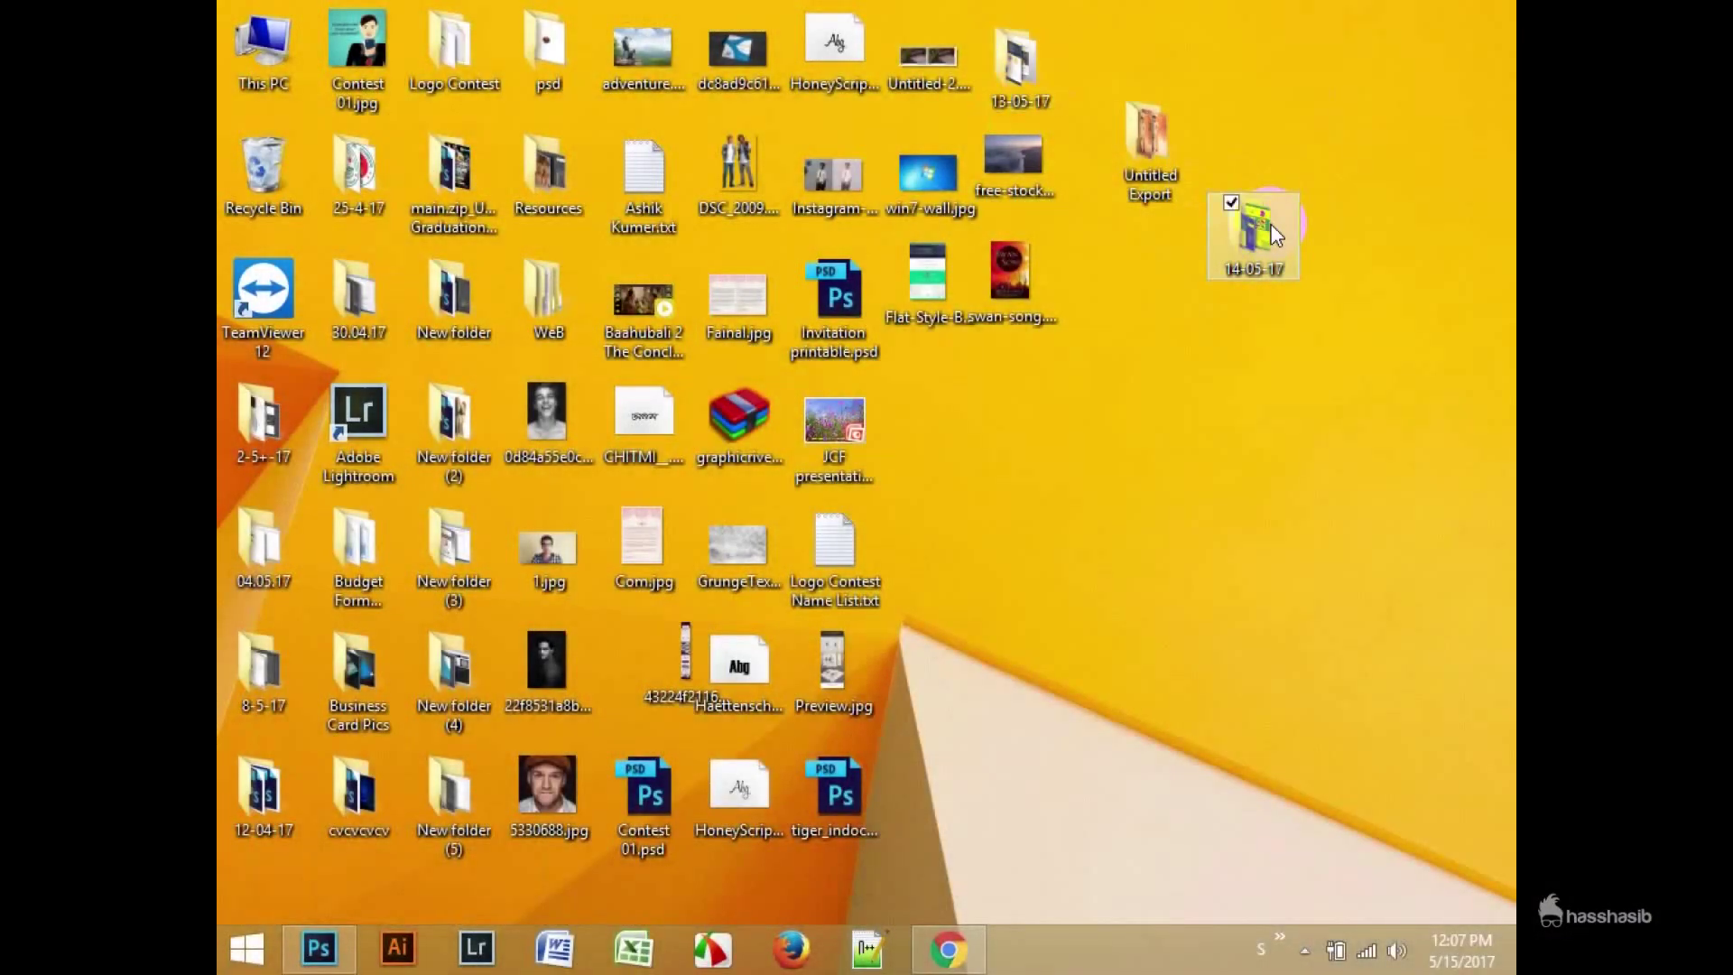
Step: Open 1170px_12columns.psd from the 14-05-17 folder's 12-column grids subfolder in Photoshop
double_click(1250, 228)
double_click(498, 352)
double_click(740, 387)
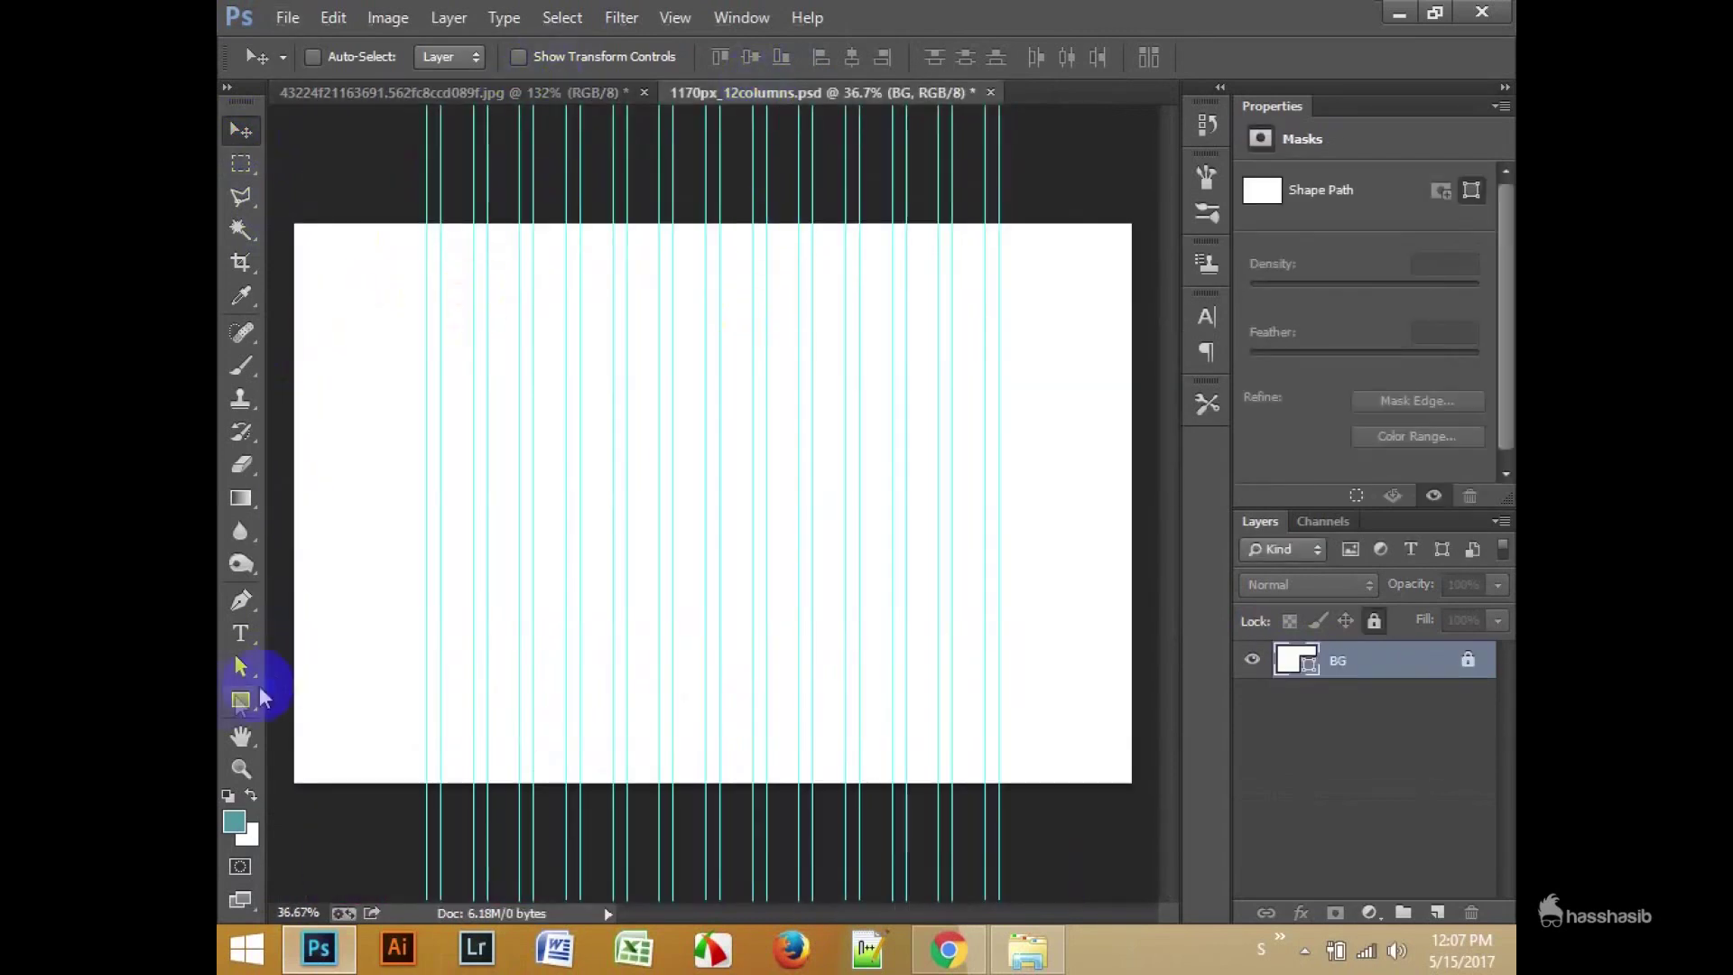
left_click(261, 695)
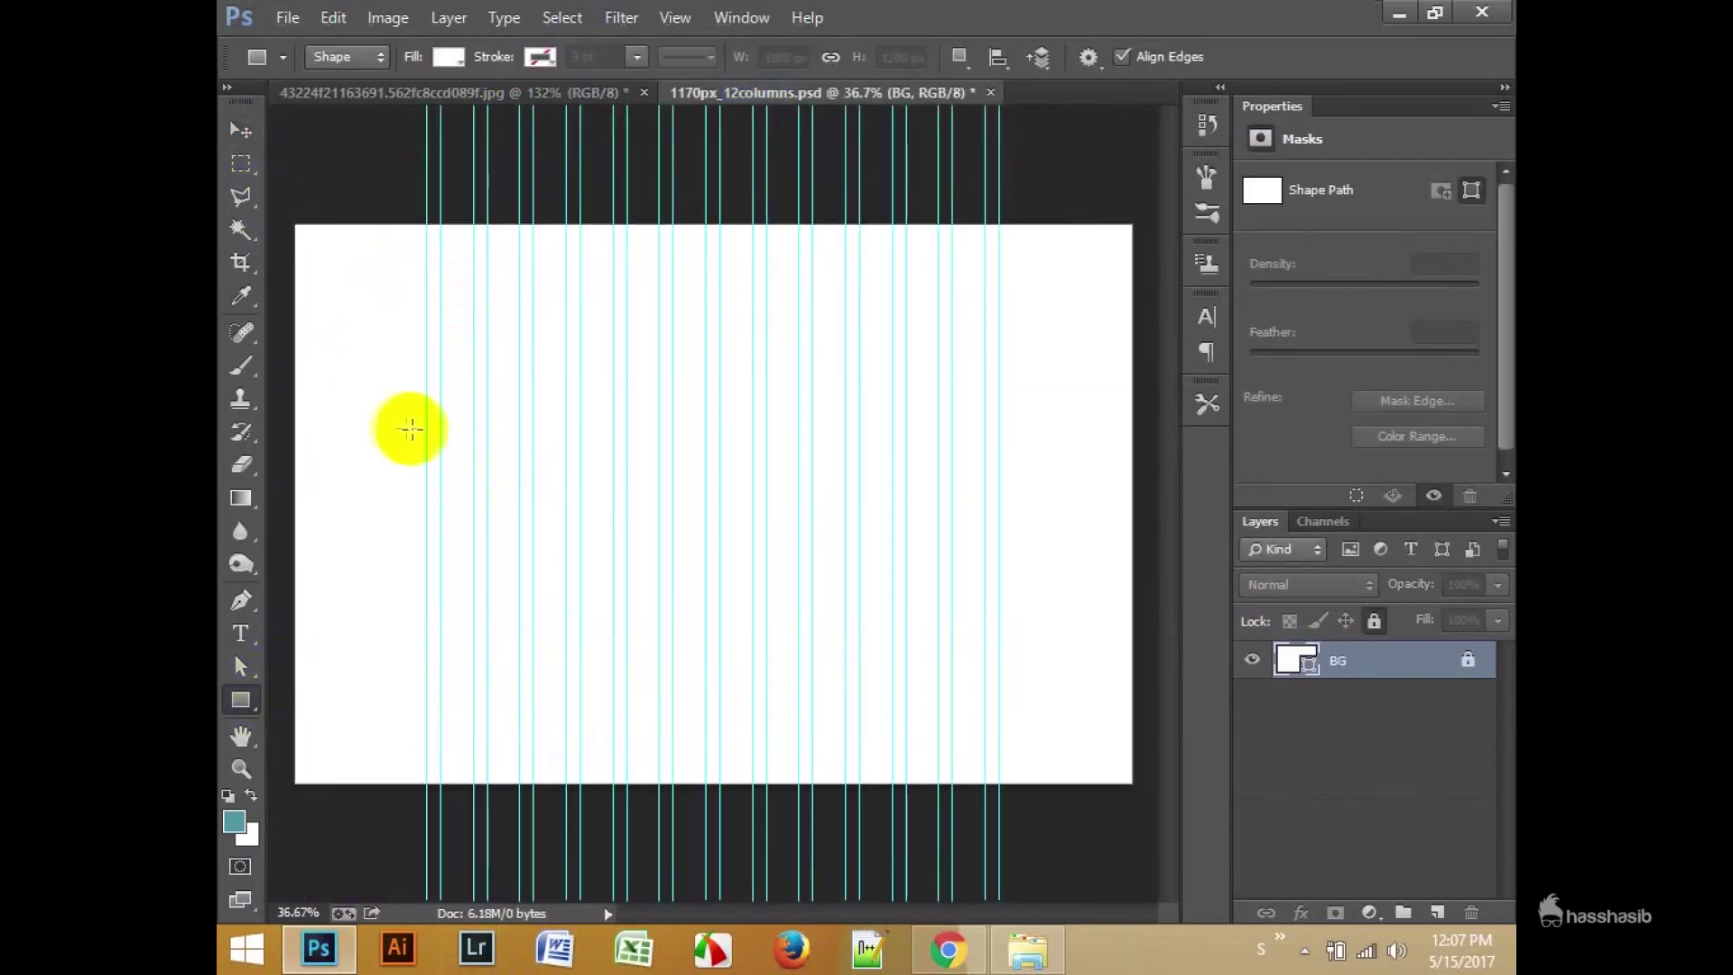
Step: Draw a 1800×200 px rectangle on the grid canvas with a light grey fill
left_click(407, 426)
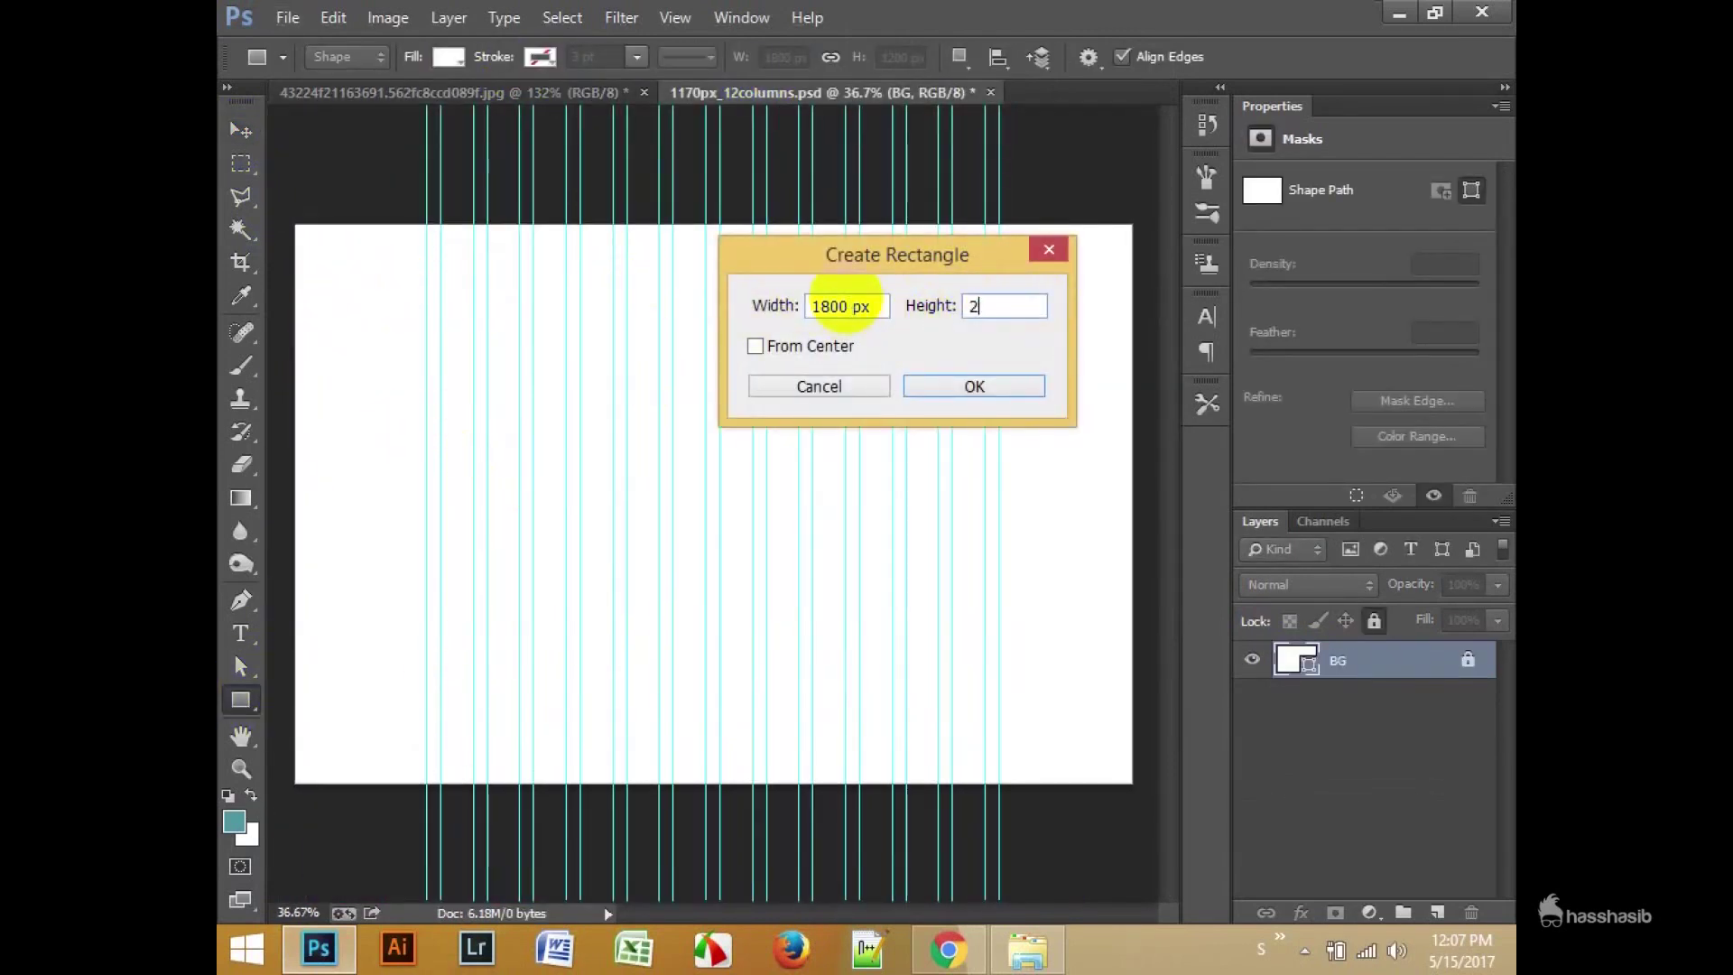
type("50")
key("Return")
key("v")
double_click(1295, 660)
left_click(872, 224)
key("Return")
Step: Move the grey bar to the canvas top and group it as MENU BAR
left_click_drag(1036, 440, 1054, 301)
key("ctrl+t")
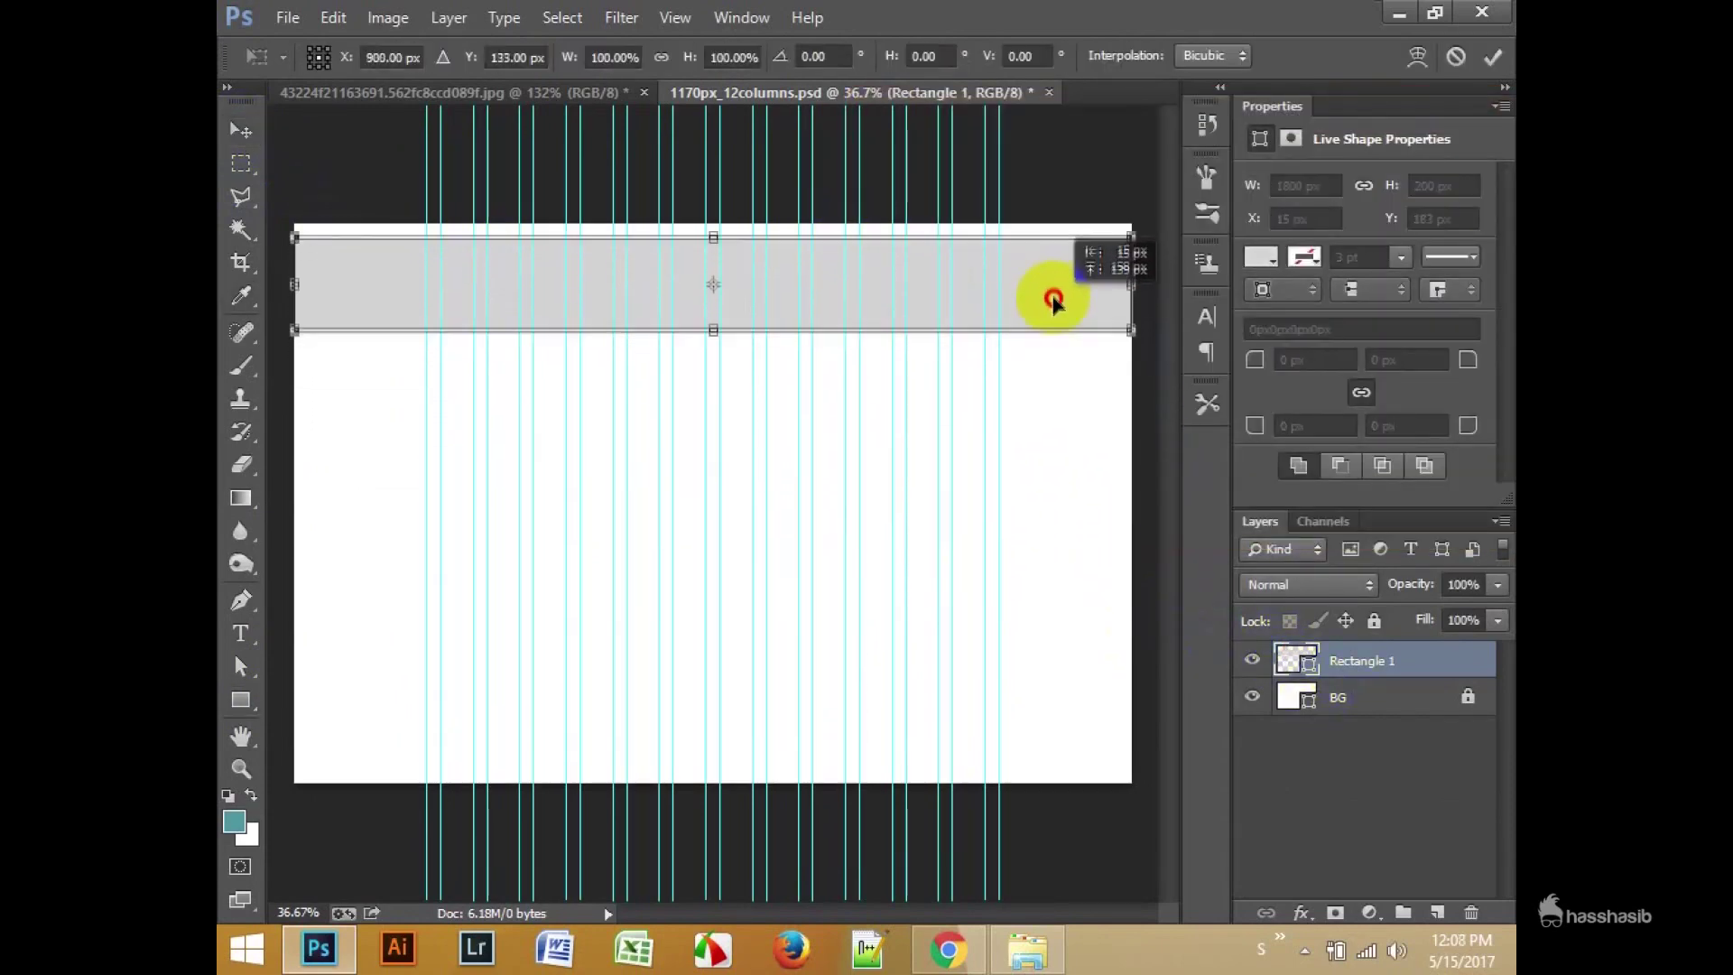
key("Return")
key("ctrl+g")
double_click(1359, 656)
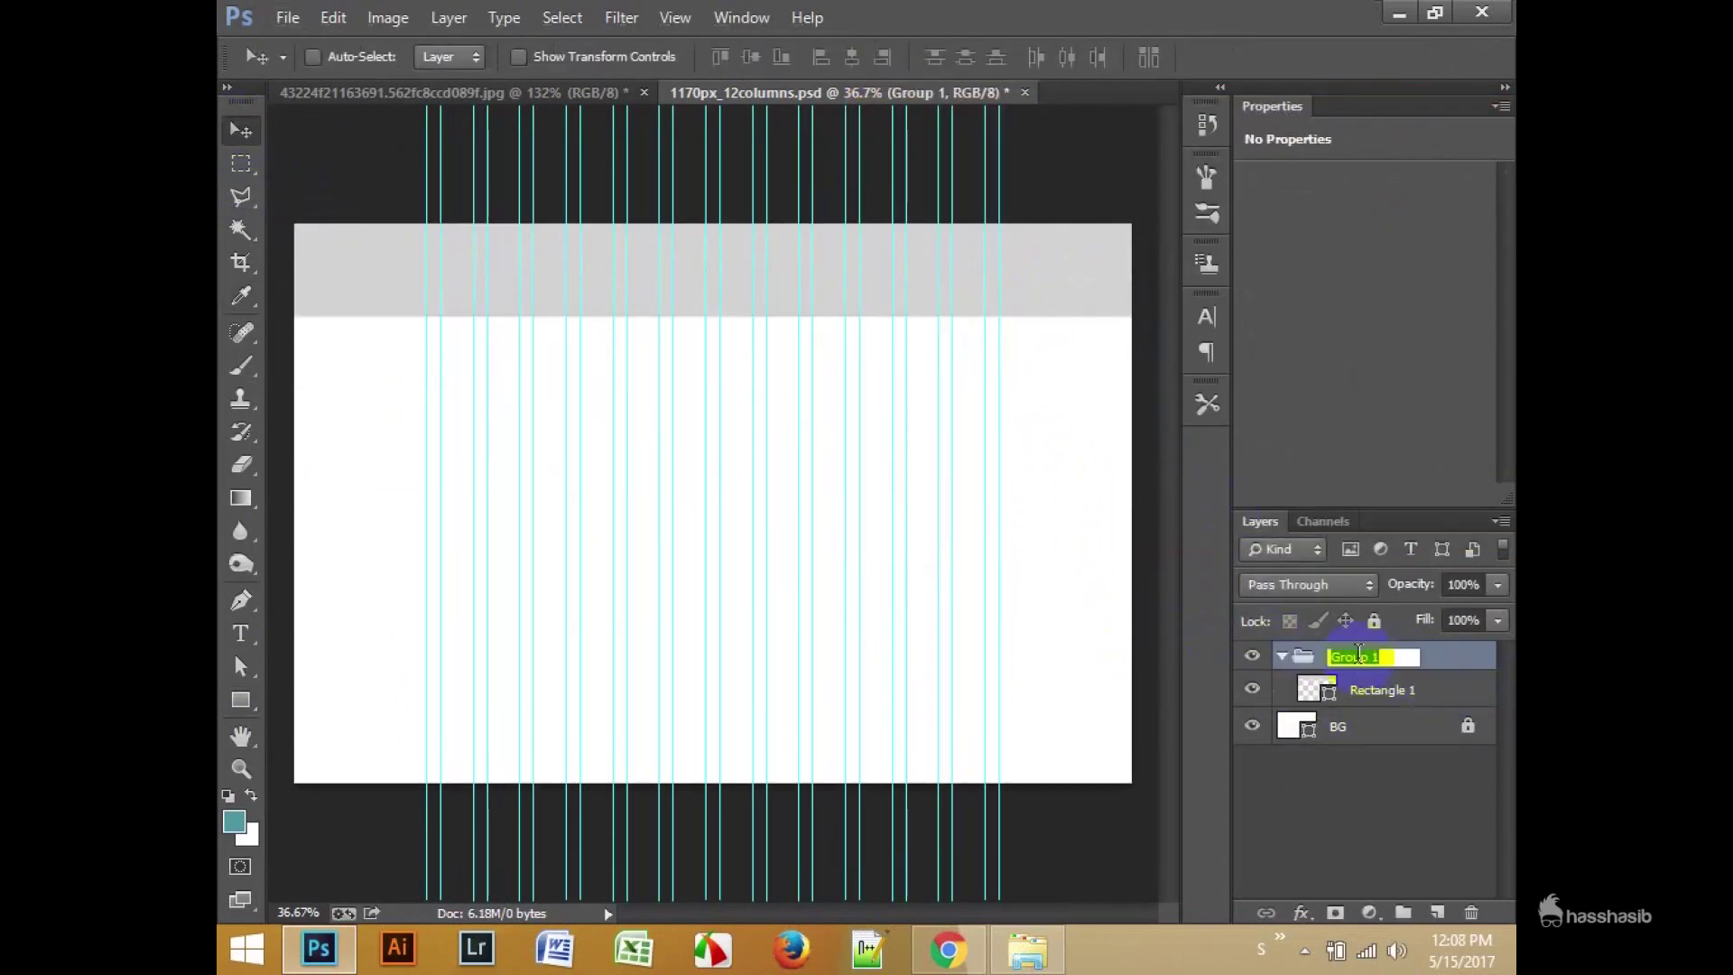
left_click(1434, 689)
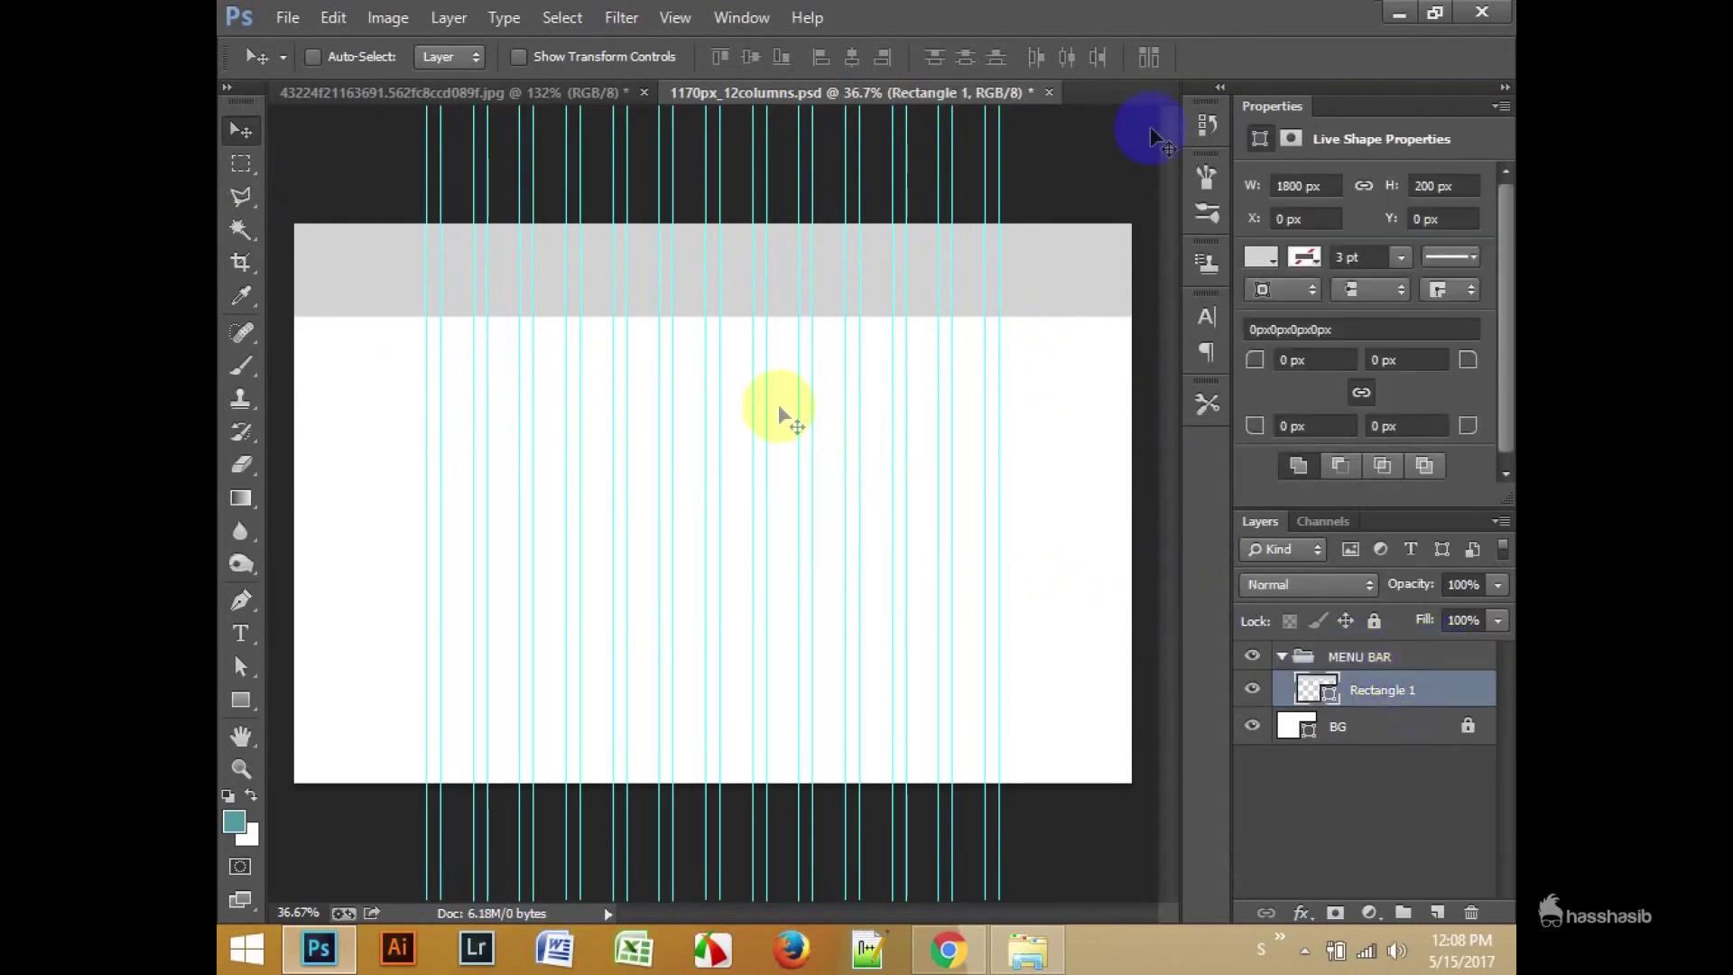
Step: Look over the reference homepage image, then bring up the Behance Anika webpage
left_click(451, 92)
scroll(461, 307, "up", 5)
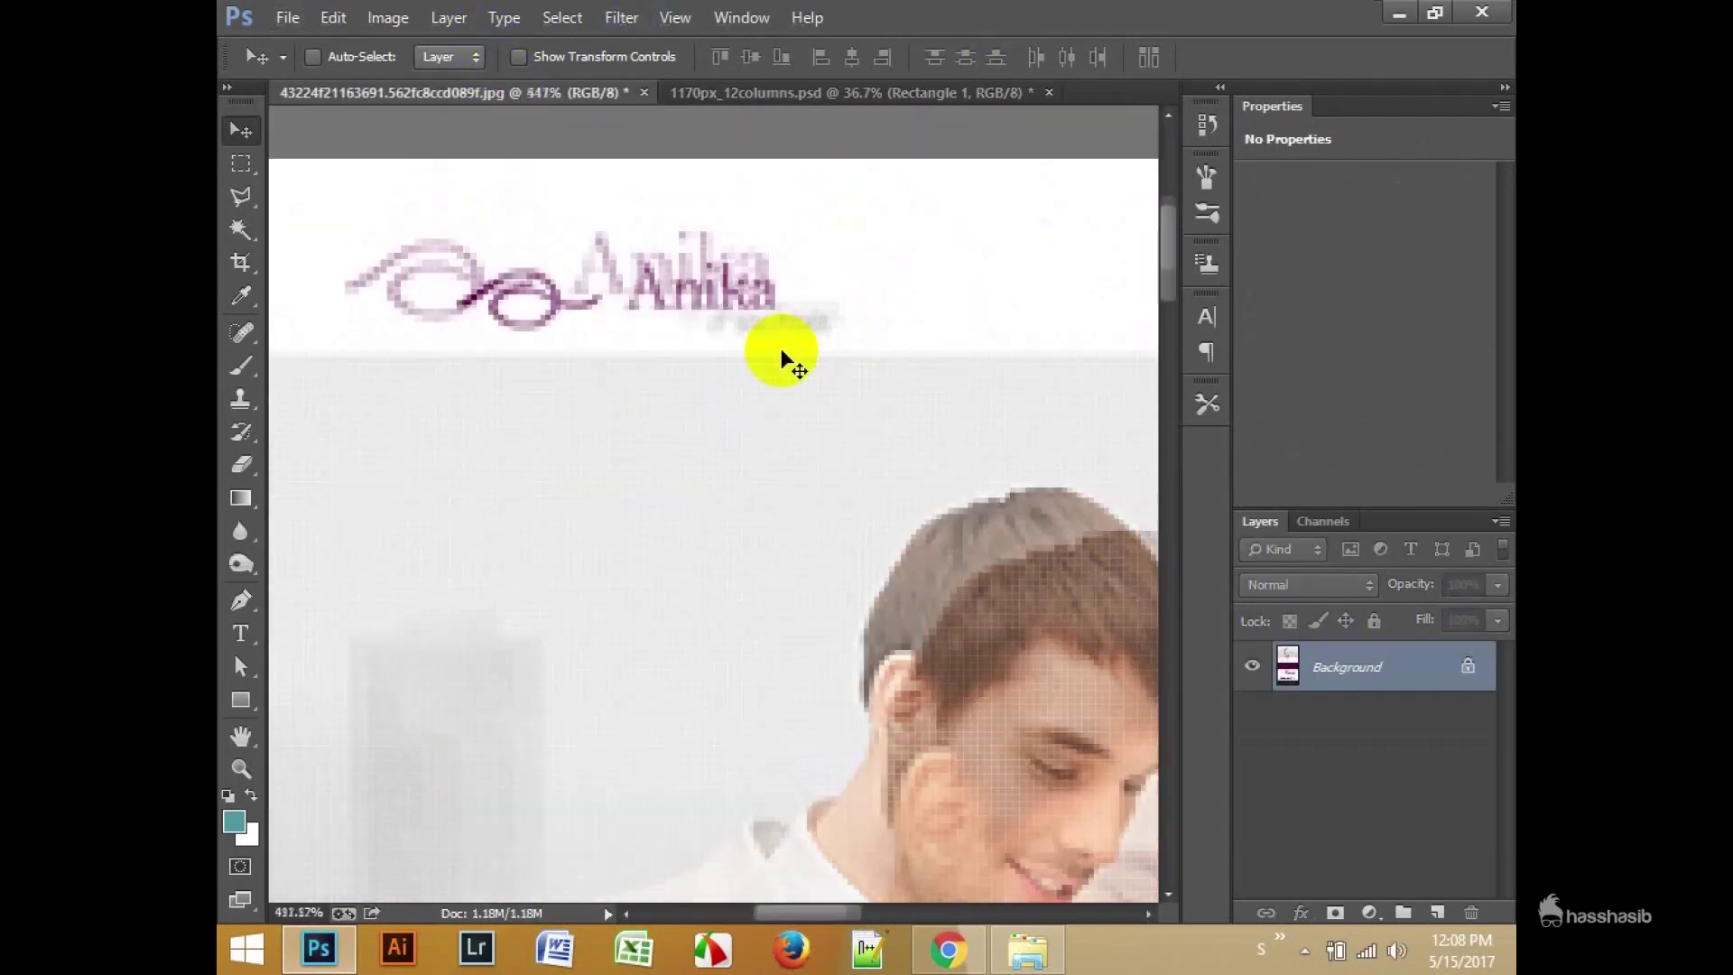
scroll(871, 376, "down", 4)
scroll(824, 240, "up", 2)
scroll(588, 319, "up", 2)
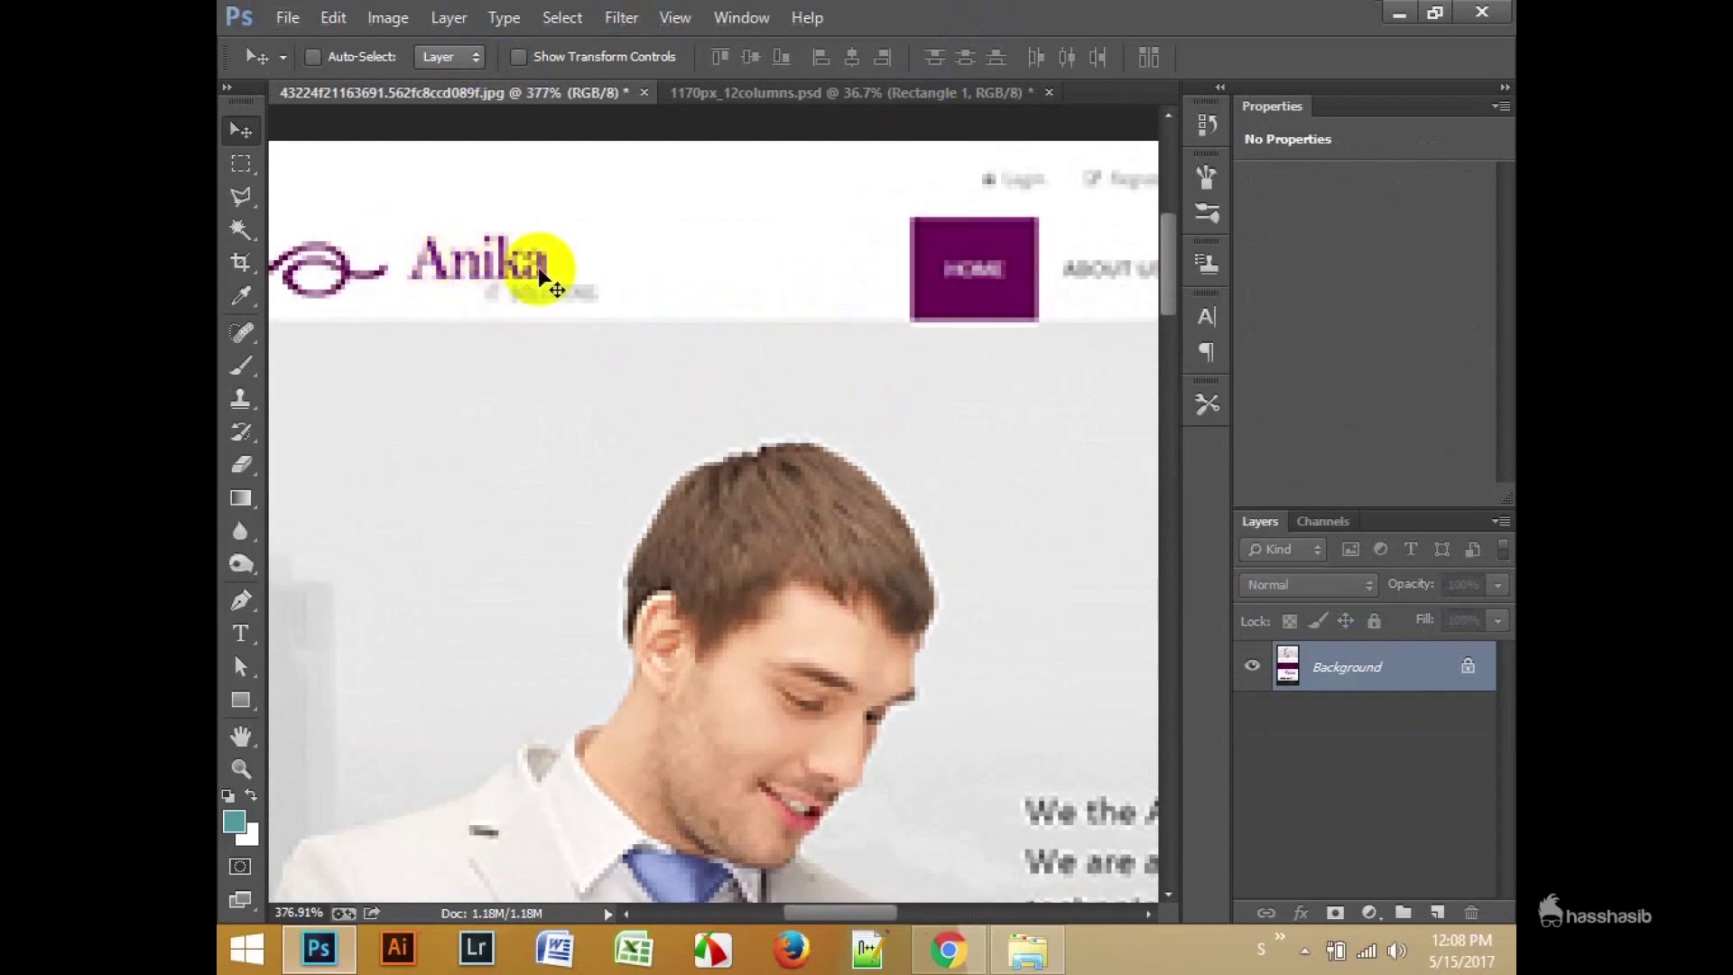
scroll(745, 336, "right", 5)
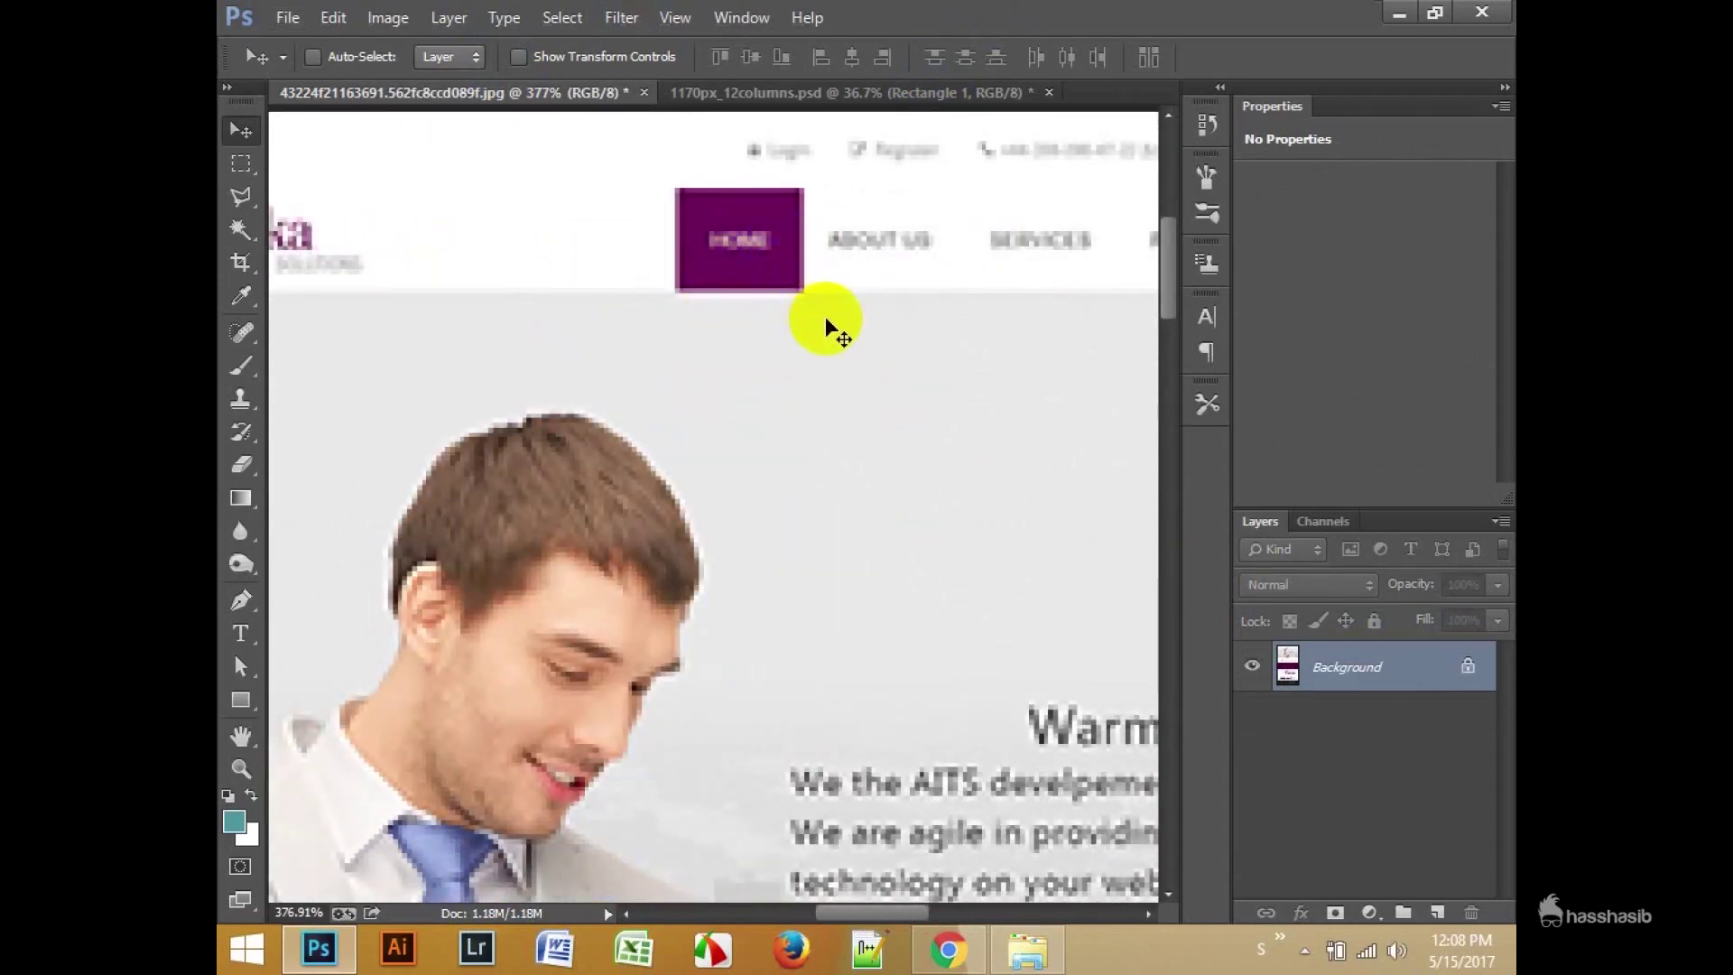
scroll(825, 317, "down", 2)
scroll(747, 307, "down", 1)
scroll(747, 306, "down", 2)
left_click(948, 946)
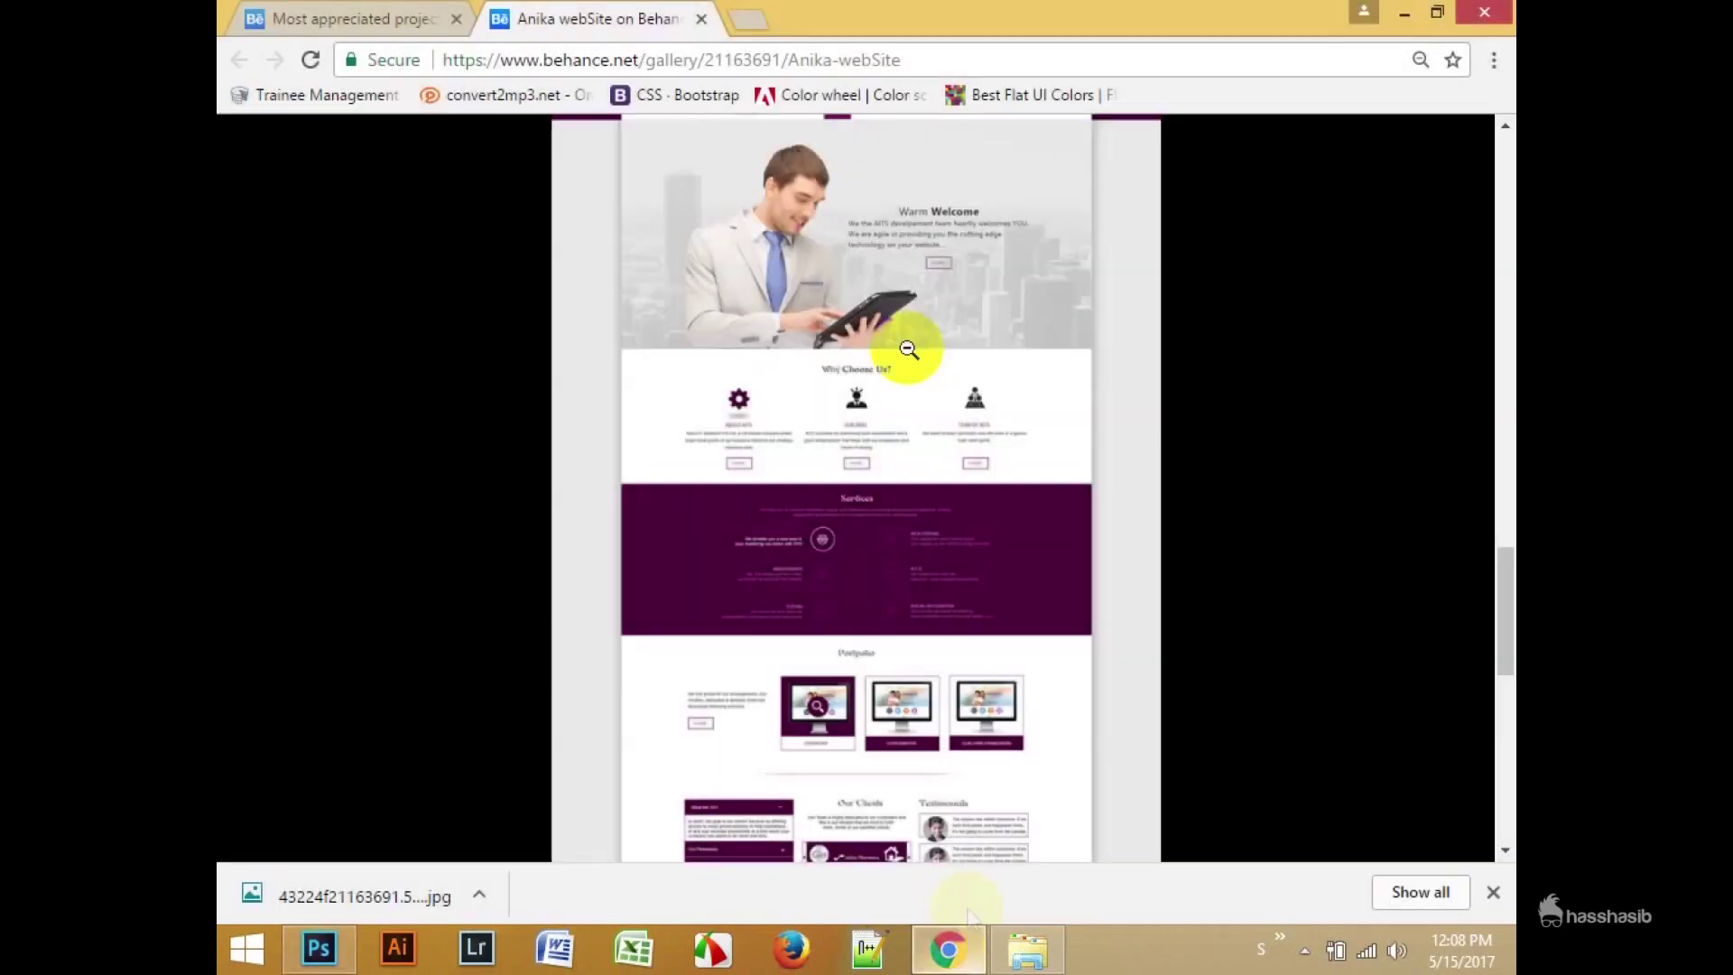
Step: Load freelancer.com in a new Chrome tab and zoom the page out to 80%
left_click(376, 19)
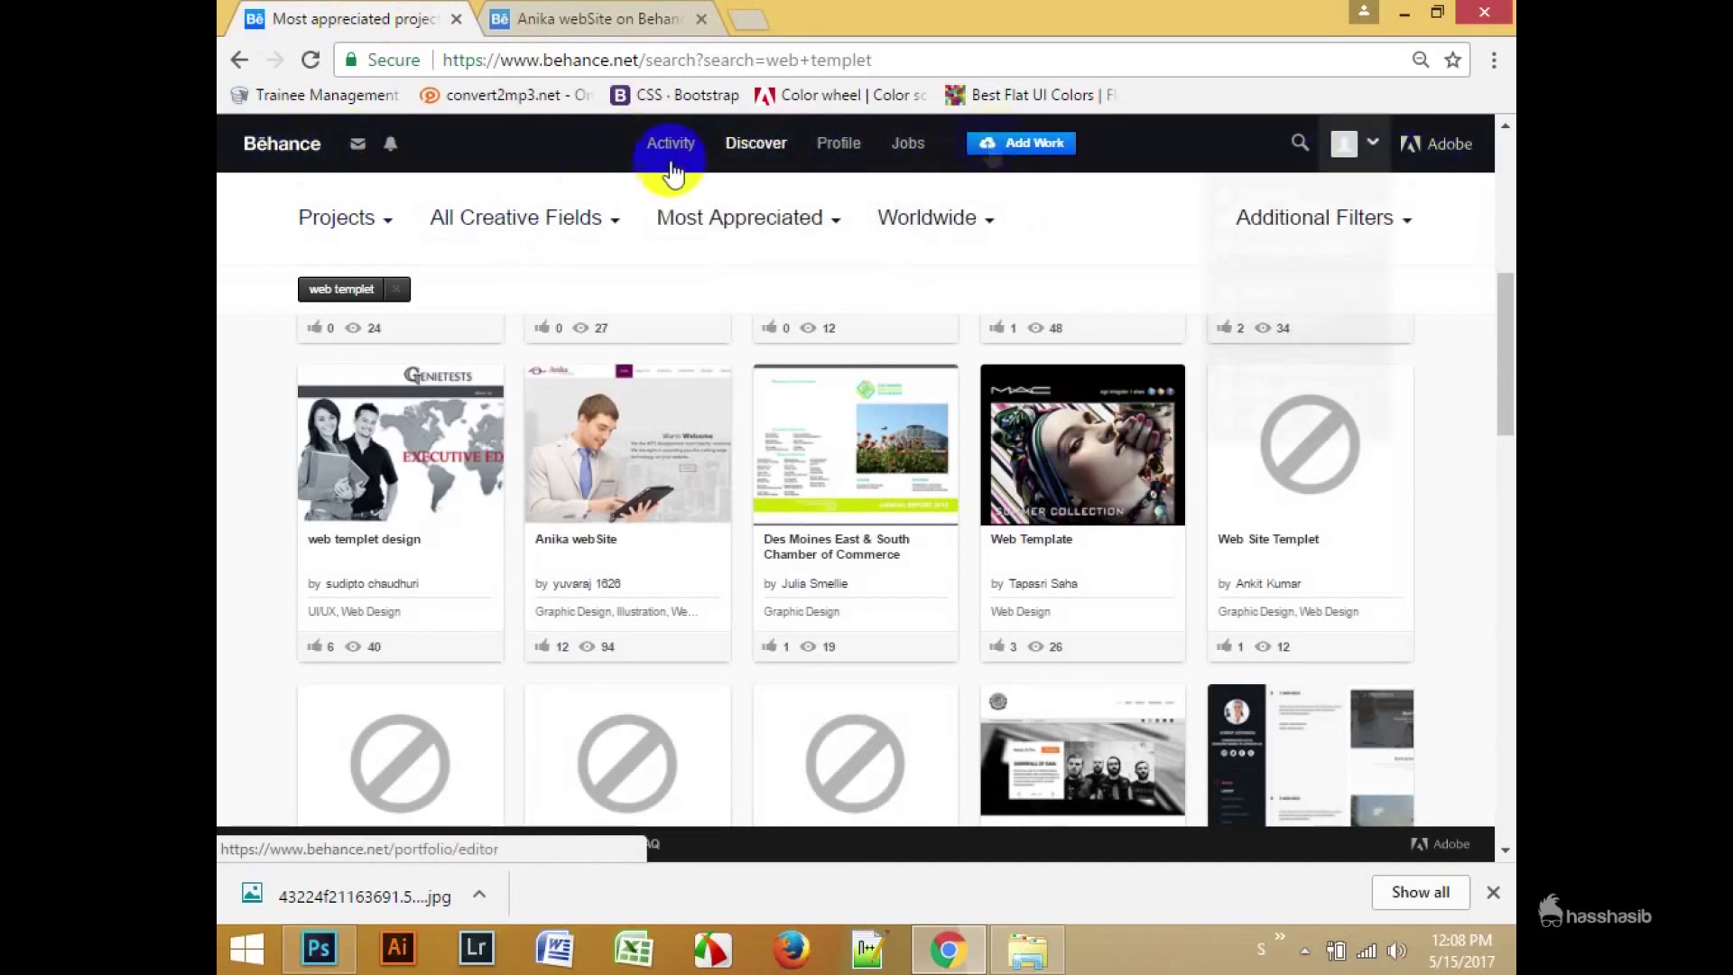
left_click(749, 19)
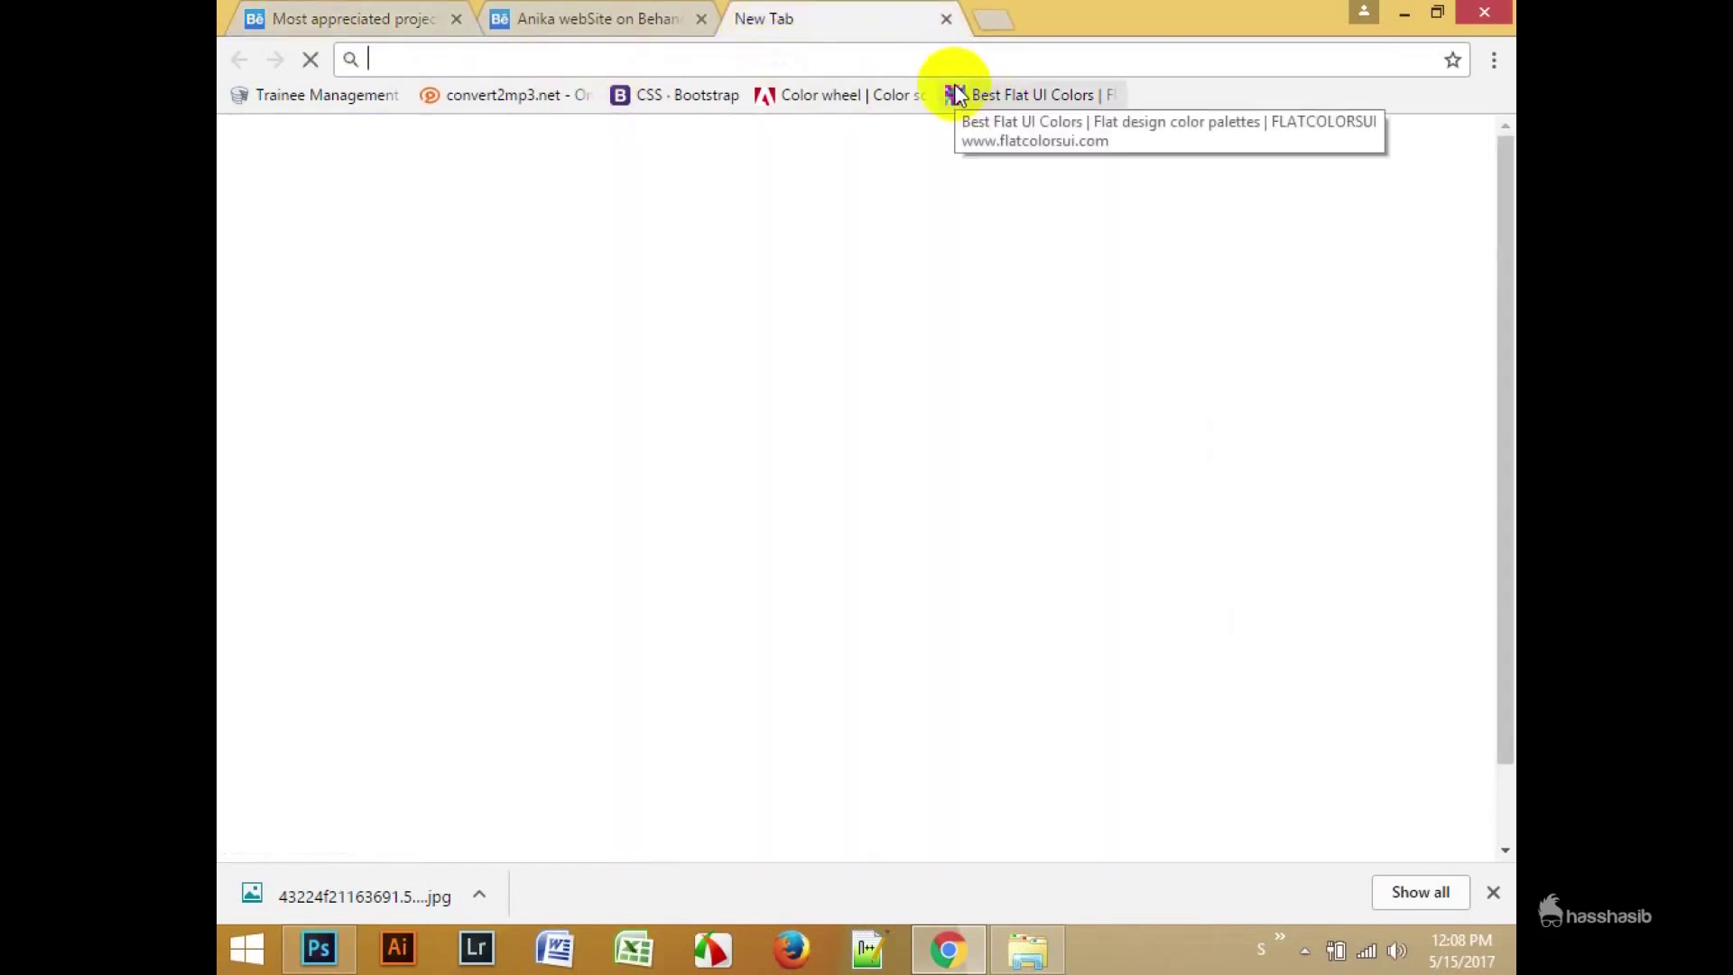
type("freelanc")
key("Return")
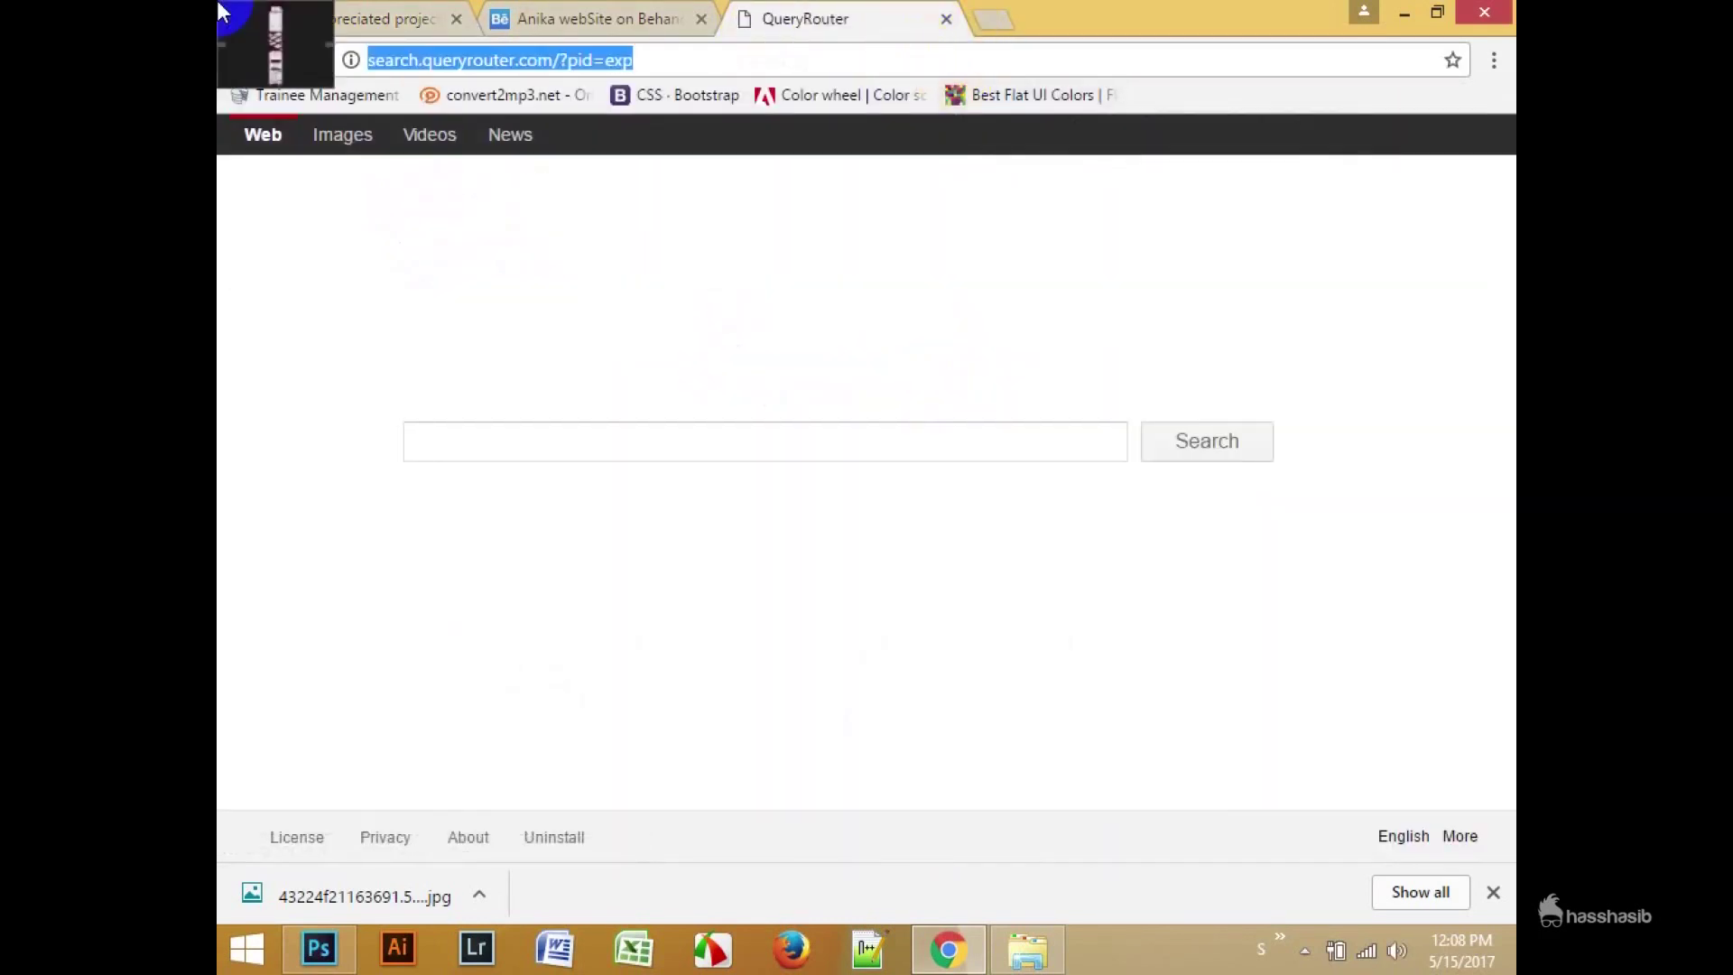
type("free")
key("Return")
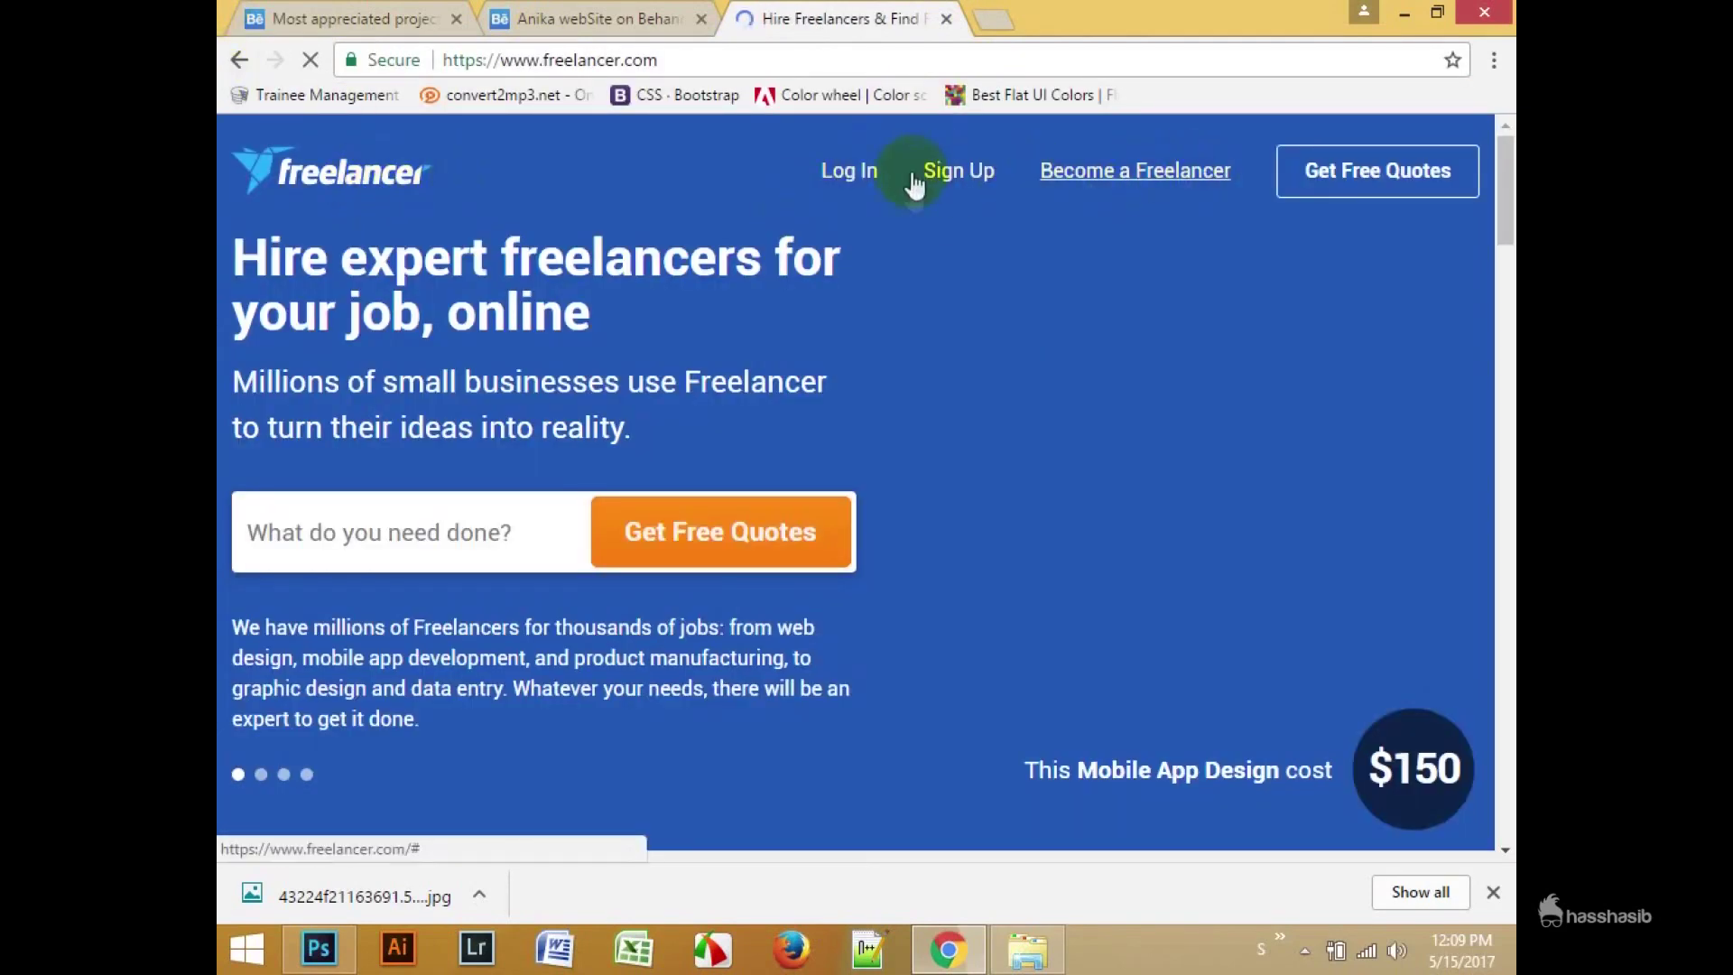
key("ctrl+minus")
key("ctrl+minus")
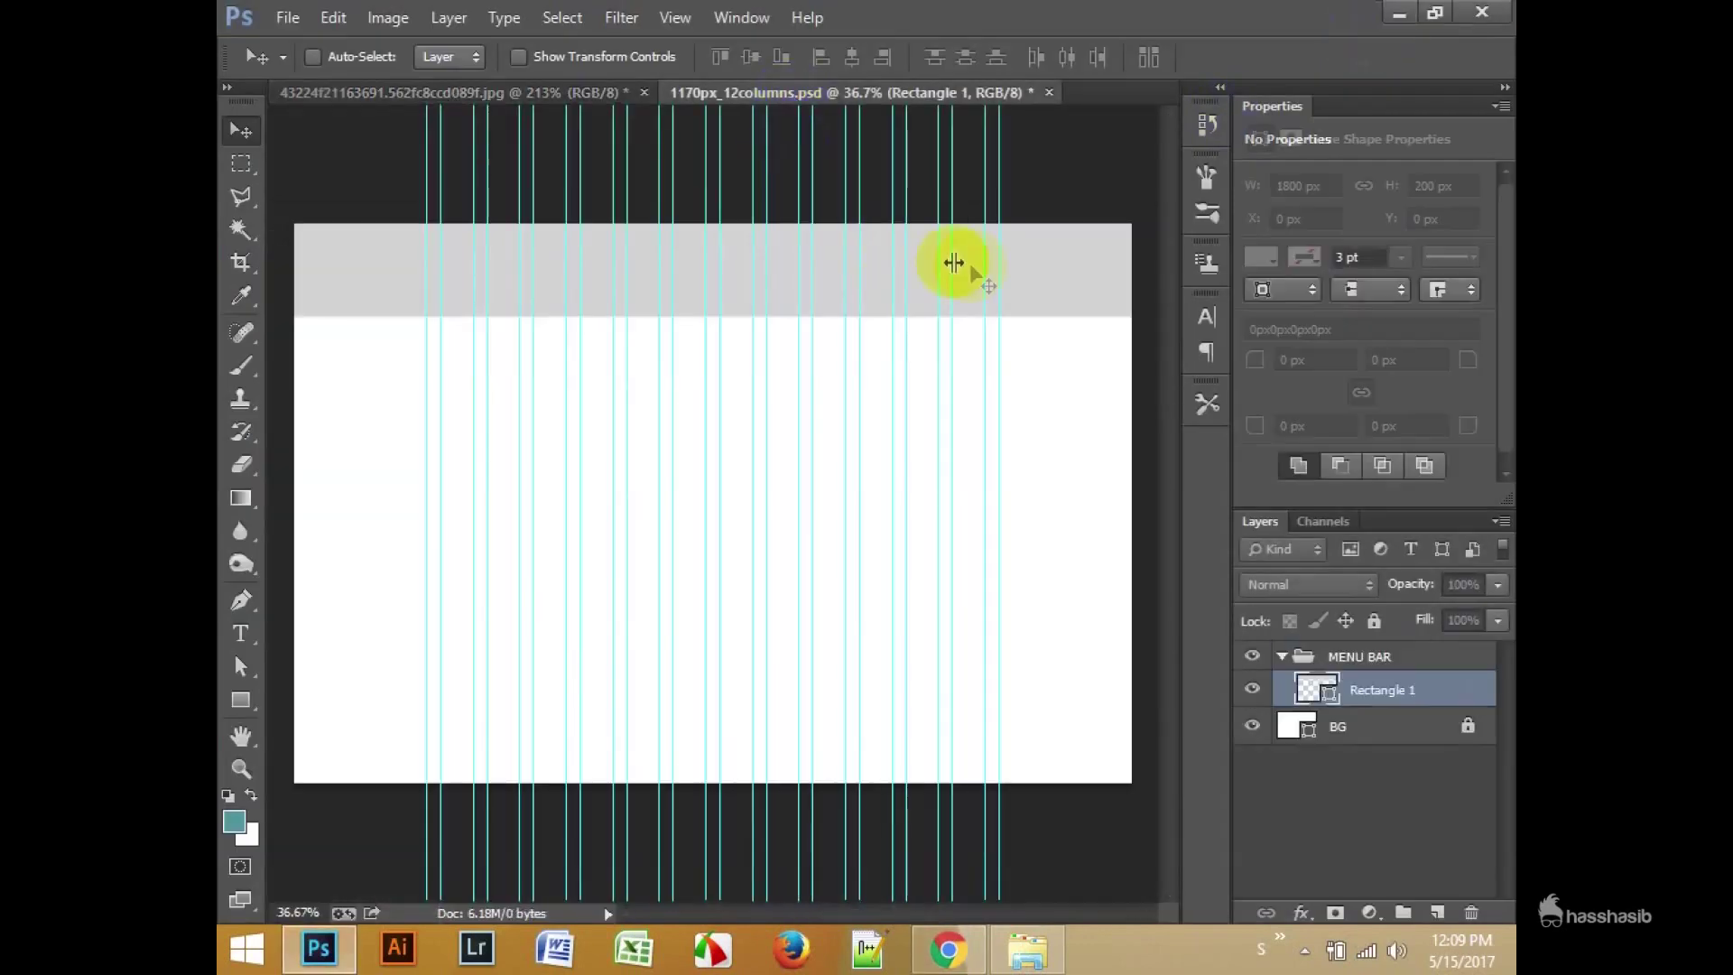
Step: Show rulers and change the Rectangle 1 menu bar fill to white (ffffff)
key("ctrl+r")
double_click(1316, 690)
type("ffffff")
key("Return")
scroll(457, 289, "up", 3)
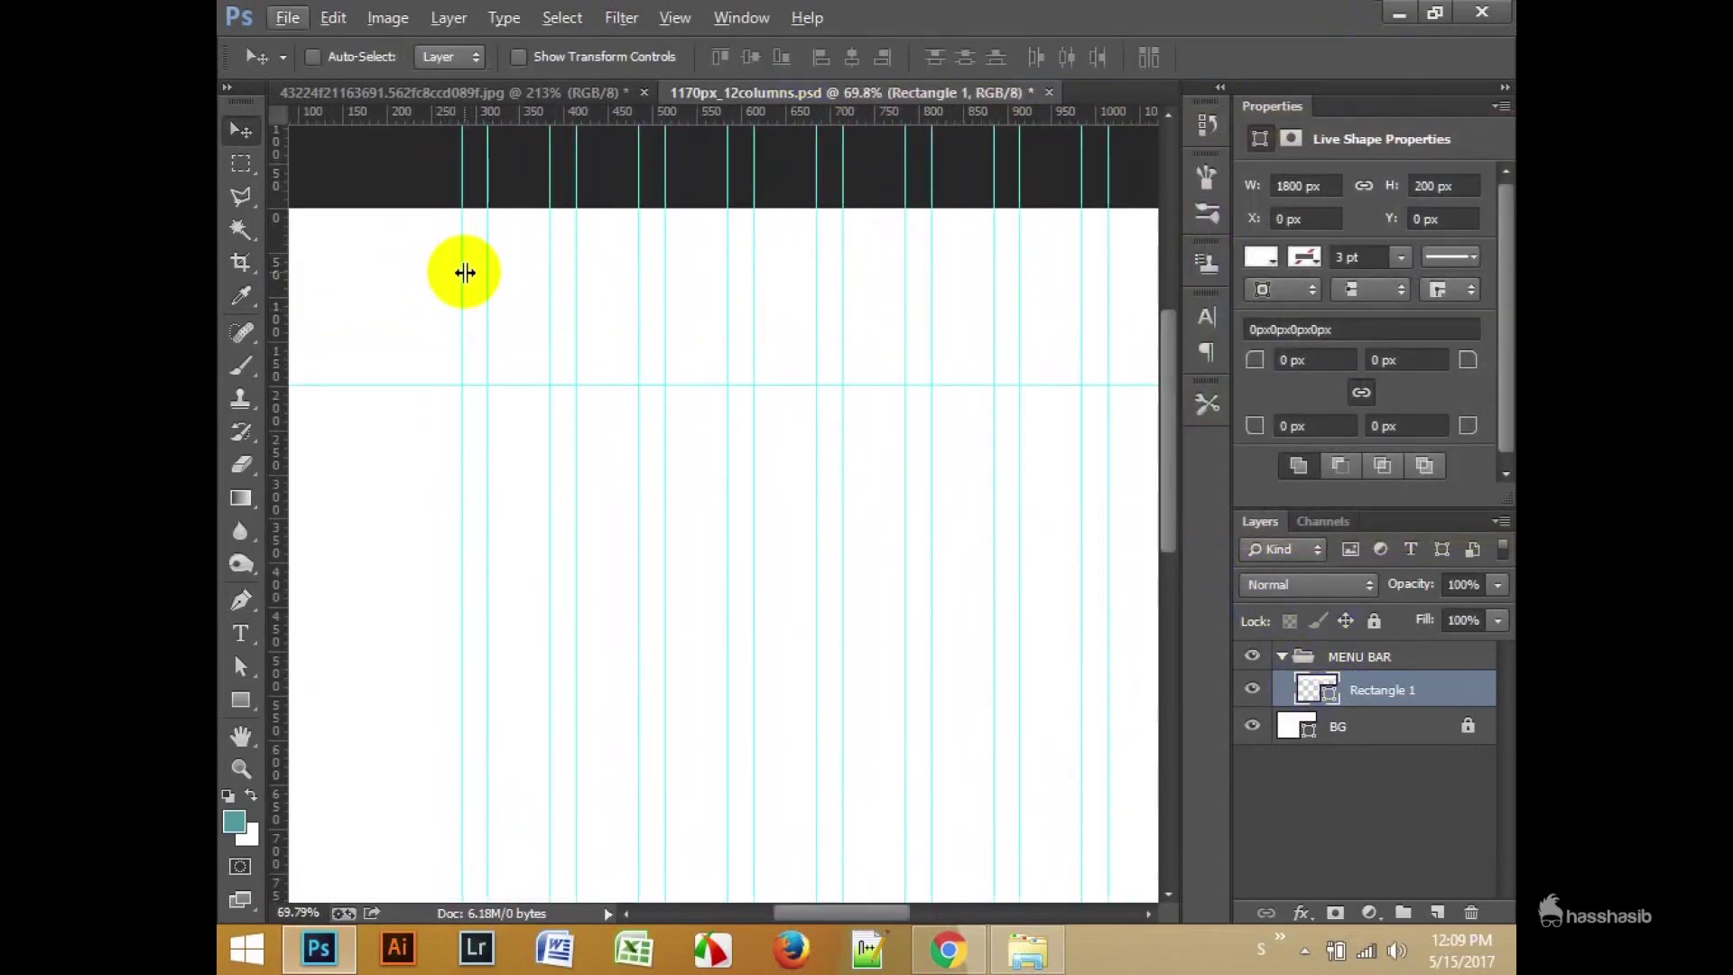
scroll(493, 271, "down", 2)
scroll(452, 492, "down", 2)
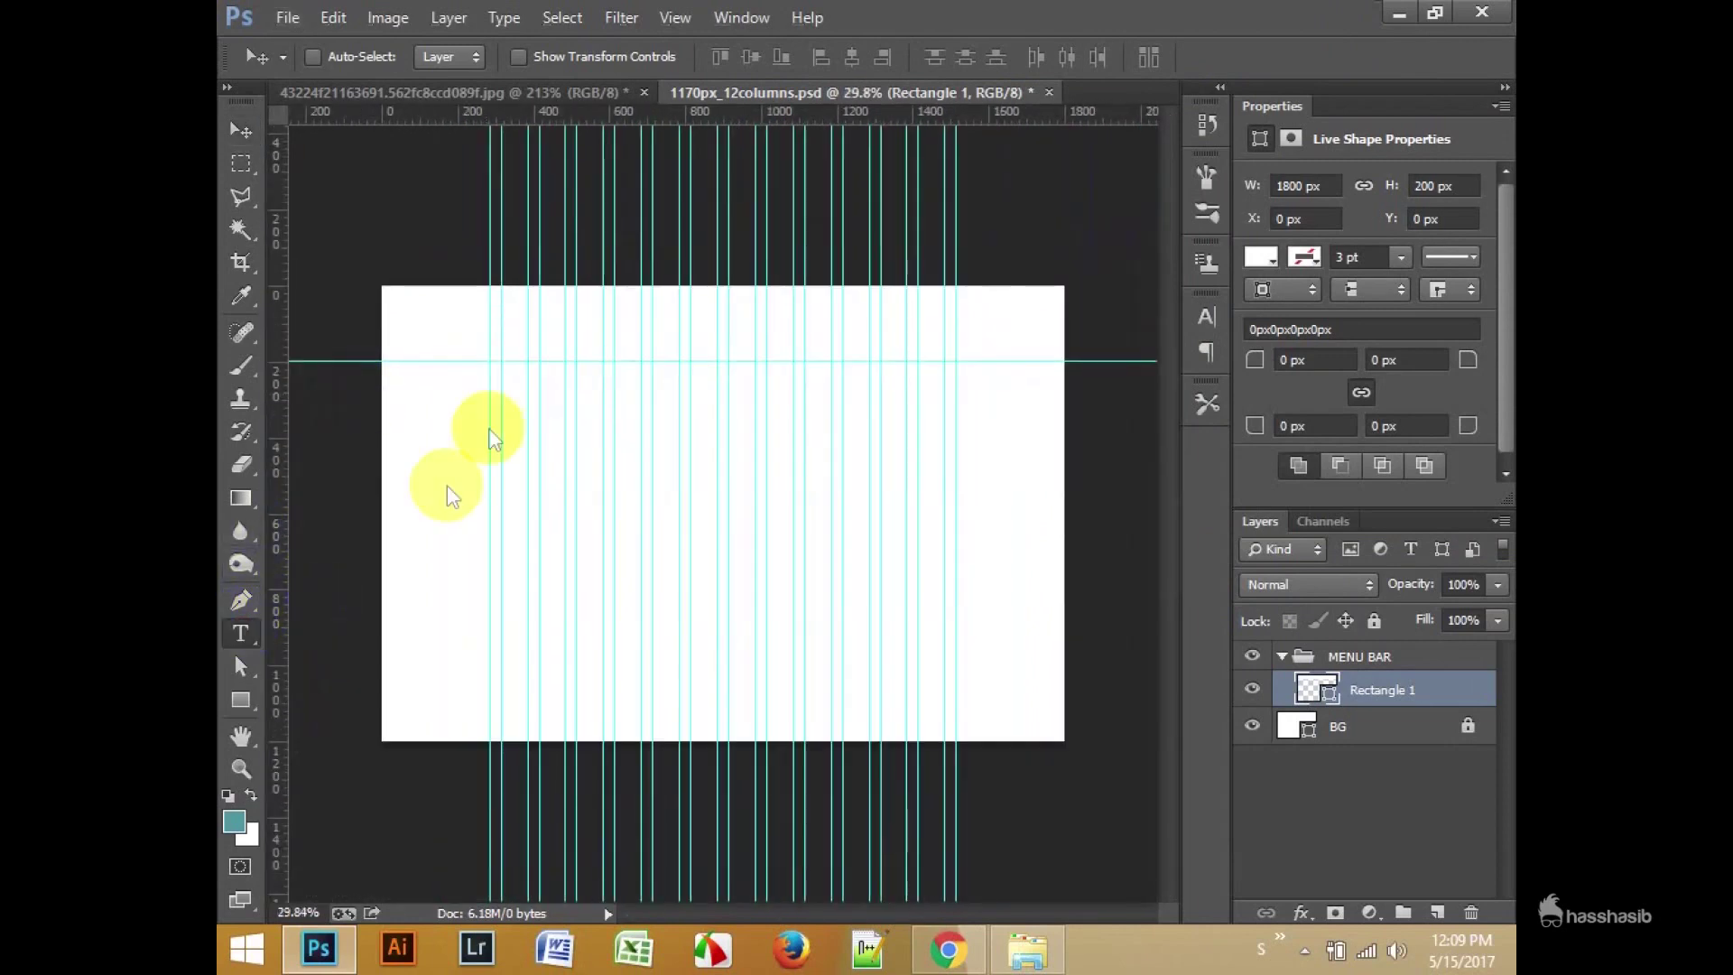
key("t")
scroll(502, 360, "up", 1)
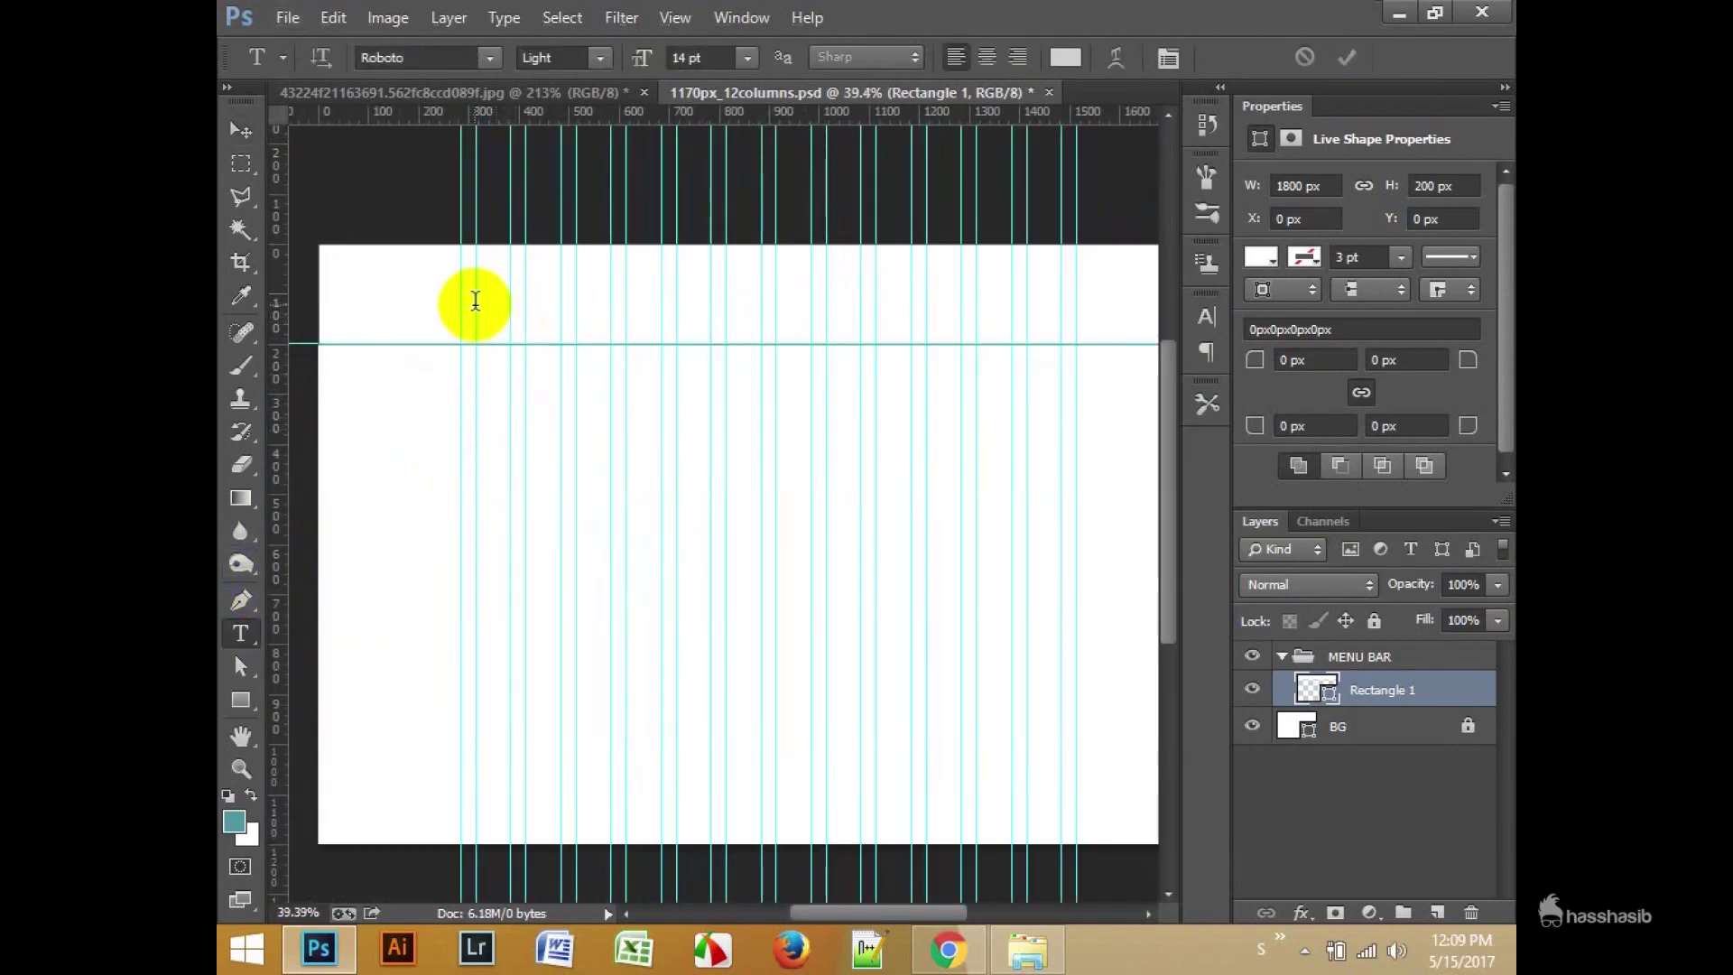
Step: Add an 'Anika' text layer and move it up into the menu bar
left_click(475, 301)
left_click(534, 252)
left_click(494, 500)
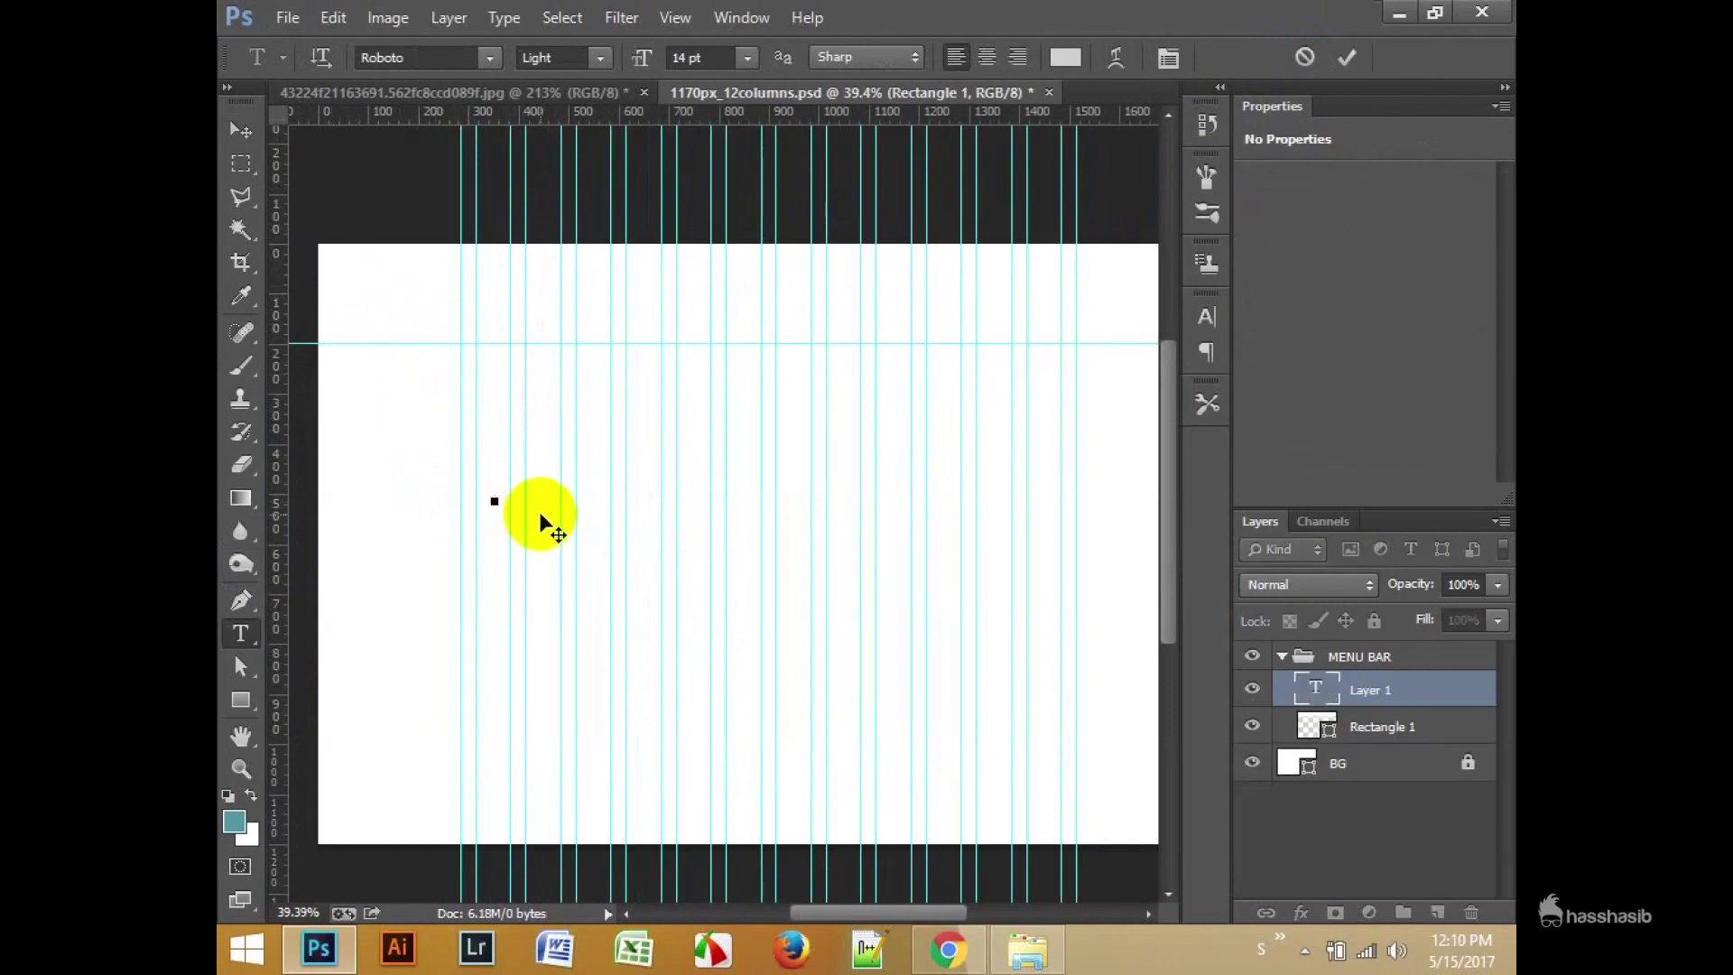
left_click_drag(642, 56, 768, 122)
left_click_drag(661, 496, 650, 305)
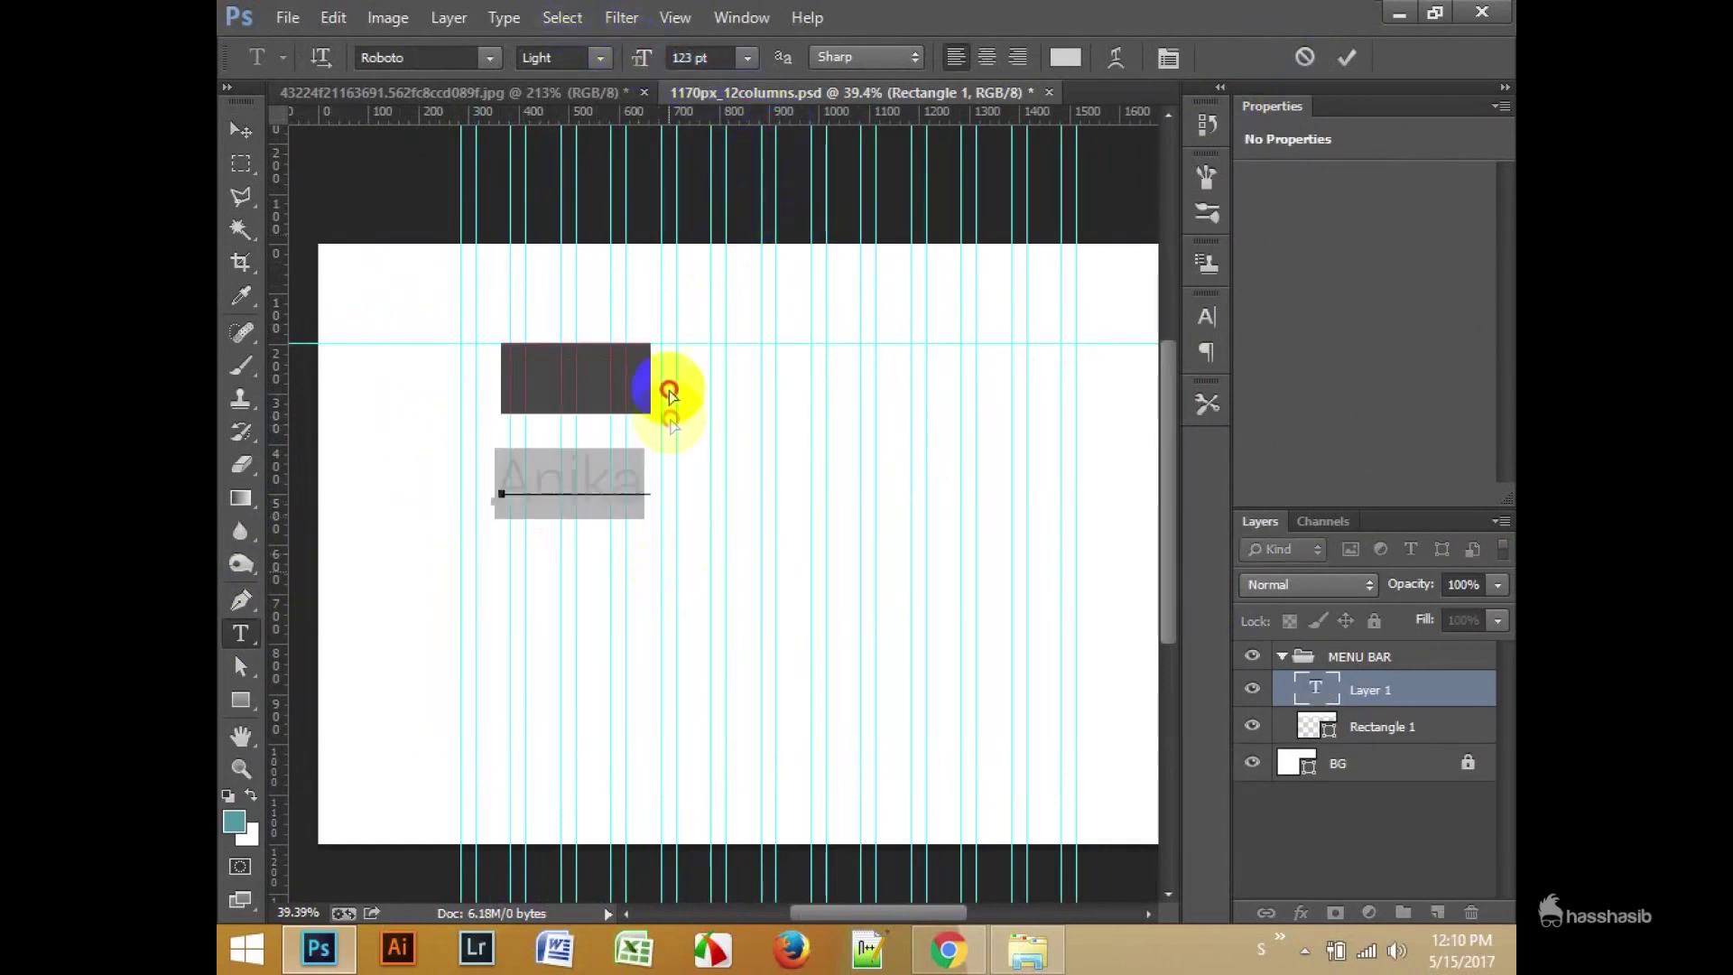
Step: Dock the Swatches panel beside Properties and set the Anika text to 72 pt
left_click(758, 20)
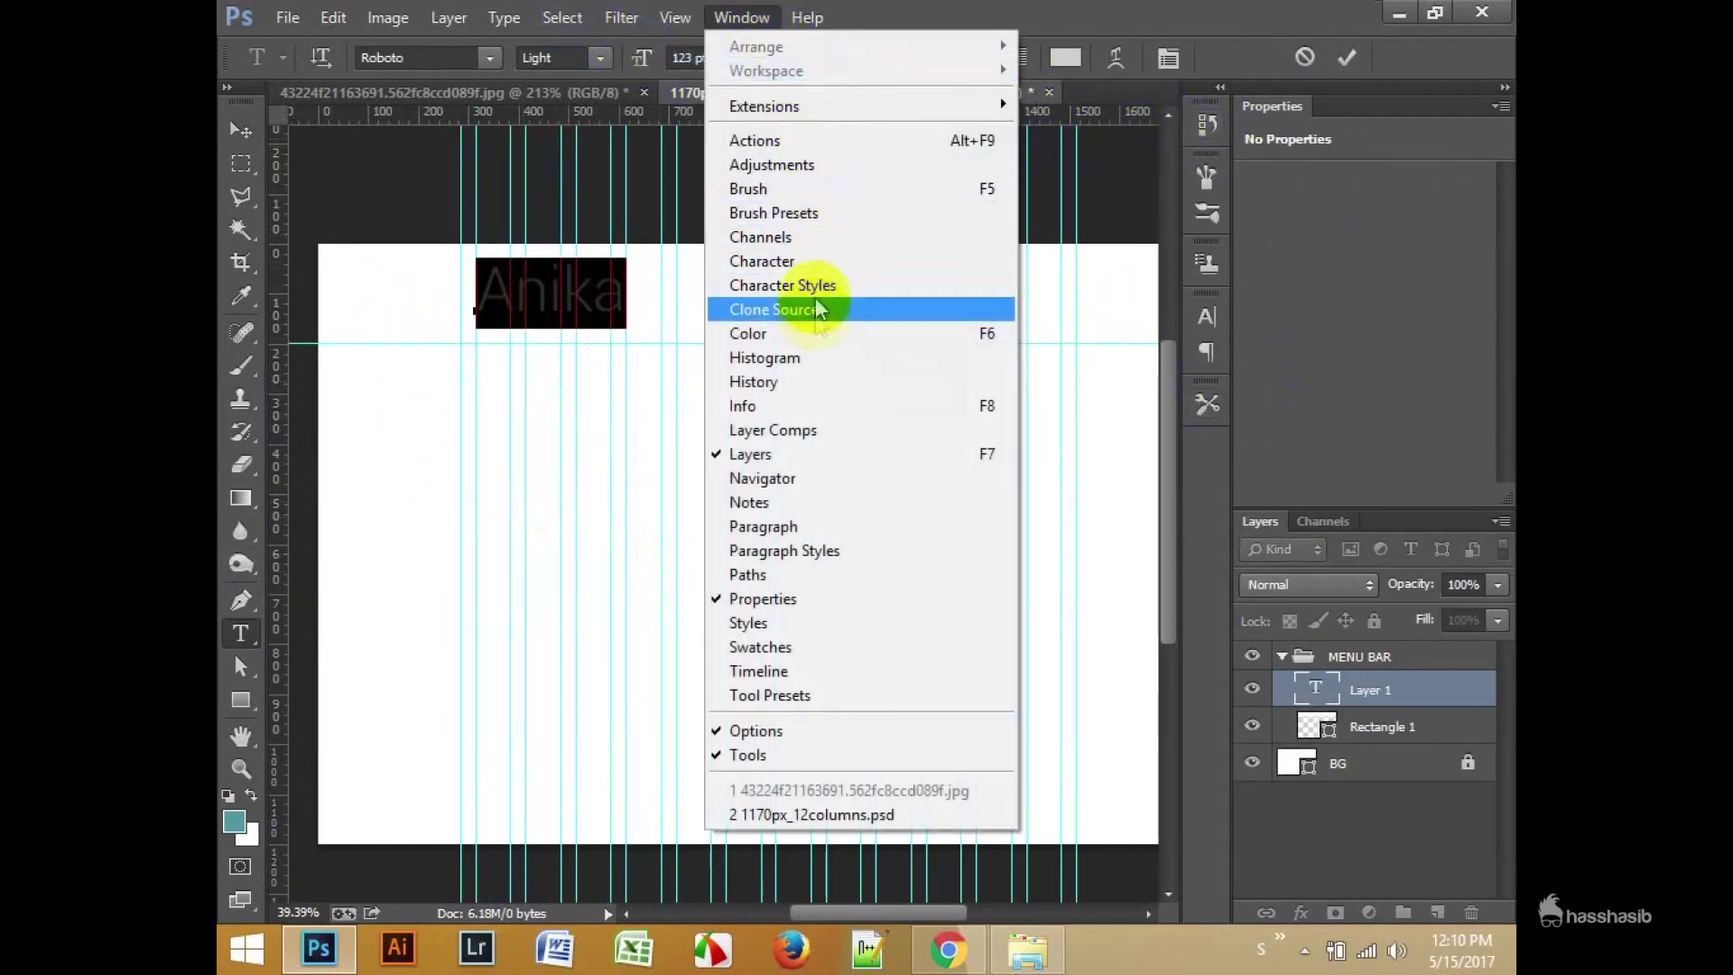
left_click(809, 648)
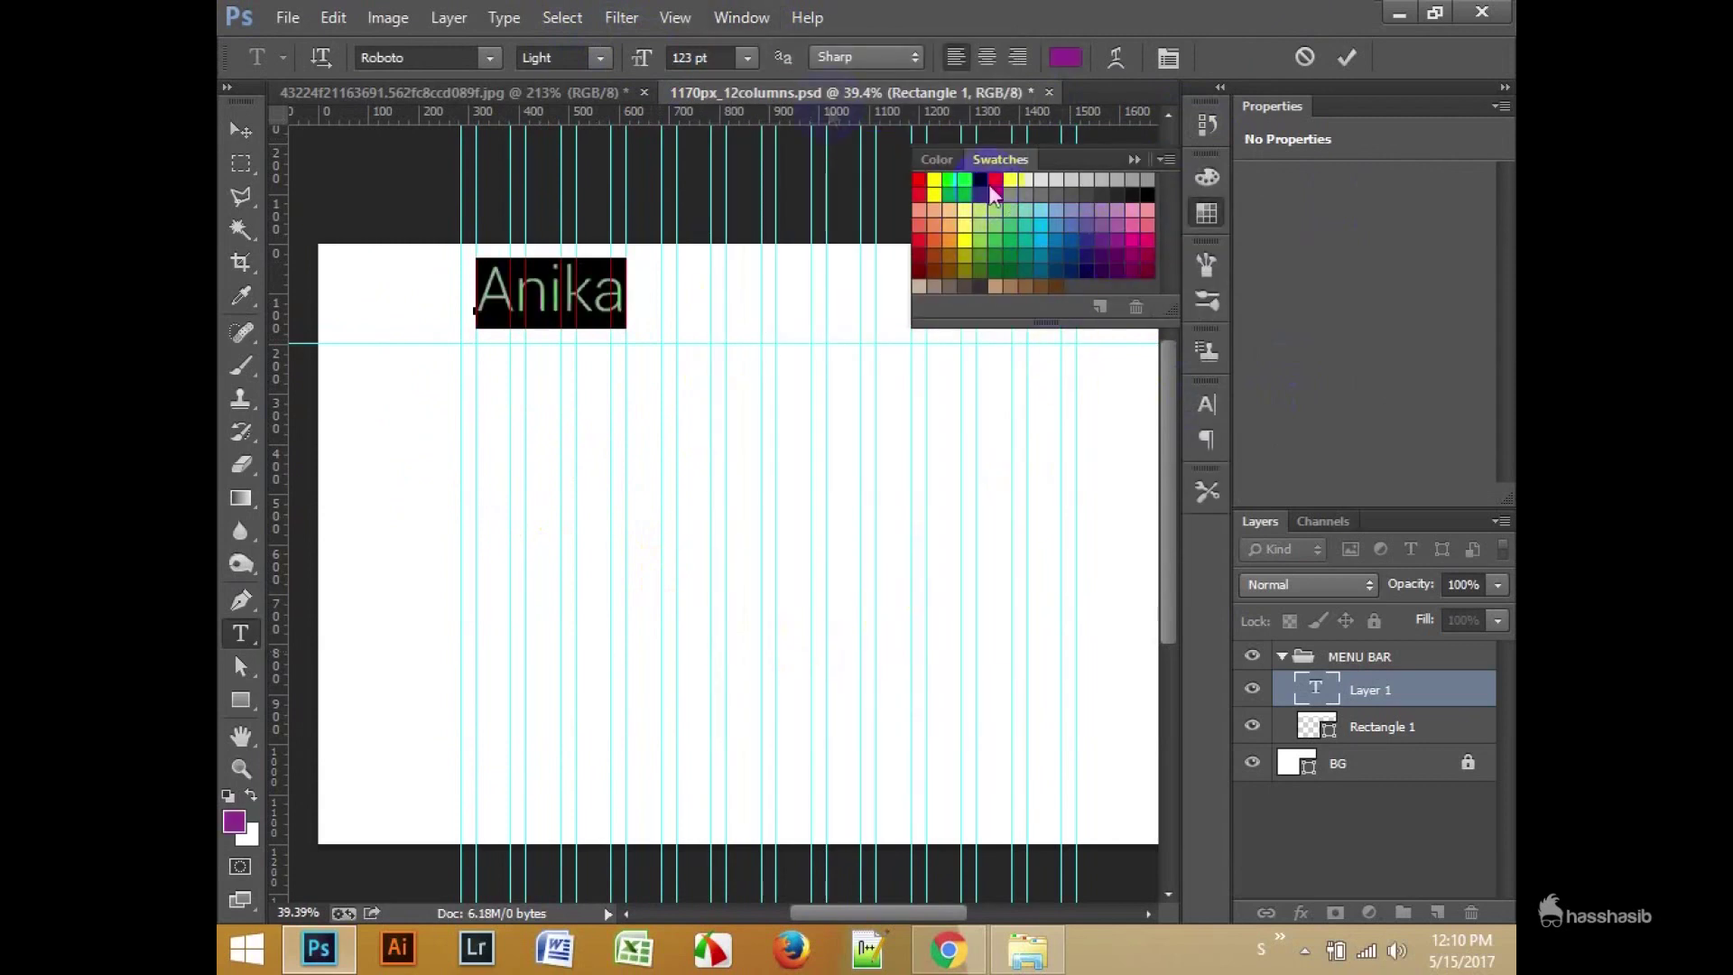
left_click_drag(1000, 159, 1345, 116)
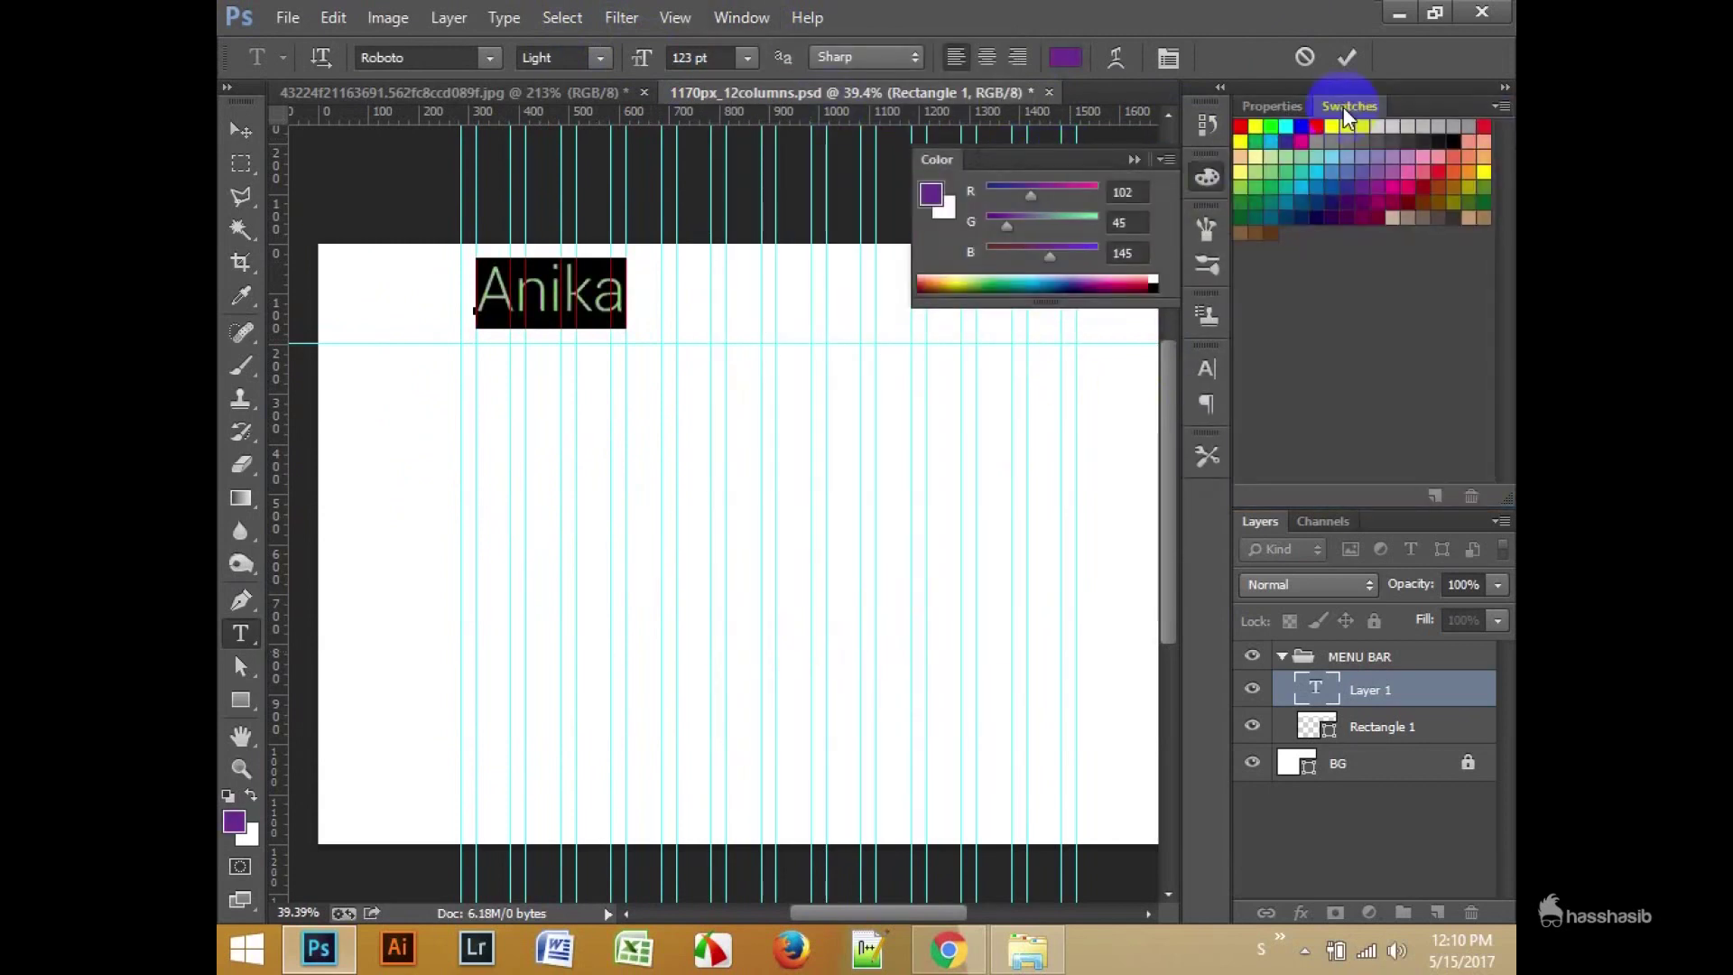
left_click(1147, 160)
left_click(677, 57)
left_click(757, 488)
left_click(686, 57)
Step: Set the Anika text to 80 pt and try the Vani, Arial and Bebas fonts
type("80")
left_click(490, 56)
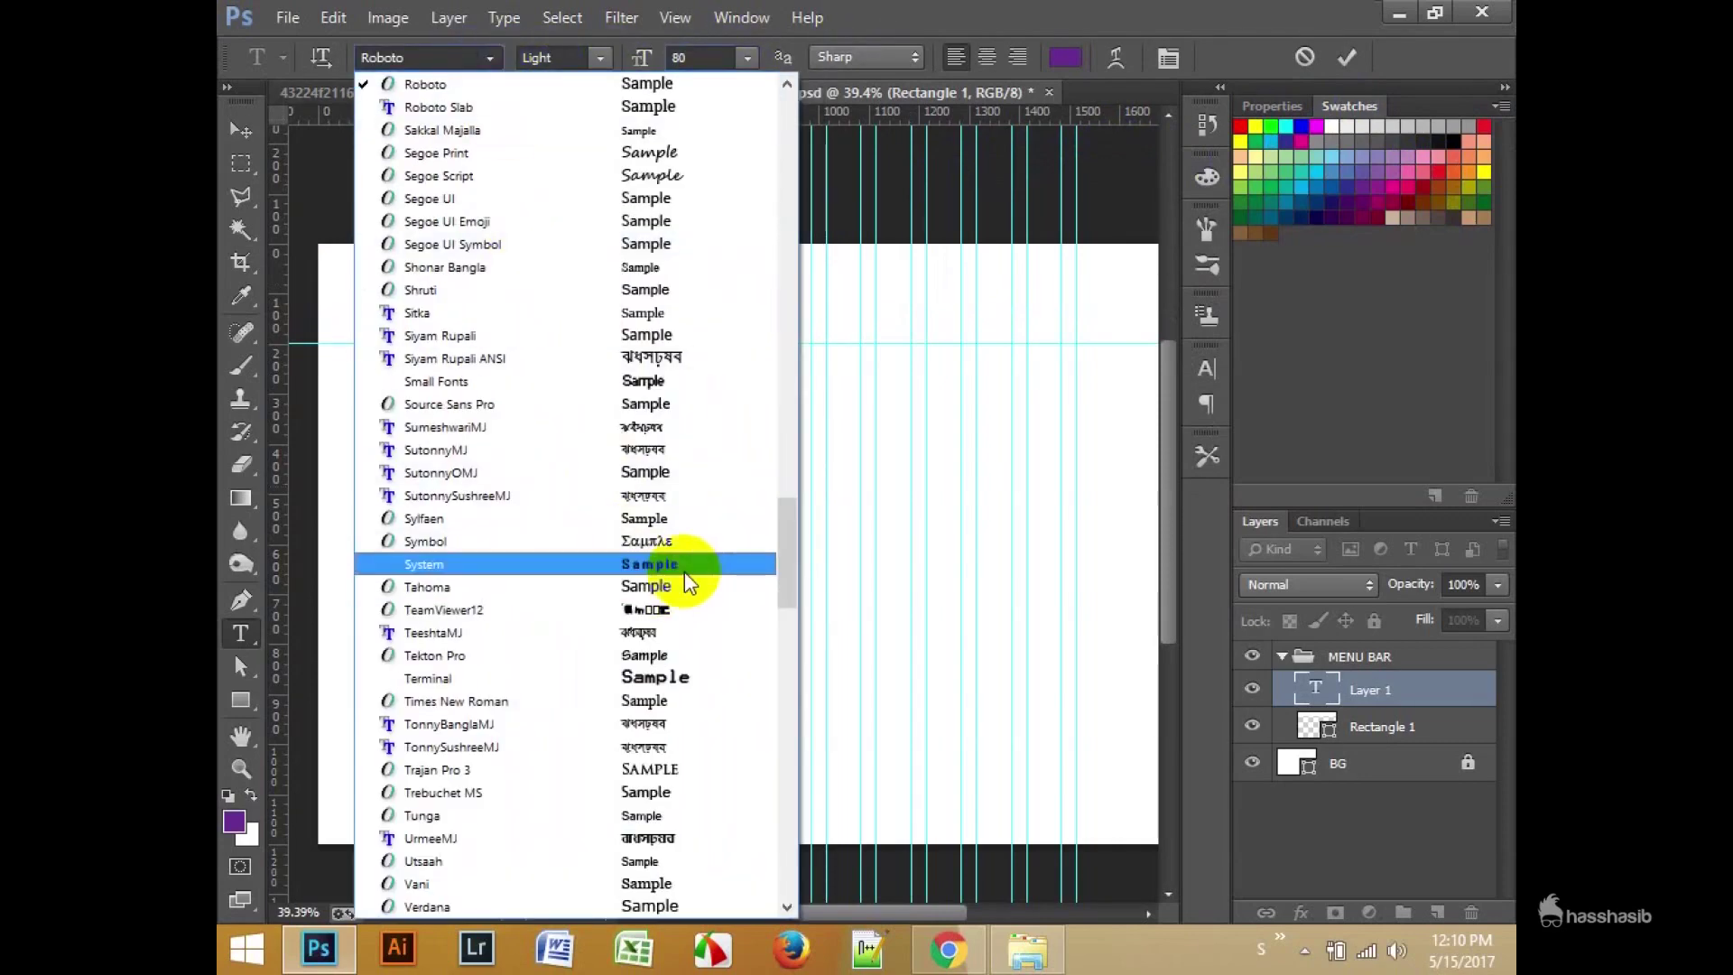
left_click(709, 884)
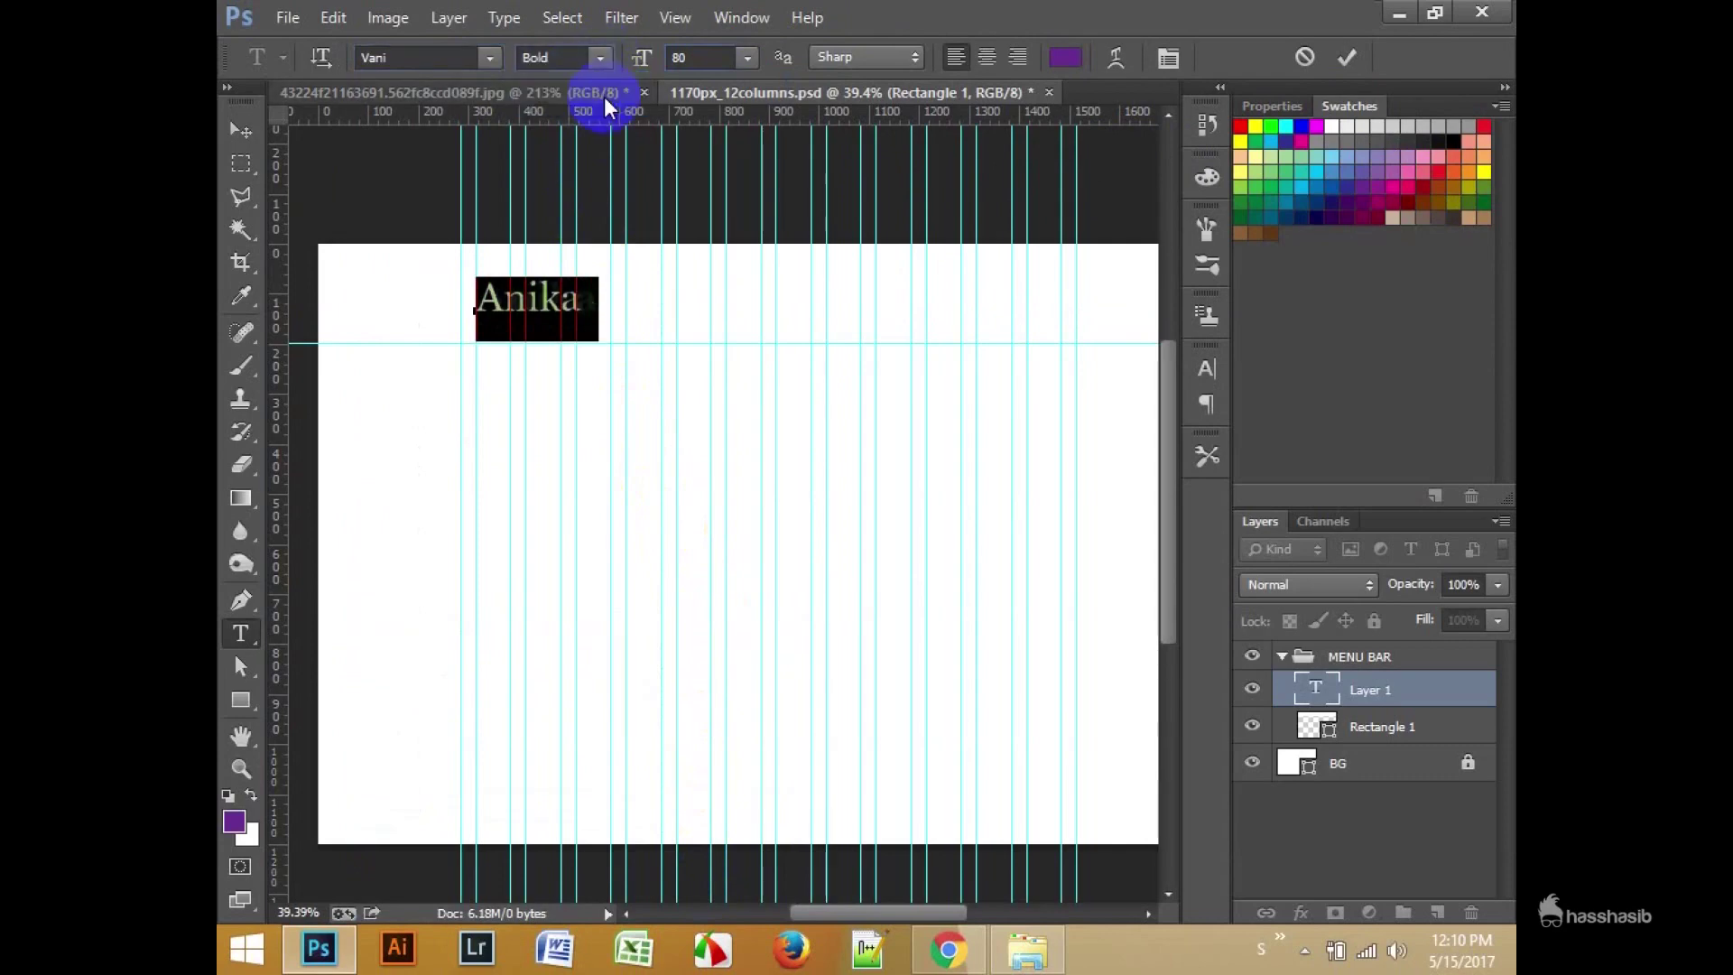
left_click(489, 57)
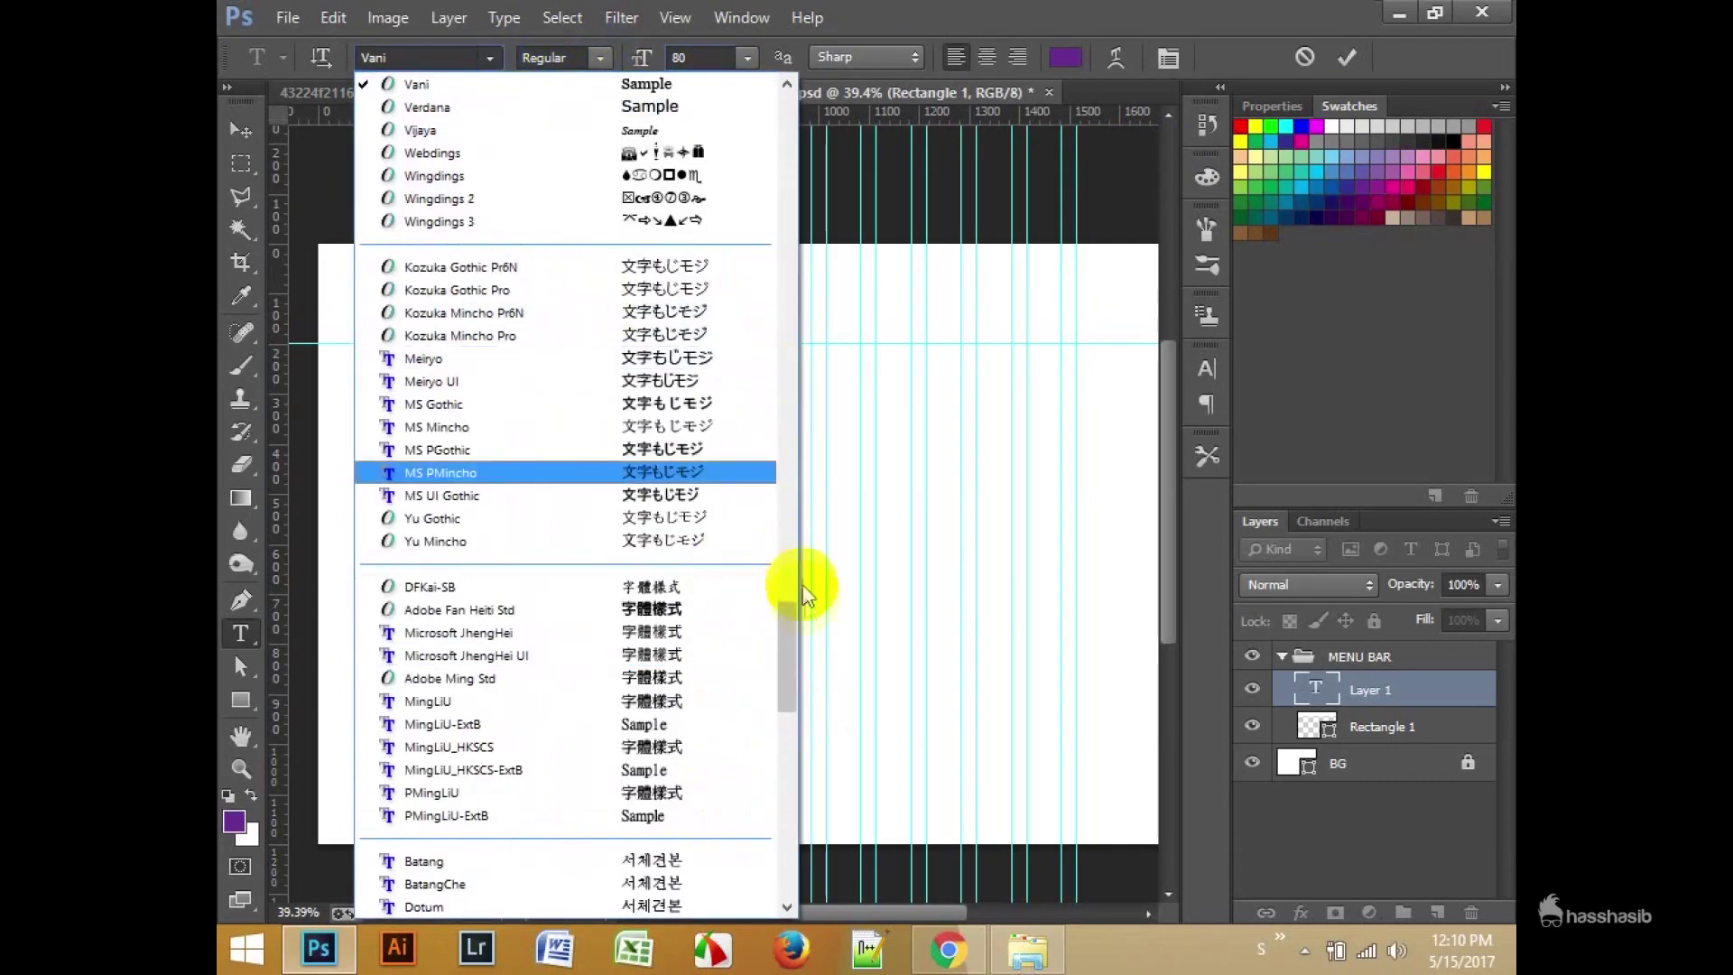
scroll(793, 584, "up", 15)
left_click(668, 127)
left_click(489, 57)
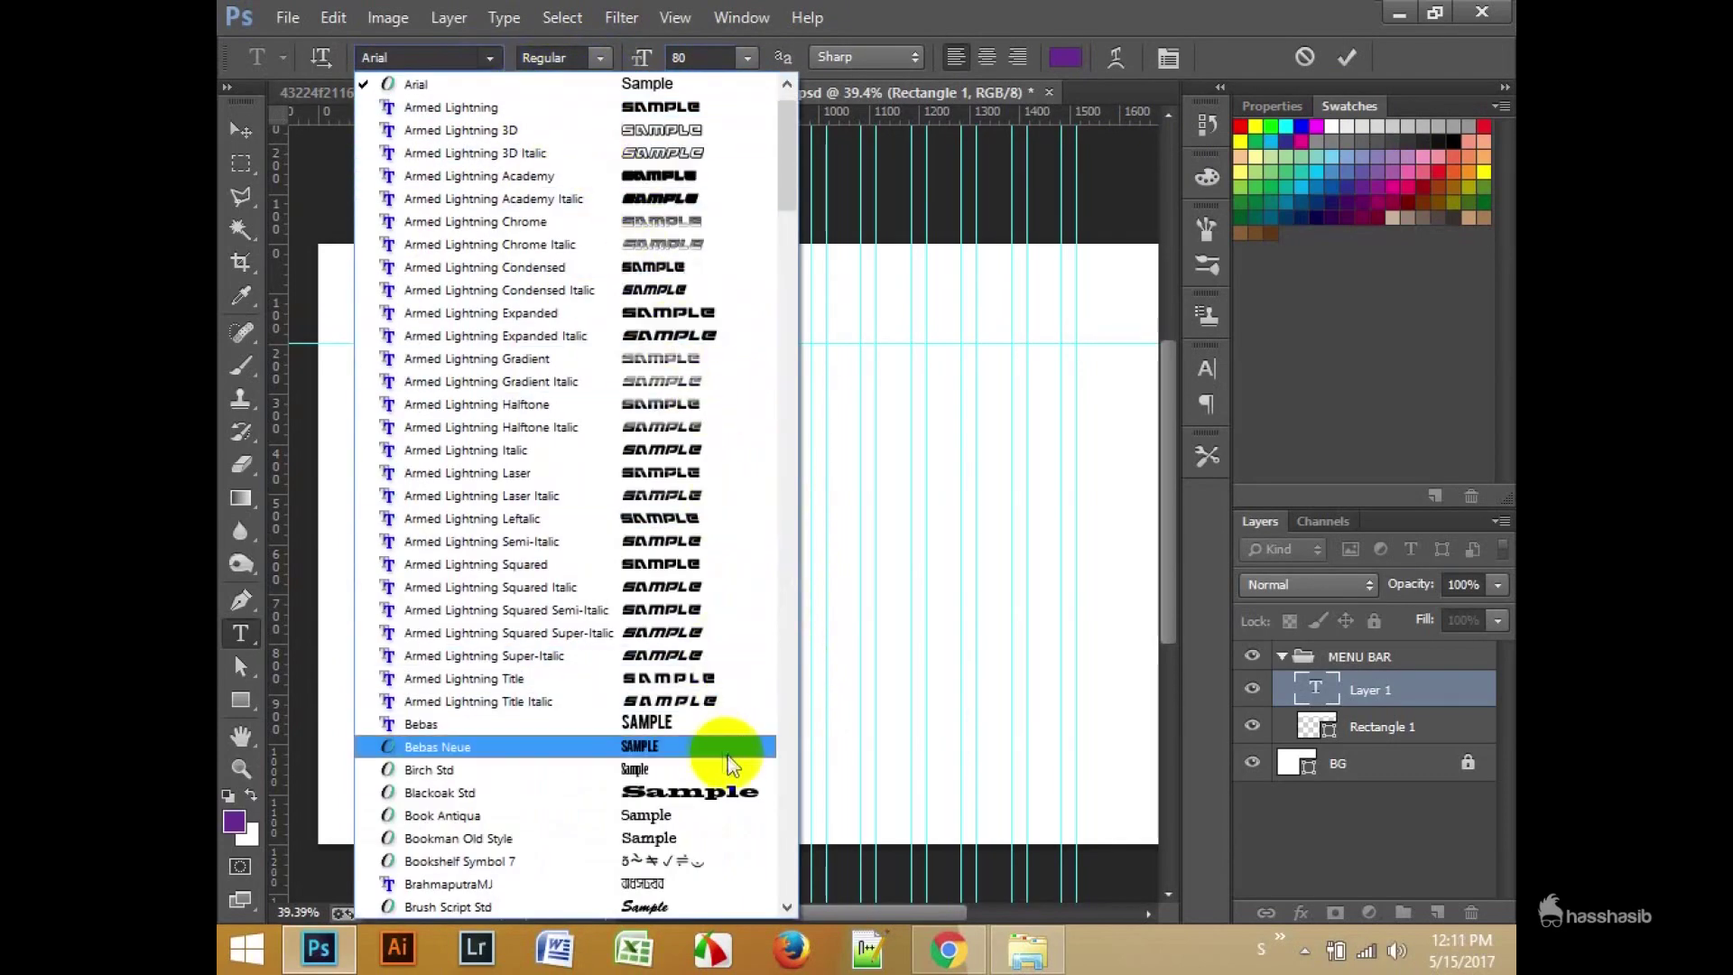
left_click(713, 755)
left_click(489, 57)
left_click(664, 354)
Step: Try Candara, Fixedsys and Javanese Text, then step through the list to Kokila
left_click(490, 57)
left_click(517, 104)
left_click(489, 57)
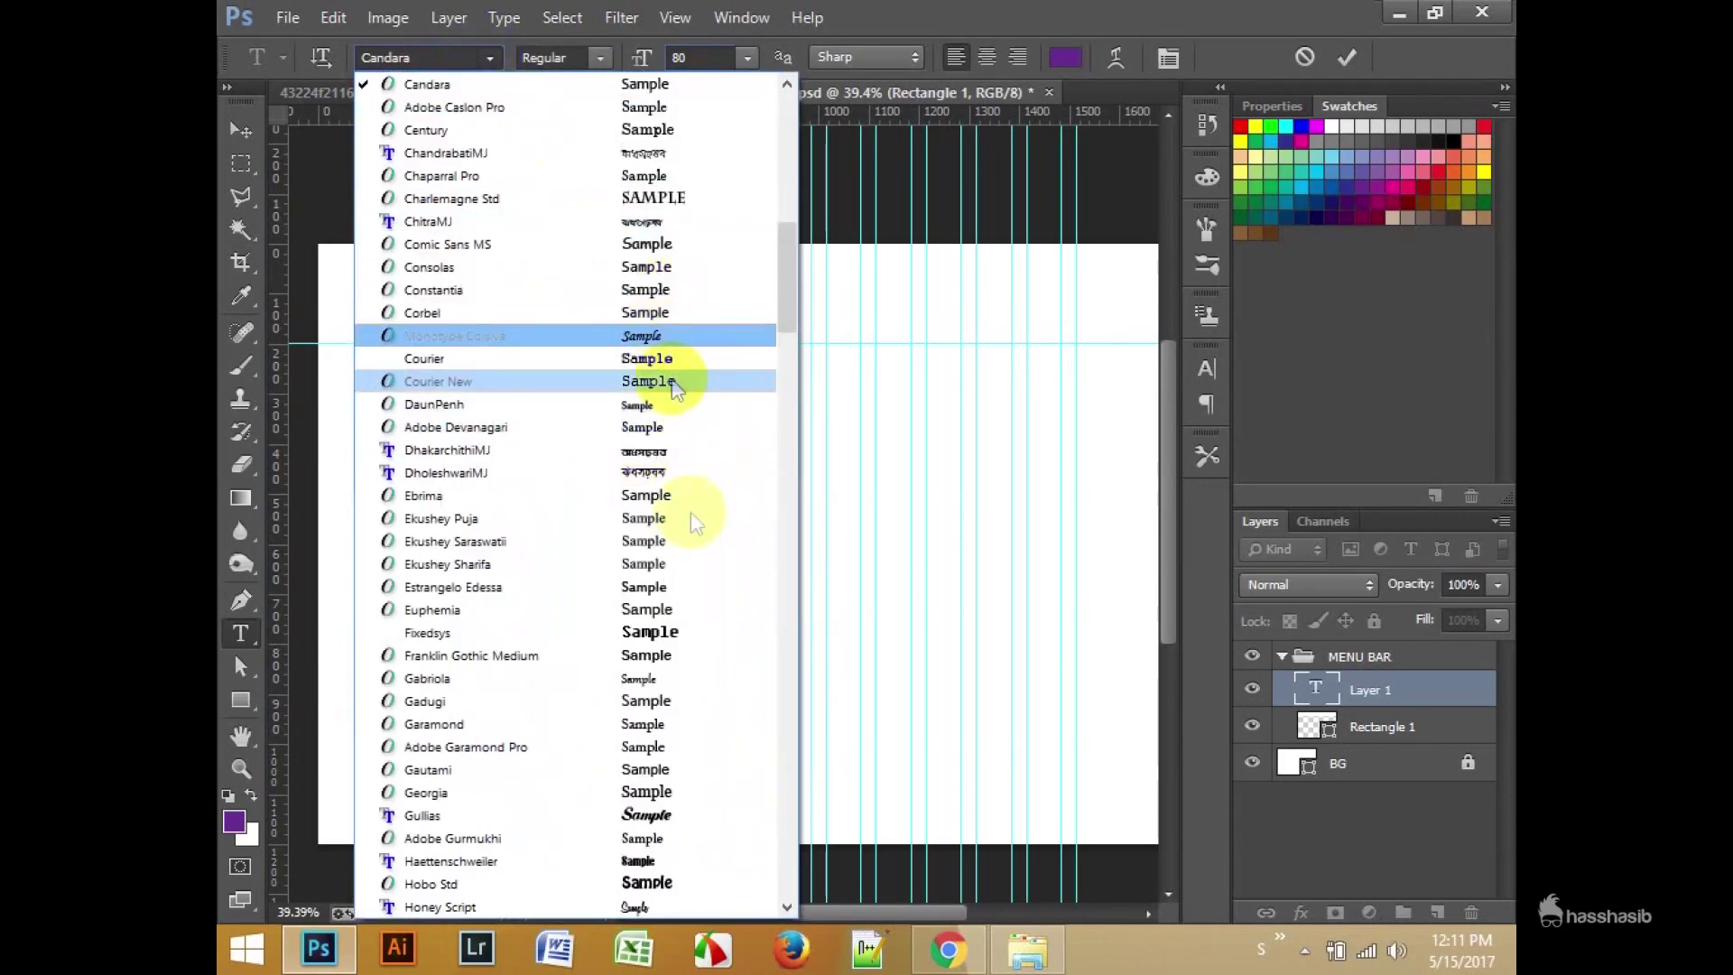
left_click(702, 631)
left_click(489, 56)
left_click(664, 425)
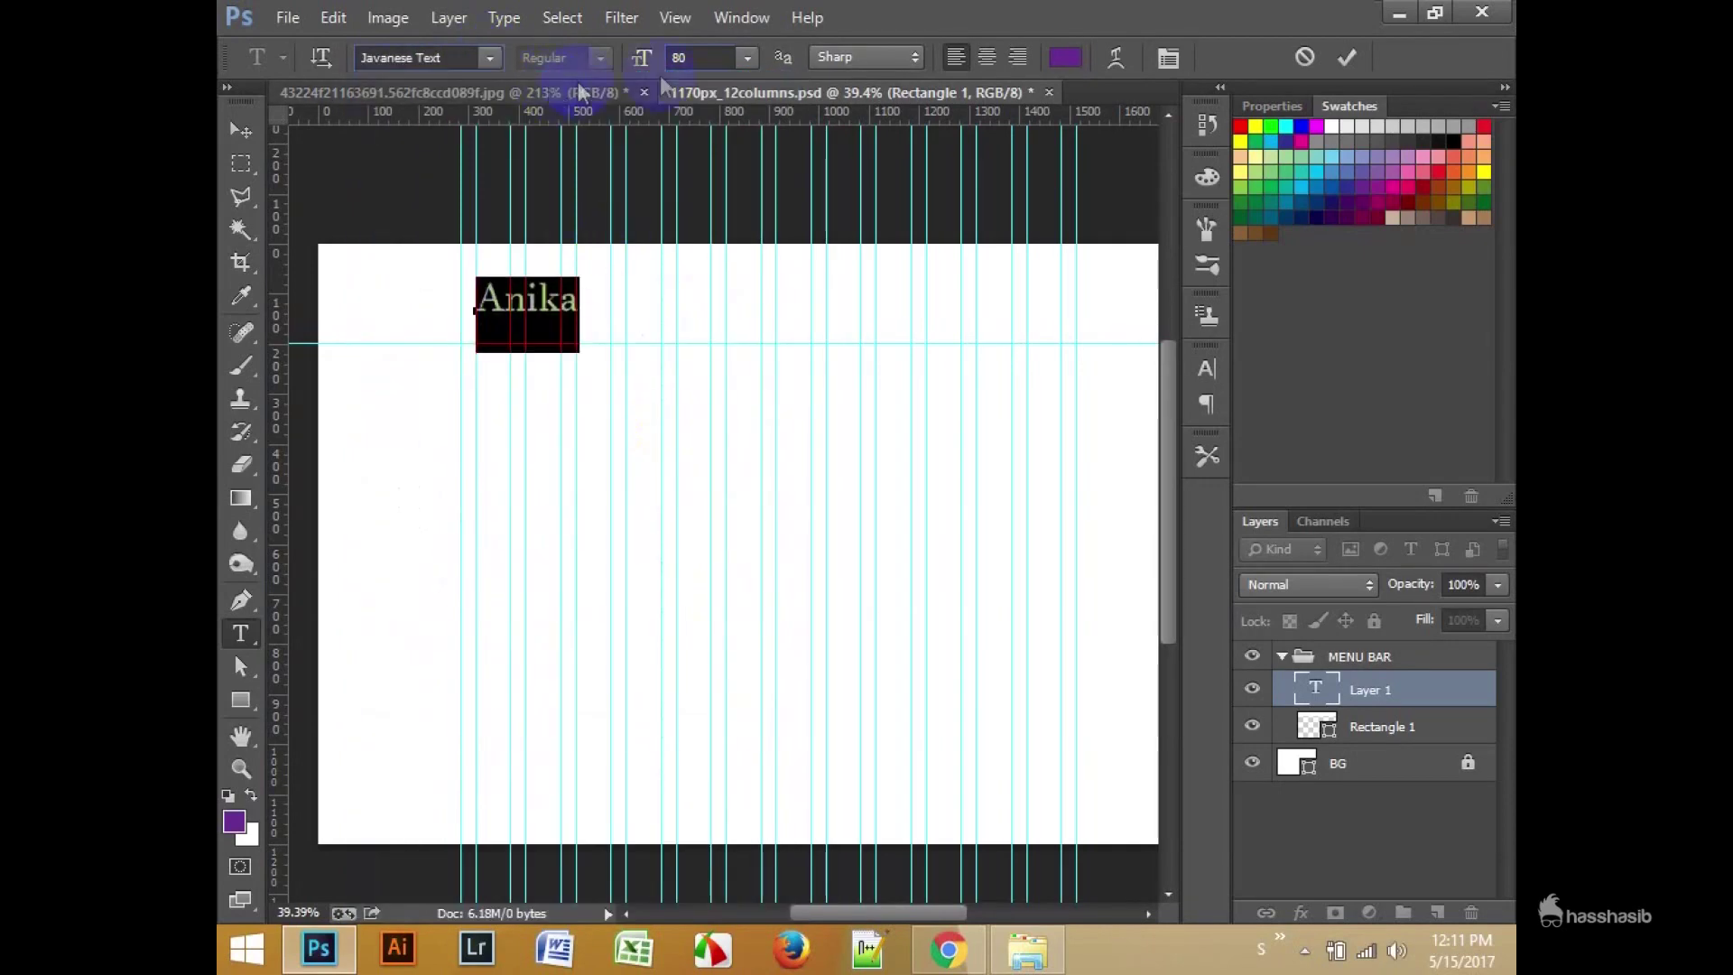
key("Down")
key("Down")
key("Down")
key("Down")
Step: Make the Kokila Anika text Bold and commit the edit
left_click(600, 57)
left_click(546, 122)
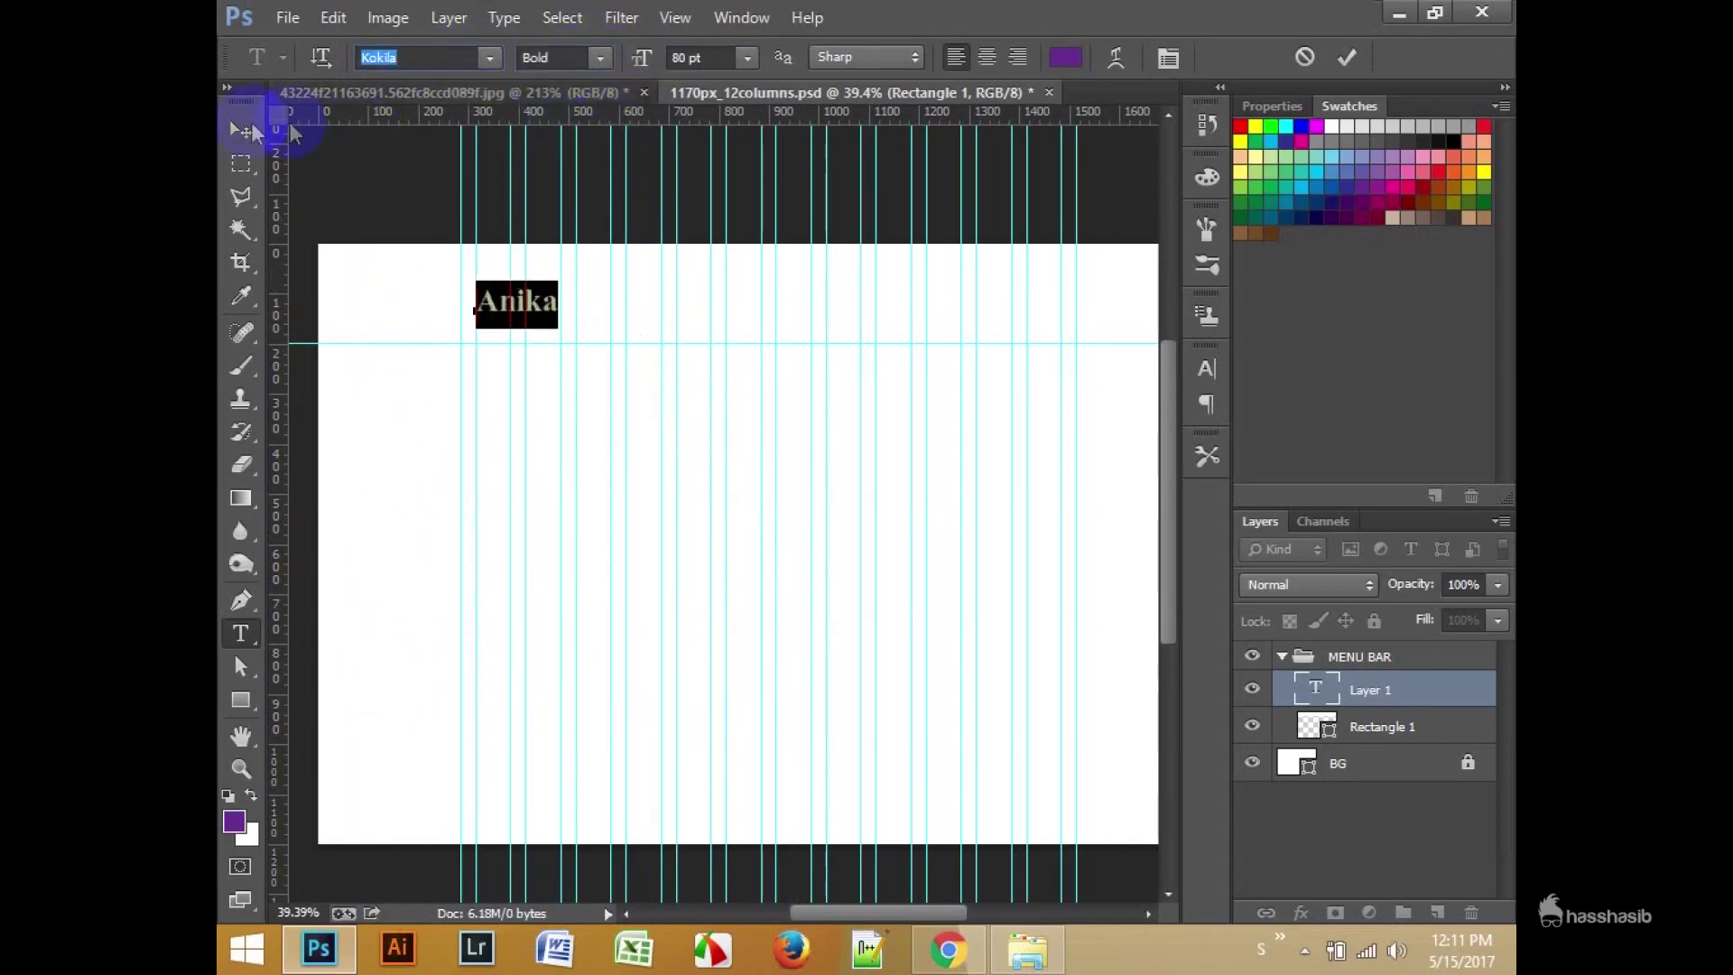
left_click(241, 130)
scroll(464, 331, "up", 5)
key("ctrl+t")
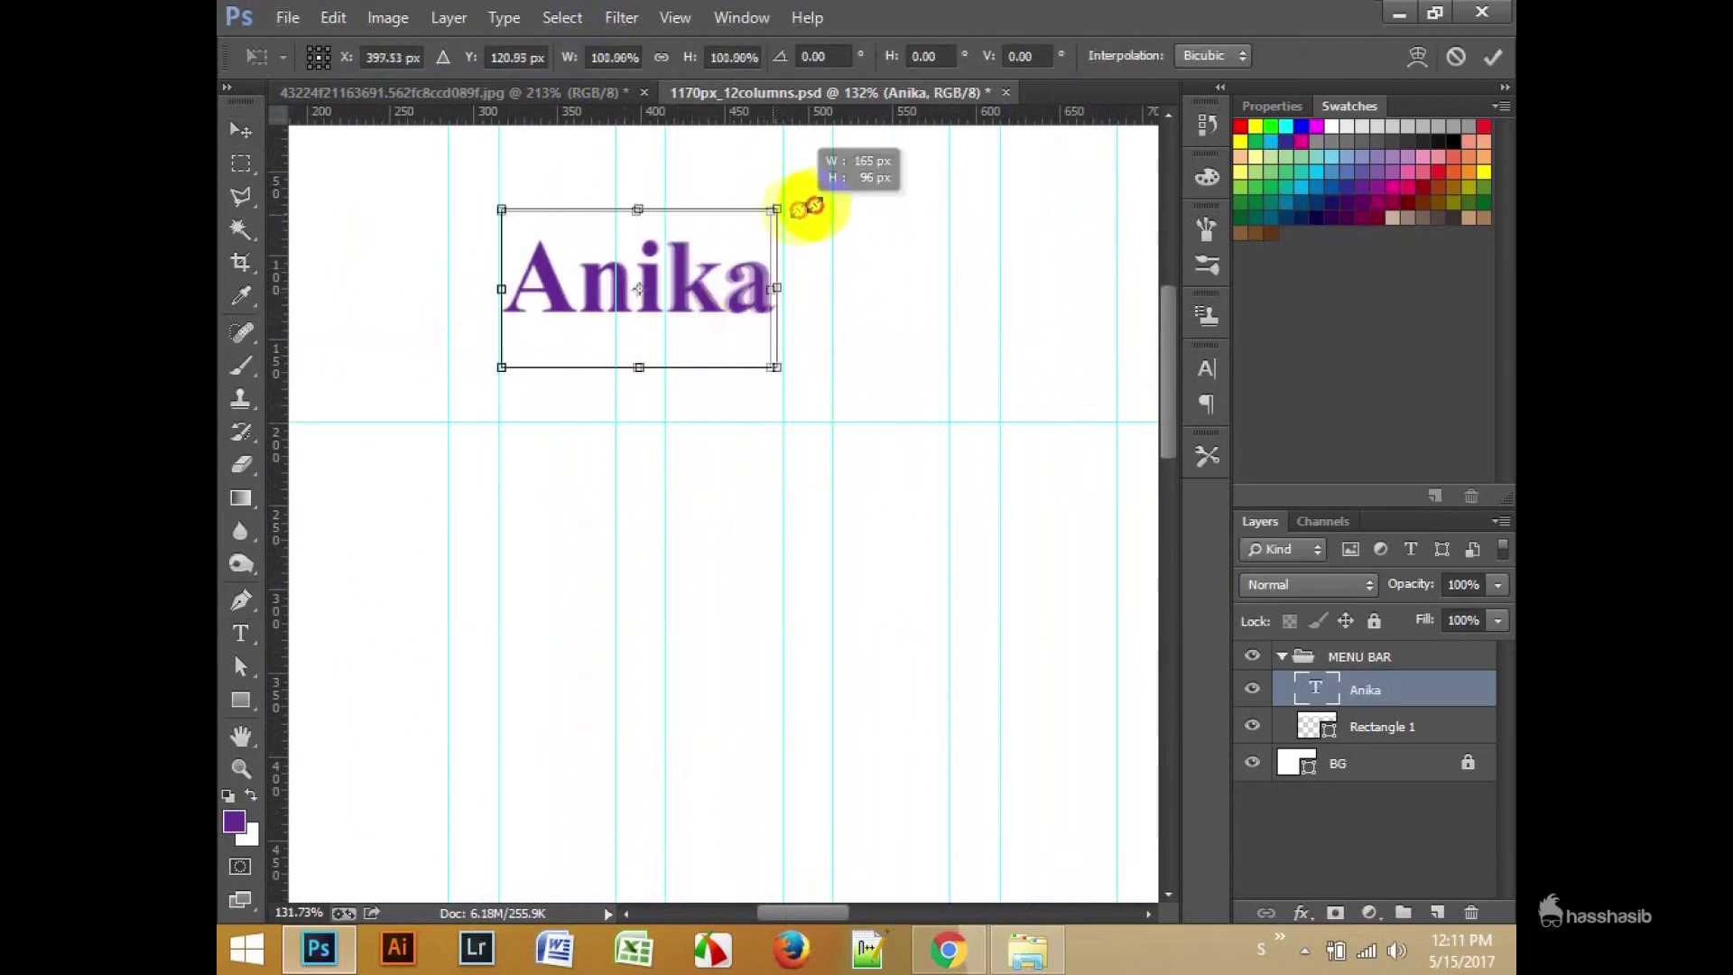
Step: Shrink the Anika heading, duplicate it, and retype the copy as the tagline
left_click_drag(806, 174, 843, 186)
key("Return")
key("ctrl+j")
double_click(1315, 690)
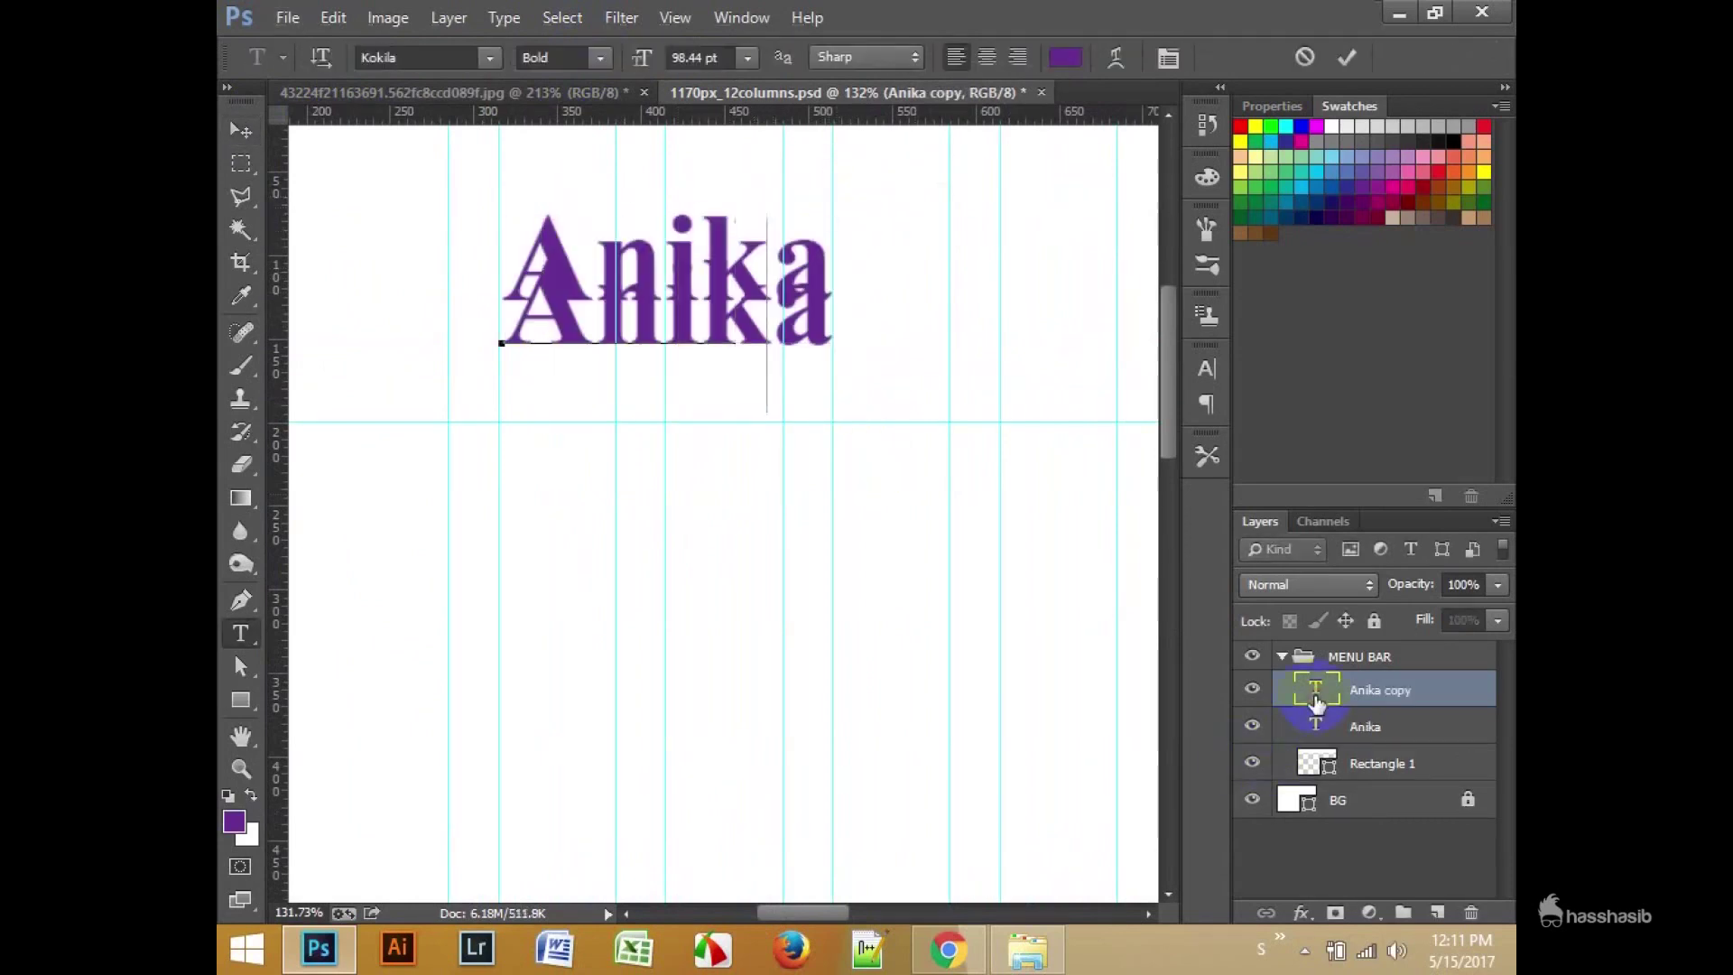
type("thye")
type("ion")
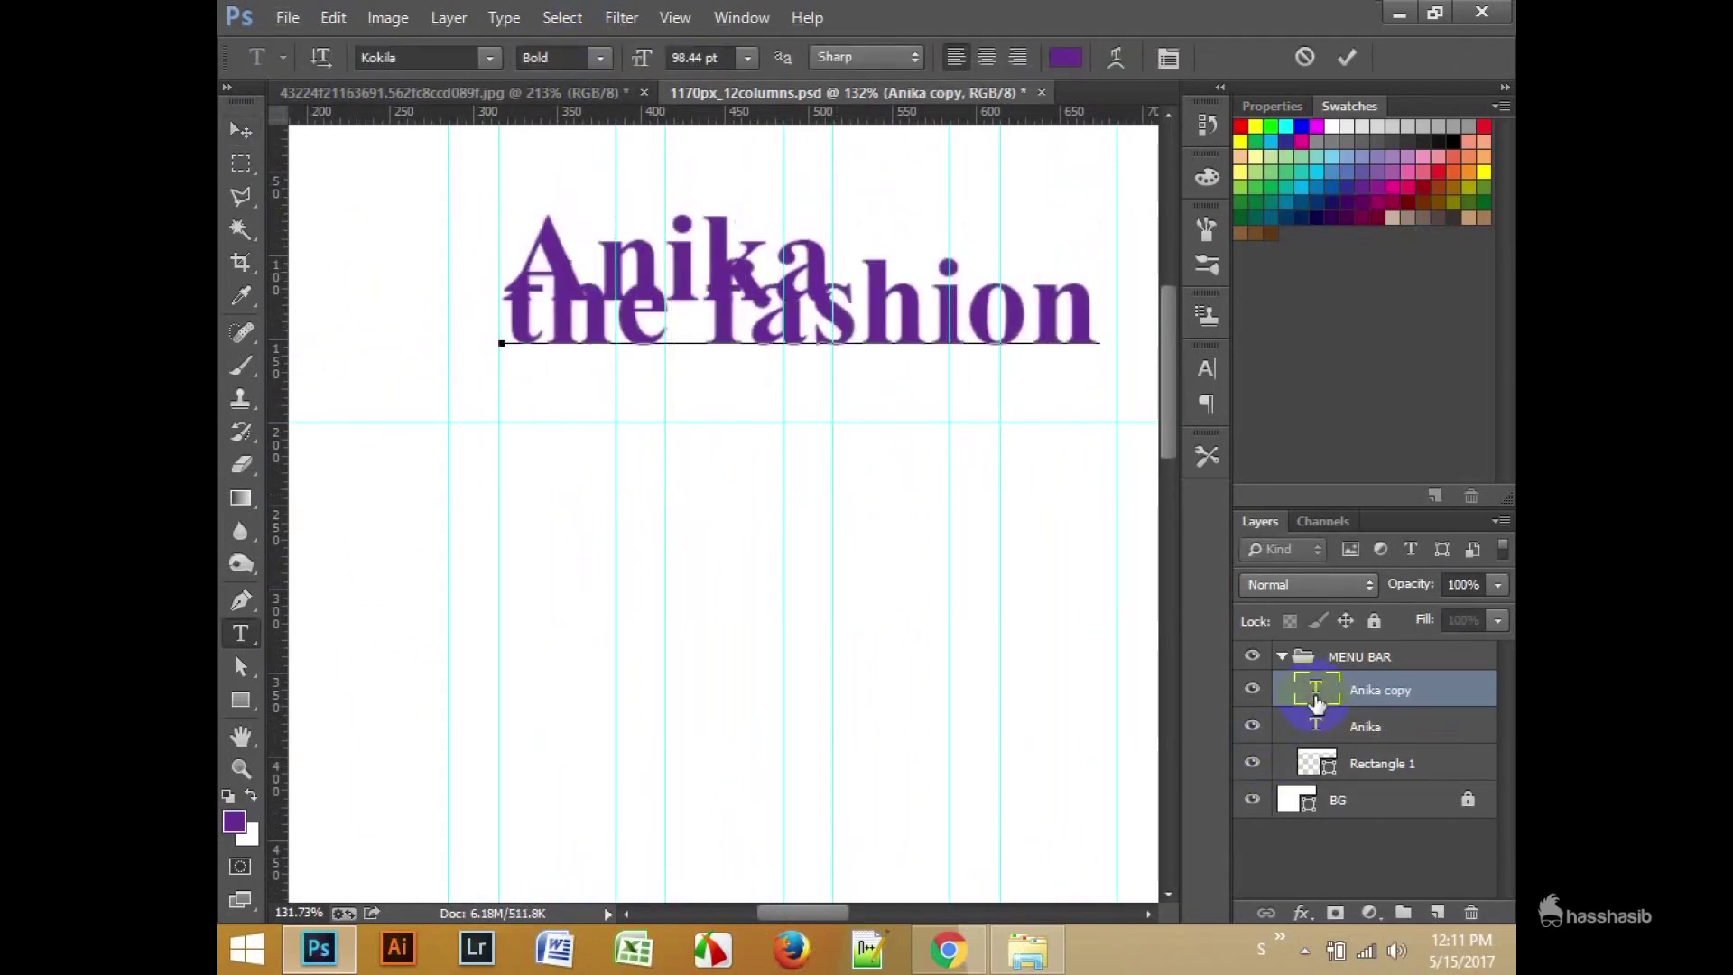
double_click(1315, 704)
Step: Give the tagline Regular weight, 30 pt size and a lighter purple colour
left_click(748, 57)
left_click(600, 57)
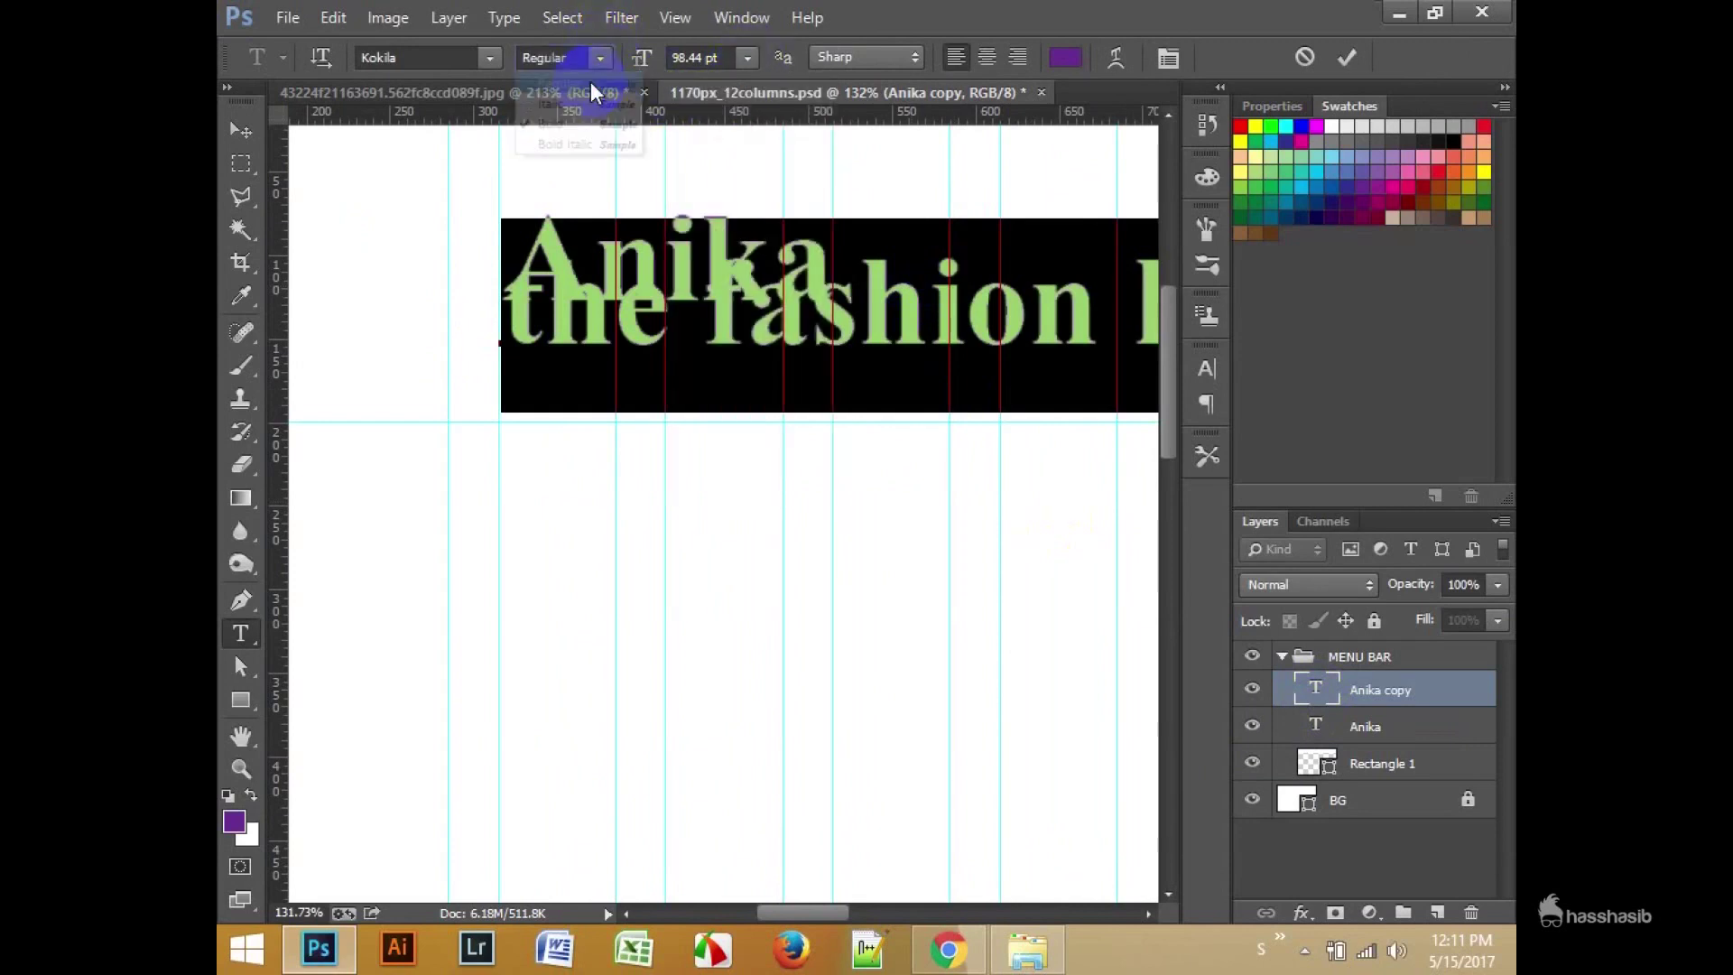
left_click(542, 101)
left_click(748, 56)
left_click(732, 458)
left_click(747, 57)
left_click(749, 402)
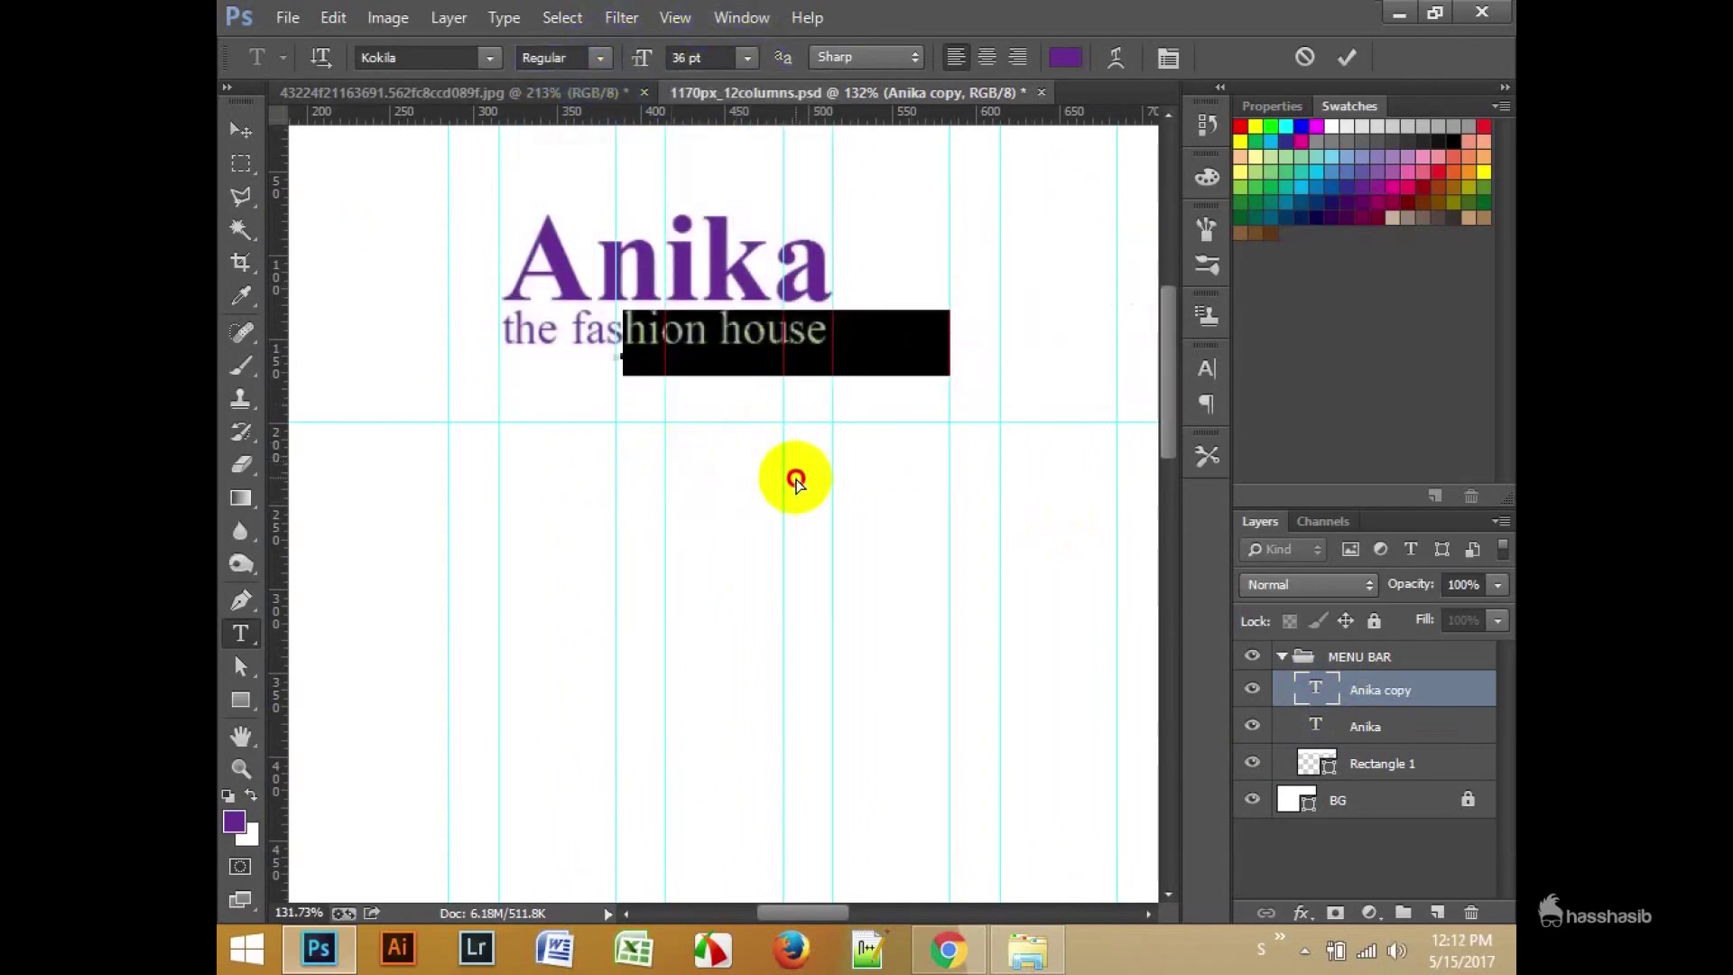
left_click(747, 57)
left_click(719, 371)
left_click(1065, 56)
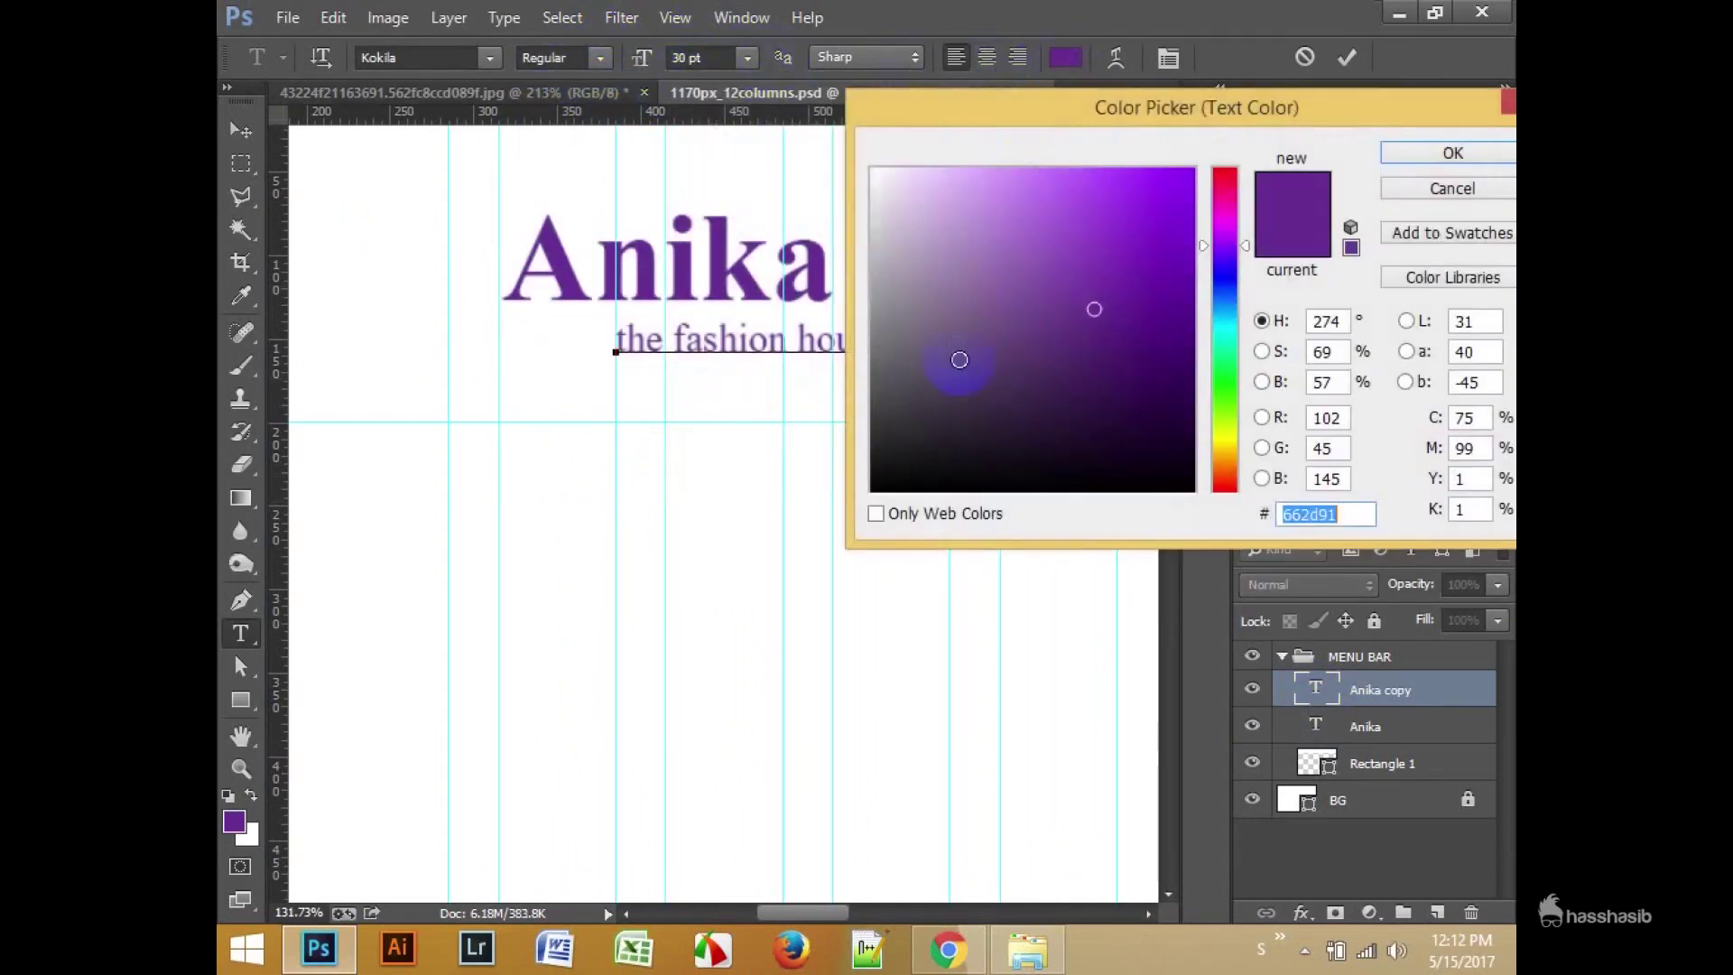
left_click(982, 242)
Step: Correct the tagline's capitalisation to read 'The Fashion House'
key("Return")
left_click_drag(618, 340, 632, 341)
type("The F")
left_click_drag(811, 341, 825, 340)
type("House")
key("ctrl+a")
Step: Try 24 pt for the tagline, commit it, and move it under Anika
left_click(748, 57)
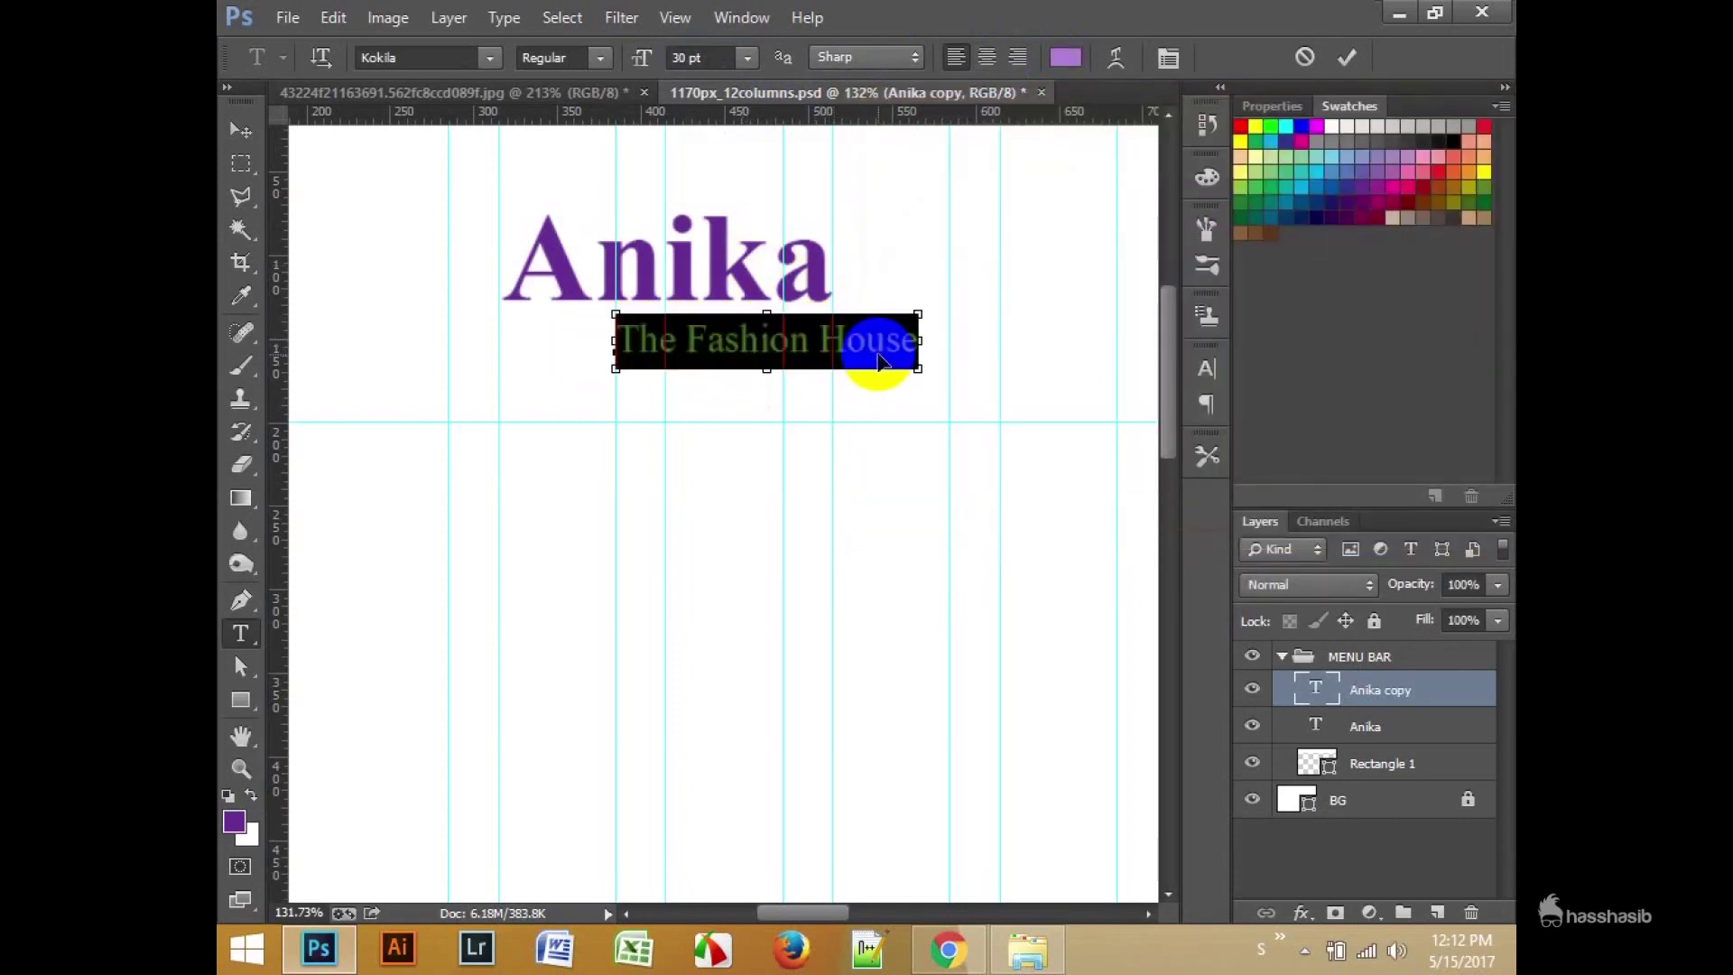
left_click(759, 346)
key("ctrl+Return")
key("v")
left_click_drag(761, 340, 727, 352)
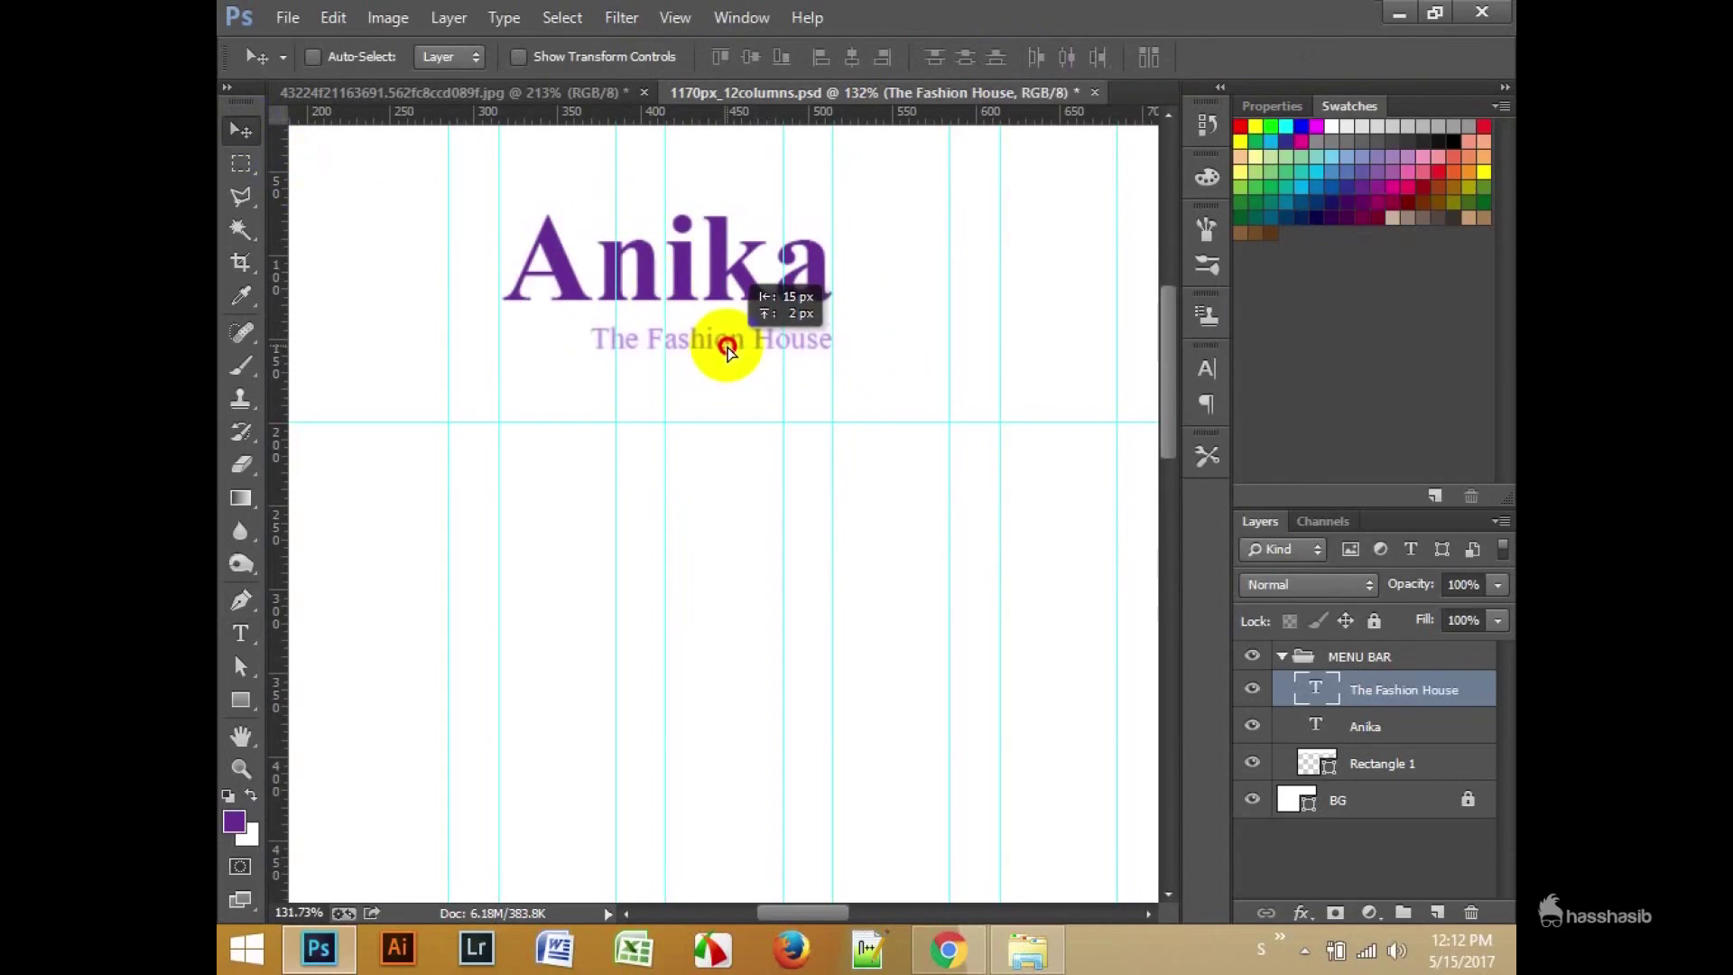
scroll(729, 339, "down", 3)
left_click(242, 701)
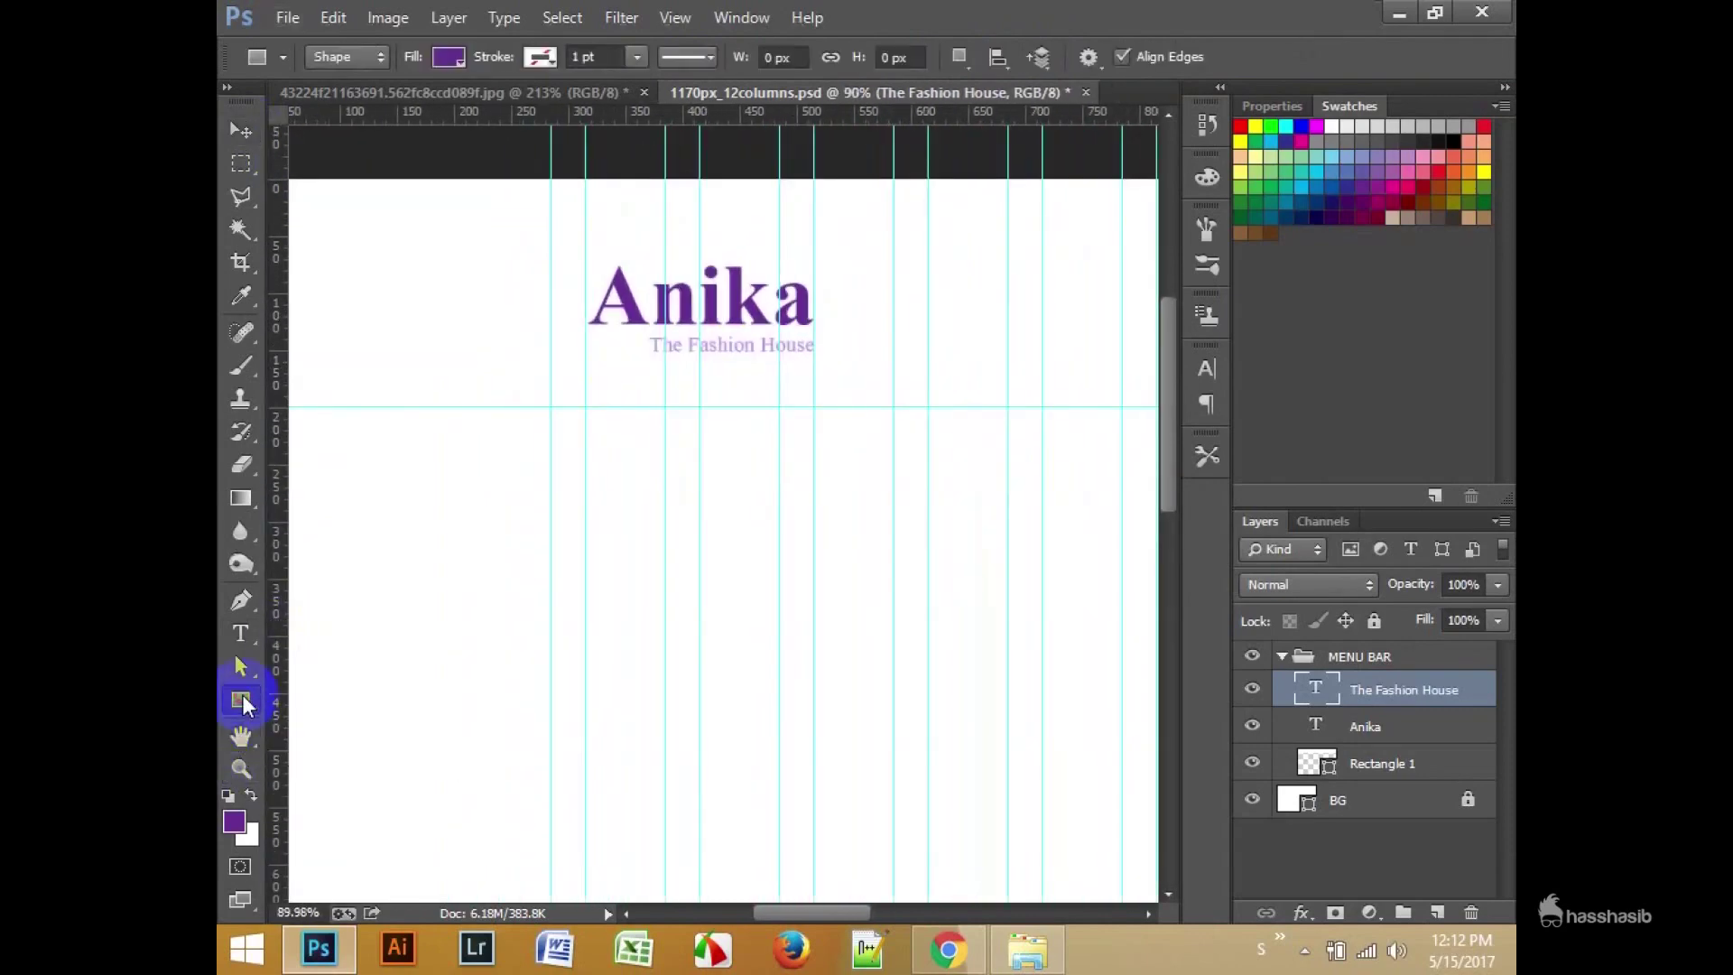
Step: Draw a purple swirl custom shape to the left of the Anika text
left_click(959, 57)
right_click(240, 700)
left_click(297, 838)
left_click(1203, 57)
scroll(1205, 430, "down", 1)
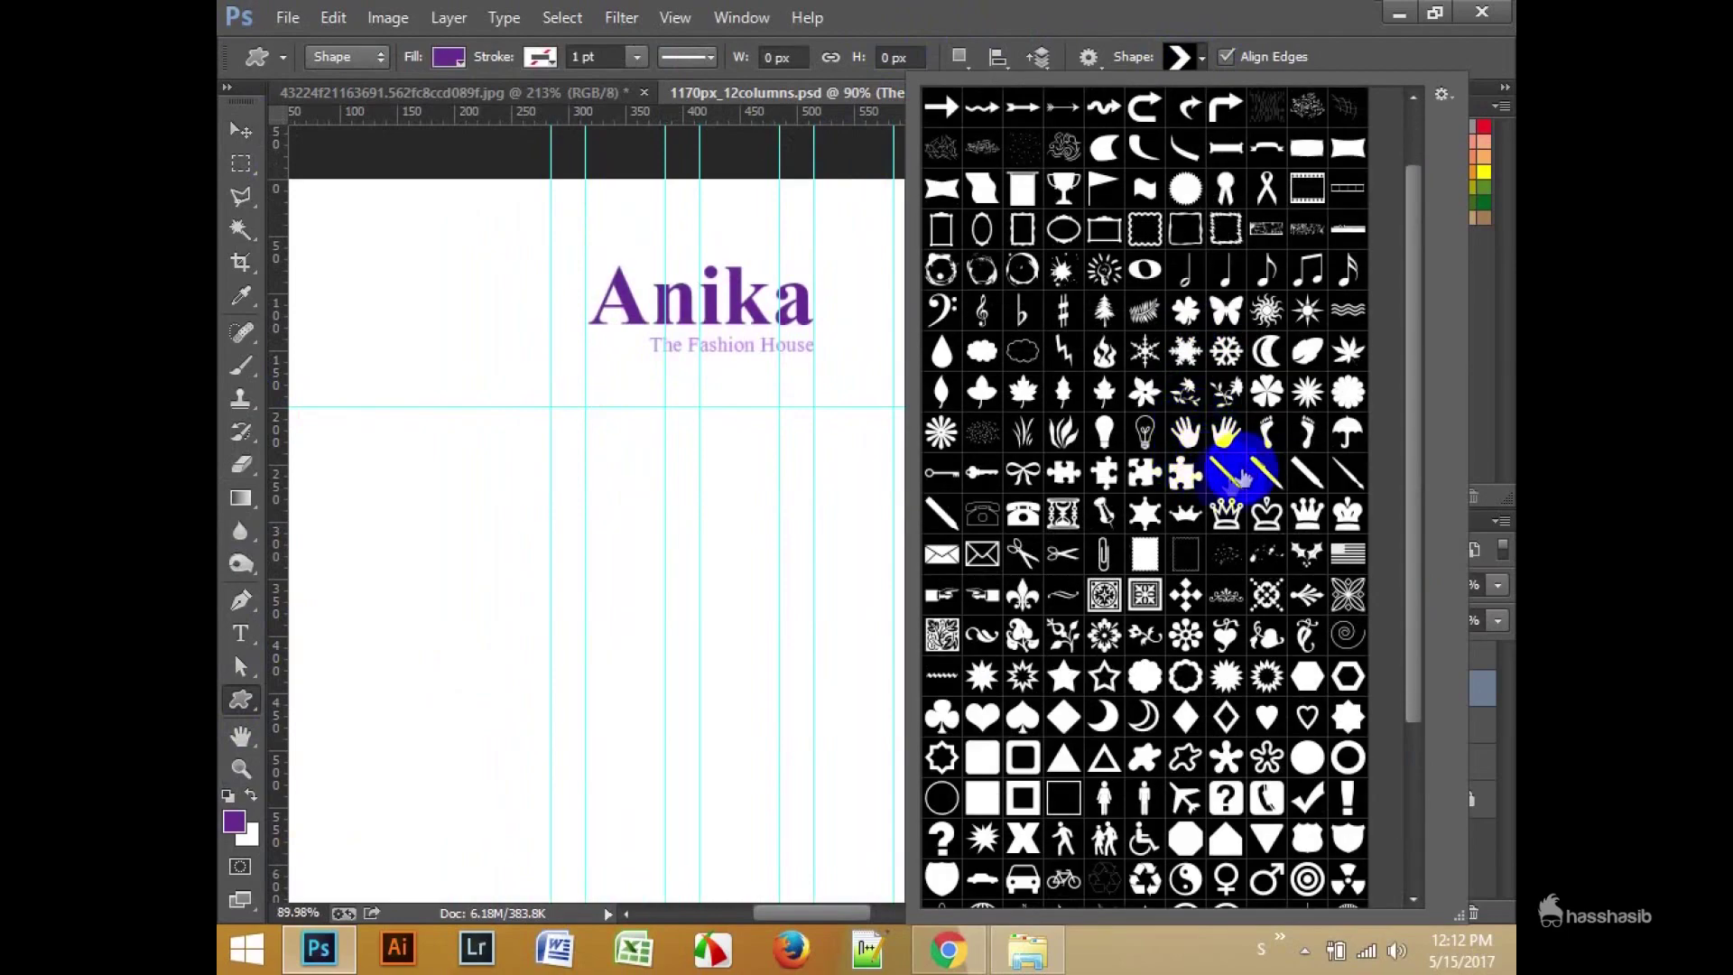
scroll(1185, 492, "down", 2)
scroll(1188, 508, "down", 2)
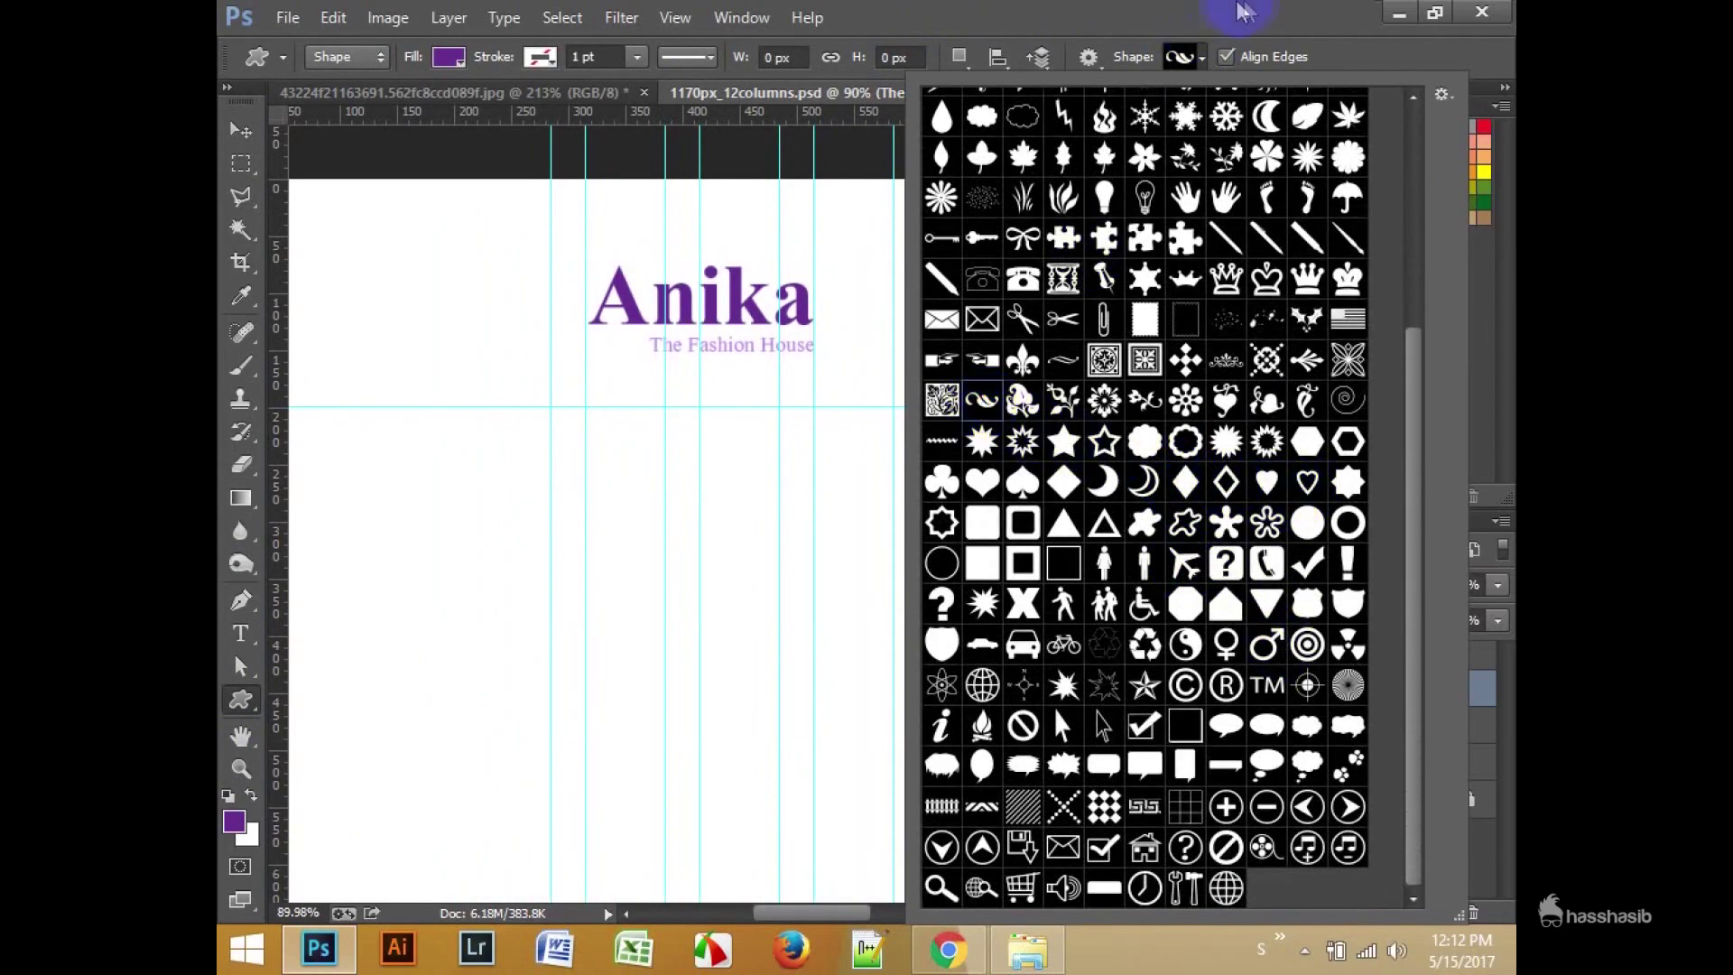
left_click(619, 328)
scroll(541, 334, "up", 3)
left_click_drag(366, 230, 528, 307)
Step: Flip the swirl horizontally and reposition it beside Anika
key("v")
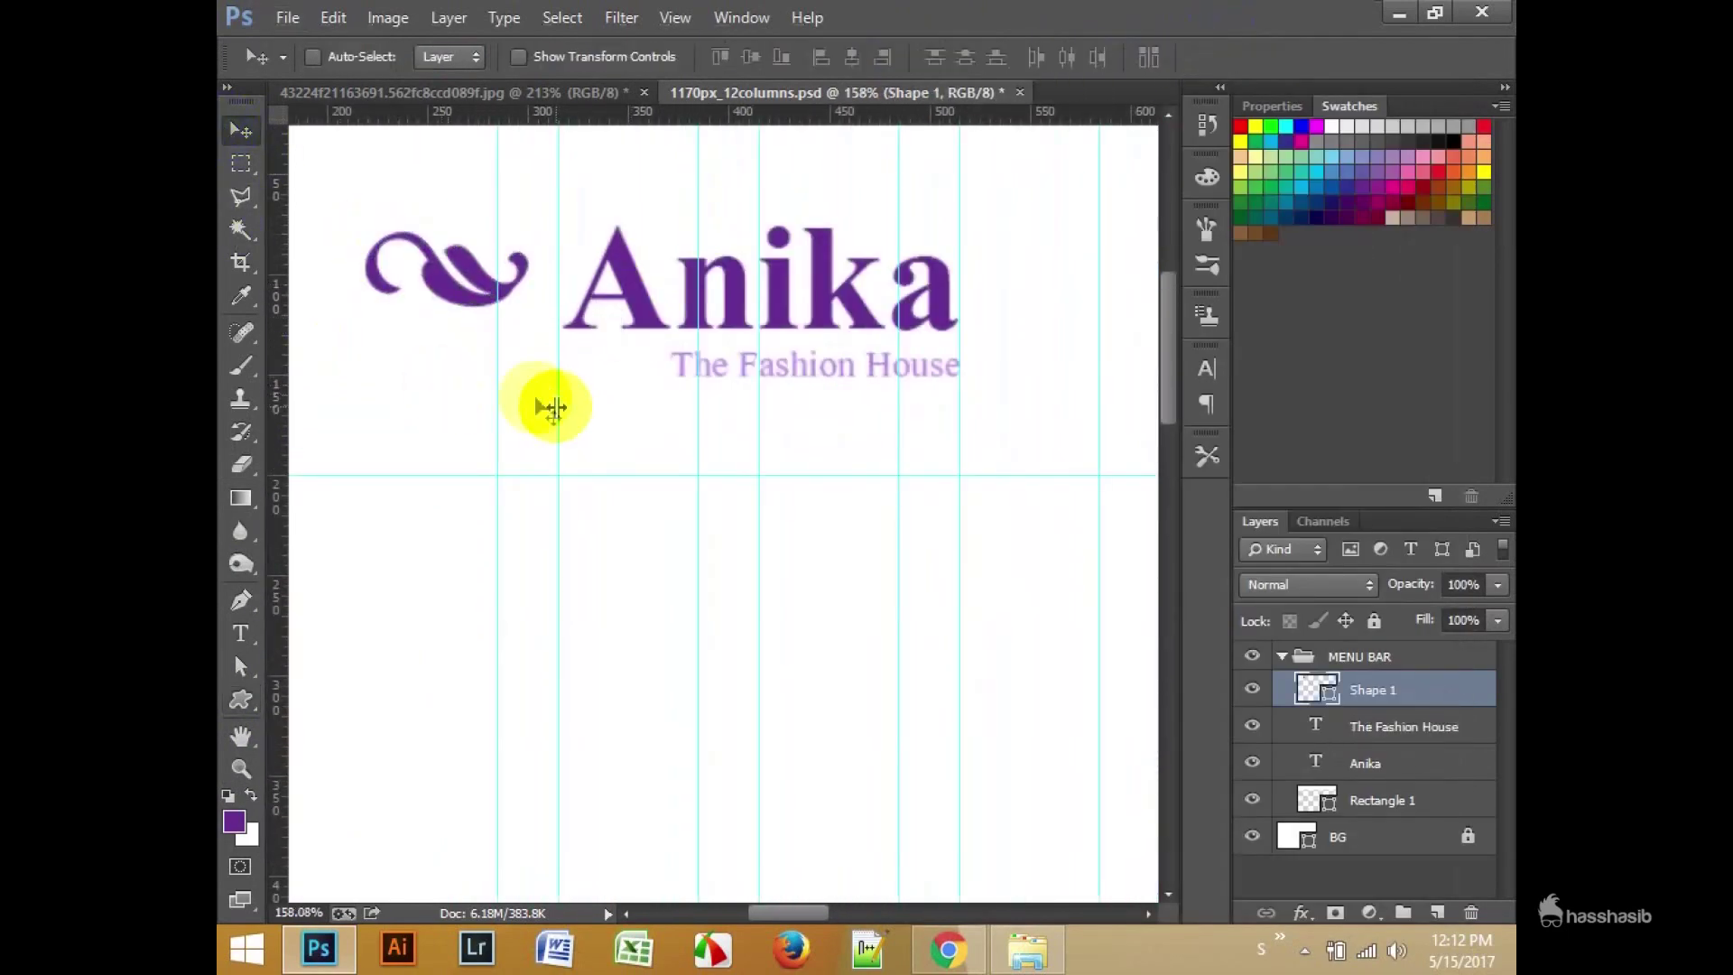
key("ctrl+t")
right_click(515, 311)
left_click(605, 710)
right_click(530, 311)
left_click(515, 628)
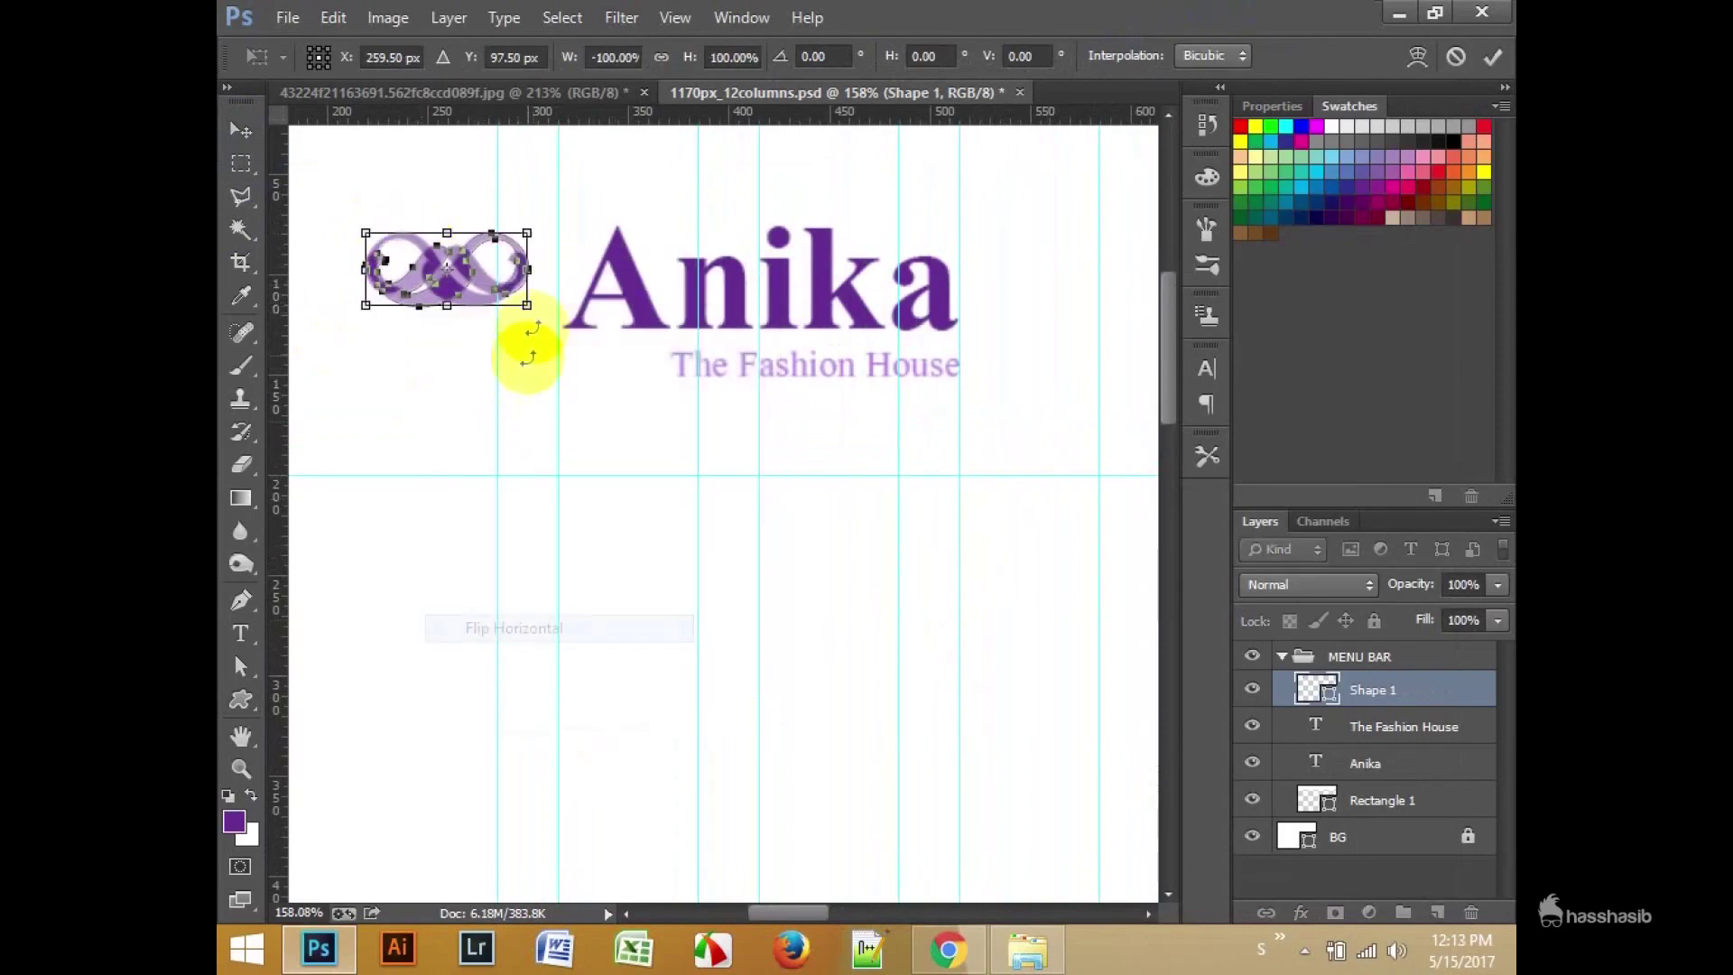
key("Return")
left_click_drag(600, 445, 571, 479)
Step: Move both text lines right of the swirl, then group all three layers as LOGO
left_click(1380, 726)
left_click(1367, 763, "shift")
left_click_drag(749, 421, 762, 445)
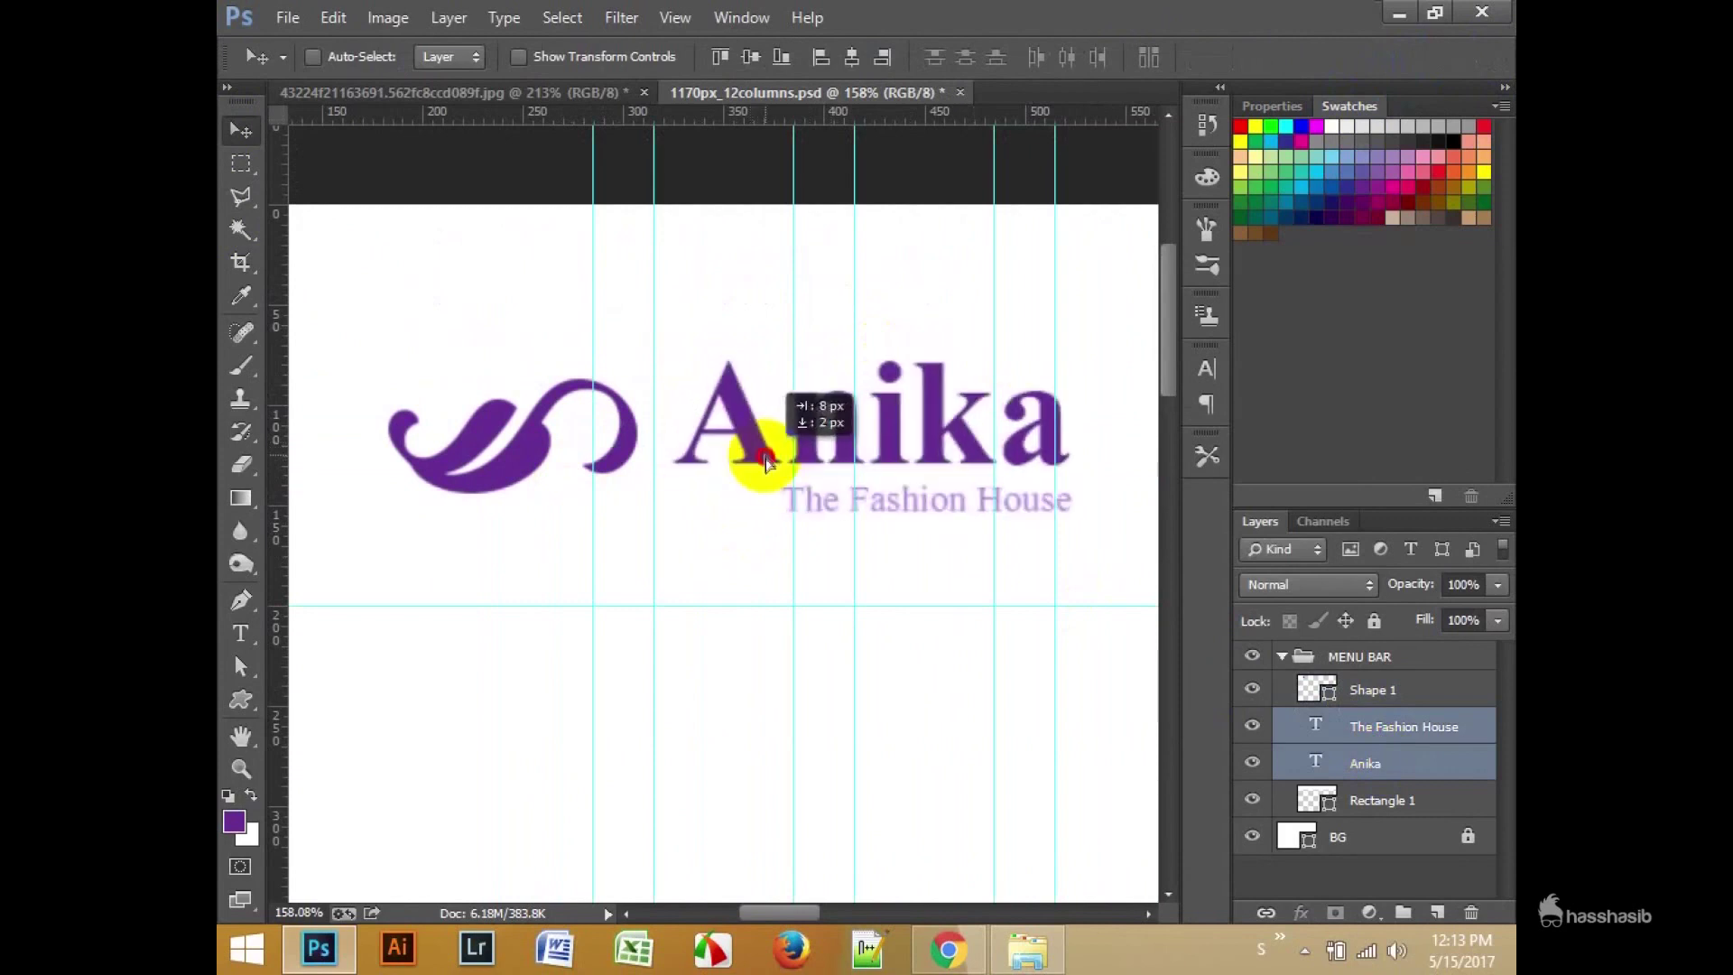
left_click(1372, 689)
left_click(1367, 763, "shift")
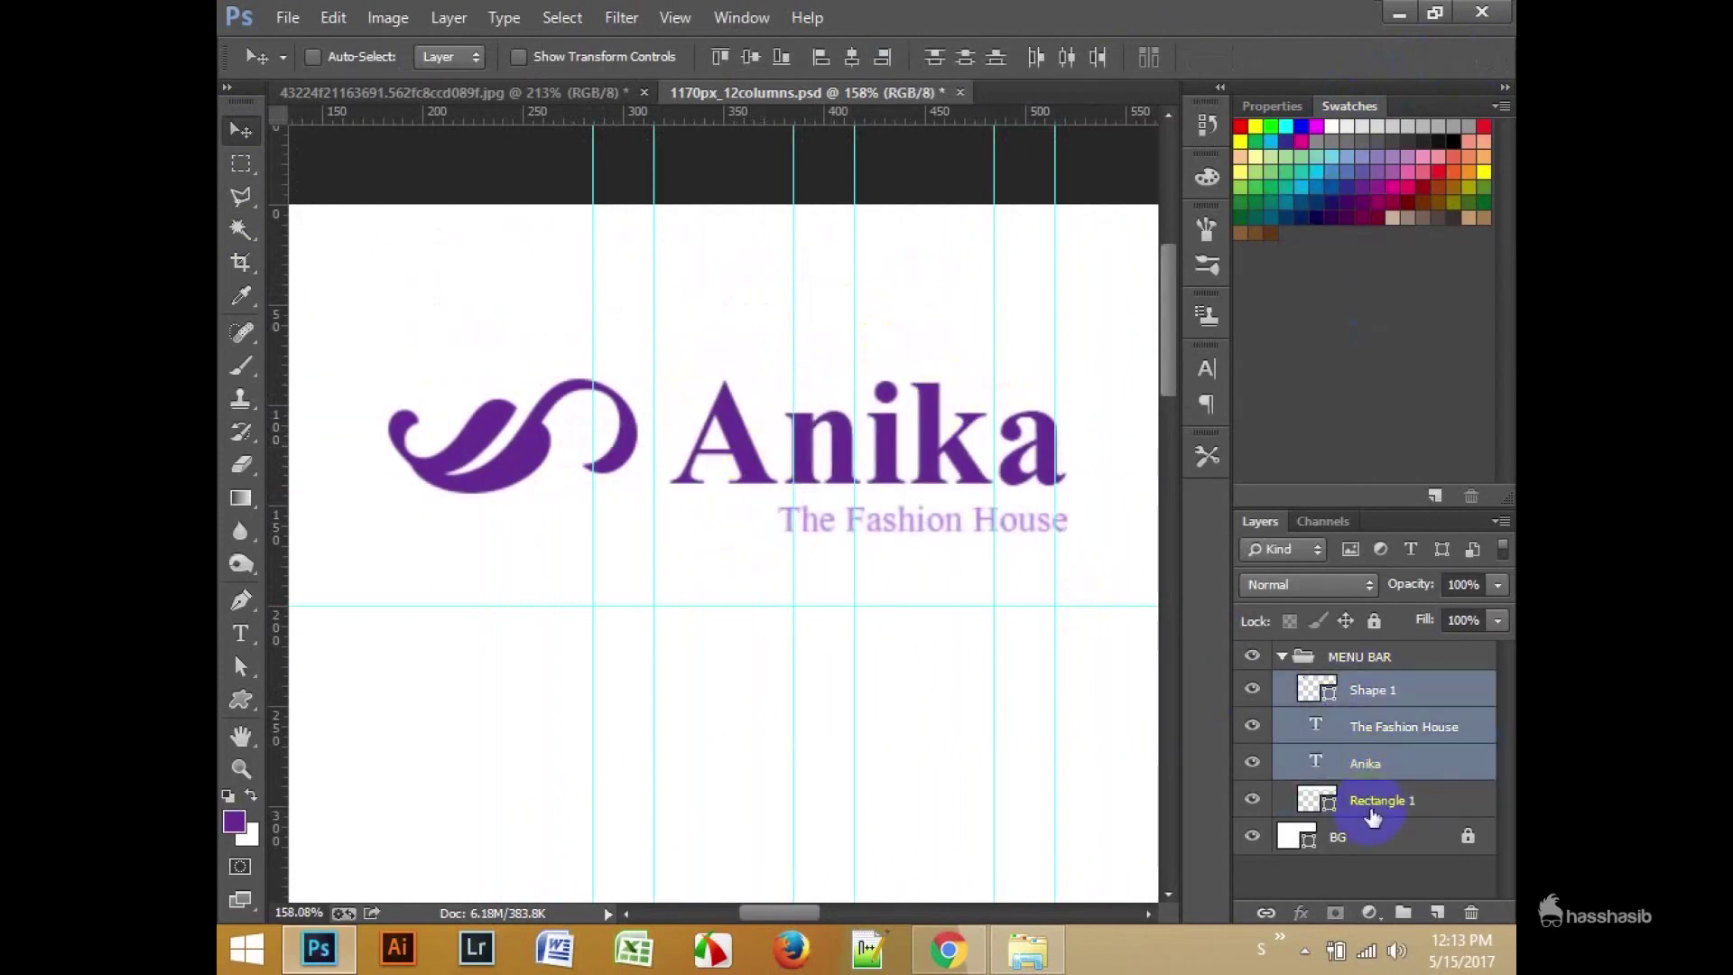
key("ctrl+g")
double_click(1359, 688)
key("Return")
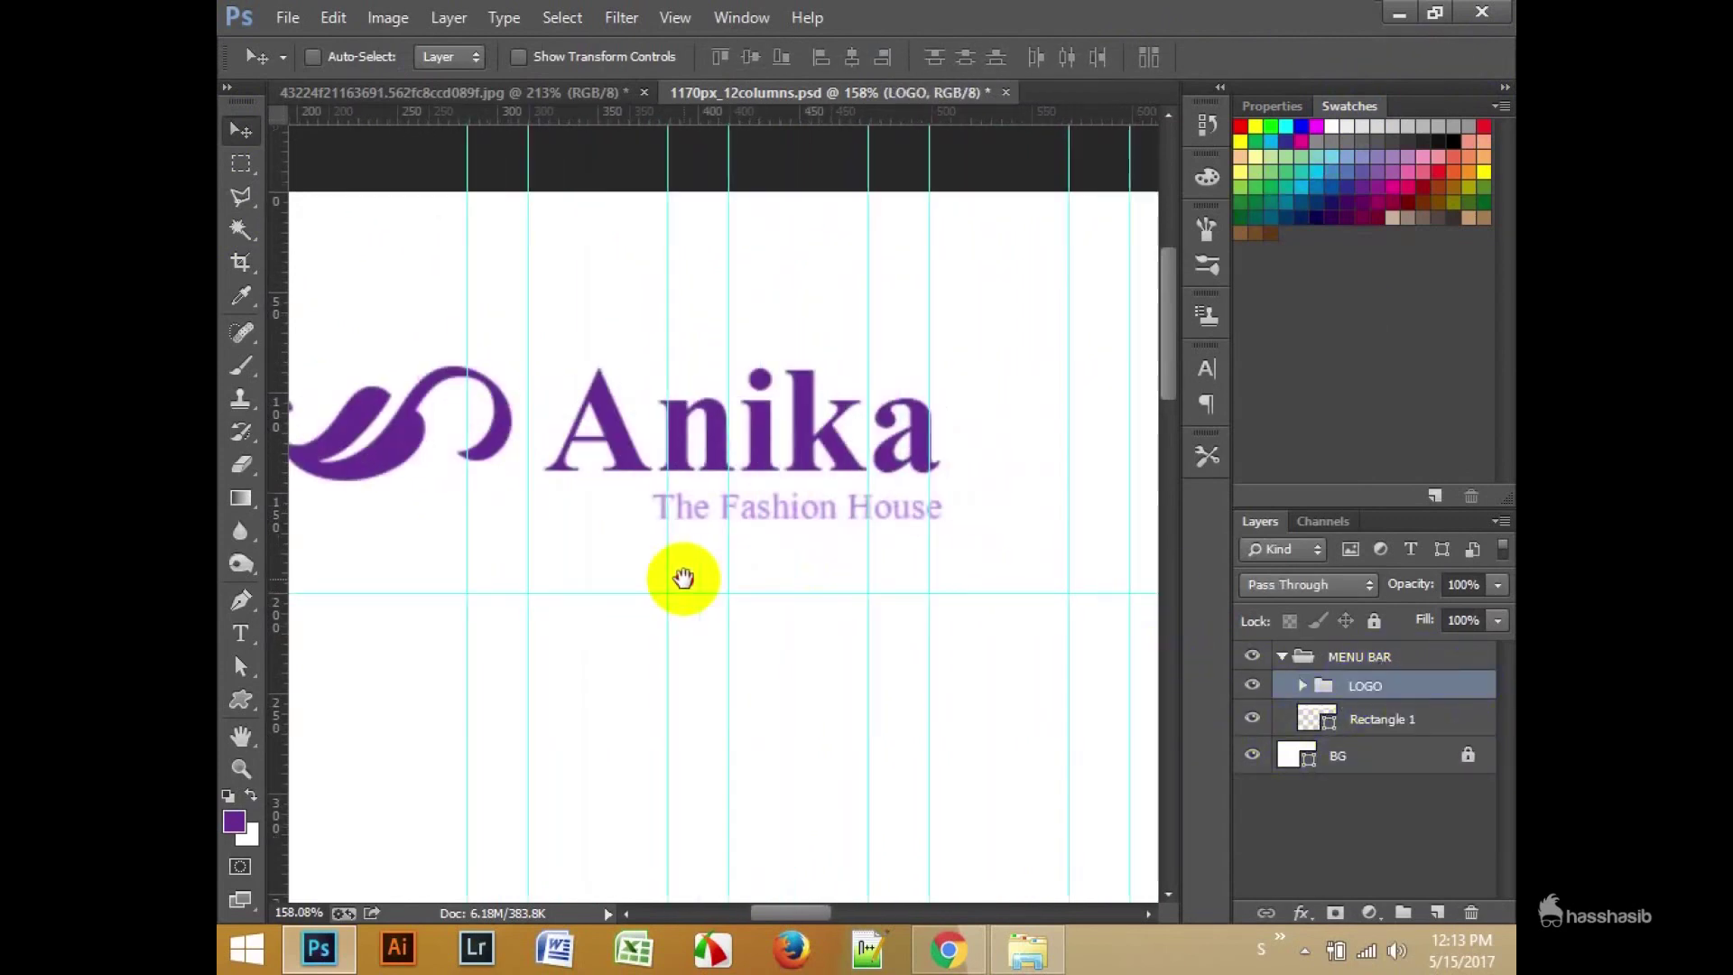
Step: Vertically centre the LOGO group on Rectangle 1, then start a new text line
scroll(860, 445, "down", 5)
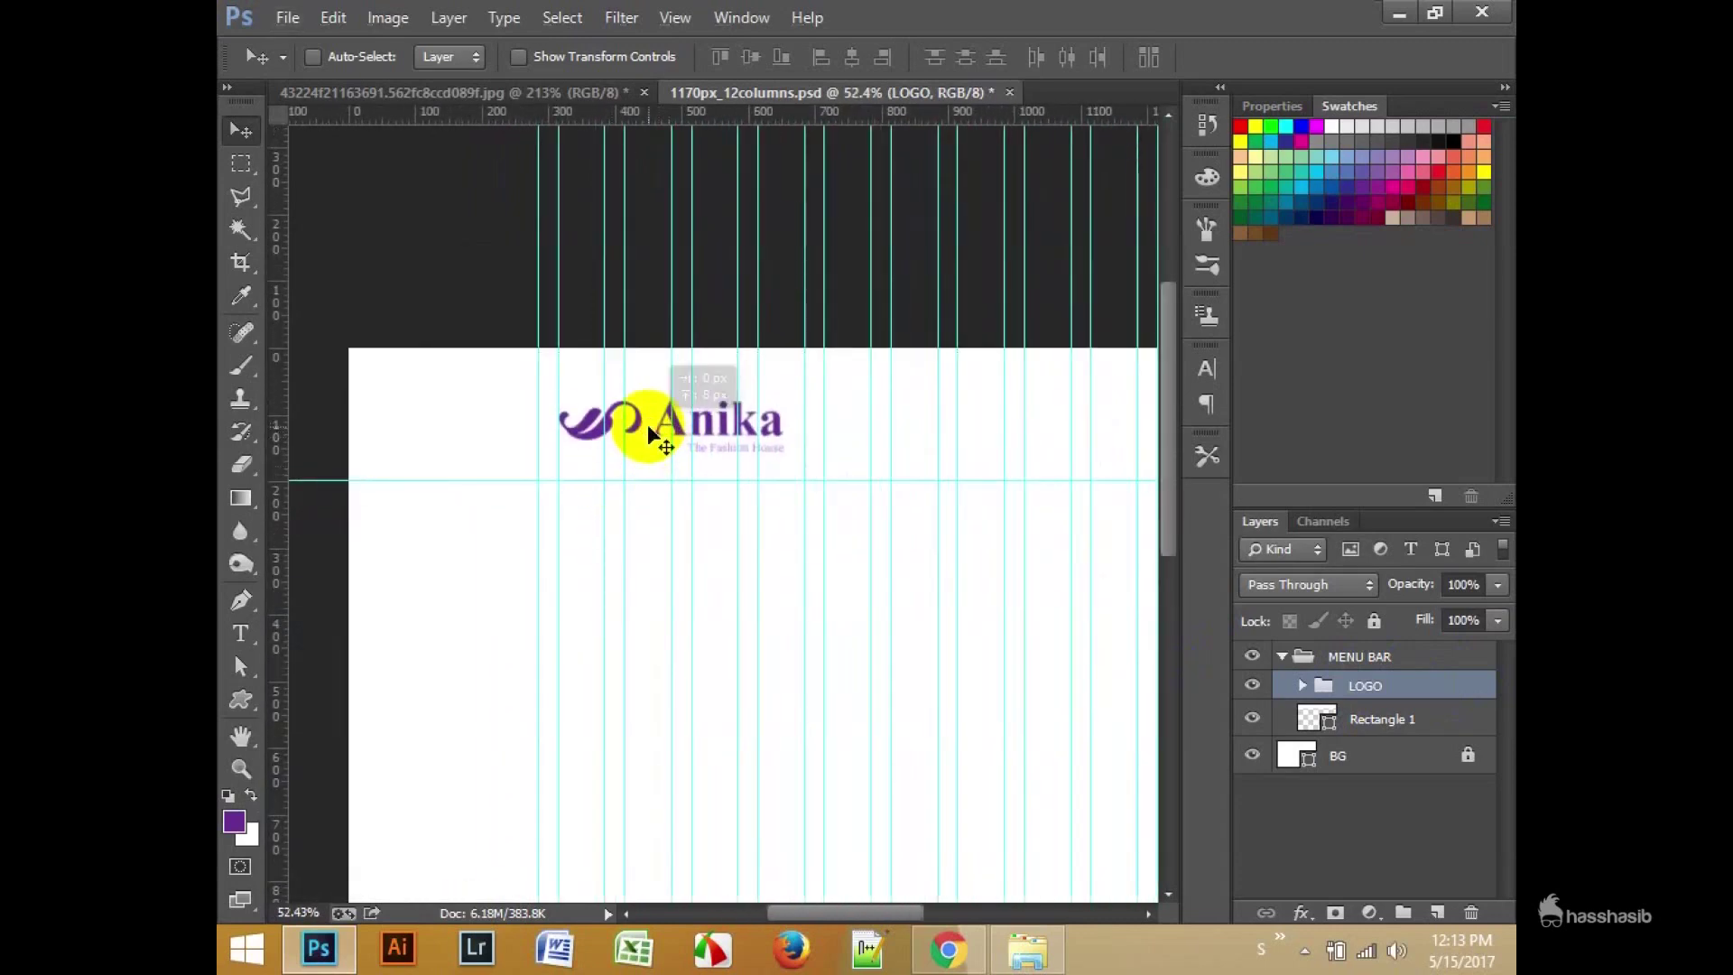
scroll(648, 423, "up", 3)
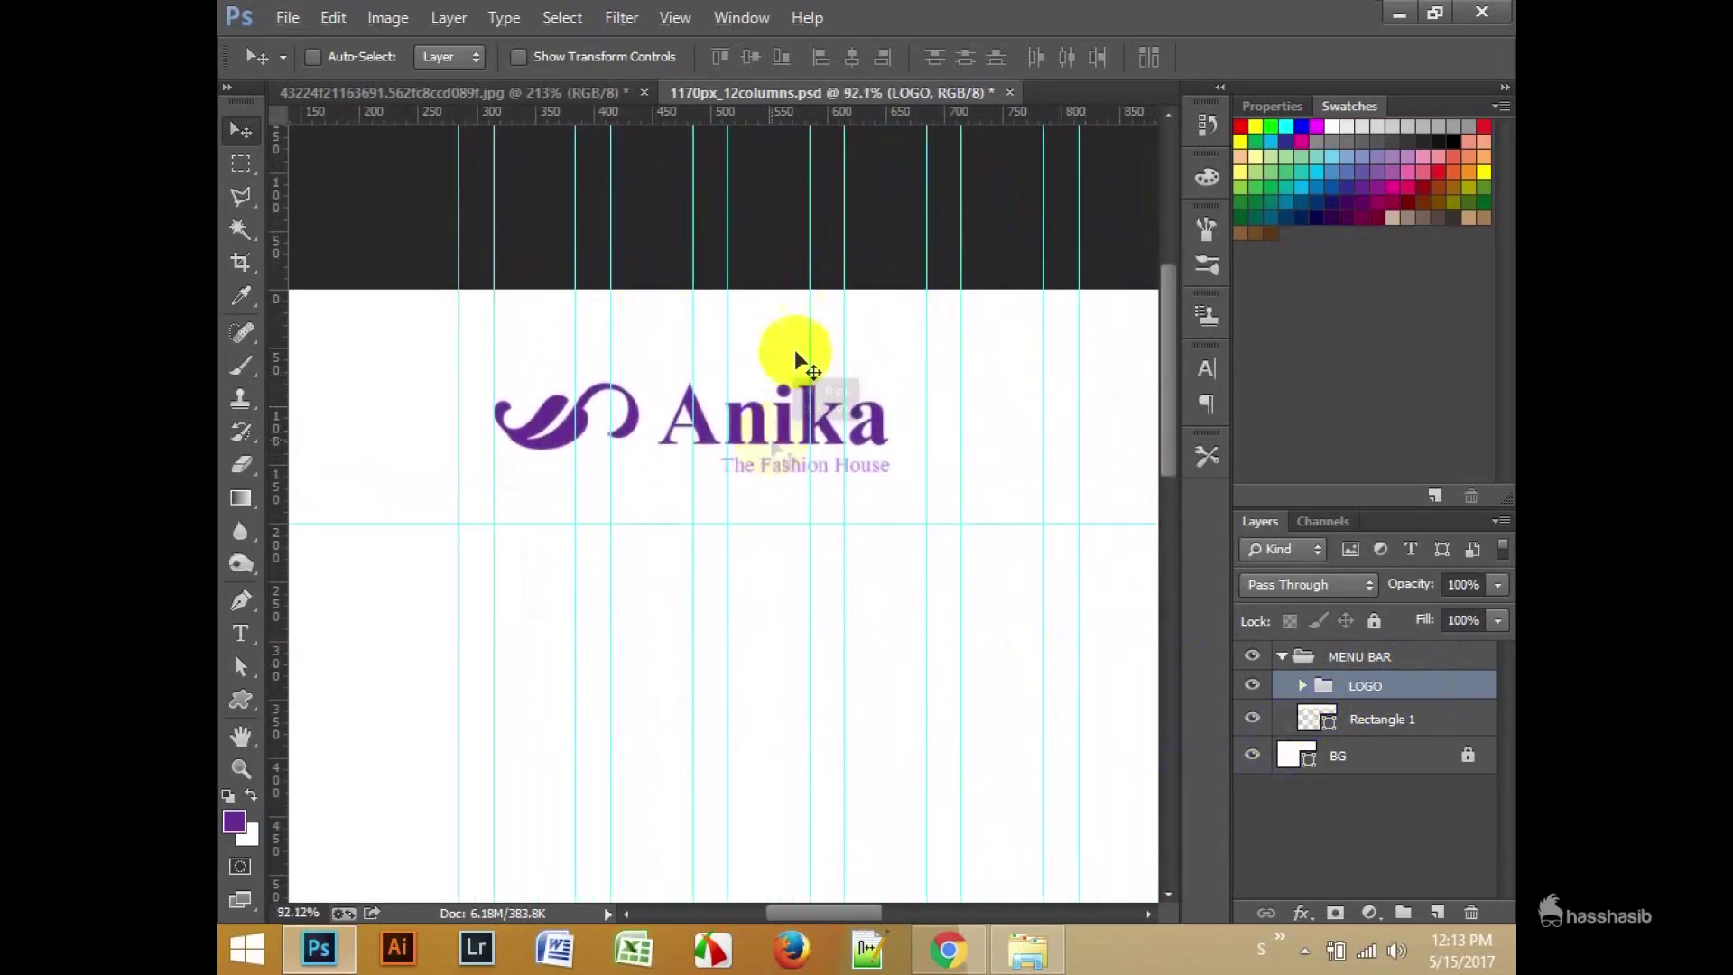
mouse_move(741, 438)
left_mouse_down()
mouse_move(862, 370)
mouse_move(780, 427)
left_mouse_up()
left_click(1377, 719, "ctrl")
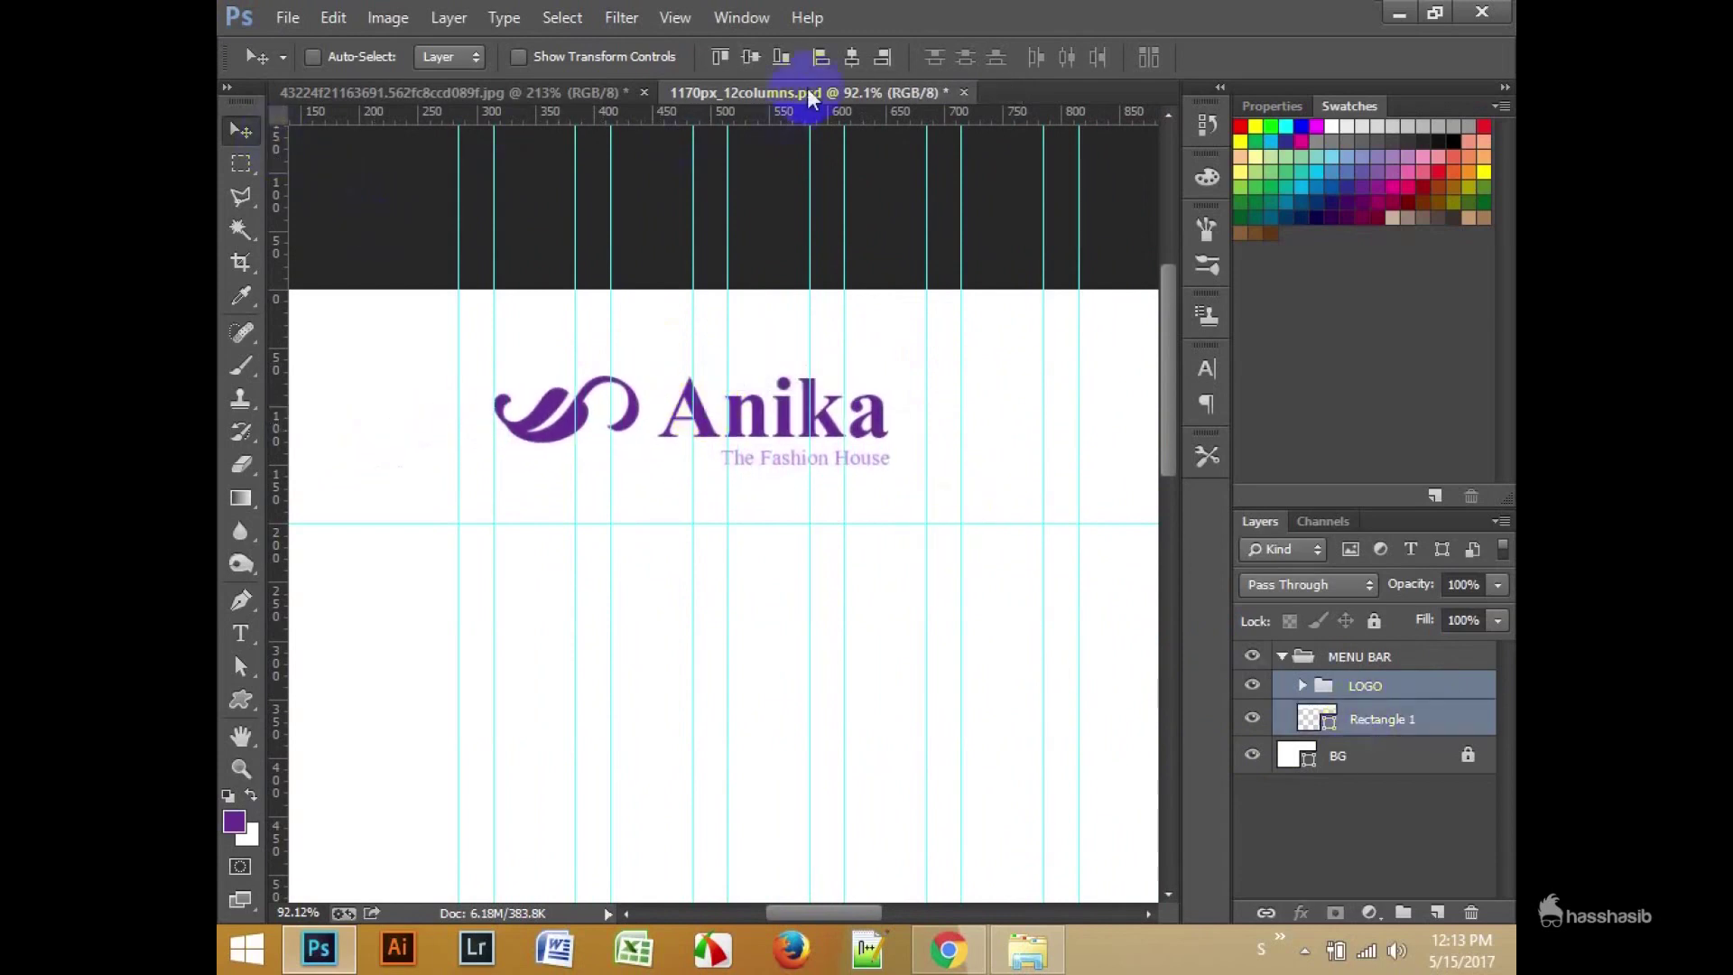
left_click(757, 58)
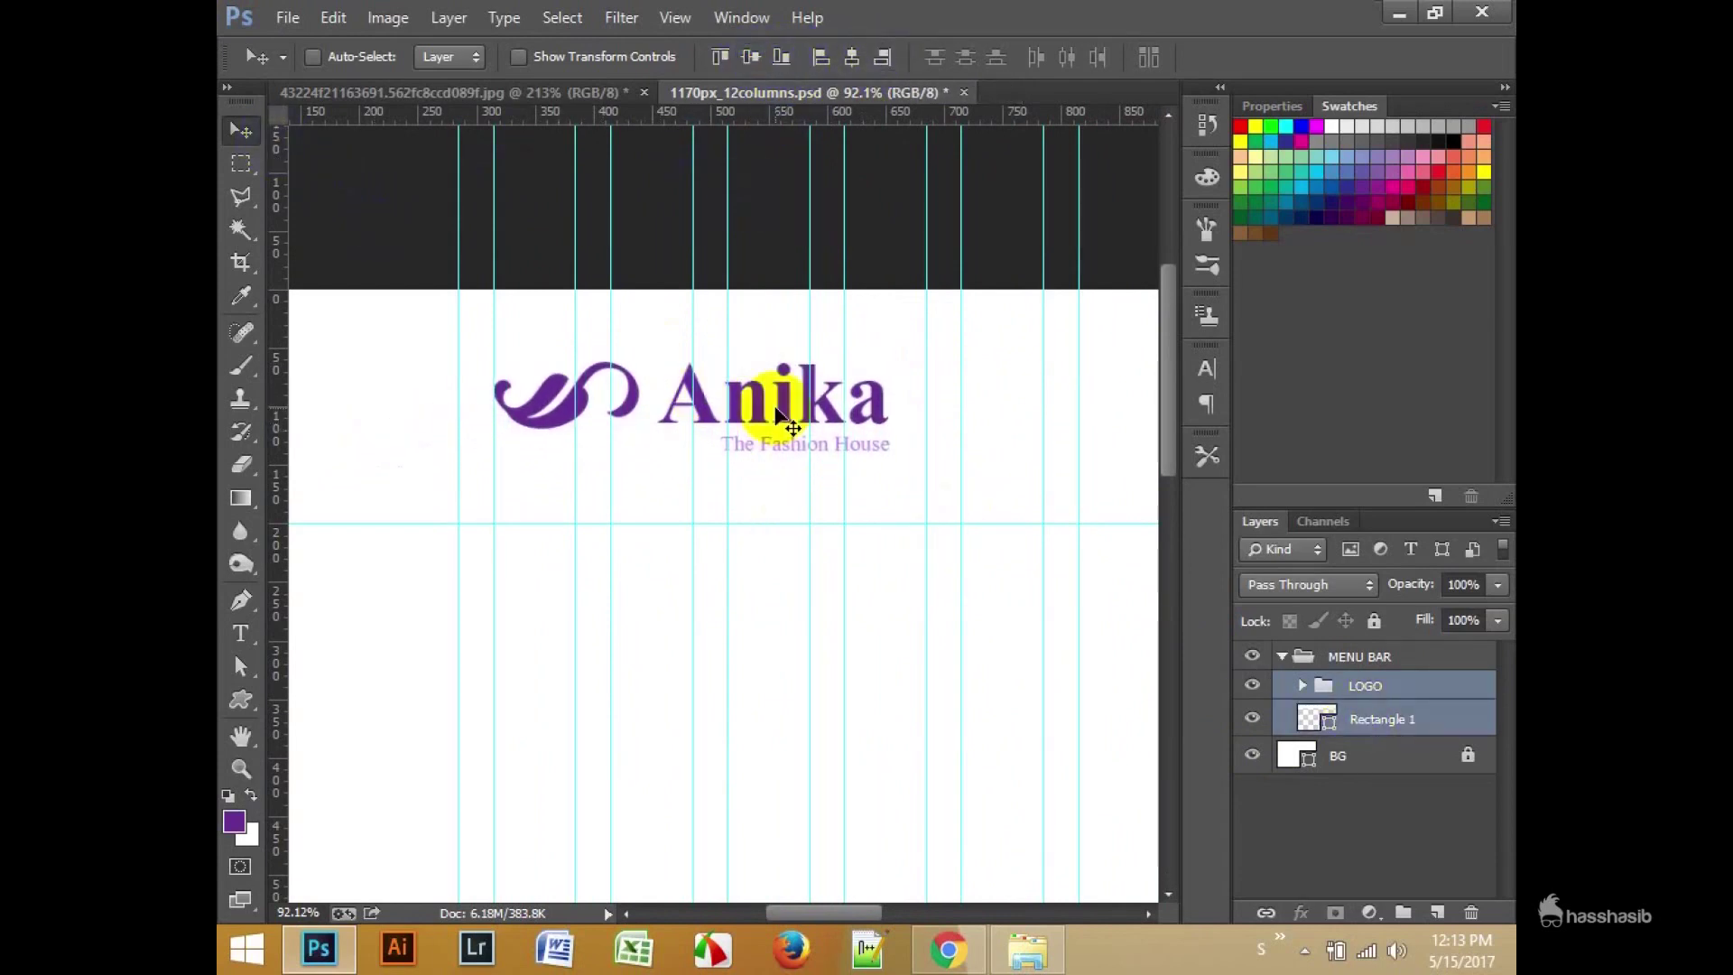
scroll(790, 517, "down", 3)
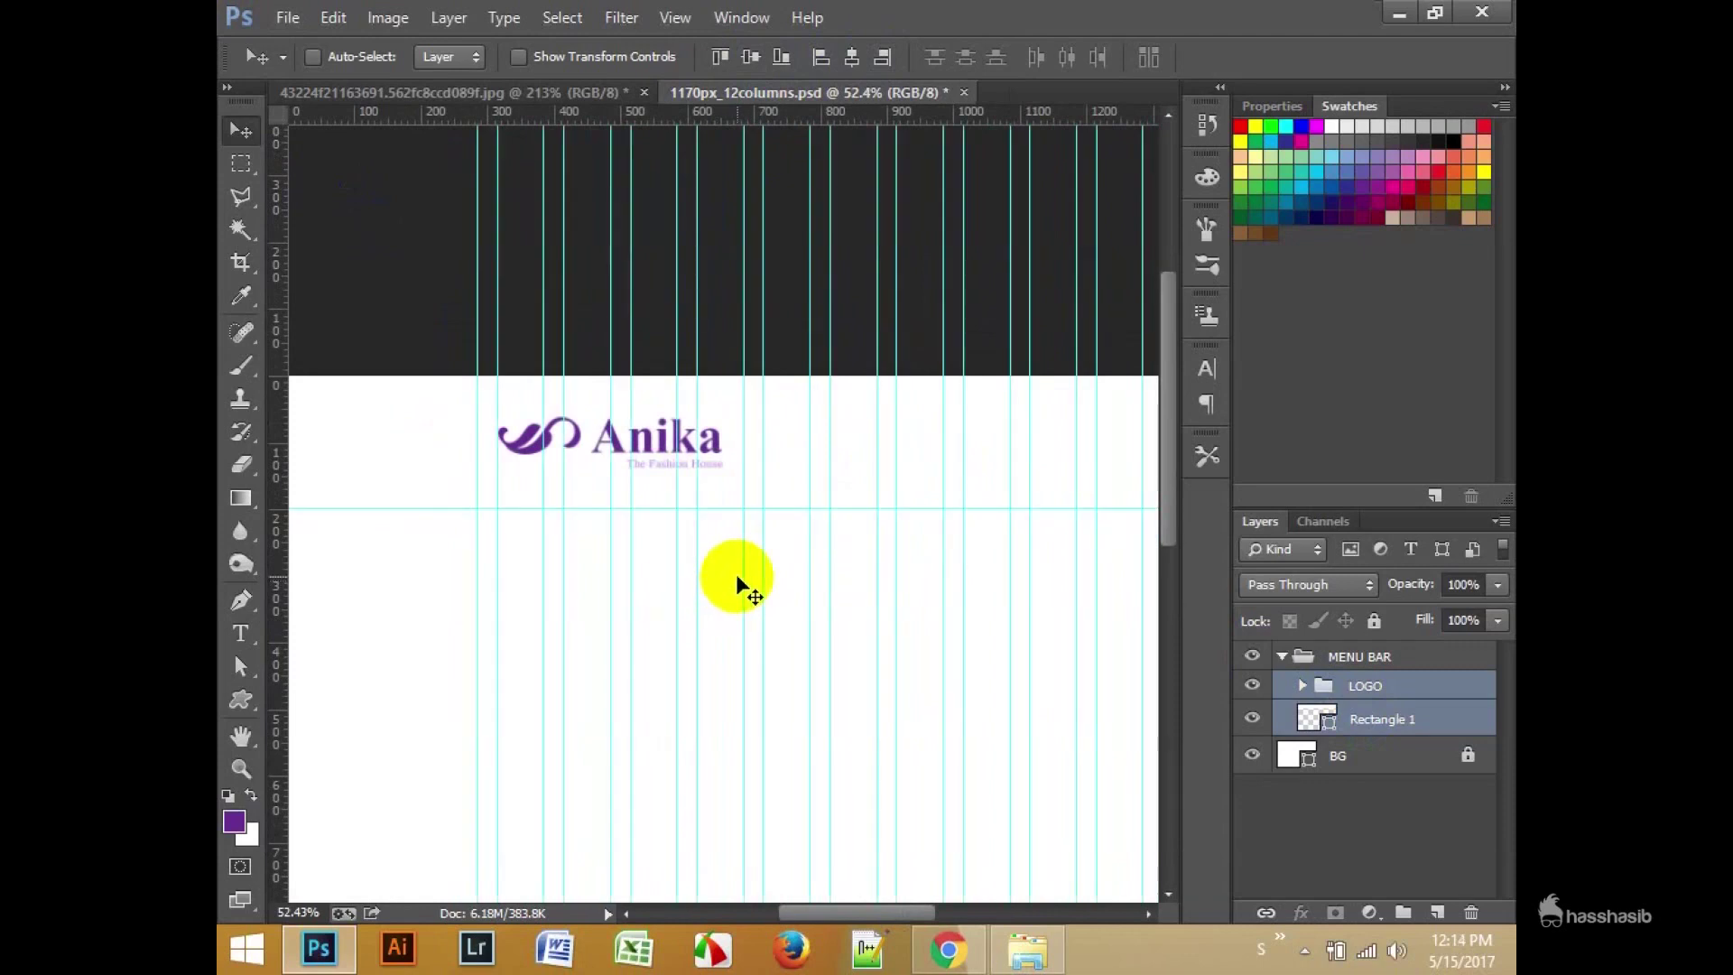
left_click(1369, 727)
left_click(1374, 688, "ctrl")
left_click(1365, 686)
scroll(774, 290, "up", 1)
left_click(247, 643)
left_click(642, 456)
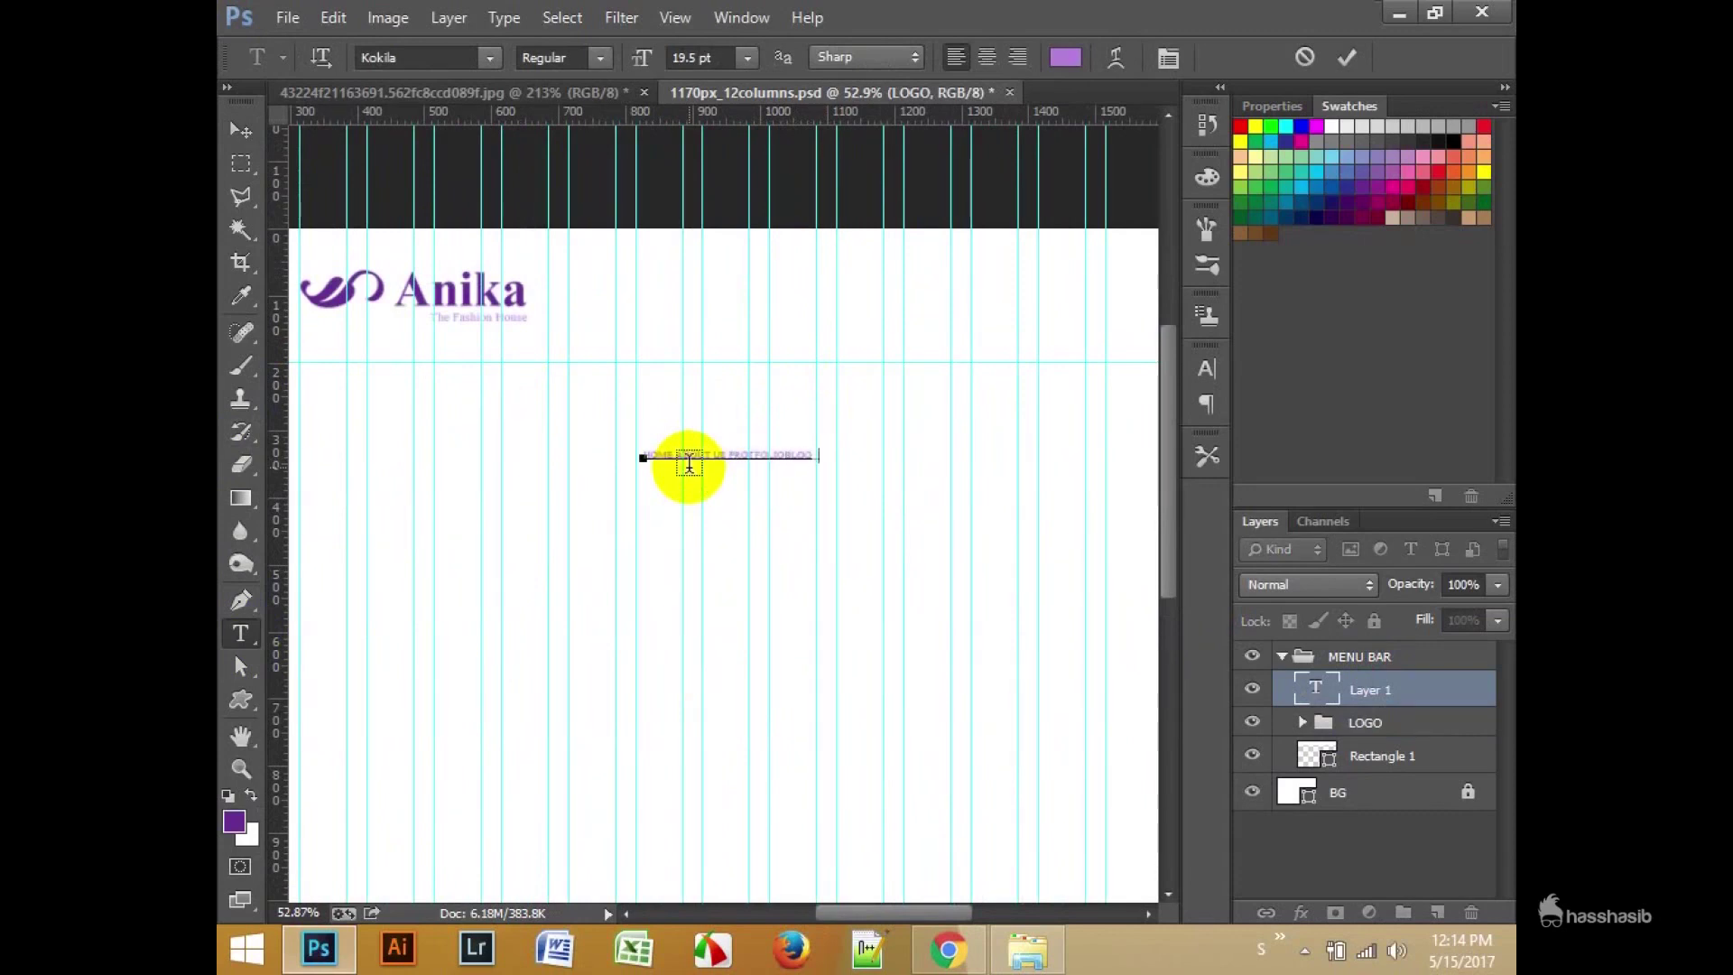
Step: Move the menu text up and right, set it to 18 pt, and zoom to 100%
left_click_drag(817, 504, 1038, 356)
left_click(748, 56)
left_click(731, 313)
left_click_drag(930, 291, 1068, 288)
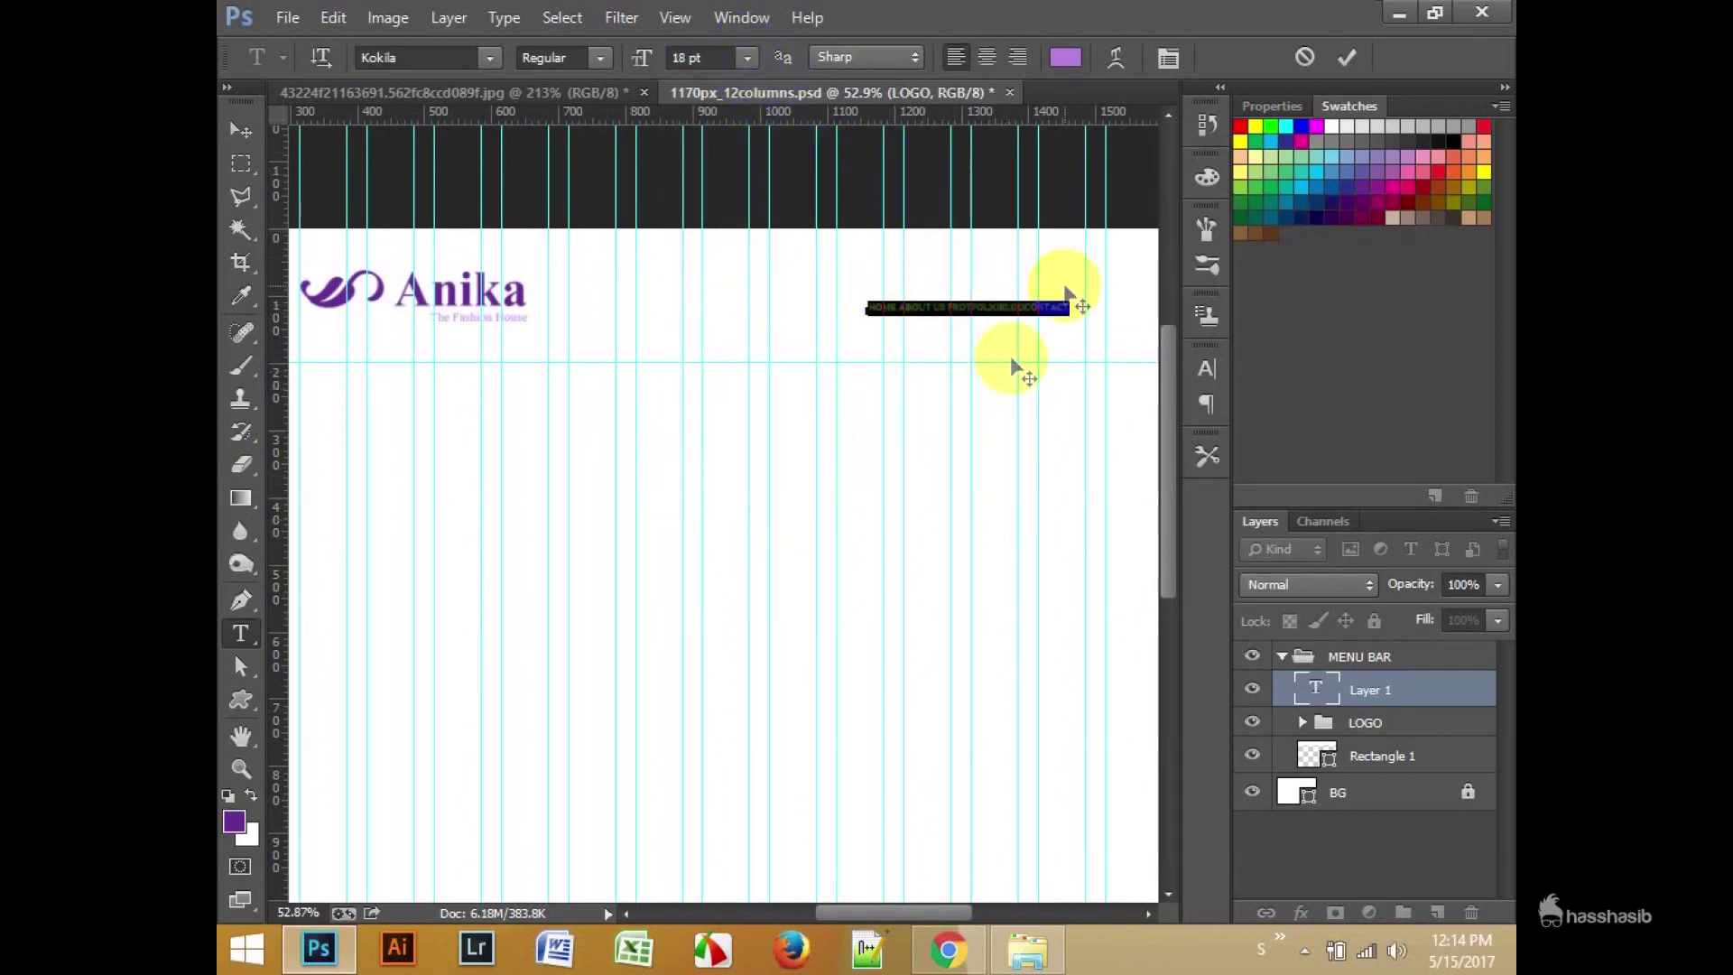
left_click(1347, 57)
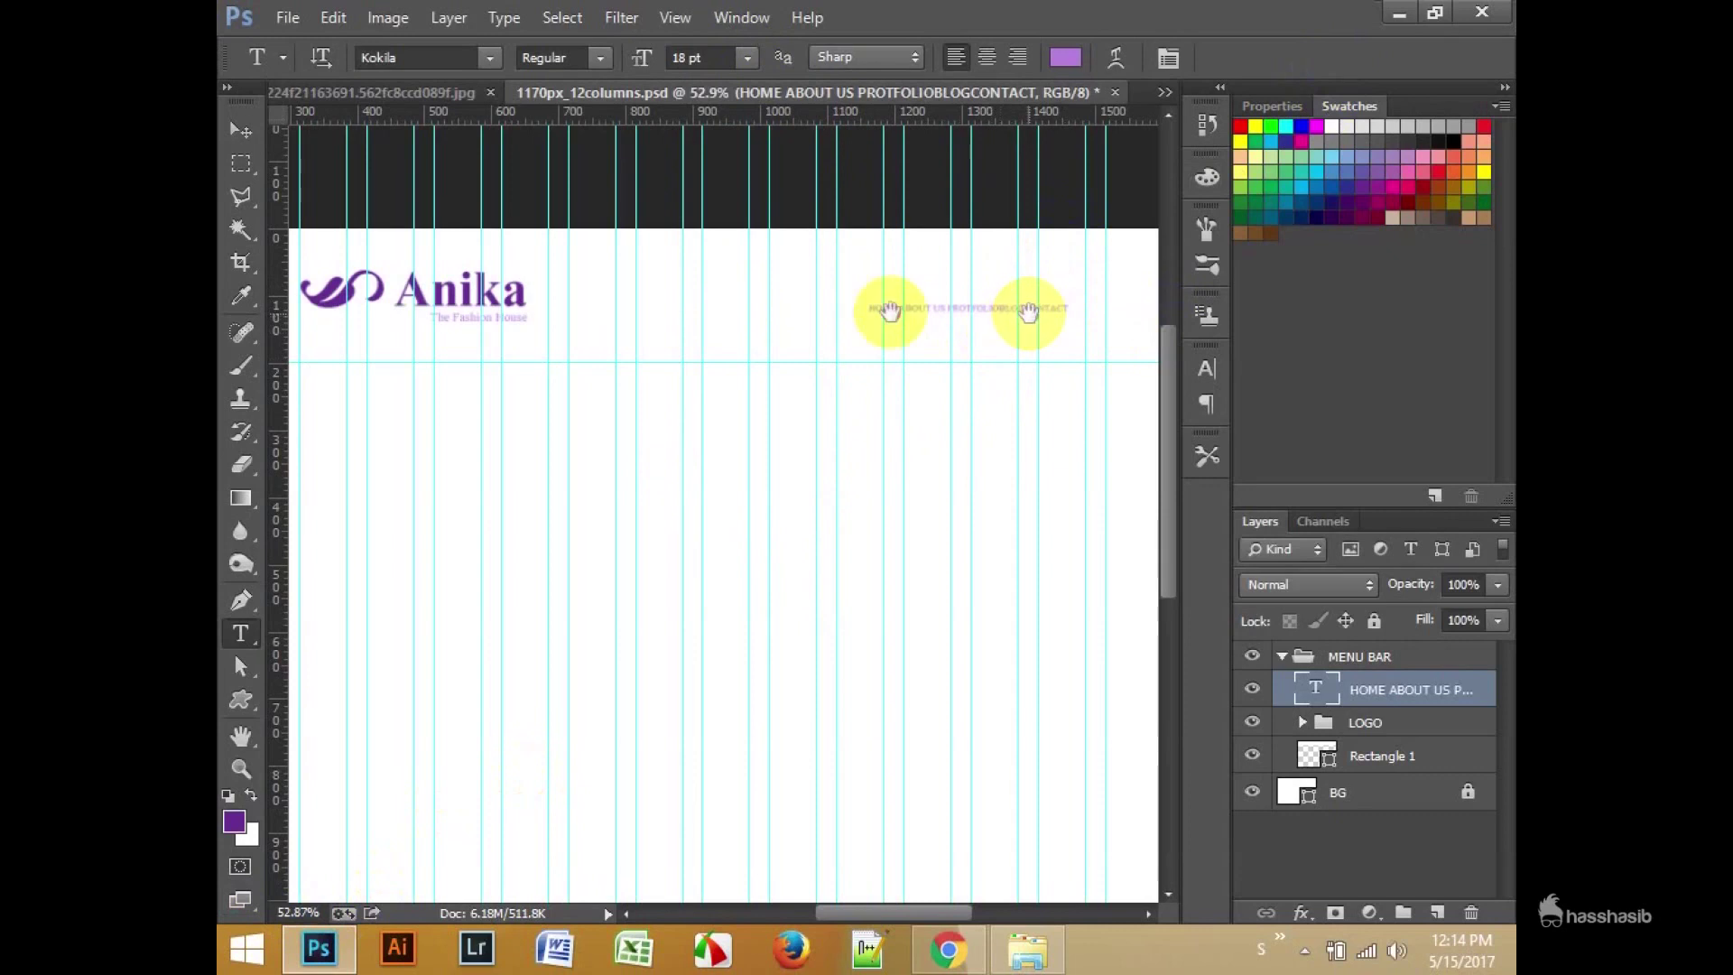
left_click_drag(1029, 311, 873, 313)
type("100")
key("Return")
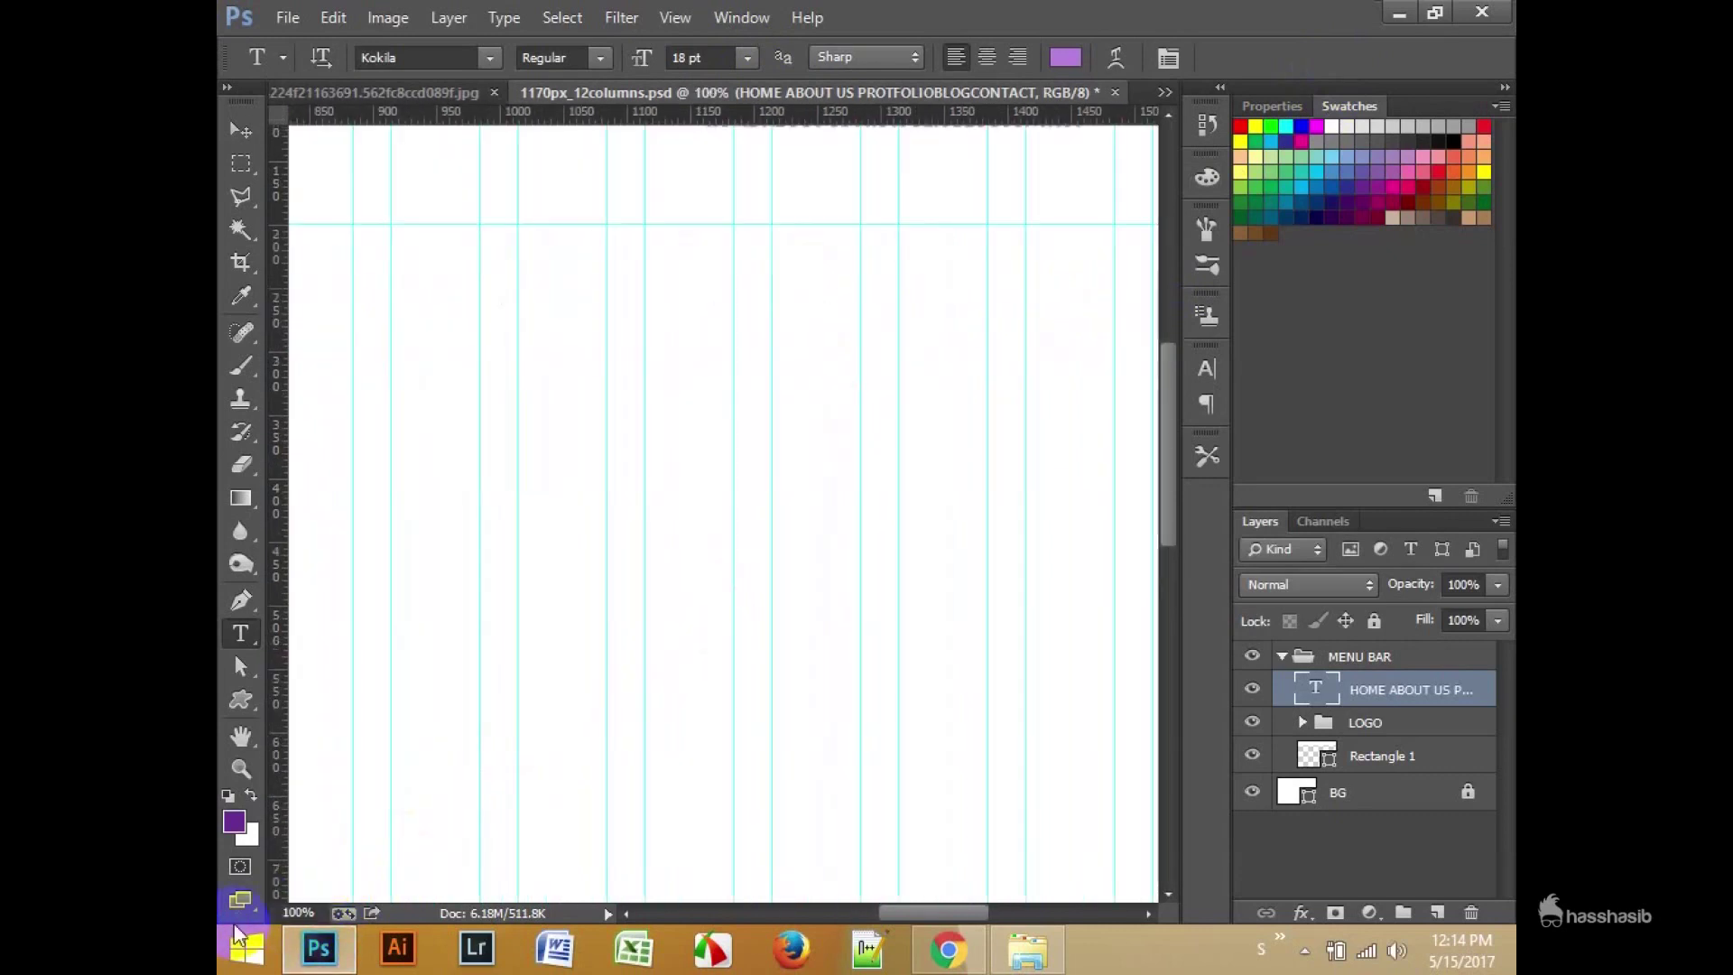
Step: Restyle the menu line in Lato, try 24 pt, then settle on 18 pt and confirm its colour
left_click_drag(1095, 279, 700, 283)
left_click(747, 57)
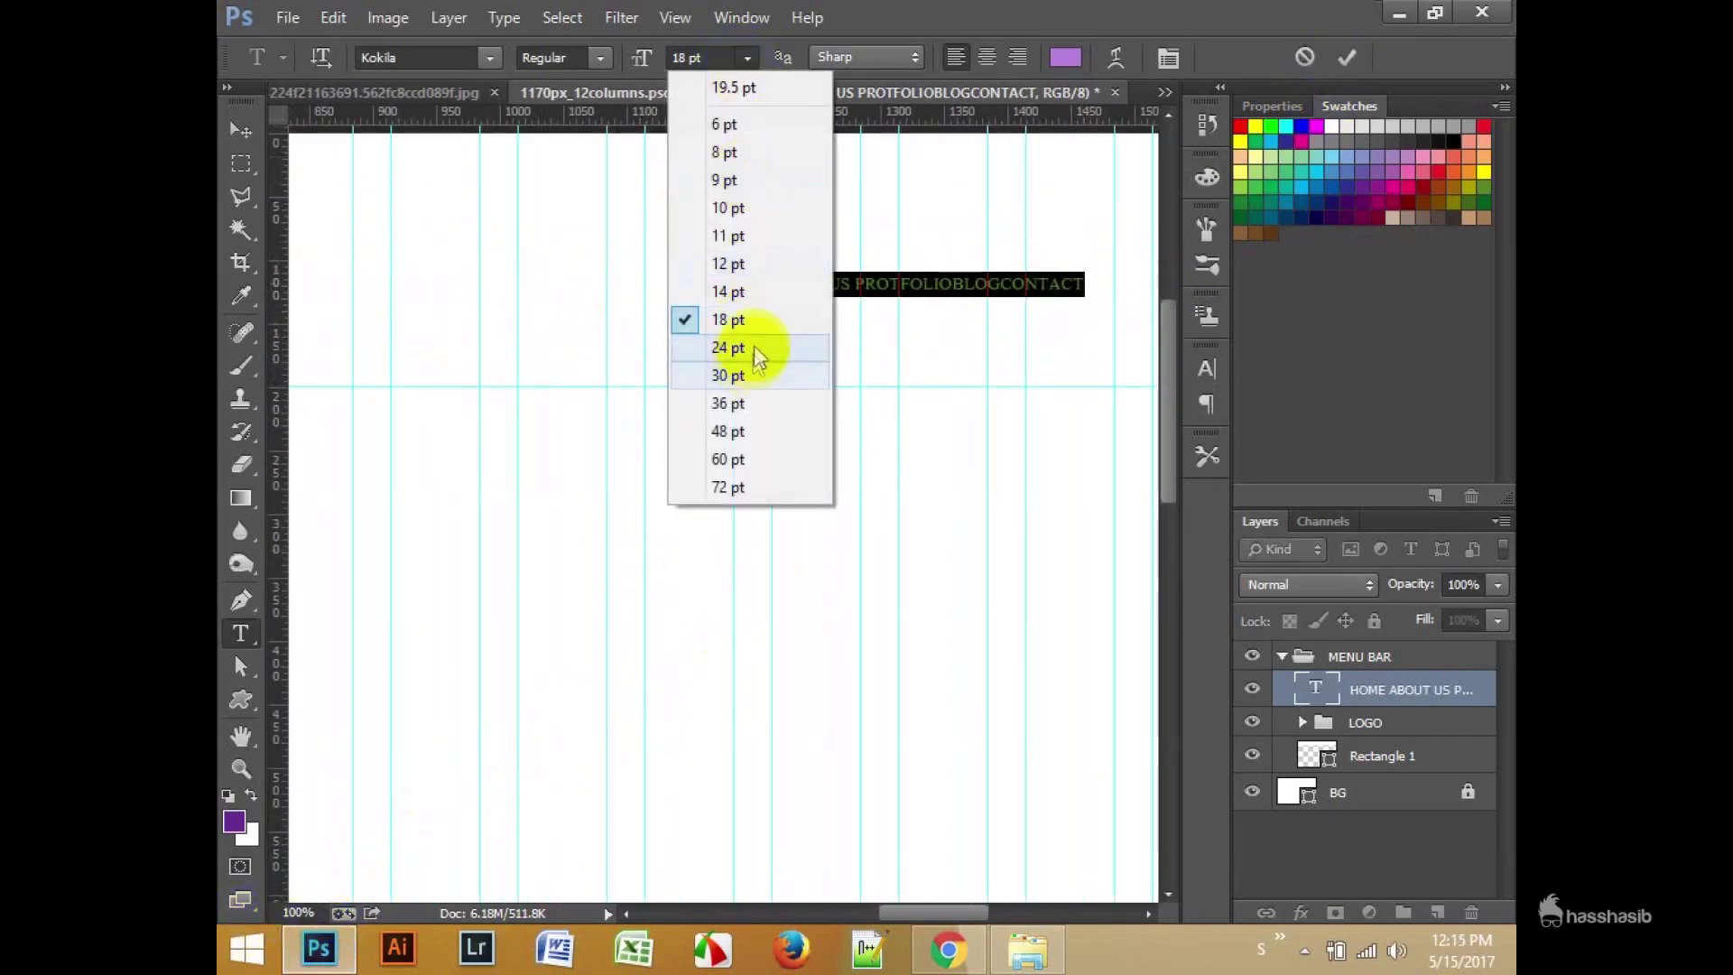
left_click(722, 346)
type("Lato")
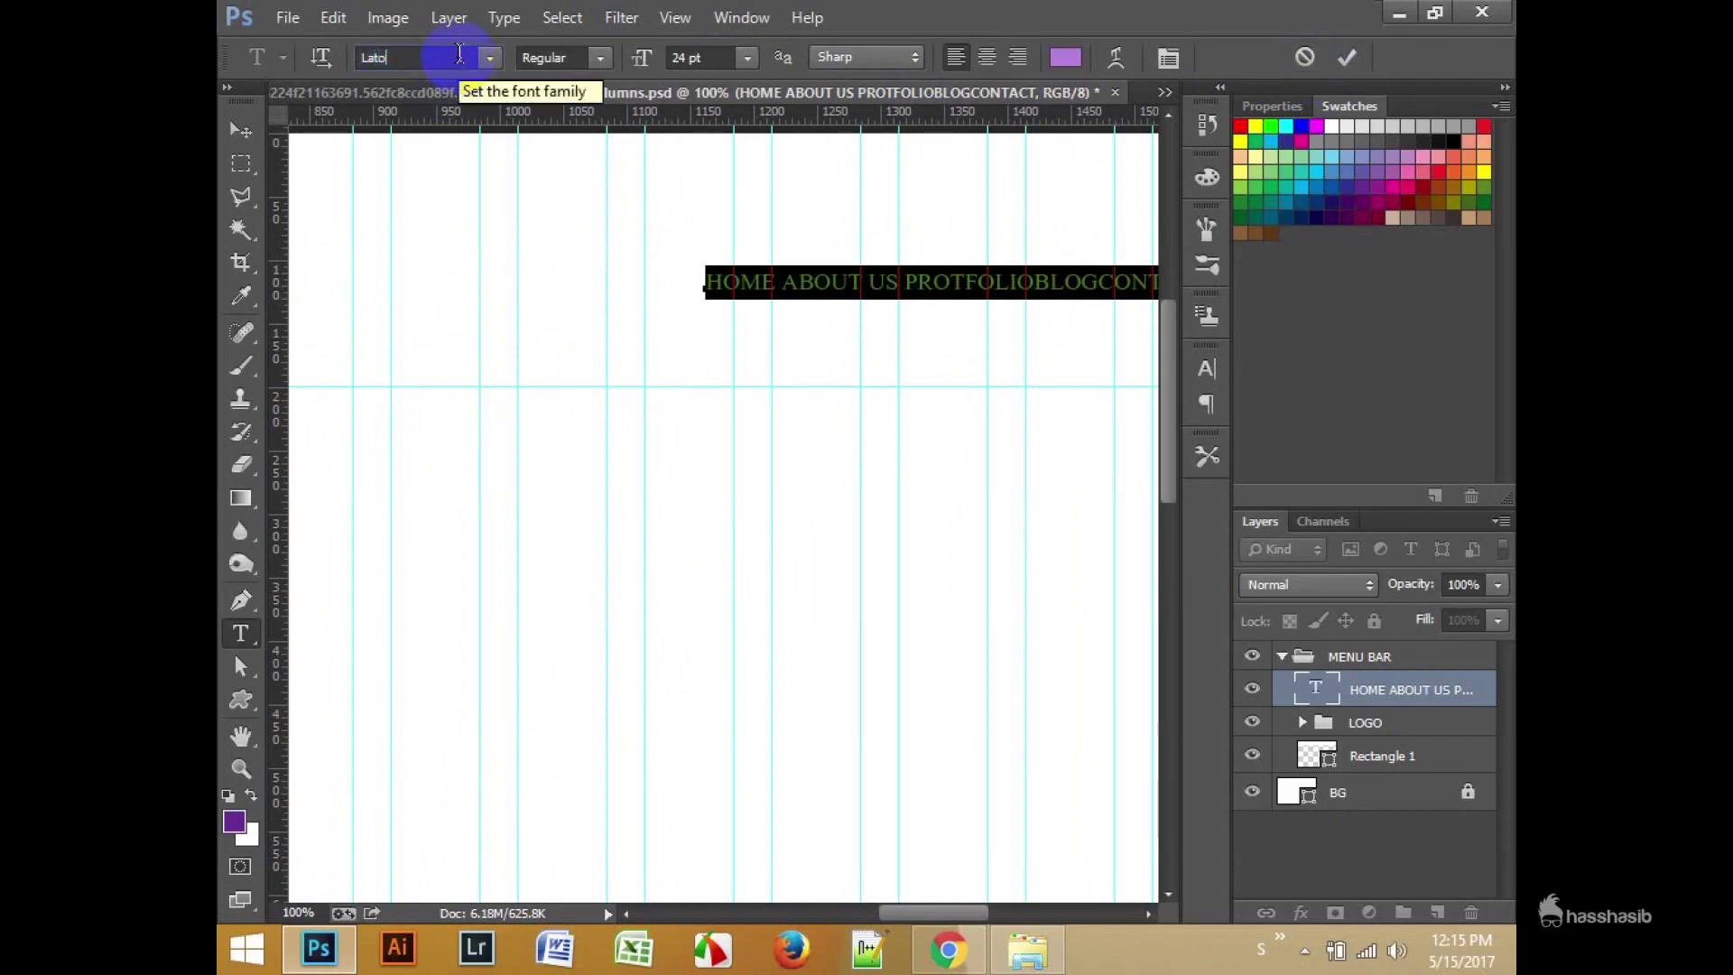
key("Return")
mouse_move(819, 452)
left_mouse_down()
mouse_move(560, 449)
mouse_move(596, 433)
left_mouse_up()
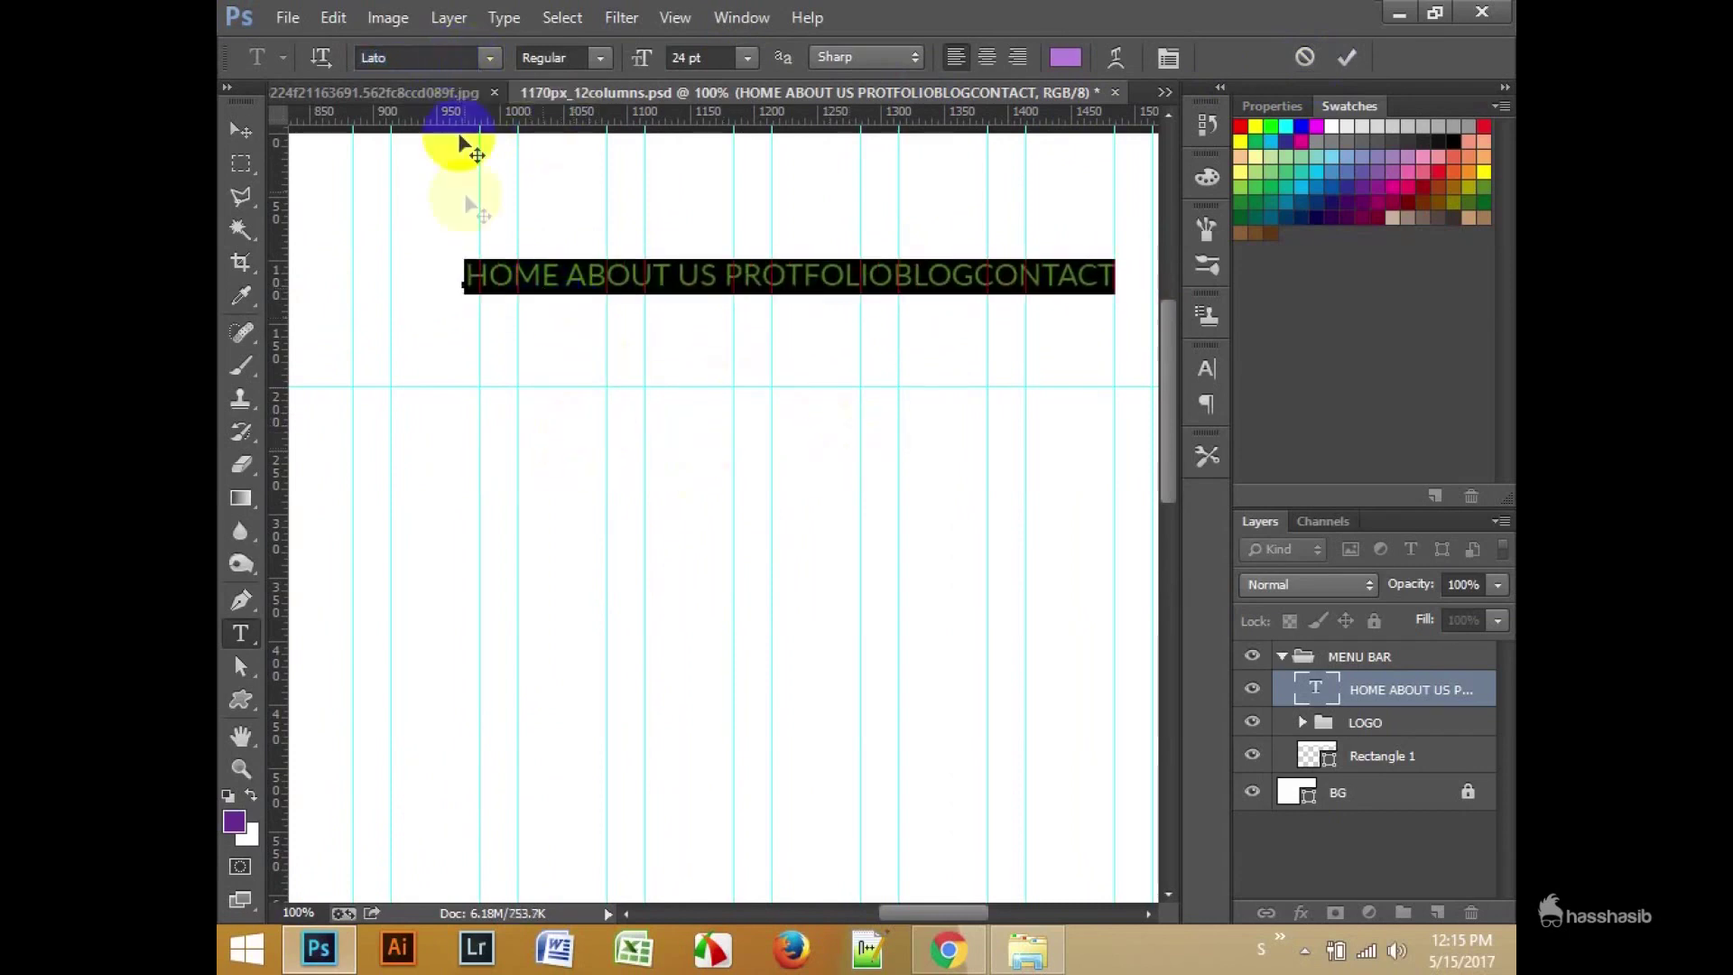
left_click(748, 57)
left_click(731, 313)
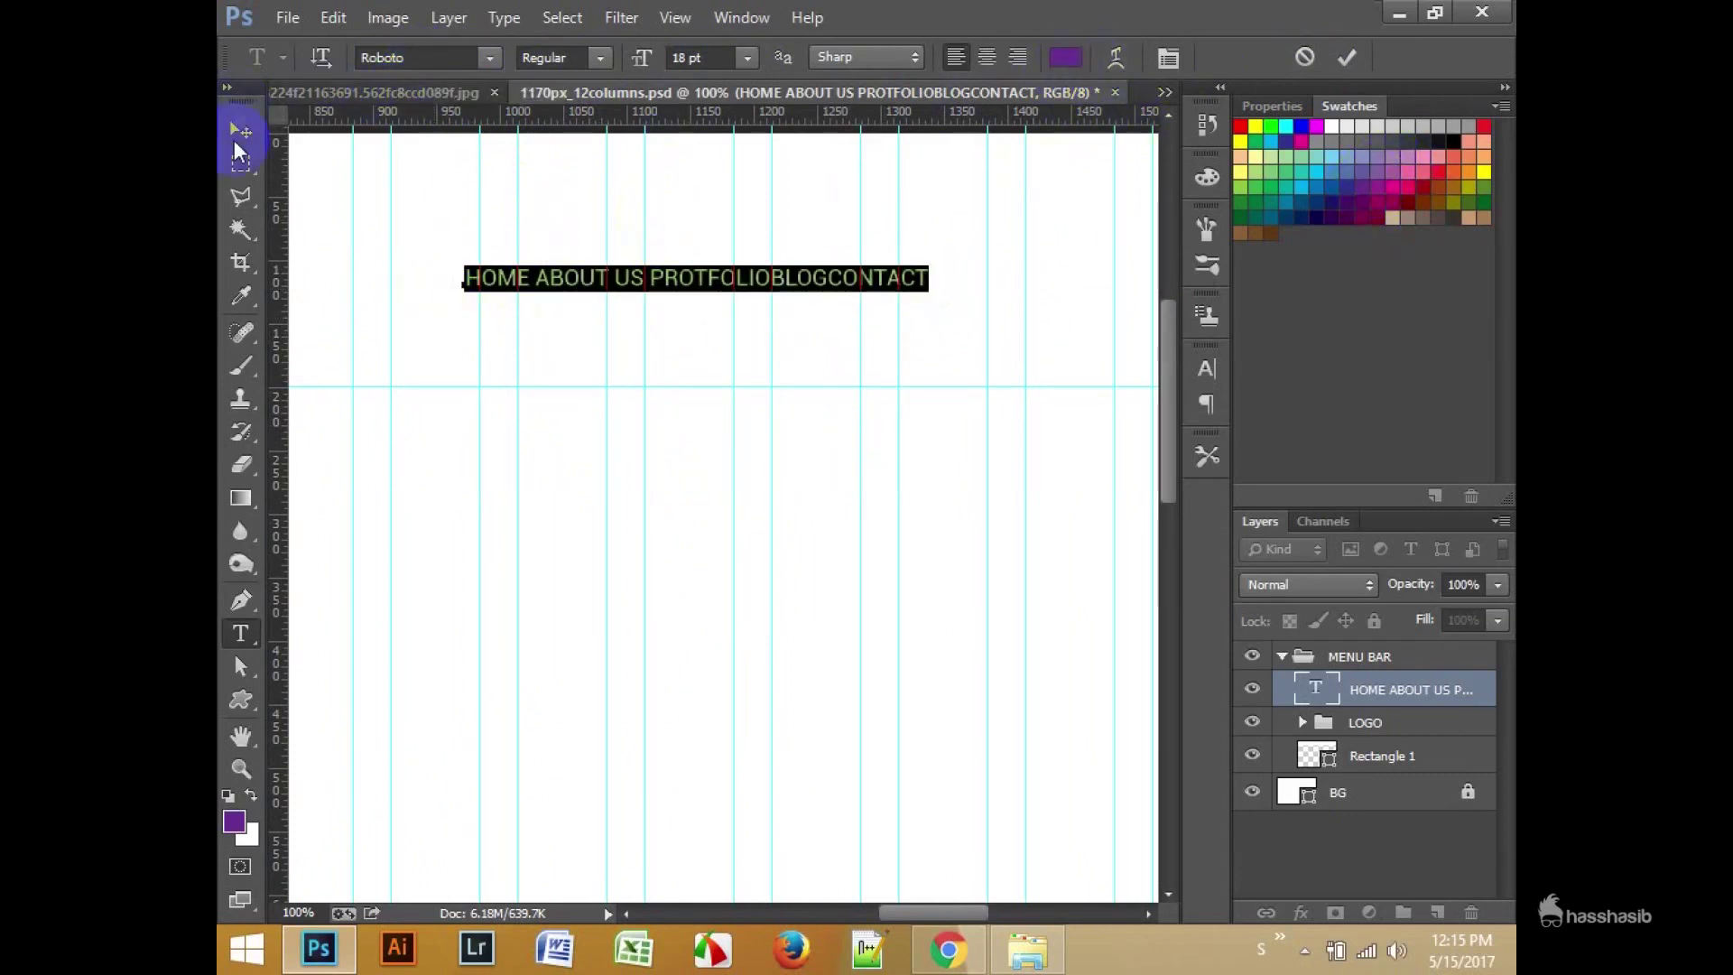
mouse_move(918, 913)
left_mouse_down()
mouse_move(790, 914)
mouse_move(990, 911)
left_mouse_up()
left_click(1065, 56)
key("Return")
Step: Insert tab gaps between HOME, ABOUT US, PROTFOLIO, BLOG and CONTACT
left_click(510, 280)
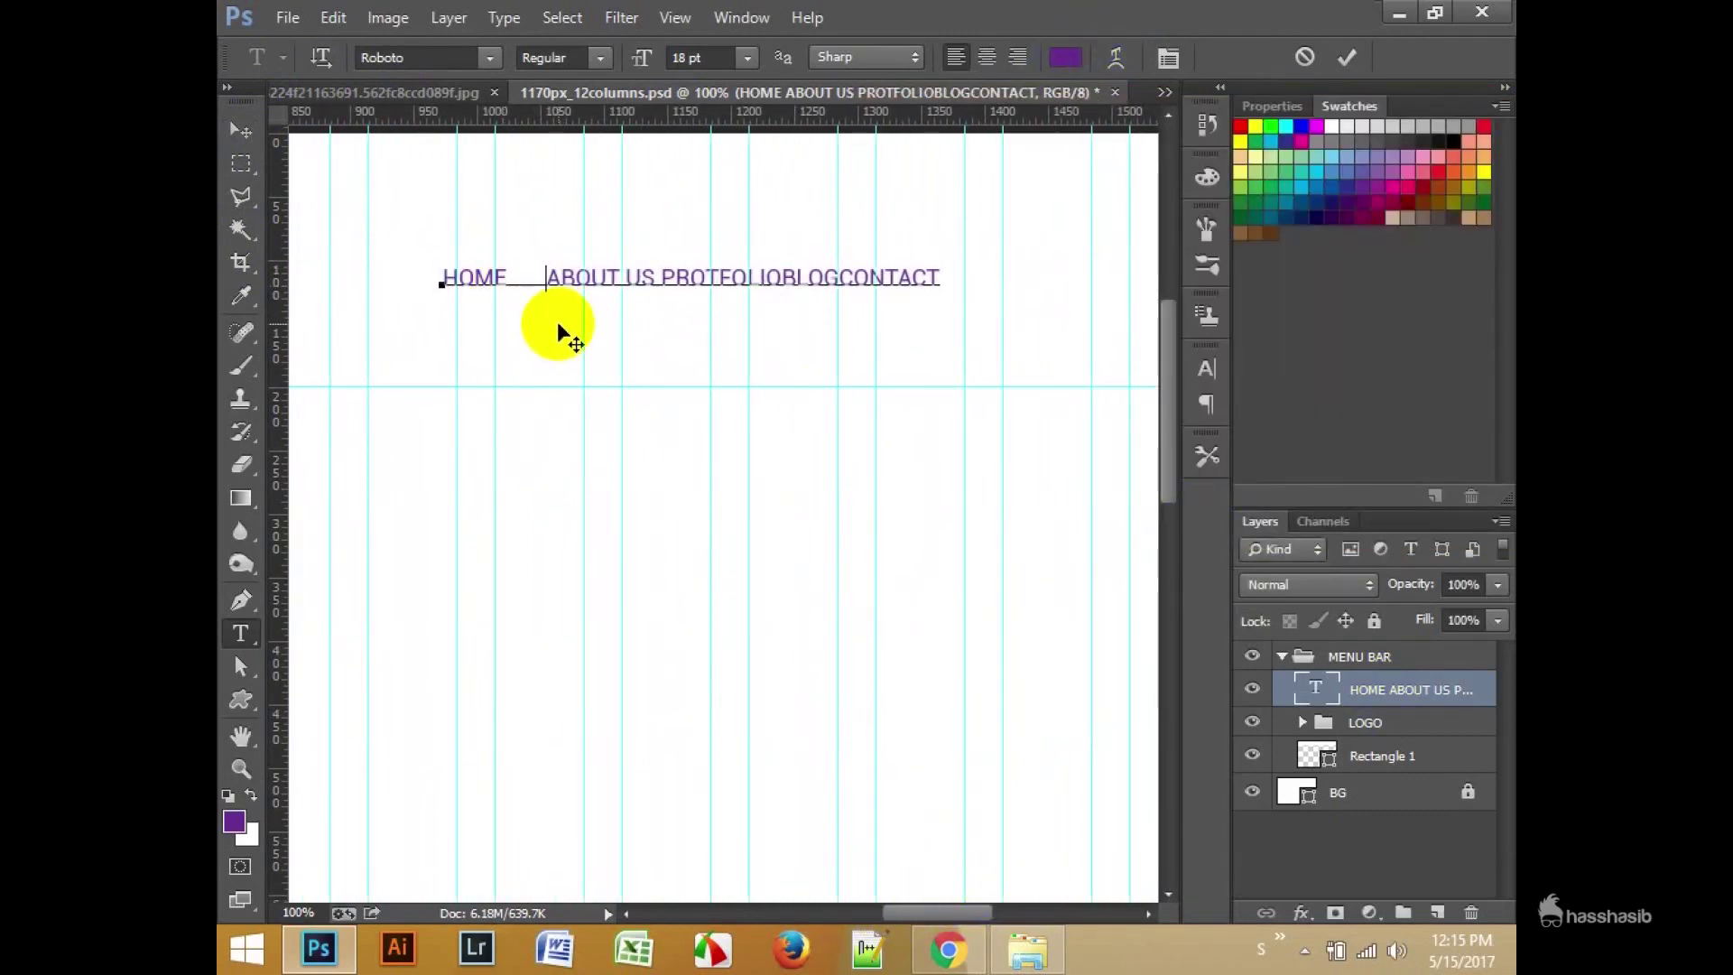
key("shift+Right")
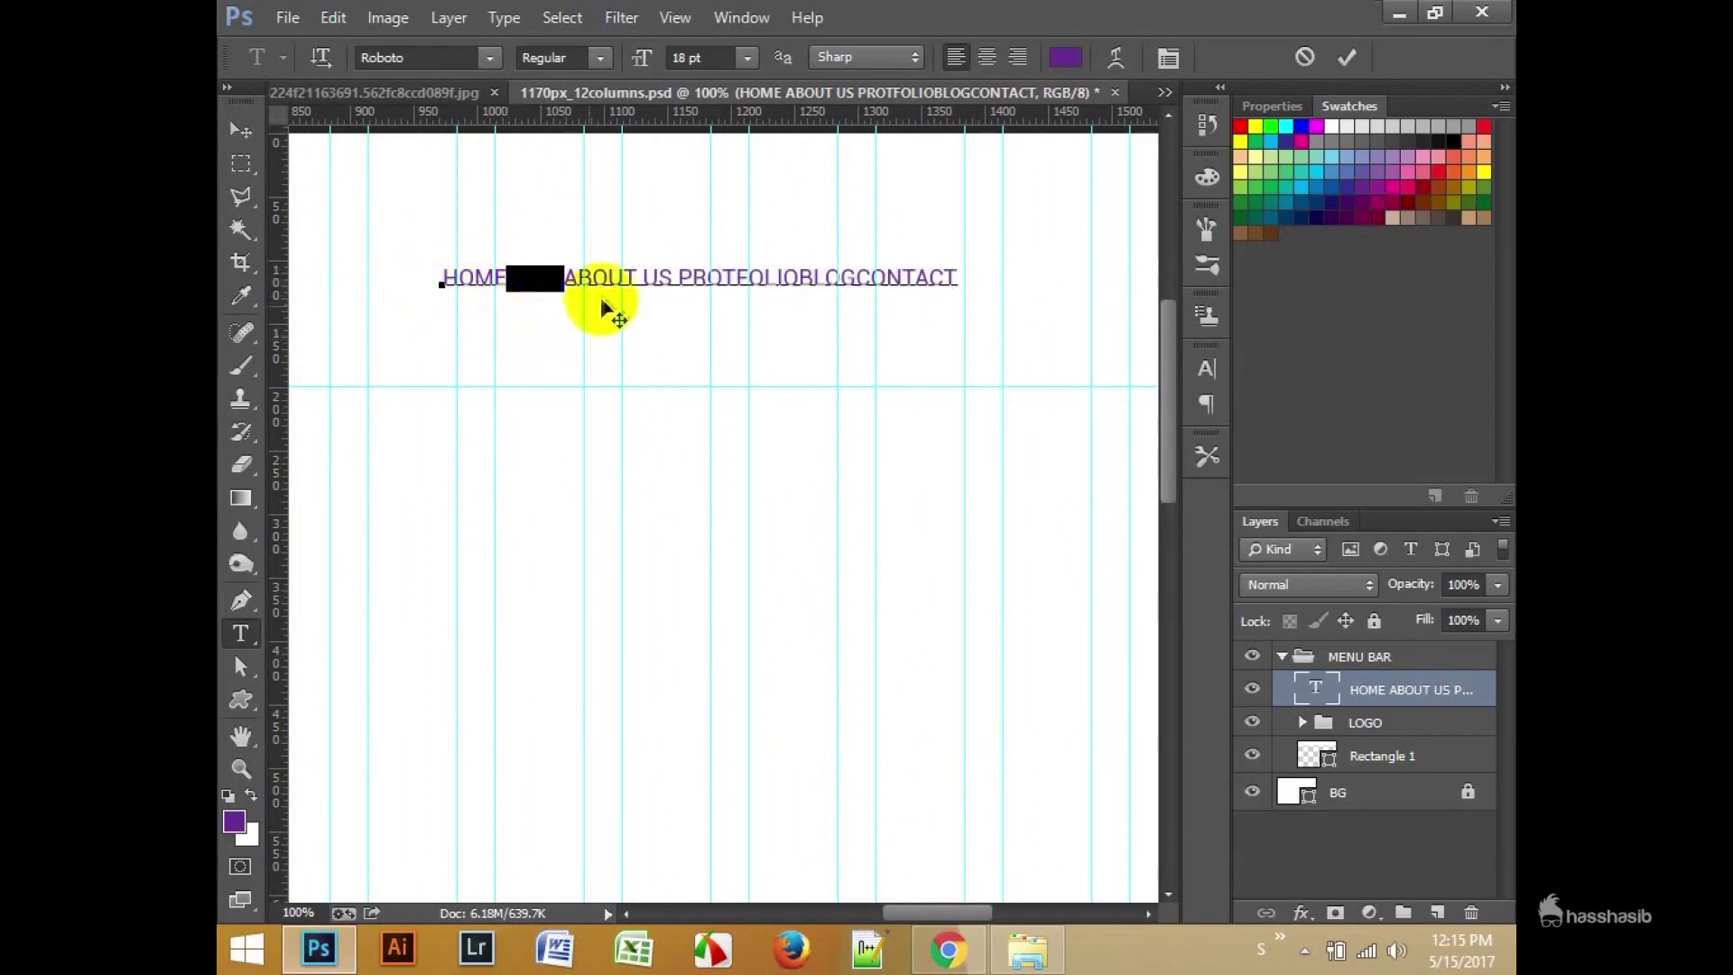
left_click(675, 276)
key("Tab")
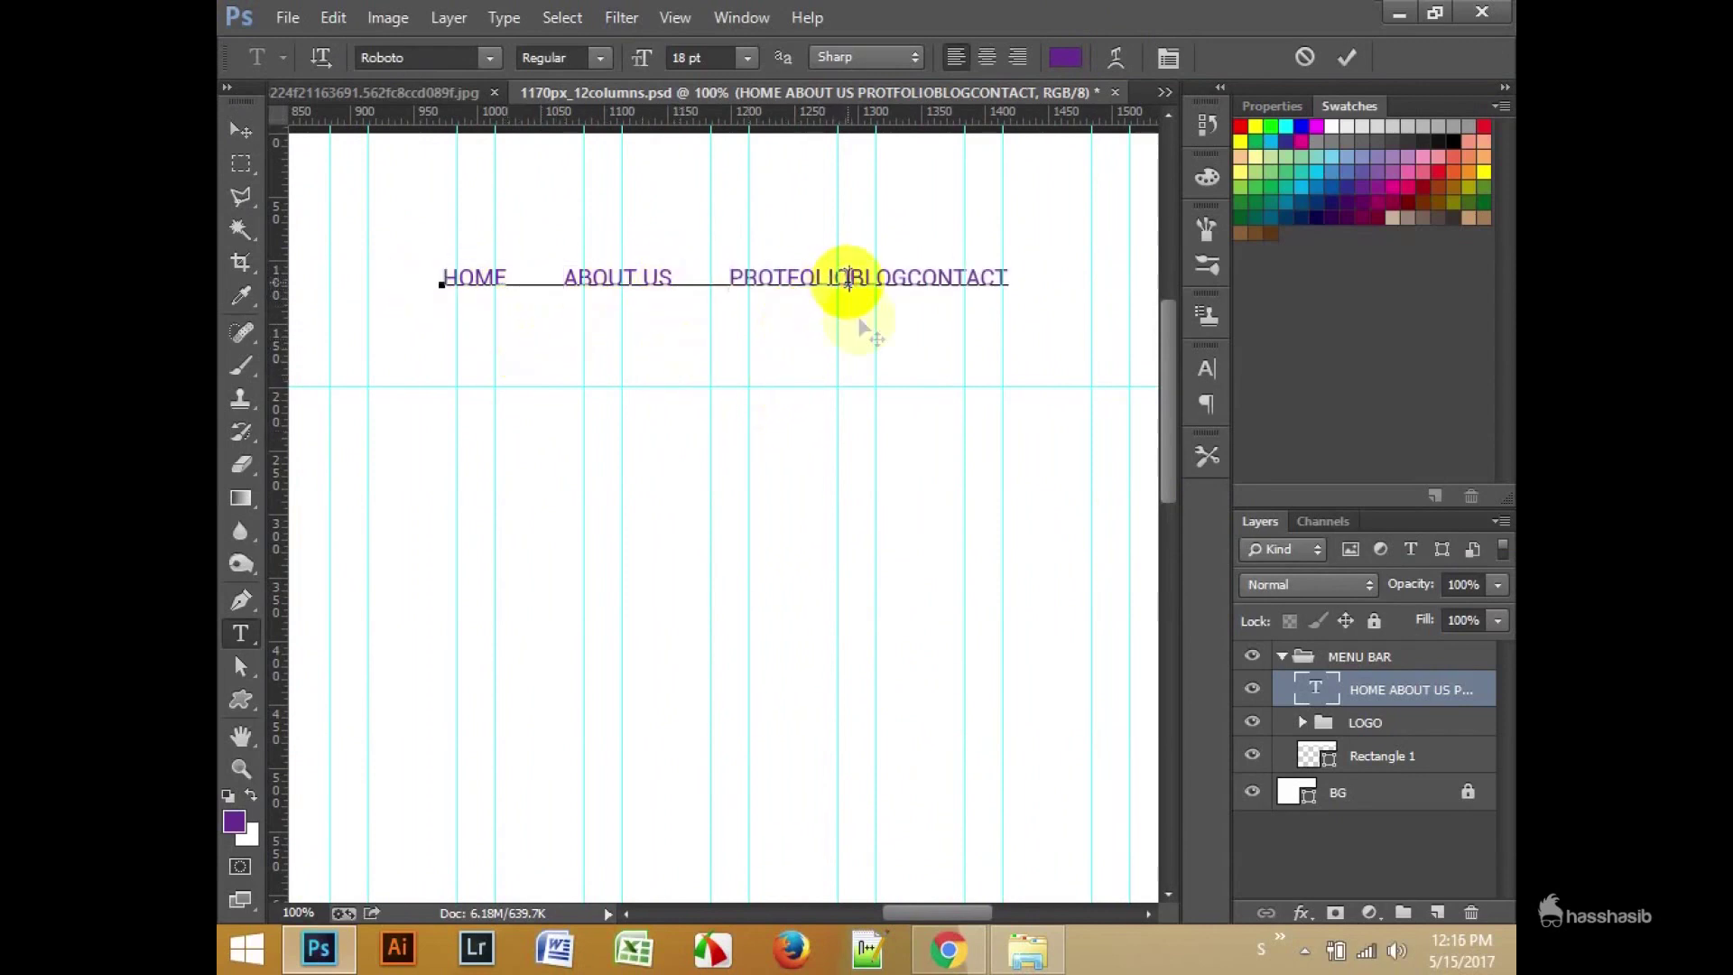
left_click(848, 280)
key("Tab")
key("ctrl+Return")
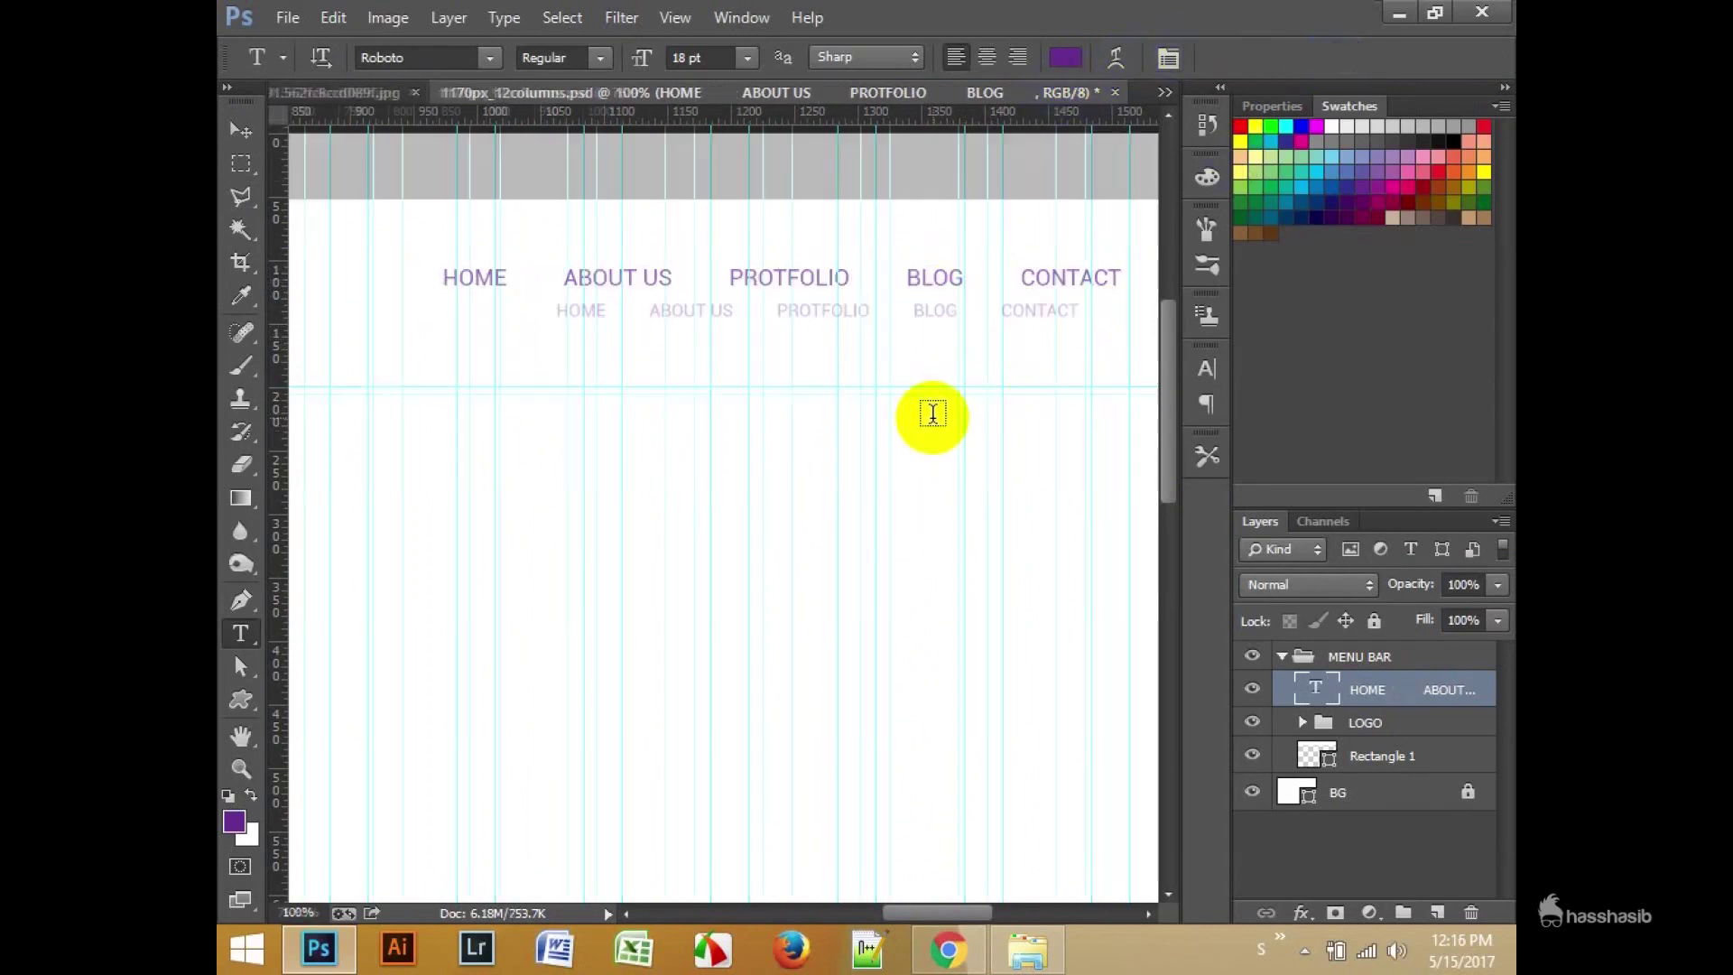
key("ctrl+minus")
key("ctrl+Return")
key("v")
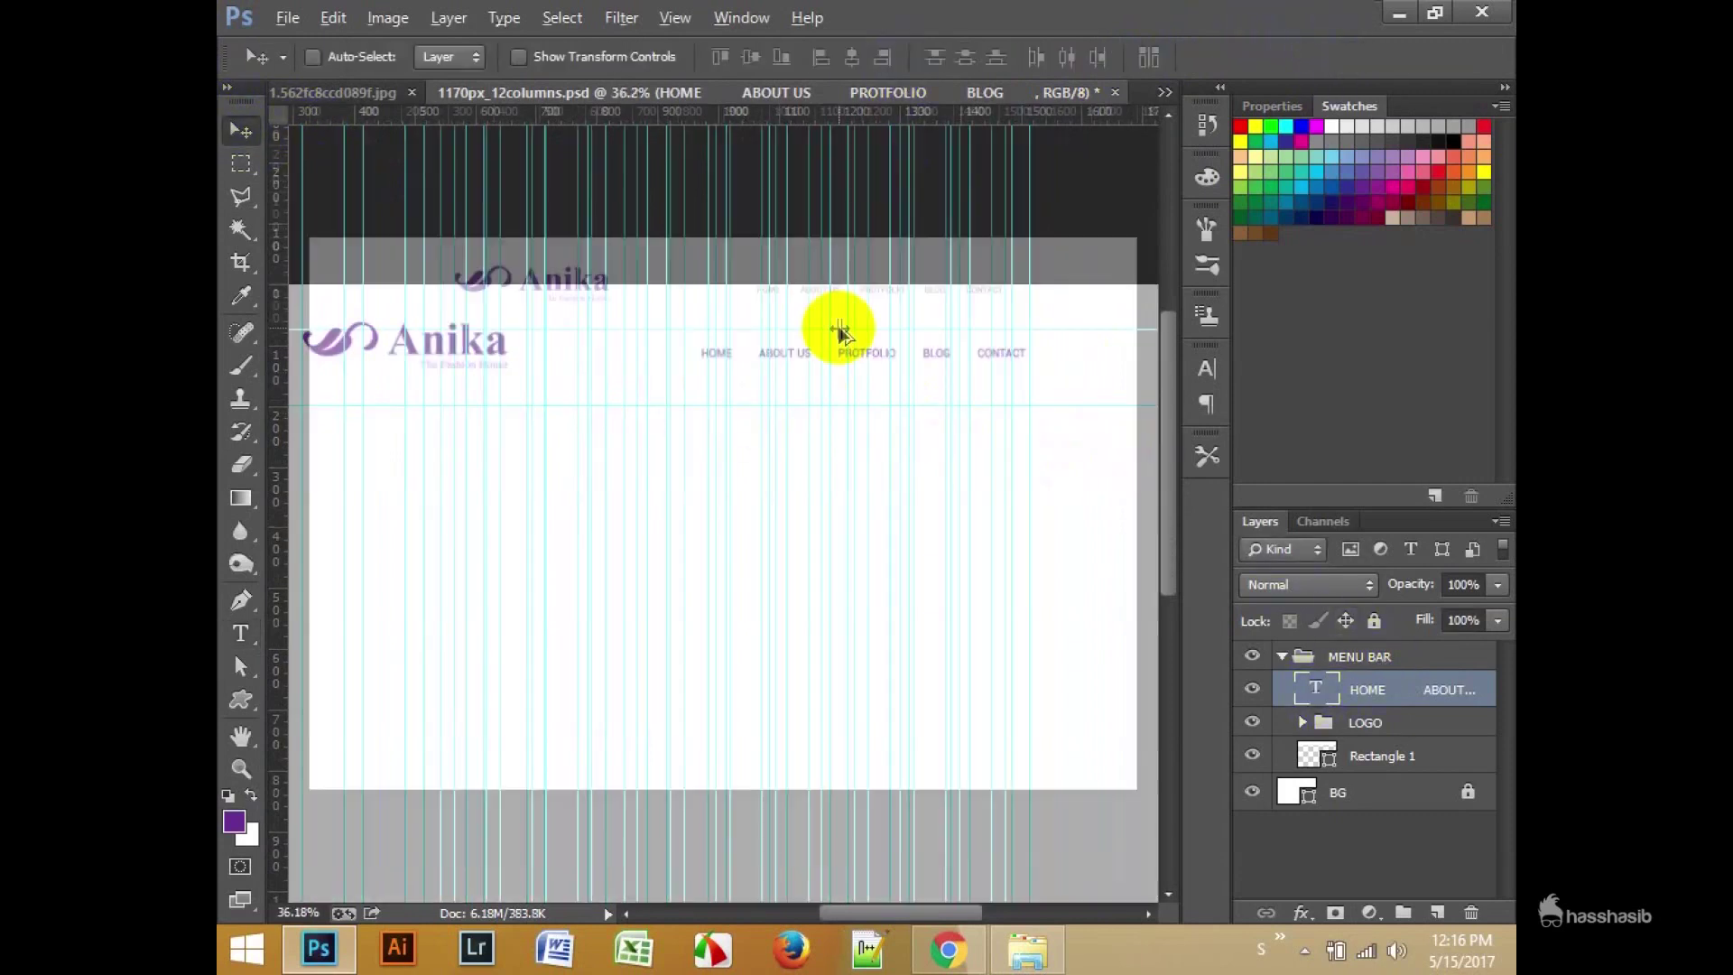
Step: Reduce the menu text to a smaller font size
scroll(912, 300, "down", 2)
double_click(1300, 696)
left_click(748, 57)
left_click(742, 414)
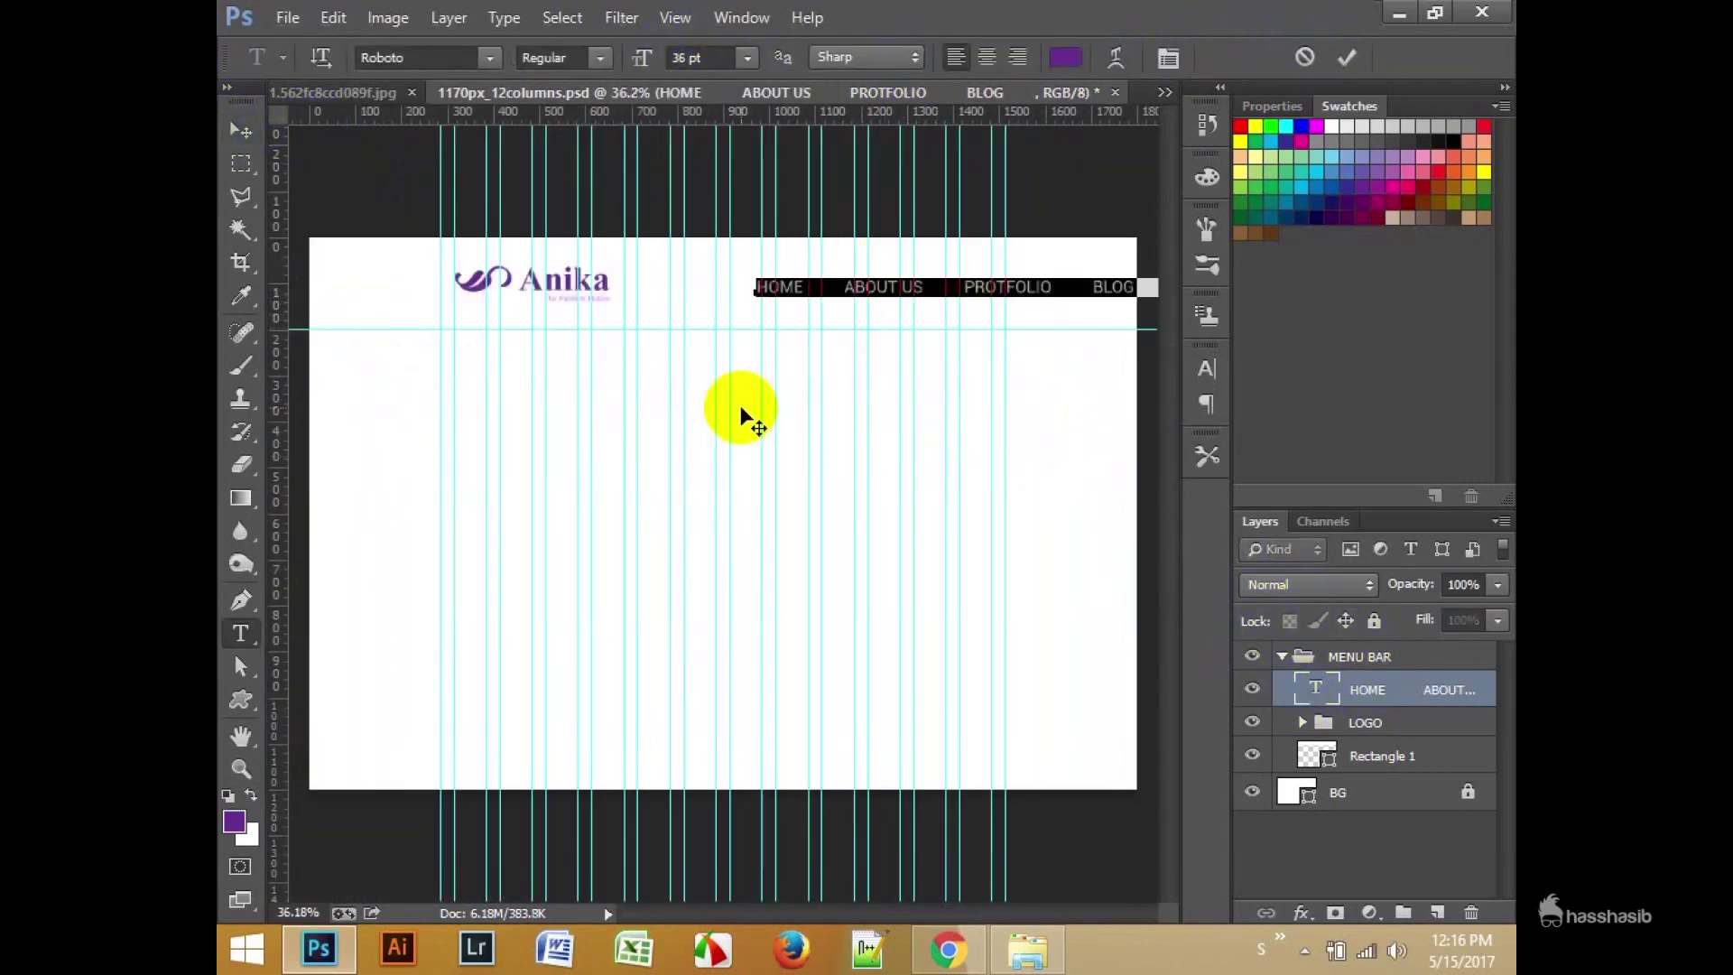
left_click(747, 57)
left_click(742, 365)
key("ctrl+Return")
Step: Shift the menu text left and vertically centre it on the menu bar rectangle
key("v")
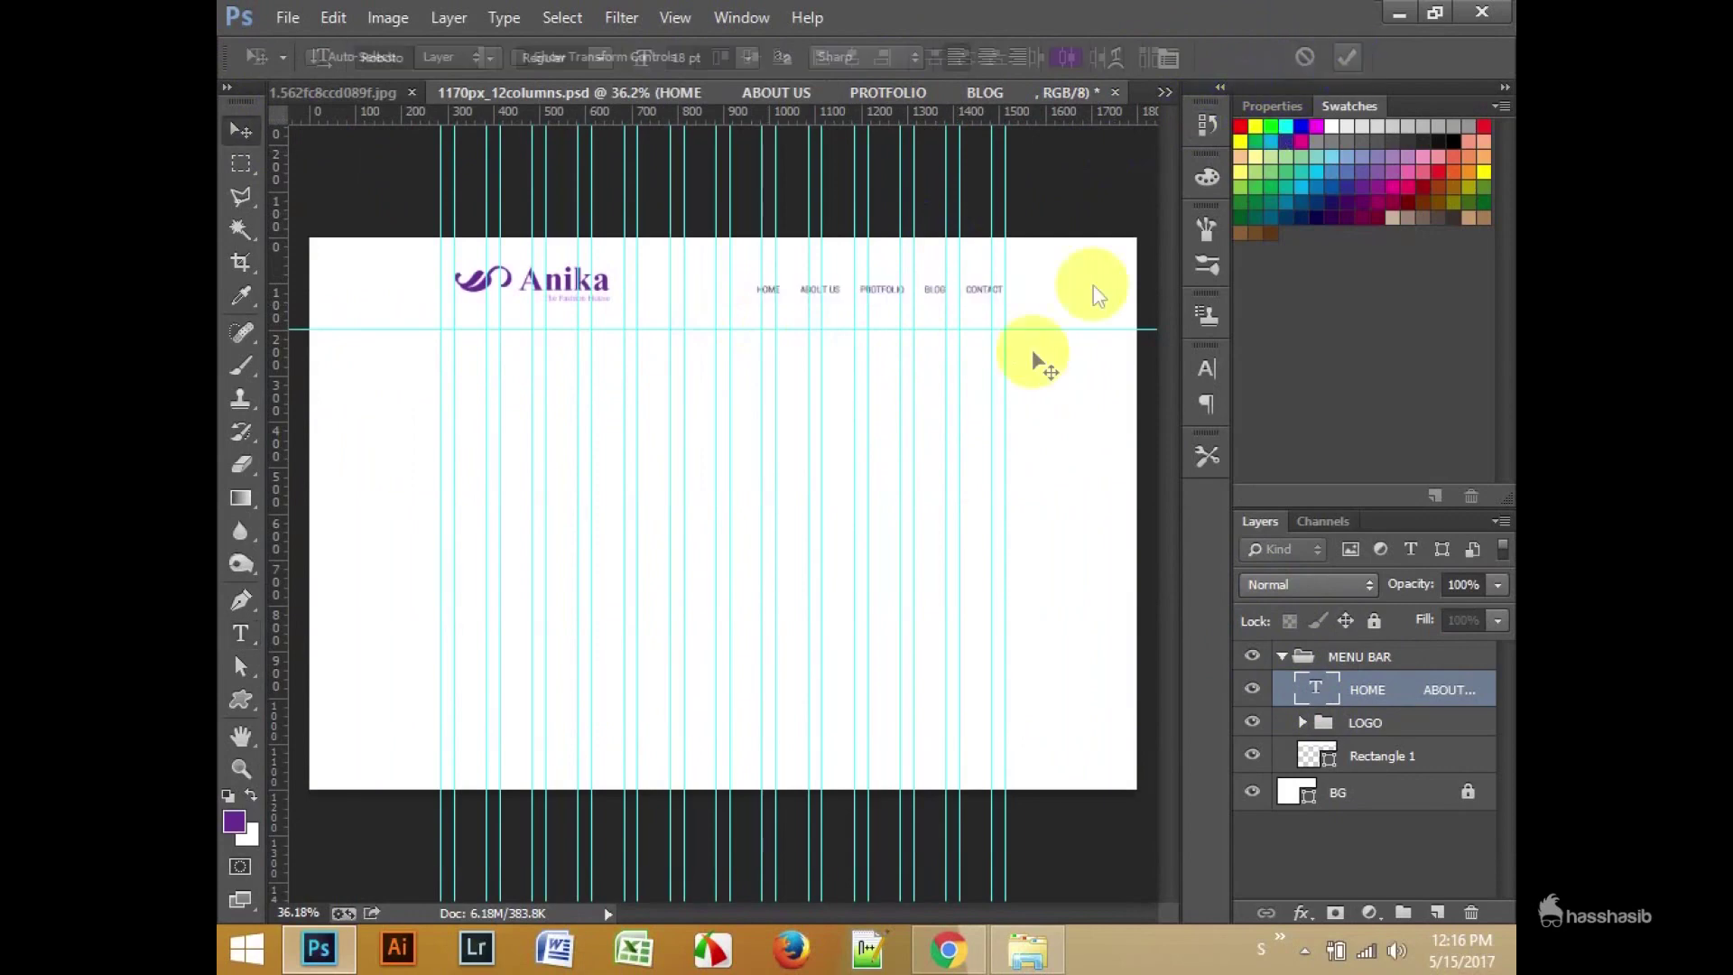
scroll(1000, 298, "up", 3)
left_click_drag(1000, 298, 972, 298)
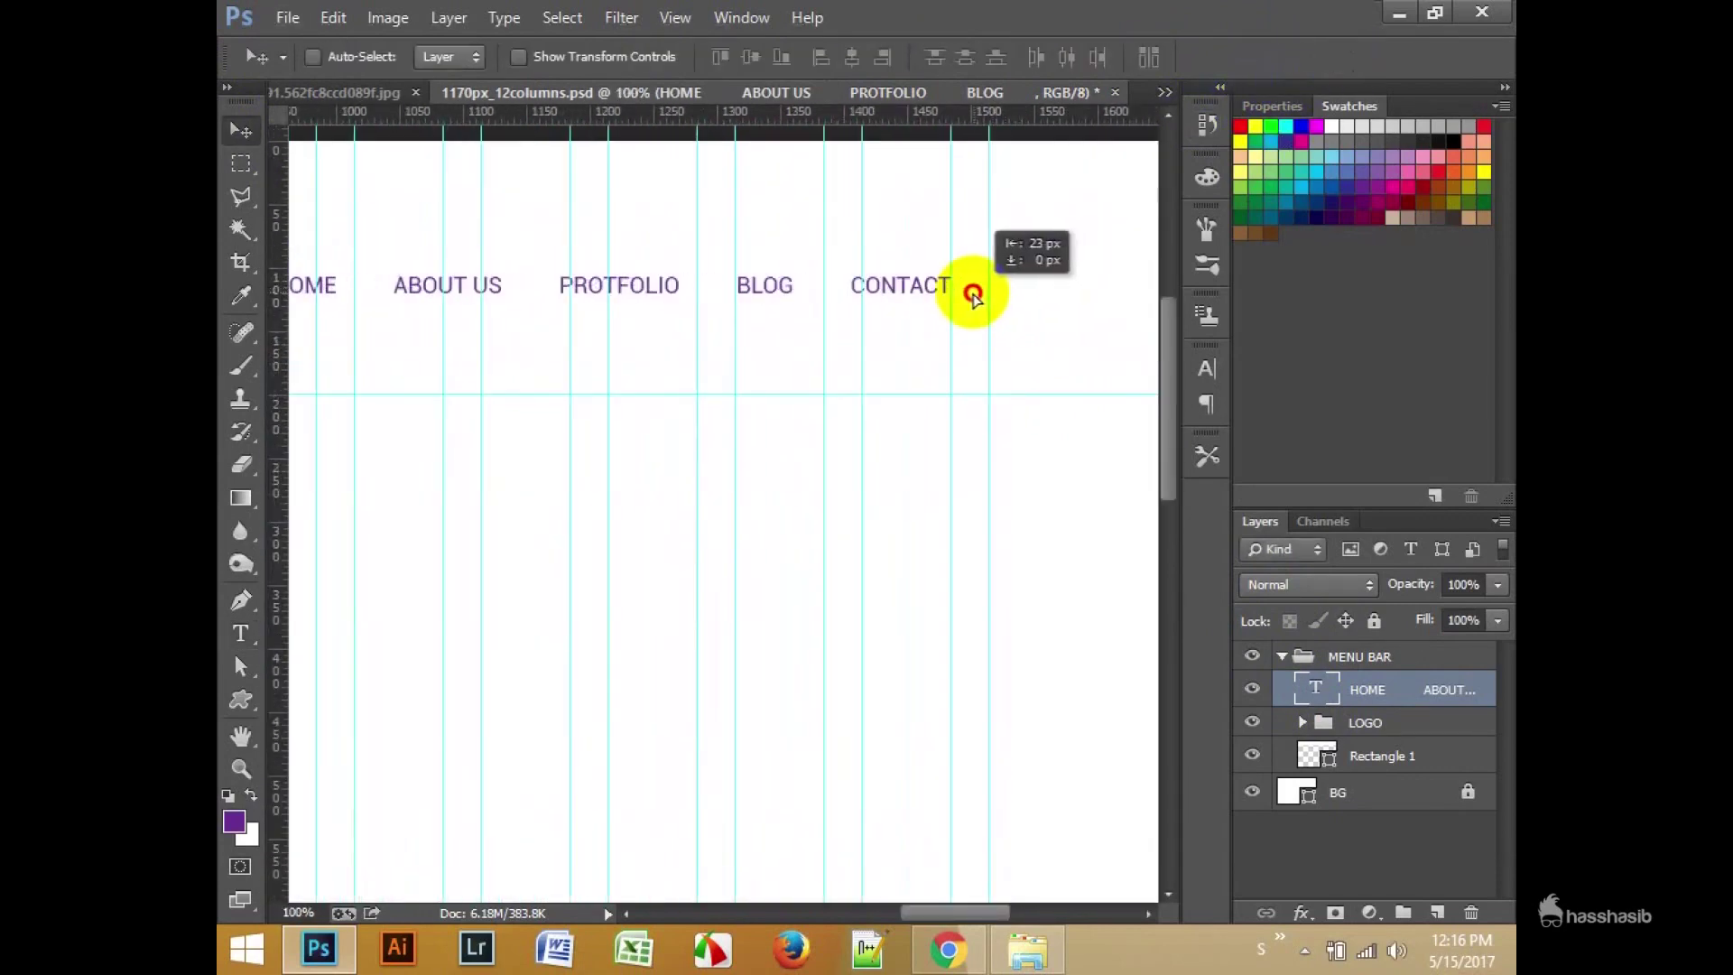
left_click(1361, 758, "ctrl")
left_click(751, 57)
left_click(1381, 690)
scroll(824, 499, "down", 3)
scroll(746, 479, "down", 2)
scroll(755, 271, "up", 6)
left_click_drag(755, 220, 766, 440)
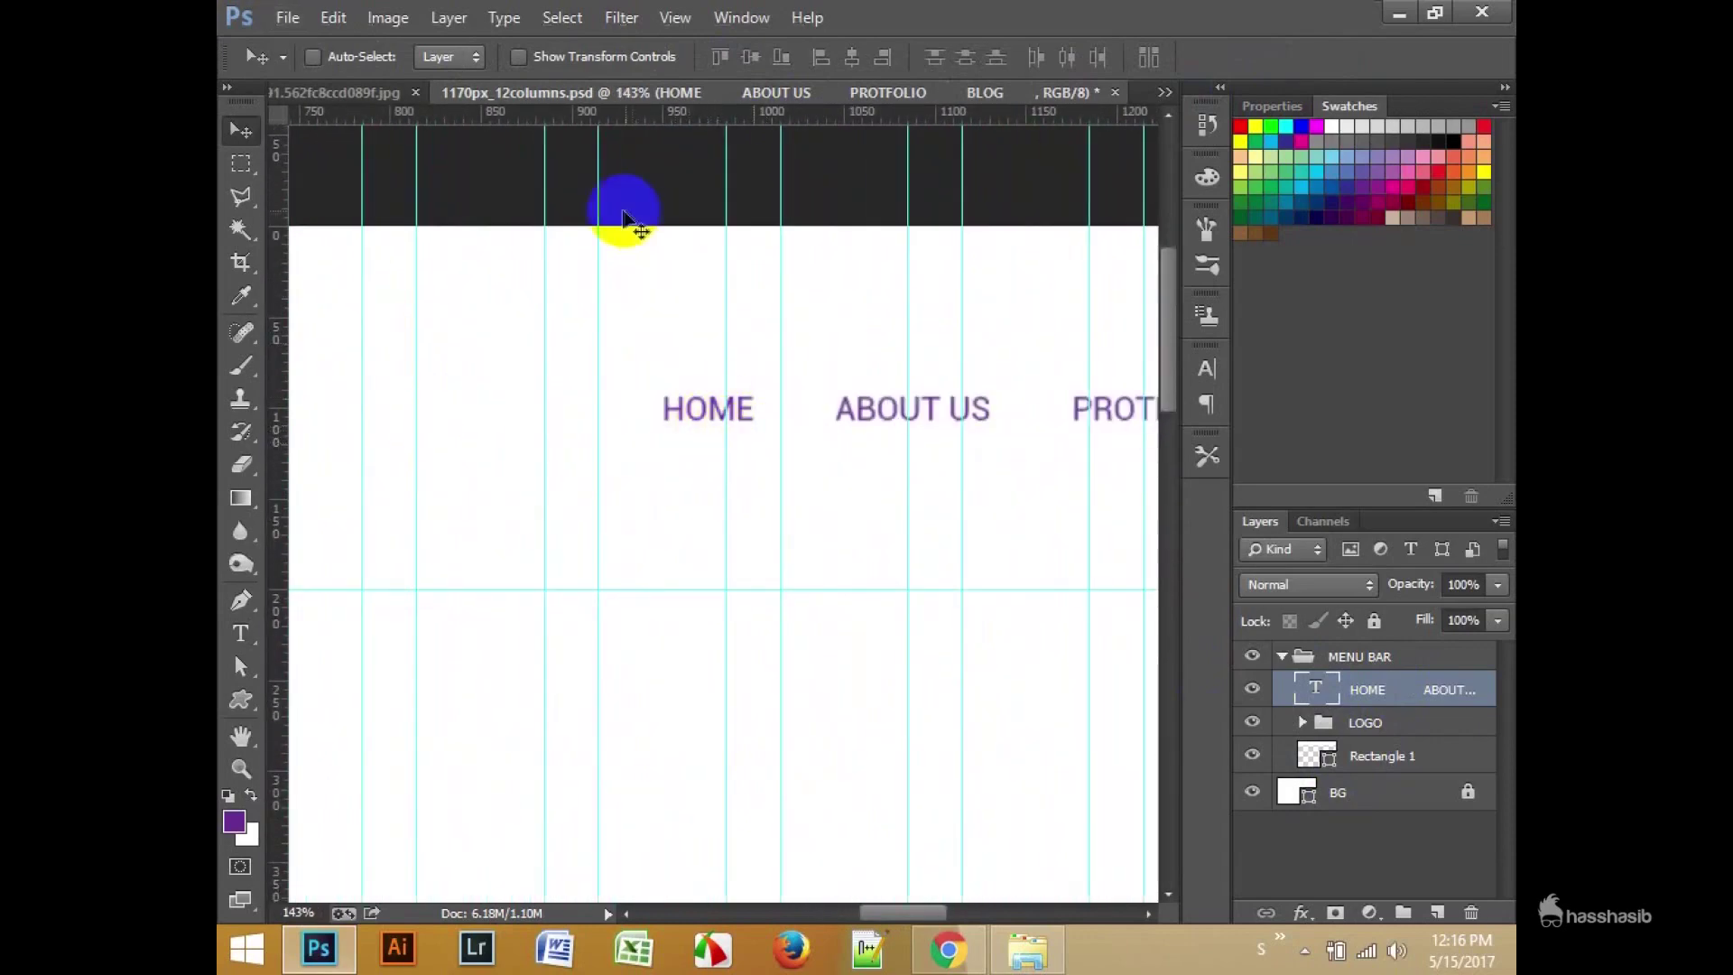
left_click(234, 821)
Step: Draw a tall purple rectangle over the HOME label
left_click(241, 705)
left_click(468, 93)
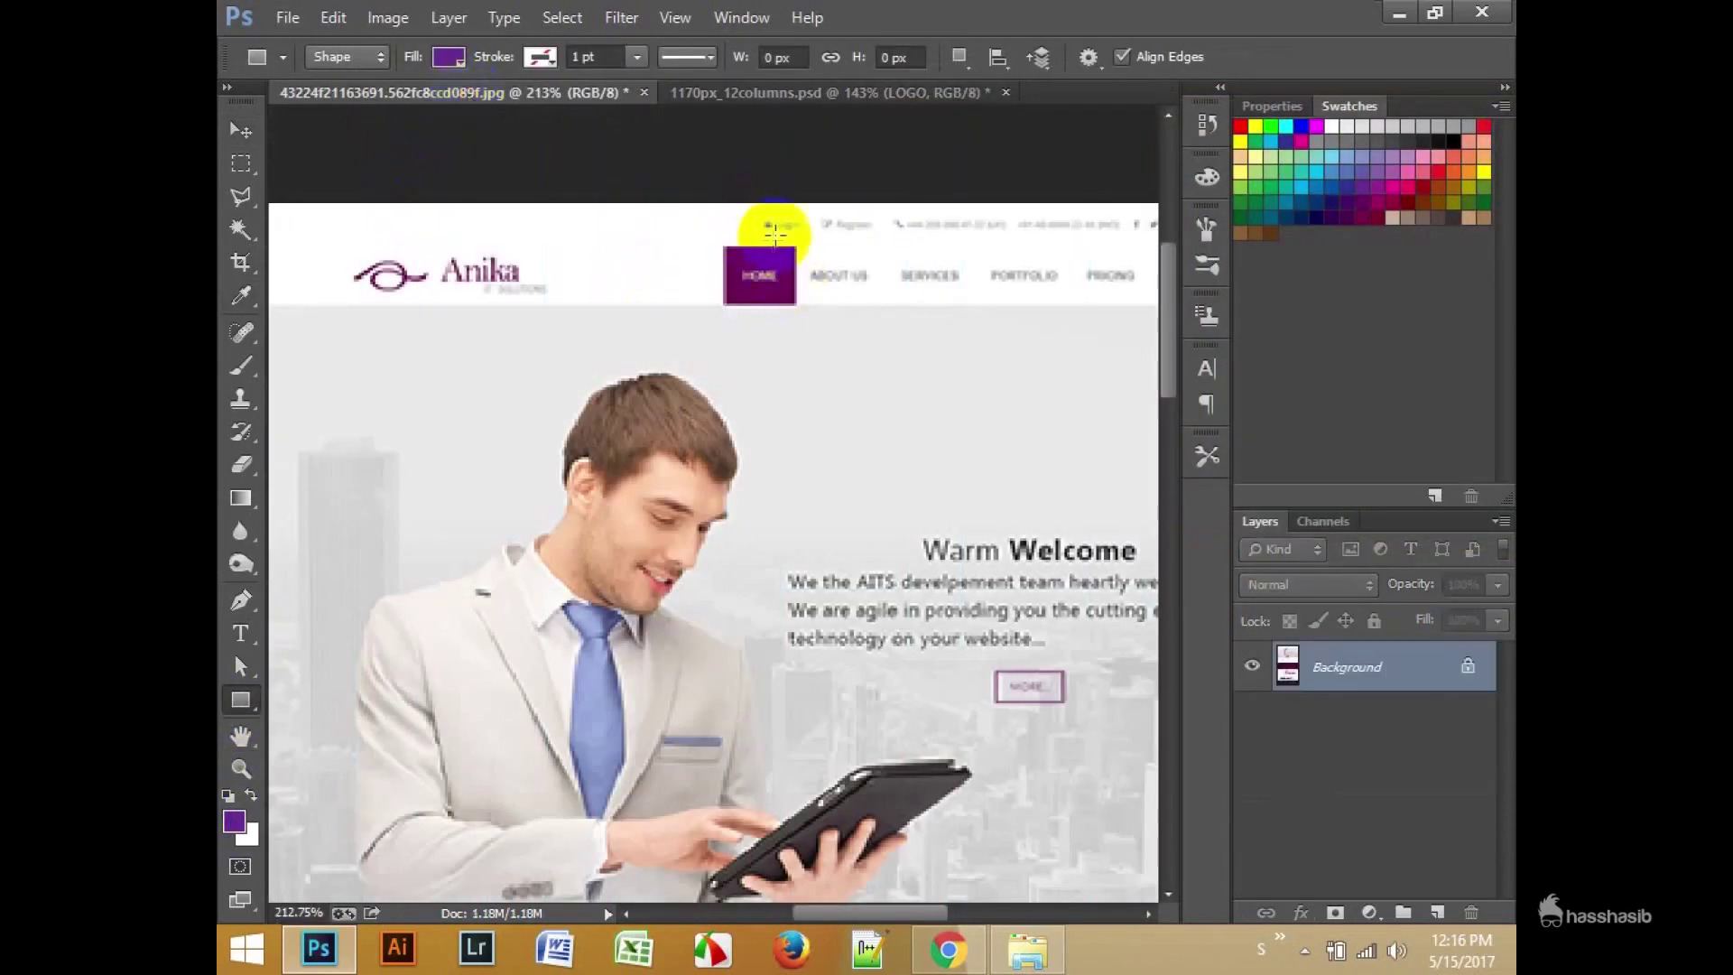
left_click(806, 94)
left_click_drag(688, 332, 801, 590)
double_click(1319, 724)
left_click(1437, 189)
Step: Change the HOME label's text colour to white
key("t")
left_click(790, 406)
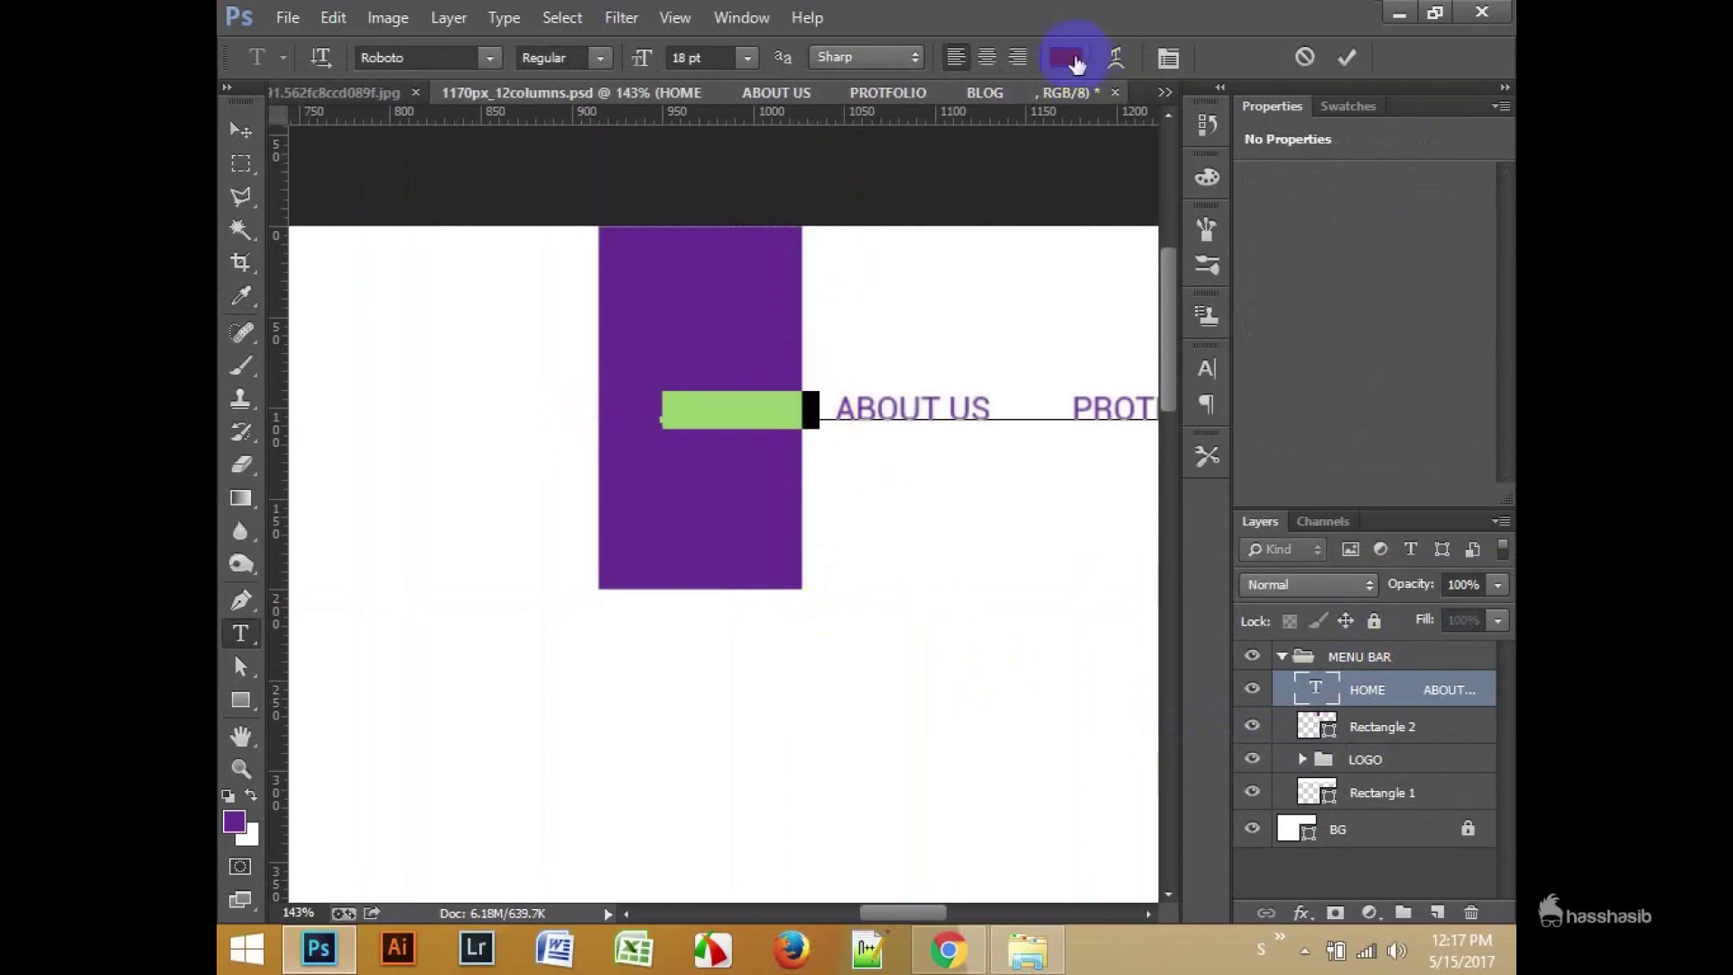
left_click(1066, 56)
left_click(1450, 147)
left_click(1346, 57)
left_click(230, 136)
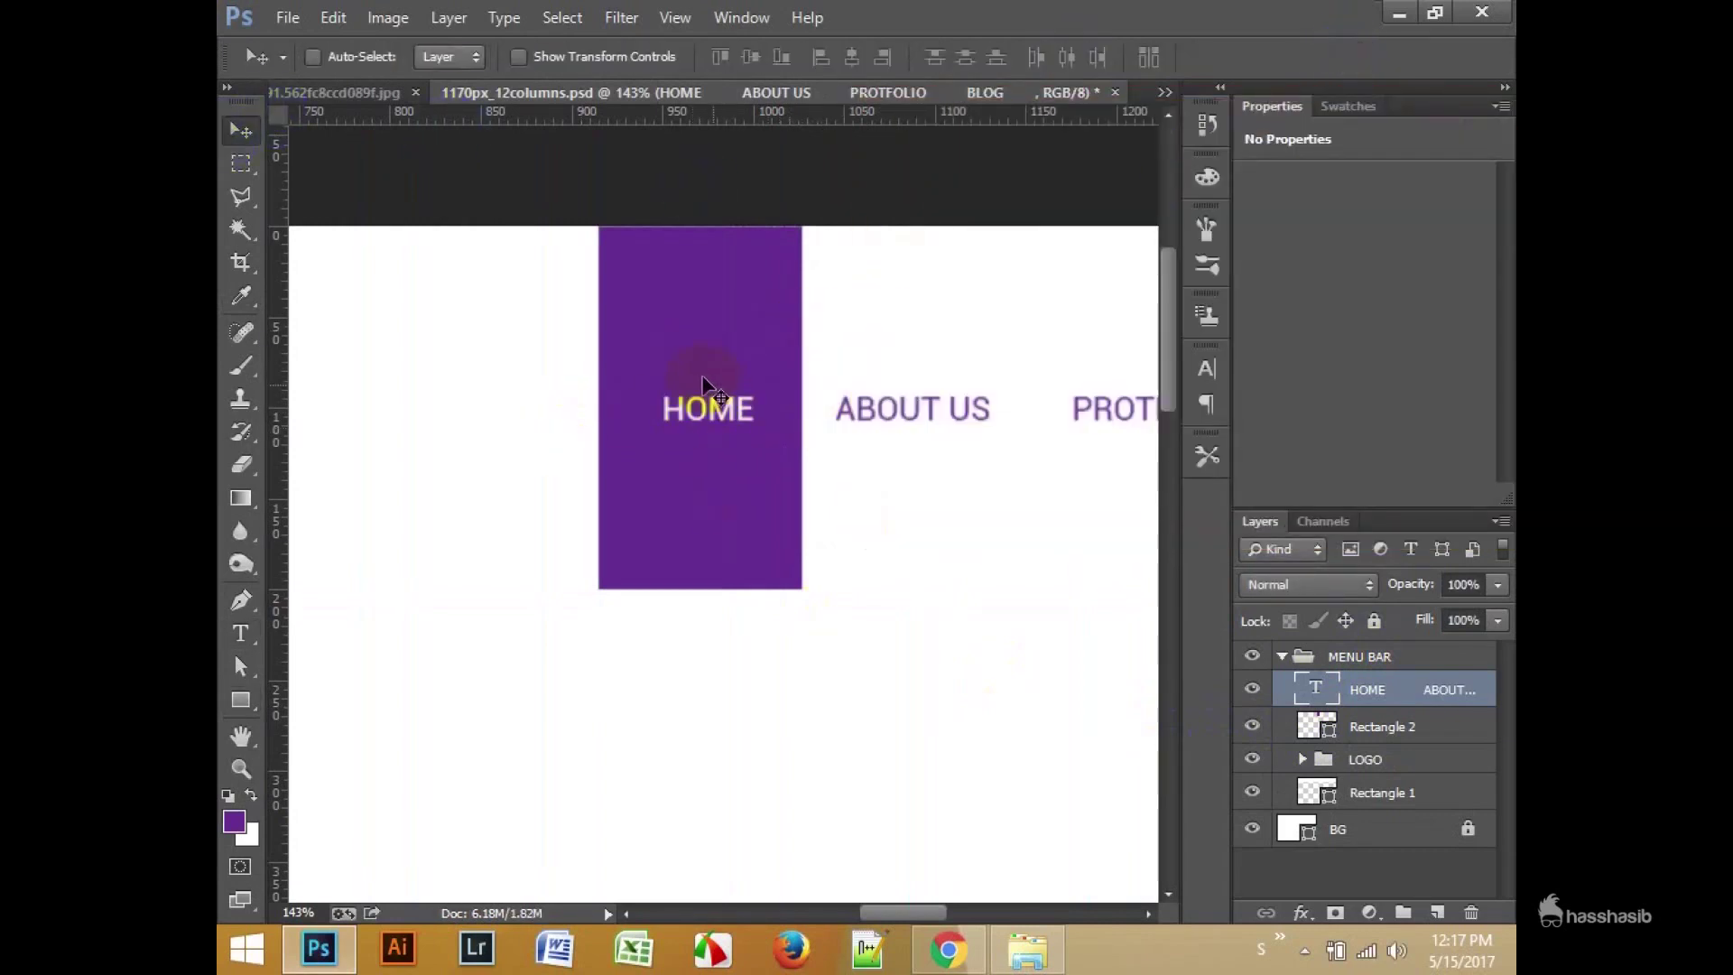
Step: Move the purple block right to sit behind HOME, keeping its full height
left_click(765, 507, "ctrl")
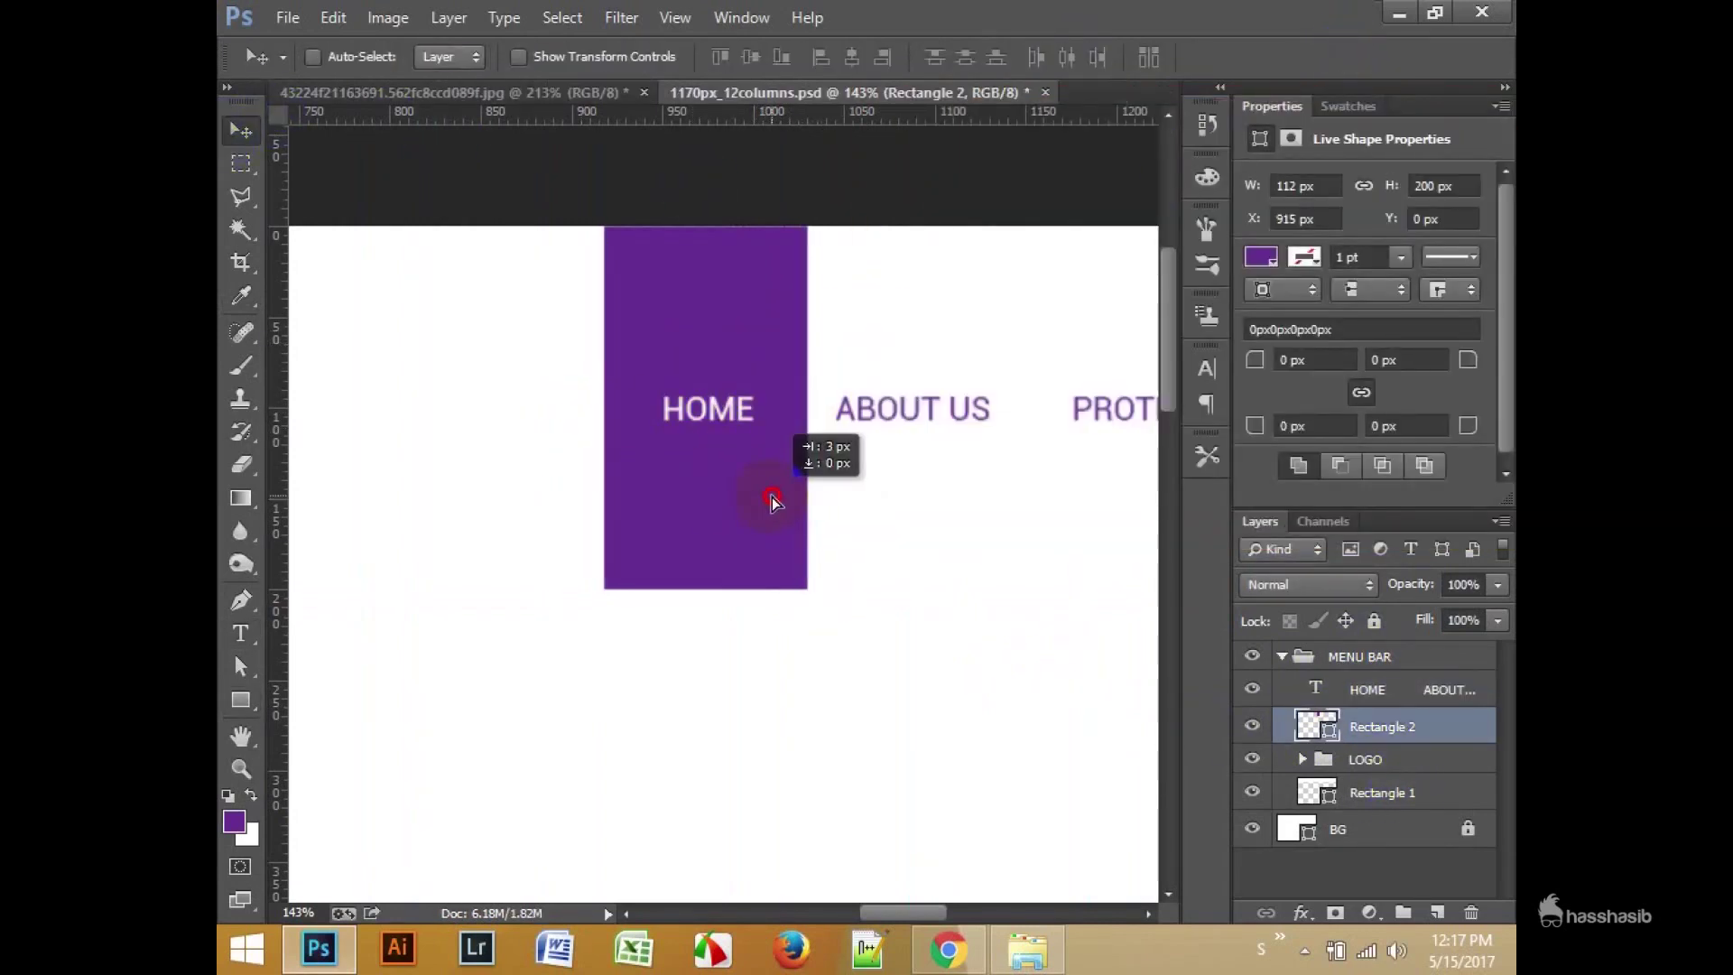
scroll(784, 505, "down", 2)
key("ctrl+semicolon")
mouse_move(740, 319)
left_mouse_down()
mouse_move(737, 352)
mouse_move(832, 435)
left_mouse_up()
key("ctrl+t")
key("Return")
key("ctrl+semicolon")
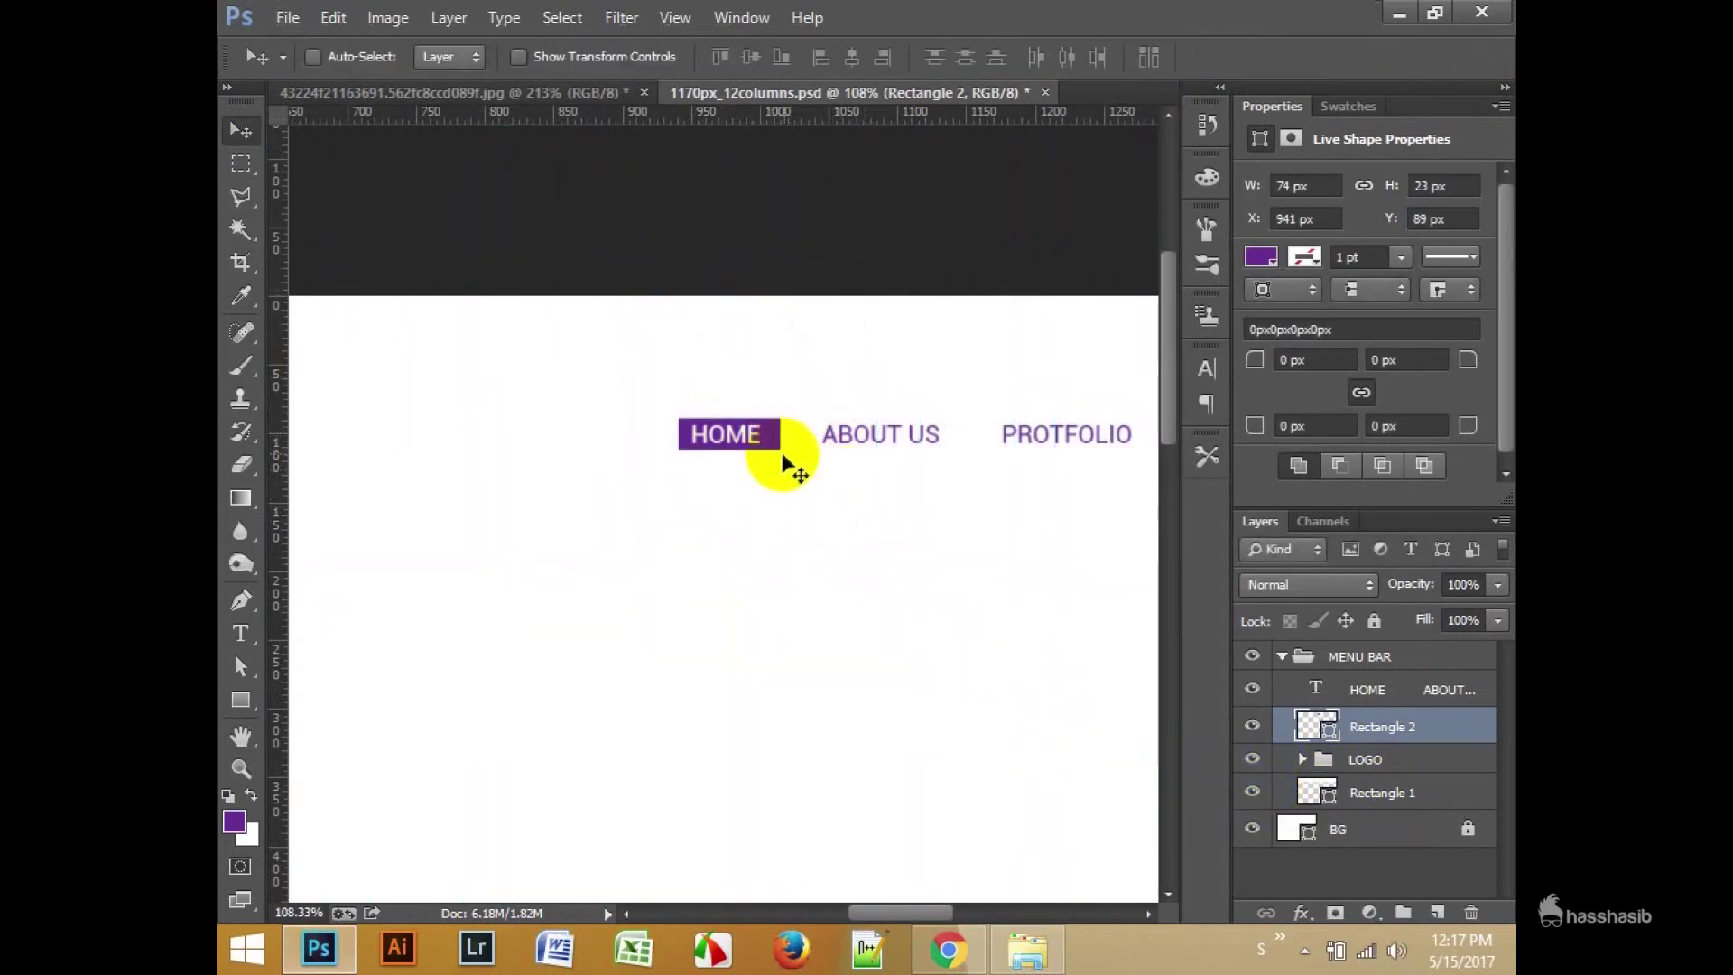
key("ctrl+semicolon")
key("ctrl+alt+z")
key("ctrl+alt+z")
key("ctrl+semicolon")
scroll(782, 482, "up", 5)
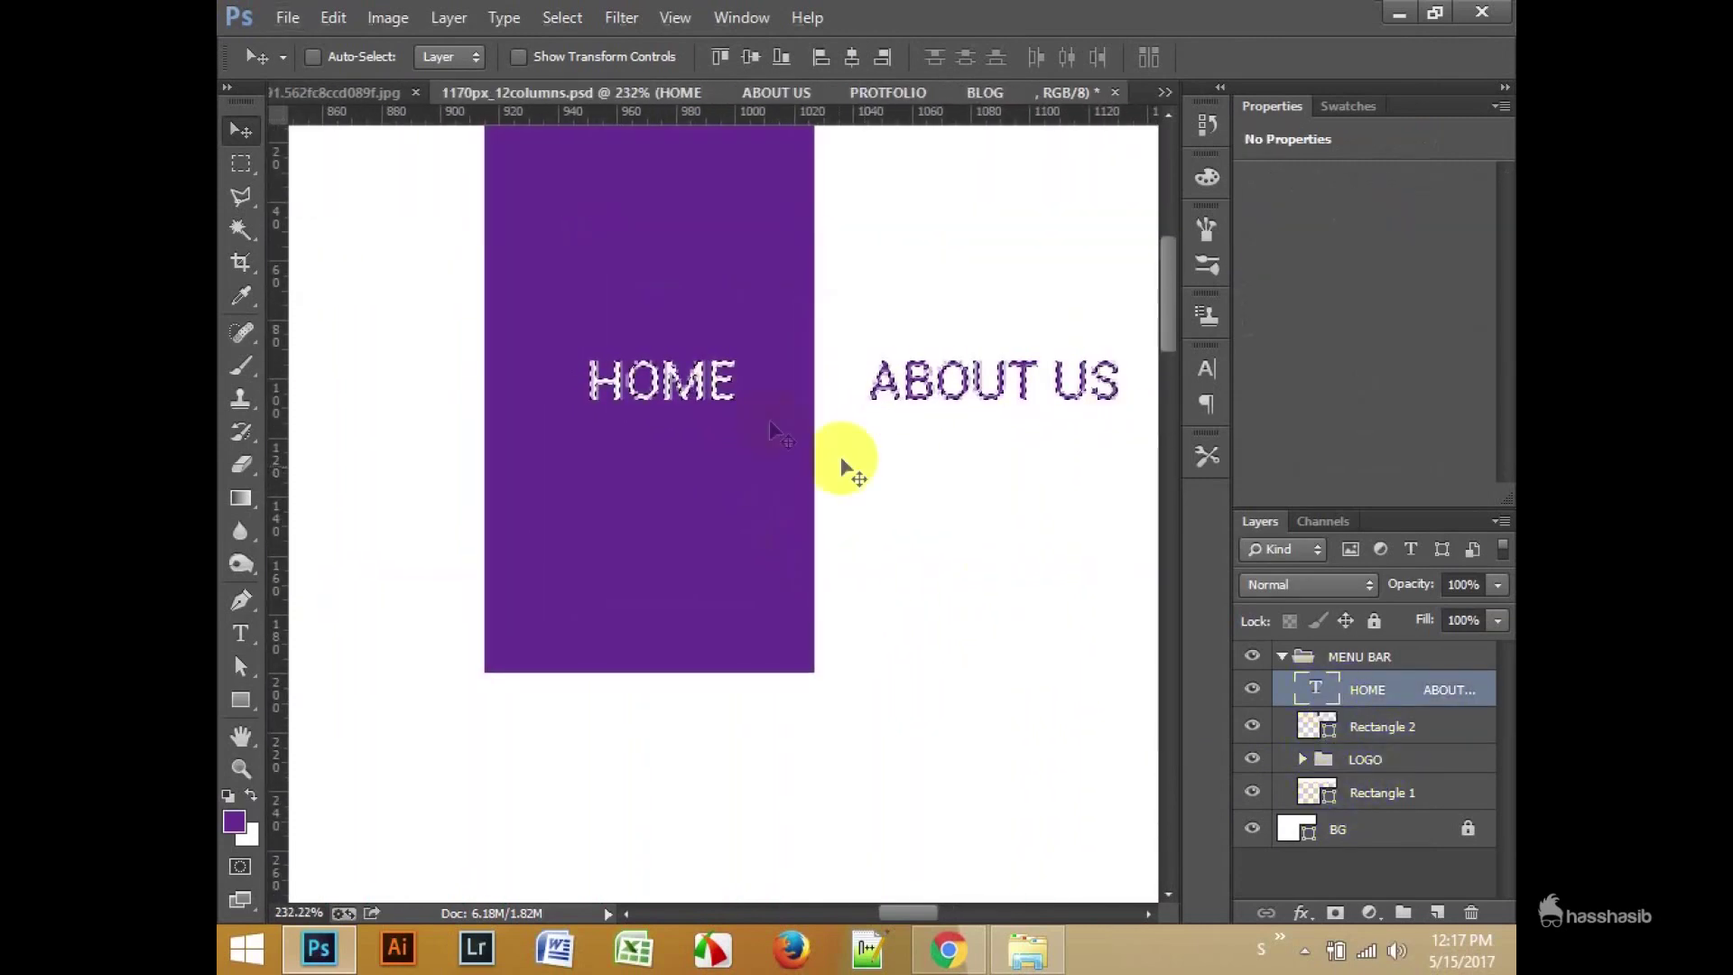
Step: Nudge the purple block two pixels right to align it with HOME
scroll(729, 442, "up", 1)
left_click(677, 174, "ctrl")
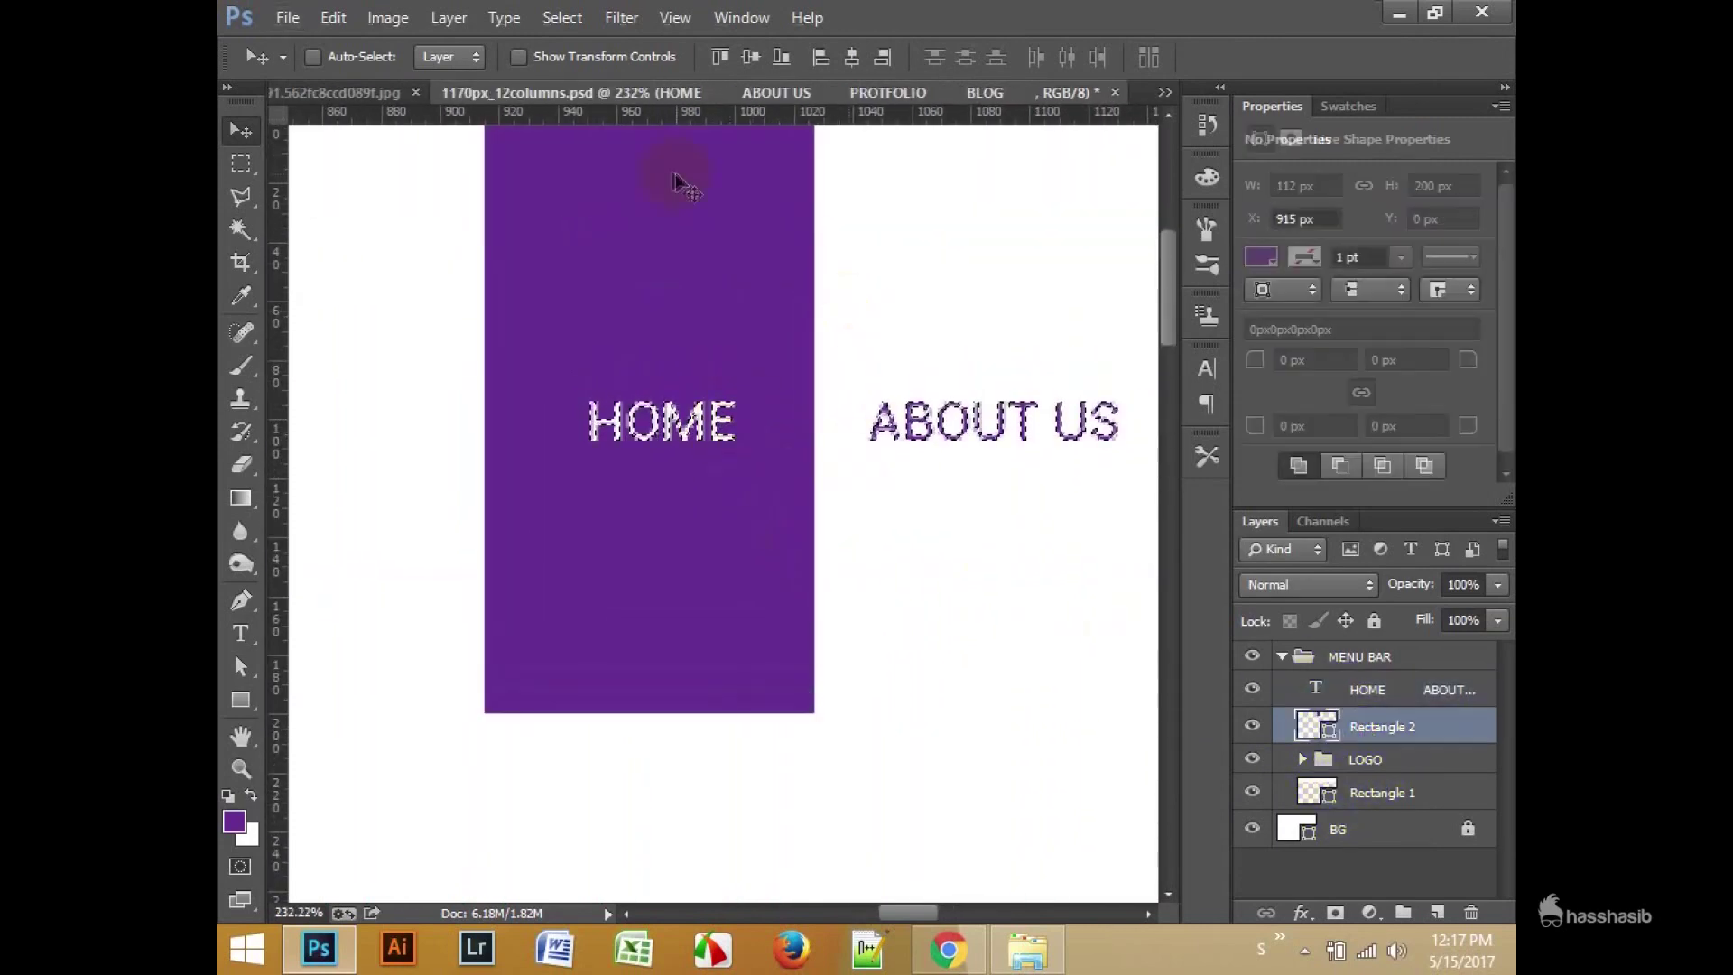
left_click(746, 415, "ctrl")
key("Right")
key("ctrl+alt+z")
key("ctrl+alt+z")
key("Right")
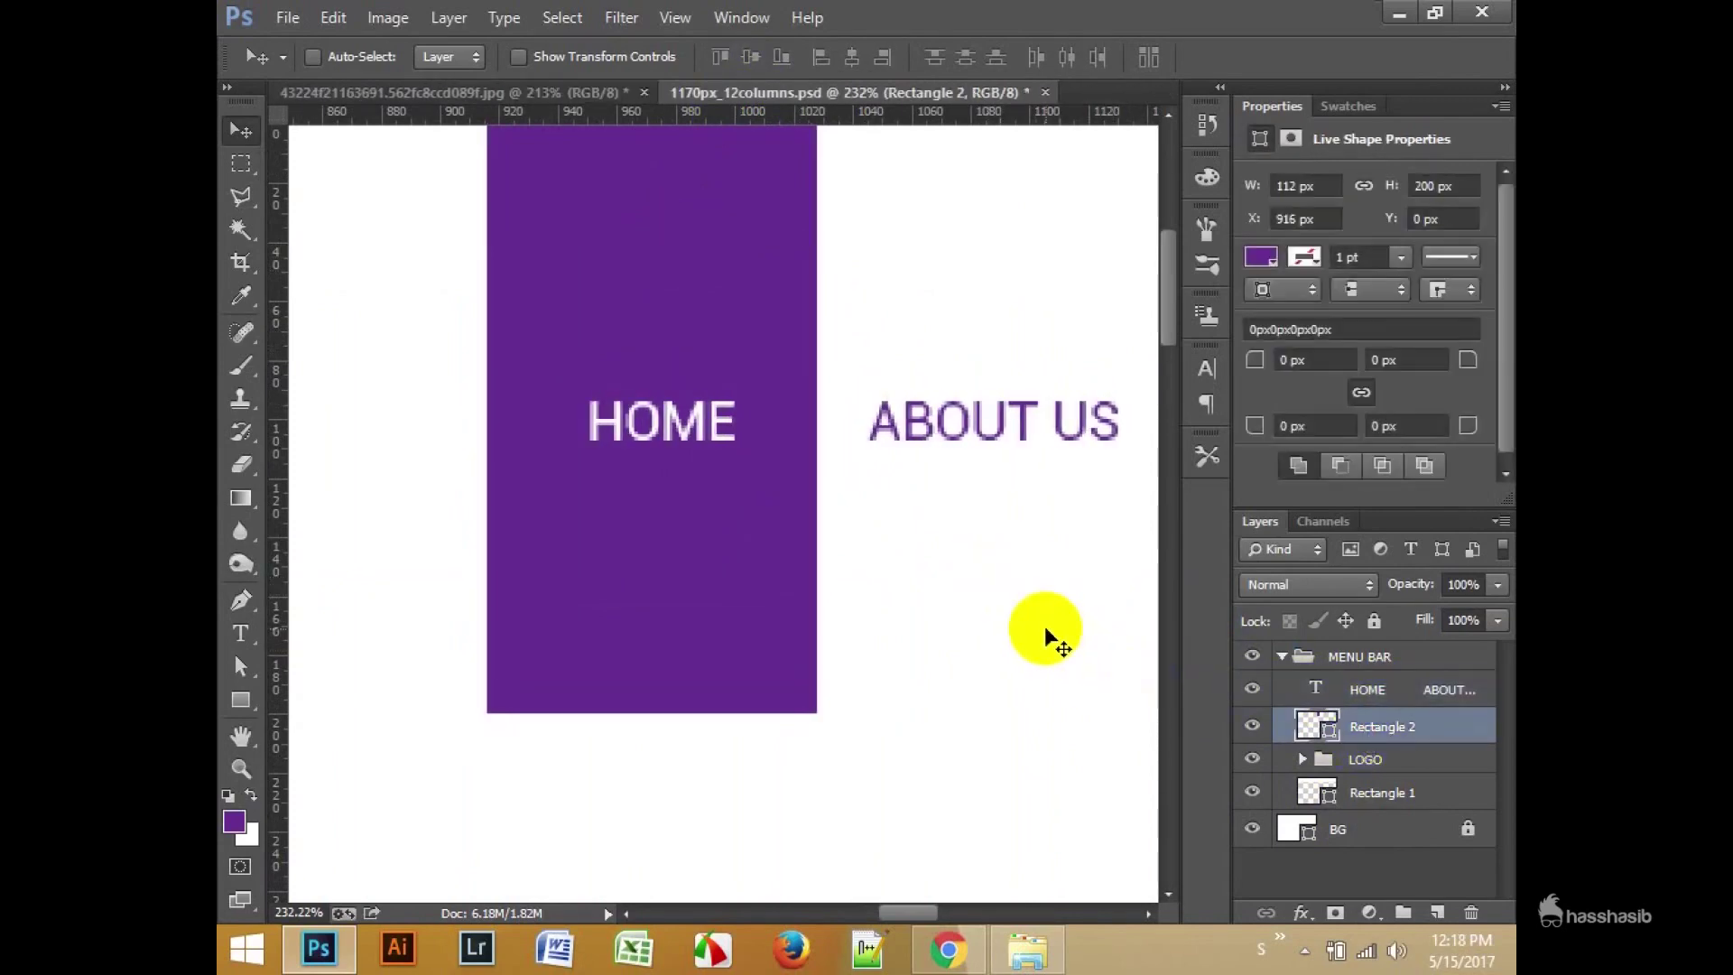
key("Right")
key("ctrl+0")
Step: Set the fill colour of the menu bar rectangle
double_click(1317, 792)
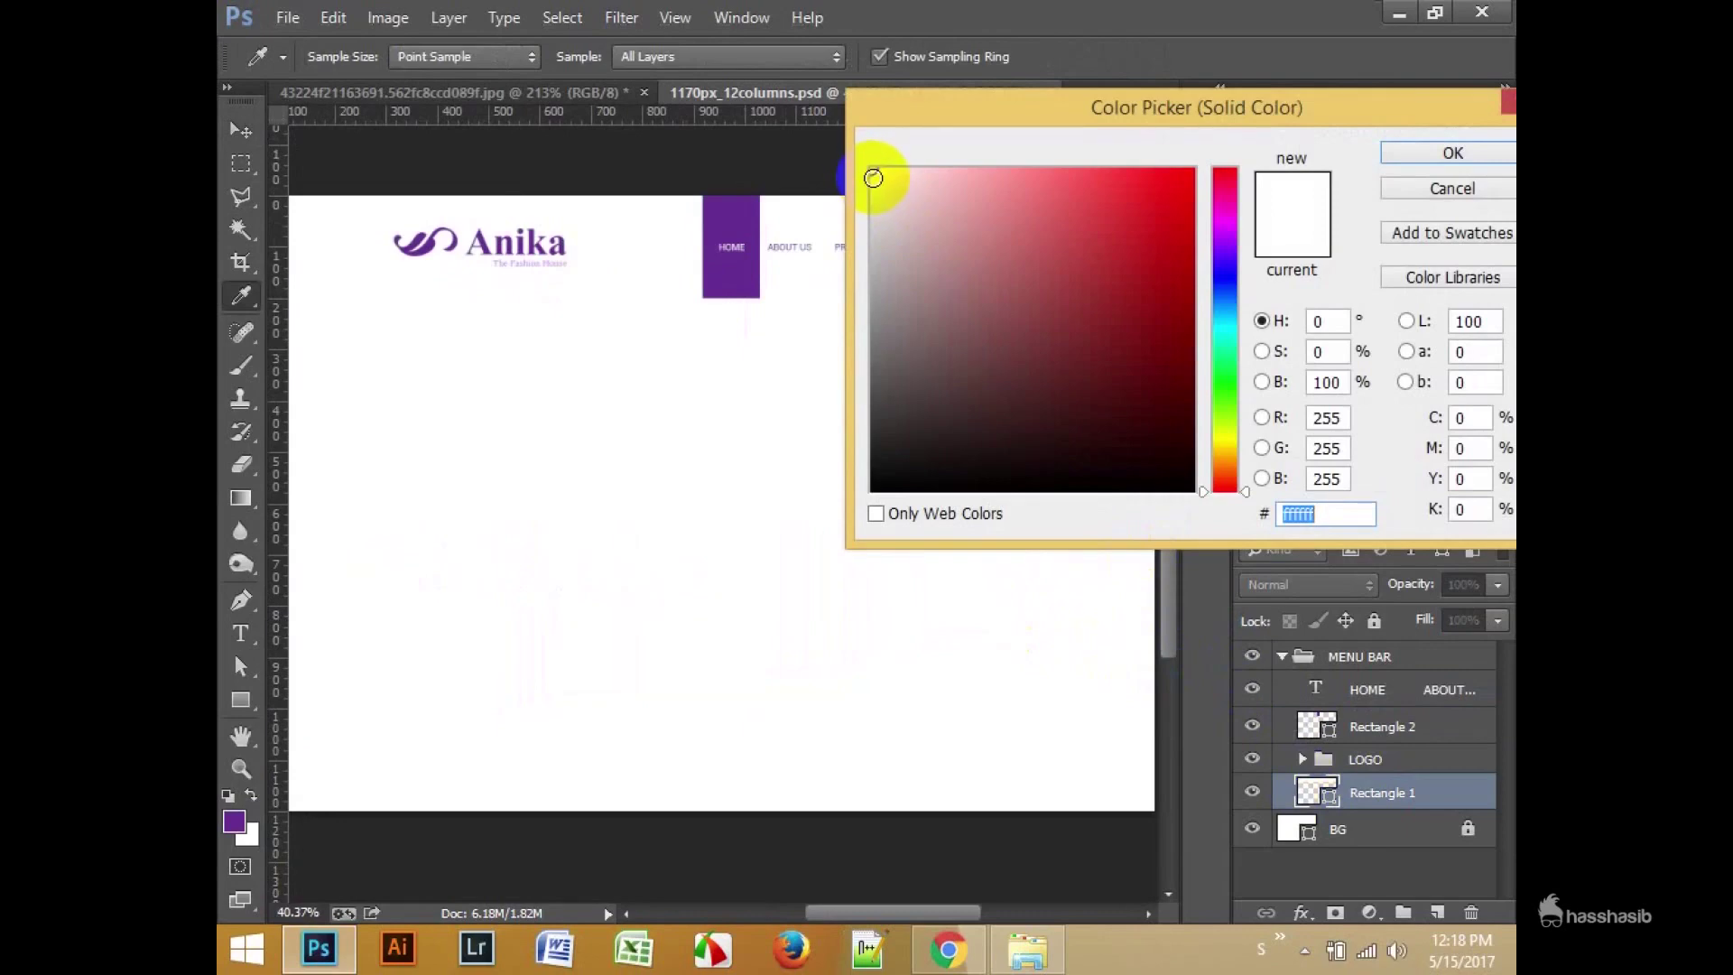
left_click(1442, 155)
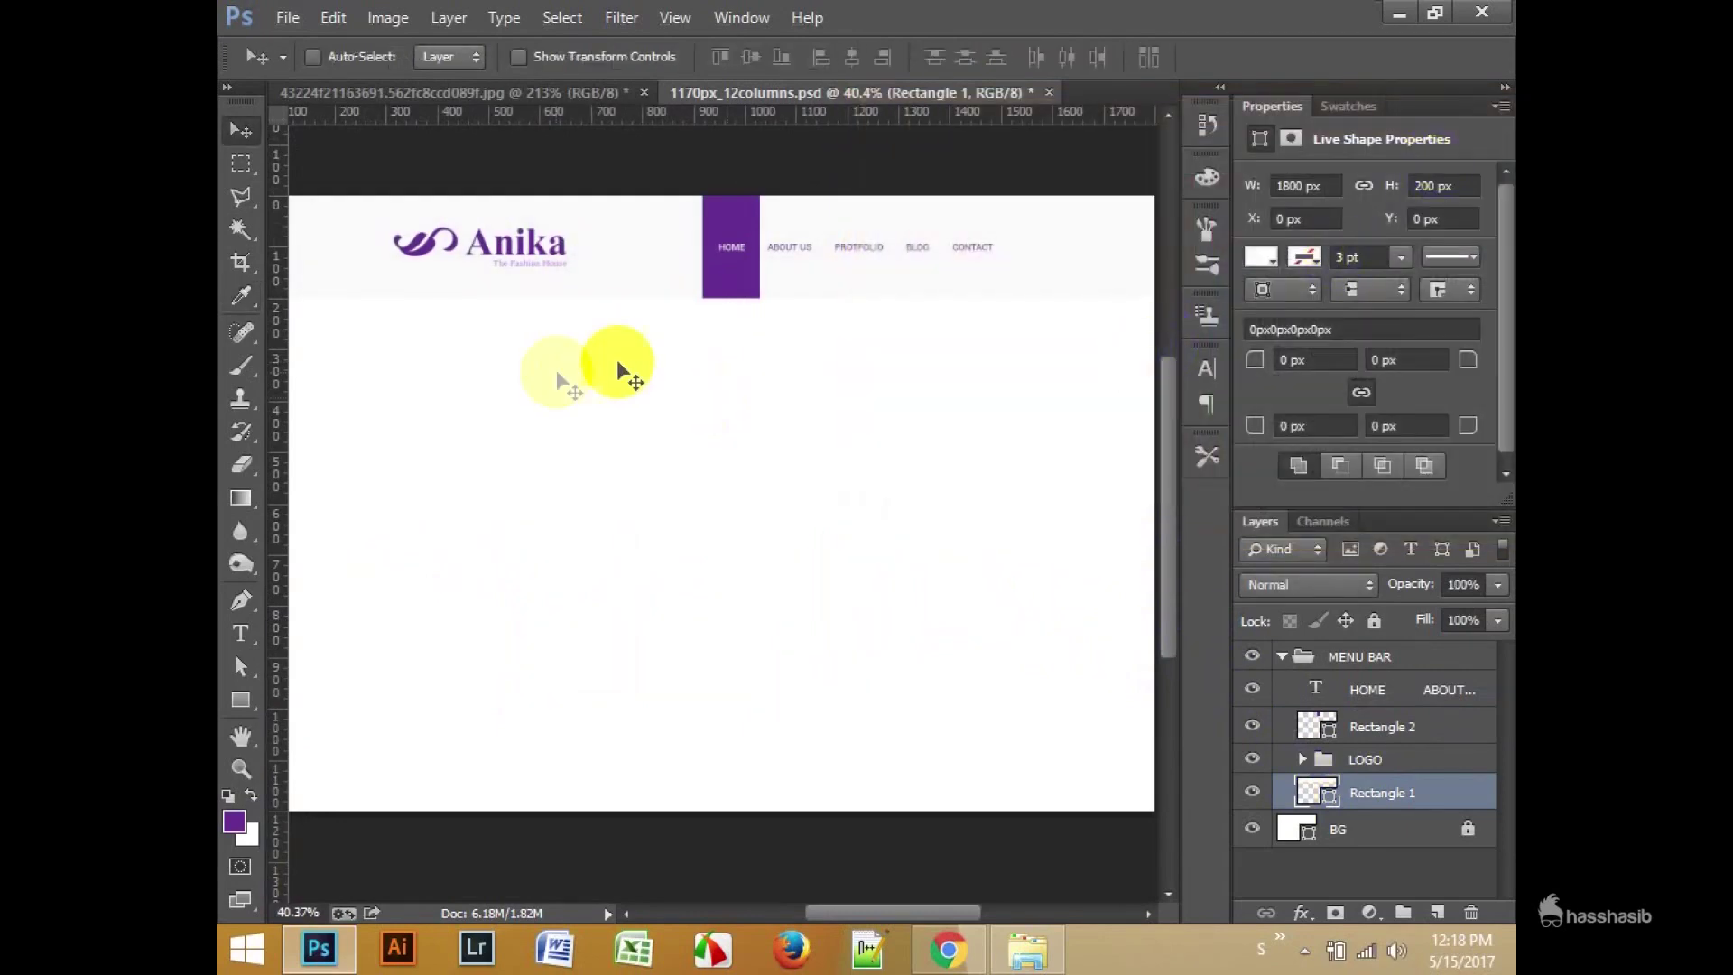
key("ctrl+semicolon")
Step: Save the document to the Desktop as Anika Web Site.psd
key("ctrl+shift+s")
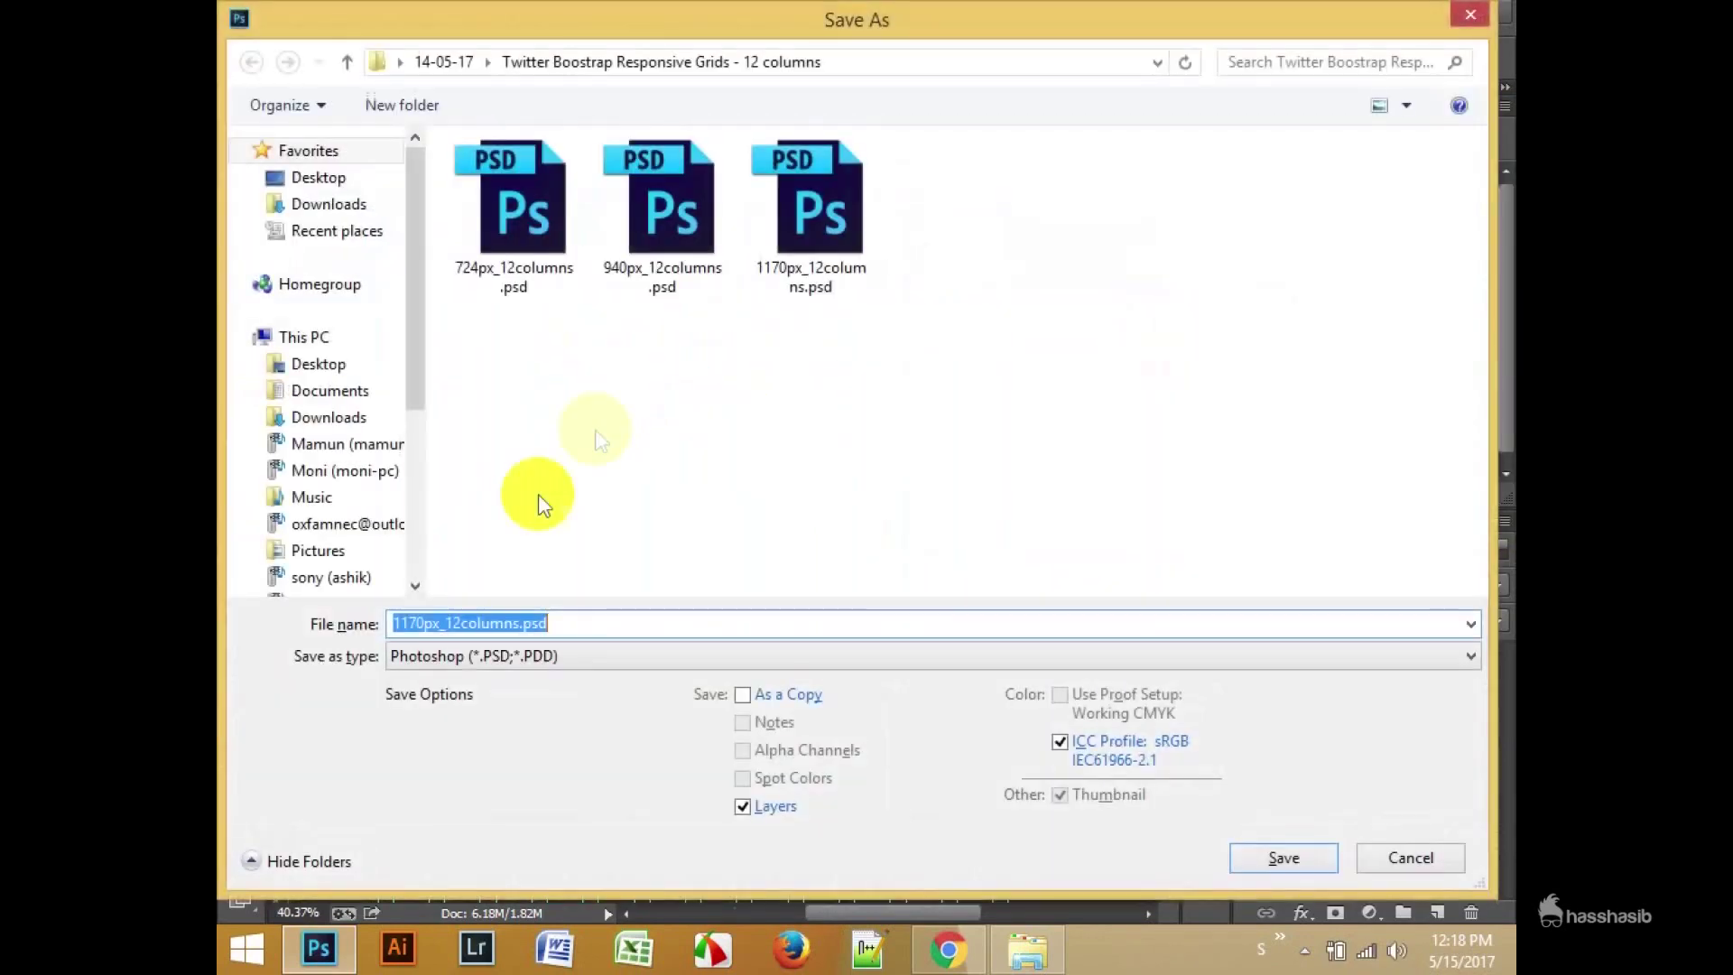
left_click(318, 177)
type("Anika We")
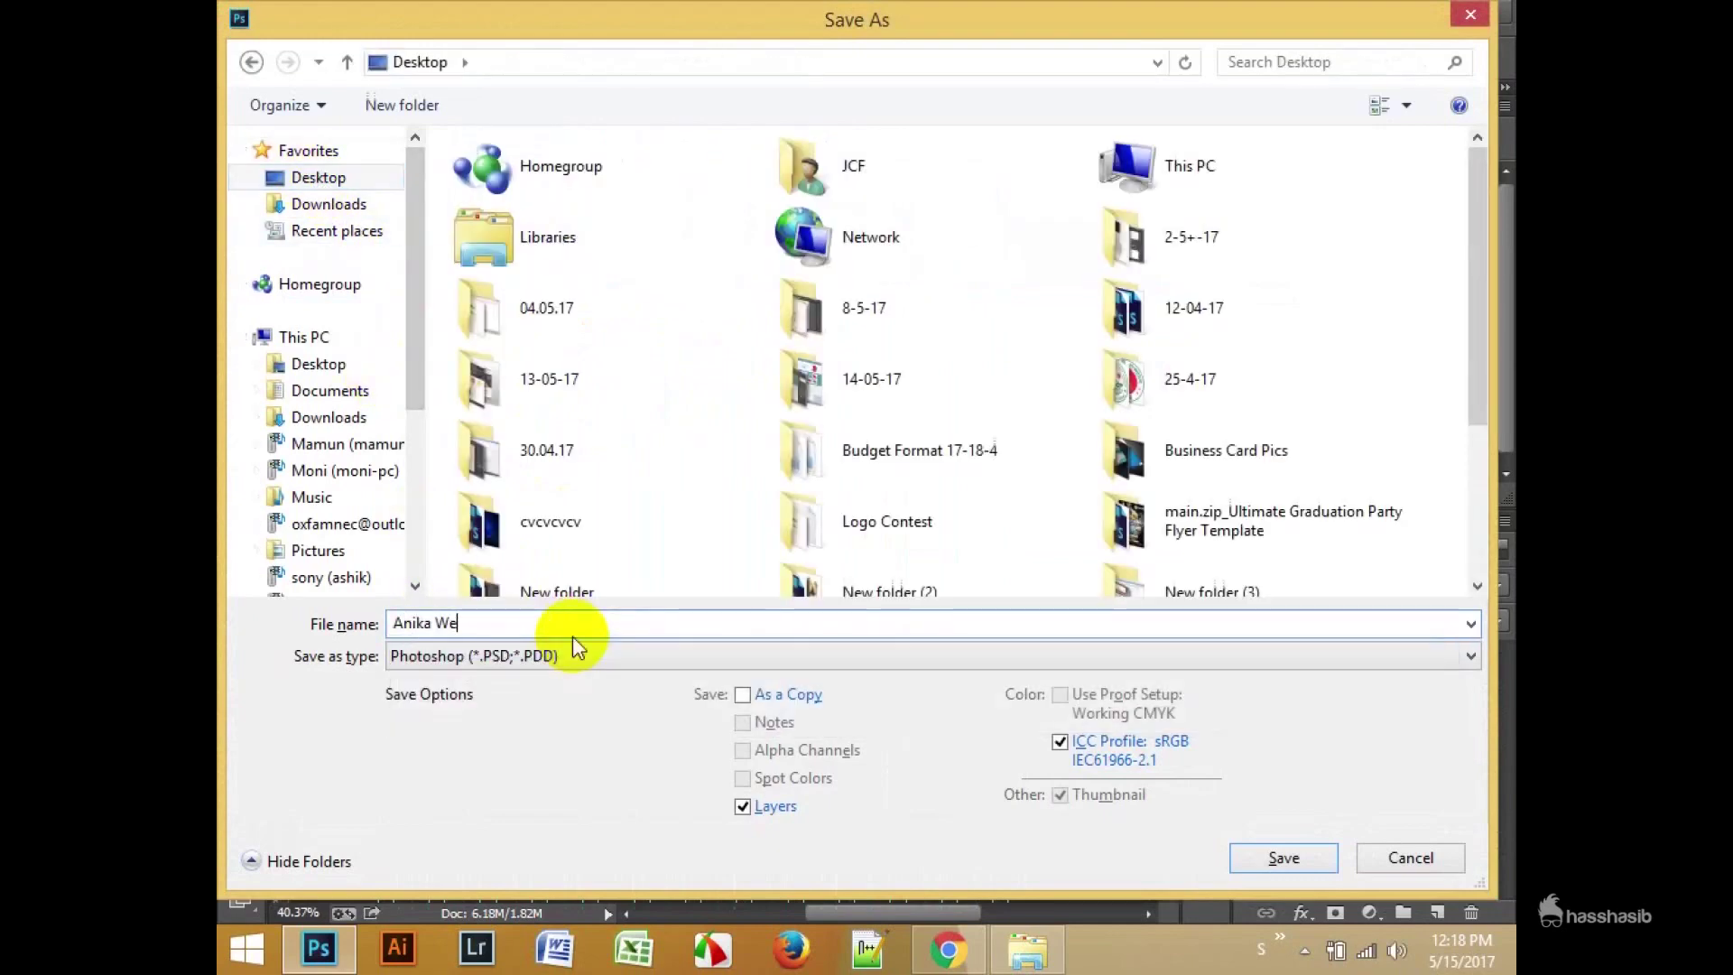
key("Return")
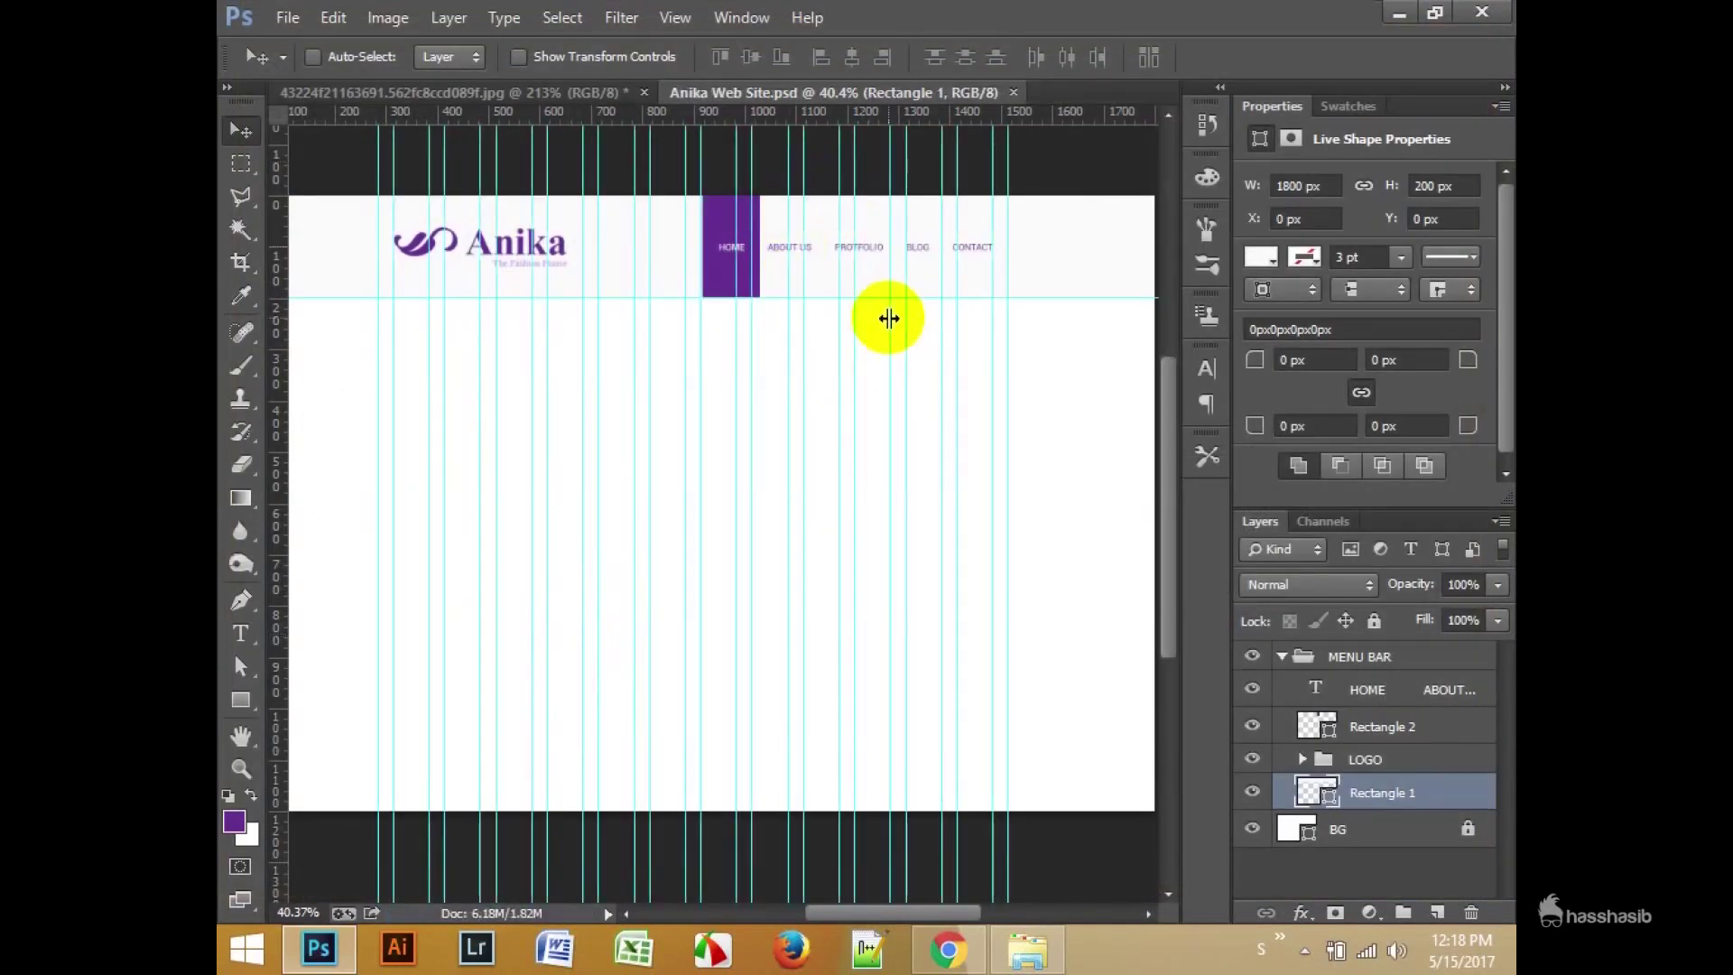
key("ctrl+semicolon")
scroll(803, 271, "up", 5)
scroll(803, 271, "down", 6)
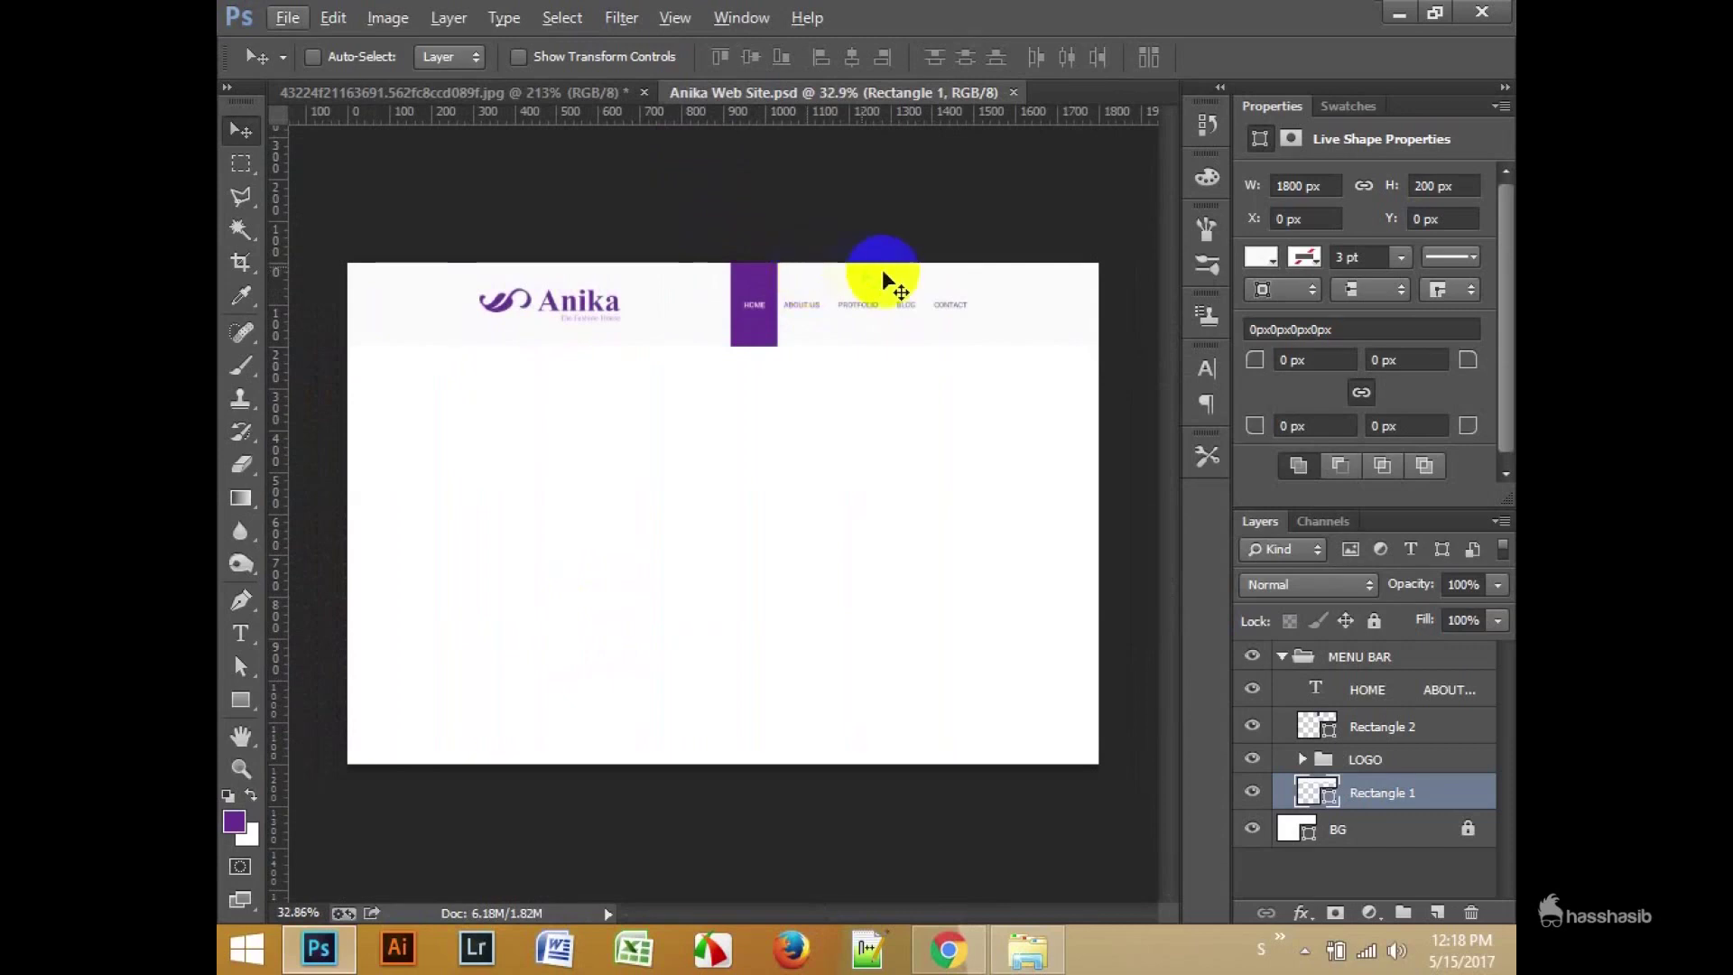
Step: Group the menu text as TEXT, rename the purple block HOBER SHAPE, and move LOGO to the top
left_click(542, 93)
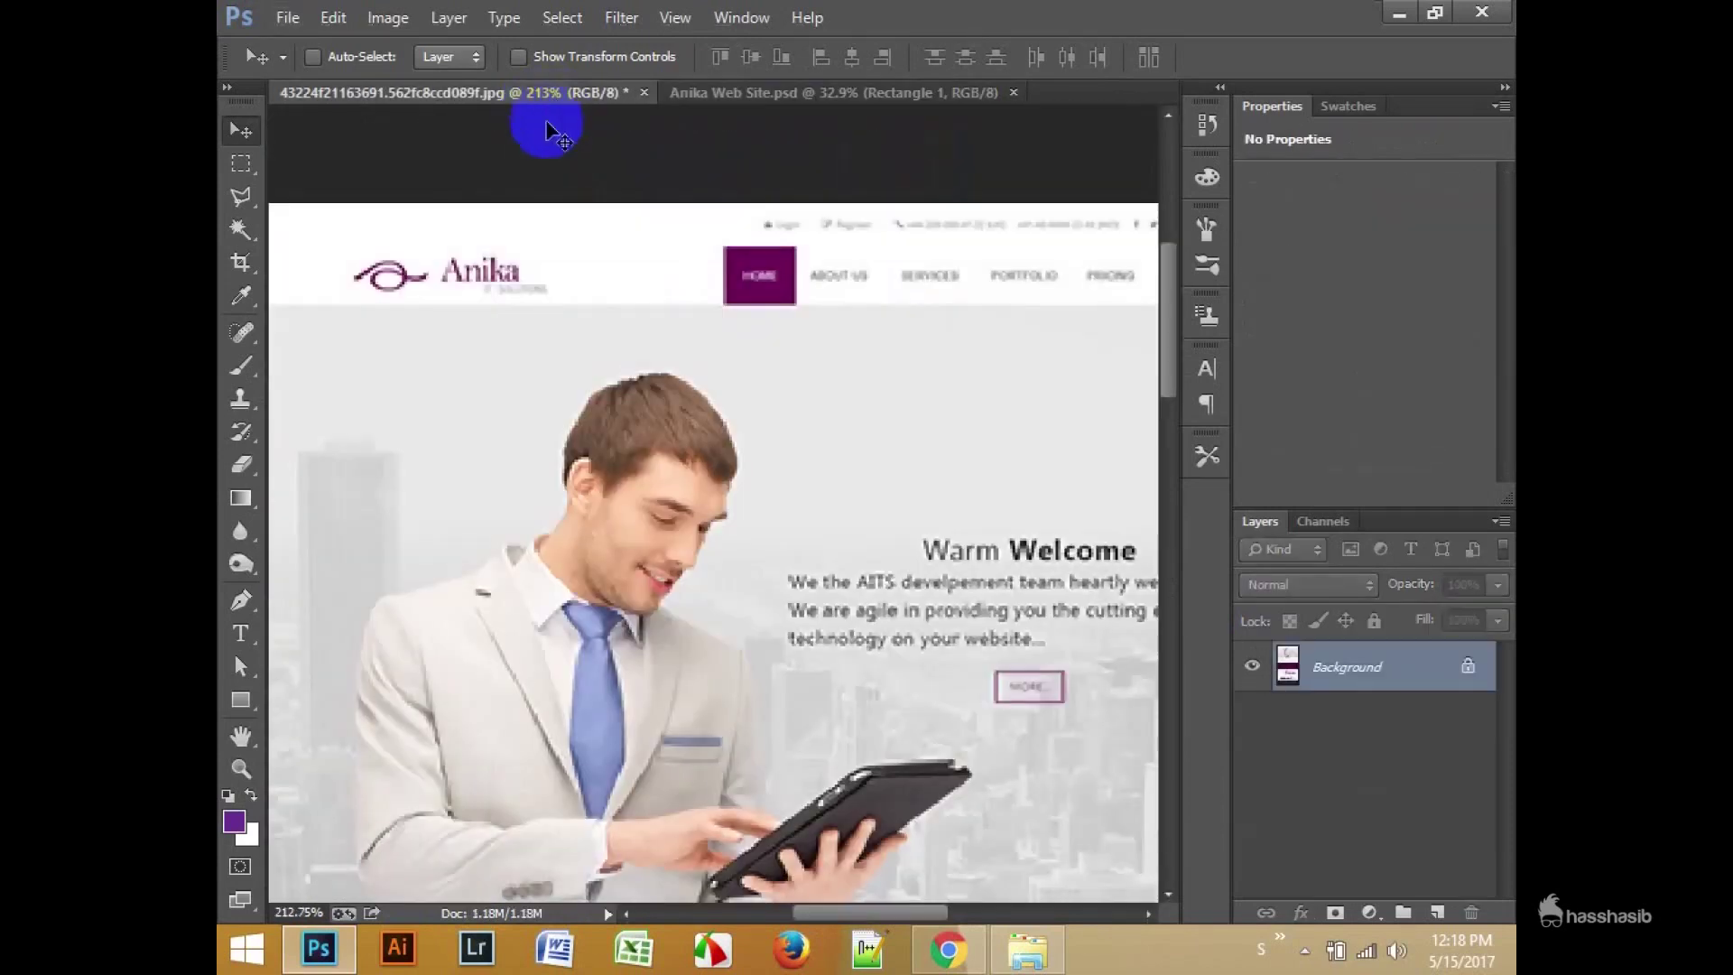
key("ctrl+Tab")
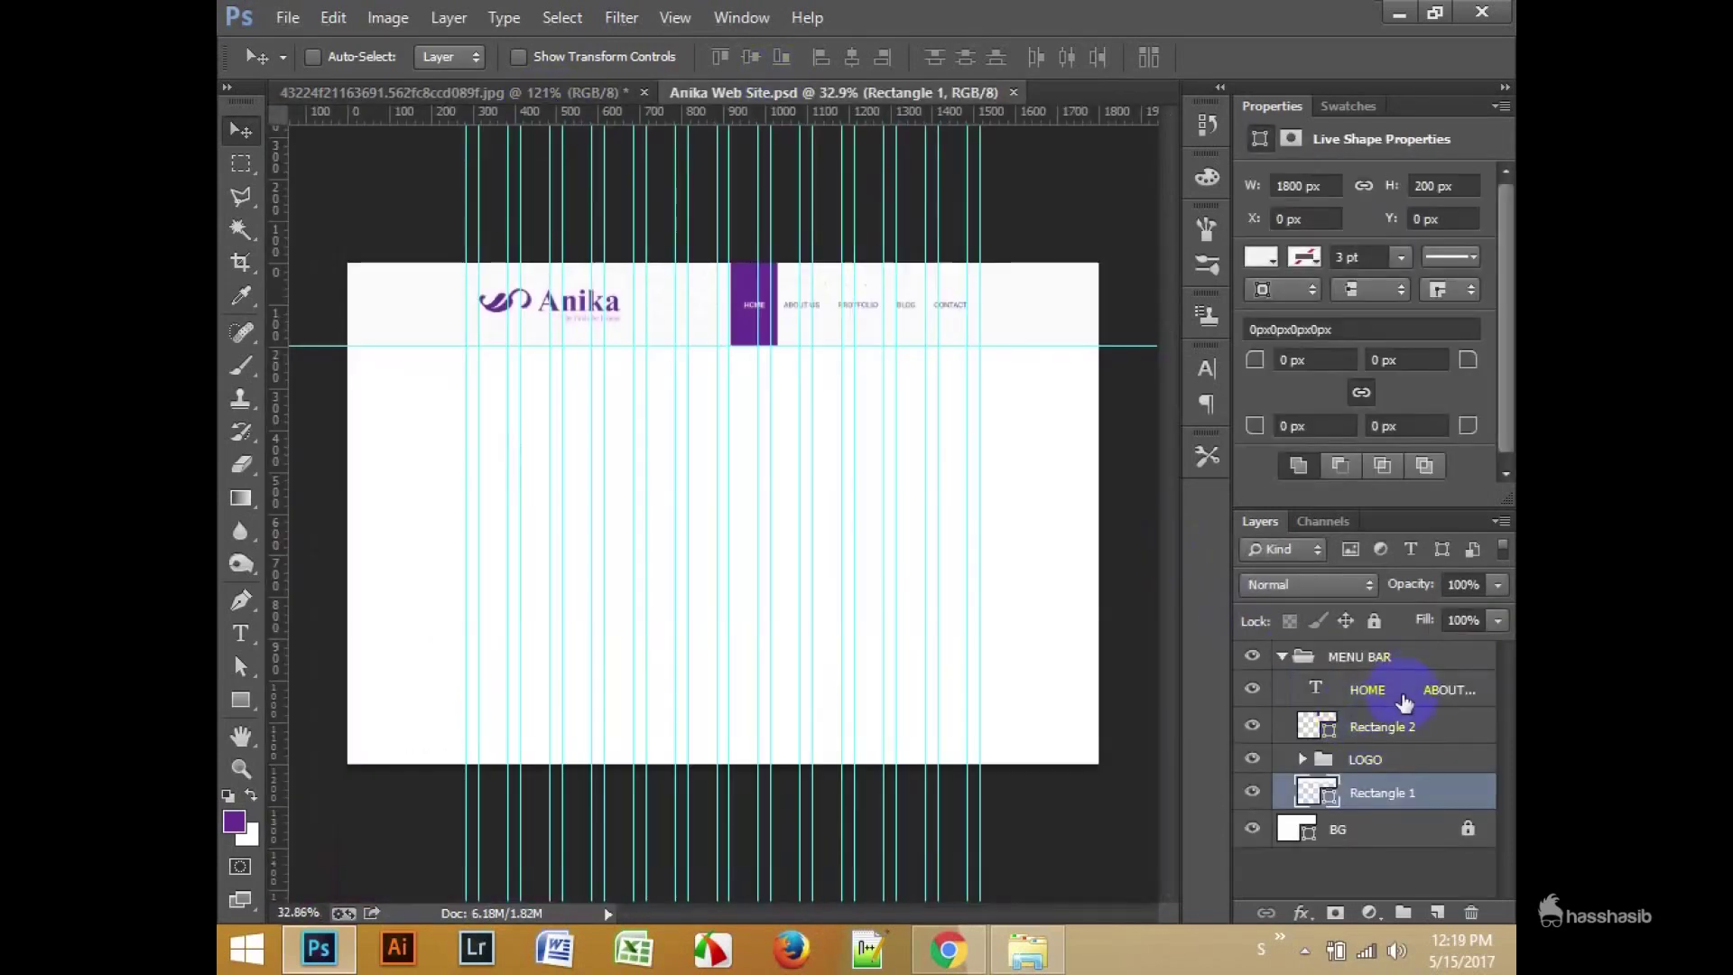
left_click(1409, 689)
key("ctrl+g")
type("TEXT")
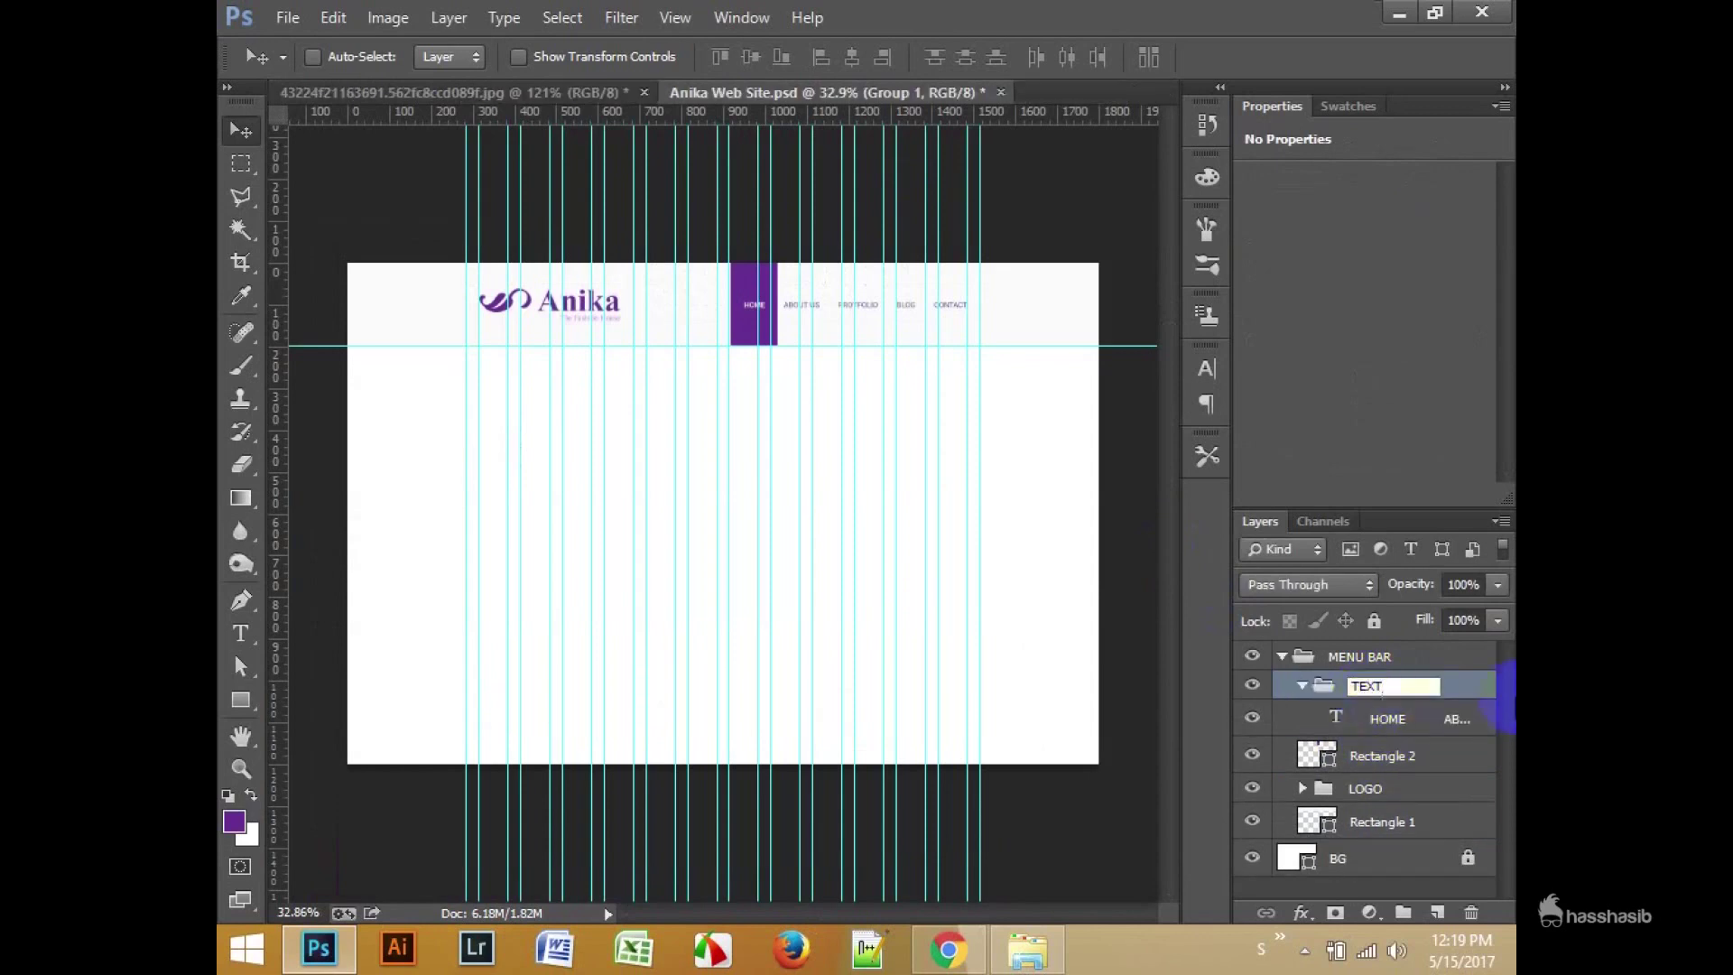
key("Return")
left_click(1302, 686)
double_click(1386, 719)
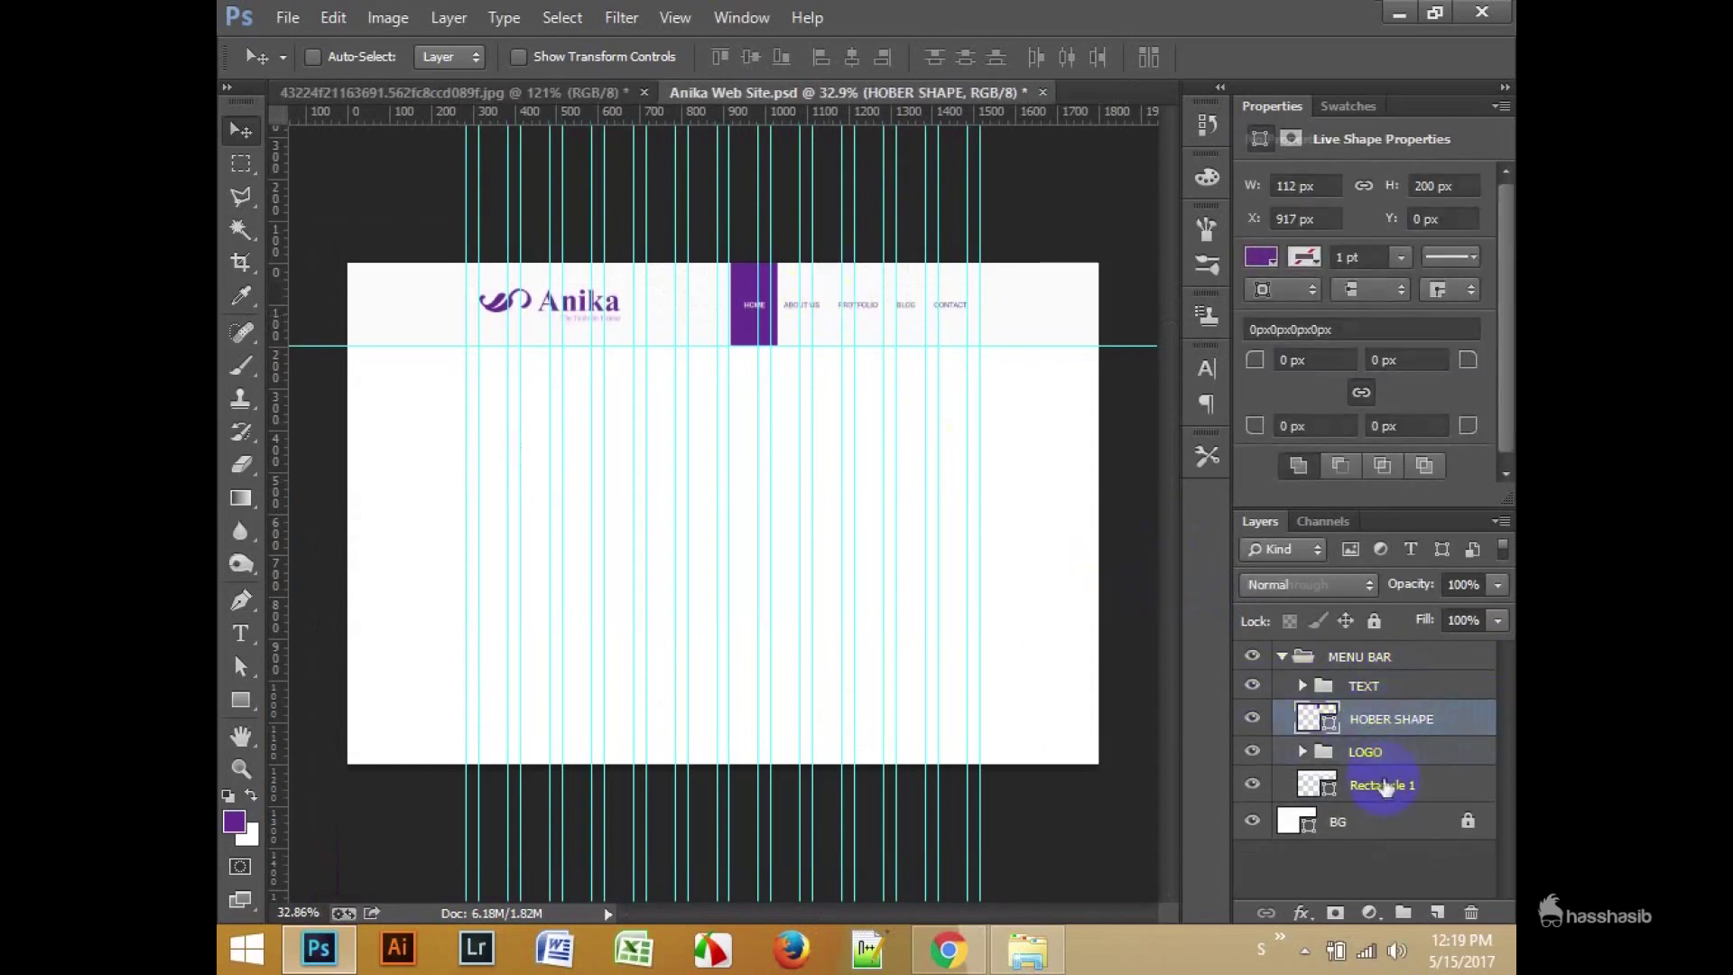
left_click_drag(1365, 751, 1354, 675)
left_click(1374, 745)
Step: Ungroup the TEXT group and rename the menu text layer itself to TEXT
left_click(1282, 657)
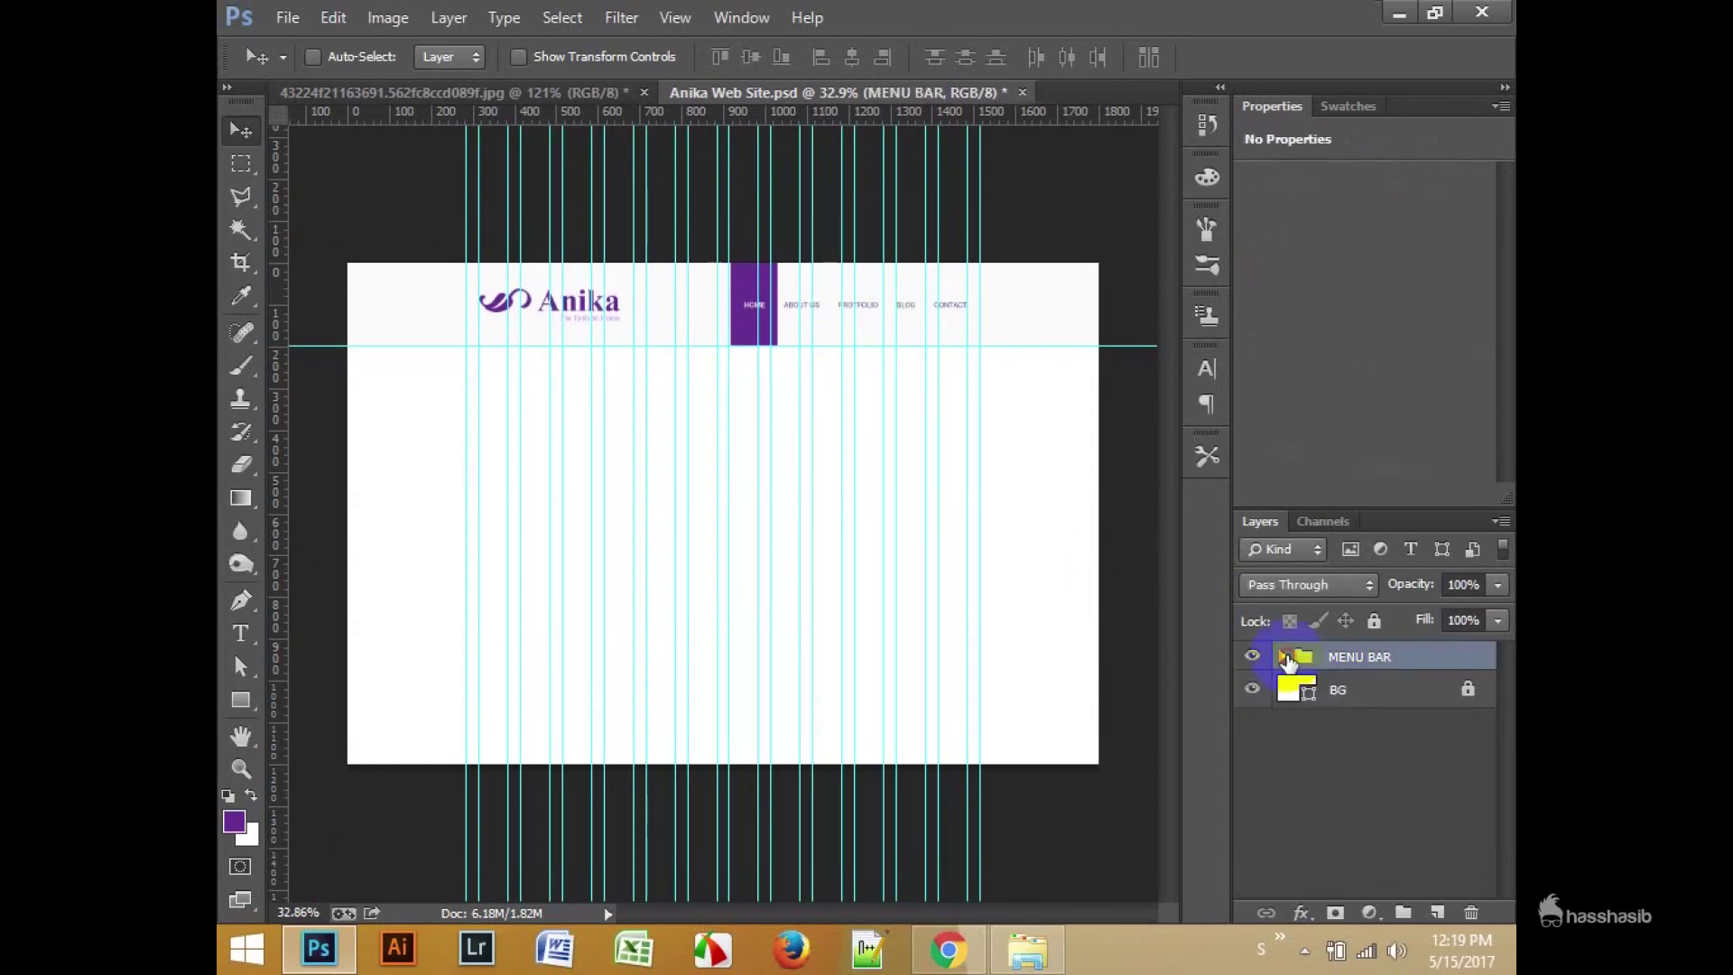
left_click(830, 291, "ctrl")
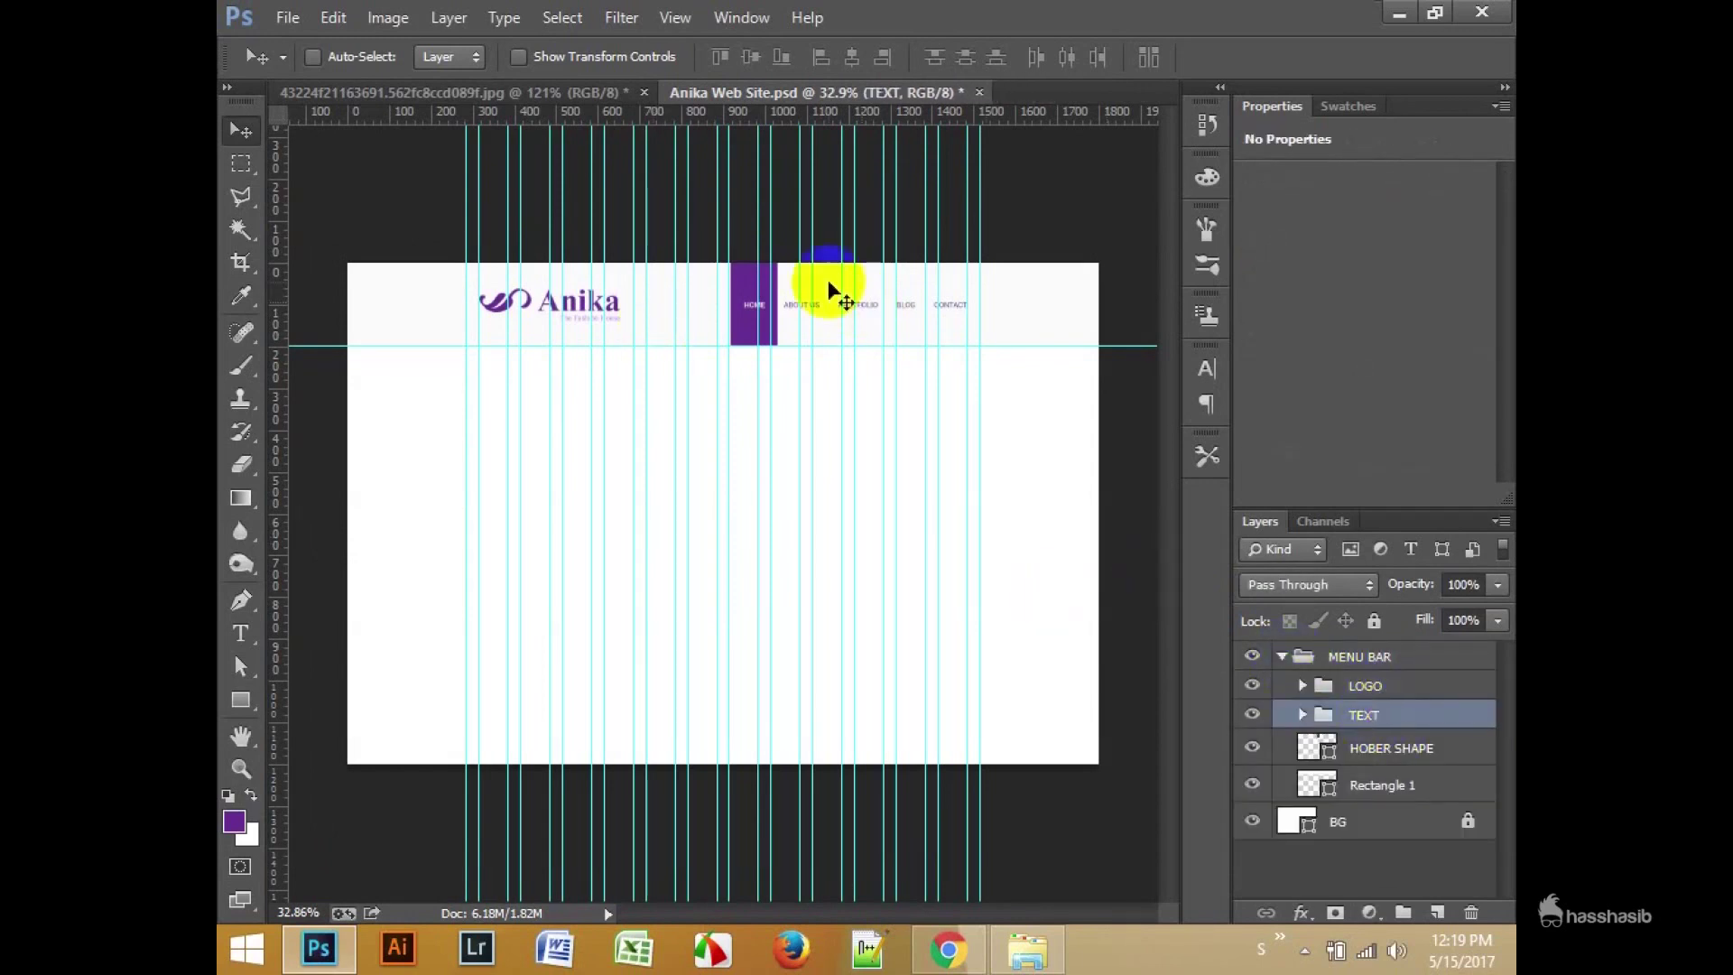
left_click(1302, 714)
left_click(1381, 745)
key("ctrl+shift+g")
double_click(1379, 718)
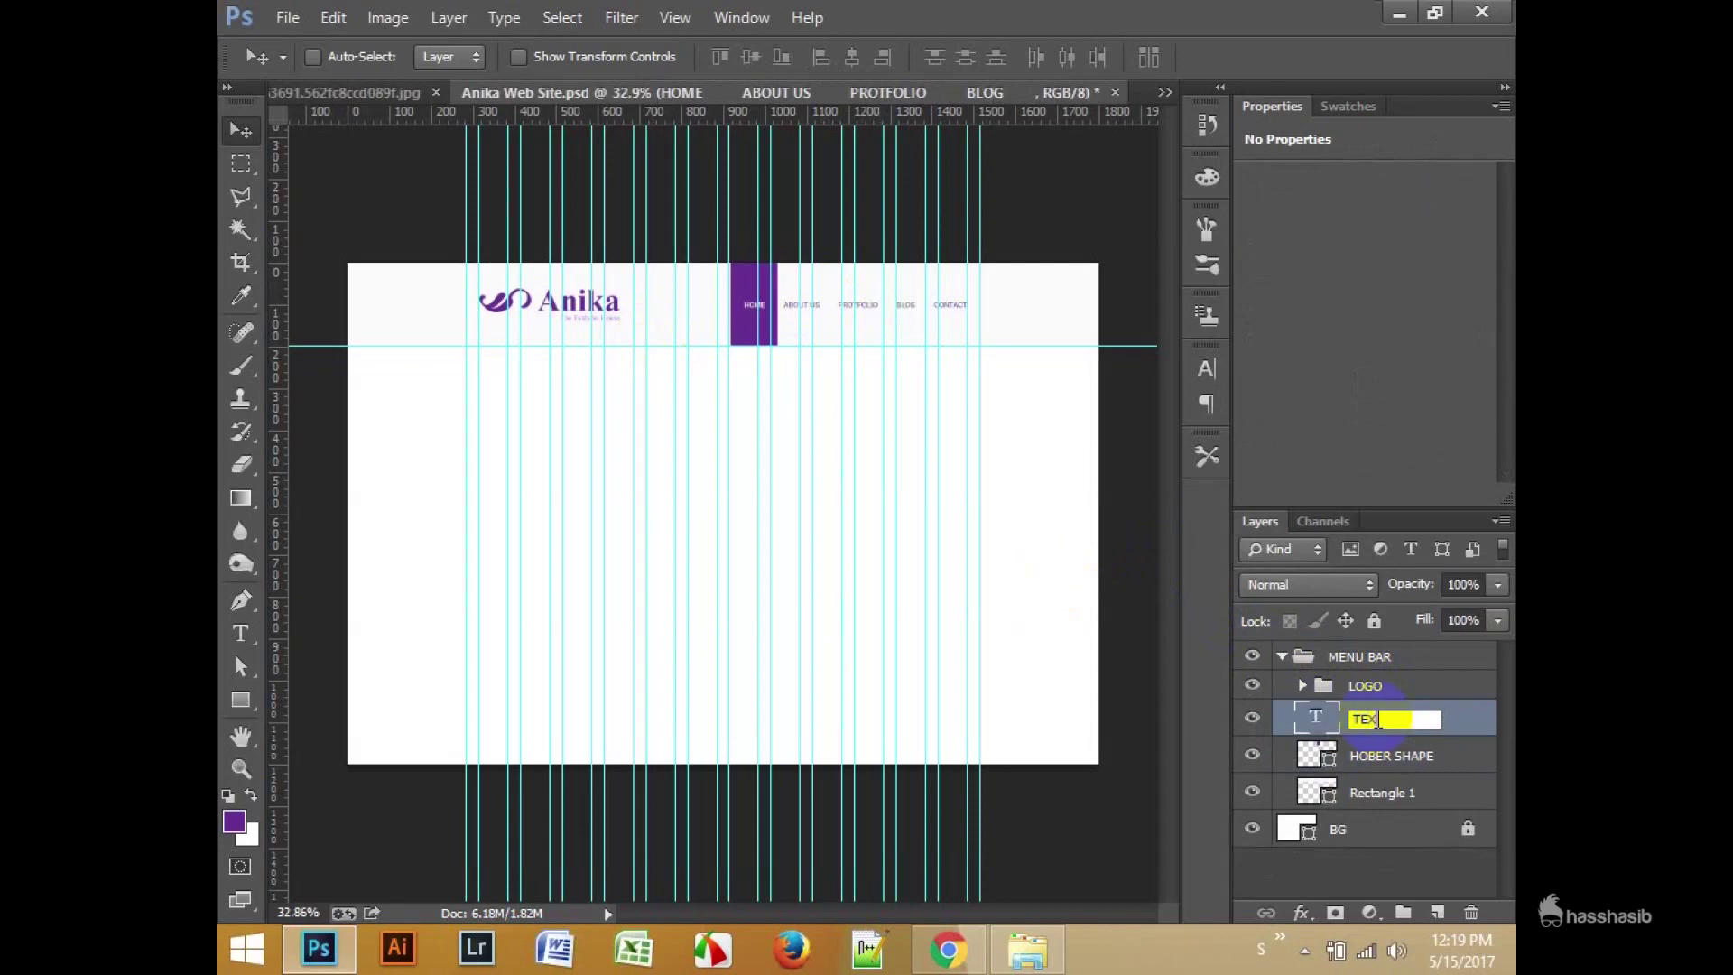
key("Return")
left_click(1282, 657)
left_click(1337, 688)
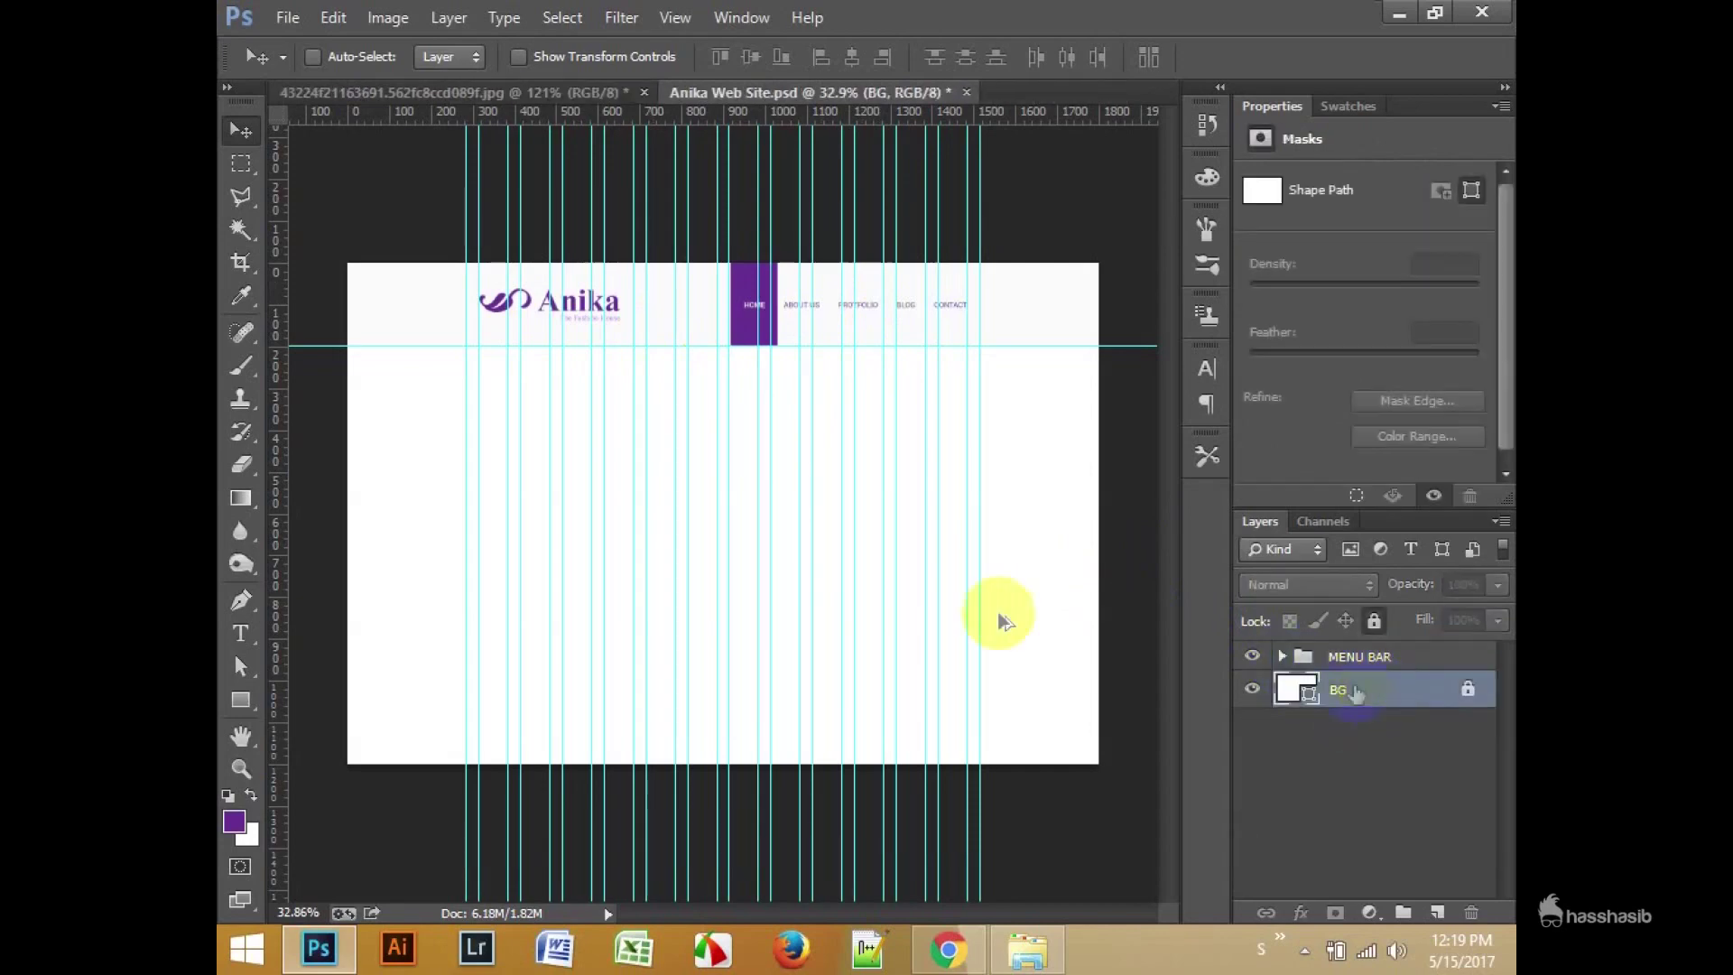
Step: Draw an 1800×800 px rectangle for the hero area
key("ctrl+Tab")
left_click_drag(575, 278, 758, 591)
key("ctrl+Tab")
left_click(240, 699)
left_click(406, 554)
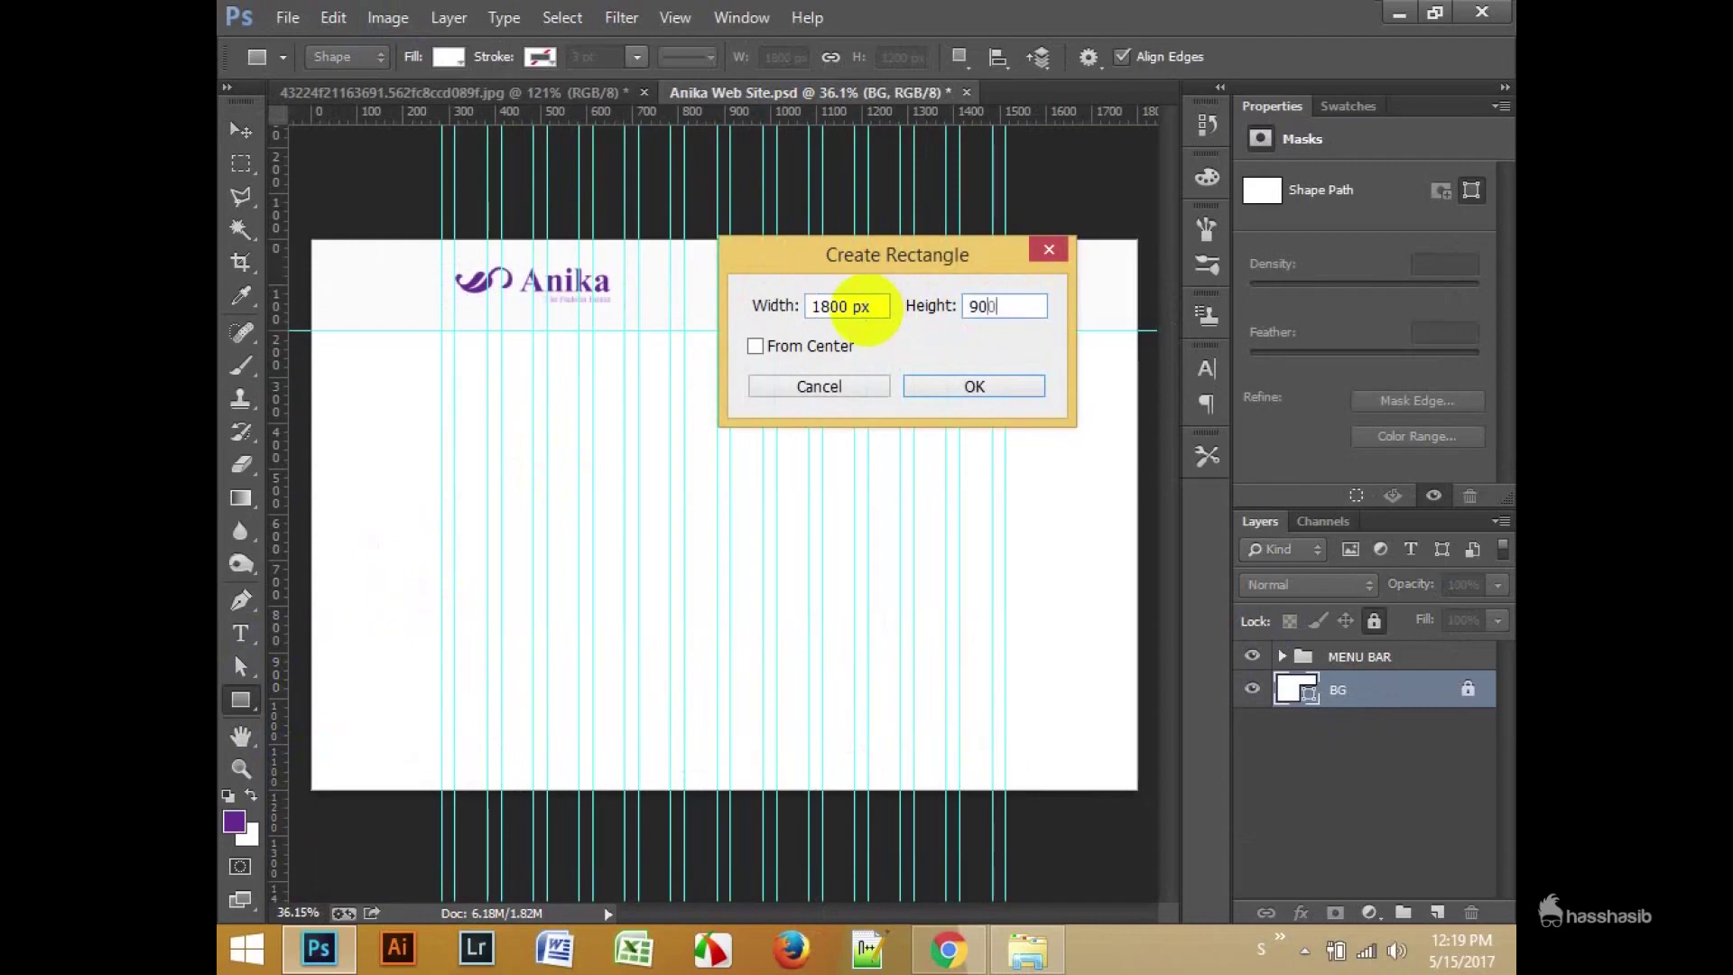
left_click(974, 386)
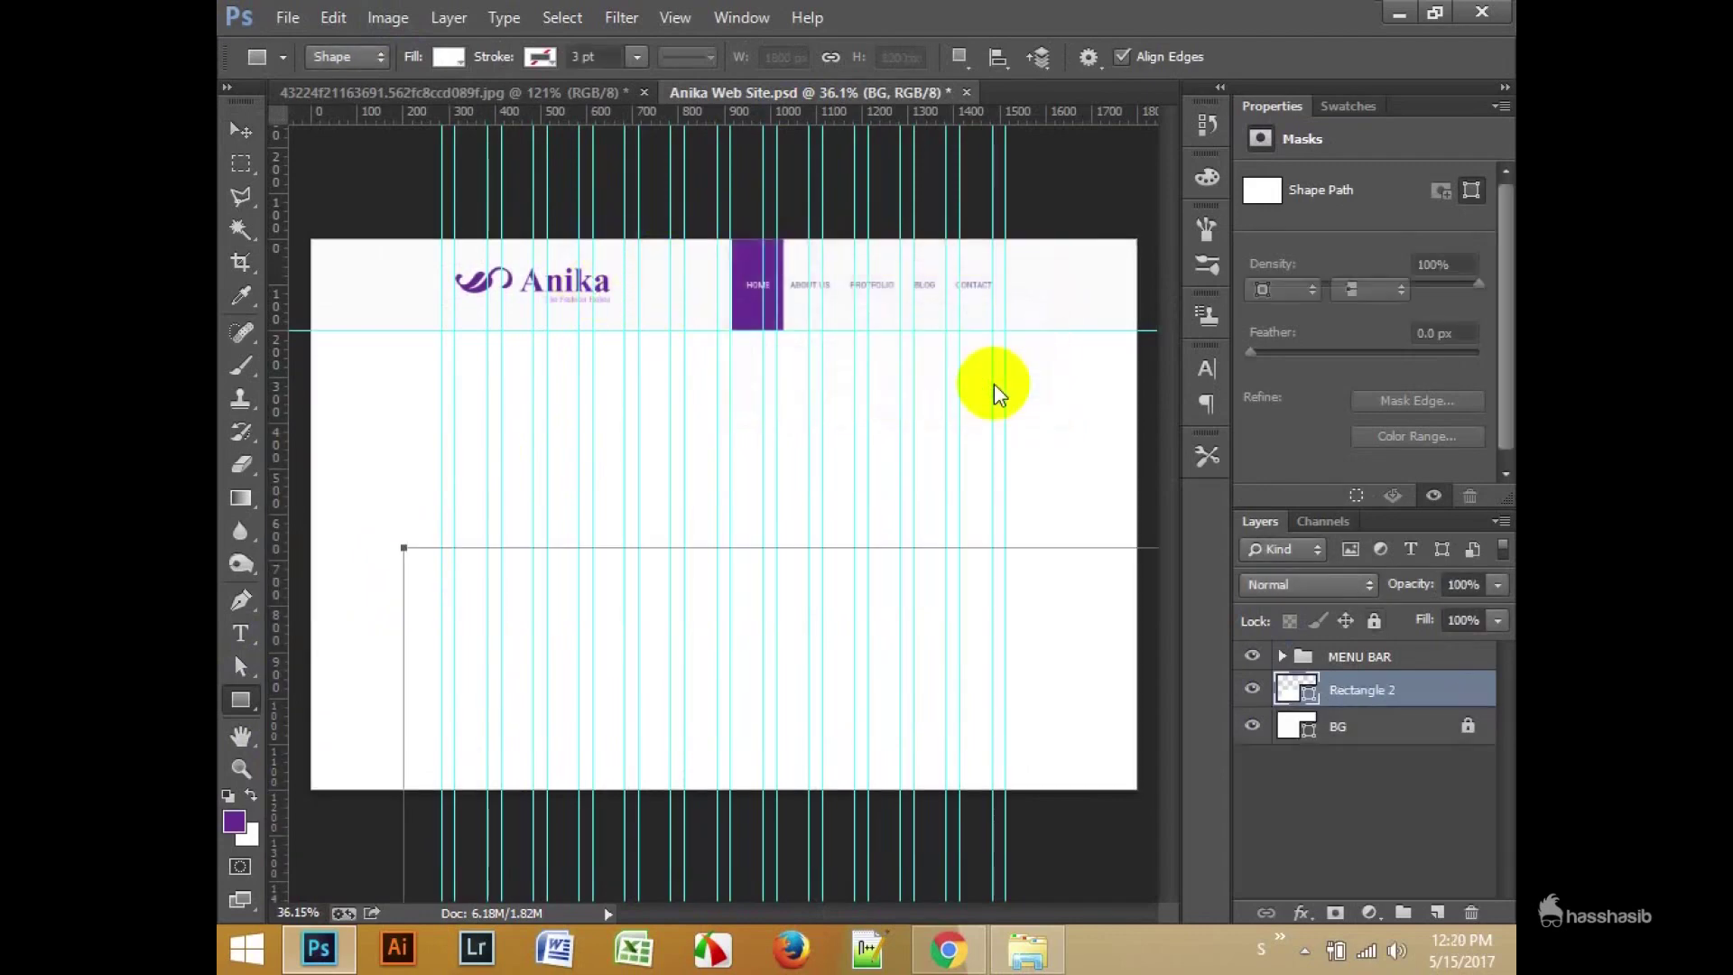
key("v")
double_click(1295, 689)
left_click(1387, 168)
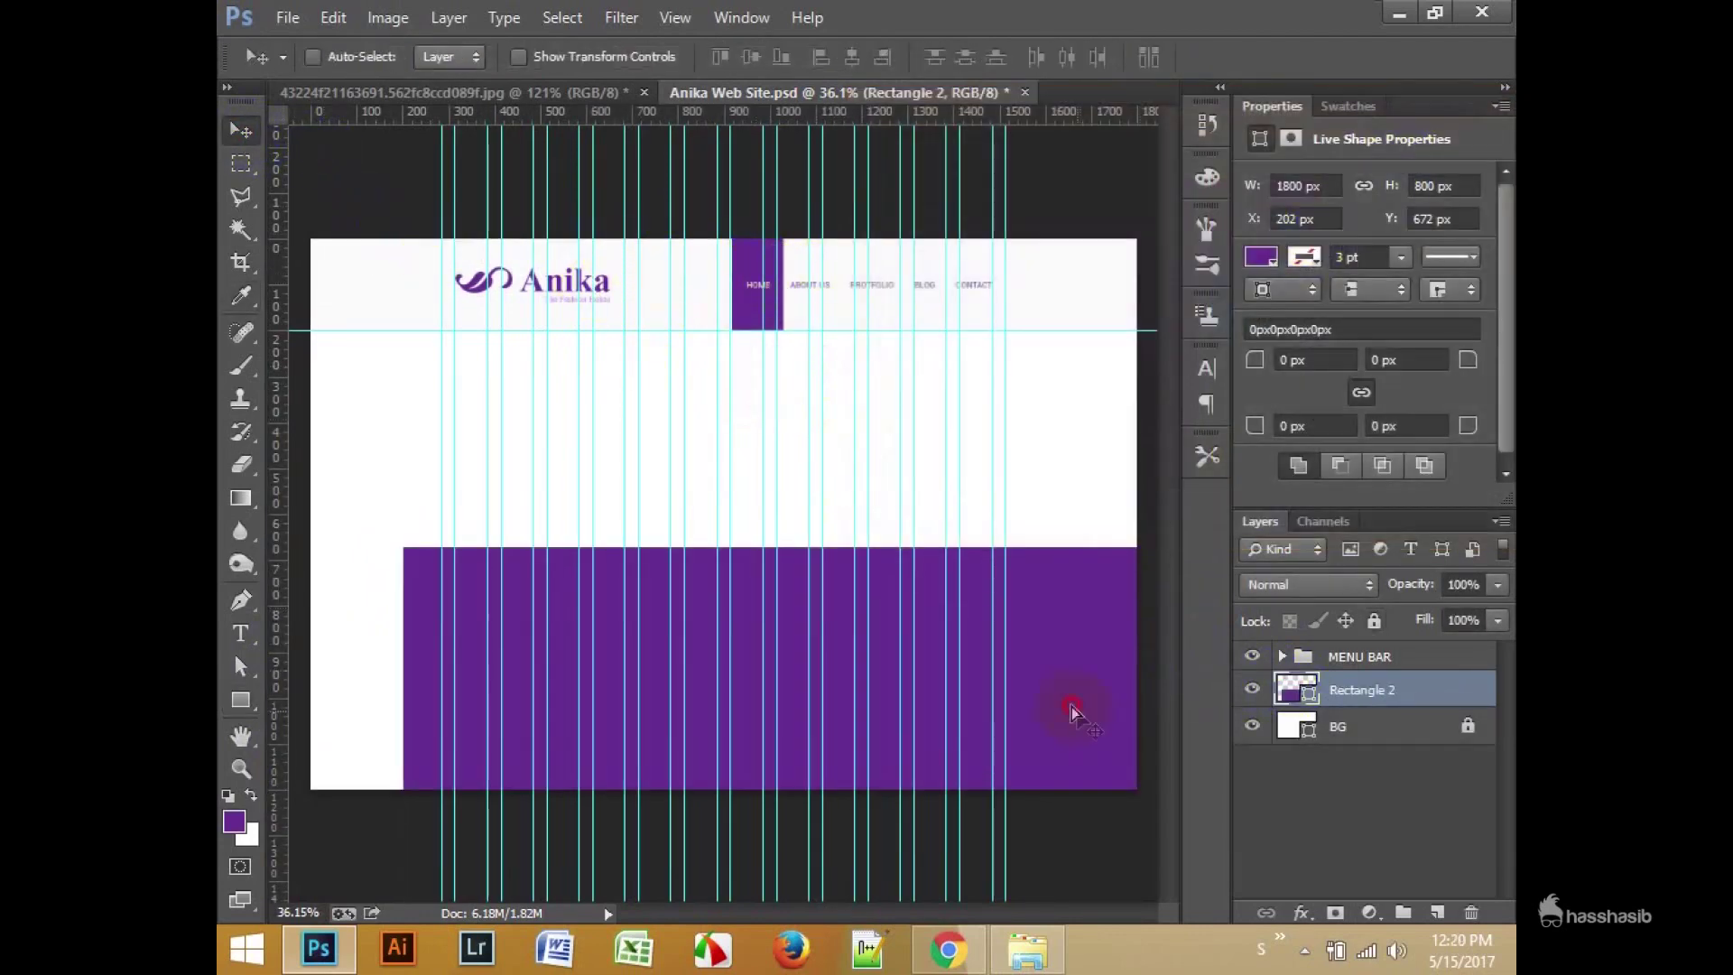
Step: Move the rectangle up to Y 200, just beneath the menu bar
left_click_drag(1072, 708, 984, 516)
key("ctrl+t")
key("Return")
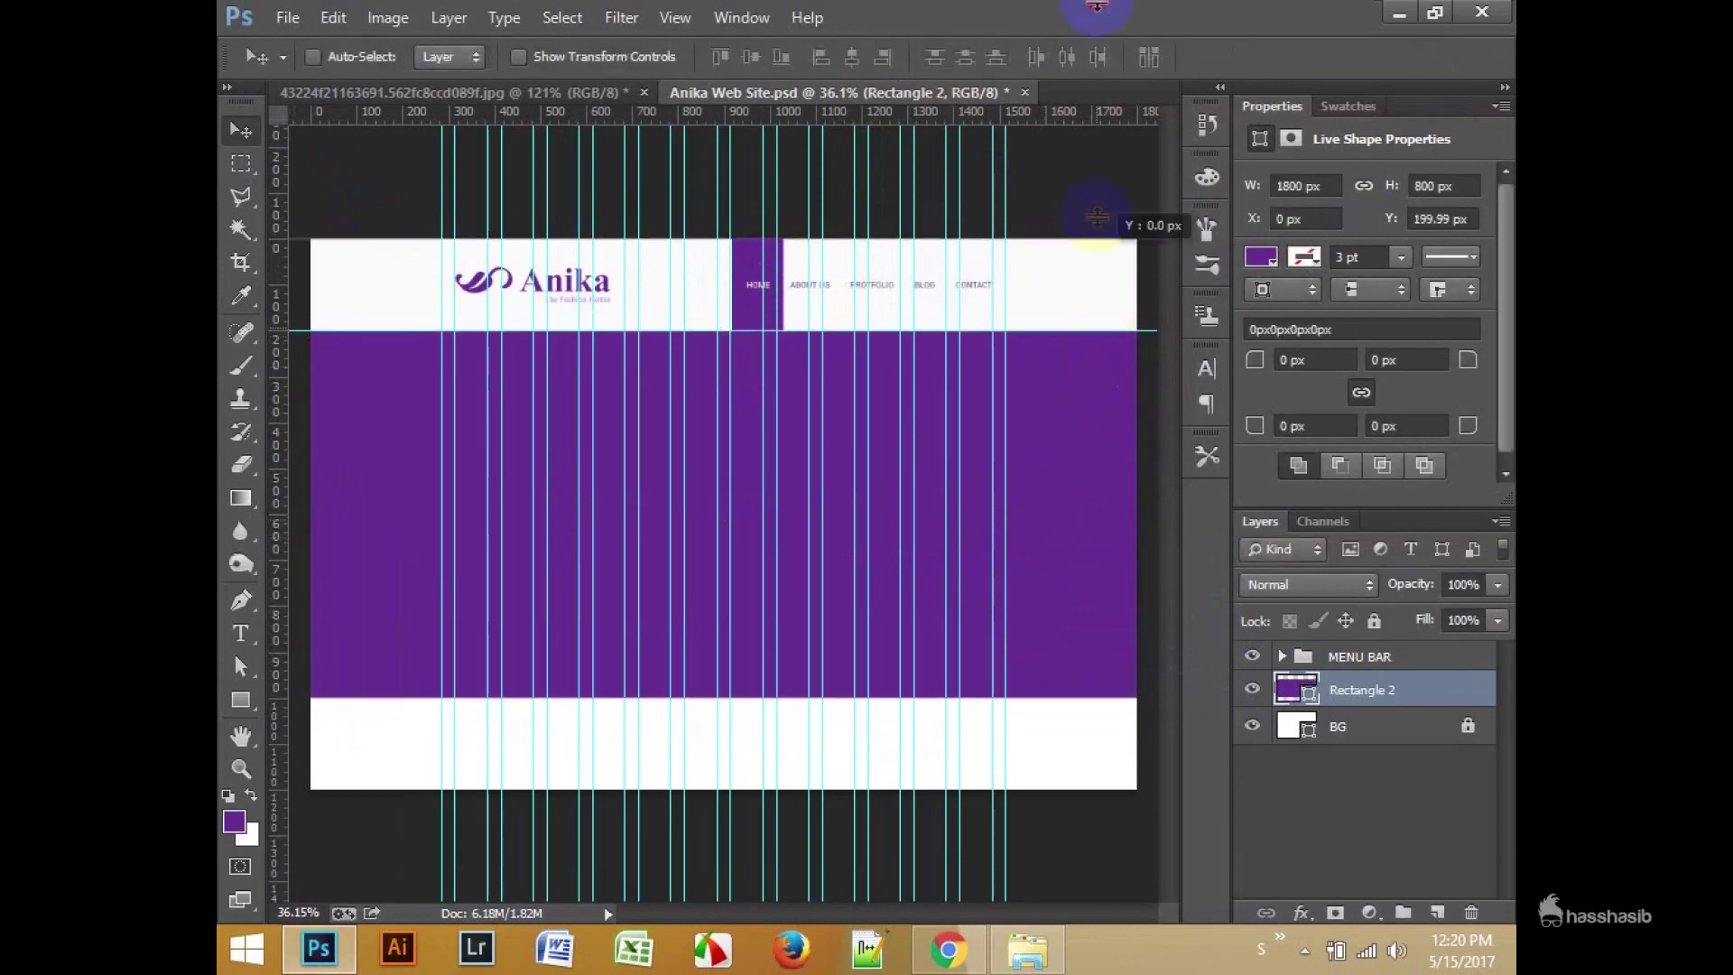
key("ctrl+0")
Step: Change the hero rectangle's fill to light grey #eaeaea
double_click(1295, 689)
left_click(944, 340)
left_click(975, 186)
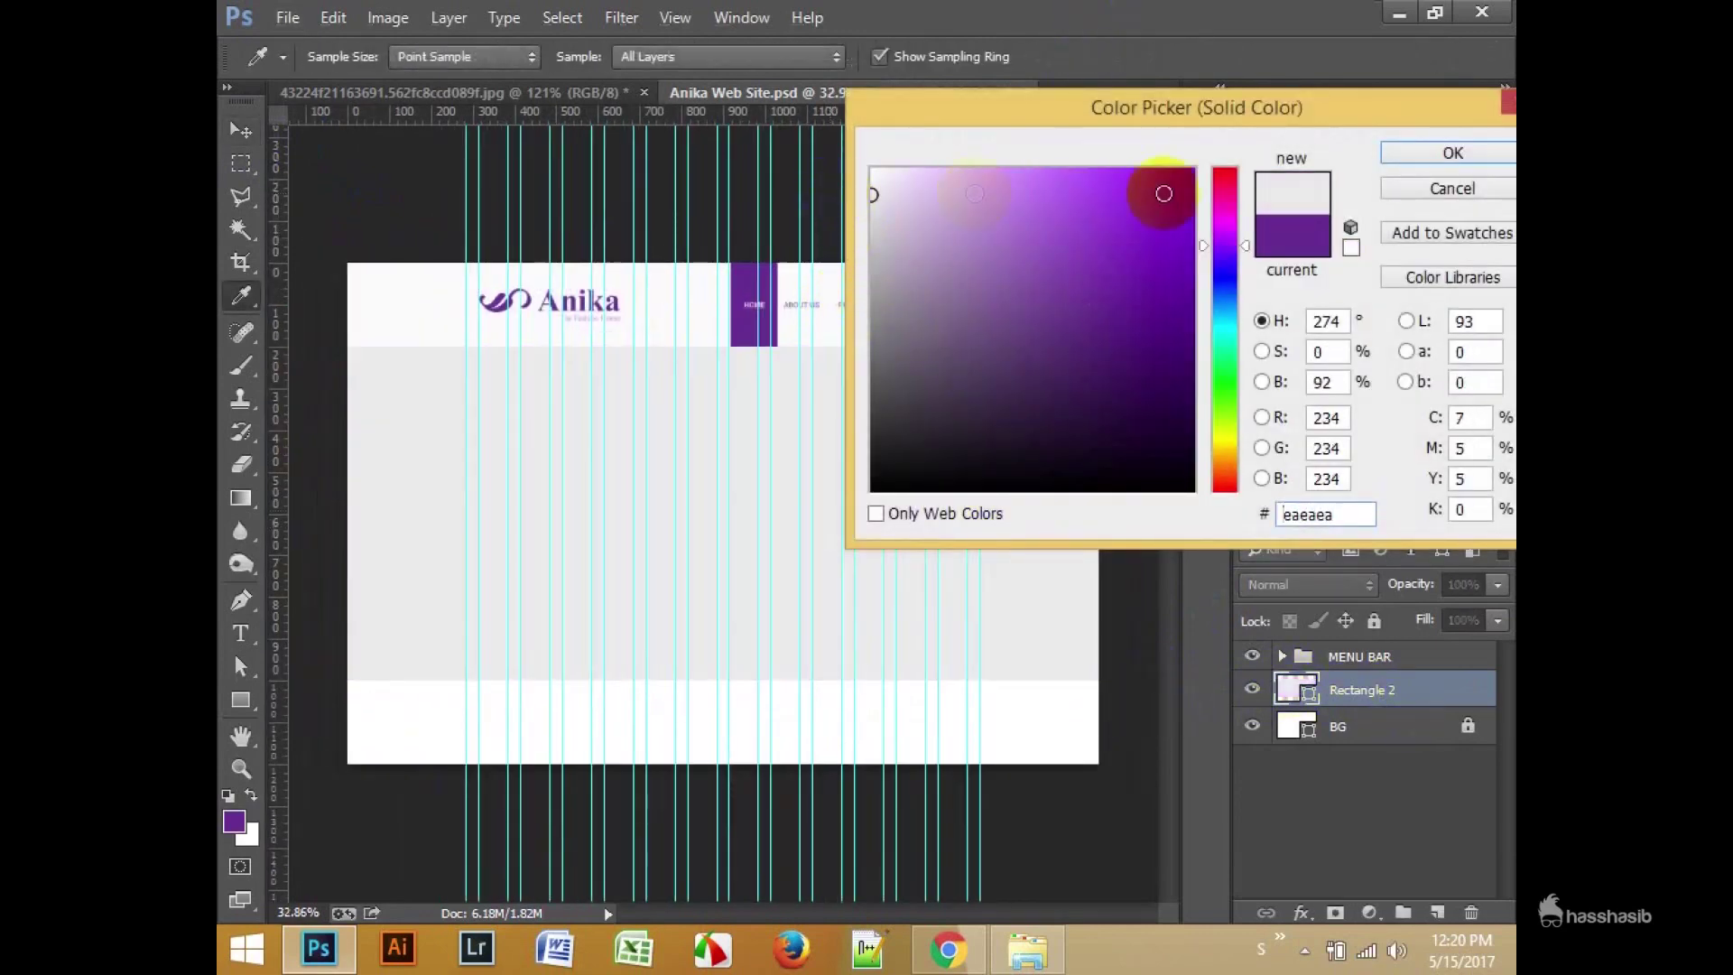
key("Return")
scroll(866, 550, "down", 1)
scroll(849, 566, "up", 1)
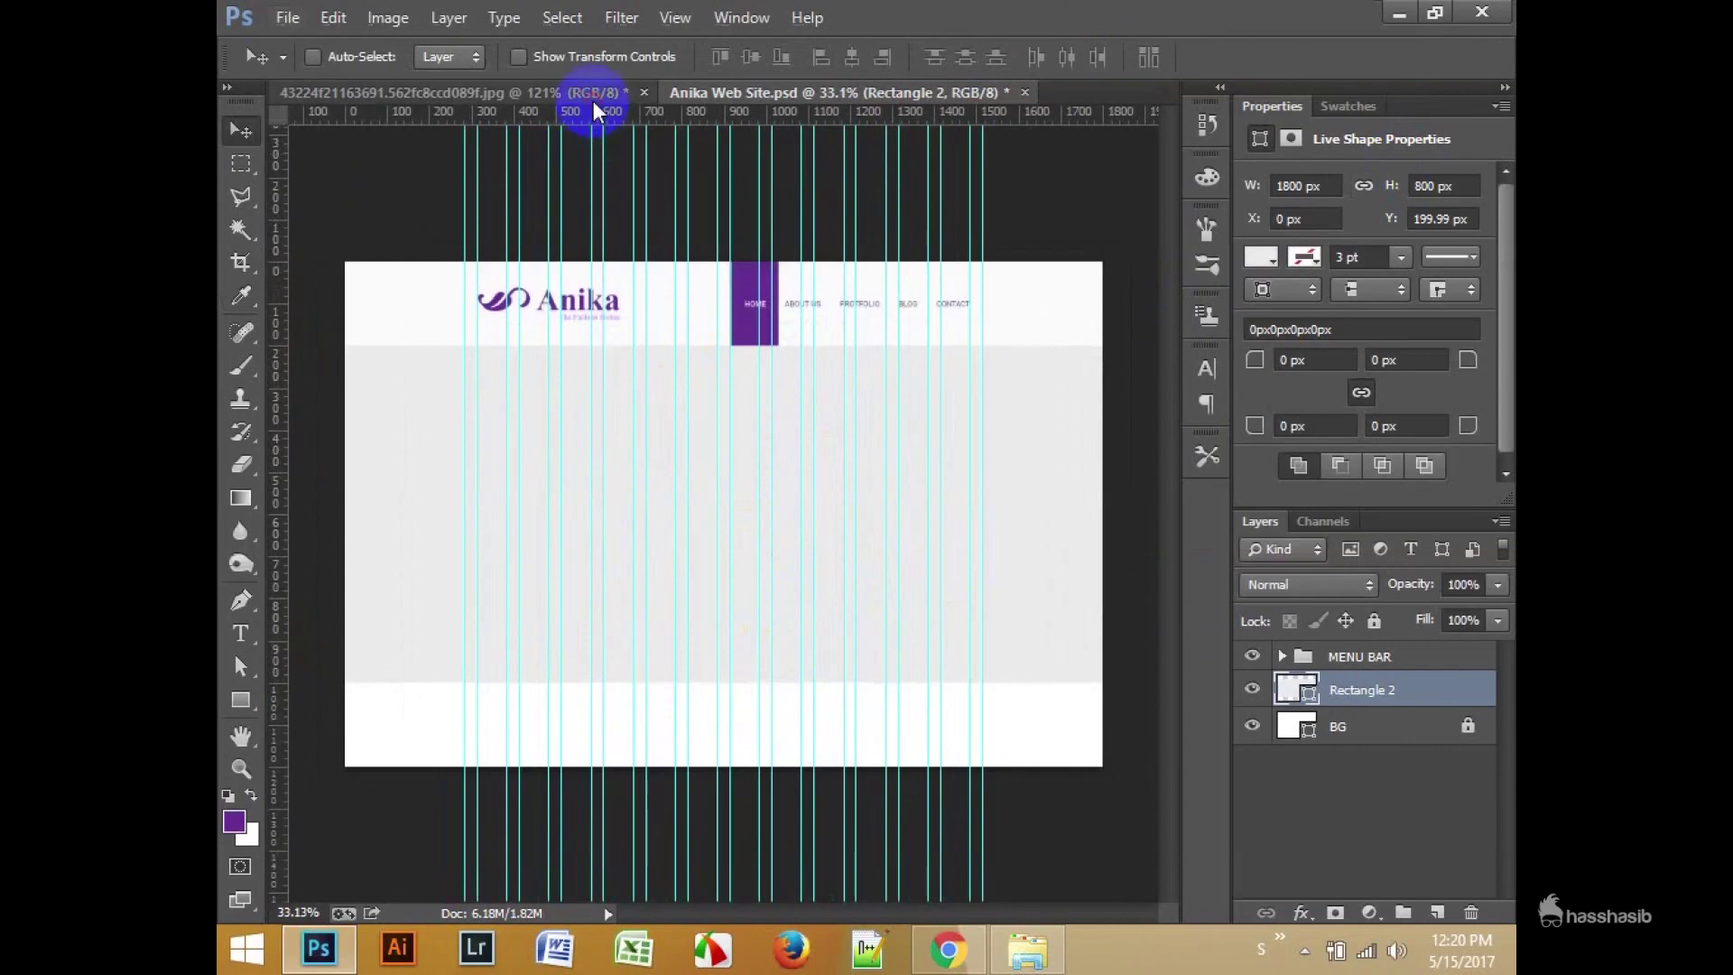
left_click(593, 94)
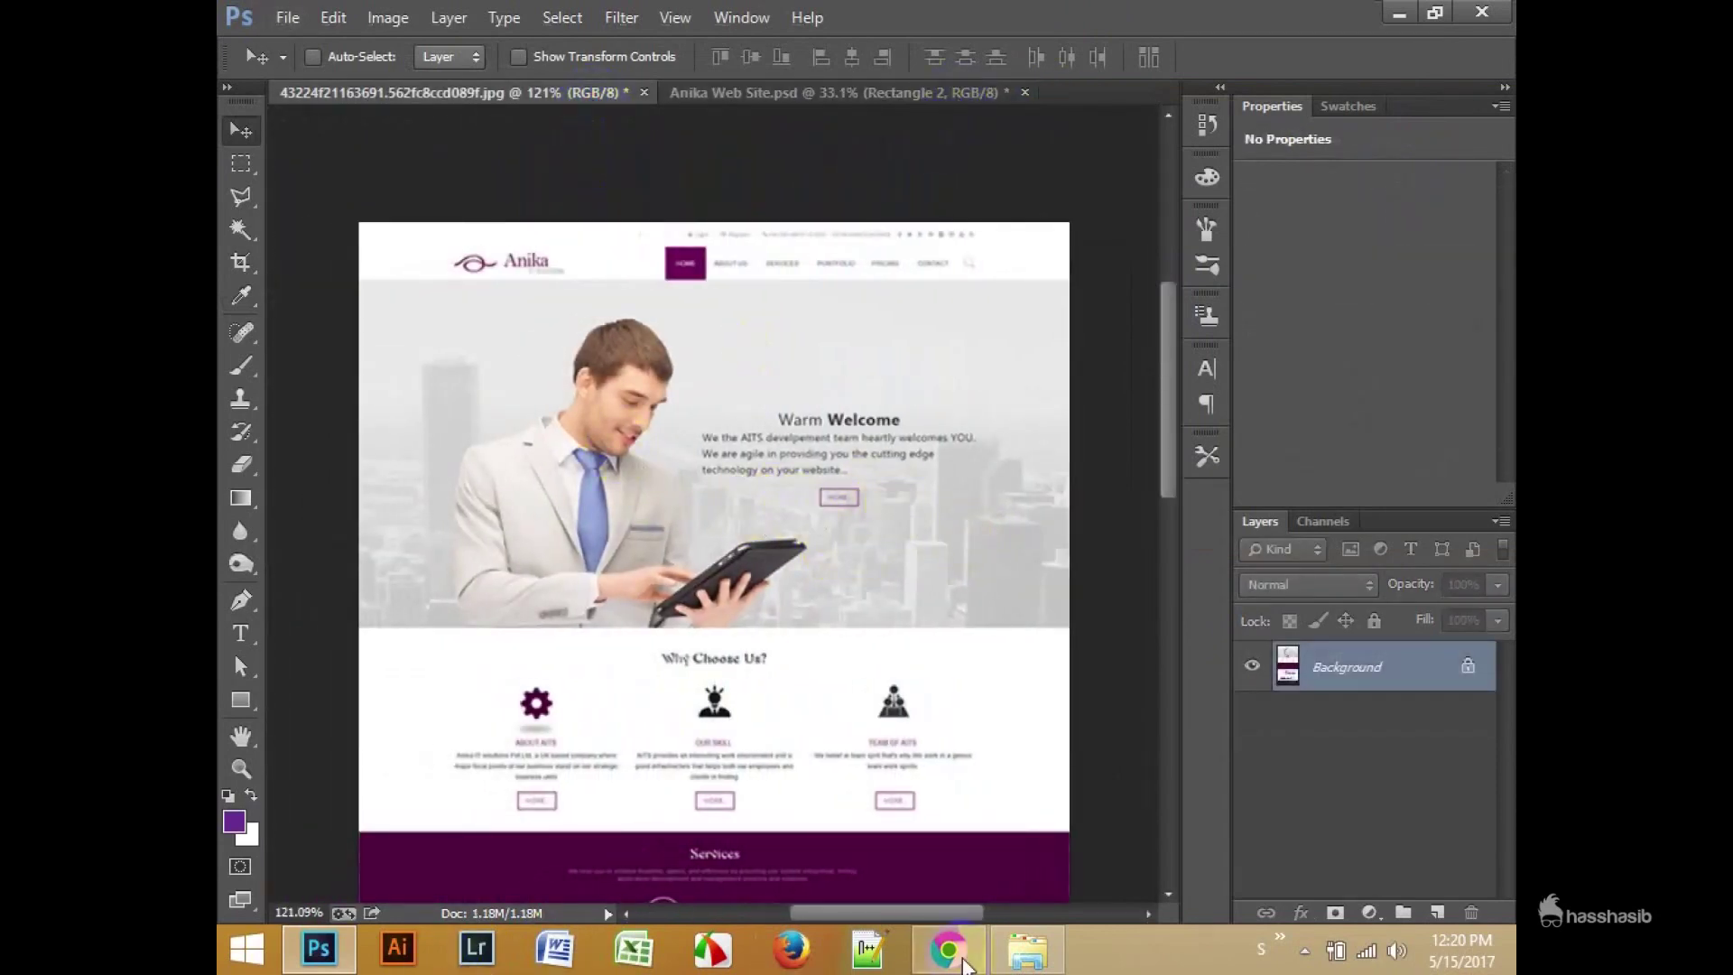
Step: Search Google Images for 'building image' in a new browser tab
left_click(948, 948)
left_click(994, 35)
type("bulding inm")
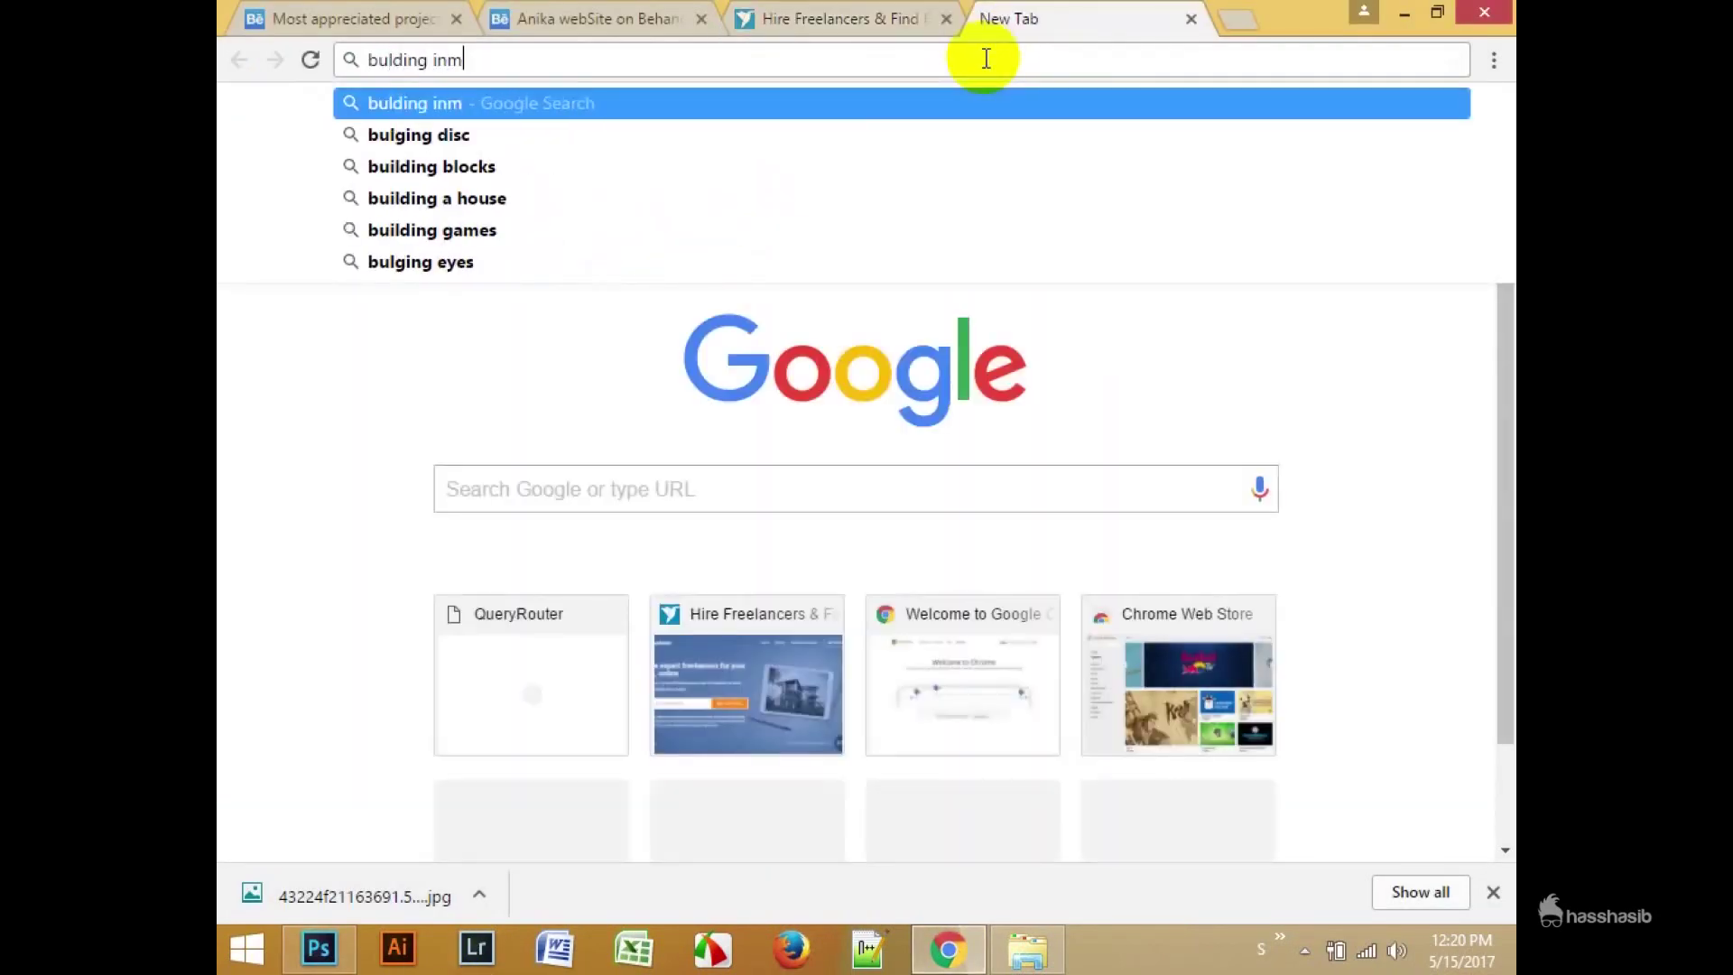
type("ag")
key("Return")
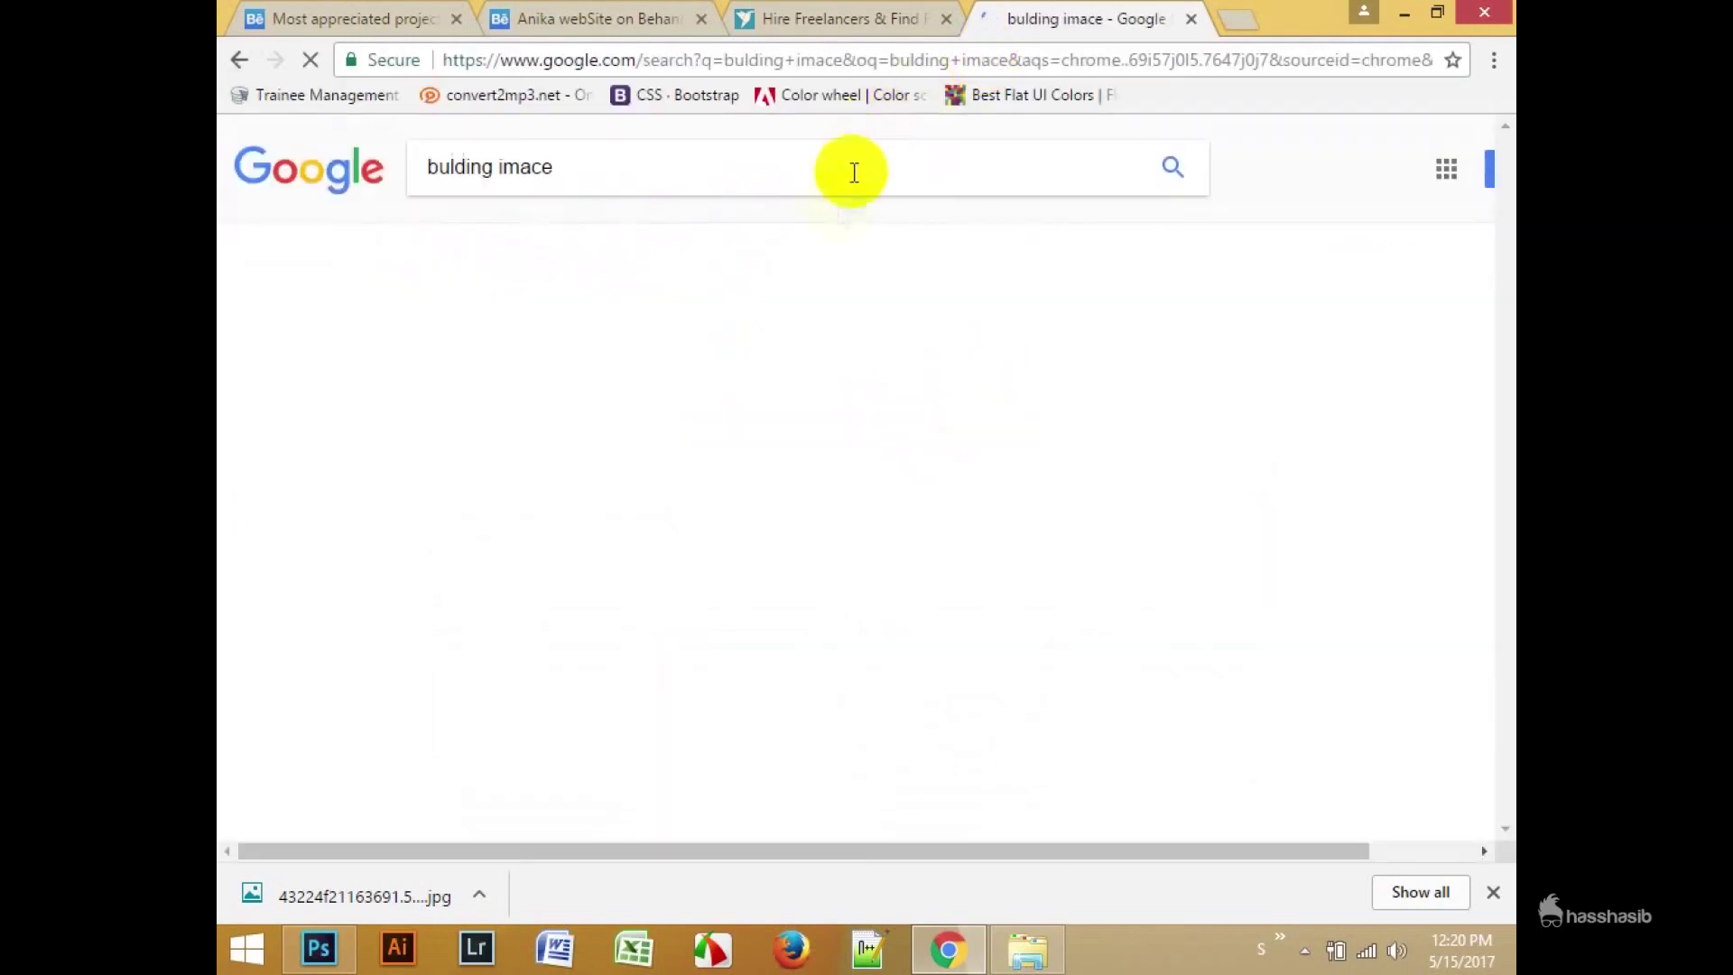
left_click(739, 351)
scroll(1316, 584, "down", 2)
scroll(952, 472, "down", 1)
Step: Open the Pexels New York skyline photo and save the image to the computer
left_click(945, 471)
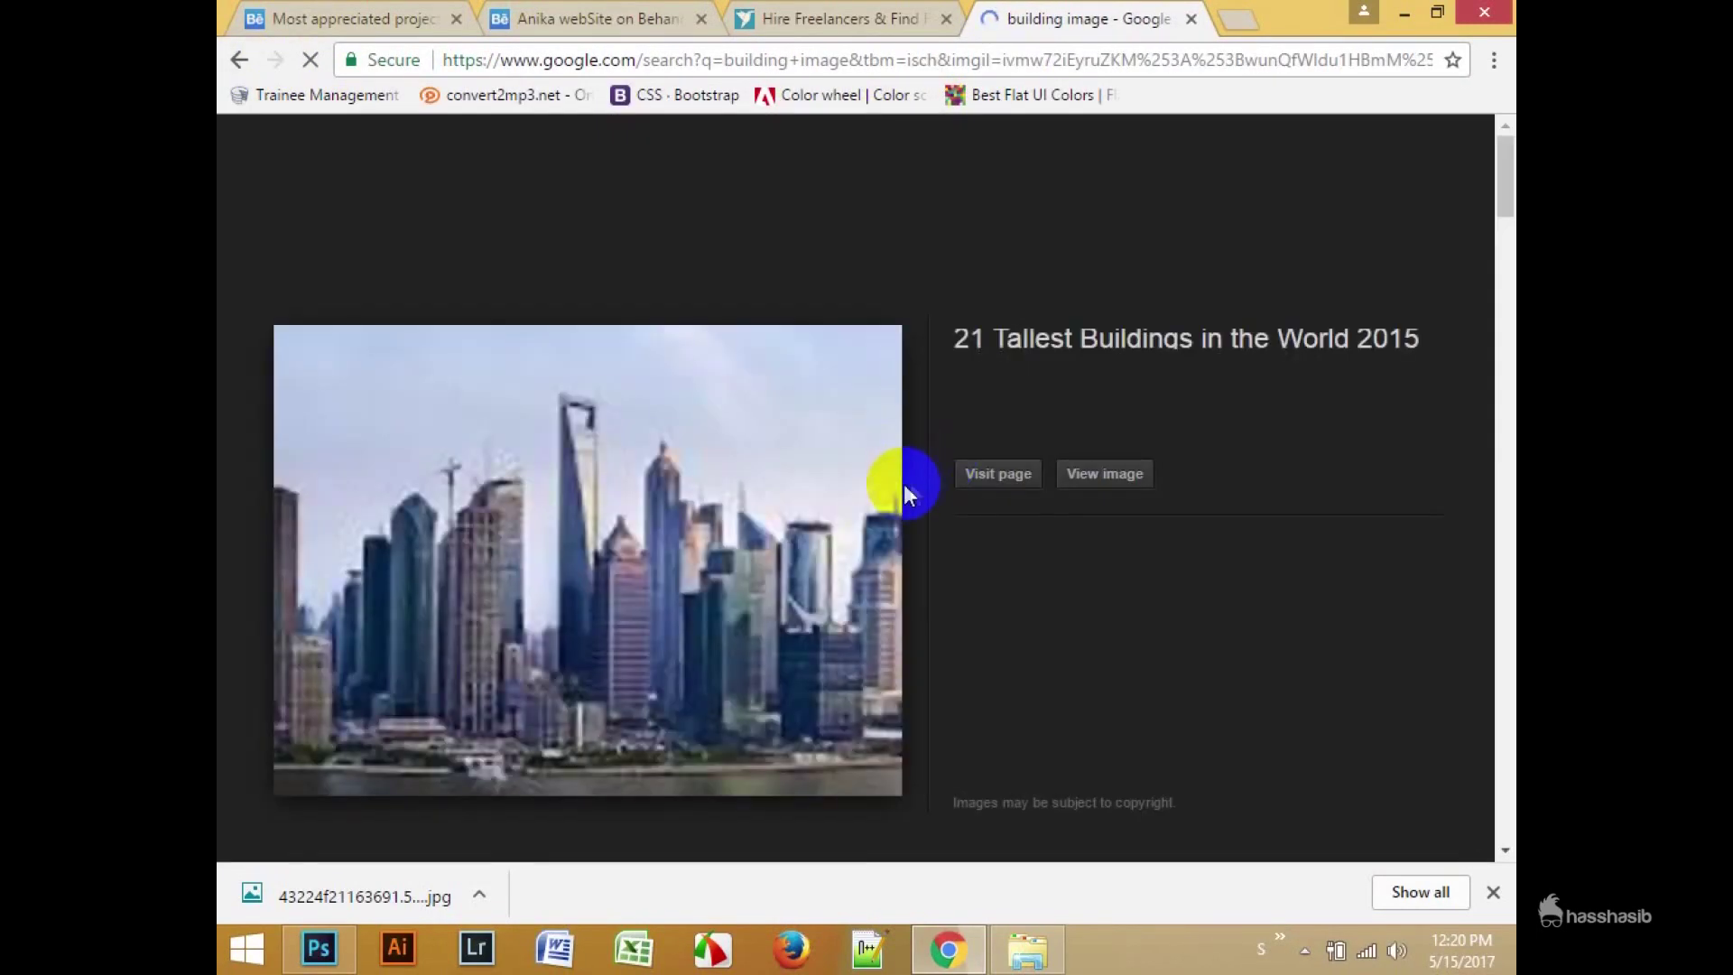
scroll(967, 534, "down", 3)
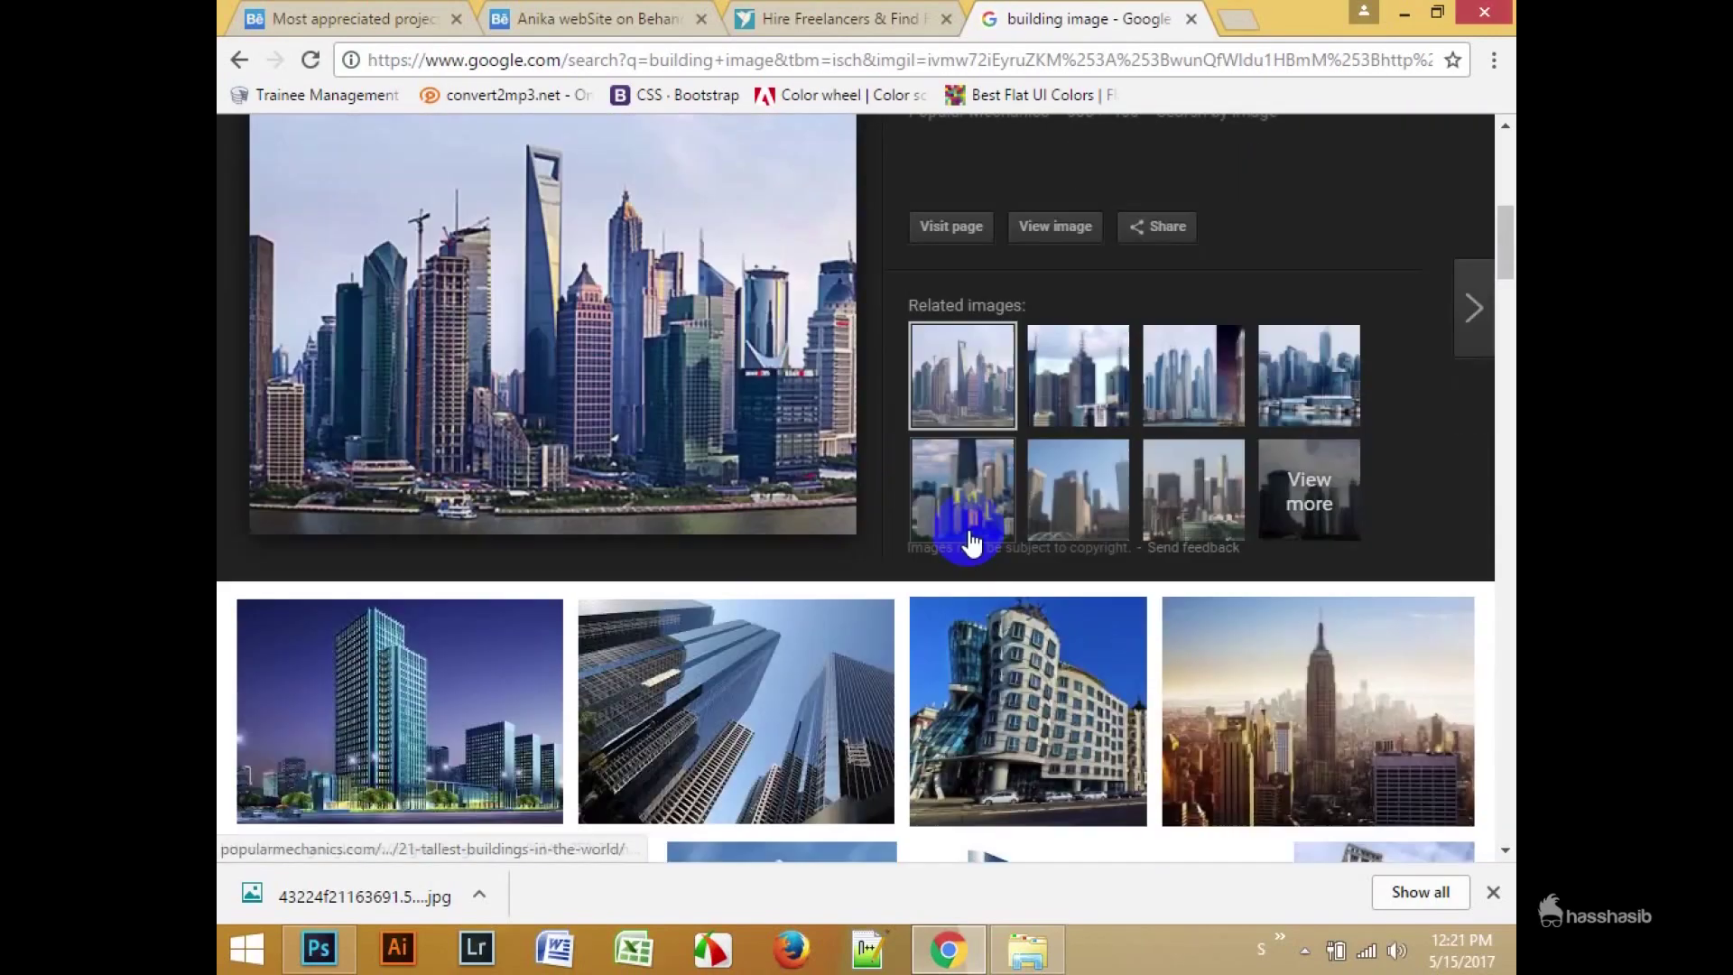
scroll(986, 530, "down", 5)
left_click(483, 476)
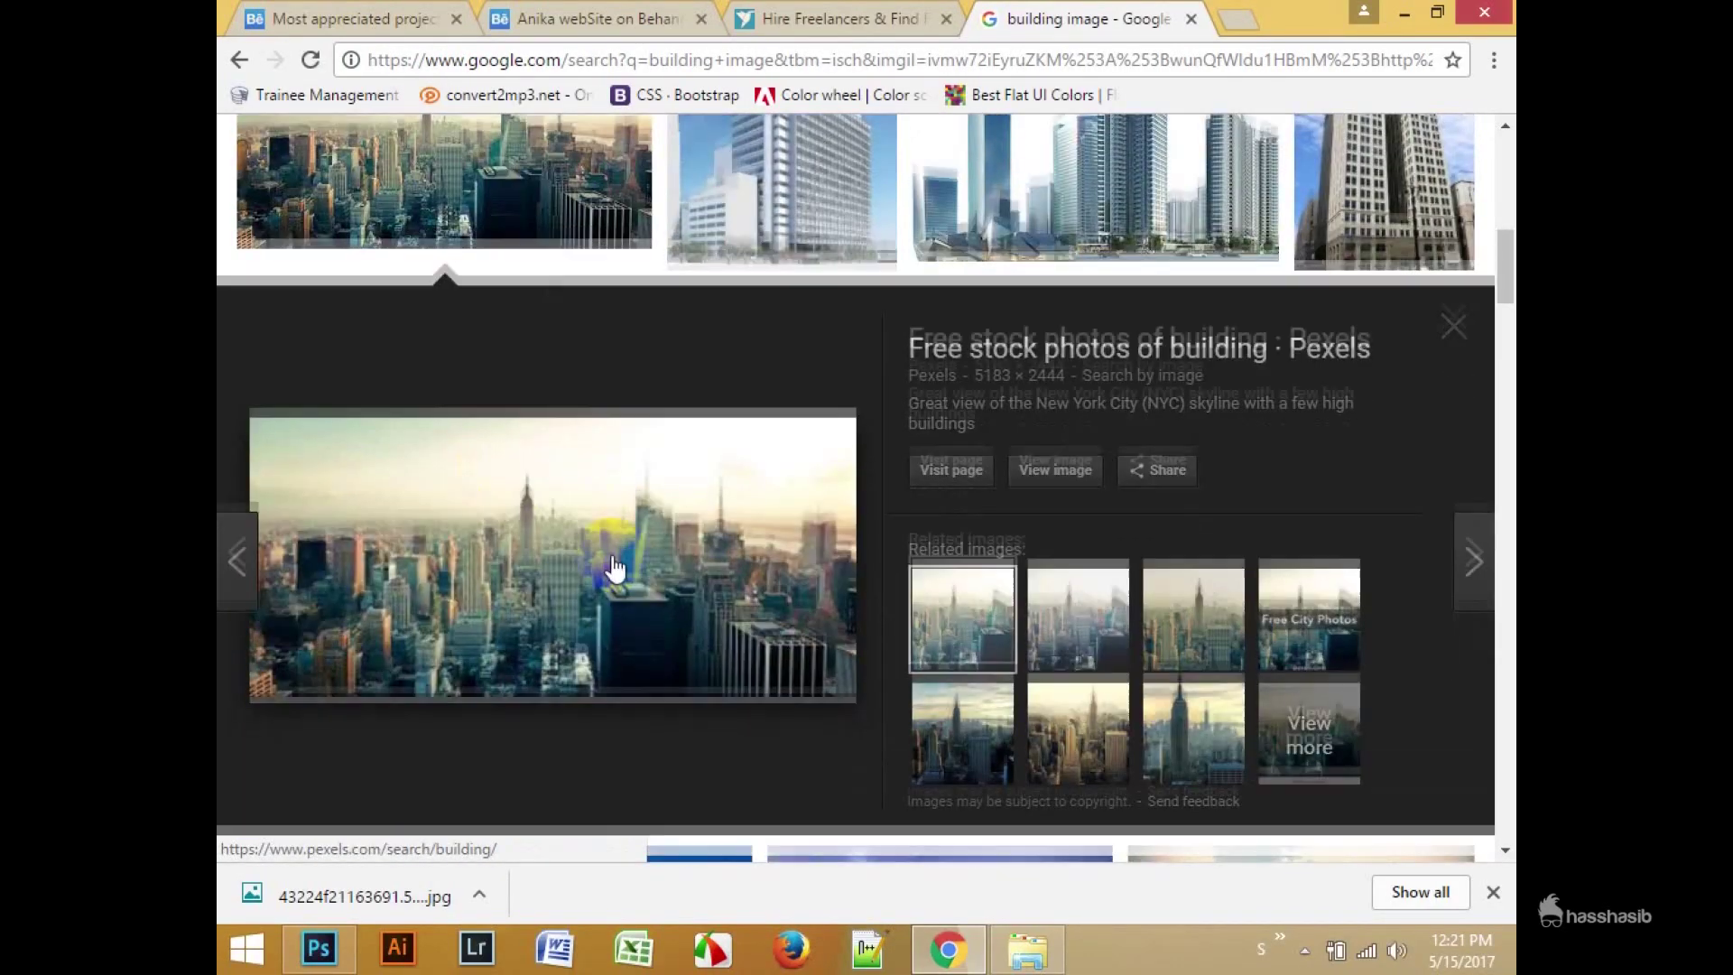
scroll(614, 555, "down", 6)
scroll(614, 555, "up", 4)
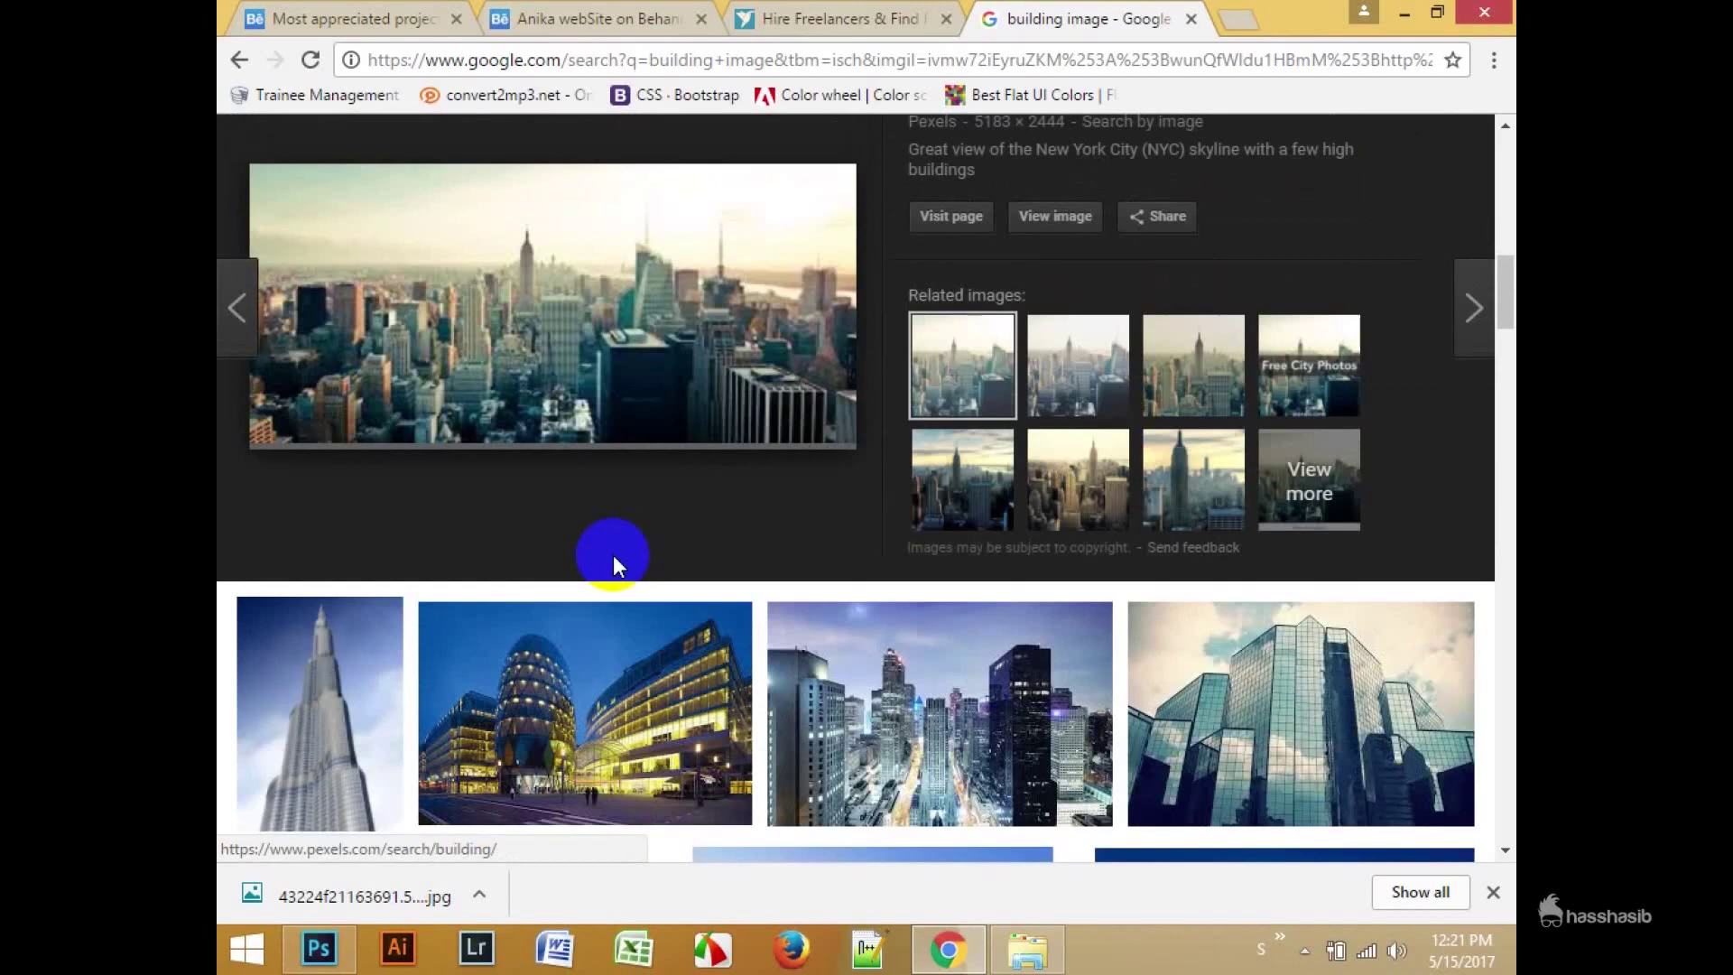
scroll(614, 555, "up", 1)
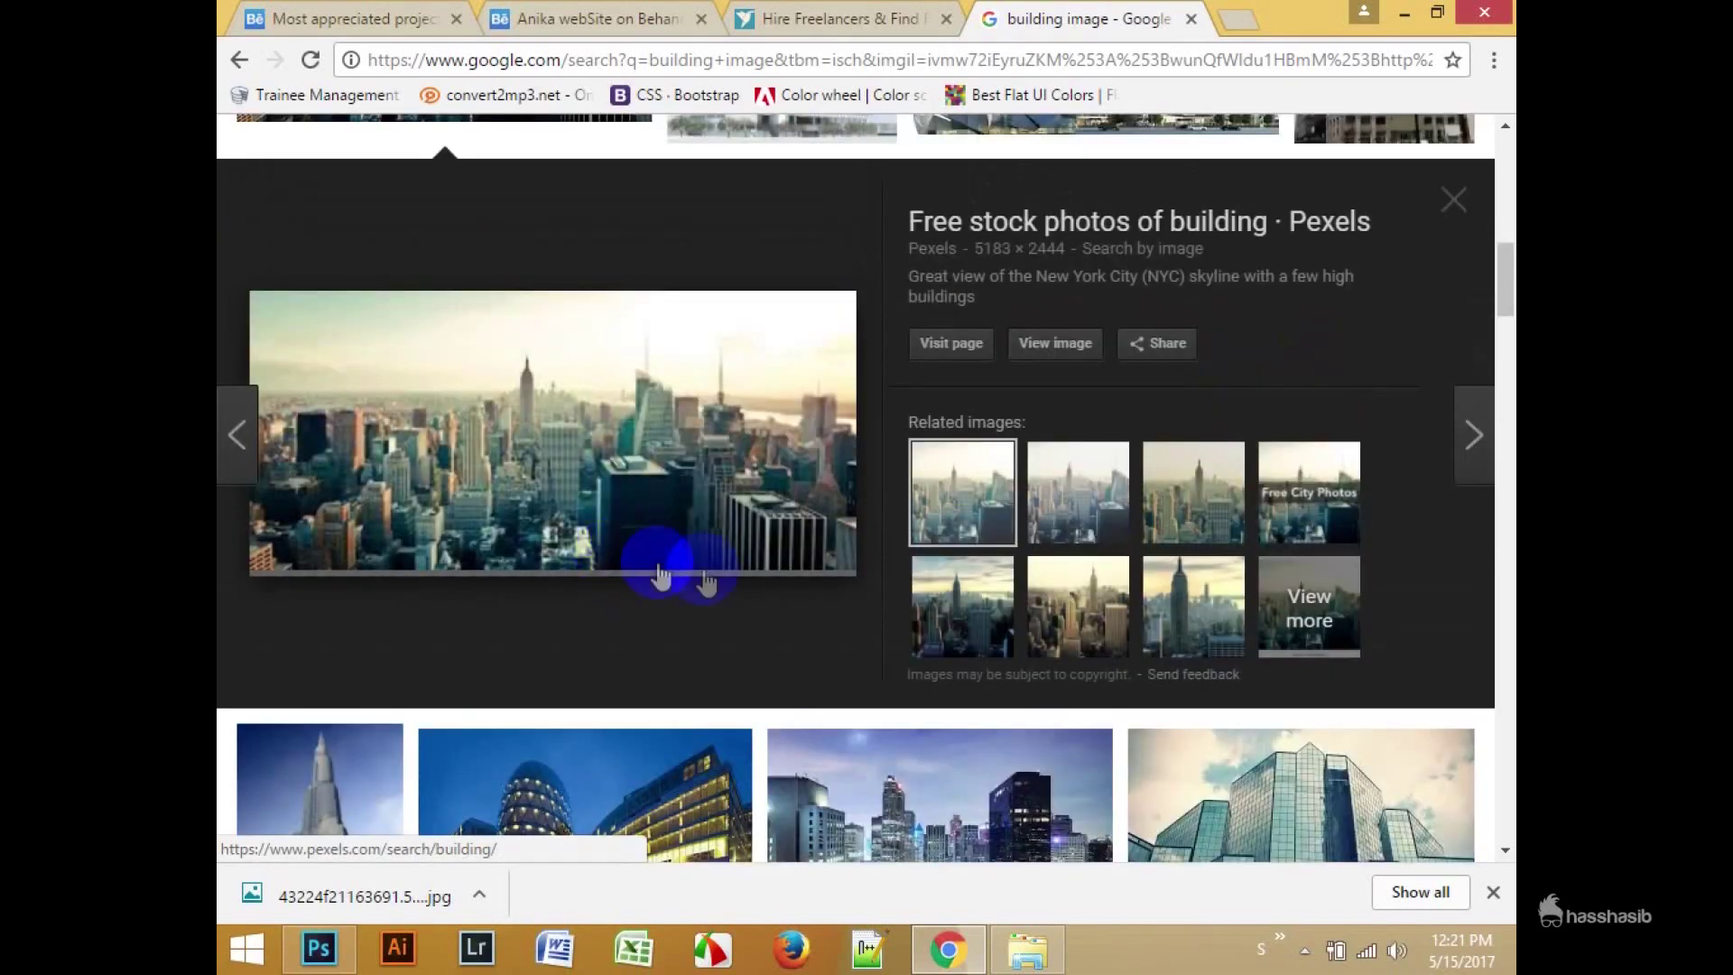
left_click(1046, 492)
left_click(1065, 345)
right_click(1020, 471)
left_click(1060, 517)
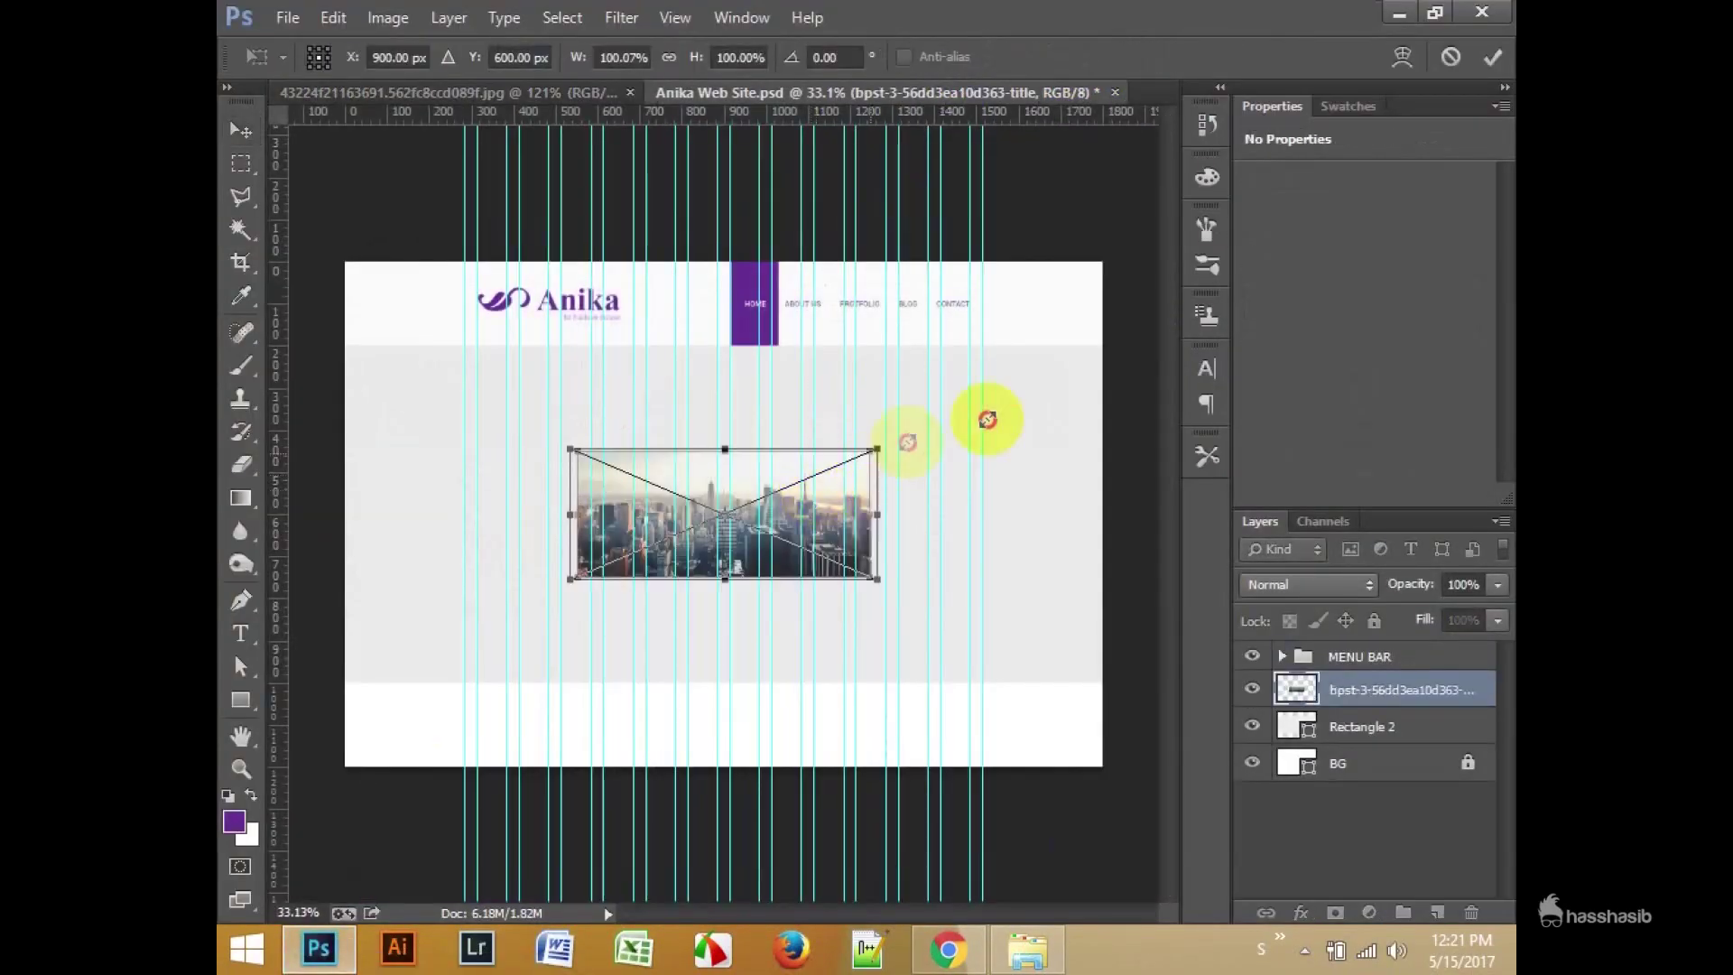
Step: Scale the placed skyline across the page and group it with Rectangle 2 as HERO ARIA
left_click_drag(906, 437, 1143, 398)
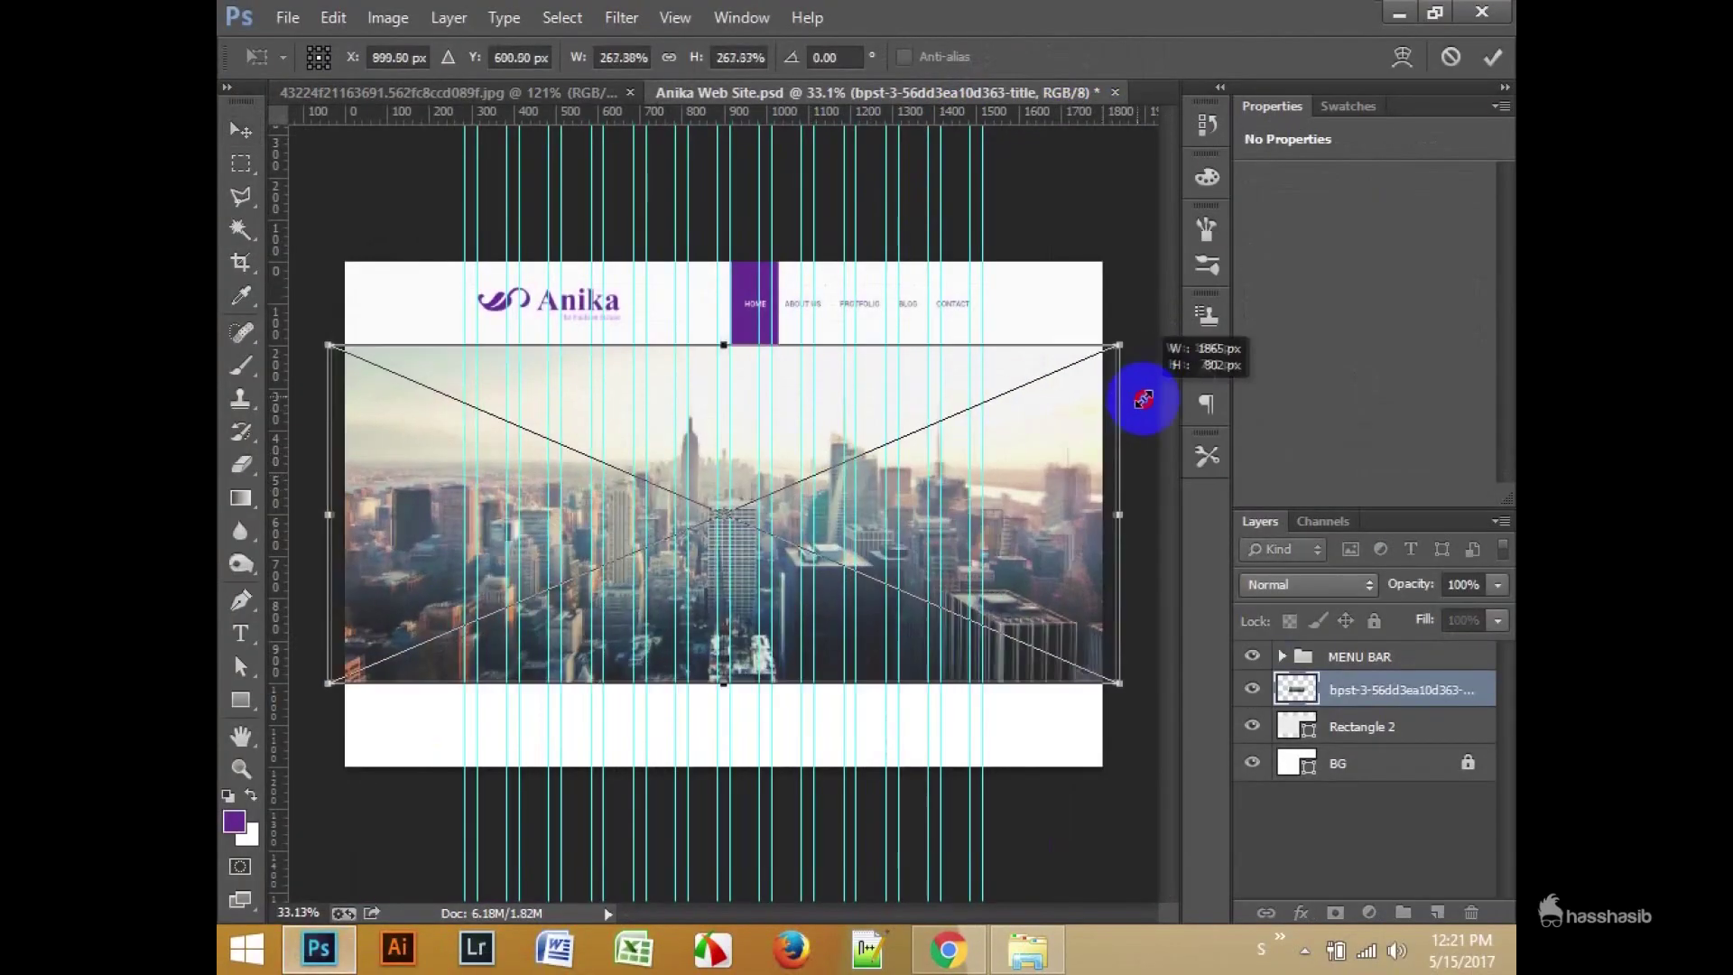
left_click(1492, 57)
left_click(1387, 722, "shift")
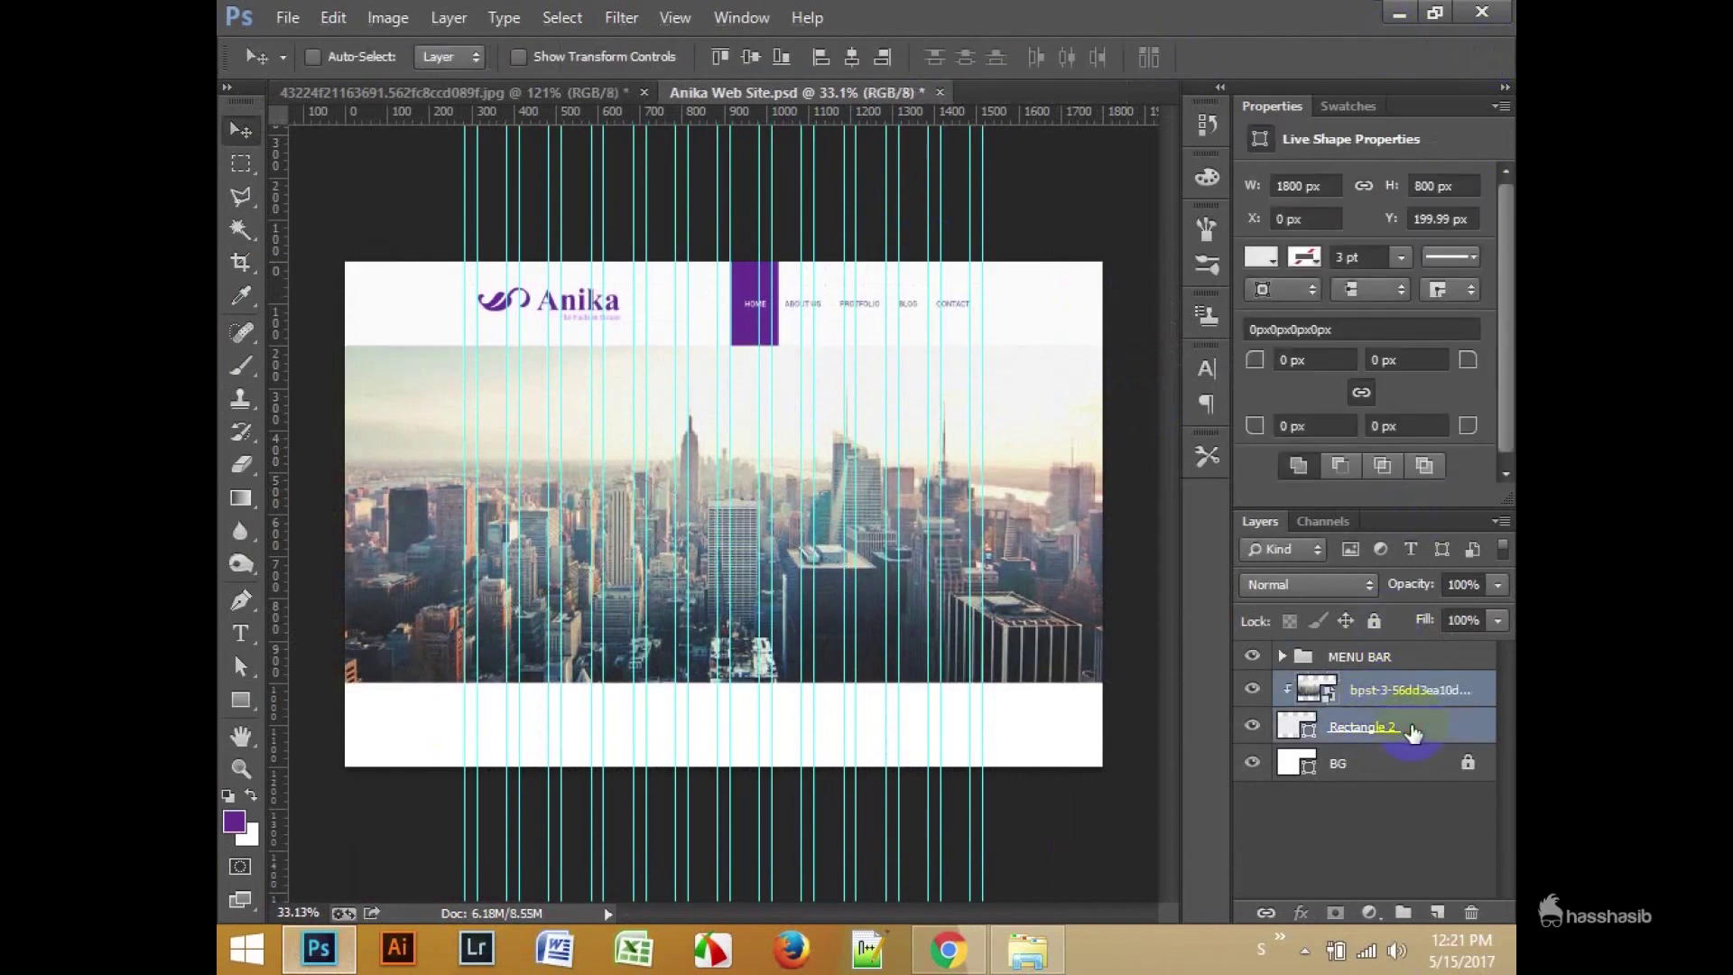
key("ctrl+g")
double_click(1350, 688)
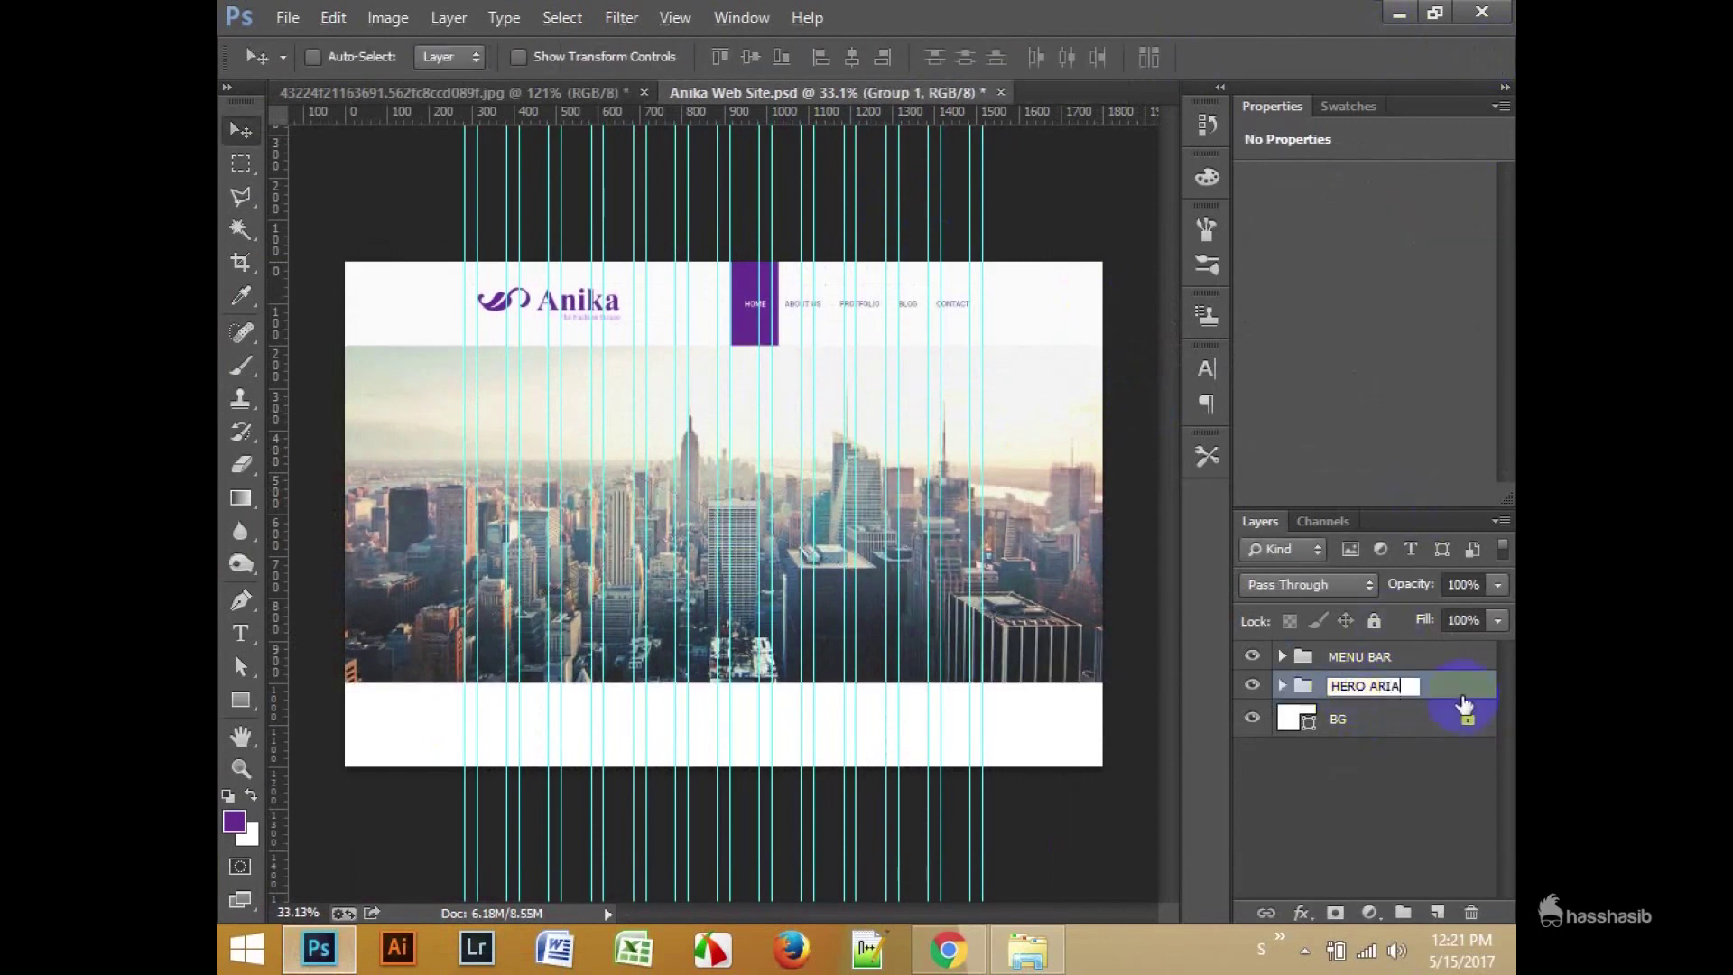
key("Return")
Step: Clip the skyline to the rectangle and set it to Luminosity at 20% opacity
mouse_move(829, 635)
left_mouse_down()
mouse_move(859, 600)
mouse_move(897, 608)
left_mouse_up()
key("ctrl+t")
left_click(1489, 57)
left_click(1386, 740, "alt")
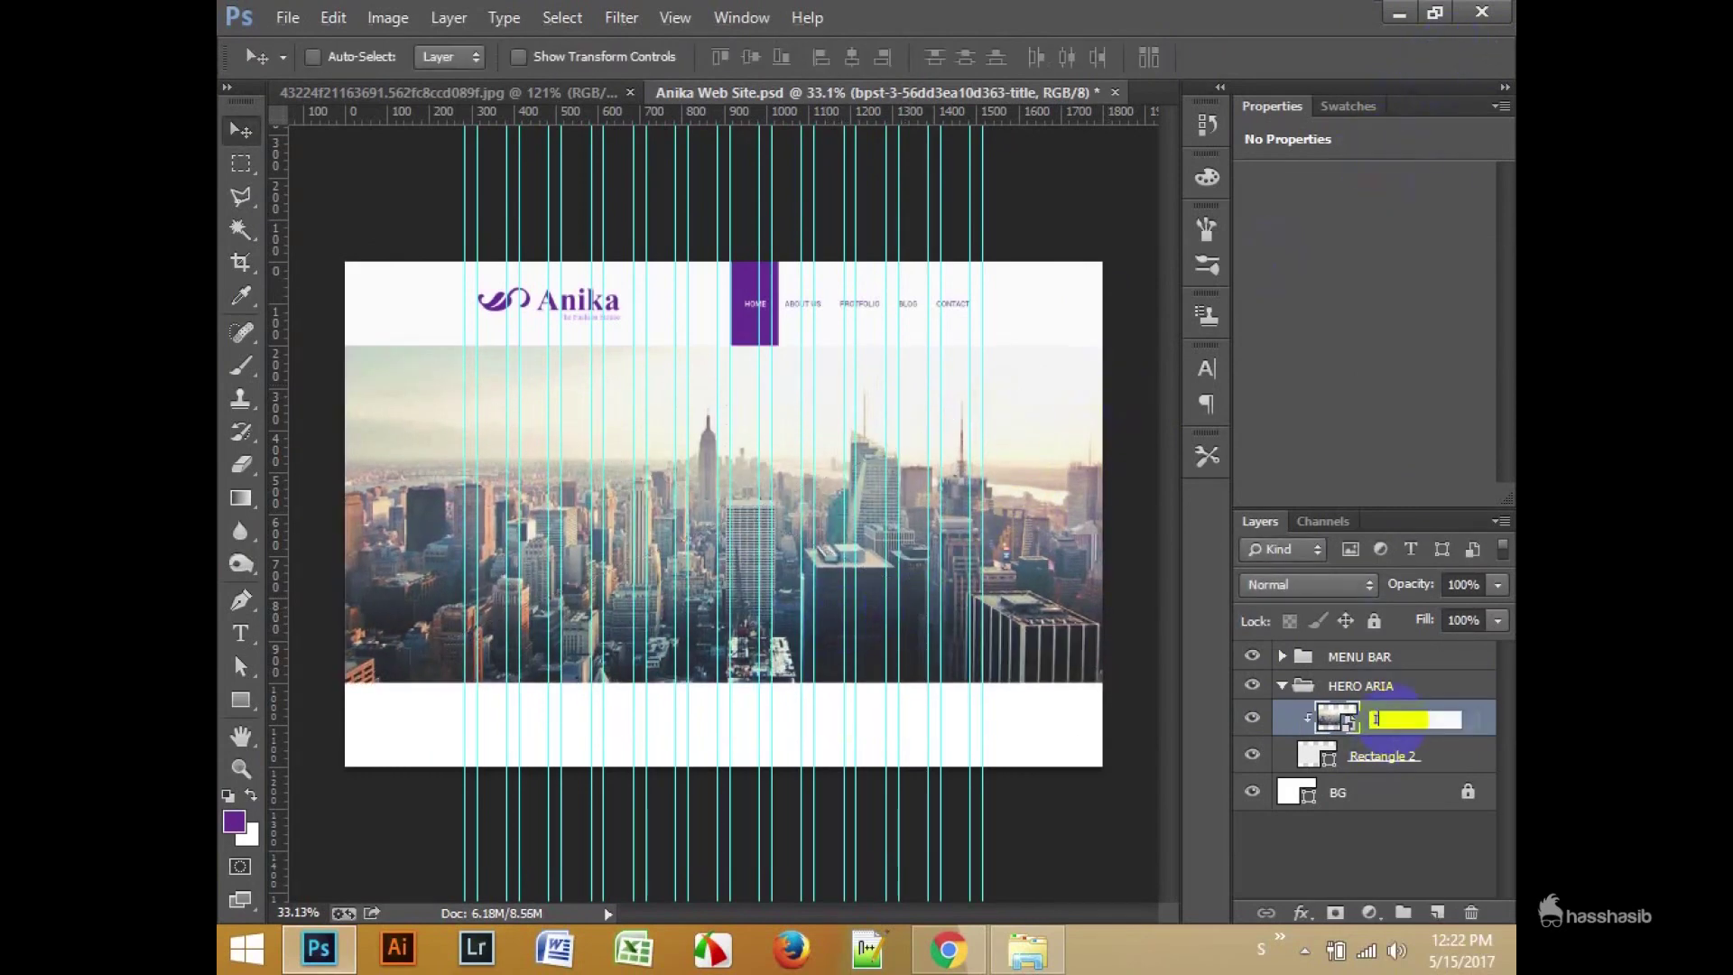
left_click_drag(1047, 492, 997, 532)
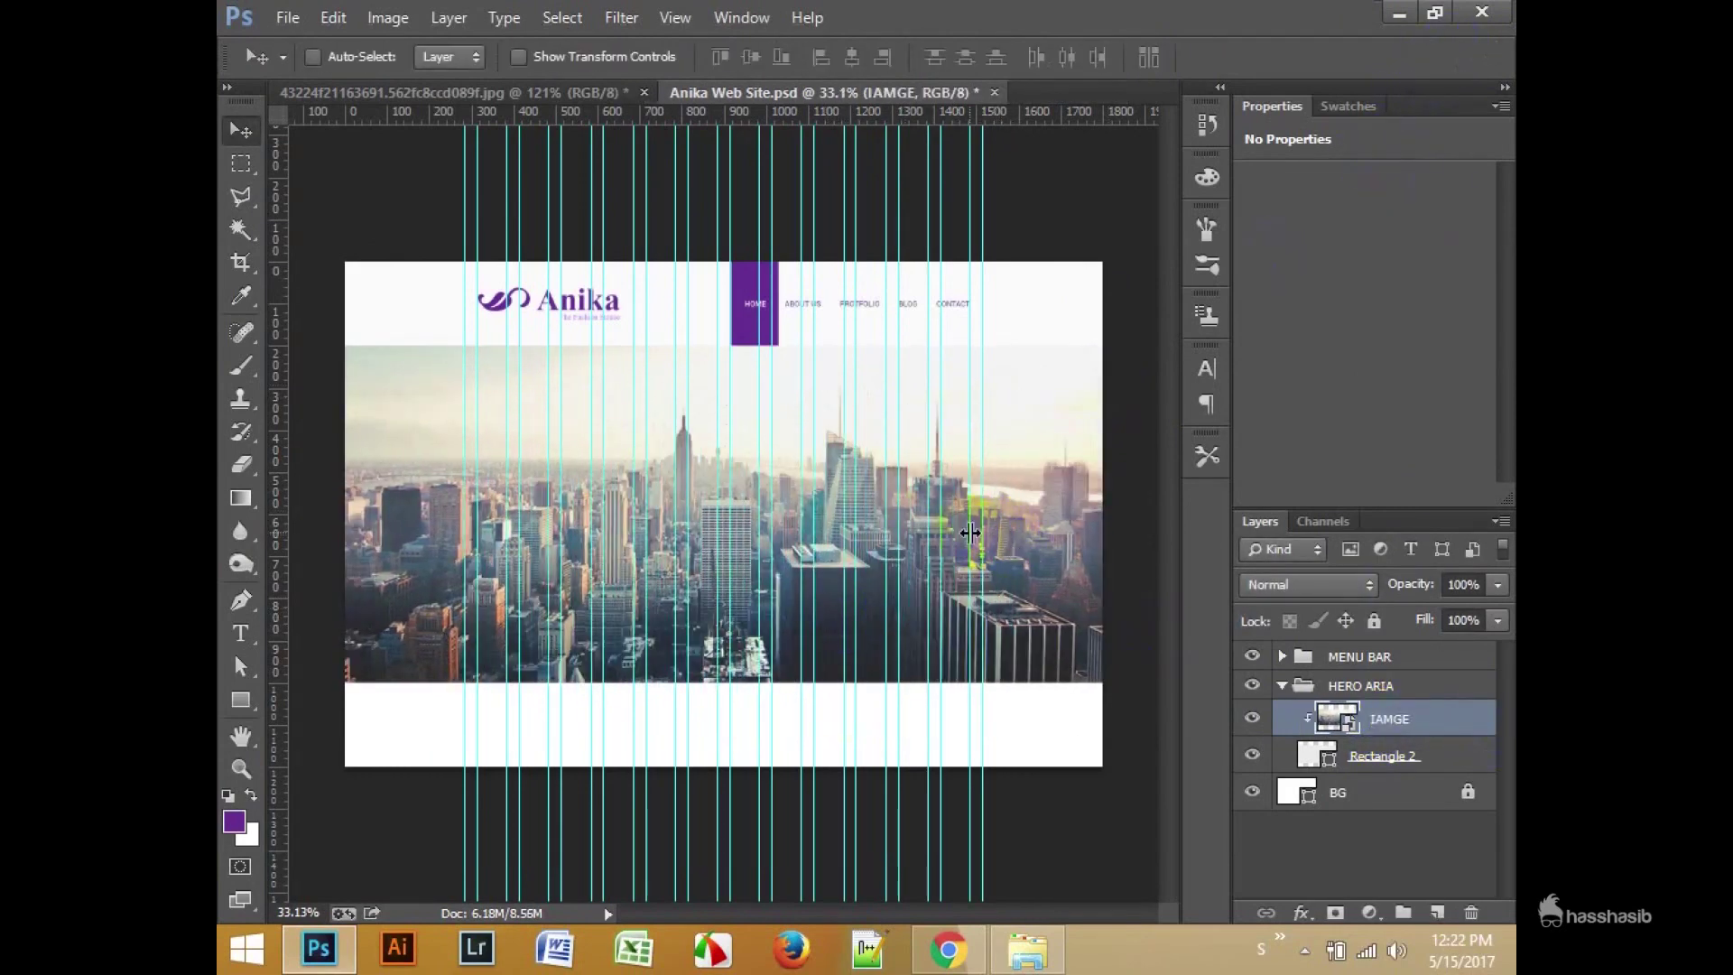
scroll(997, 533, "up", 2)
left_click(1307, 585)
left_click(1315, 652)
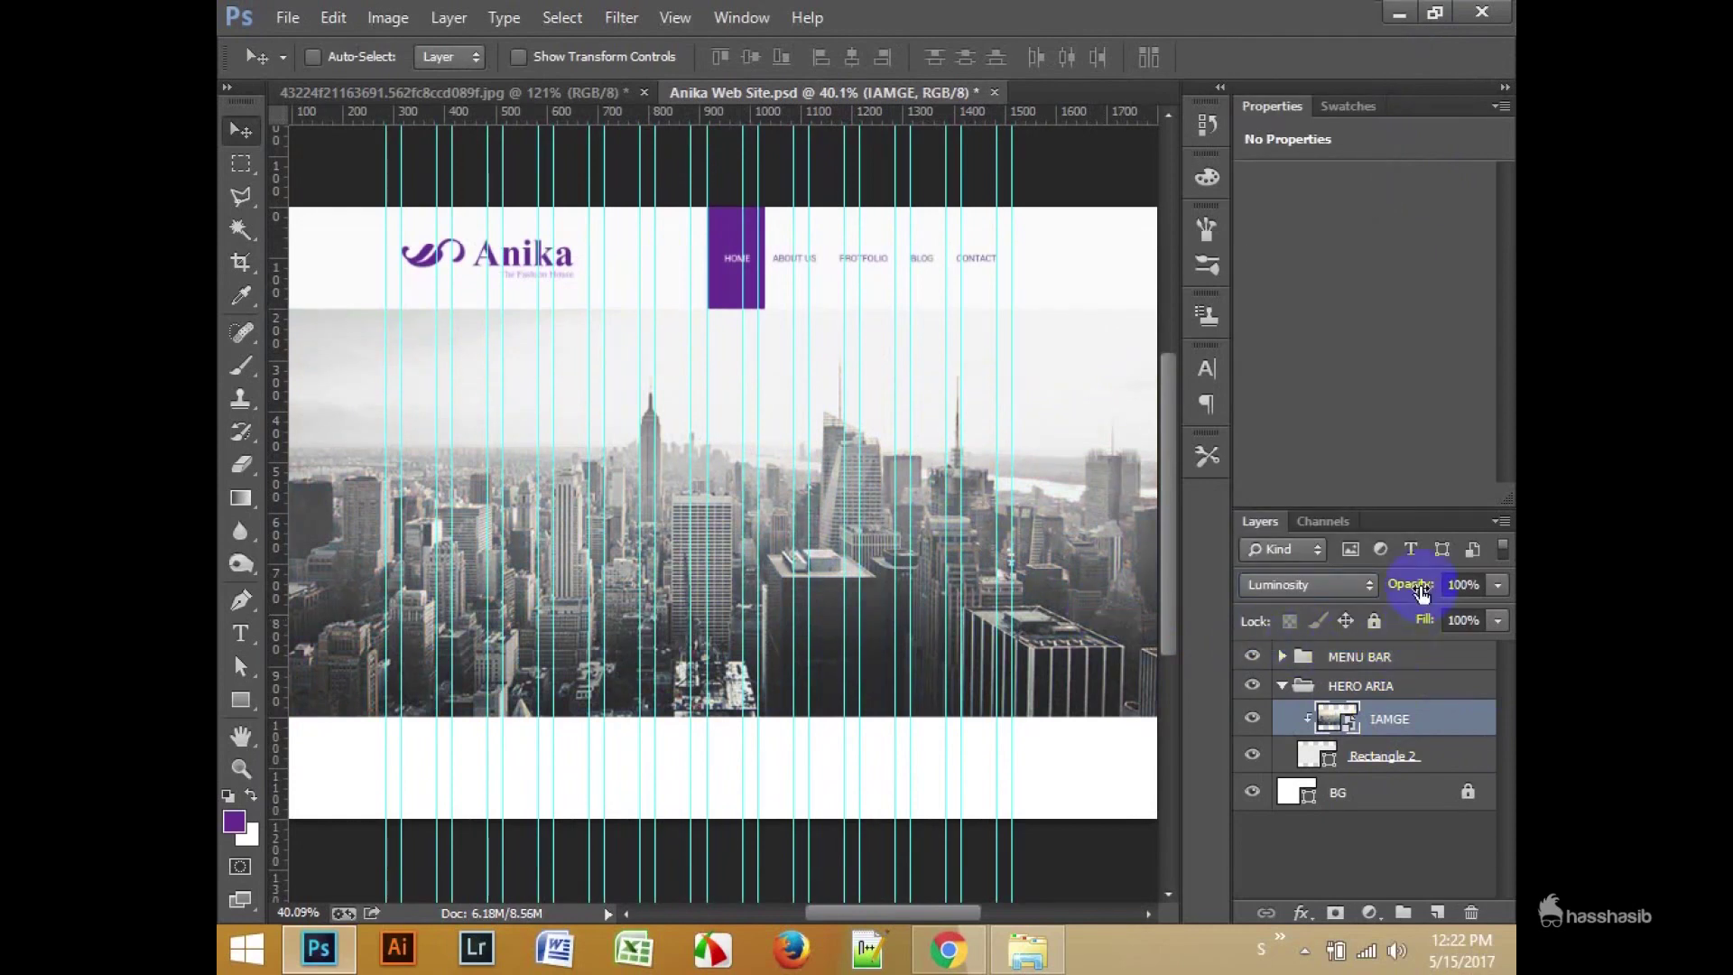
key("2")
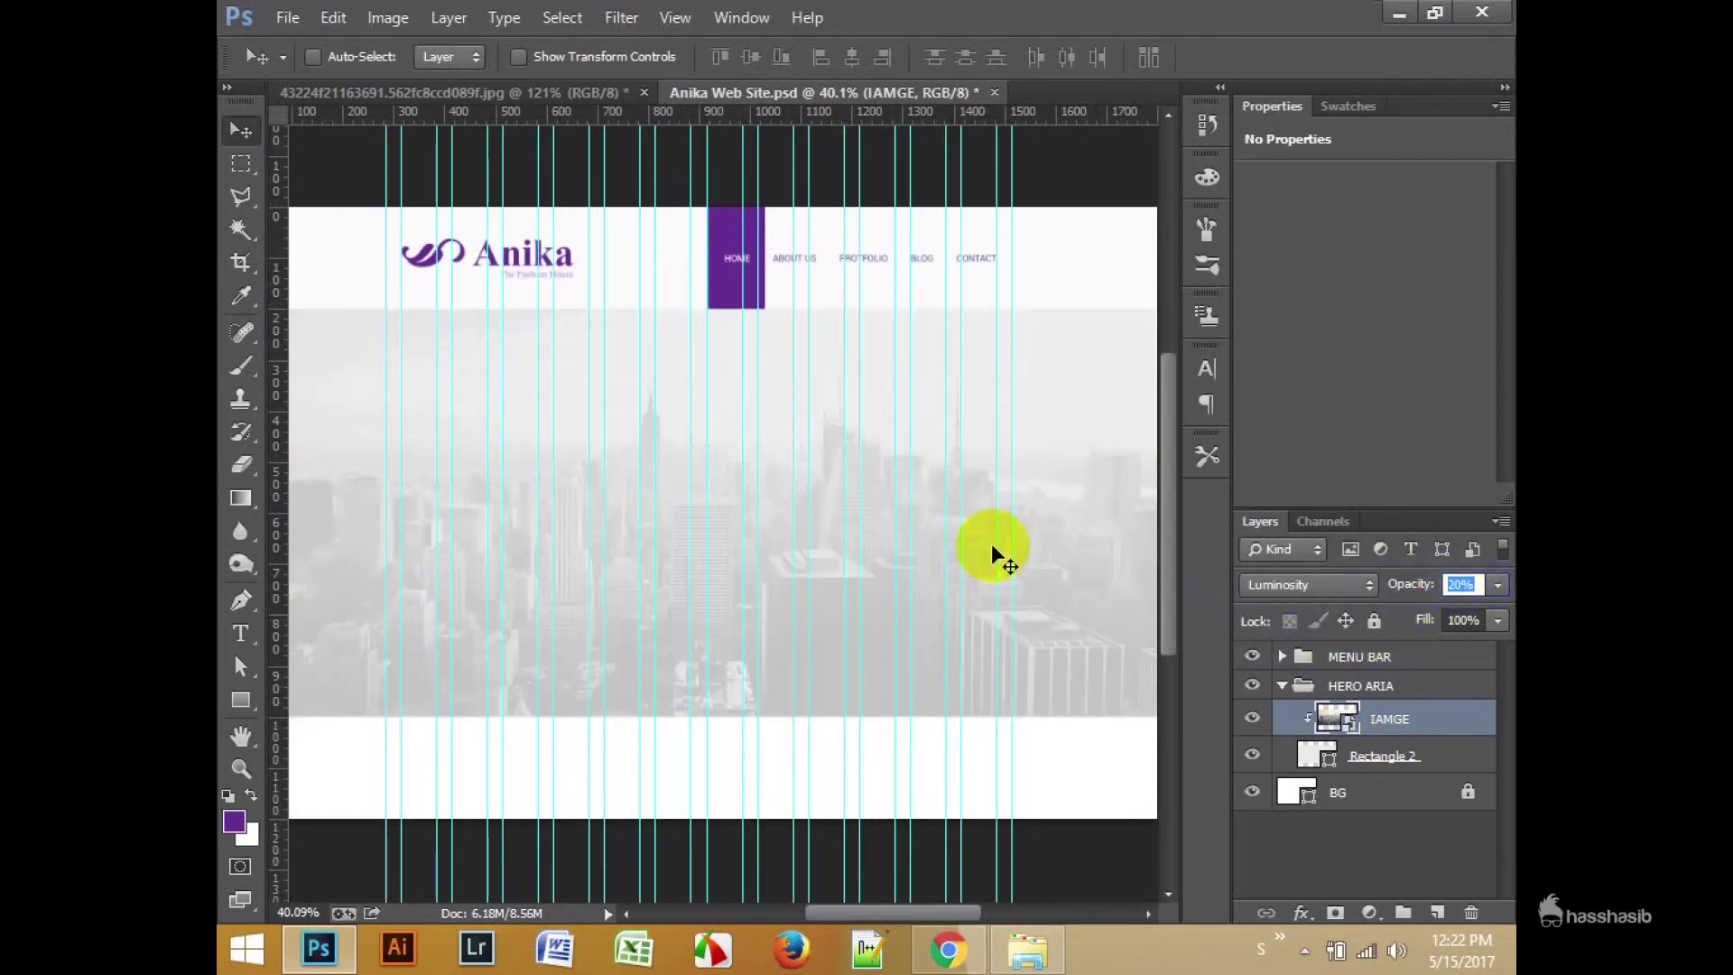
Step: Group the skyline and rectangle layers into a group named IMAGE
scroll(1081, 677, "down", 2)
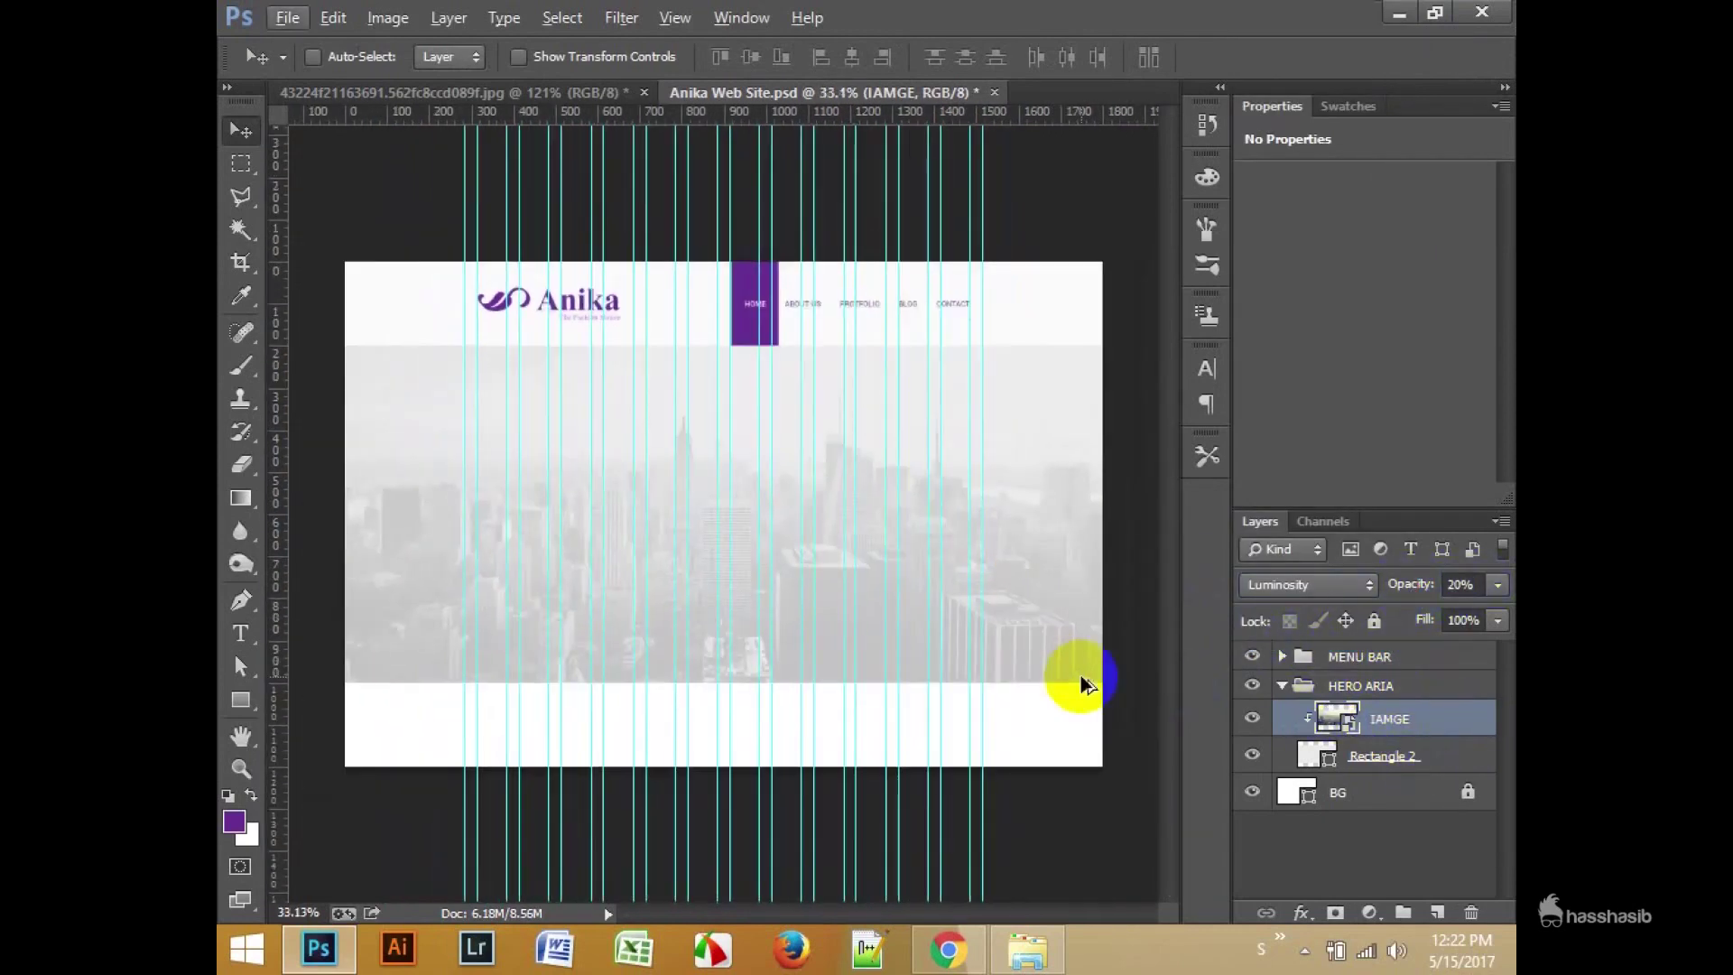
scroll(903, 630, "up", 1)
left_click(1390, 755, "shift")
key("ctrl+g")
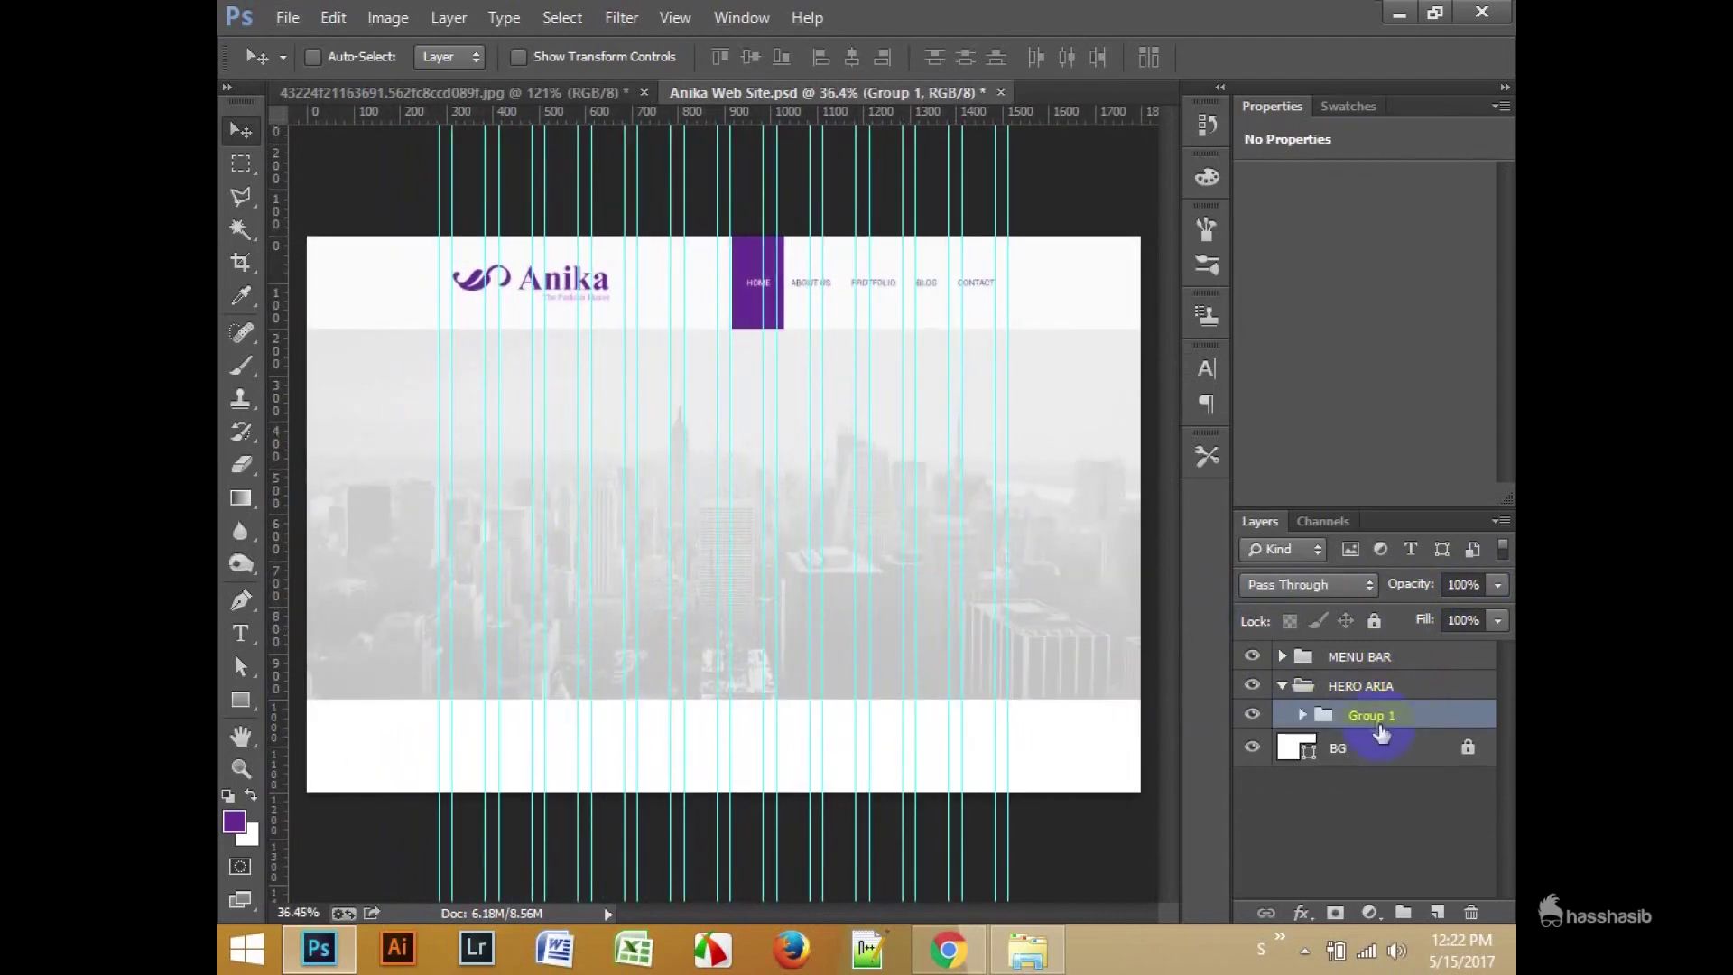
type("IMAGE")
left_click(724, 591)
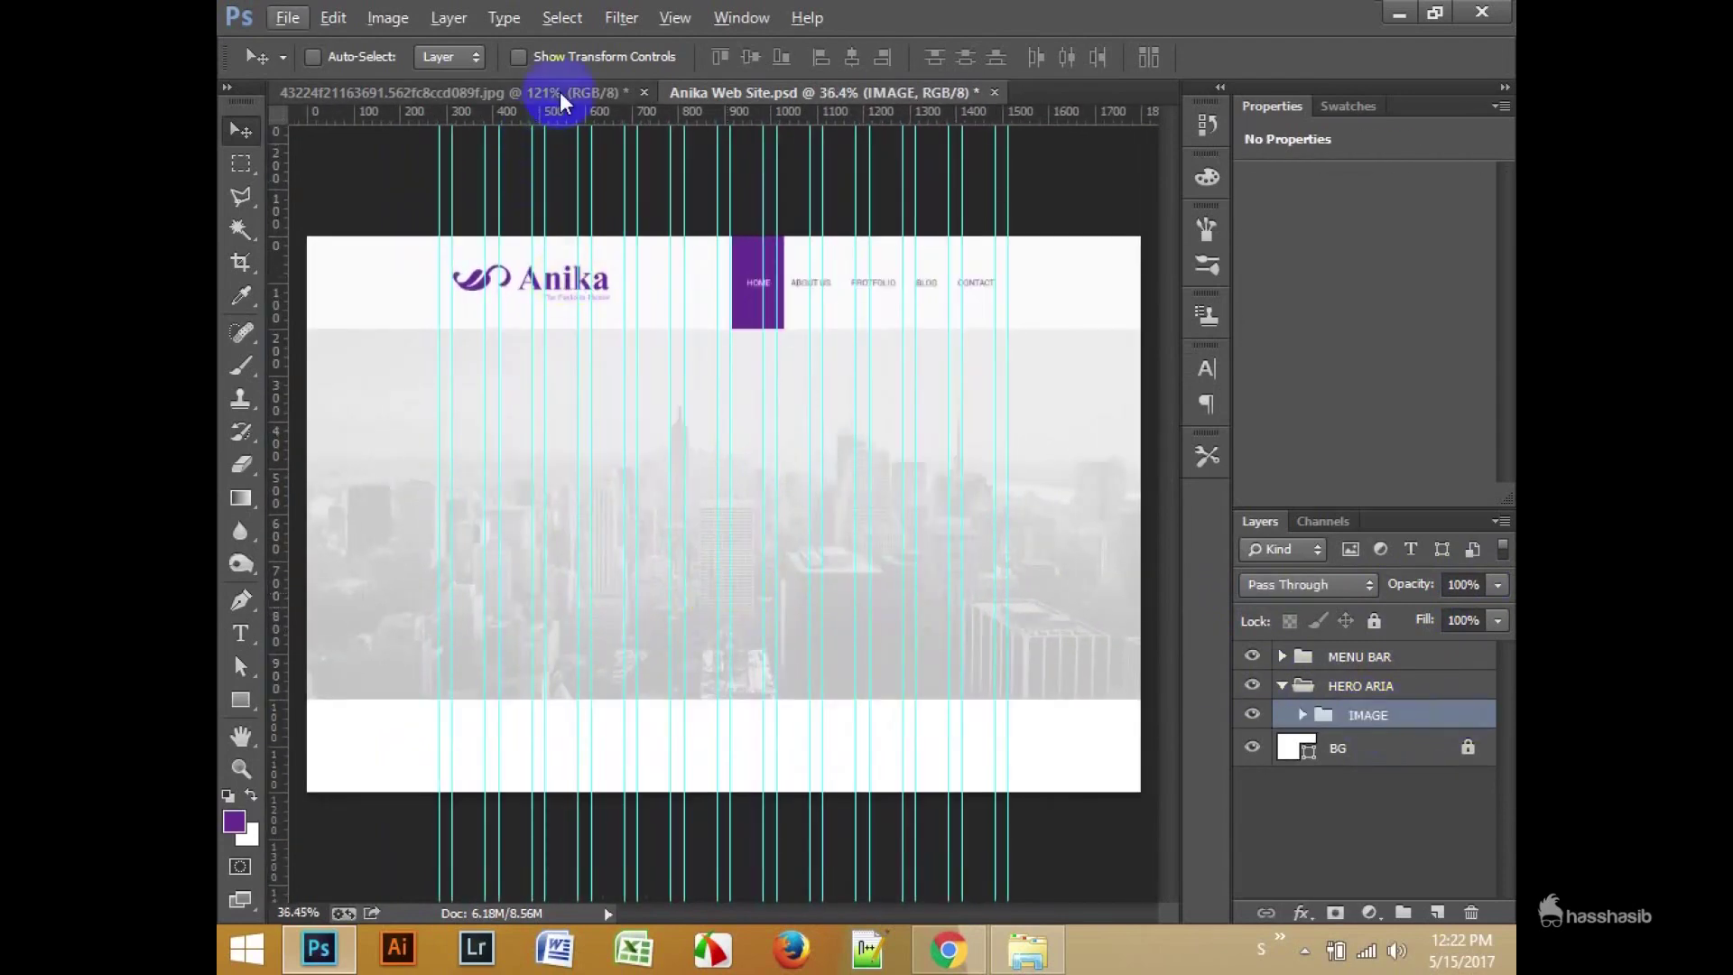
left_click(560, 94)
Step: Replace the Google Images search with 'corporate man portrait'
left_click(772, 94)
left_click(948, 948)
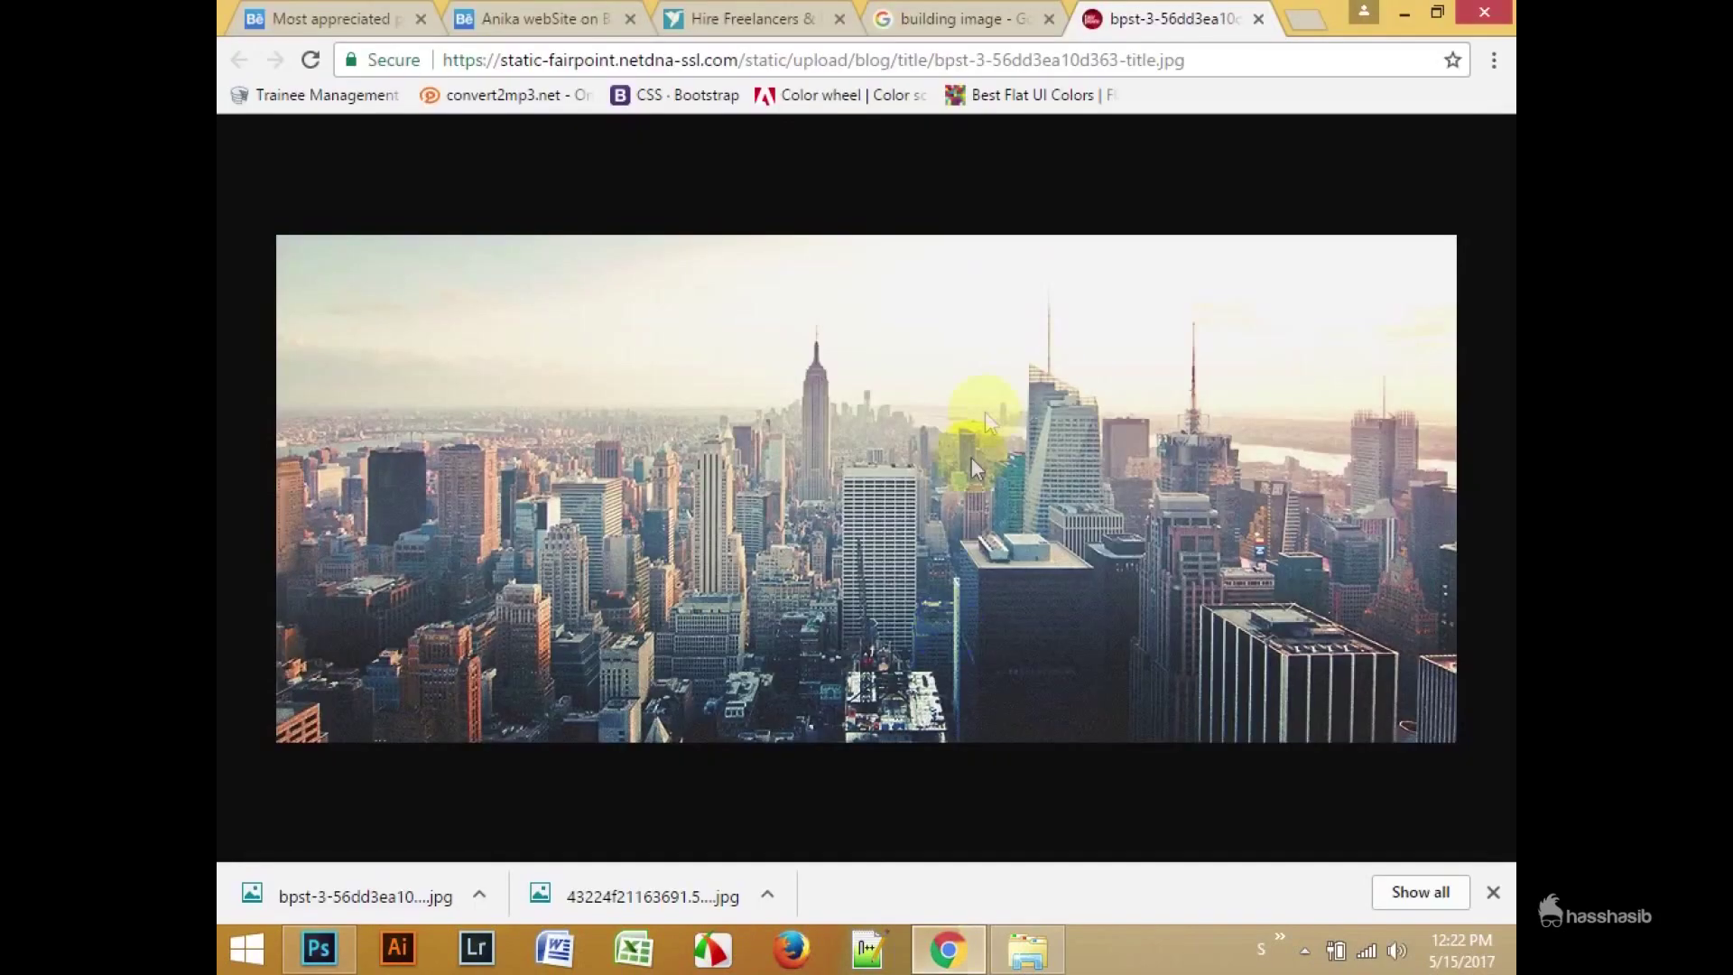
key("ctrl+w")
triple_click(600, 174)
type("corporet man p")
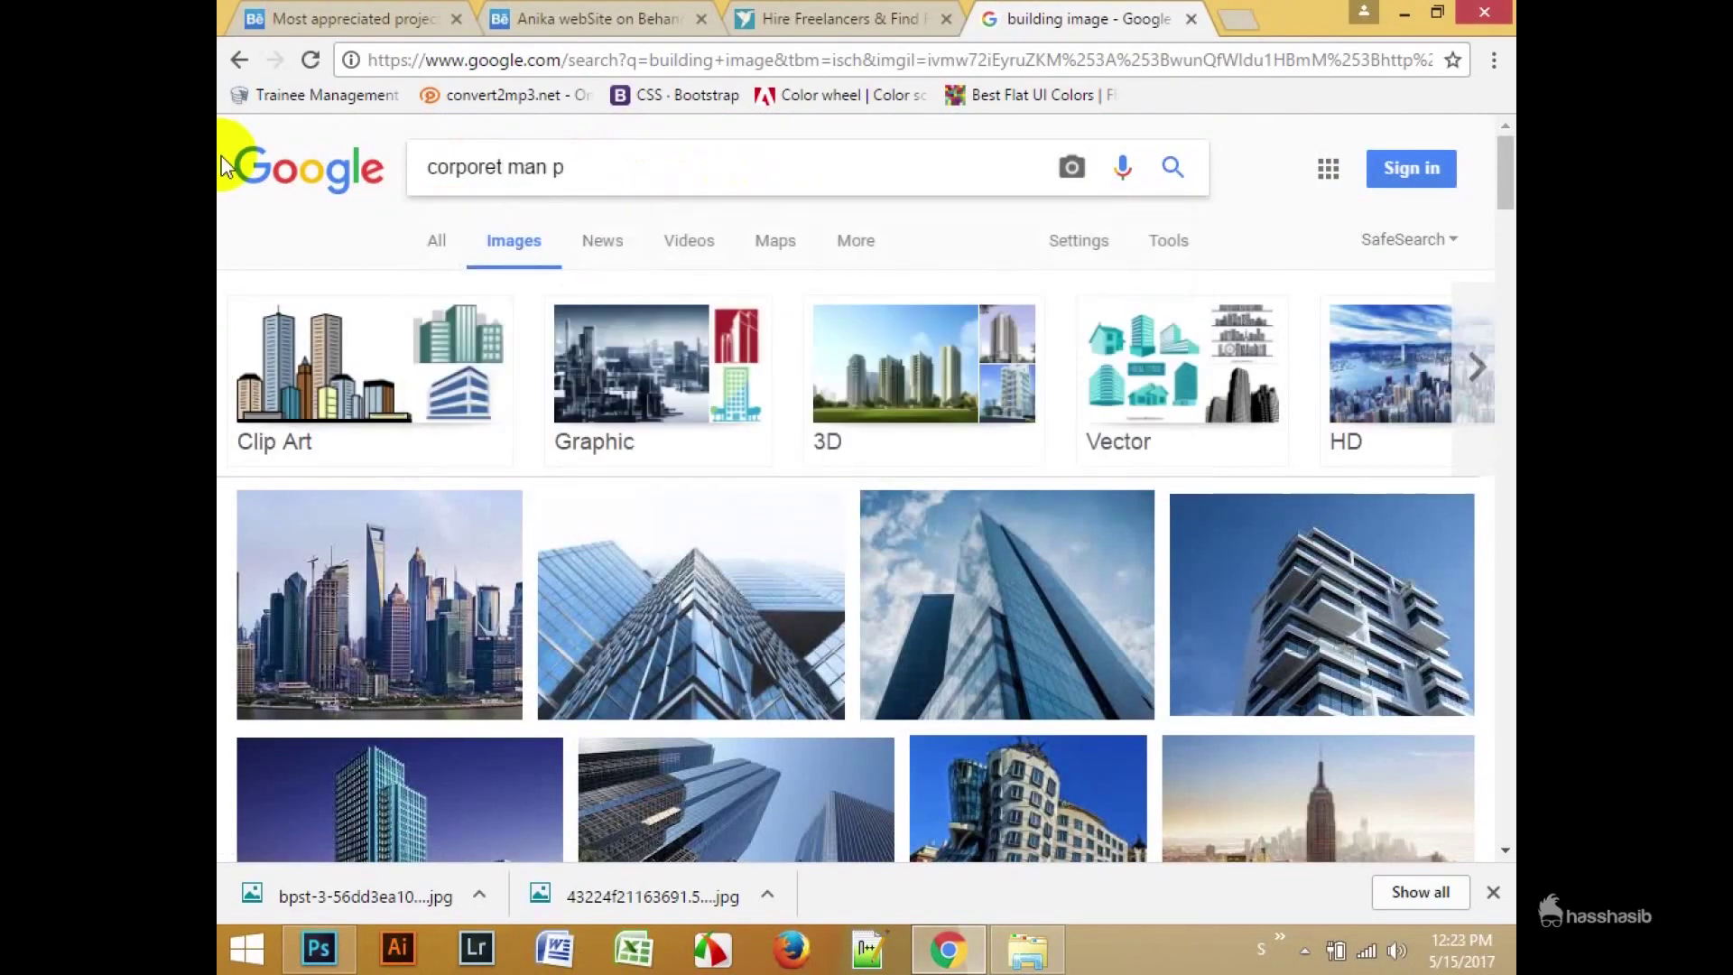
key("Return")
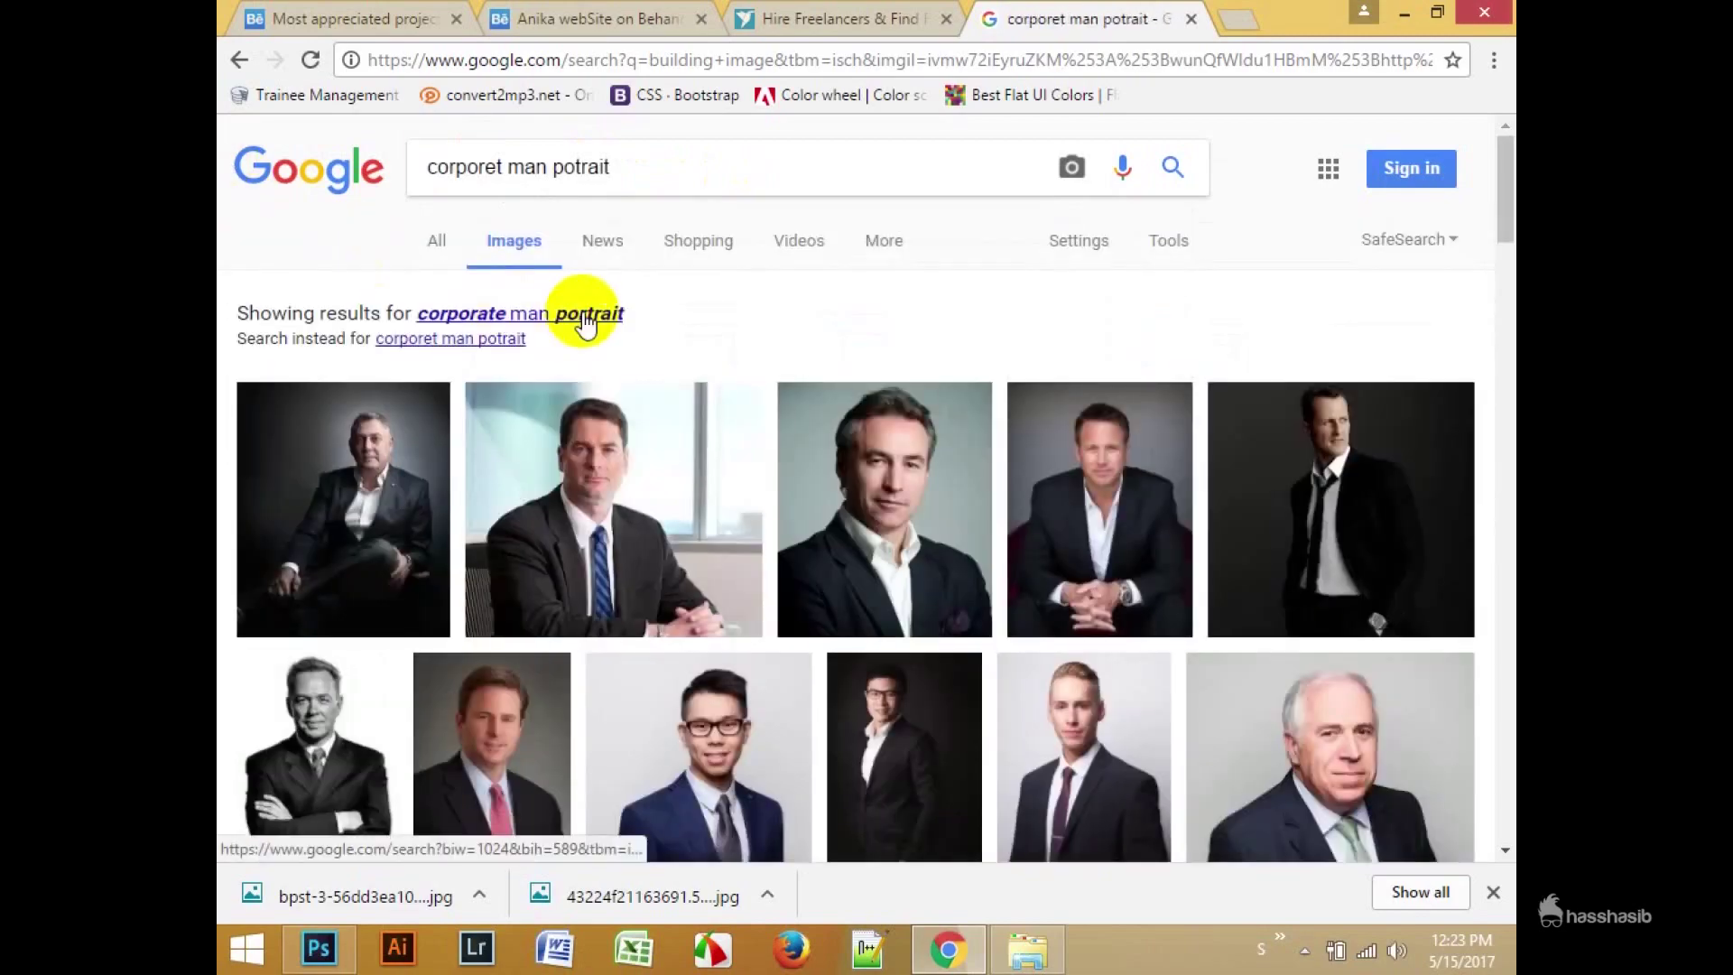
left_click(523, 310)
scroll(709, 534, "down", 5)
scroll(709, 535, "down", 5)
scroll(716, 538, "down", 5)
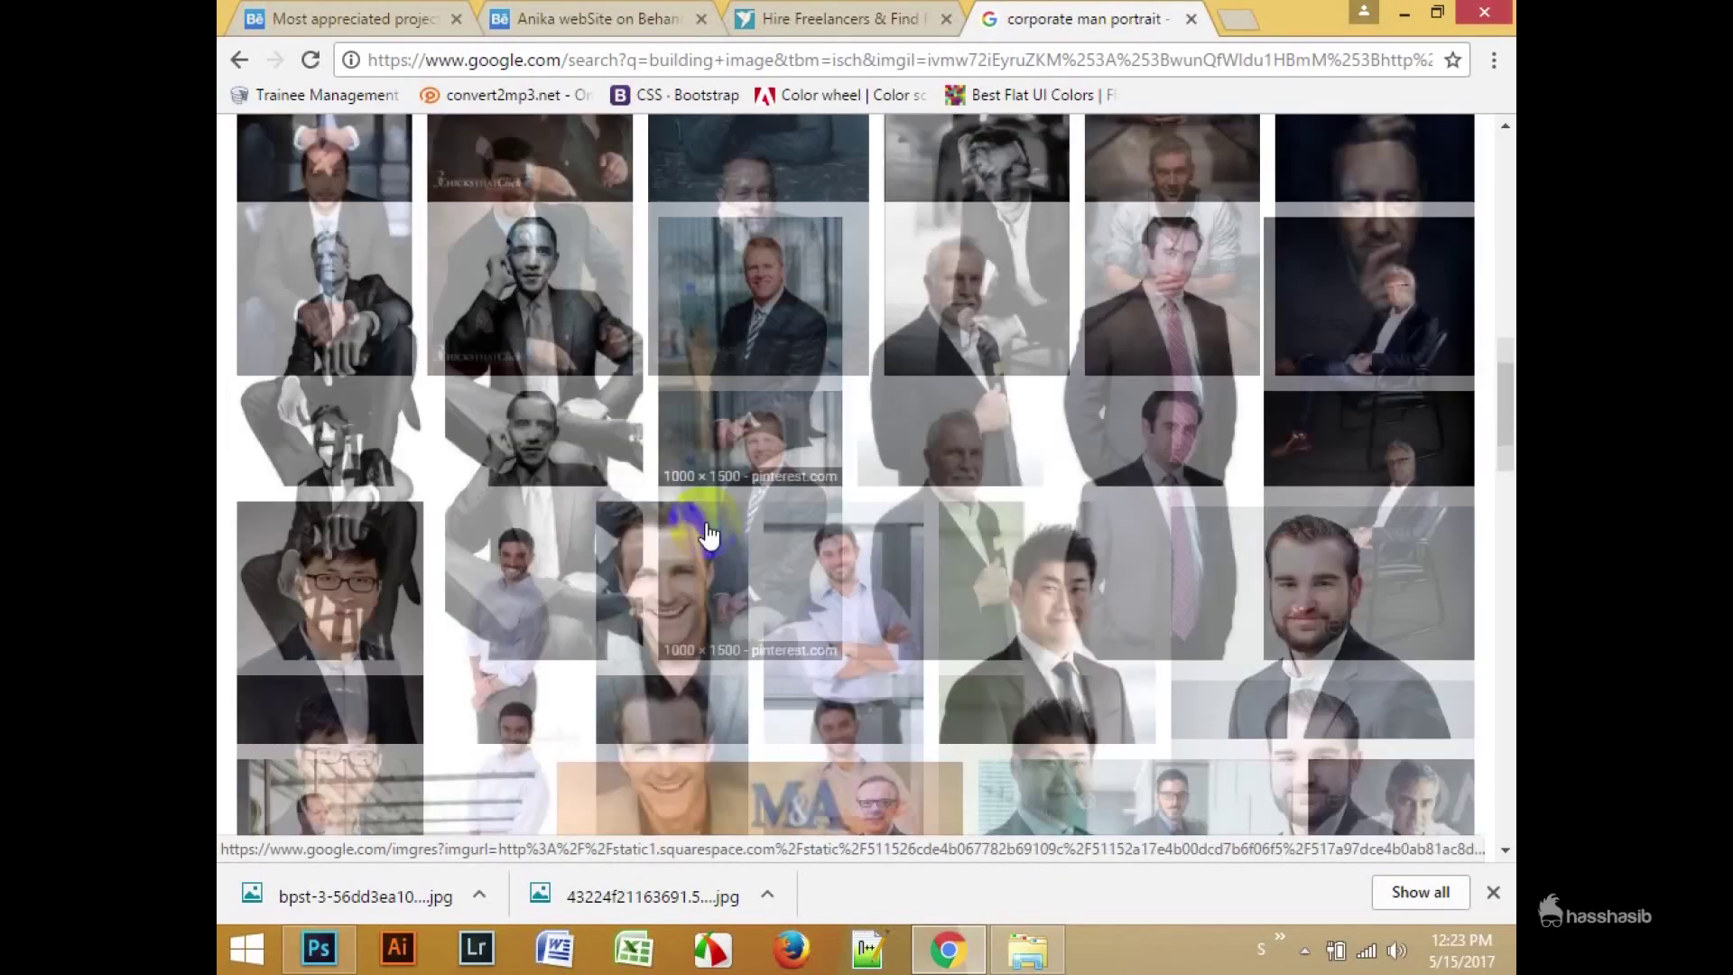
scroll(716, 541, "down", 5)
scroll(964, 422, "down", 5)
Step: Open the smiling headshot on white and save the image to the computer
left_click(1318, 190)
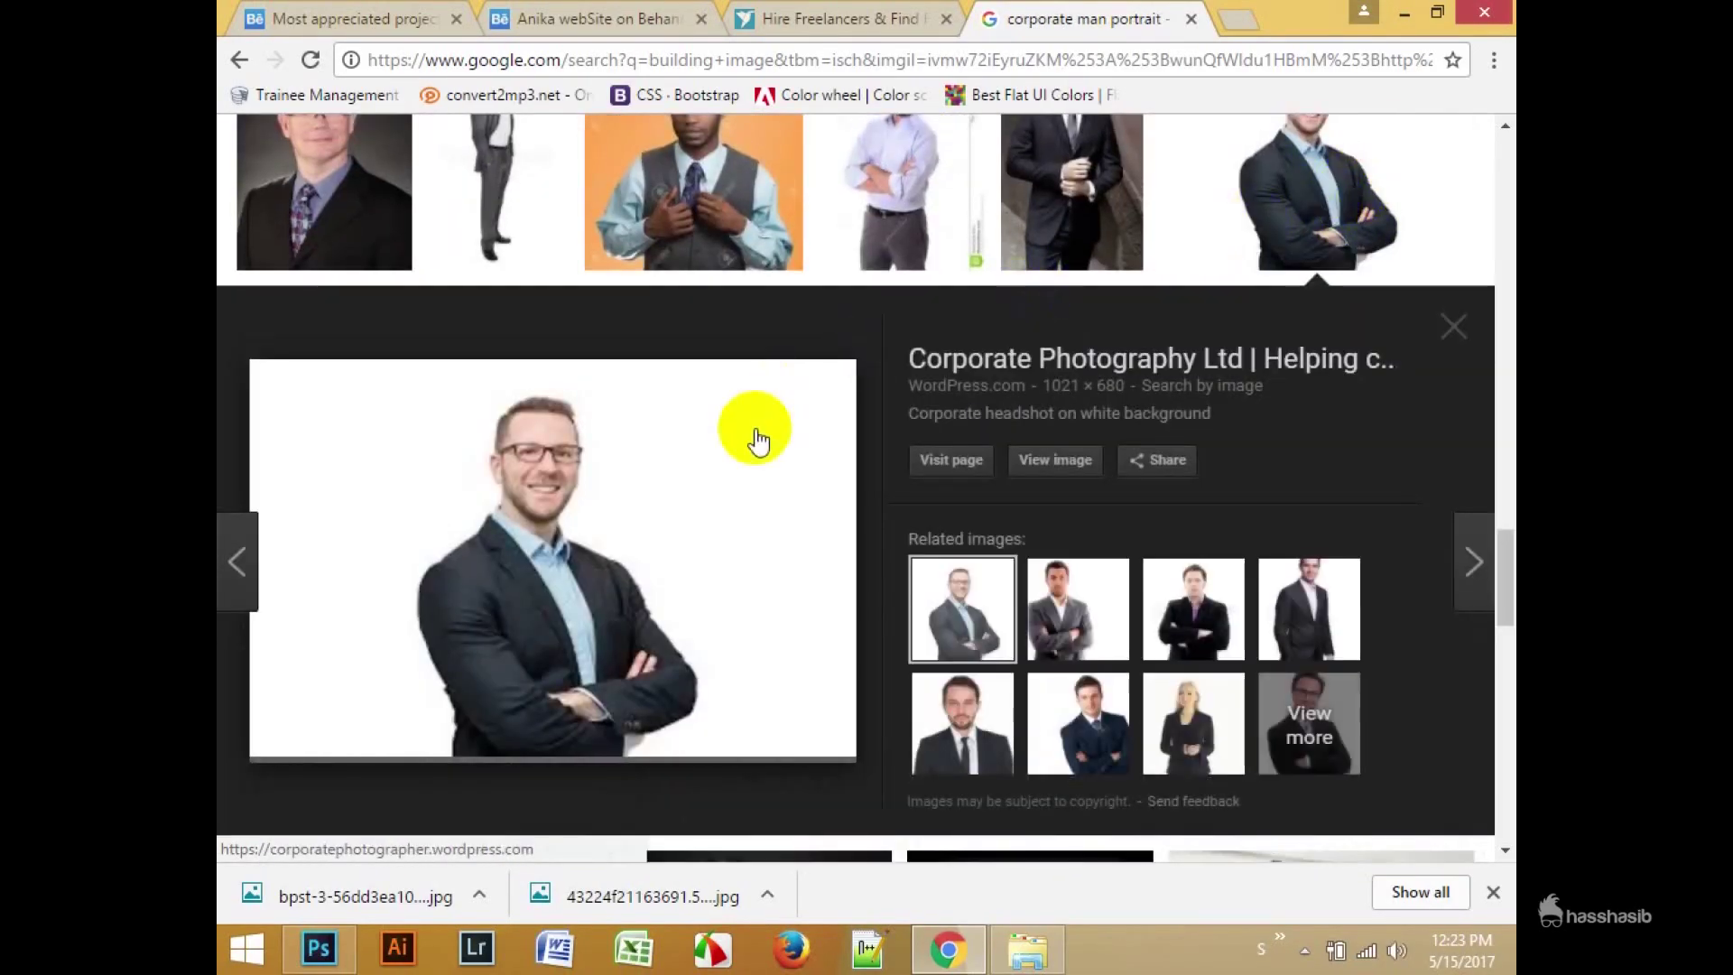
left_click(802, 443)
right_click(991, 303)
left_click(1020, 353)
key("Return")
left_click(1407, 17)
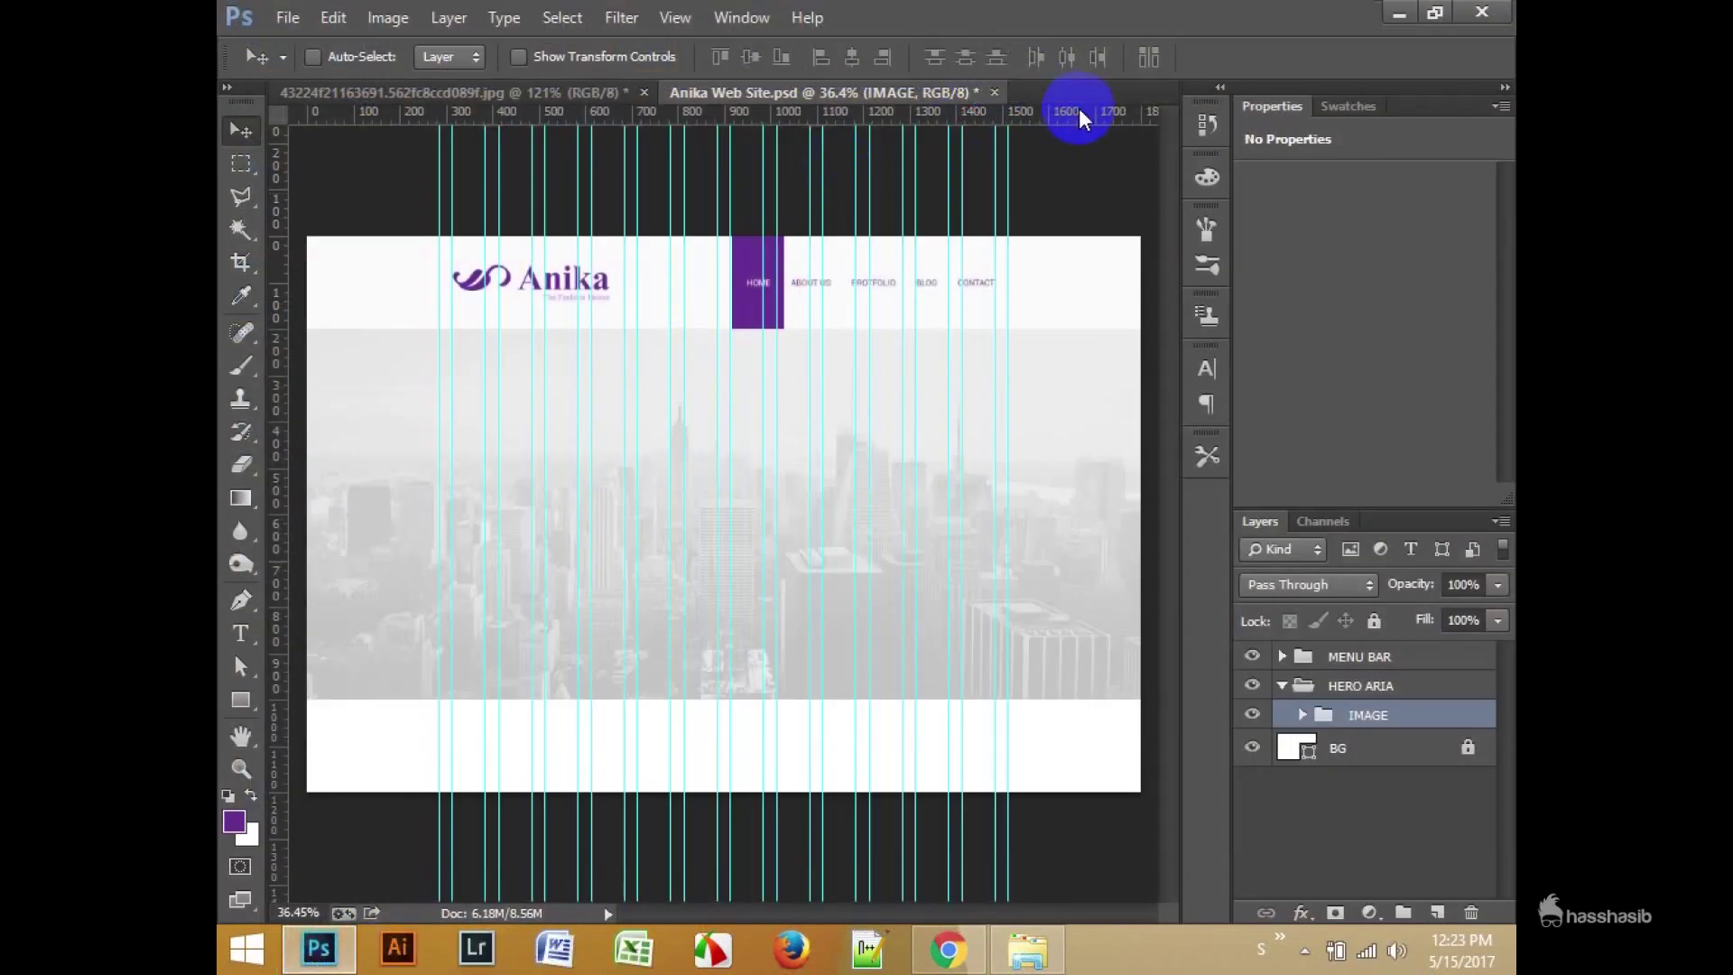
Step: Open Corporate-London-Headshot-1.jpg in Photoshop and Magic Wand-select its white background
left_click_drag(336, 959, 1080, 108)
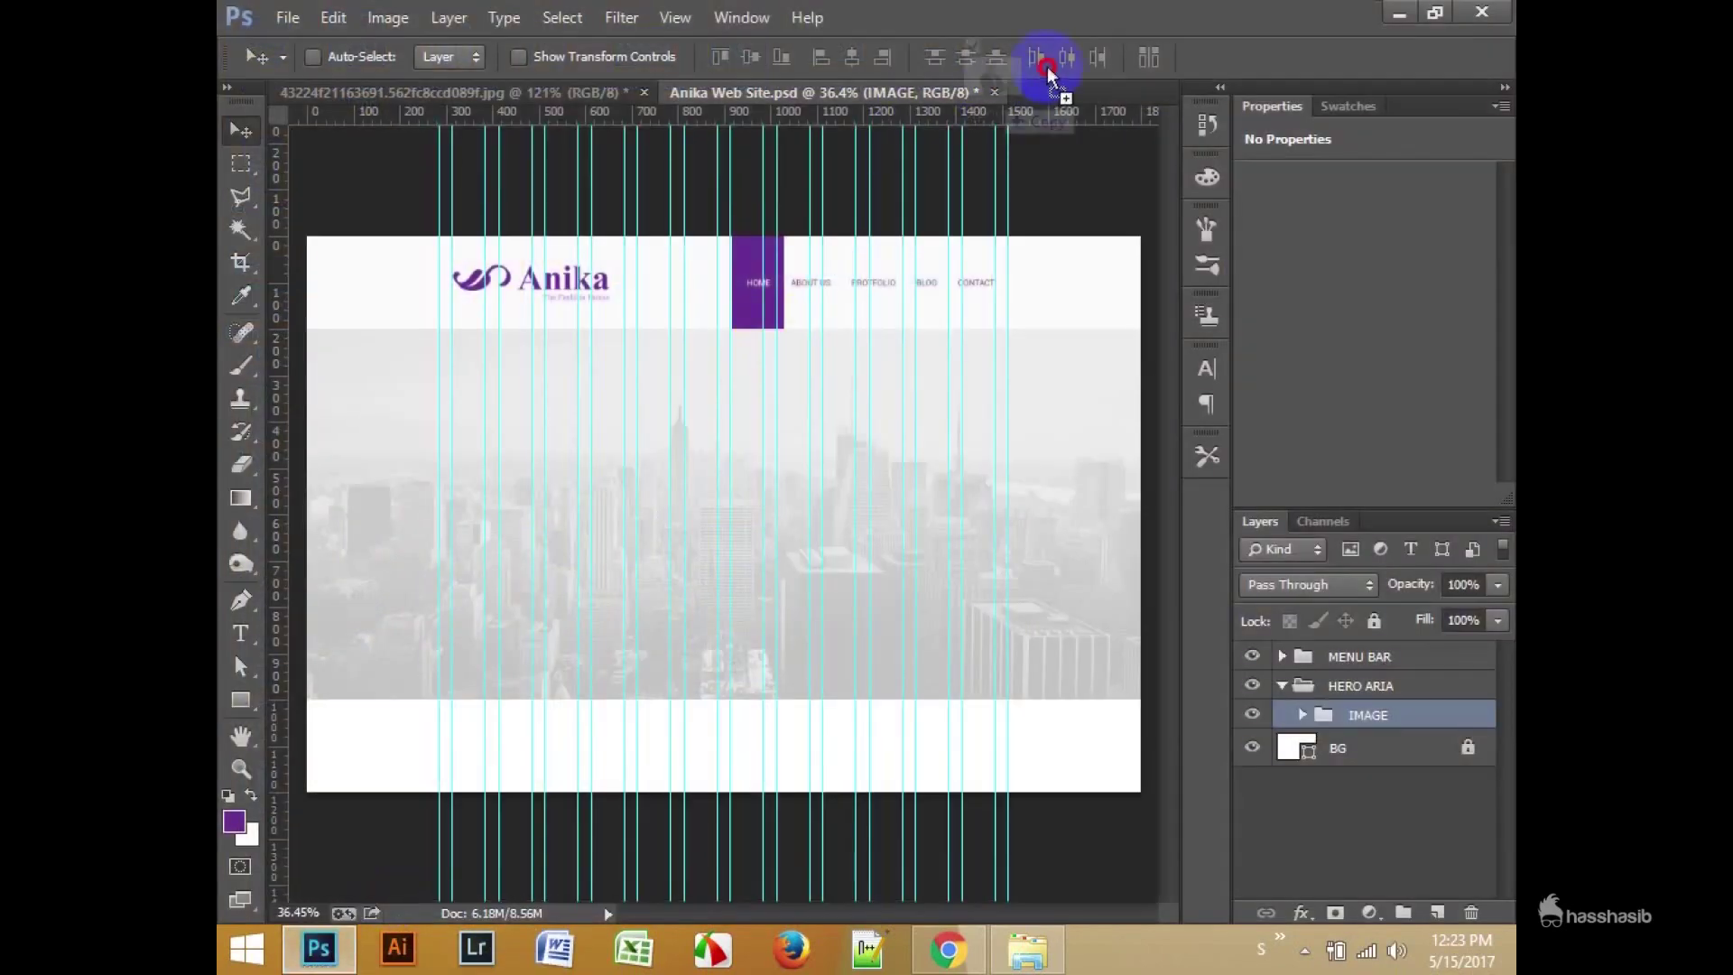
left_click_drag(400, 930, 1064, 82)
key("w")
left_click(386, 270)
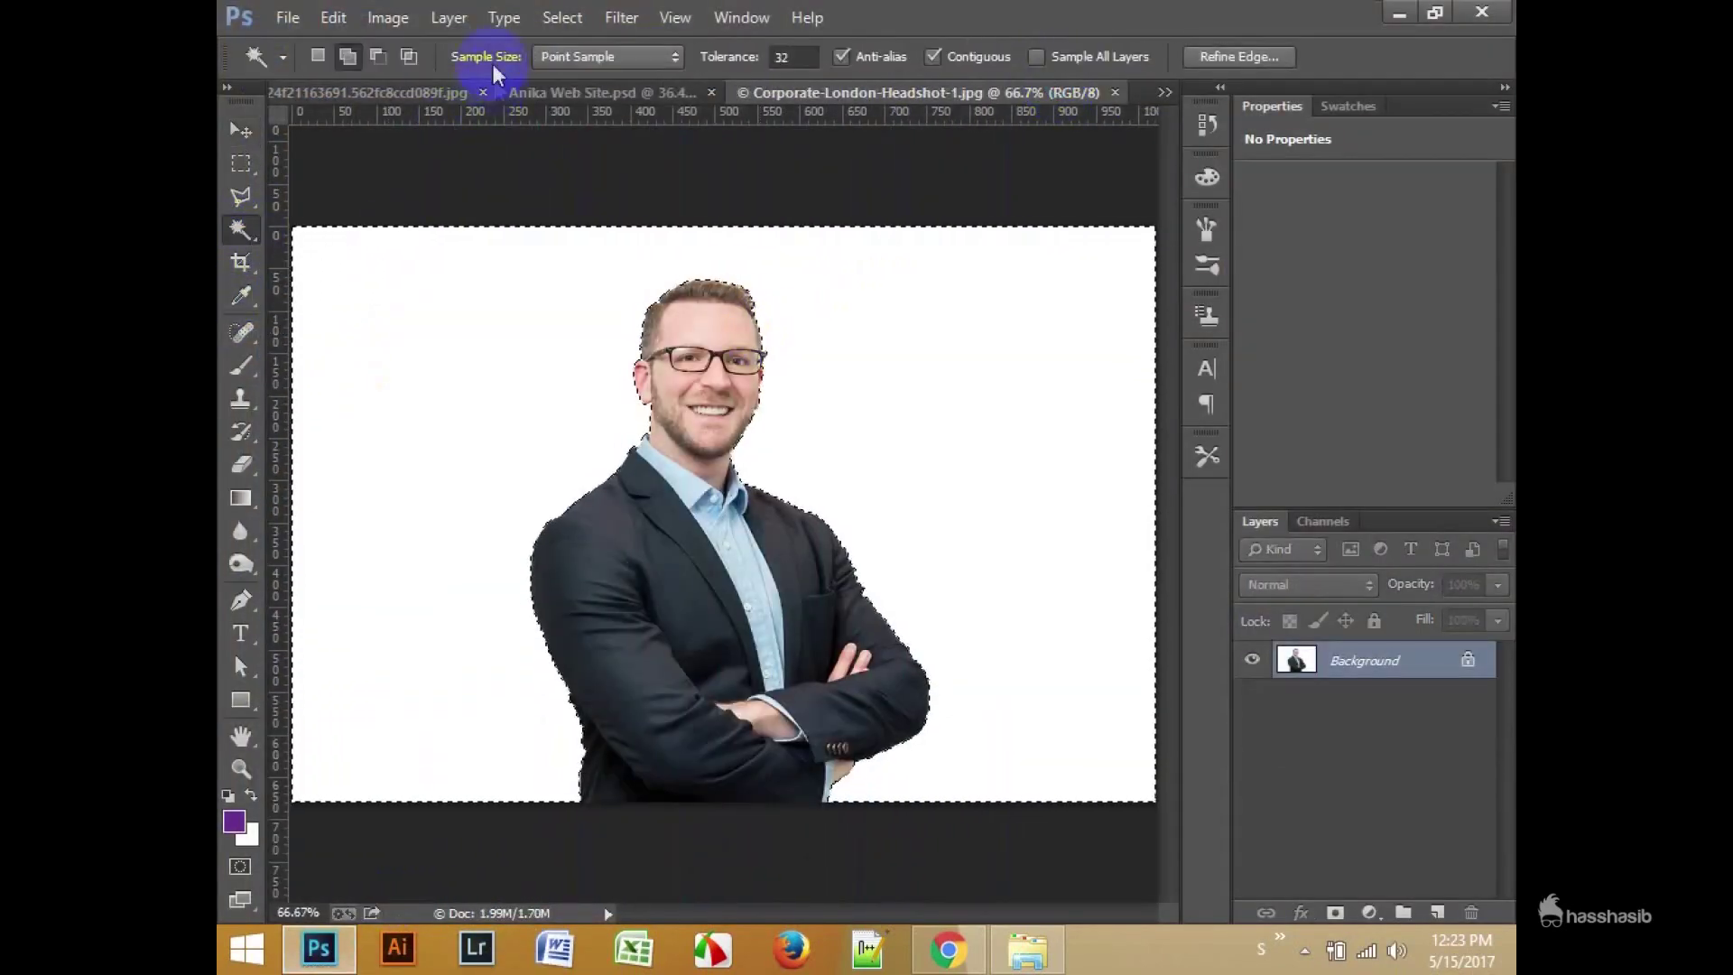
Step: Mask out the headshot's white background and drag it into the Anika document
left_click(561, 17)
left_click(587, 97)
left_click(1335, 913)
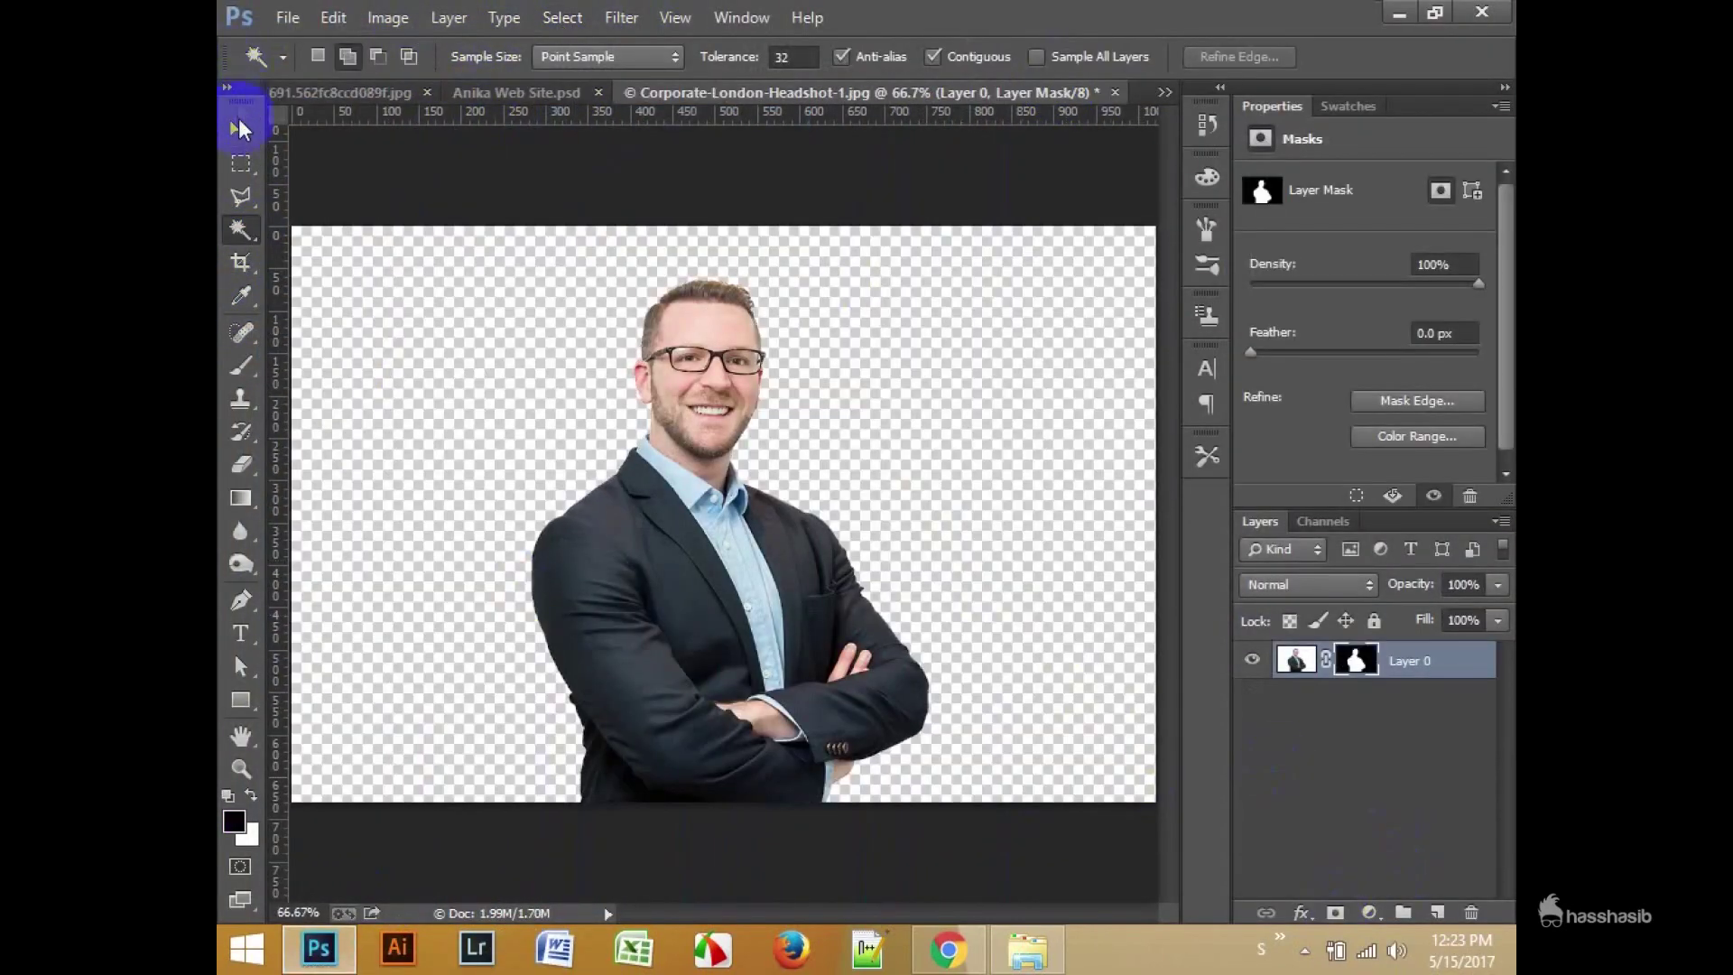
left_click(242, 115)
left_click_drag(704, 541, 589, 560)
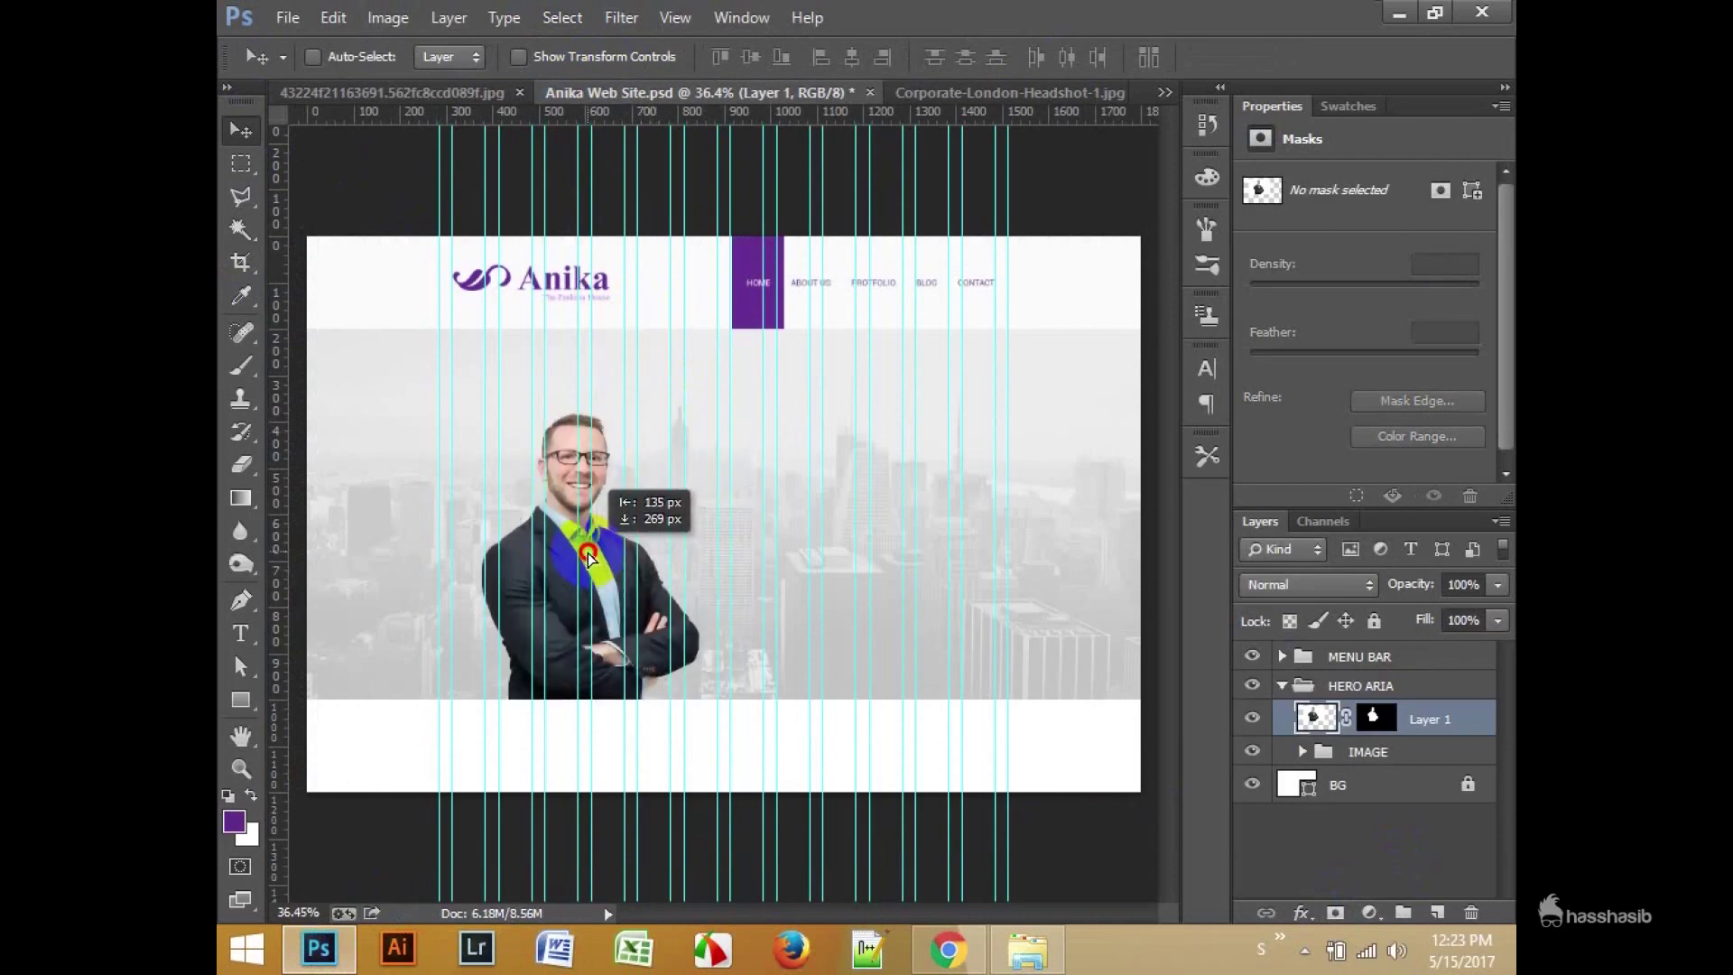
Step: Enlarge the headshot to about 119%, shift it left, and move it into the IMAGE group
key("ctrl+t")
left_click_drag(824, 379, 913, 326)
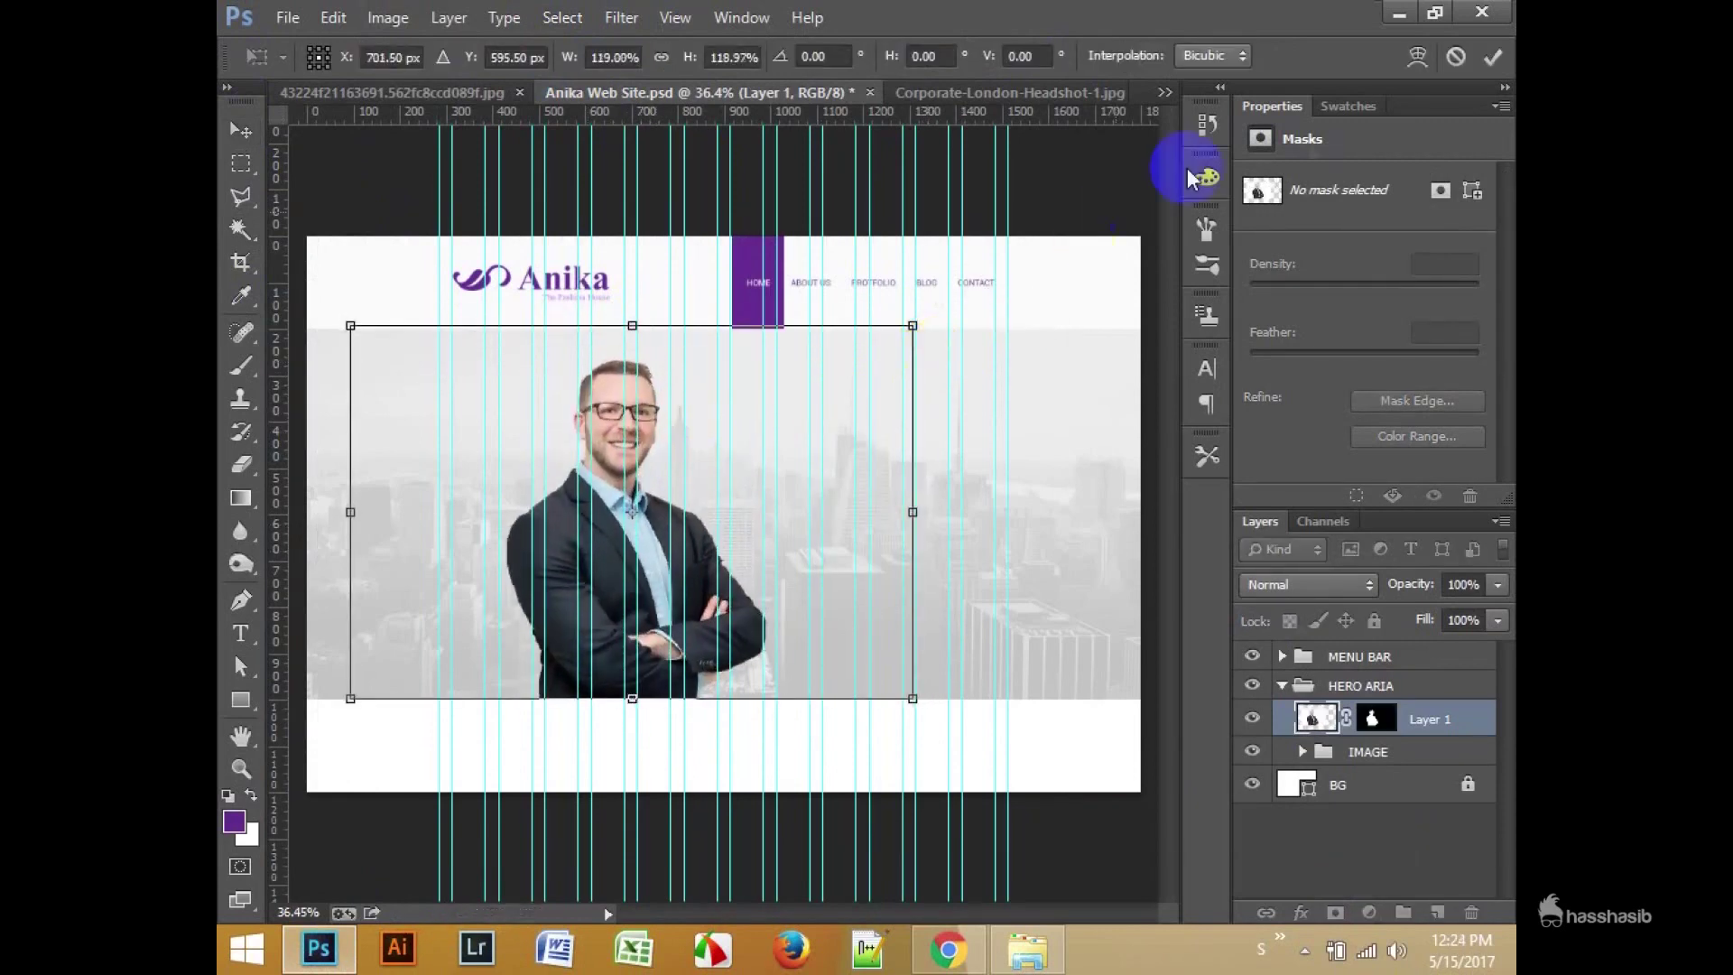
key("Return")
left_click_drag(677, 445, 656, 451)
scroll(713, 512, "up", 1)
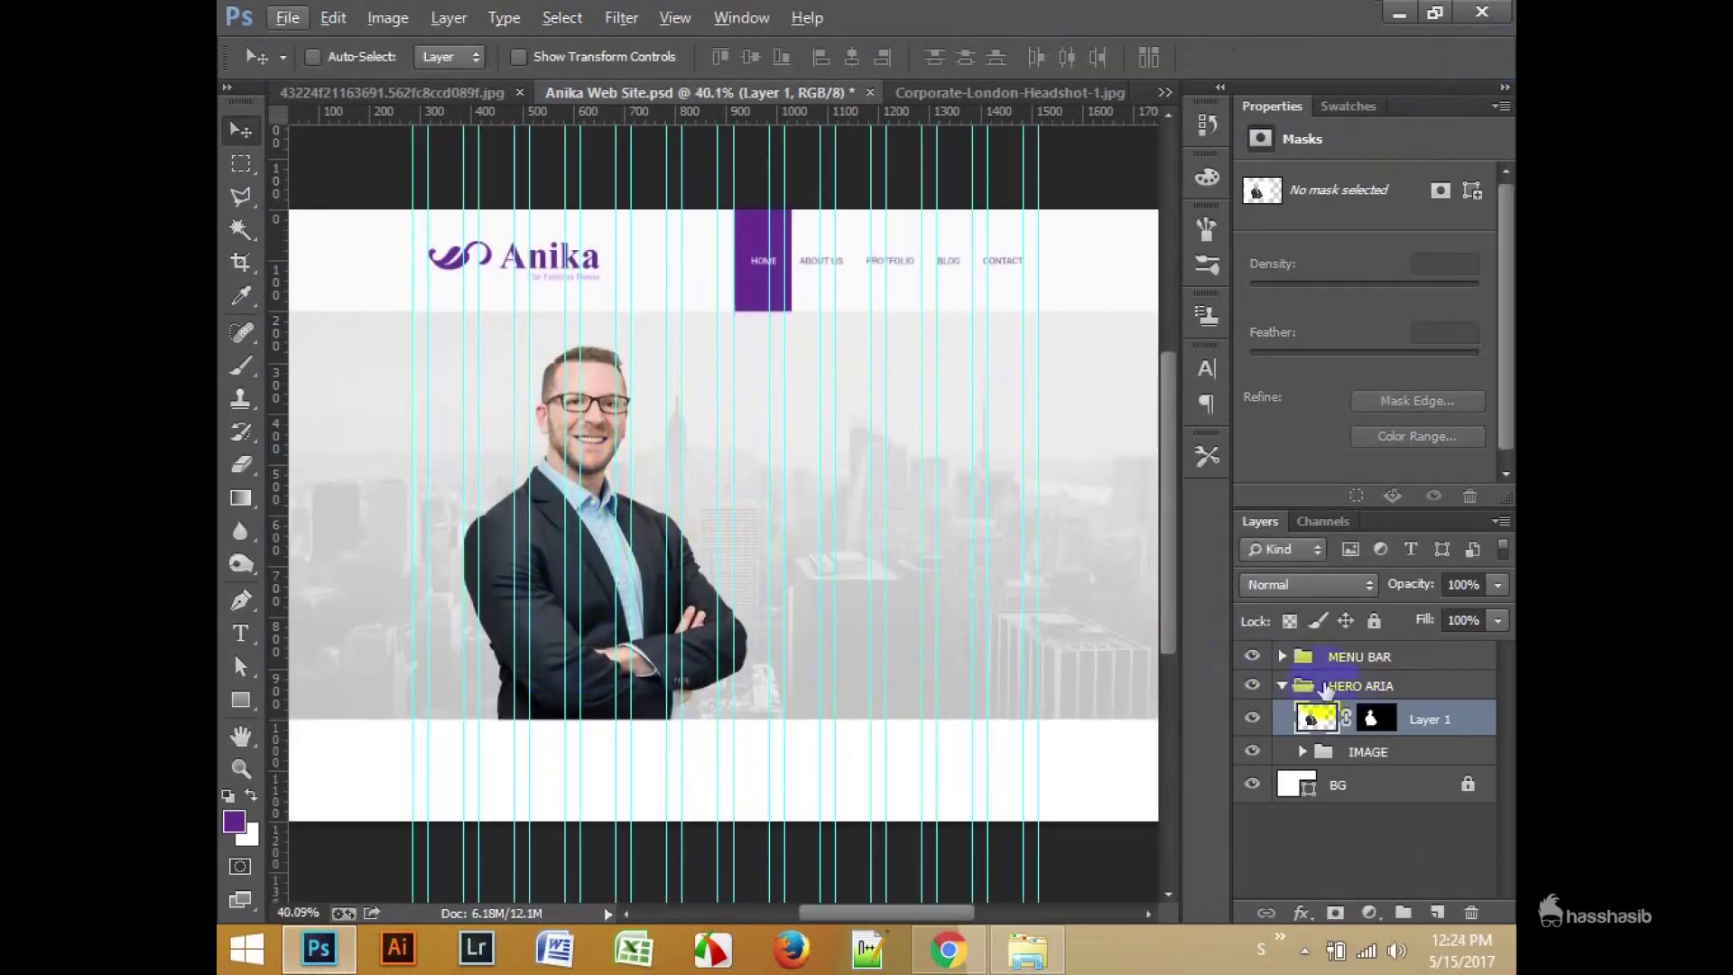
left_click(1303, 751)
left_click_drag(1406, 764, 1425, 775)
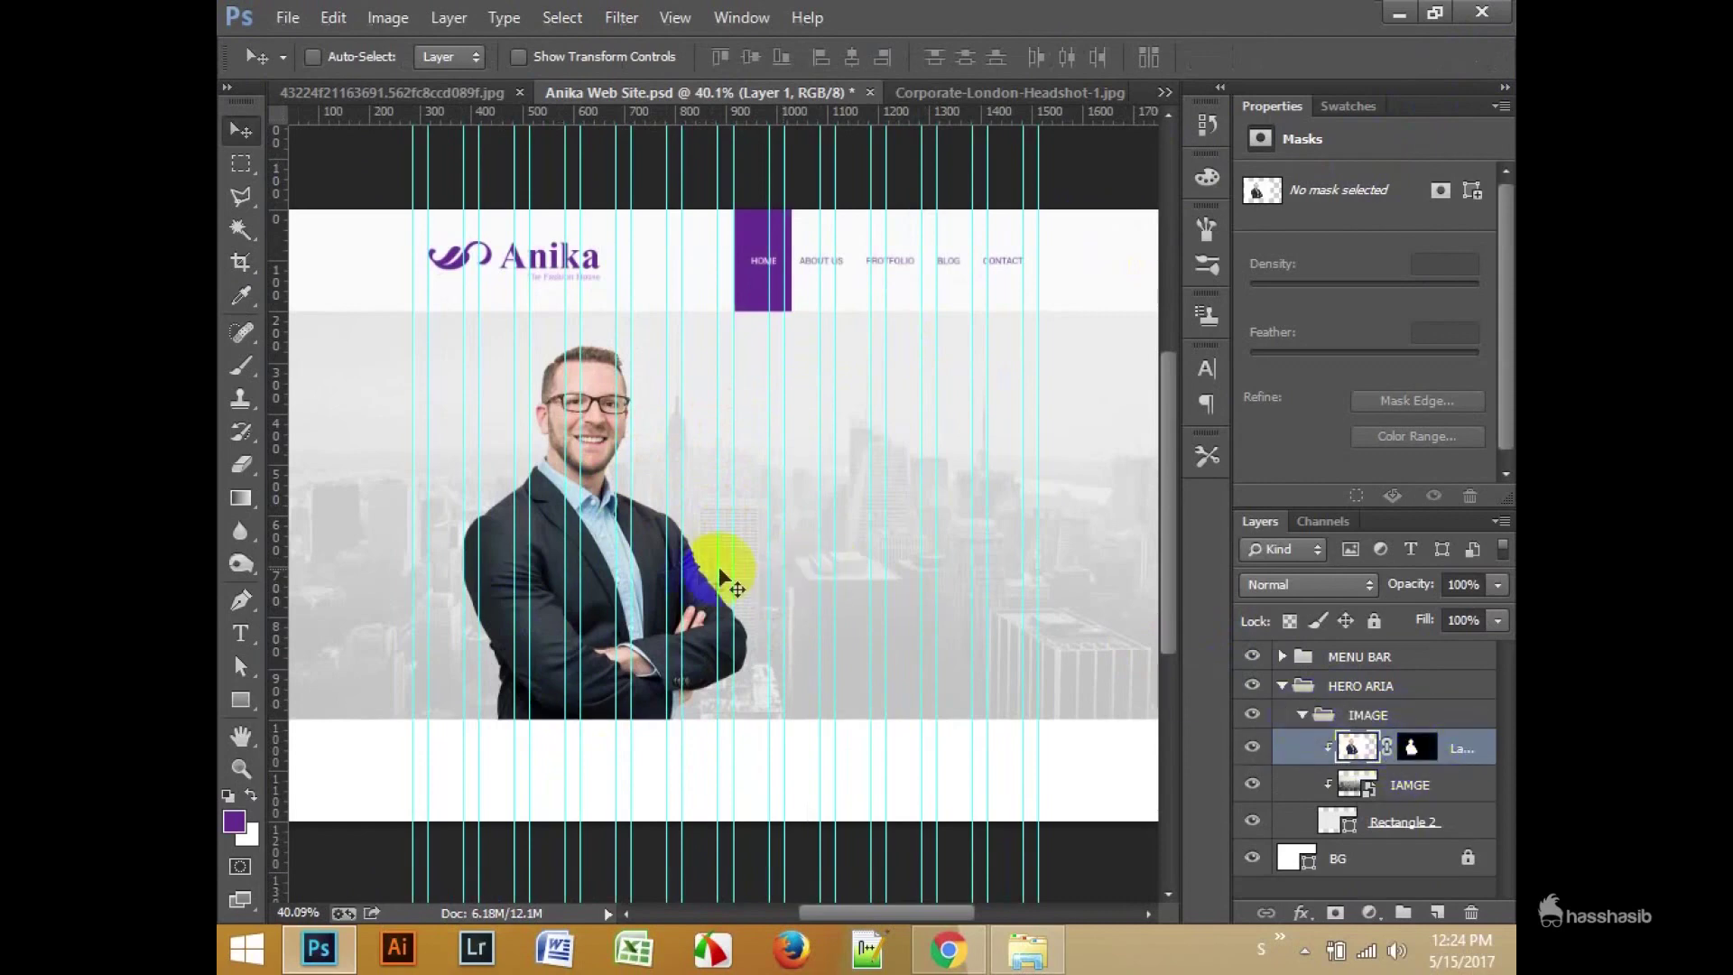
left_click(1303, 714)
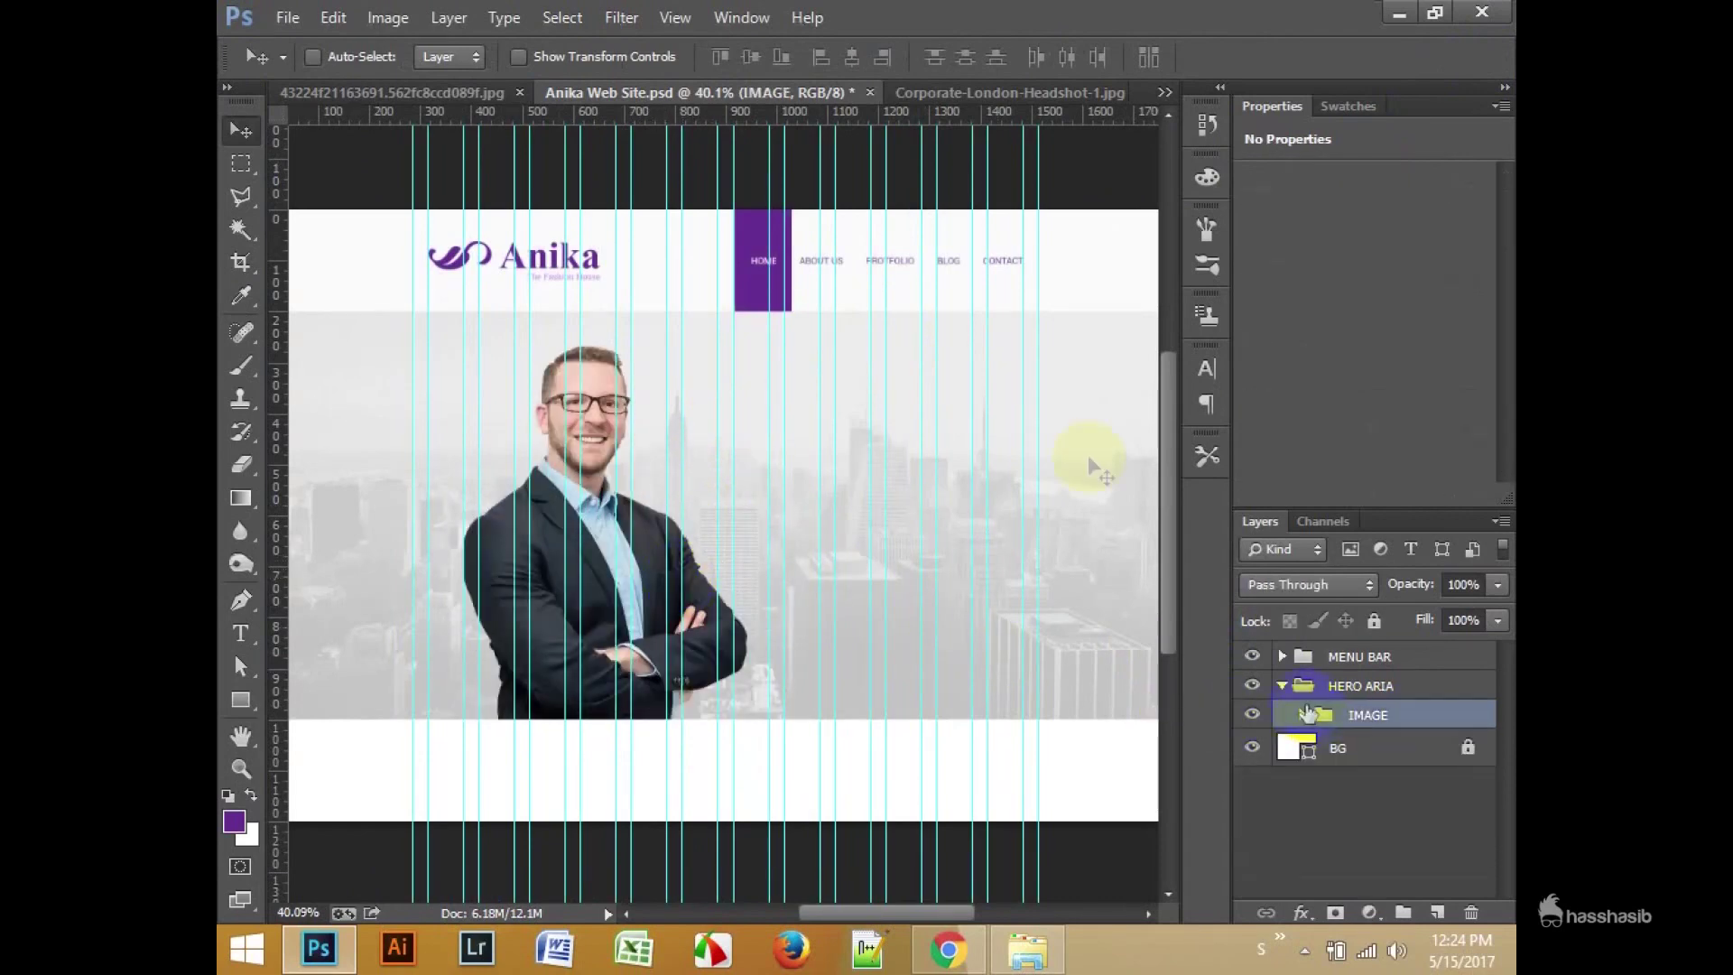
Step: Close the separate headshot file, answering the save prompt
left_click(1065, 92)
key("ctrl+w")
left_click(876, 375)
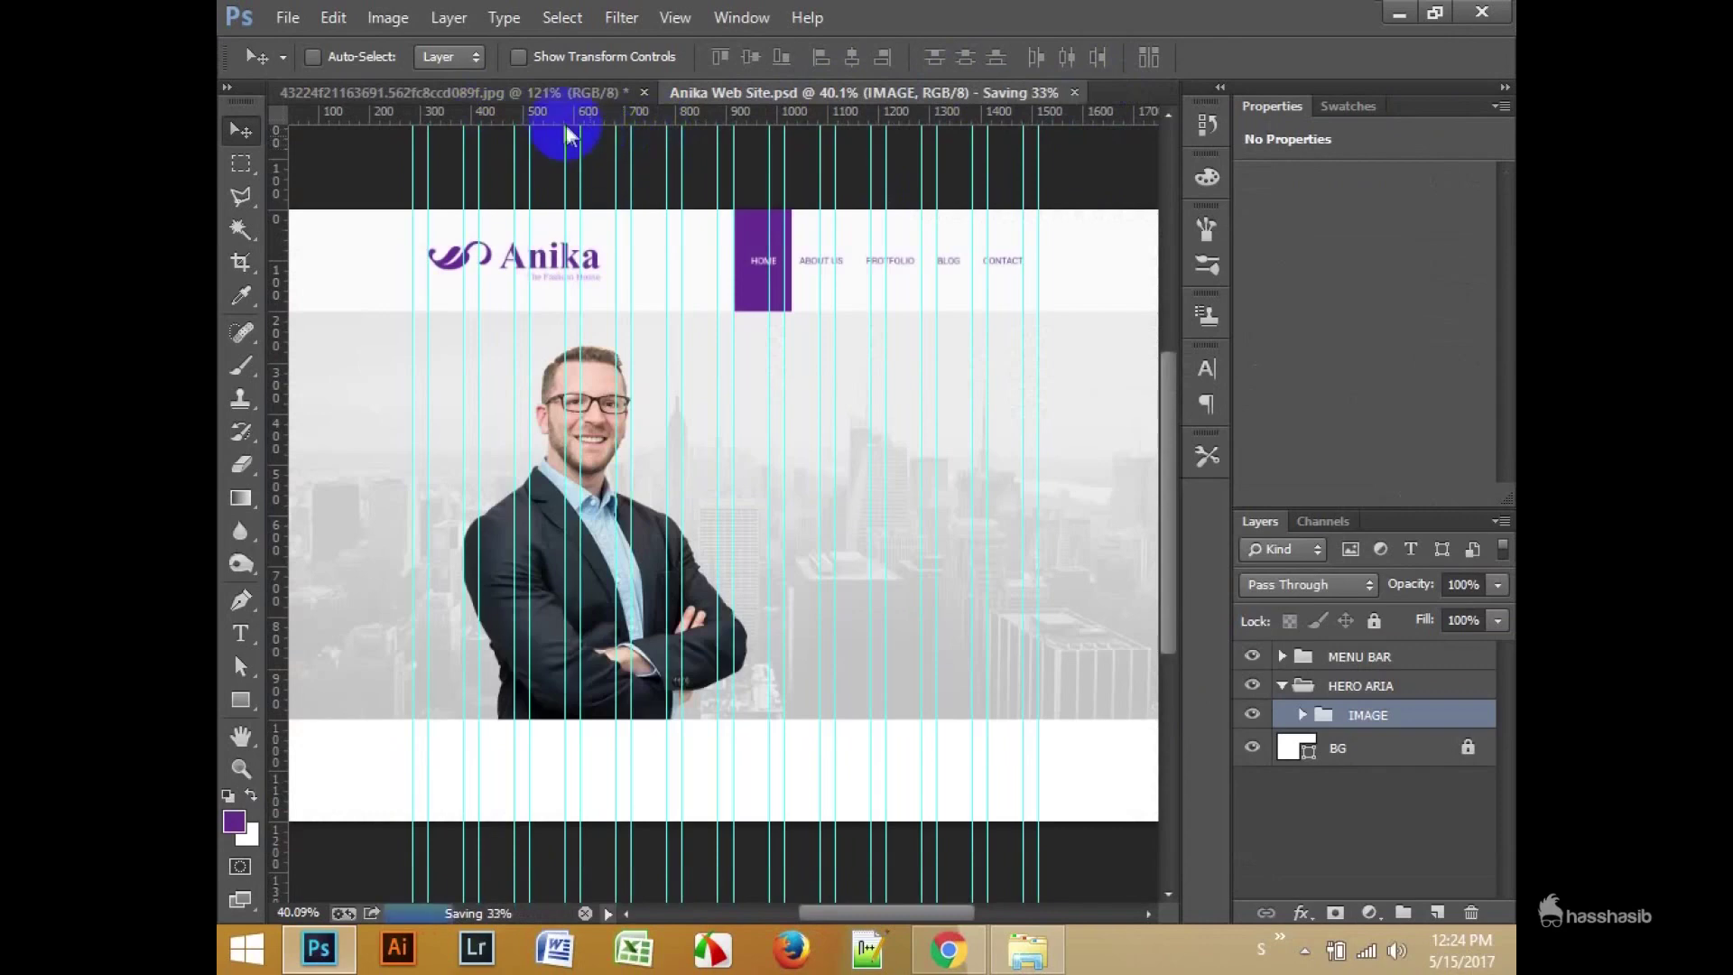
key("ctrl+Tab")
scroll(804, 456, "up", 3)
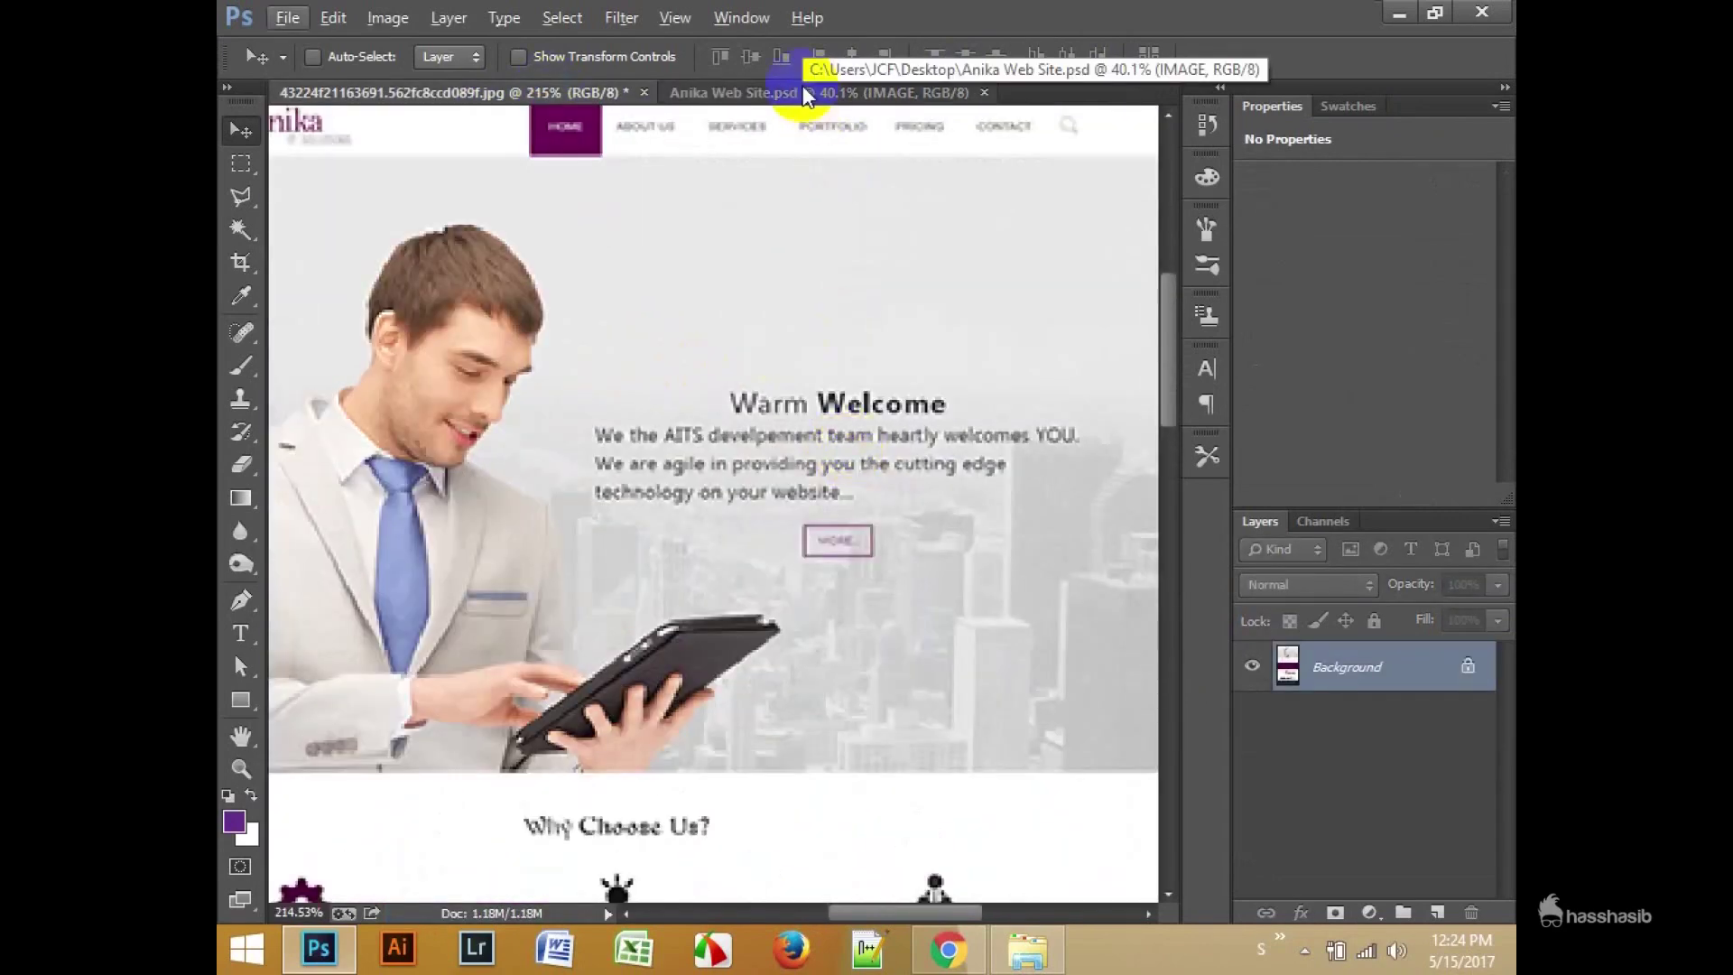
Step: Start a purple 'Warm Welcome,' heading in the hero, trying 36 and 60 pt sizes
left_click(804, 92)
left_click(240, 633)
left_click(795, 518)
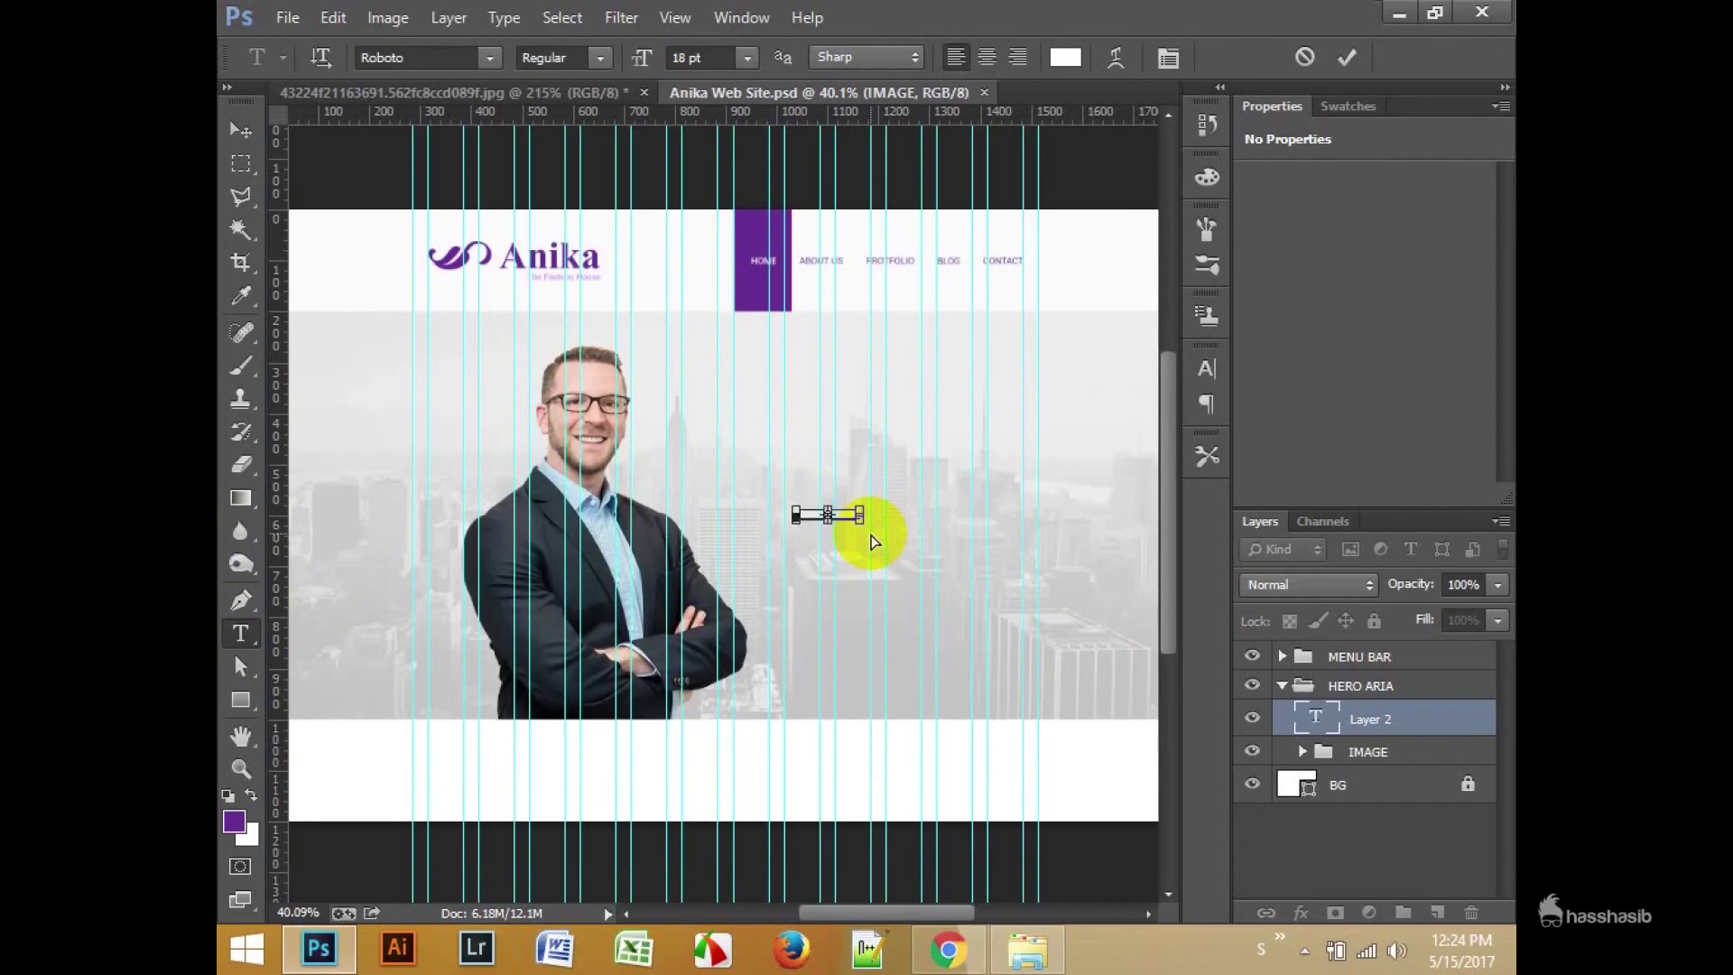
left_click(1065, 57)
left_click(1444, 147)
left_click(748, 57)
left_click(730, 403)
left_click(748, 57)
left_click(746, 445)
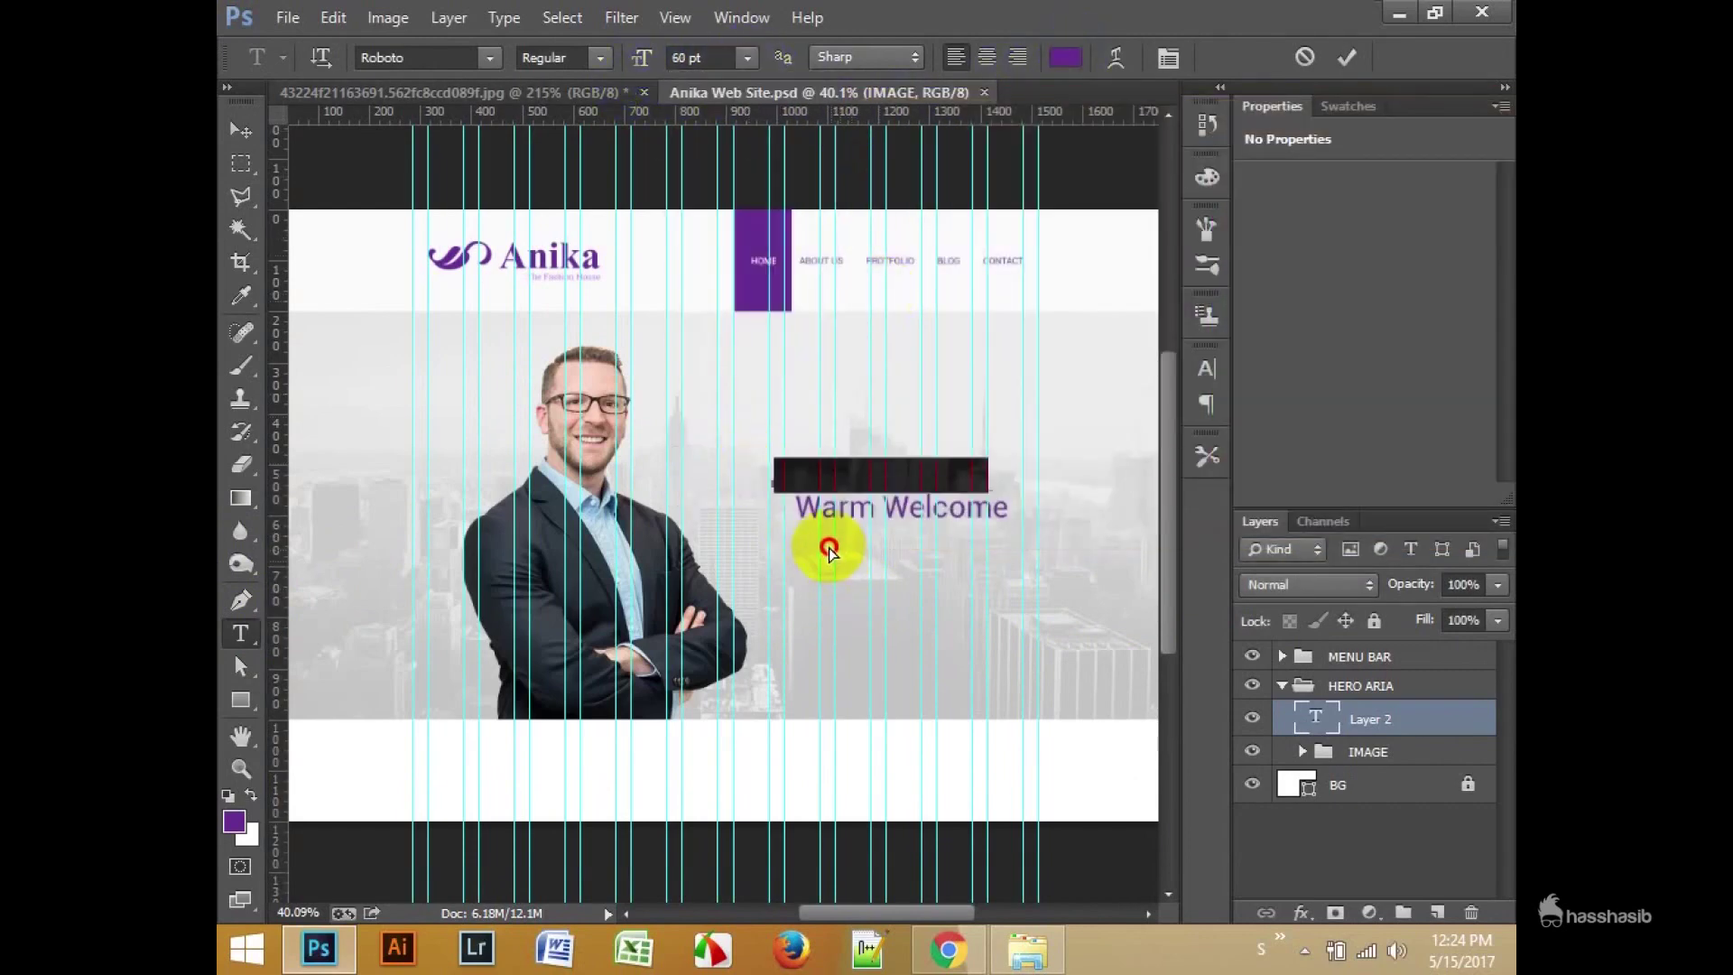
Step: Set Welcome bold, Warm Light, size 48 pt, then draw an empty text box below
left_click(600, 57)
left_click(607, 387)
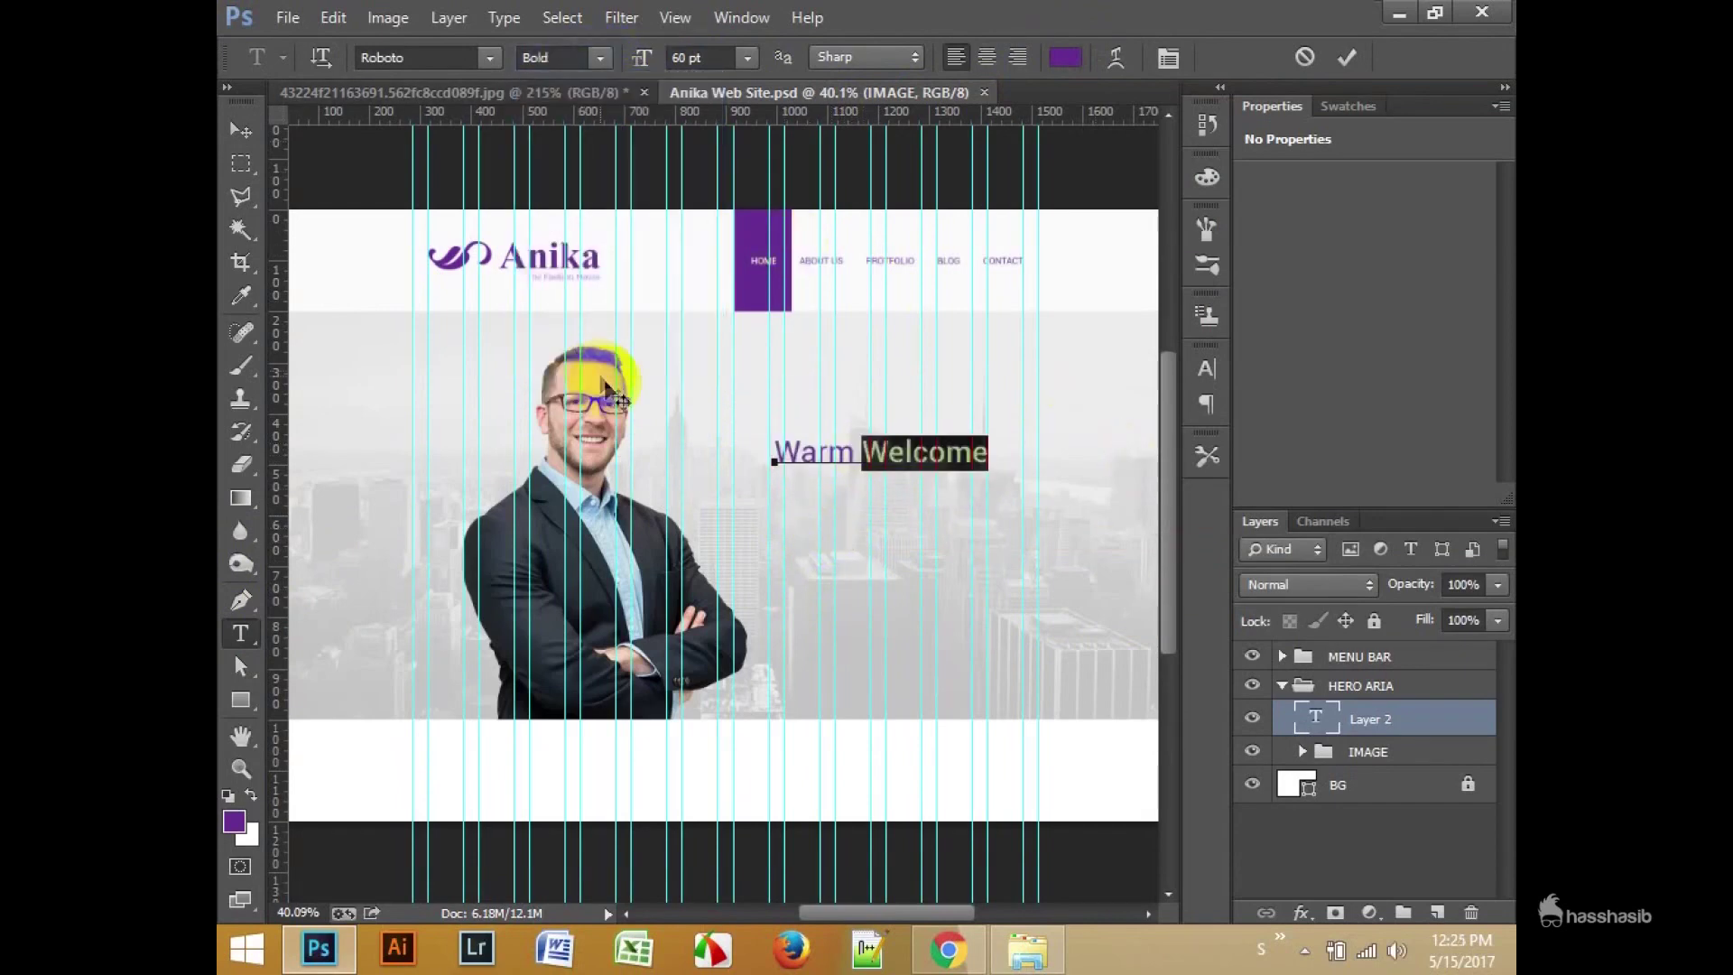
left_click(600, 57)
left_click(580, 154)
left_click(600, 56)
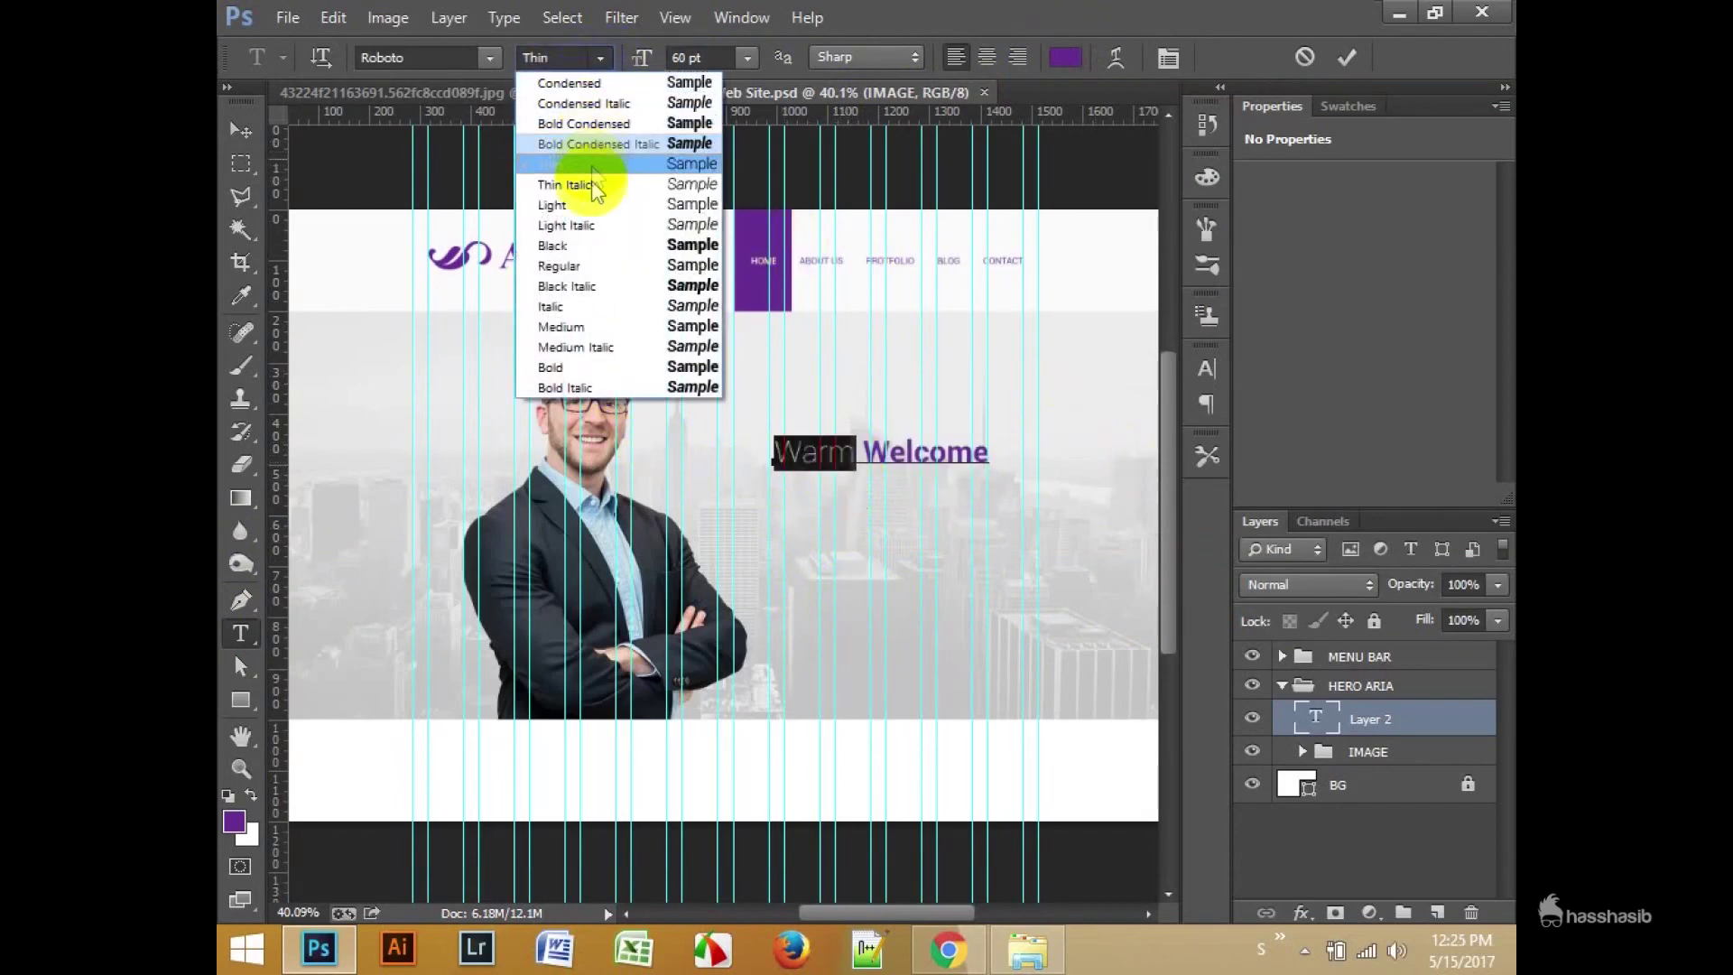
left_click(560, 202)
type(",")
left_click(748, 57)
left_click(745, 430)
left_click(1181, 272)
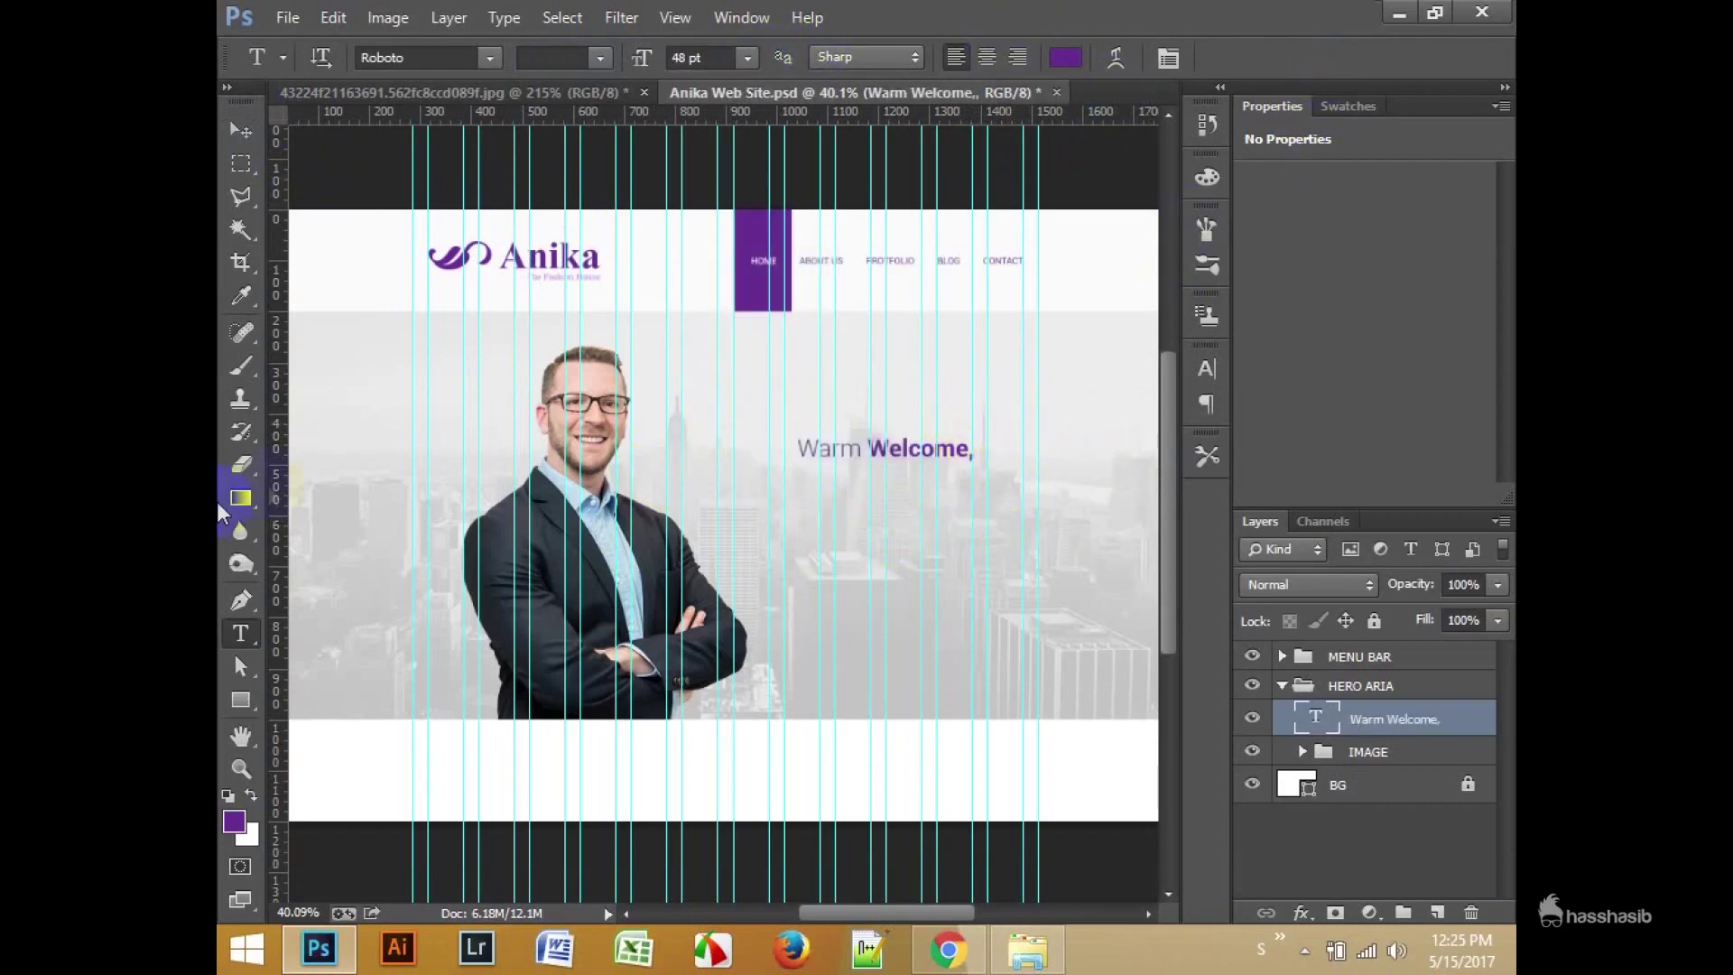
left_click_drag(764, 493, 1086, 643)
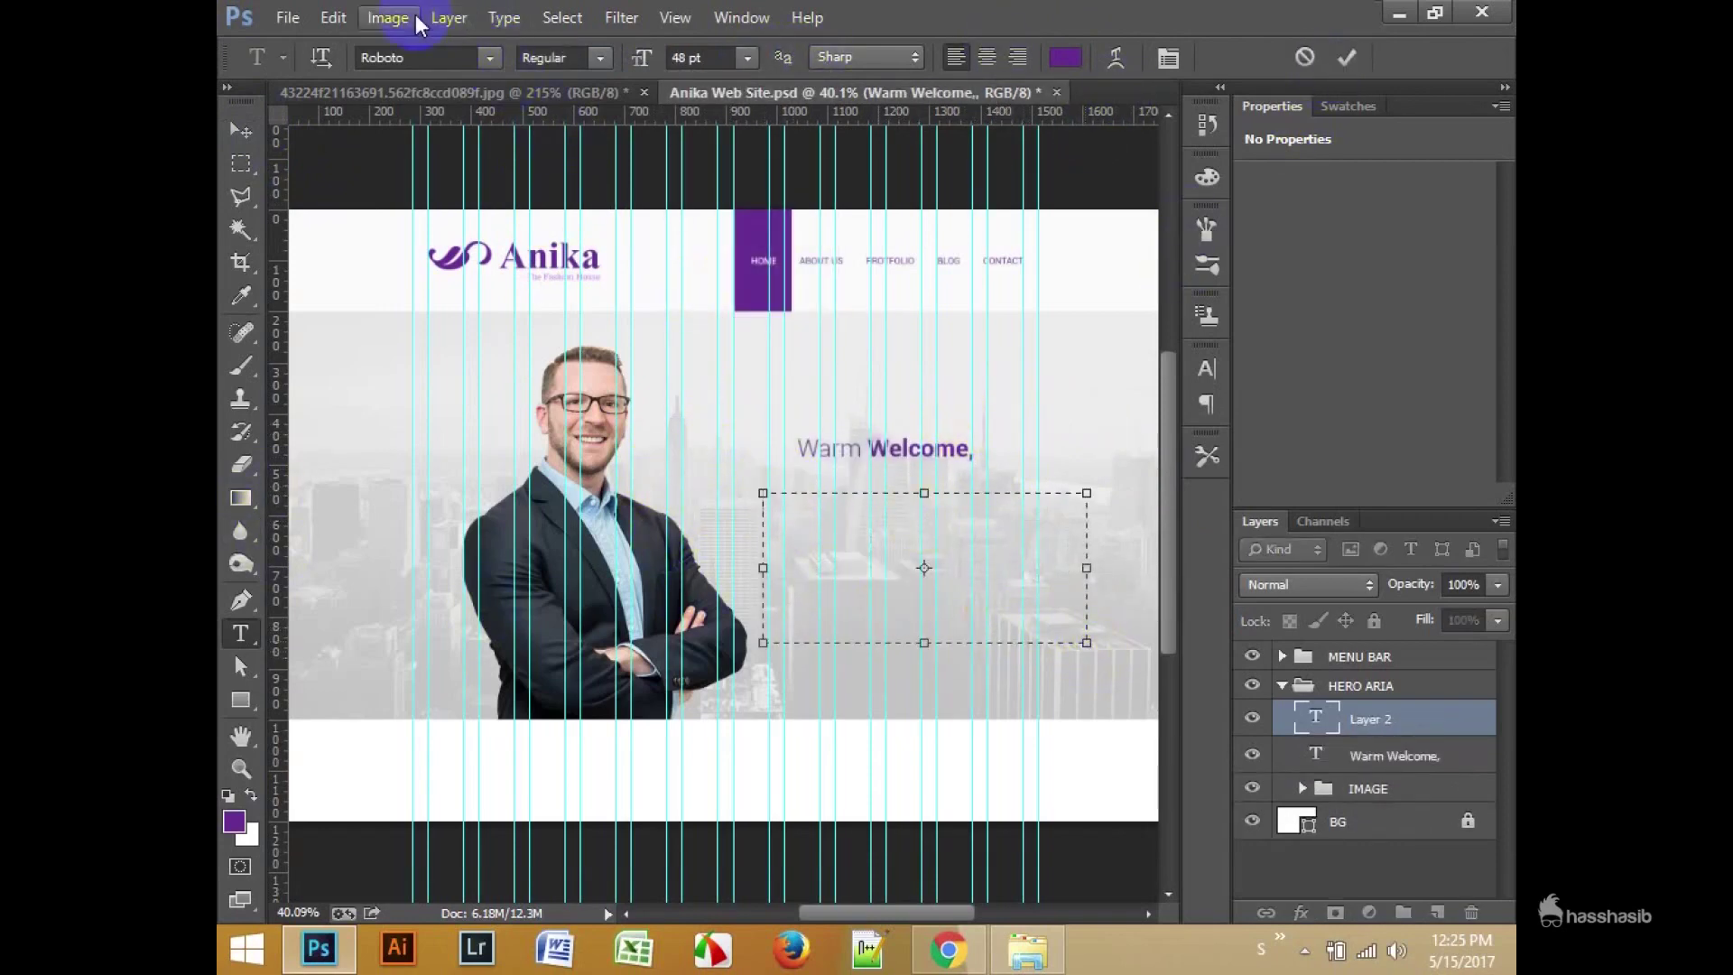
Step: Paste lorem ipsum placeholder text under the heading and delete the surplus sentences
left_click(504, 17)
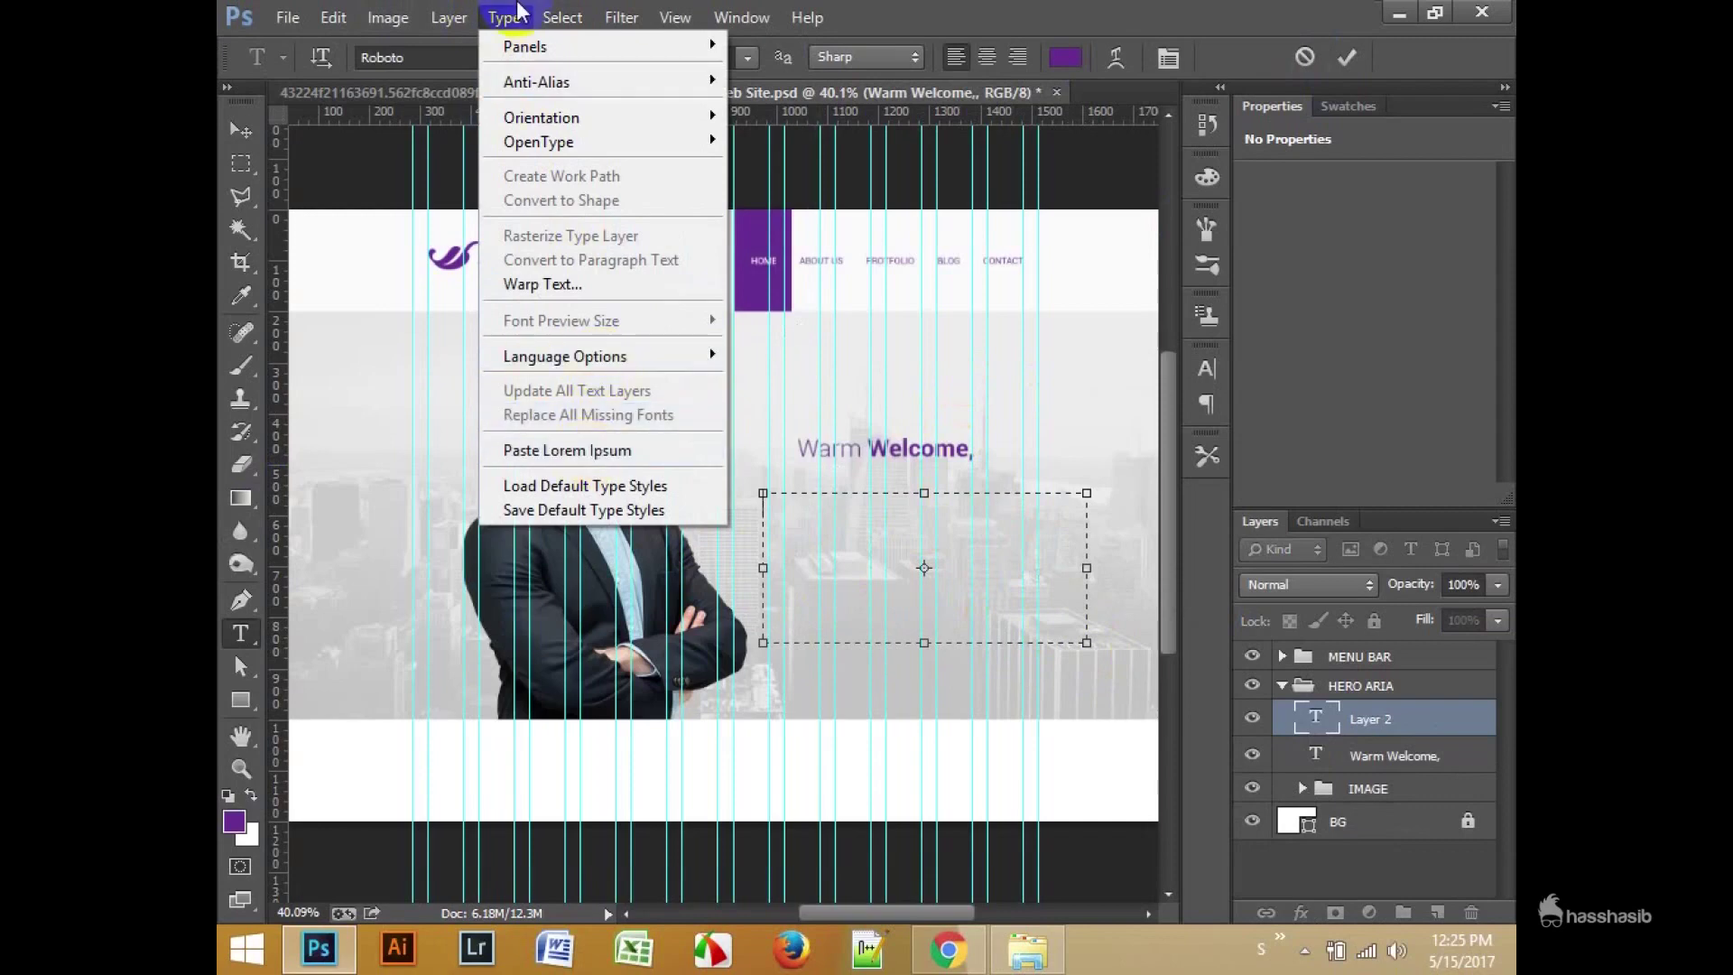
left_click(598, 458)
left_click_drag(924, 643, 924, 893)
left_click_drag(1029, 866, 930, 622)
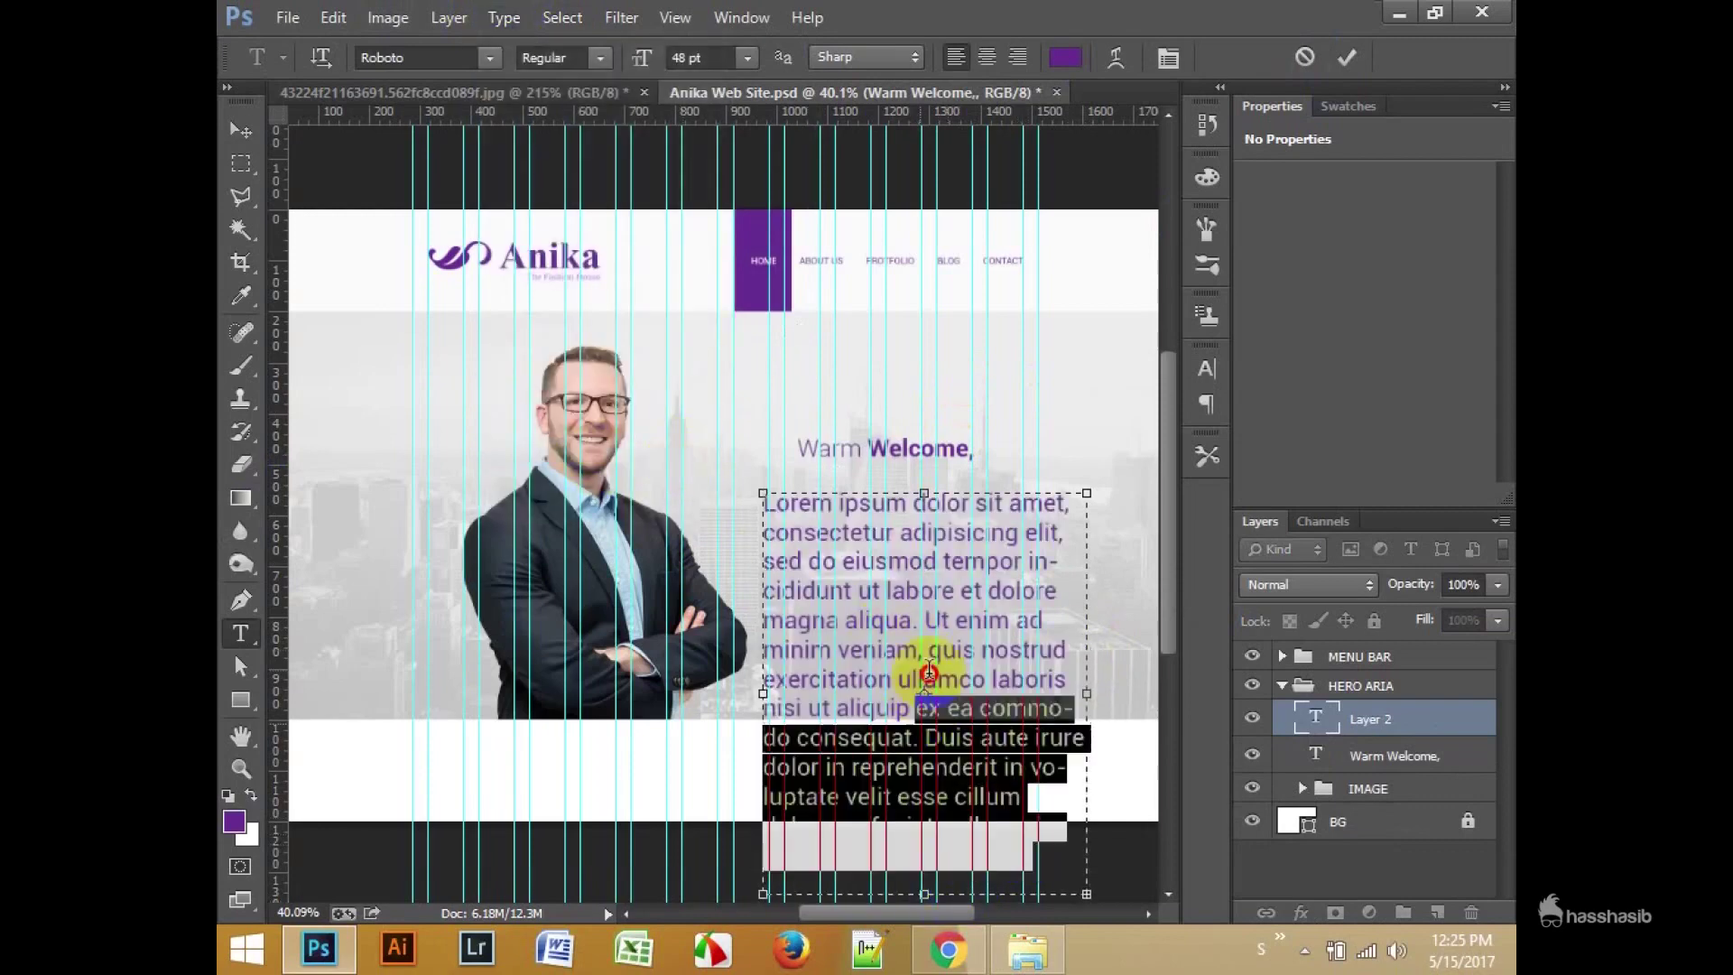
left_click_drag(1103, 846, 929, 591)
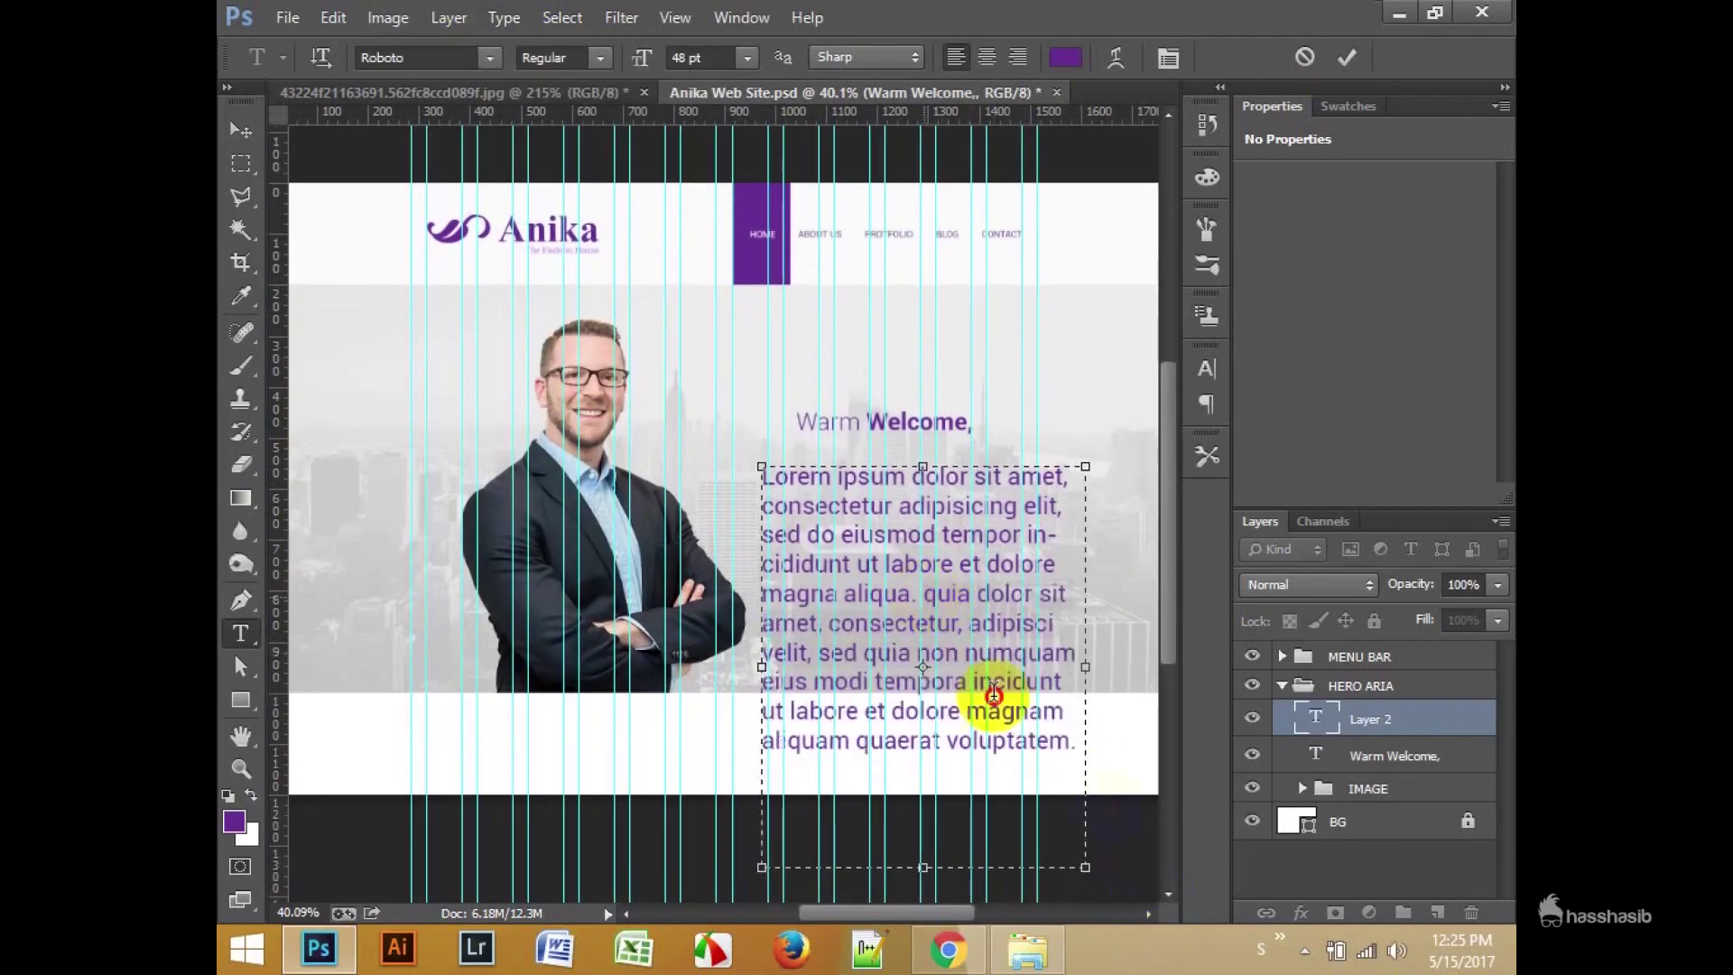
key("BackSpace")
Step: Set the paragraph to 24 pt and shorten its text box to fit
key("ctrl+a")
left_click(748, 57)
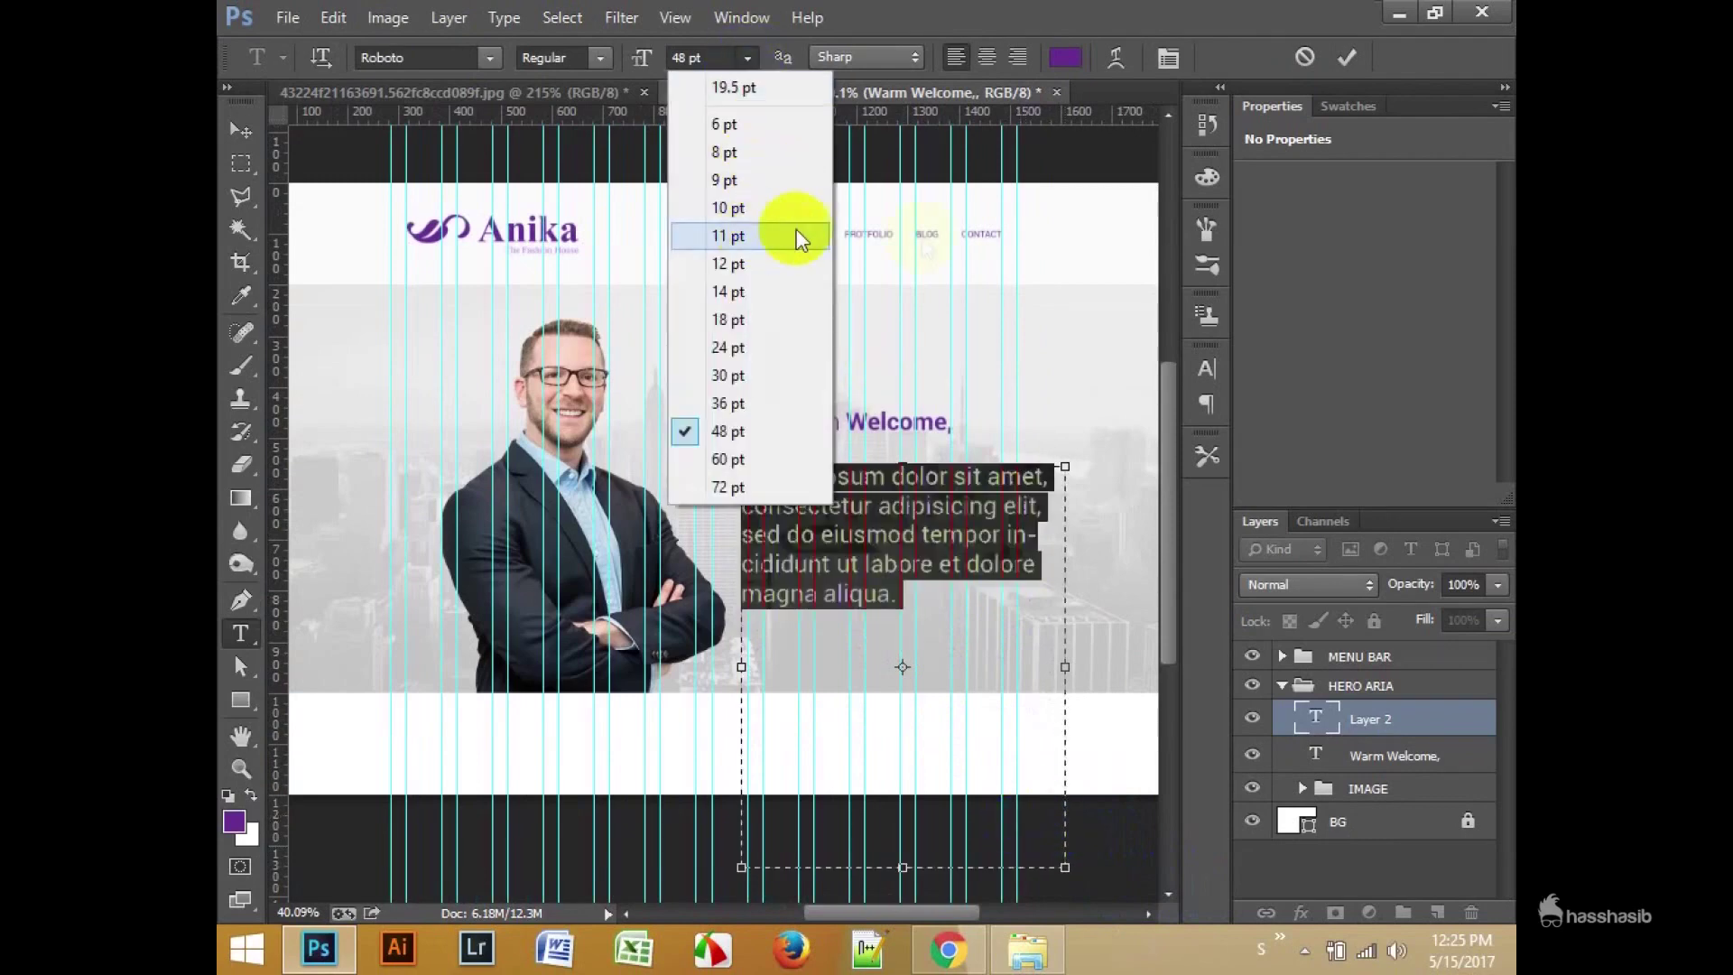
left_click(754, 319)
left_click(747, 57)
left_click(754, 348)
left_click_drag(928, 864, 928, 559)
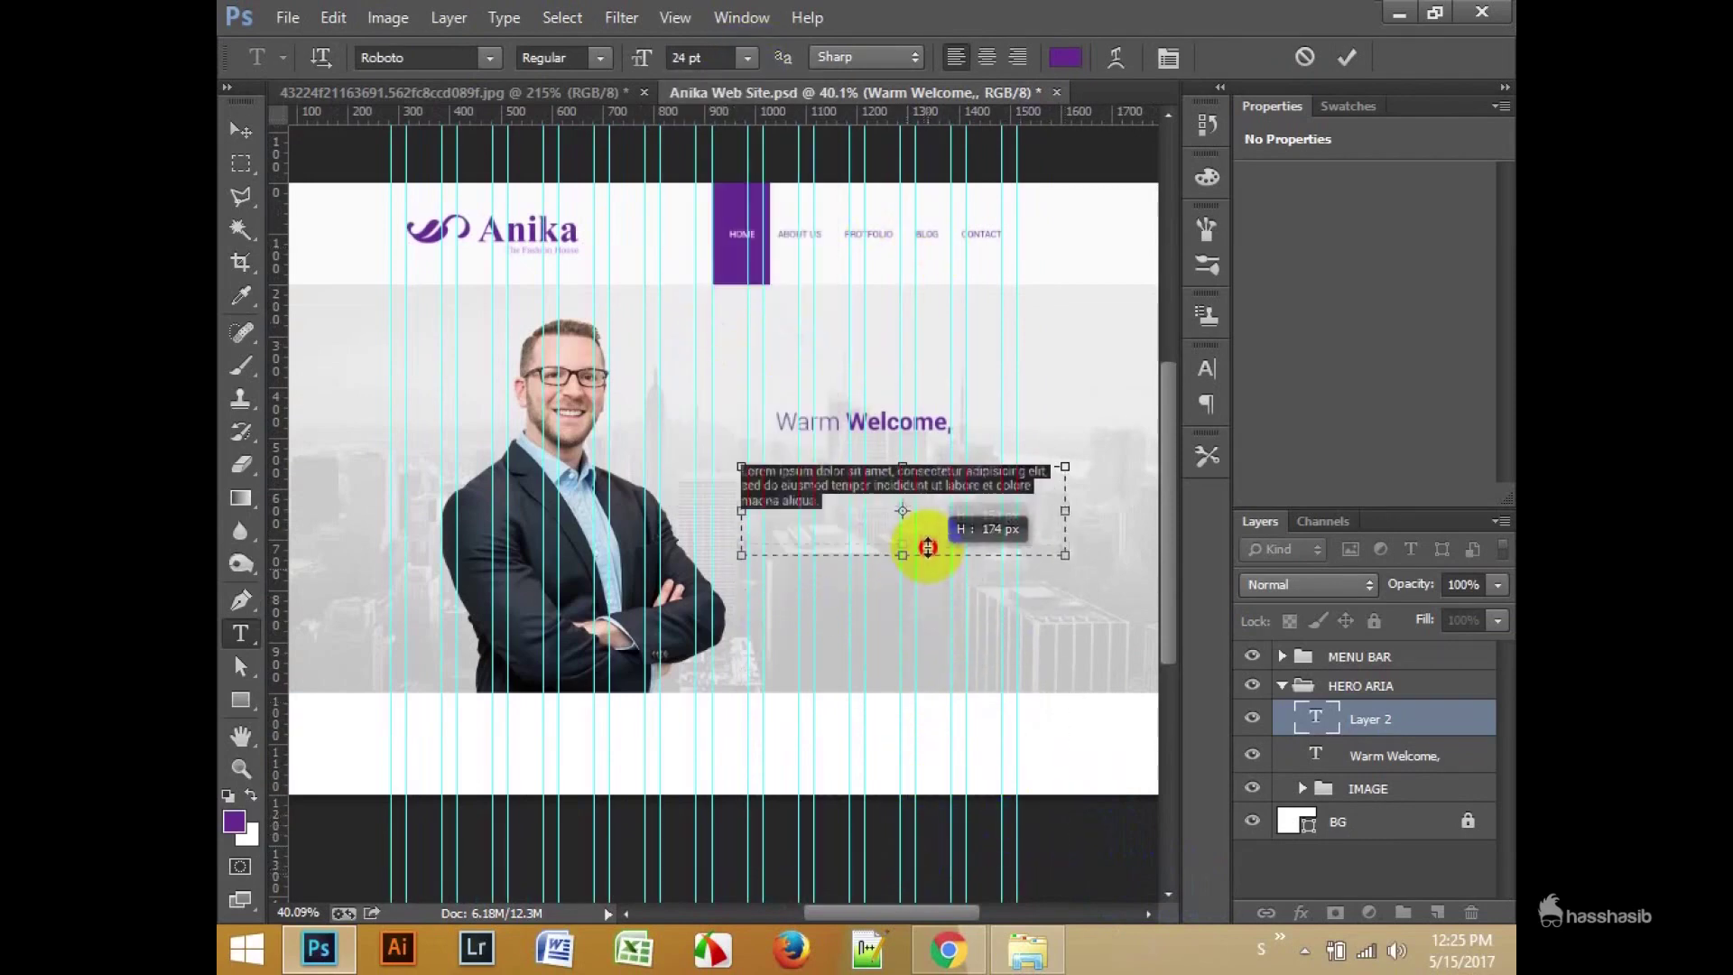
Step: Centre the paragraph and narrow its text box so the lines rewrap
scroll(931, 524, "up", 2)
left_click(988, 57)
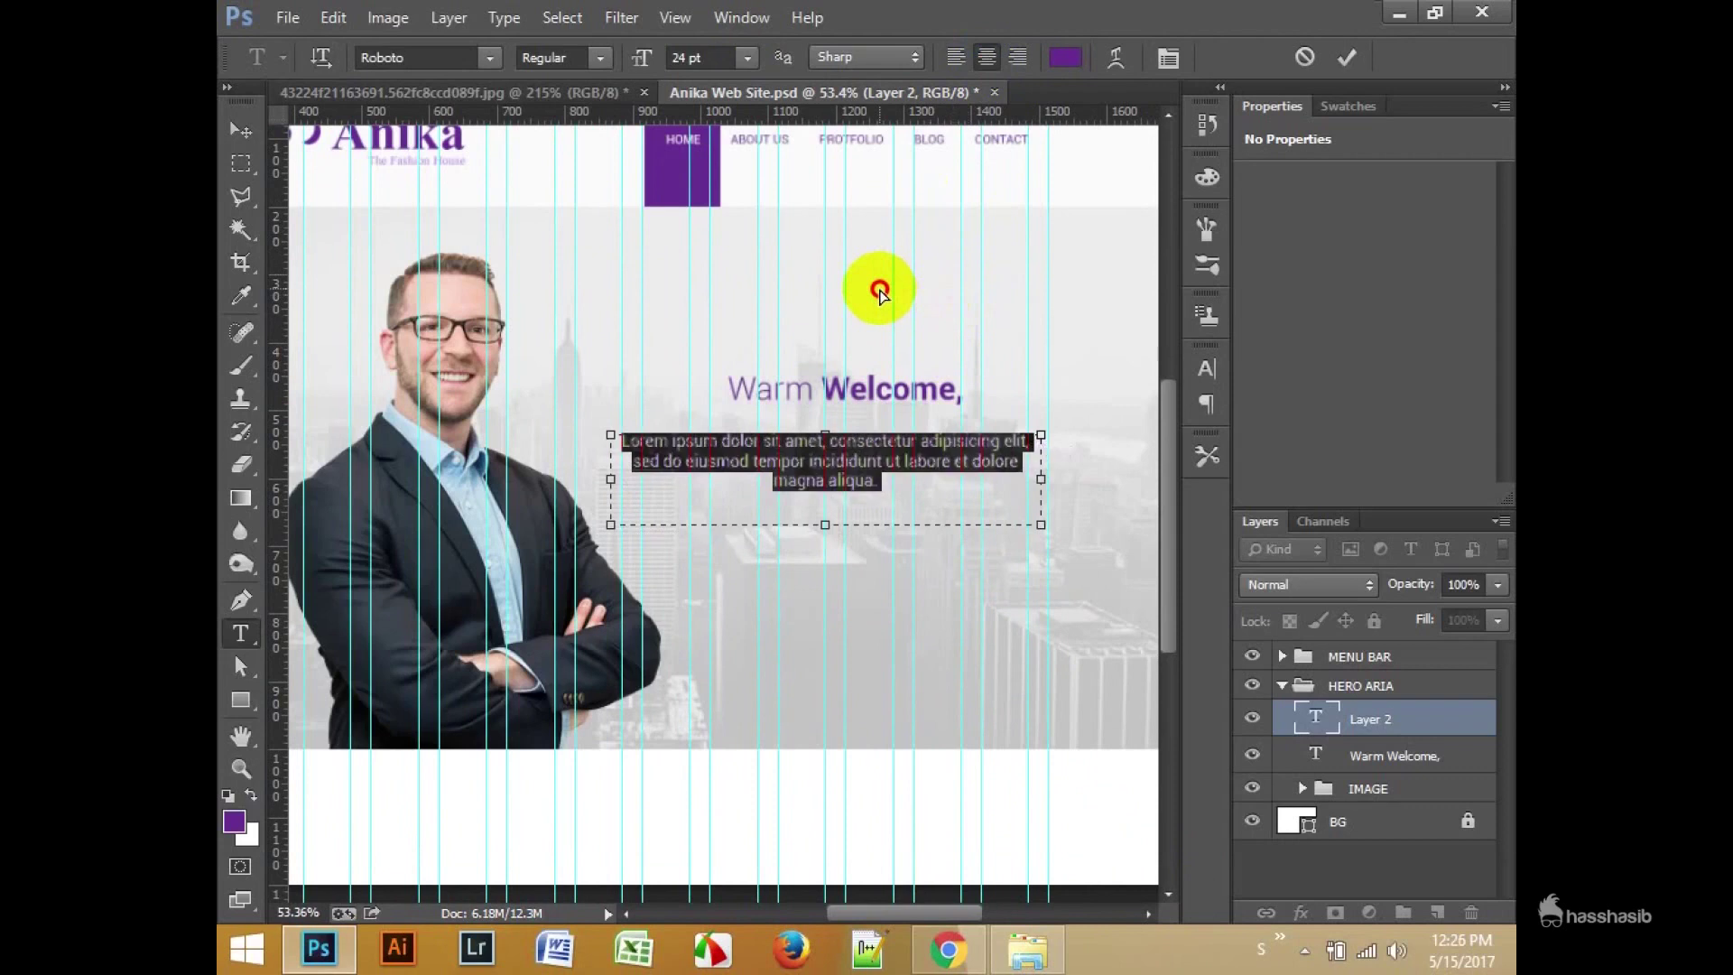
left_click_drag(612, 526, 620, 536)
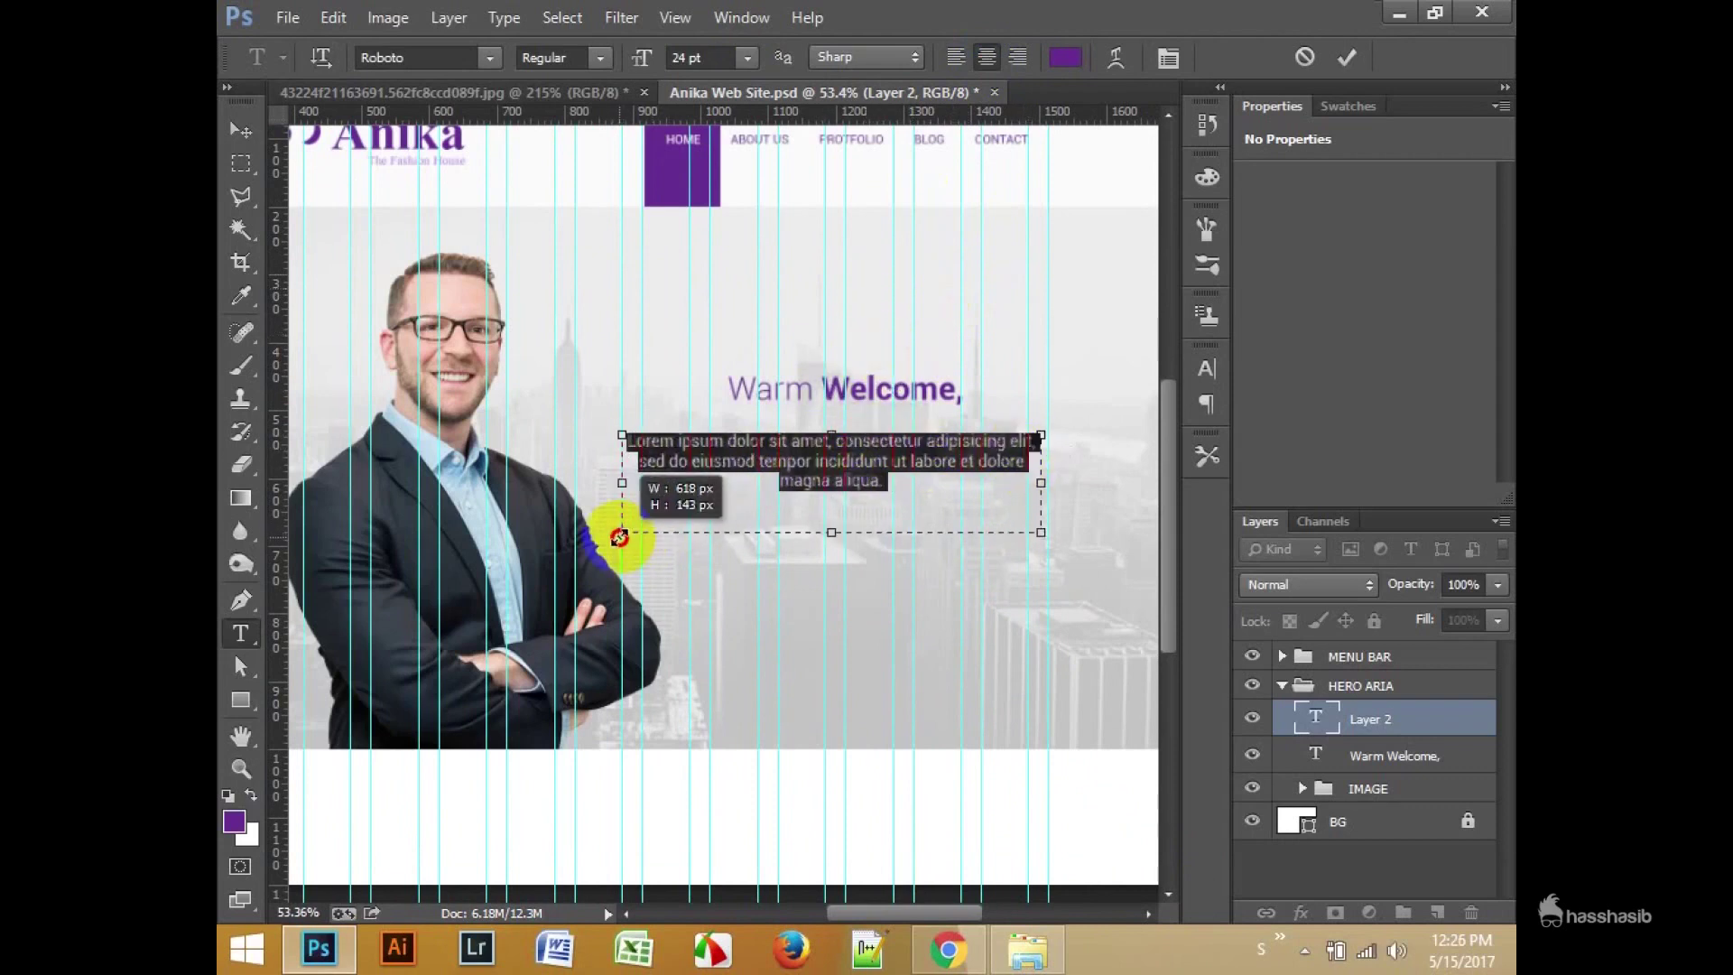
left_click_drag(1040, 533, 1028, 536)
left_click(1346, 60)
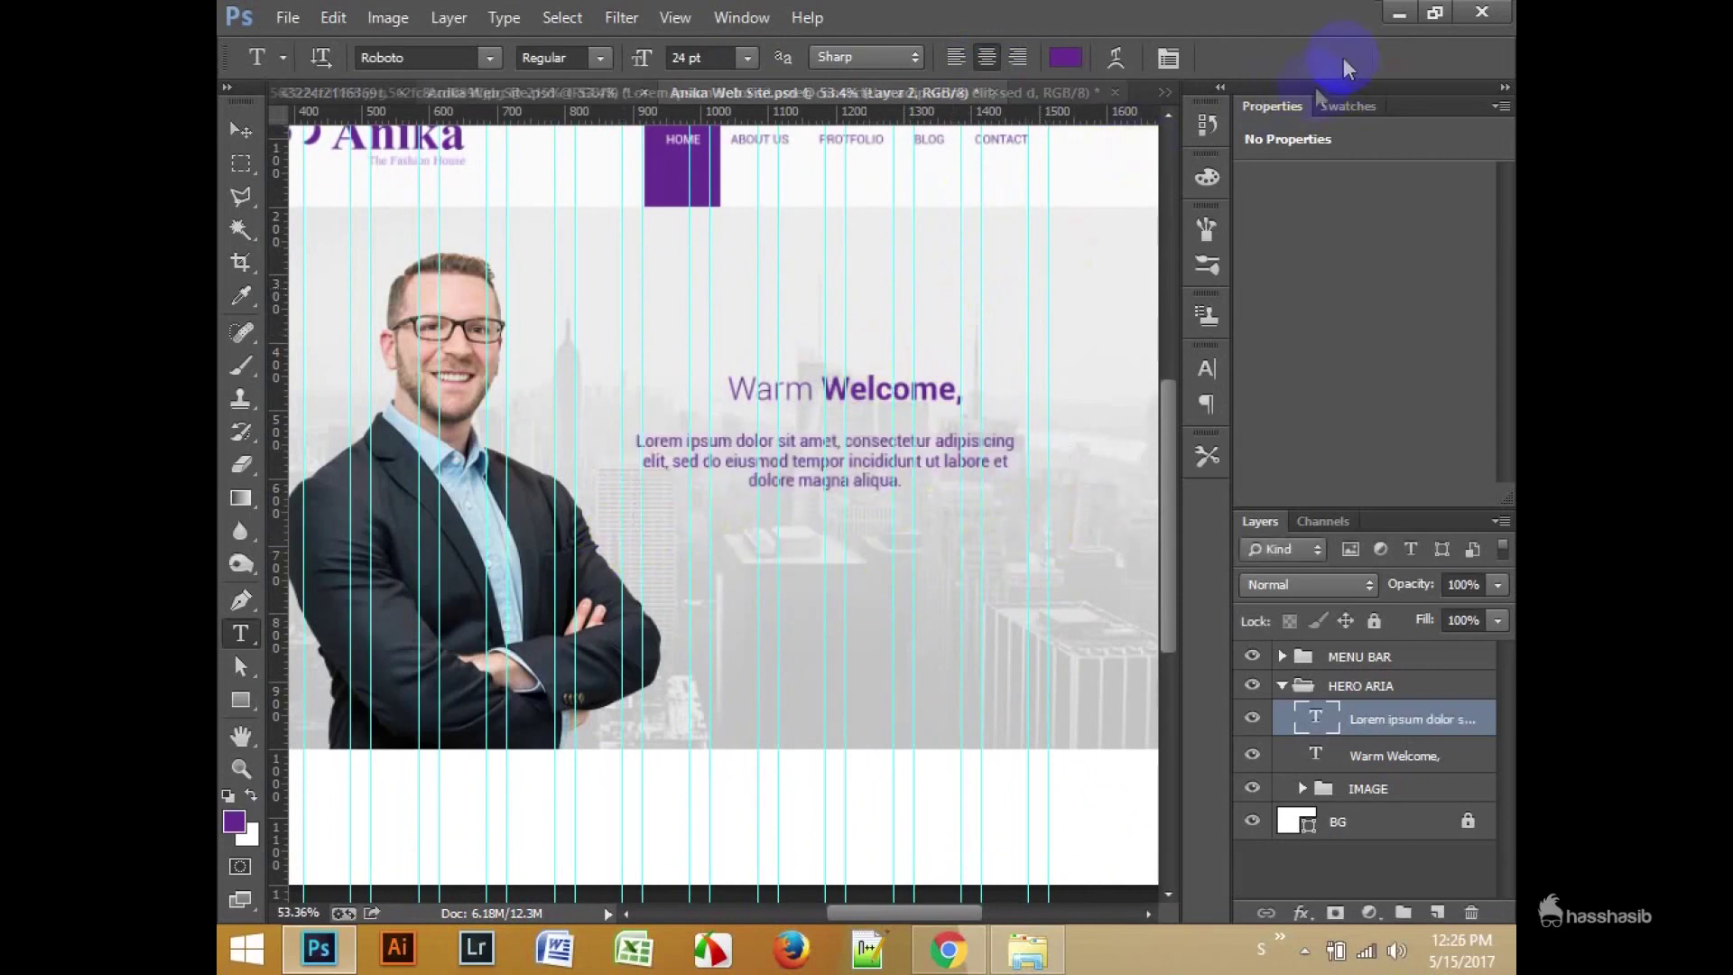
Step: Set the paragraph's leading to 30 pt in the Character panel
double_click(1315, 719)
left_click(1207, 367)
left_click(1155, 420)
left_click(1139, 652)
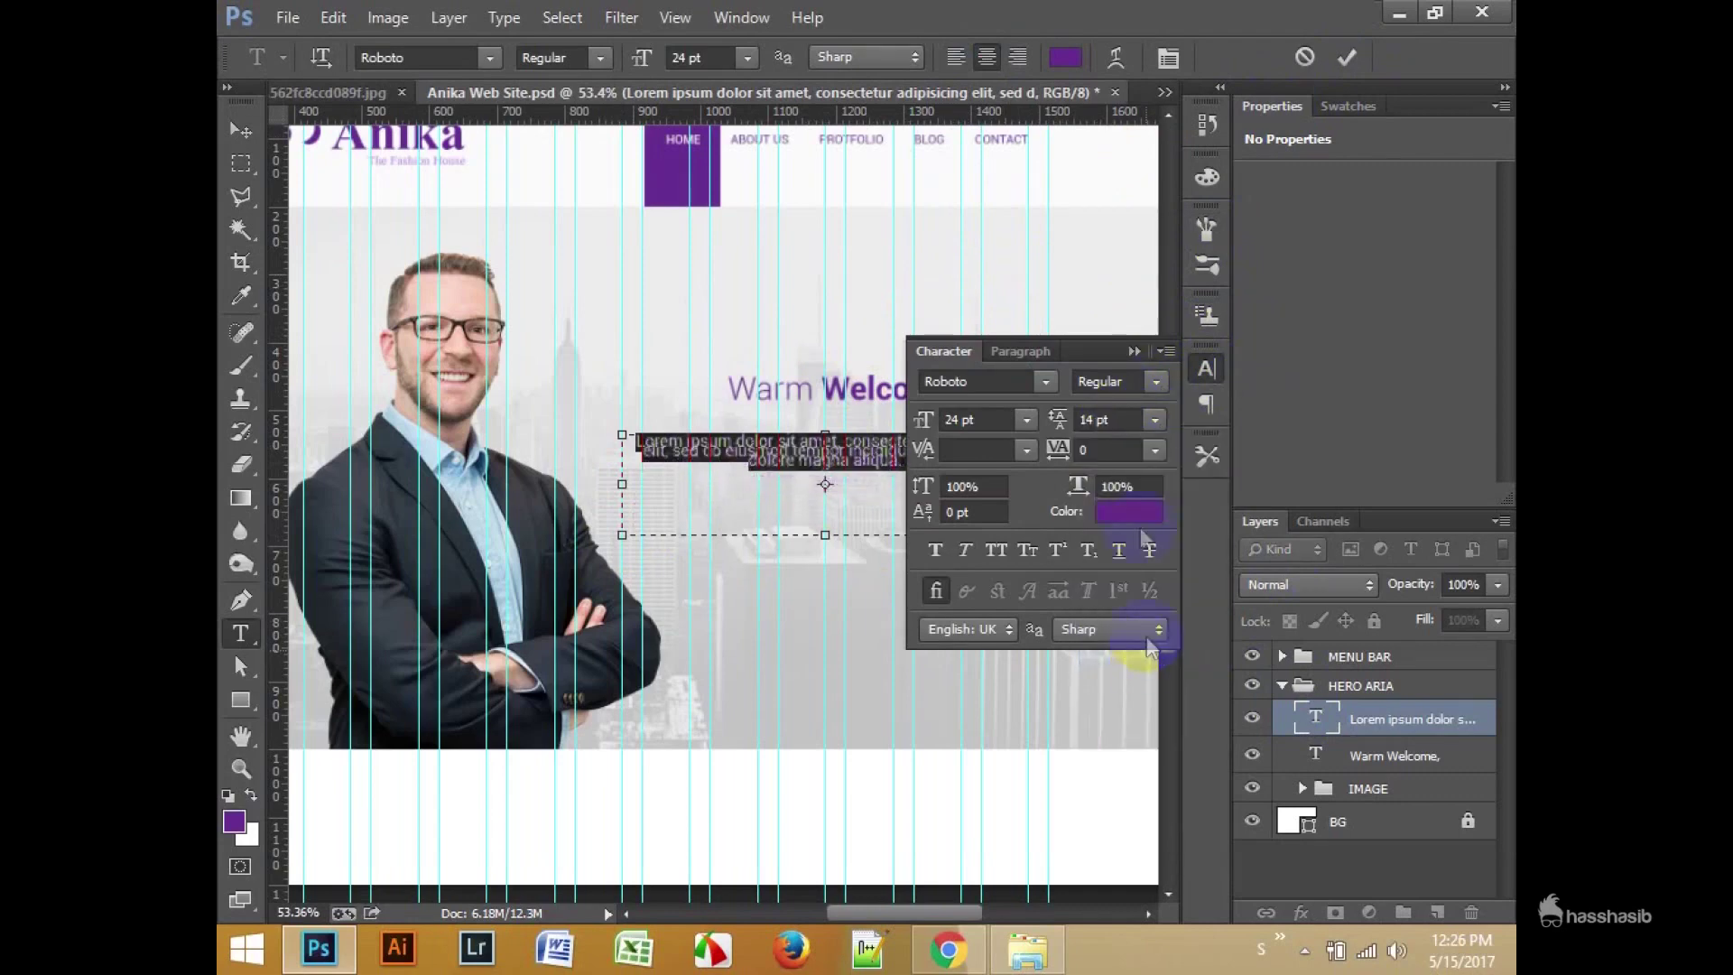
left_click(1155, 419)
left_click(1134, 719)
left_click(1155, 420)
left_click(1144, 738)
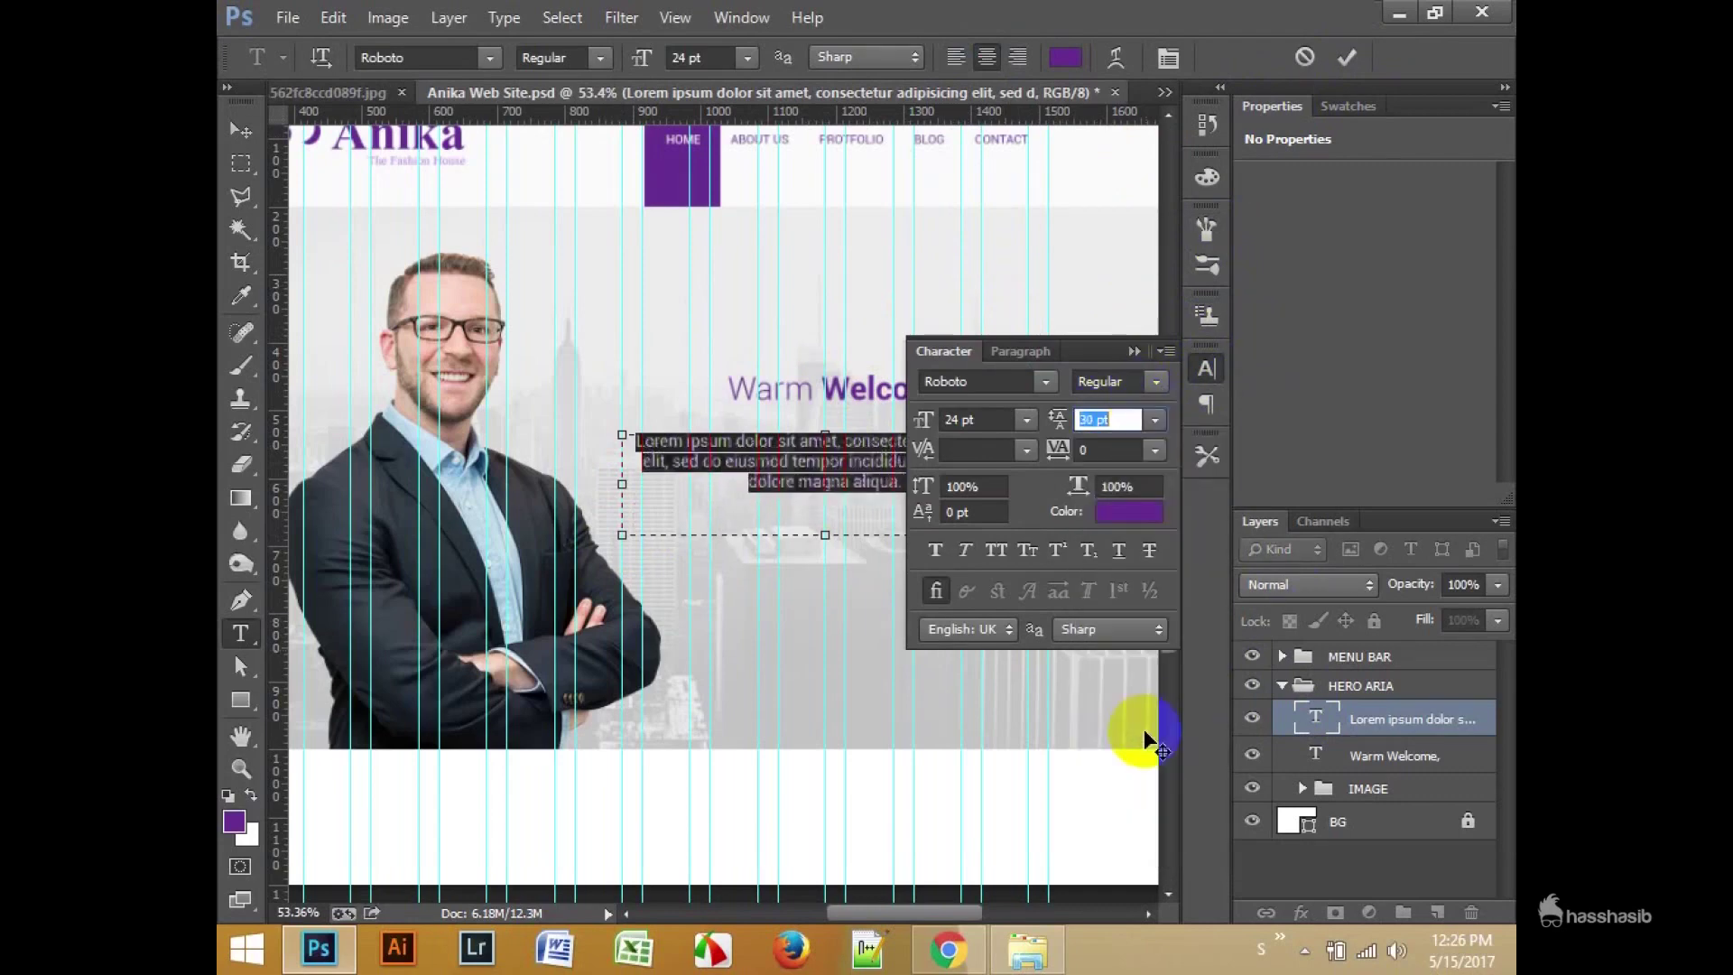
left_click(1337, 64)
left_click(1134, 351)
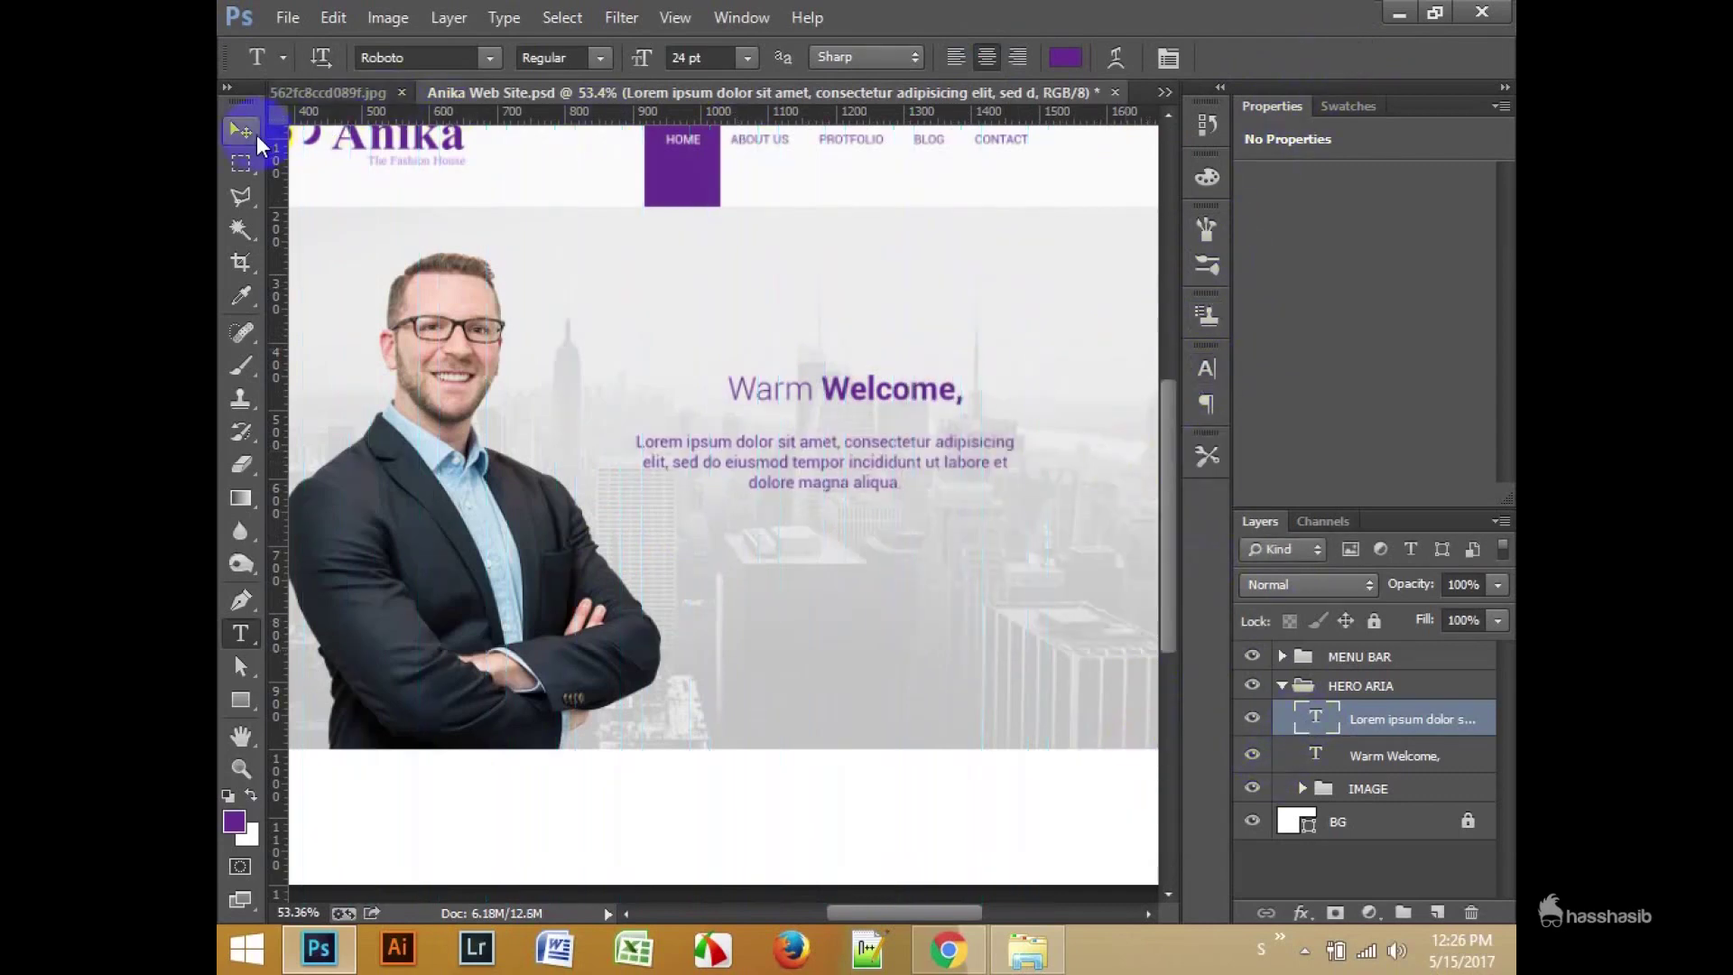
Step: Make the paragraph text black with Light font weight
left_click(376, 94)
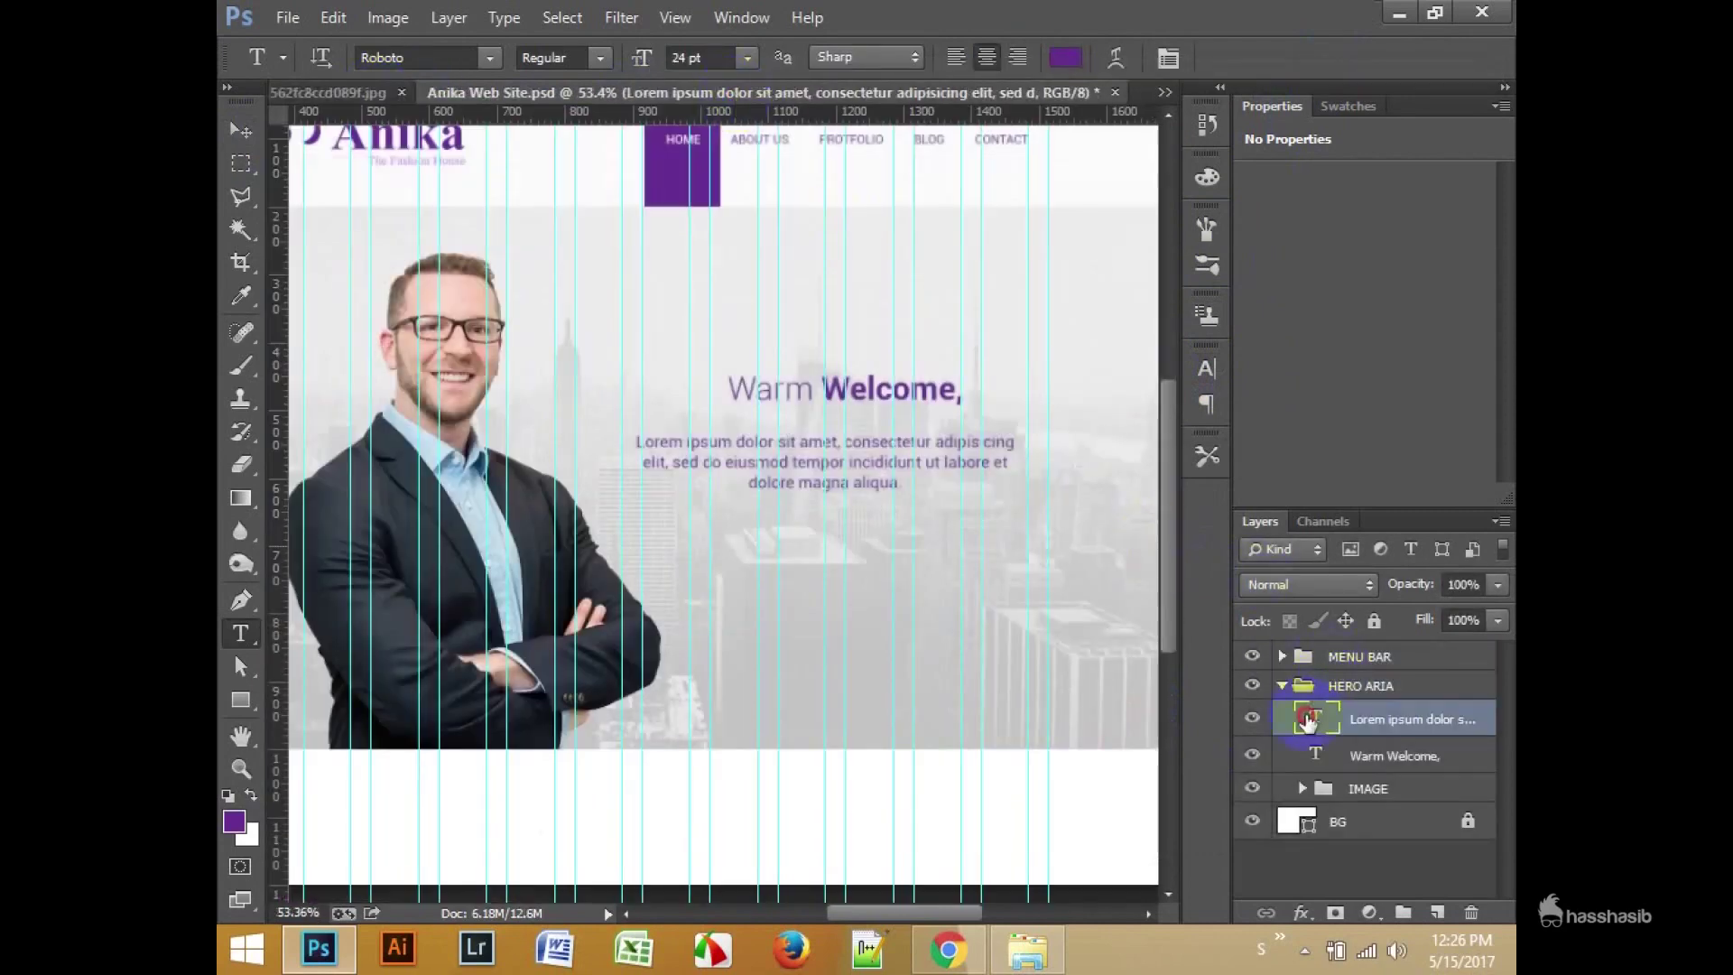
double_click(1315, 717)
left_click(1066, 57)
left_click(1452, 152)
left_click(600, 57)
left_click(586, 217)
double_click(1316, 756)
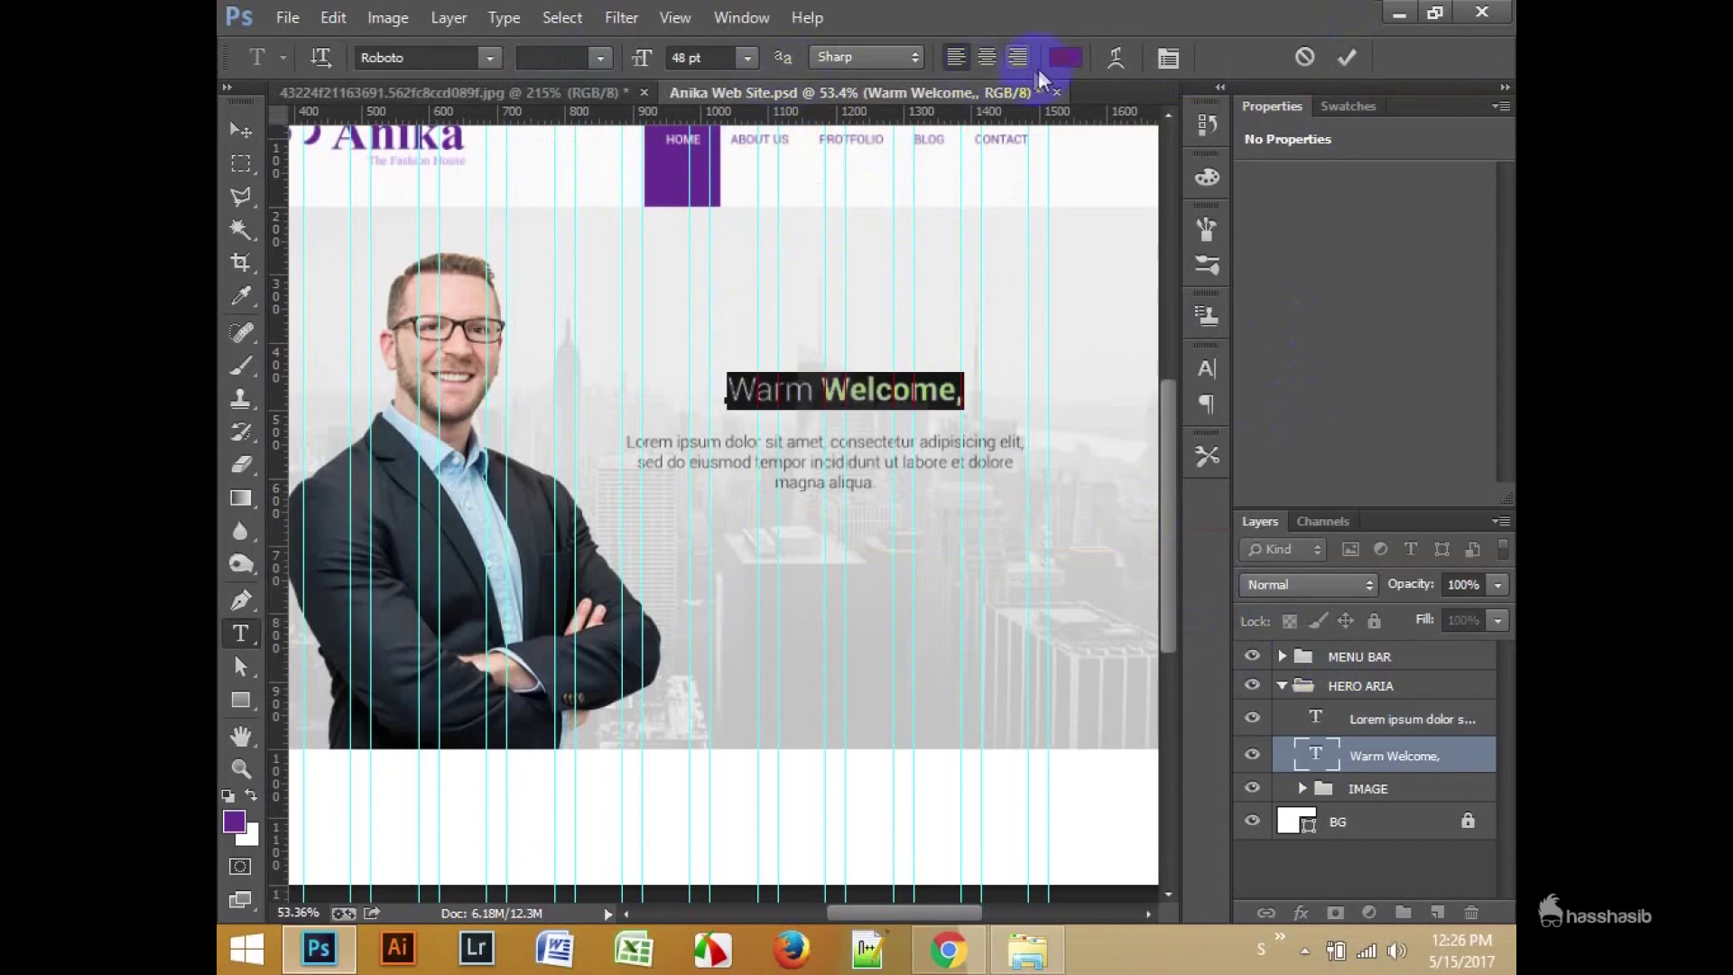
Step: Colour the Warm Welcome heading 000000 and nudge it left and down
left_click(1065, 57)
type("000000")
left_click(1453, 147)
left_click(241, 131)
mouse_move(874, 387)
left_mouse_down()
mouse_move(784, 397)
mouse_move(855, 402)
left_mouse_up()
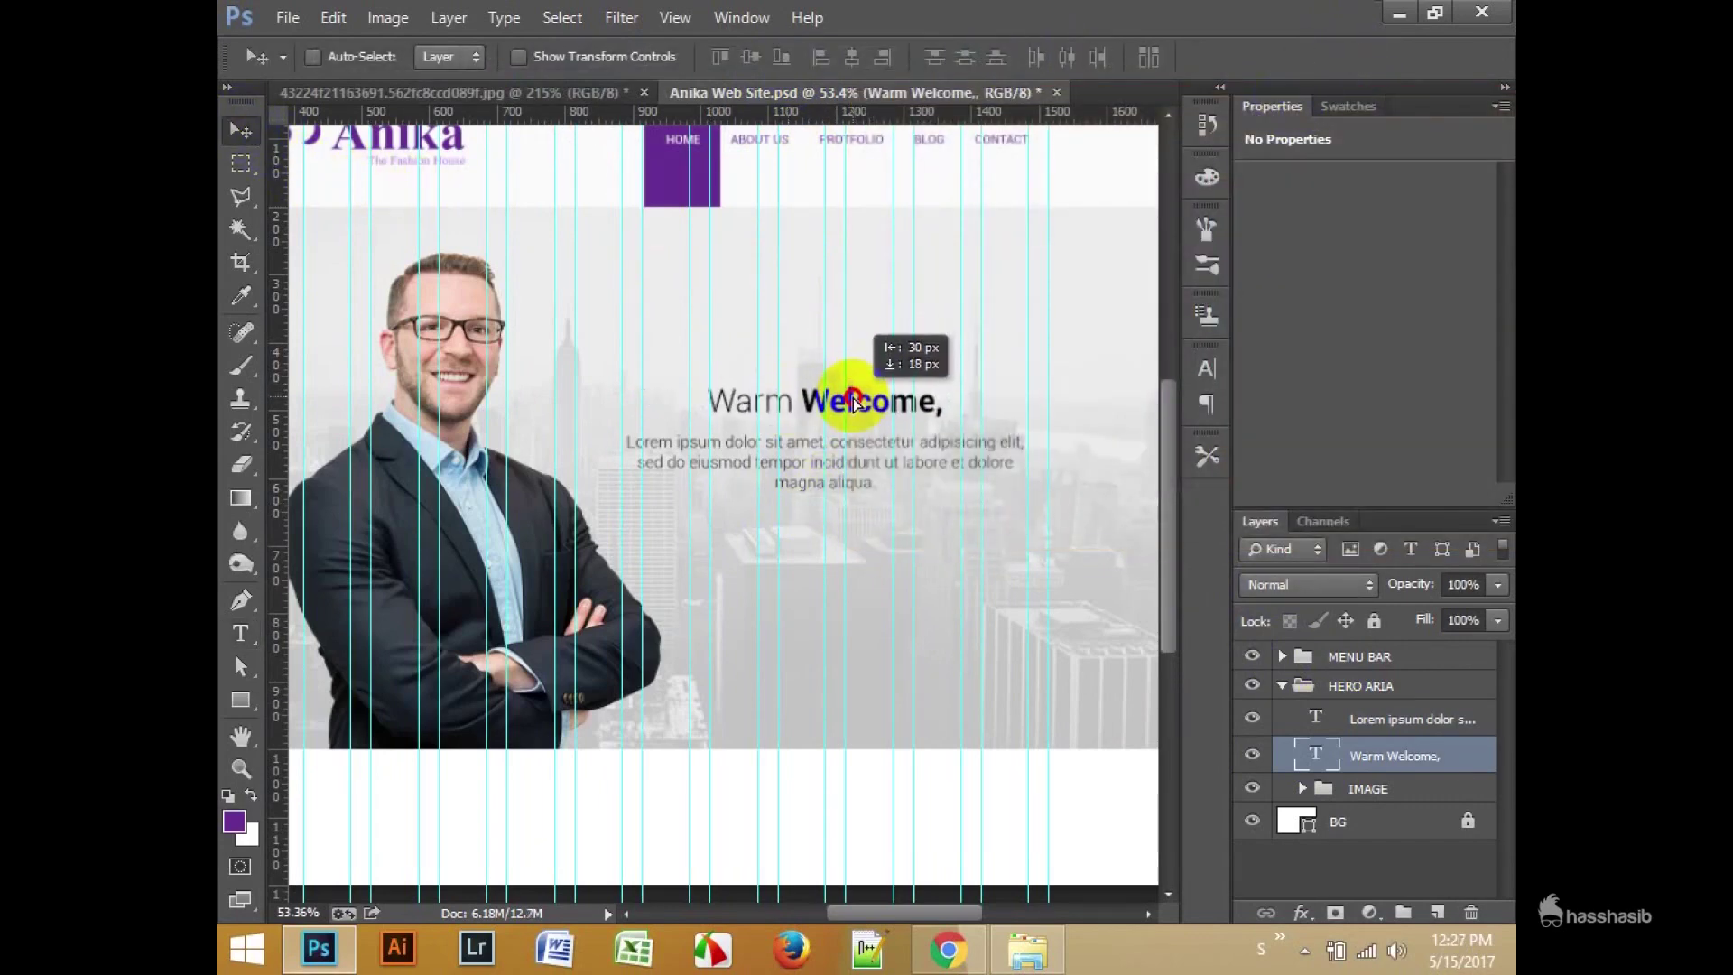
Step: Hide the guides and compare the layout against the reference design
key("ctrl+semicolon")
scroll(1056, 595, "down", 2)
scroll(816, 542, "up", 3)
scroll(816, 542, "up", 1)
scroll(818, 546, "up", 1)
scroll(820, 546, "down", 1)
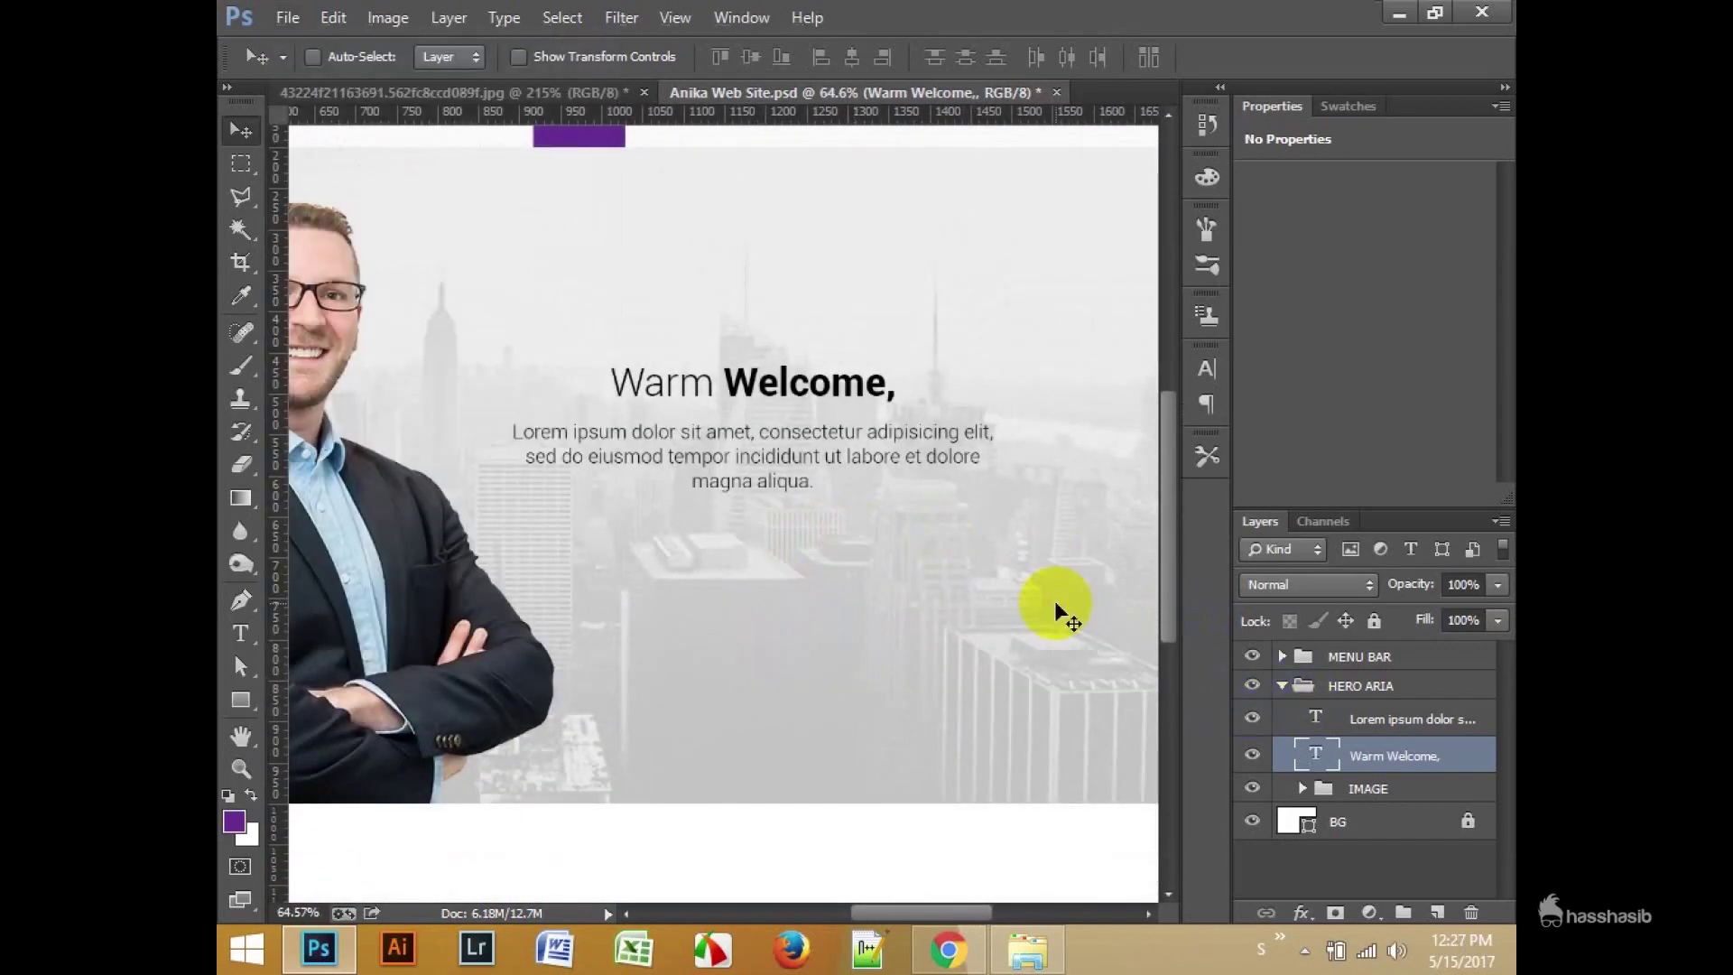
key("ctrl+Tab")
key("ctrl+Tab")
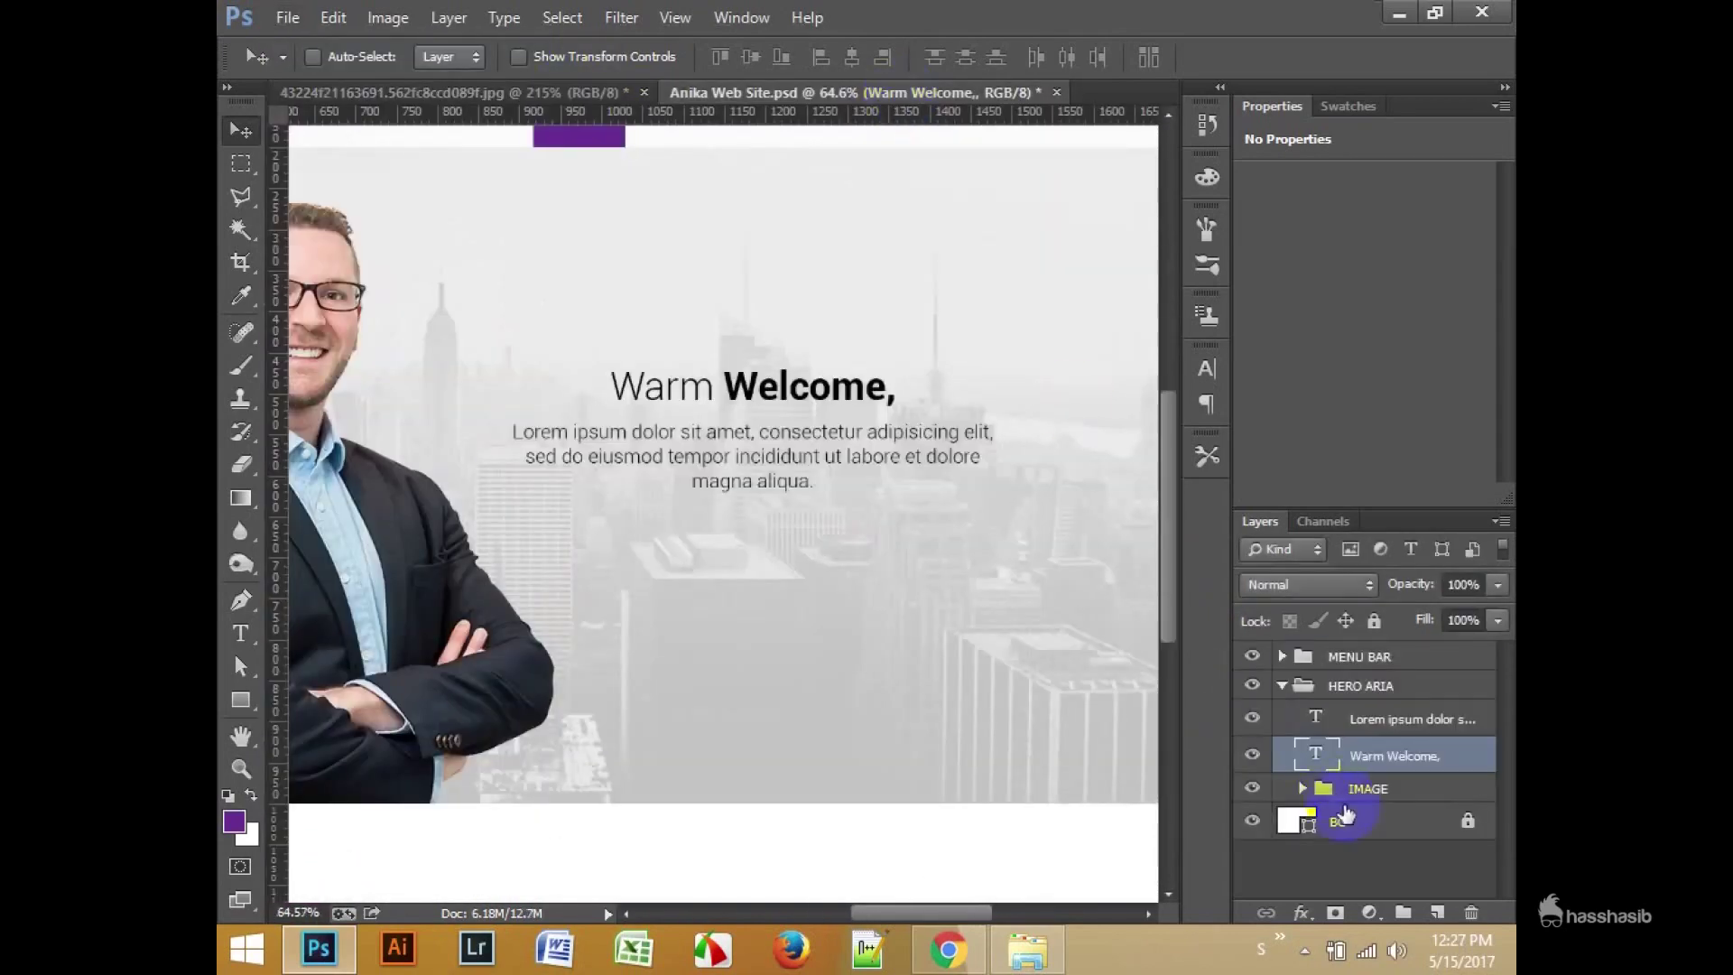
left_click(955, 57)
Step: Commit the paragraph, restore guides, and group heading and paragraph into Group 1
left_click(1345, 56)
key("ctrl+semicolon")
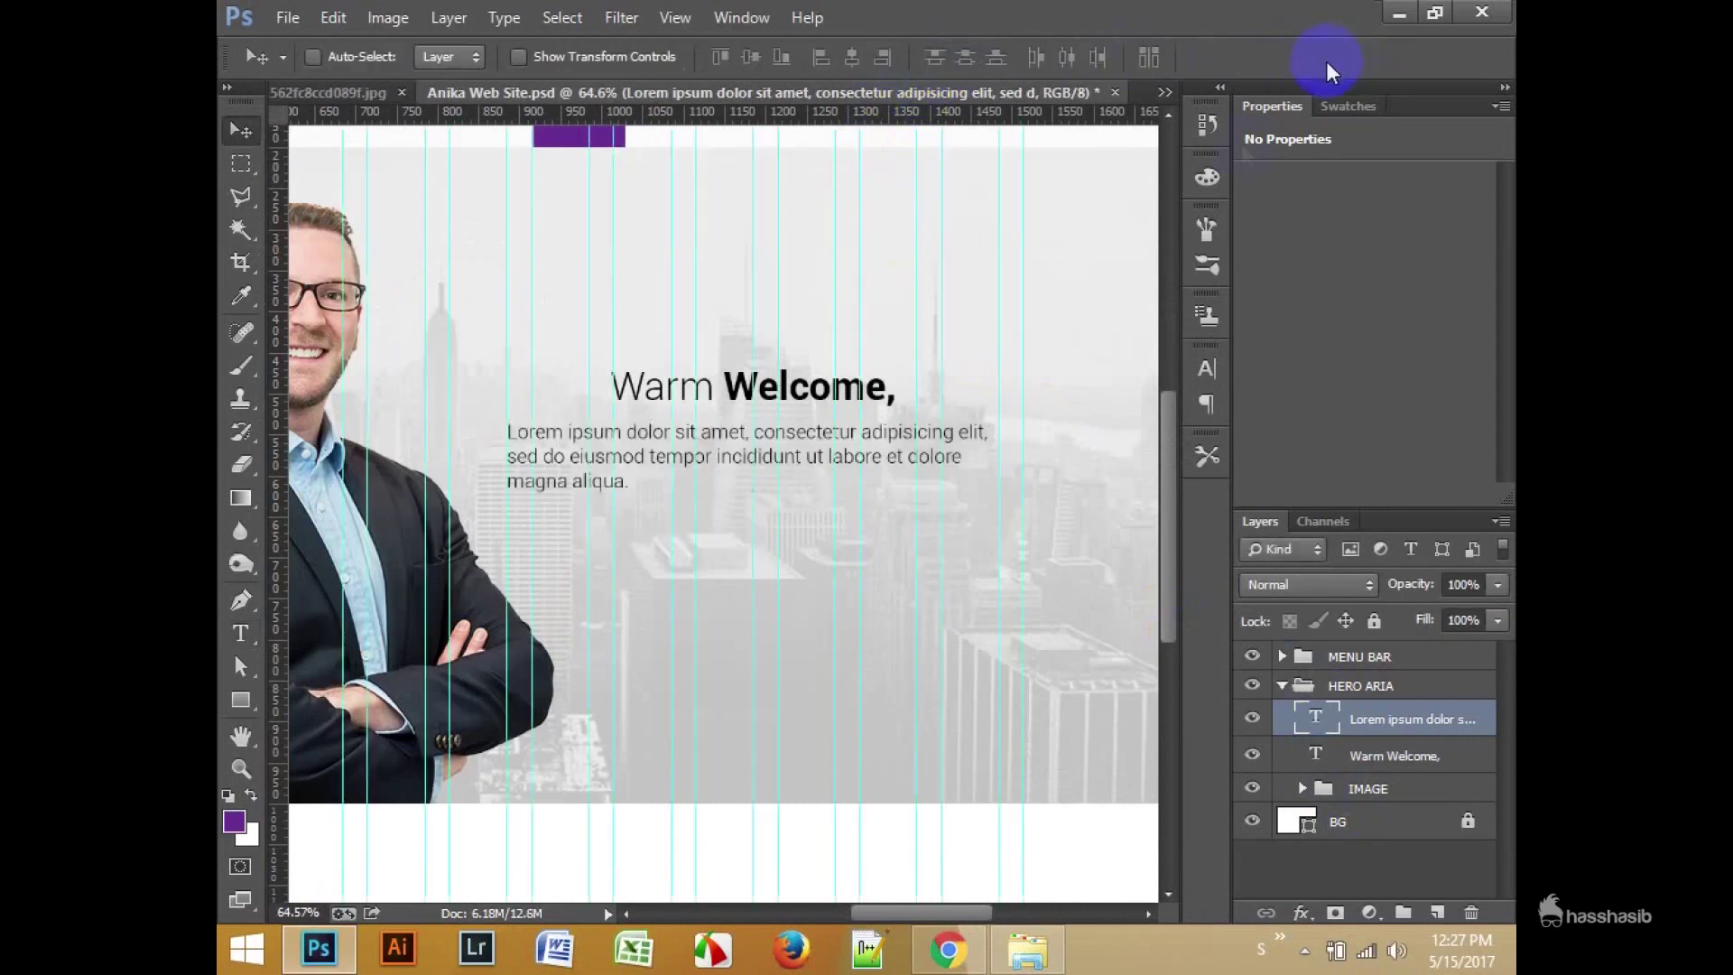
double_click(1320, 722)
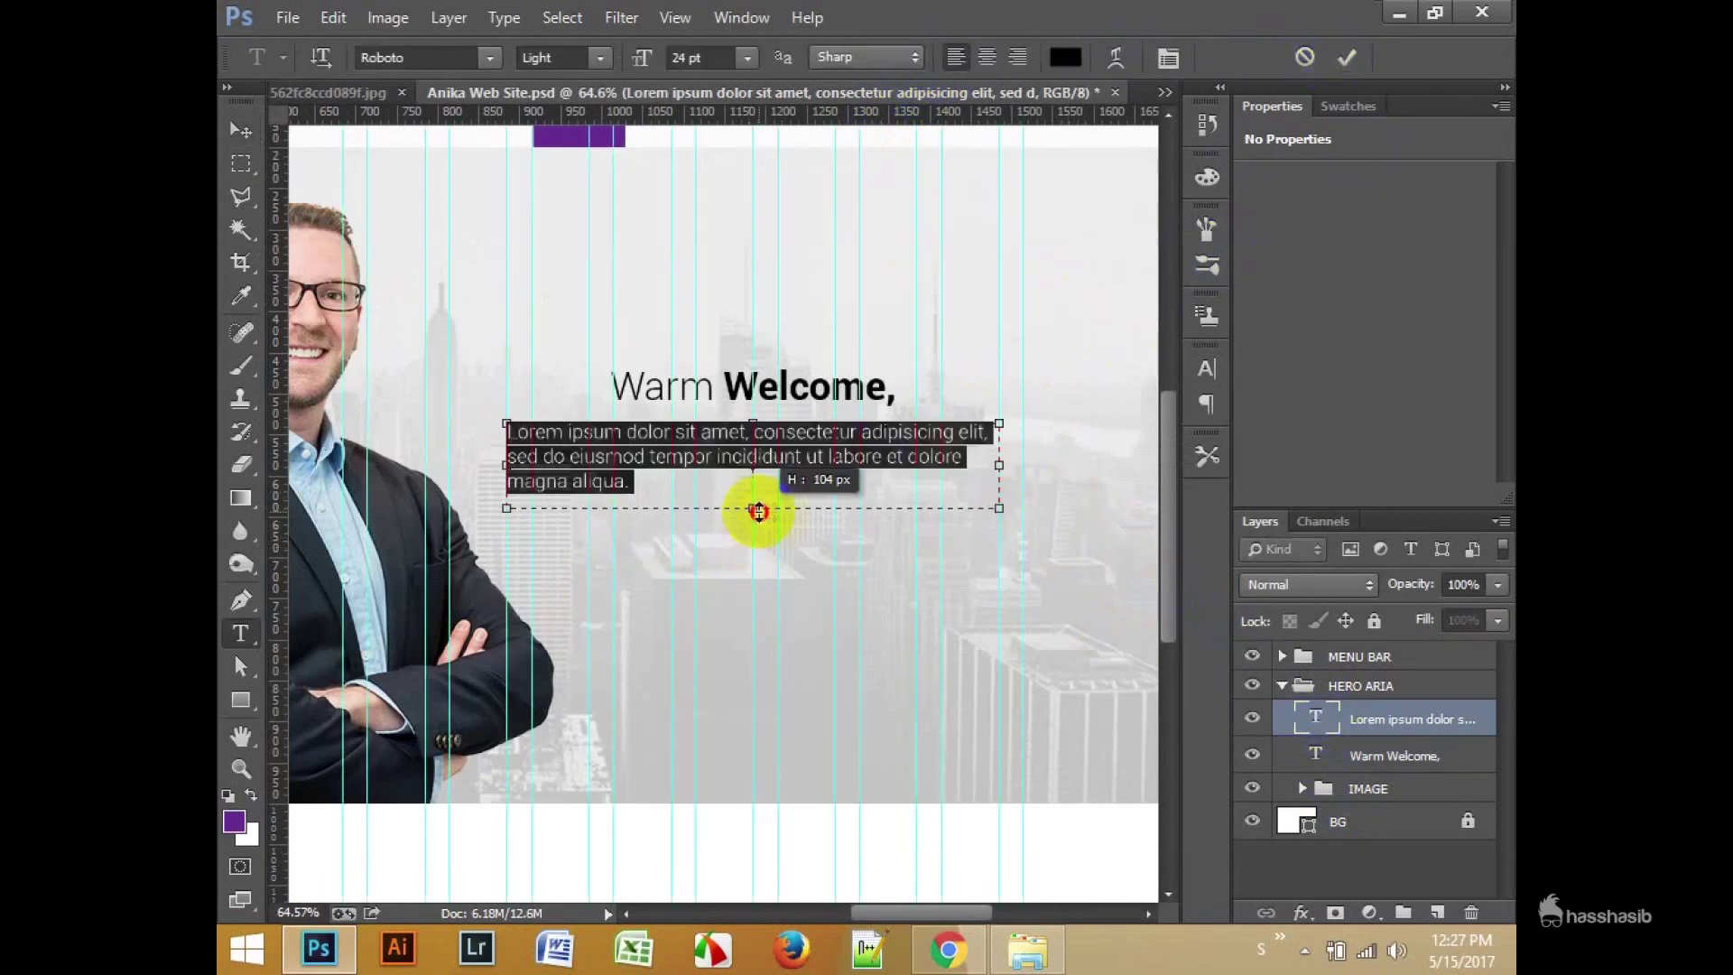
key("ctrl+Return")
scroll(804, 497, "down", 1)
key("u")
left_click(1395, 755, "shift")
key("ctrl+g")
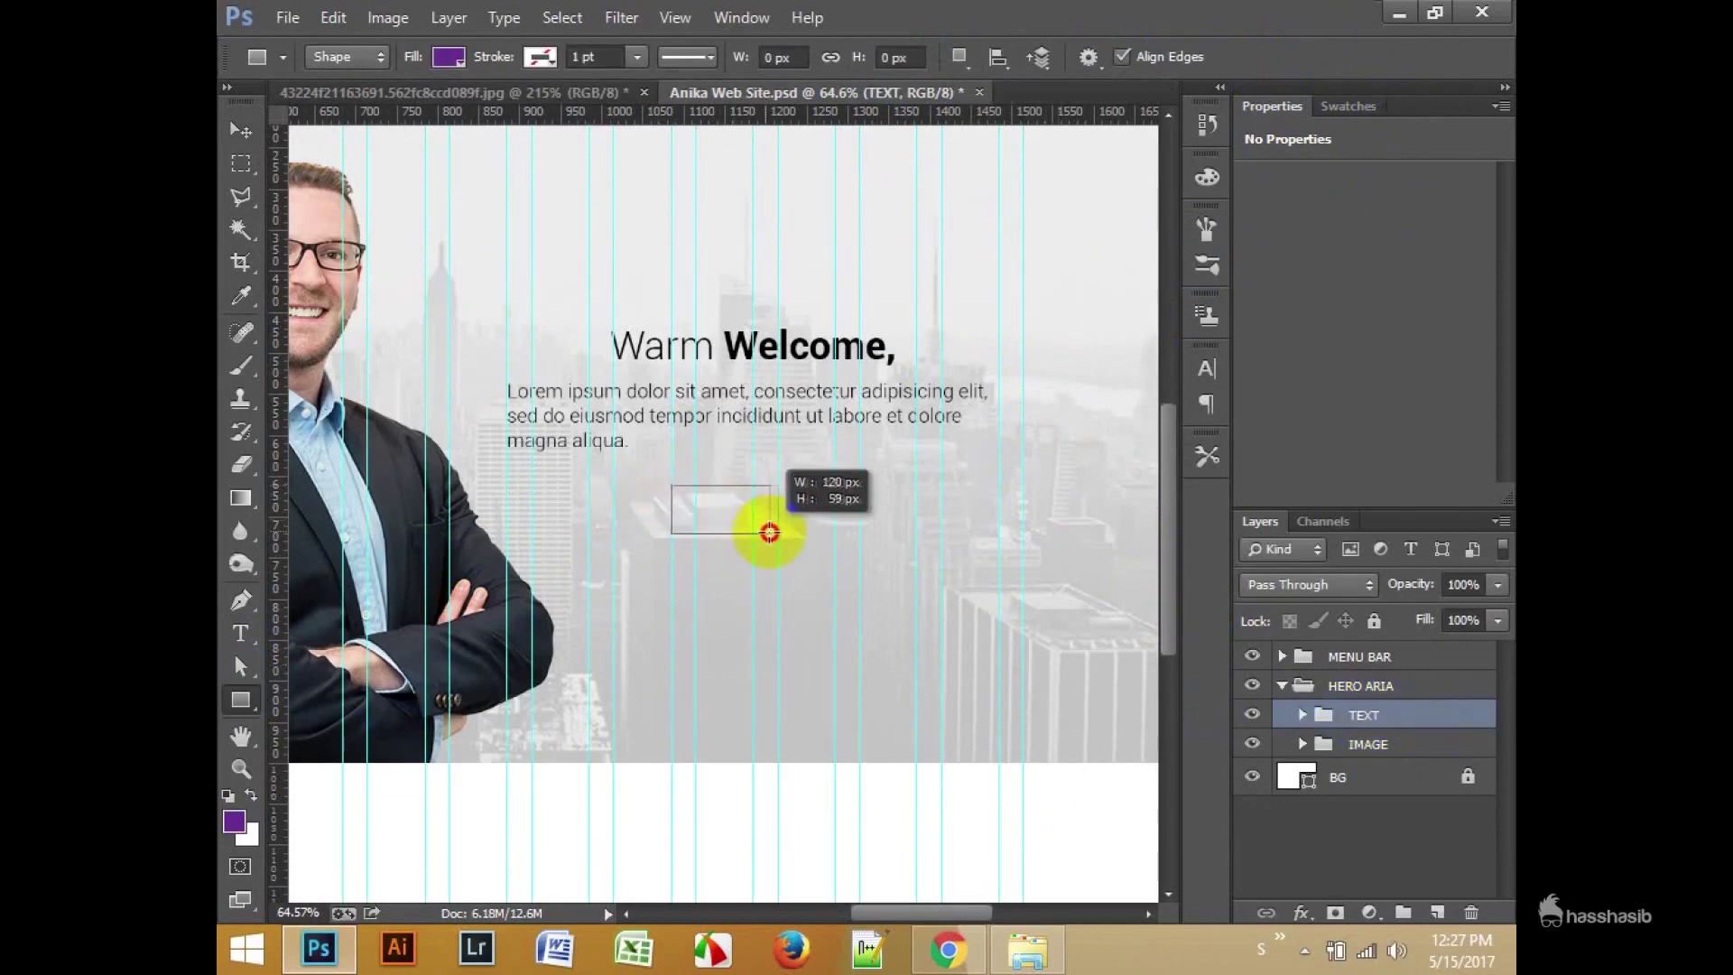
Step: Draw a rectangle below the paragraph with no fill and a purple stroke
left_click_drag(674, 484, 784, 533)
scroll(781, 532, "up", 3)
left_click(448, 57)
left_click(348, 106)
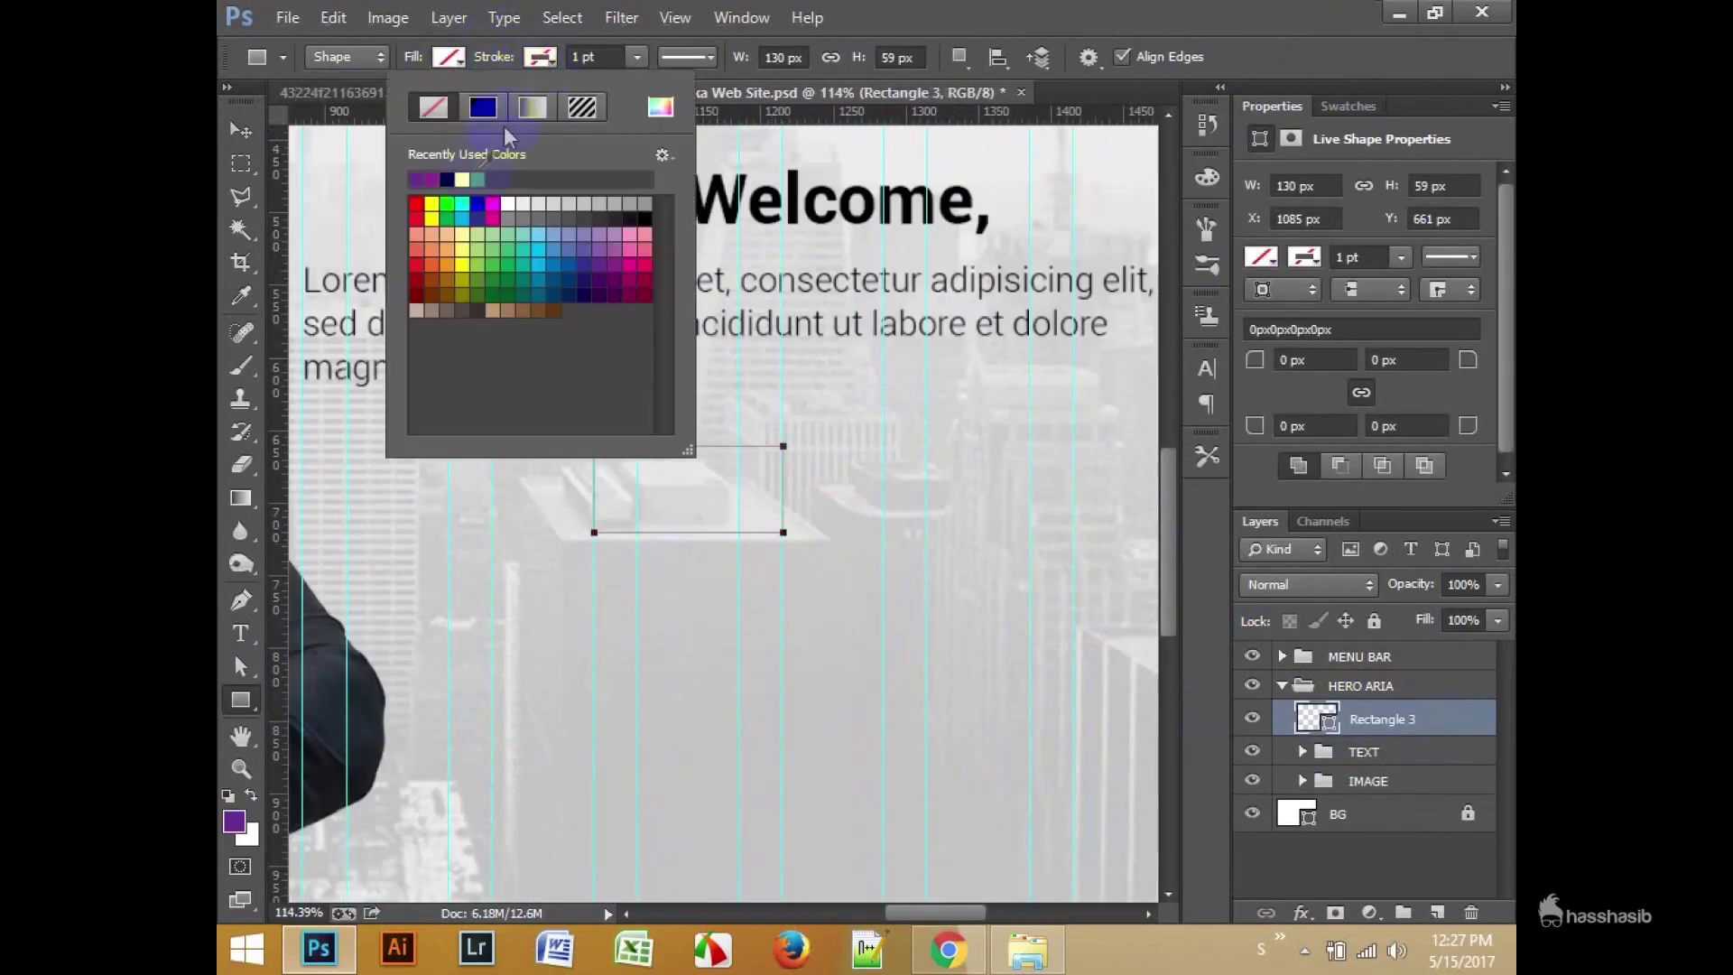
left_click(553, 56)
key("v")
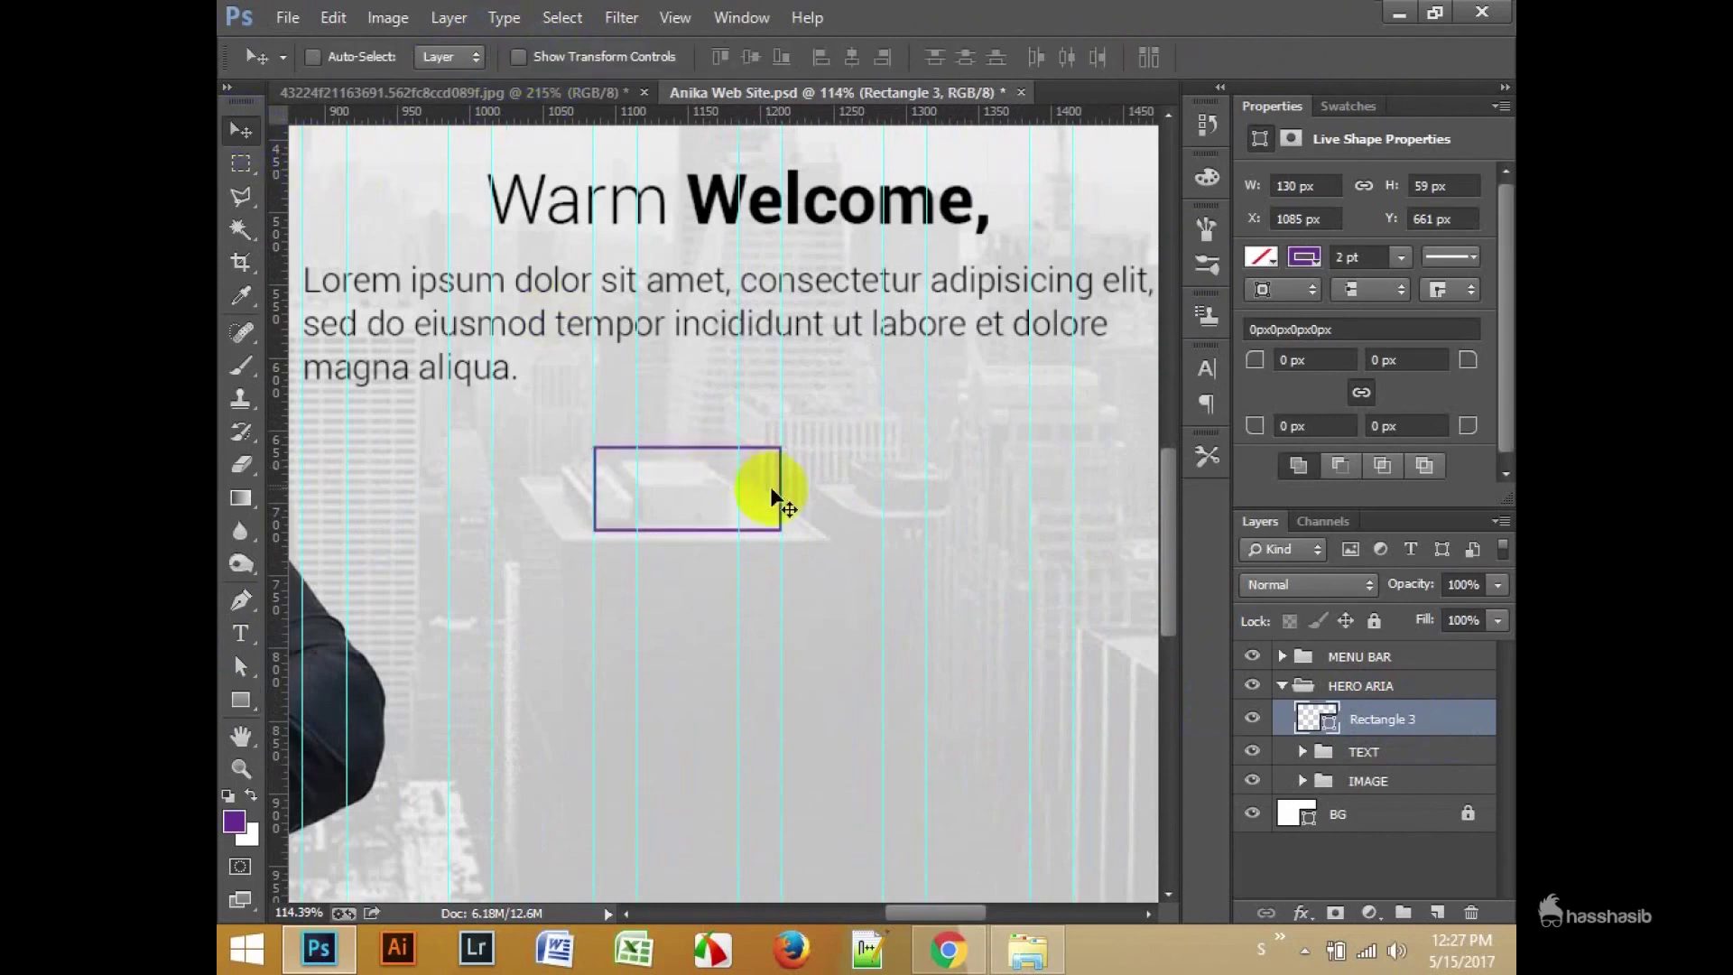
Step: Add purple MORE text positioned inside the box
left_click(240, 635)
left_click(763, 670)
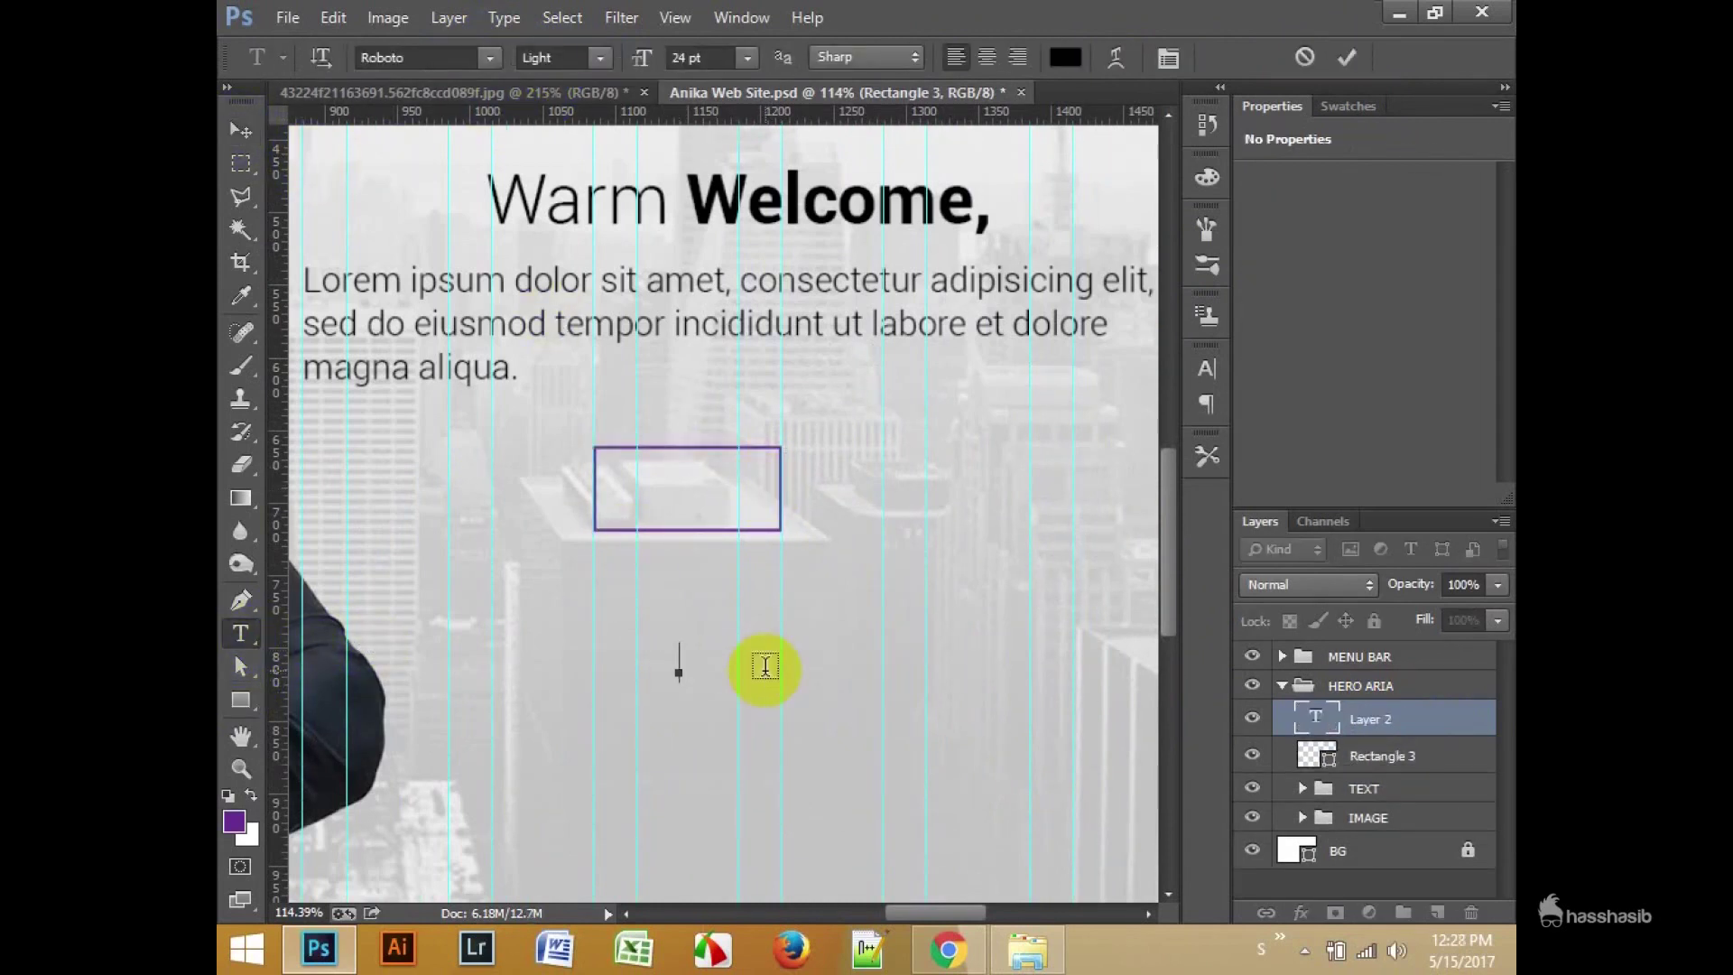
type("MORE")
left_click_drag(764, 668, 749, 596)
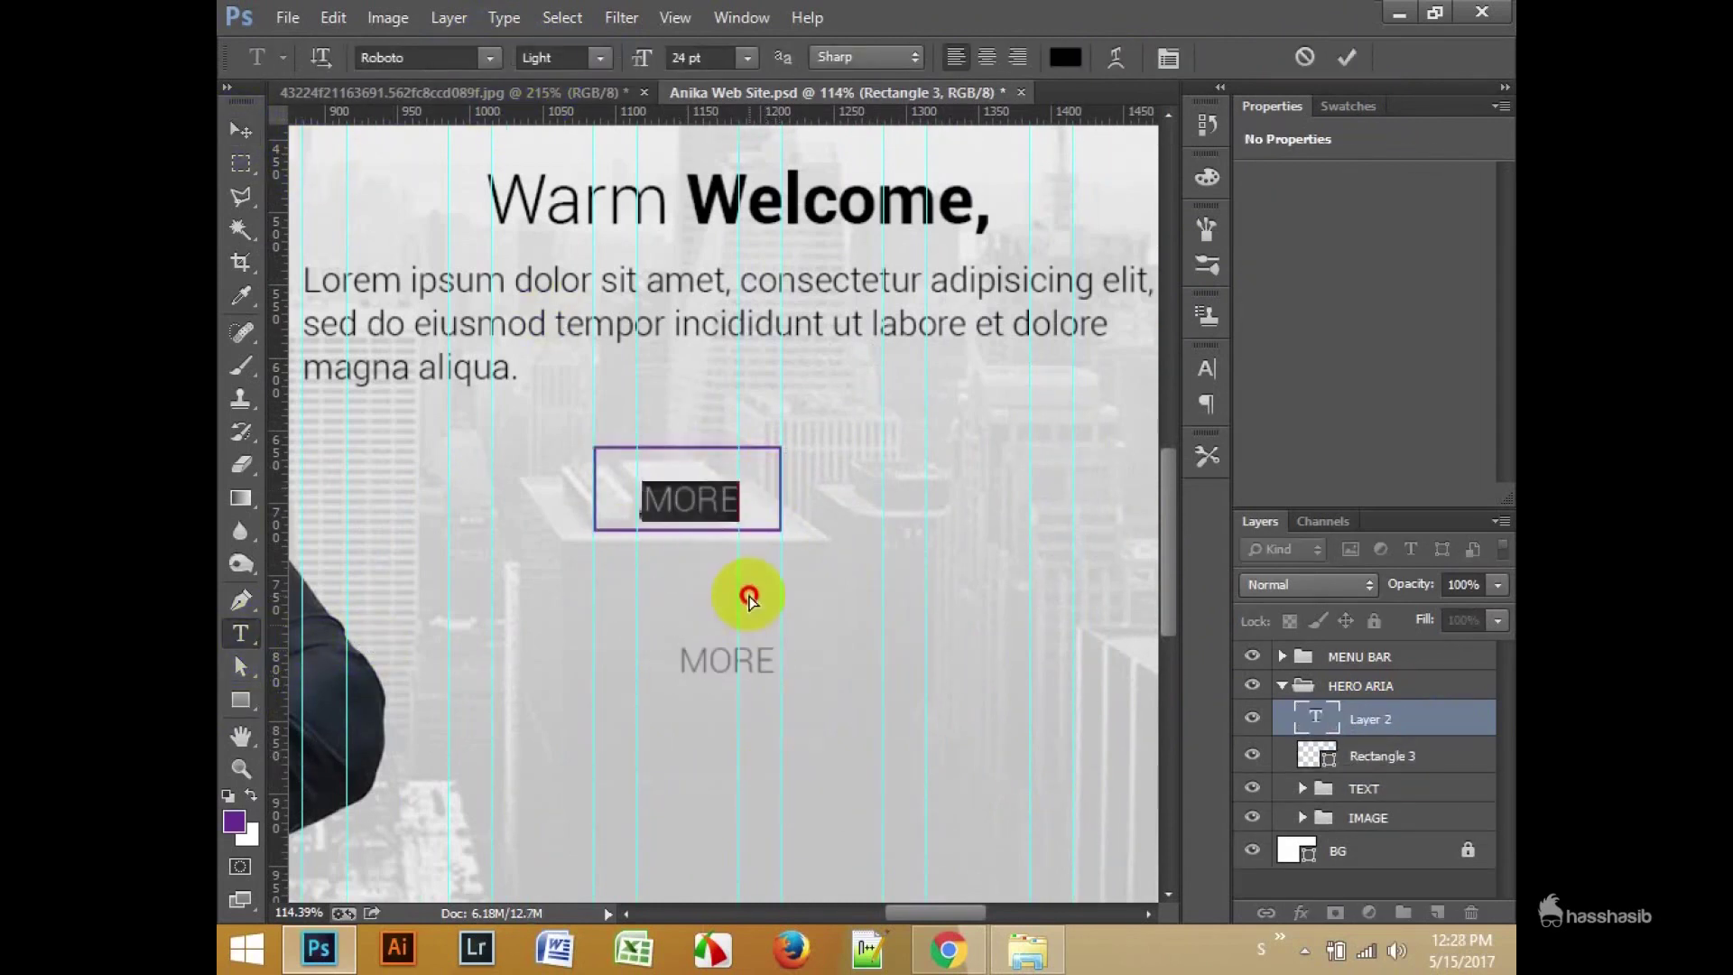
left_click(1348, 58)
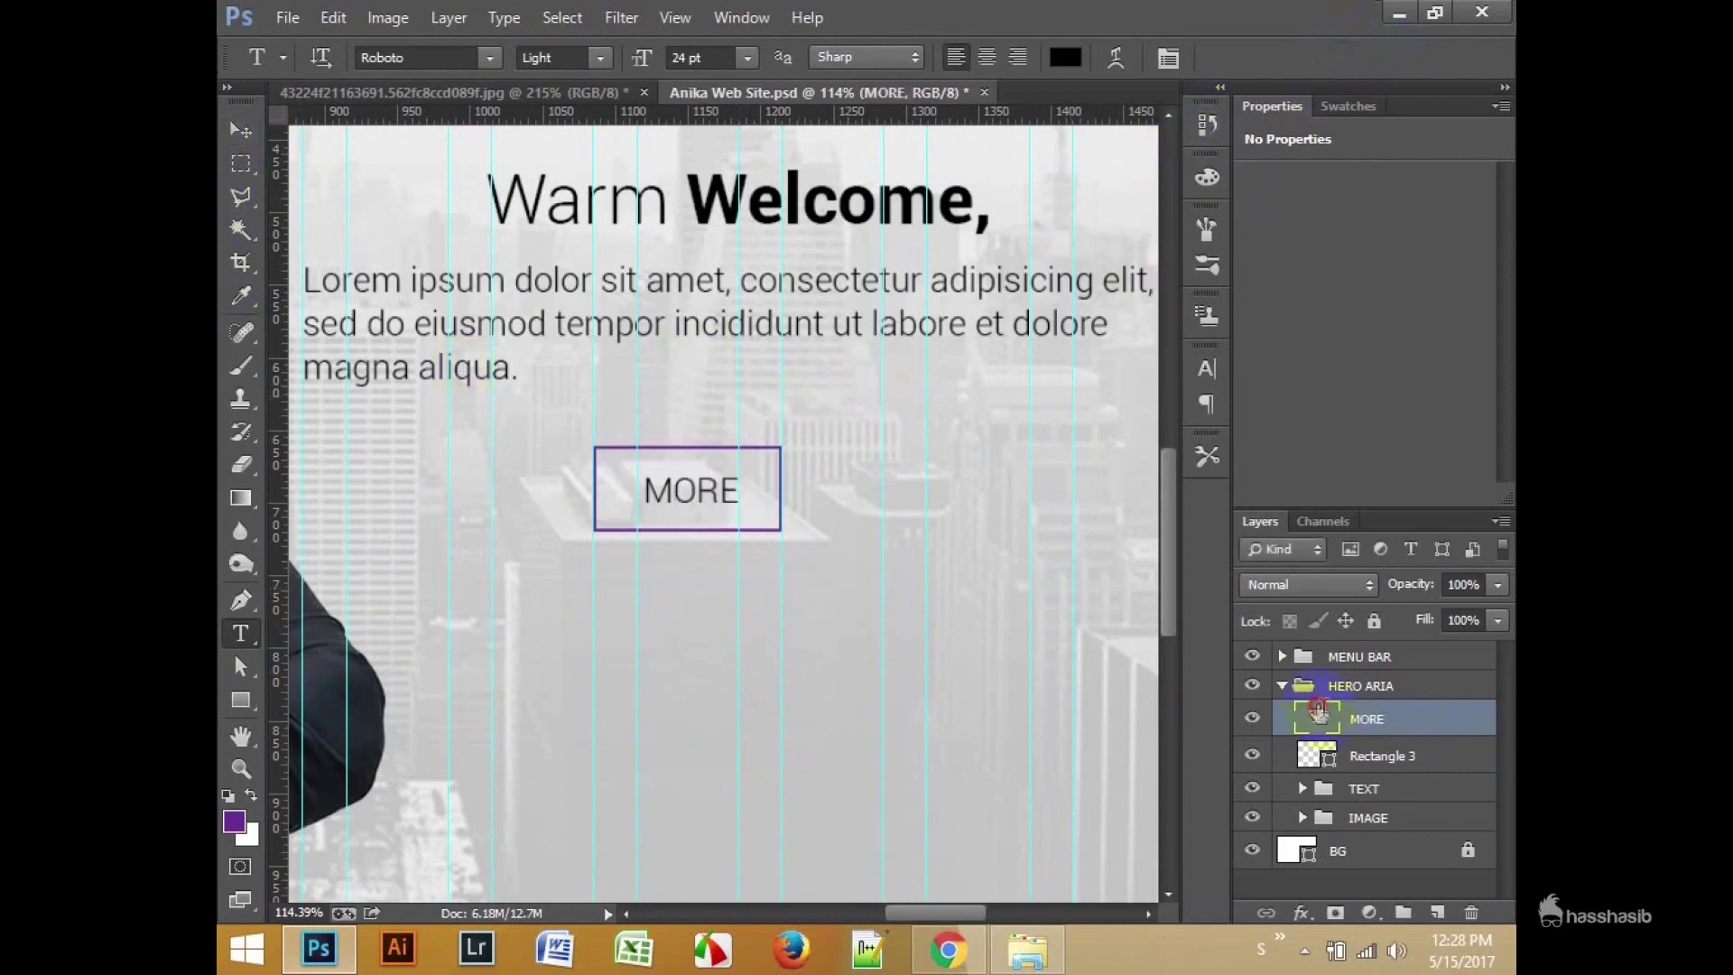
double_click(1318, 713)
left_click(1065, 57)
left_click(1452, 147)
key("v")
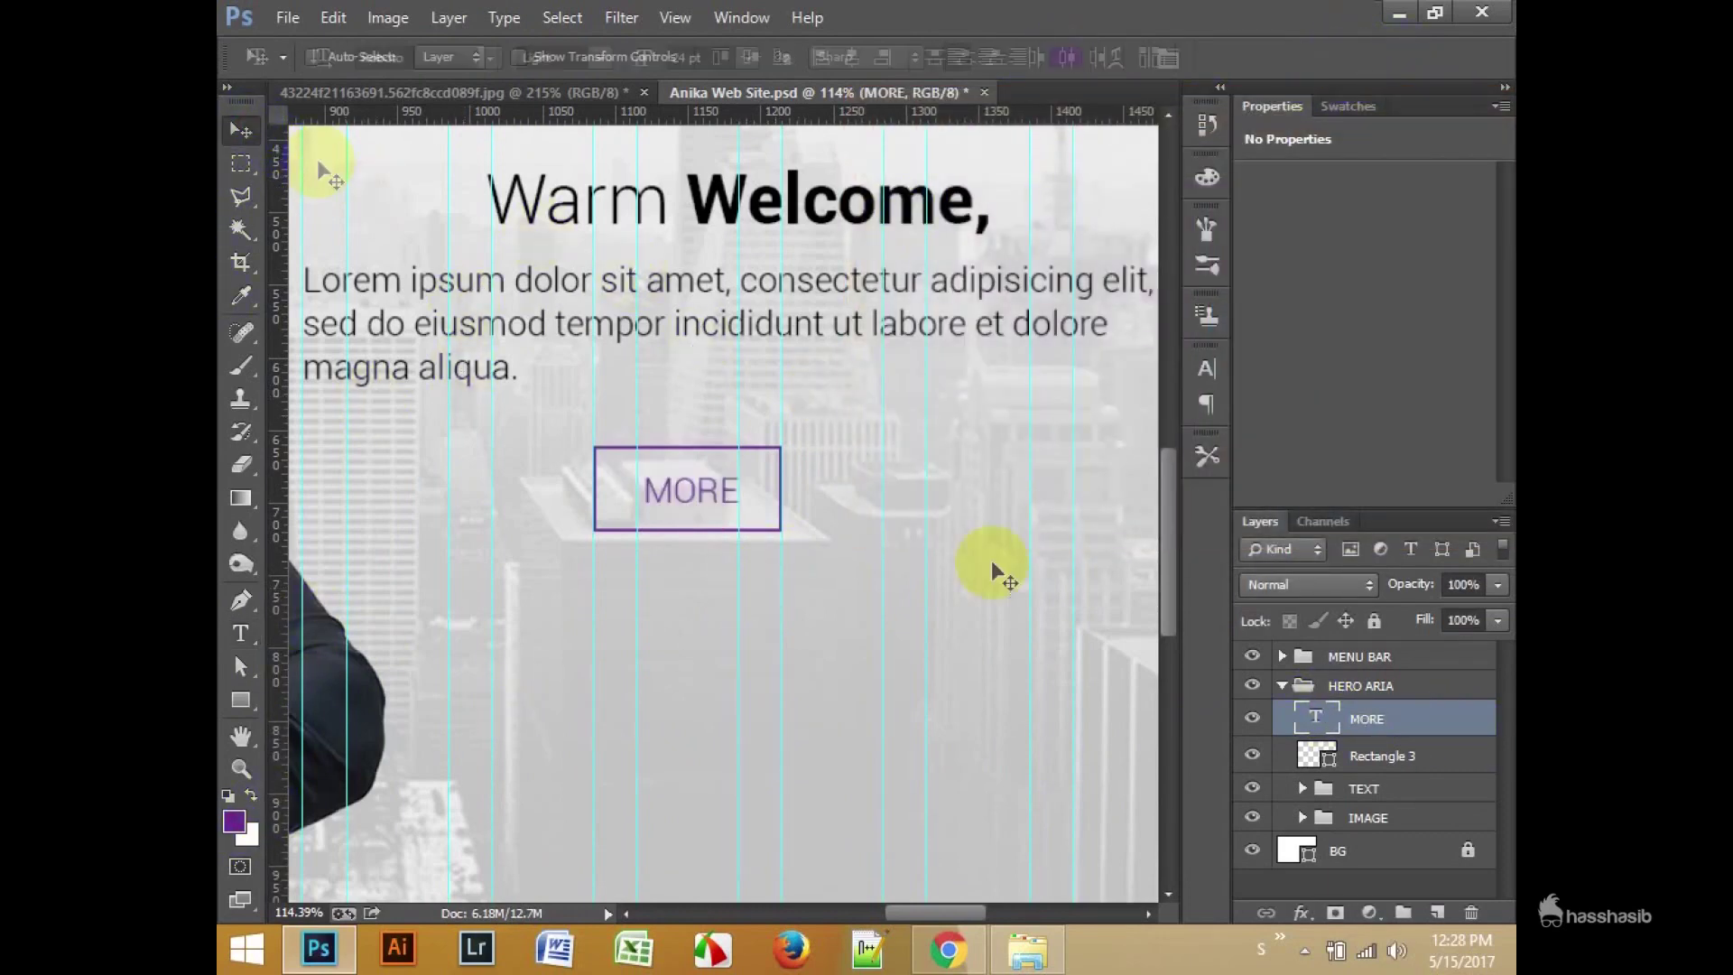
Step: Free Transform the box to fit snugly around MORE
key("alt+bracketleft")
key("ctrl+t")
left_click_drag(781, 447, 768, 448)
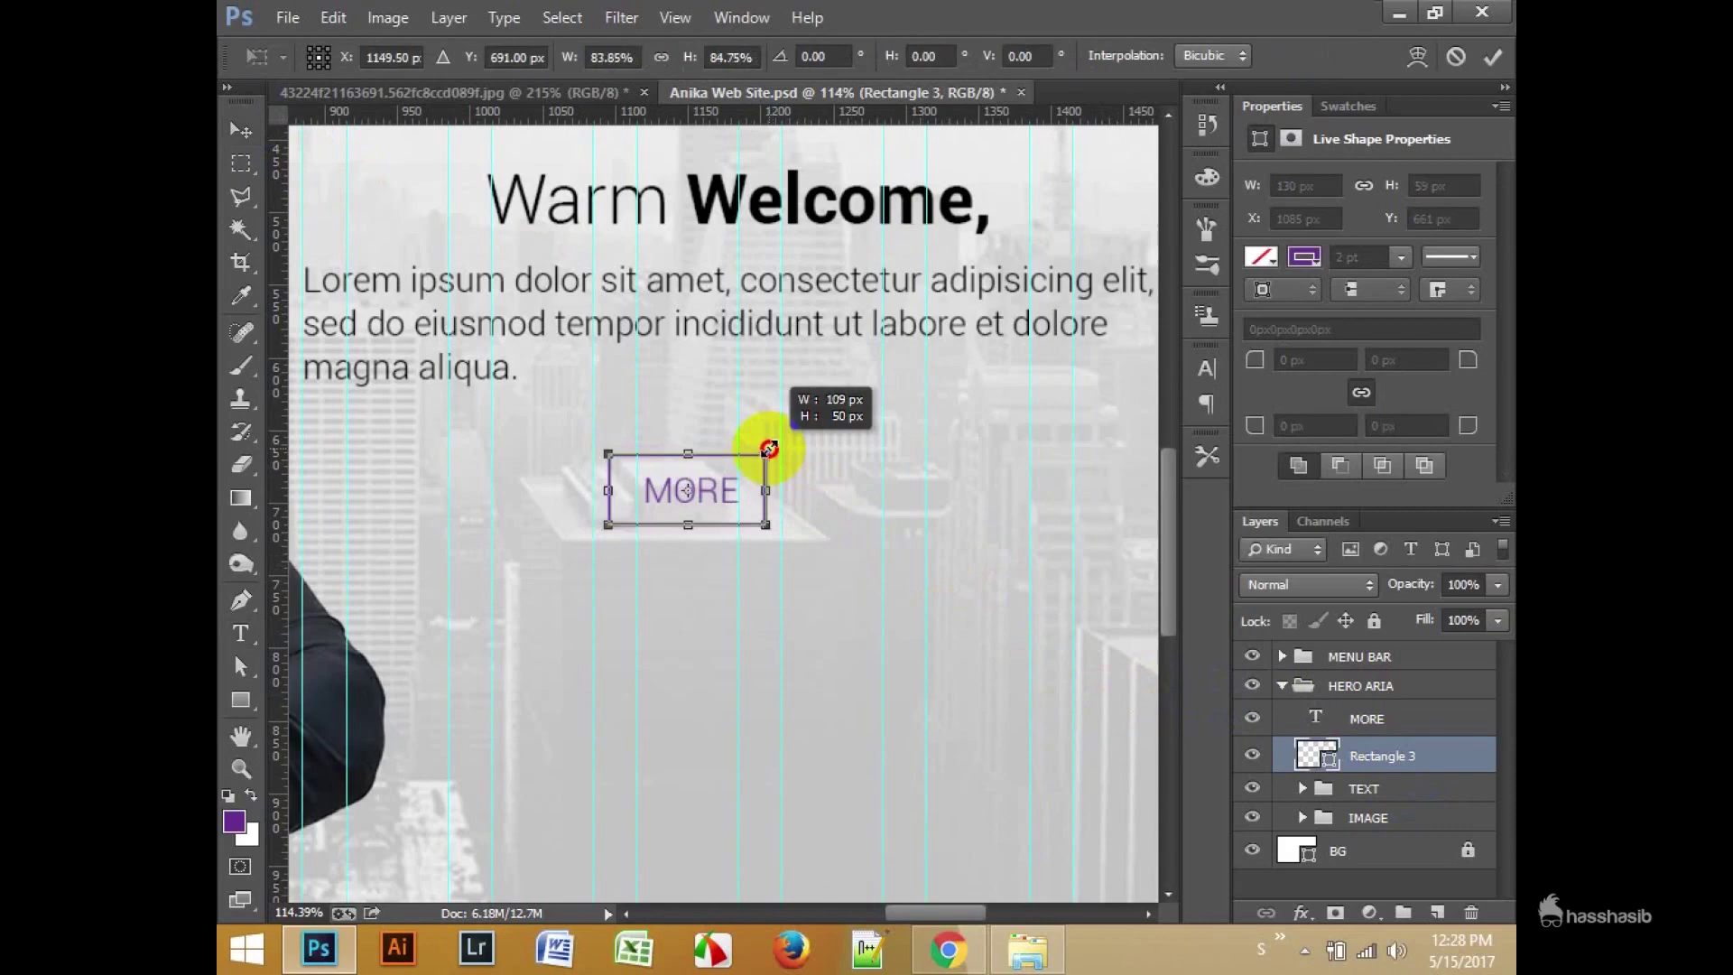
key("Return")
Step: Group the MORE text with its box and name the group BUTTON
left_click(1365, 717, "shift")
key("ctrl+g")
double_click(1370, 715)
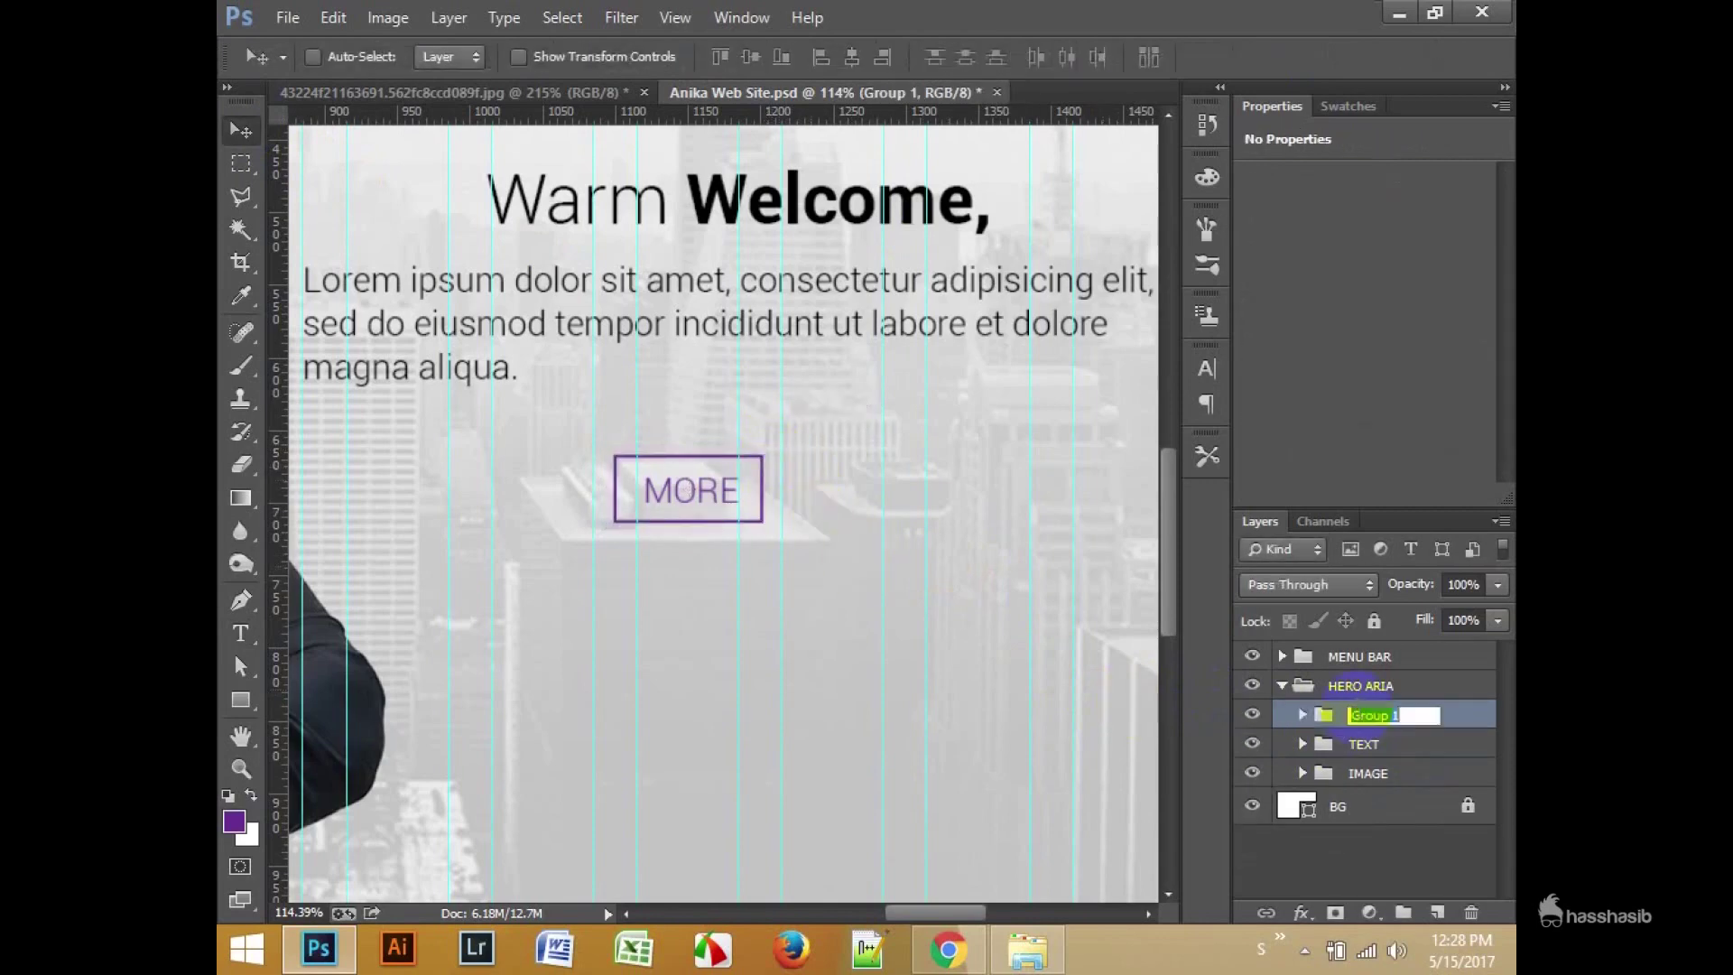
key("Return")
scroll(815, 603, "down", 3, "alt")
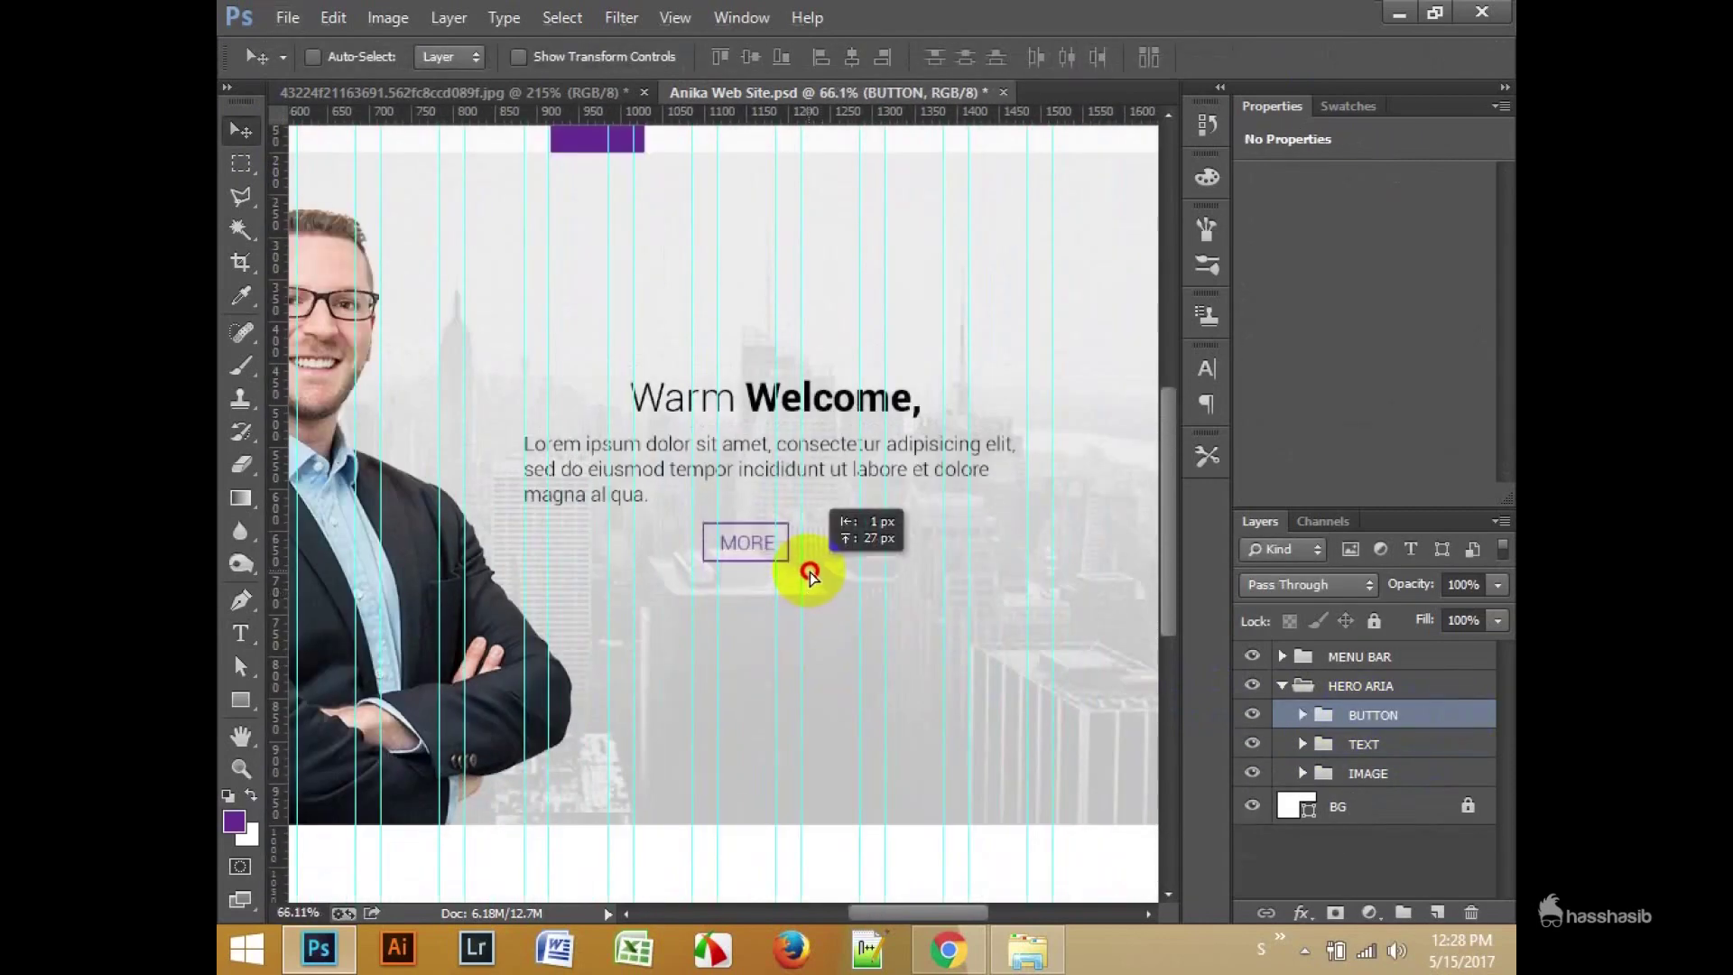
Step: Align the MORE button's horizontal centre with the Warm Welcome heading
left_click(1363, 744)
left_click(1303, 744)
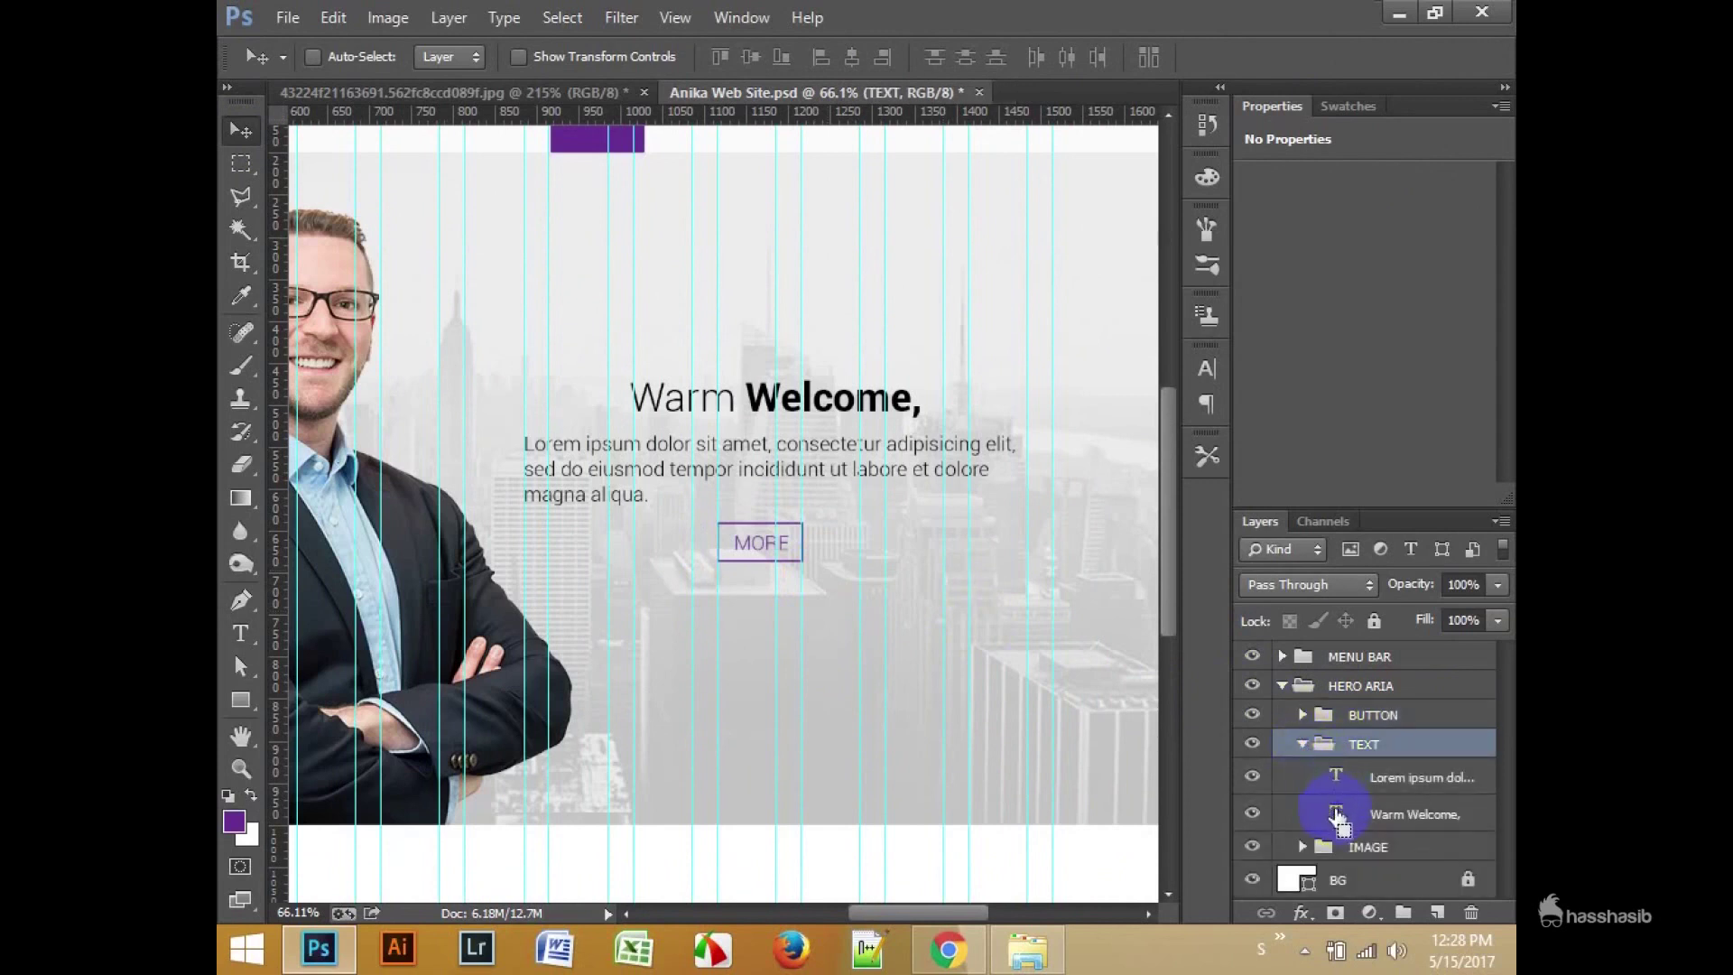
key("alt+bracketright")
left_click(851, 57)
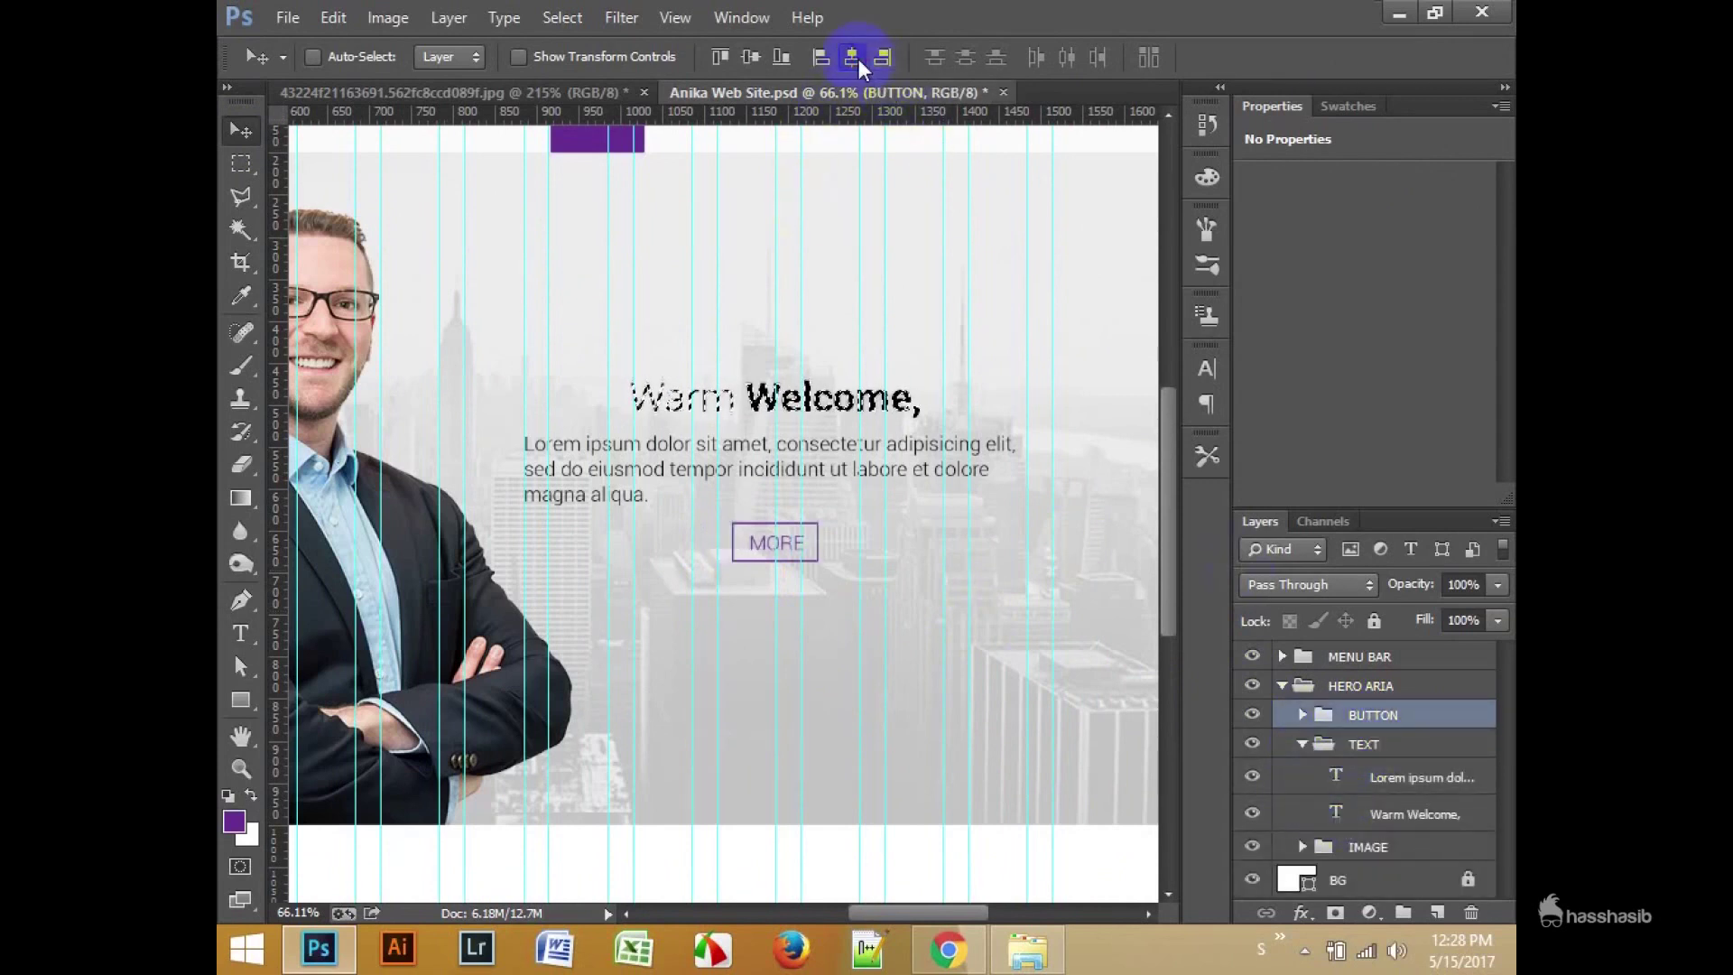
left_click(1393, 806)
left_click(1345, 765)
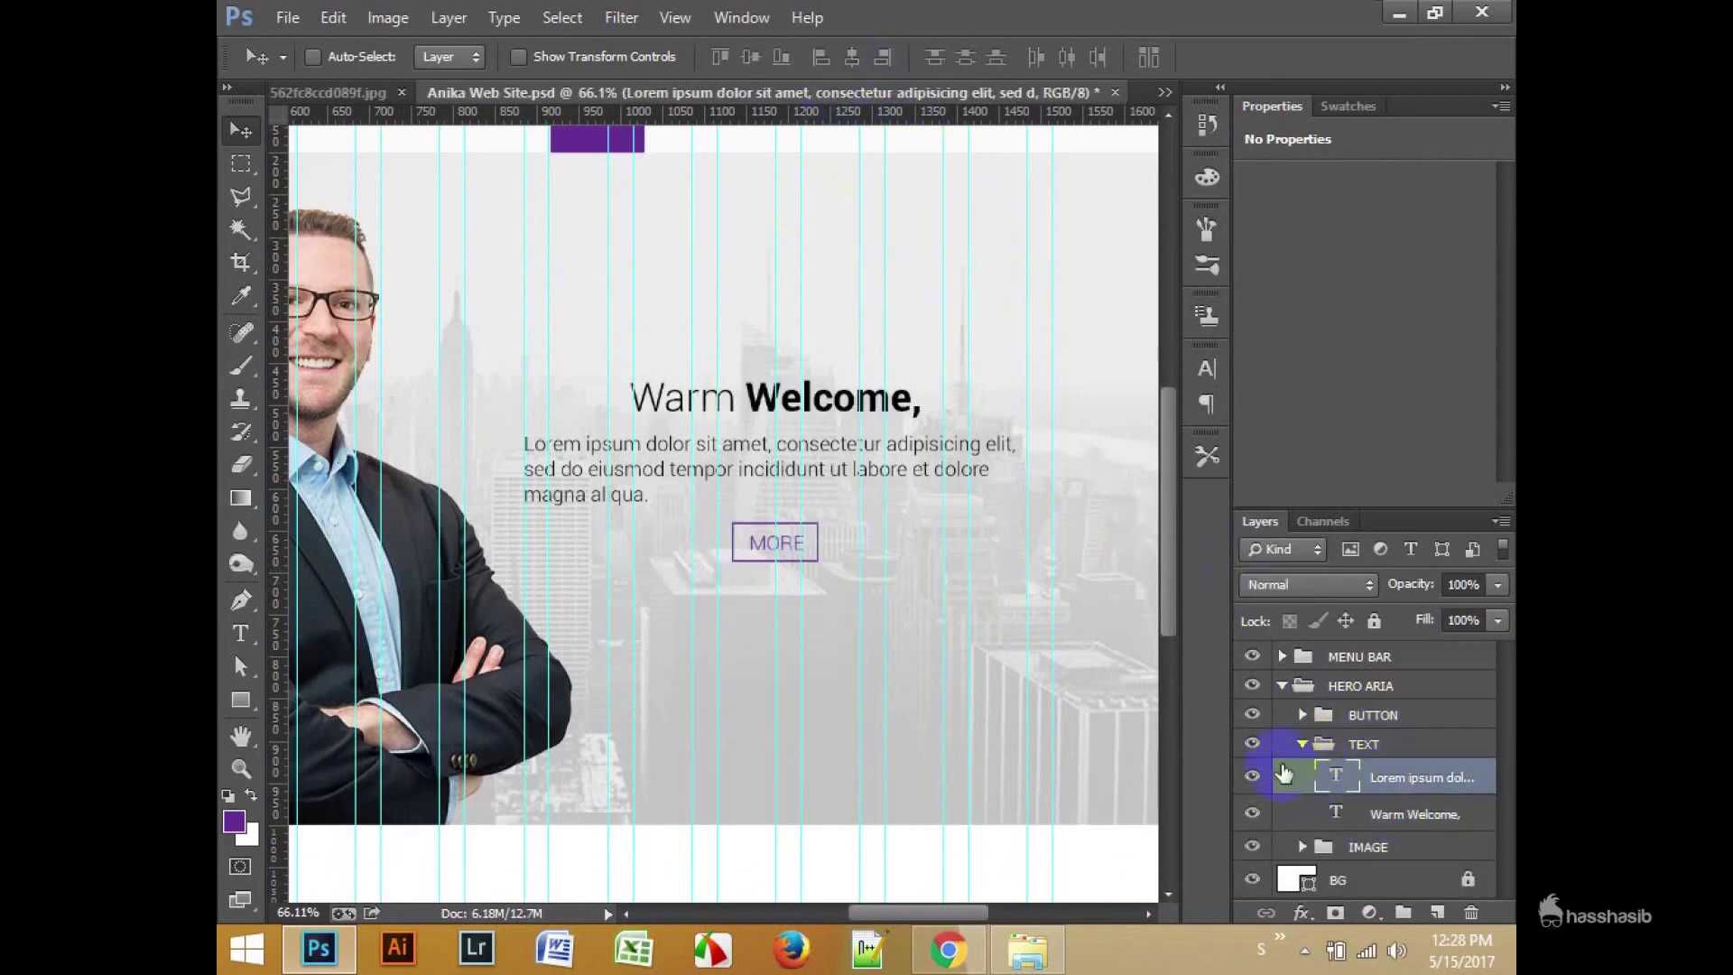
left_click(1302, 743)
left_click(1282, 685)
key("ctrl+0")
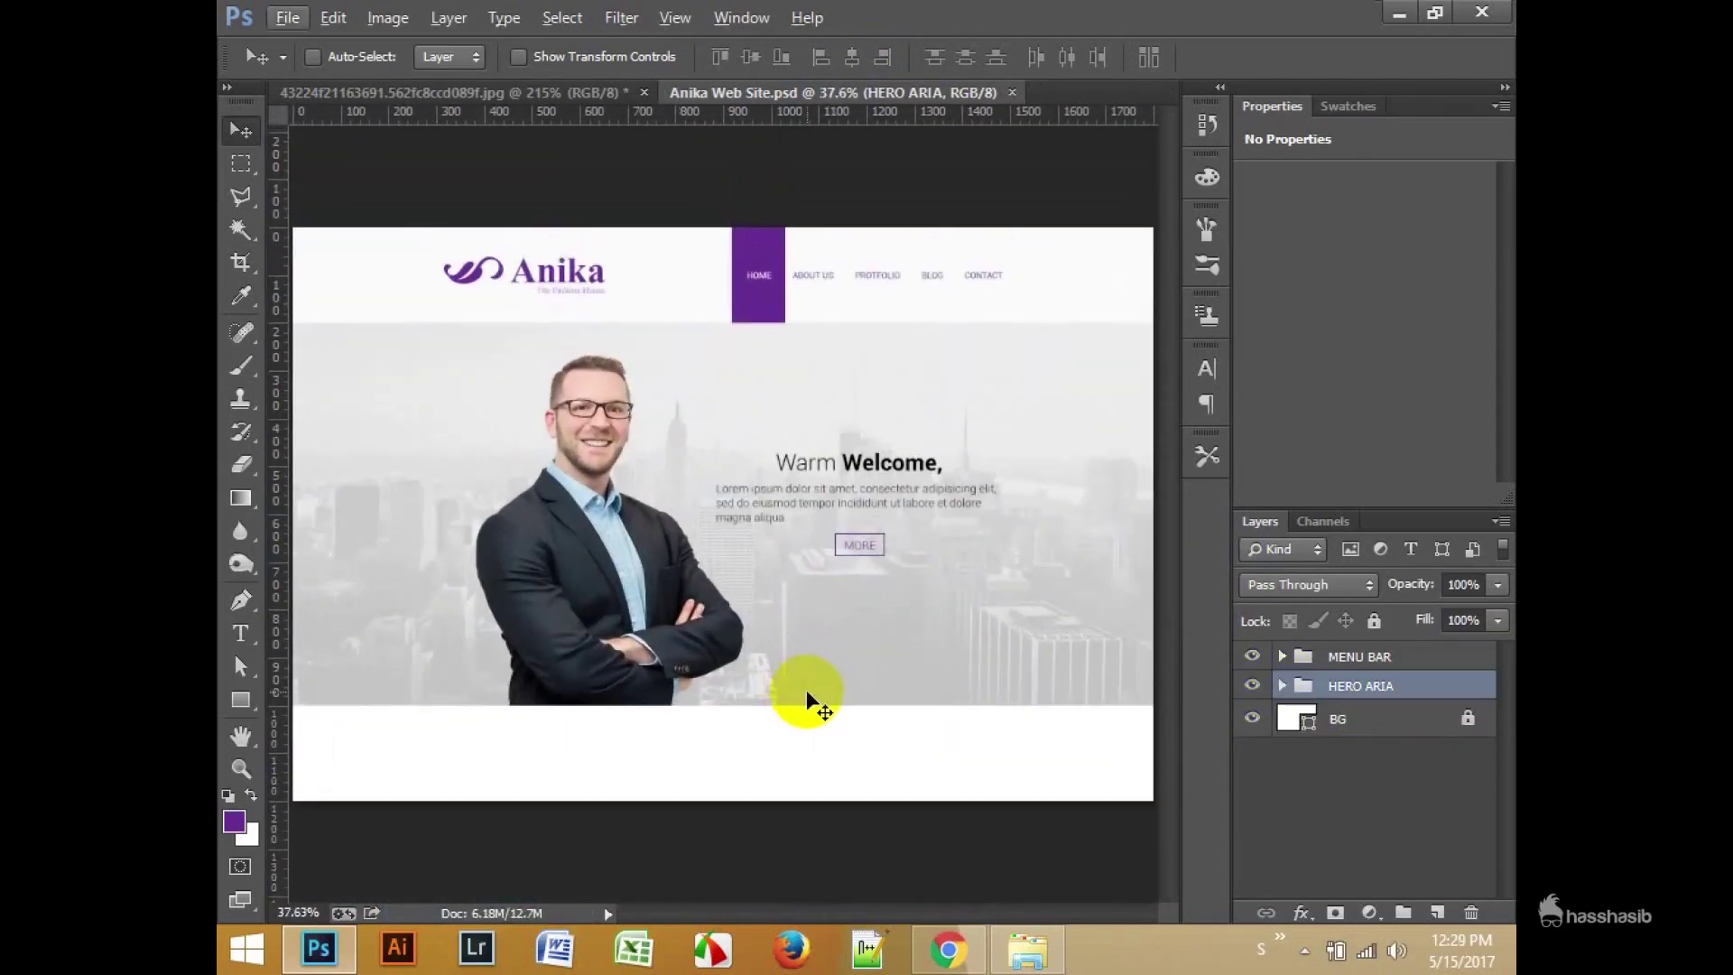
Step: Vertically centre the TEXT and BUTTON groups on the hero rectangle
left_click(1282, 685)
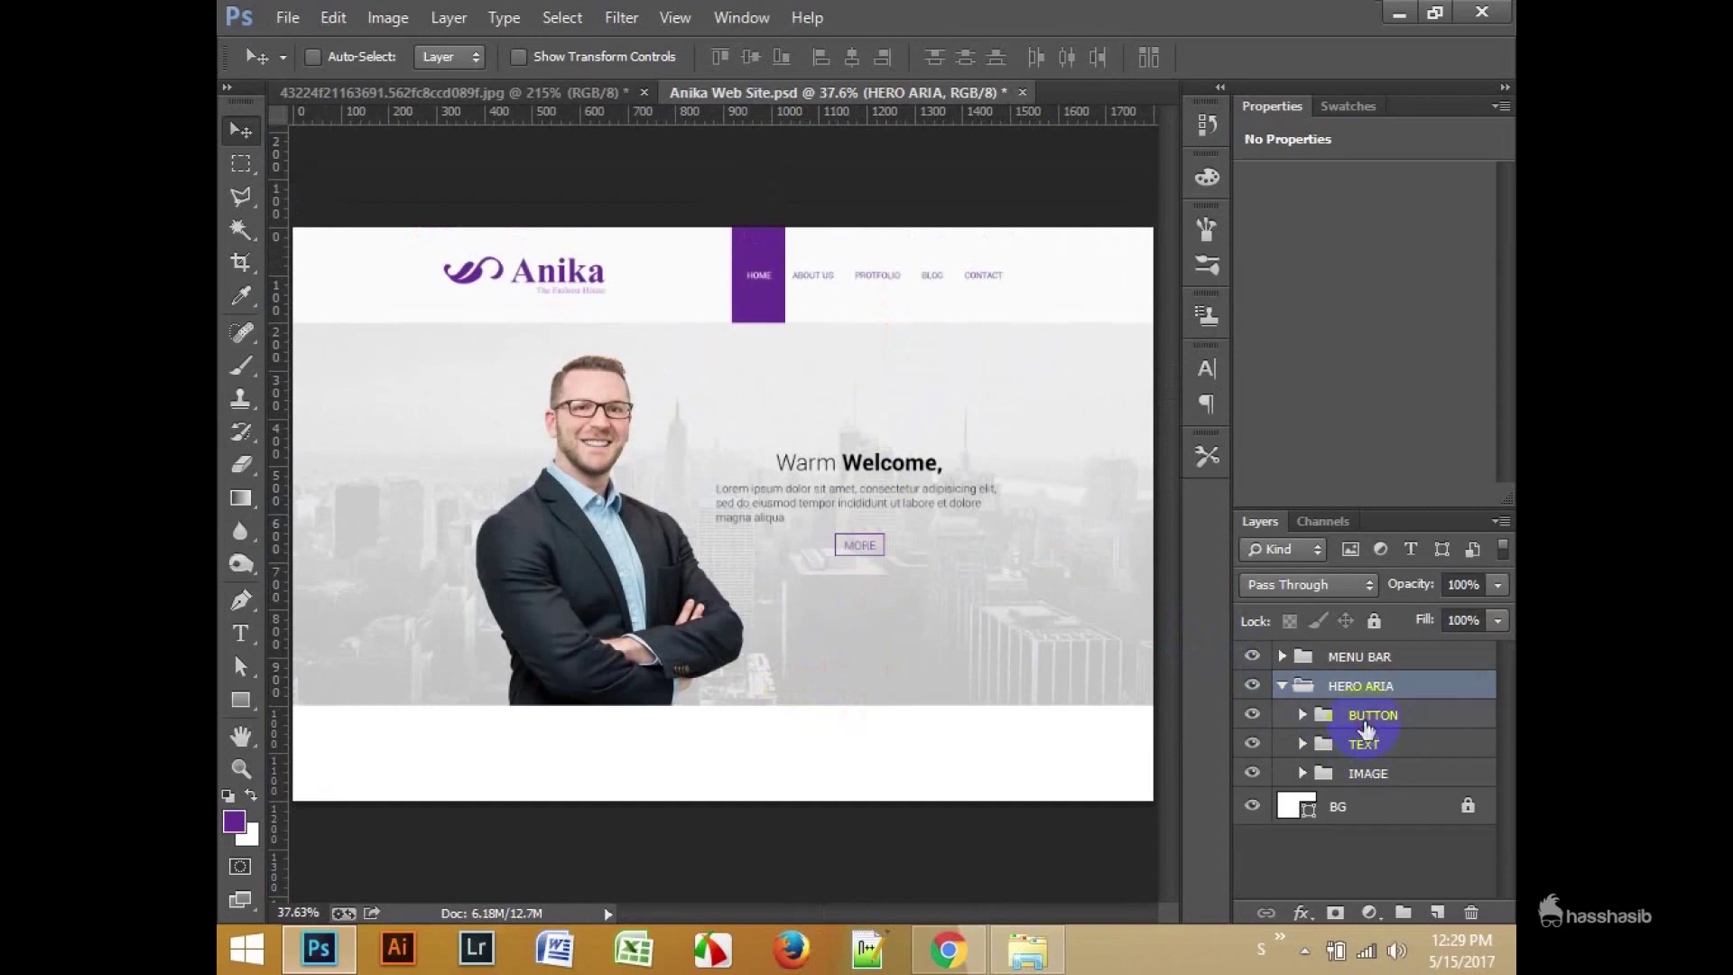
left_click(1365, 727)
left_click(1363, 743, "shift")
left_click(1303, 772)
scroll(1387, 855, "down", 1)
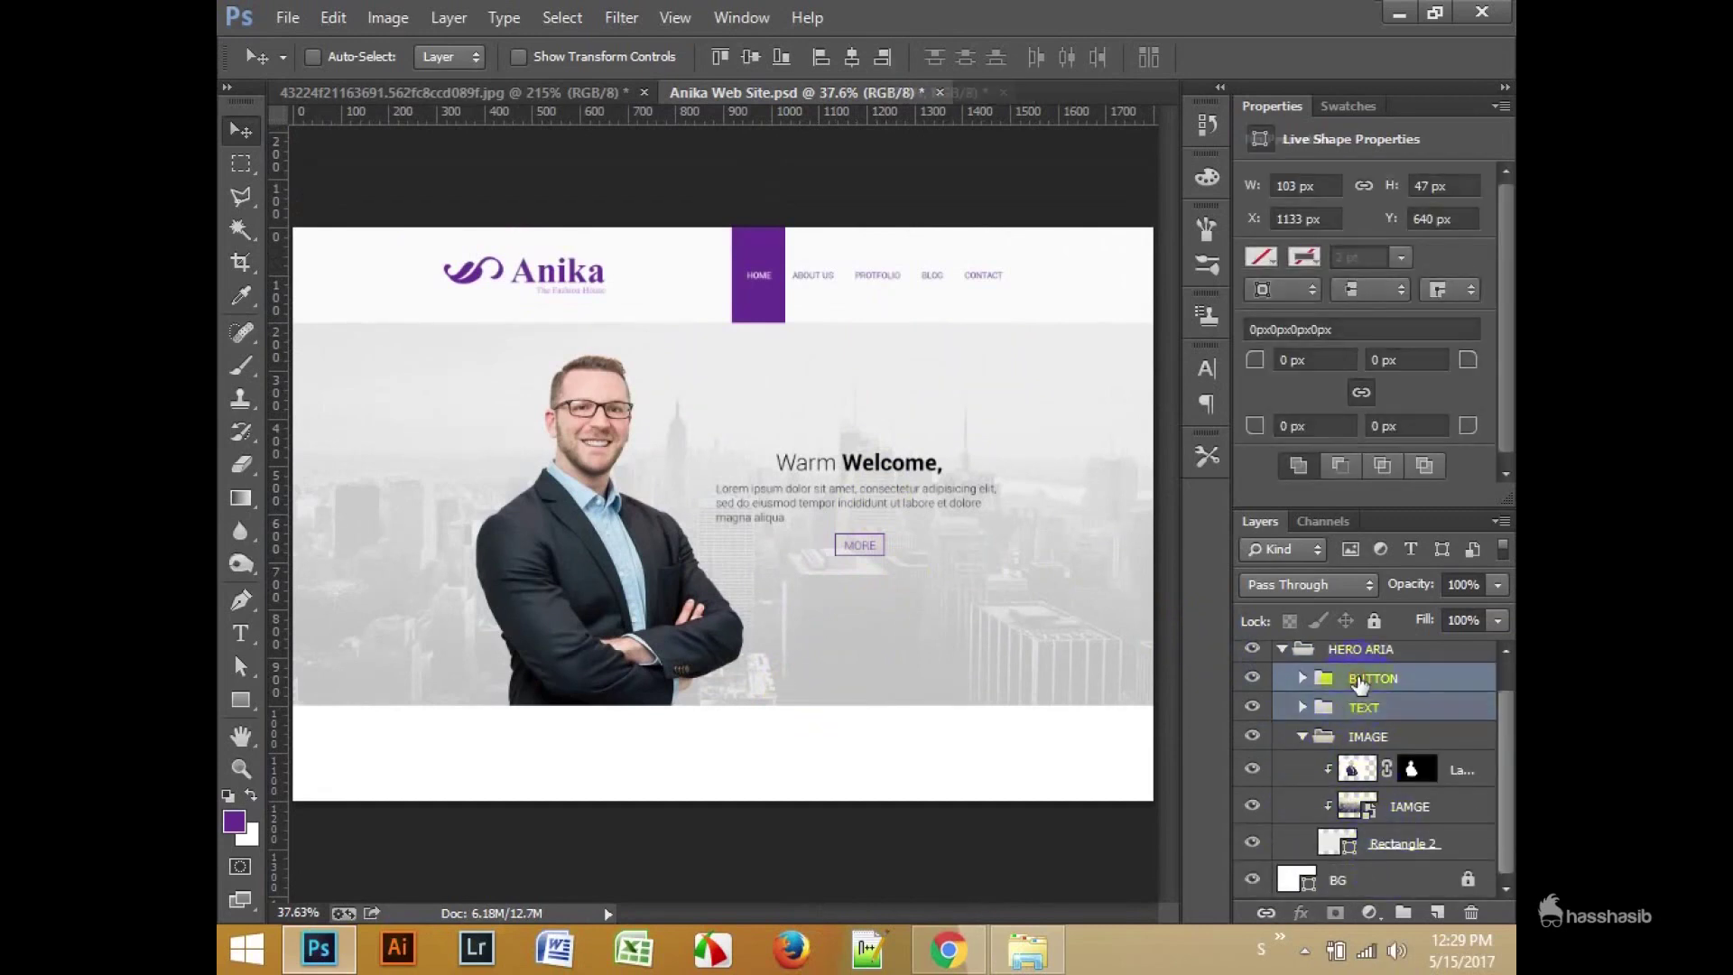
key("ctrl+g")
key("ctrl+z")
key("ctrl+z")
left_click(1395, 847, "ctrl")
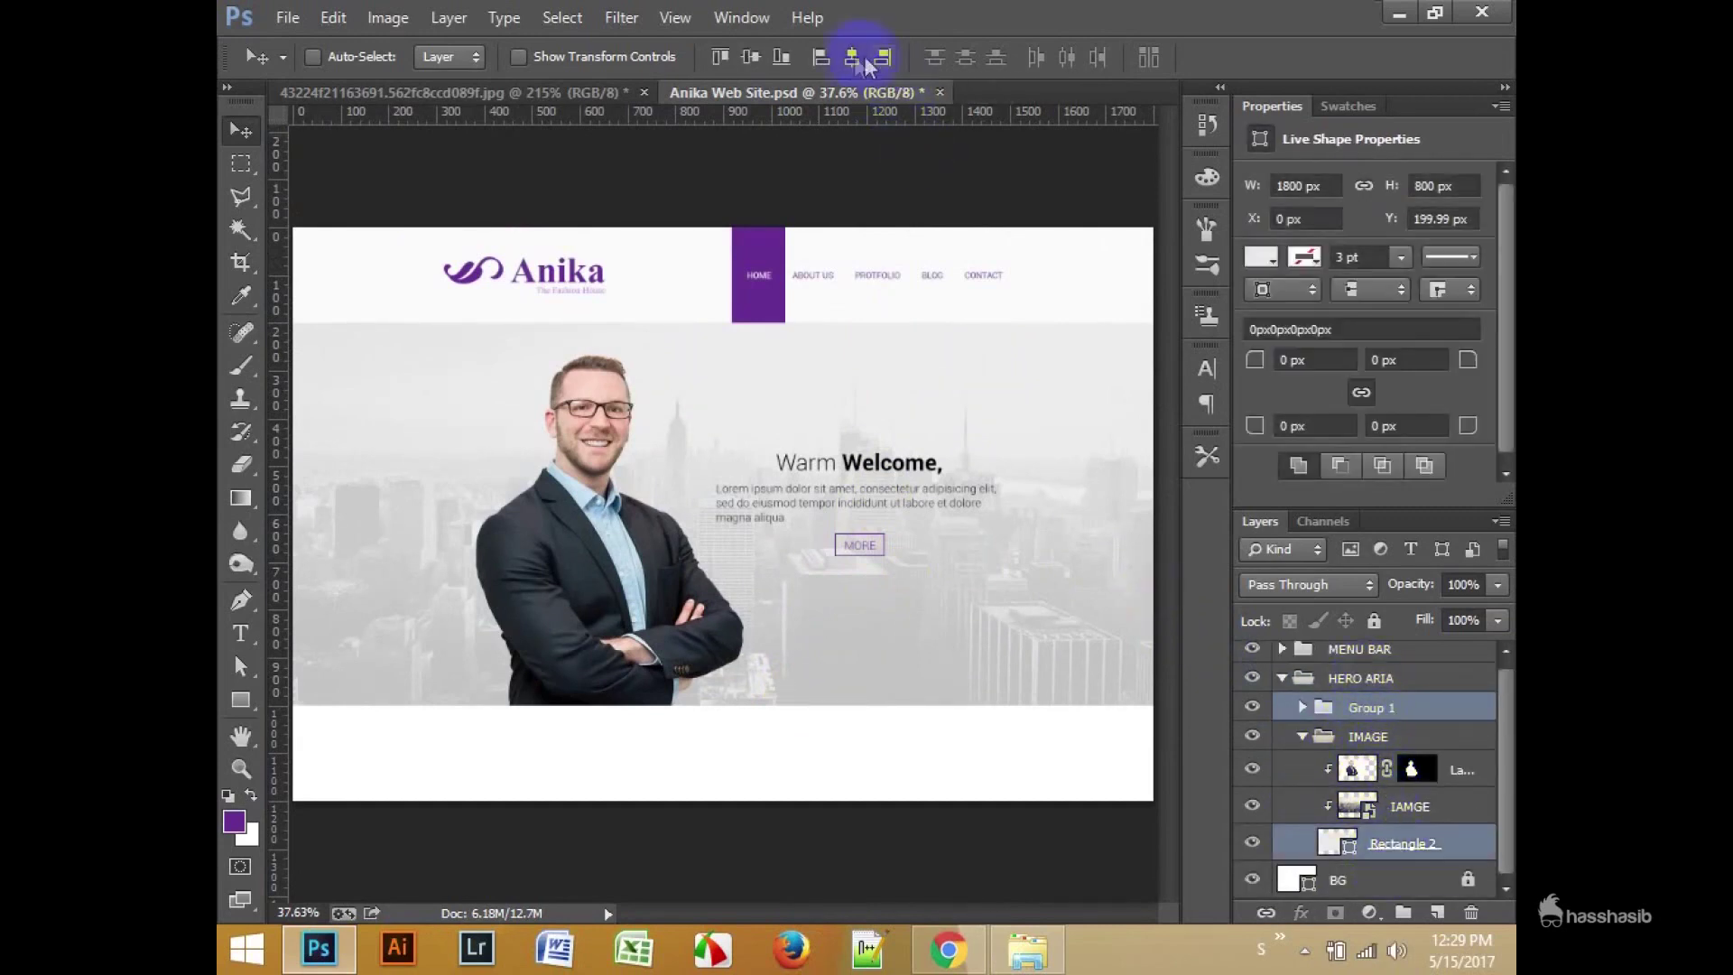
left_click(755, 58)
key("ctrl+g")
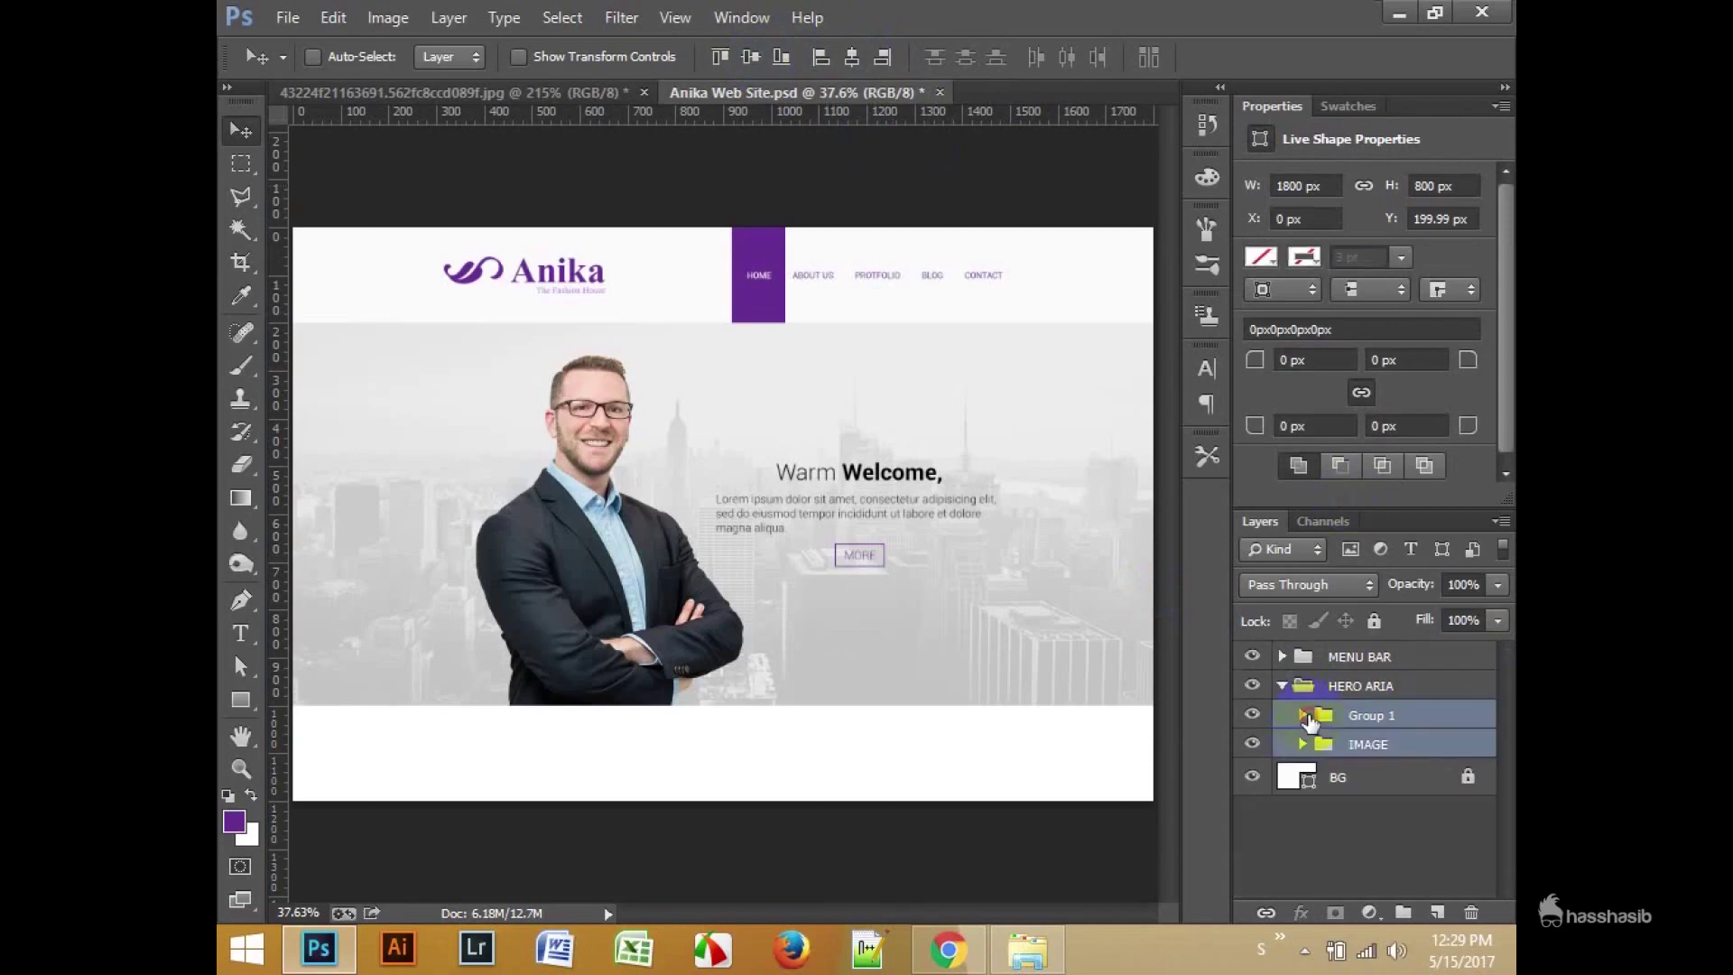
Step: Collapse HERO ARIA, save the document, and unlock the BG layer
left_click(1384, 773)
left_click(1361, 685)
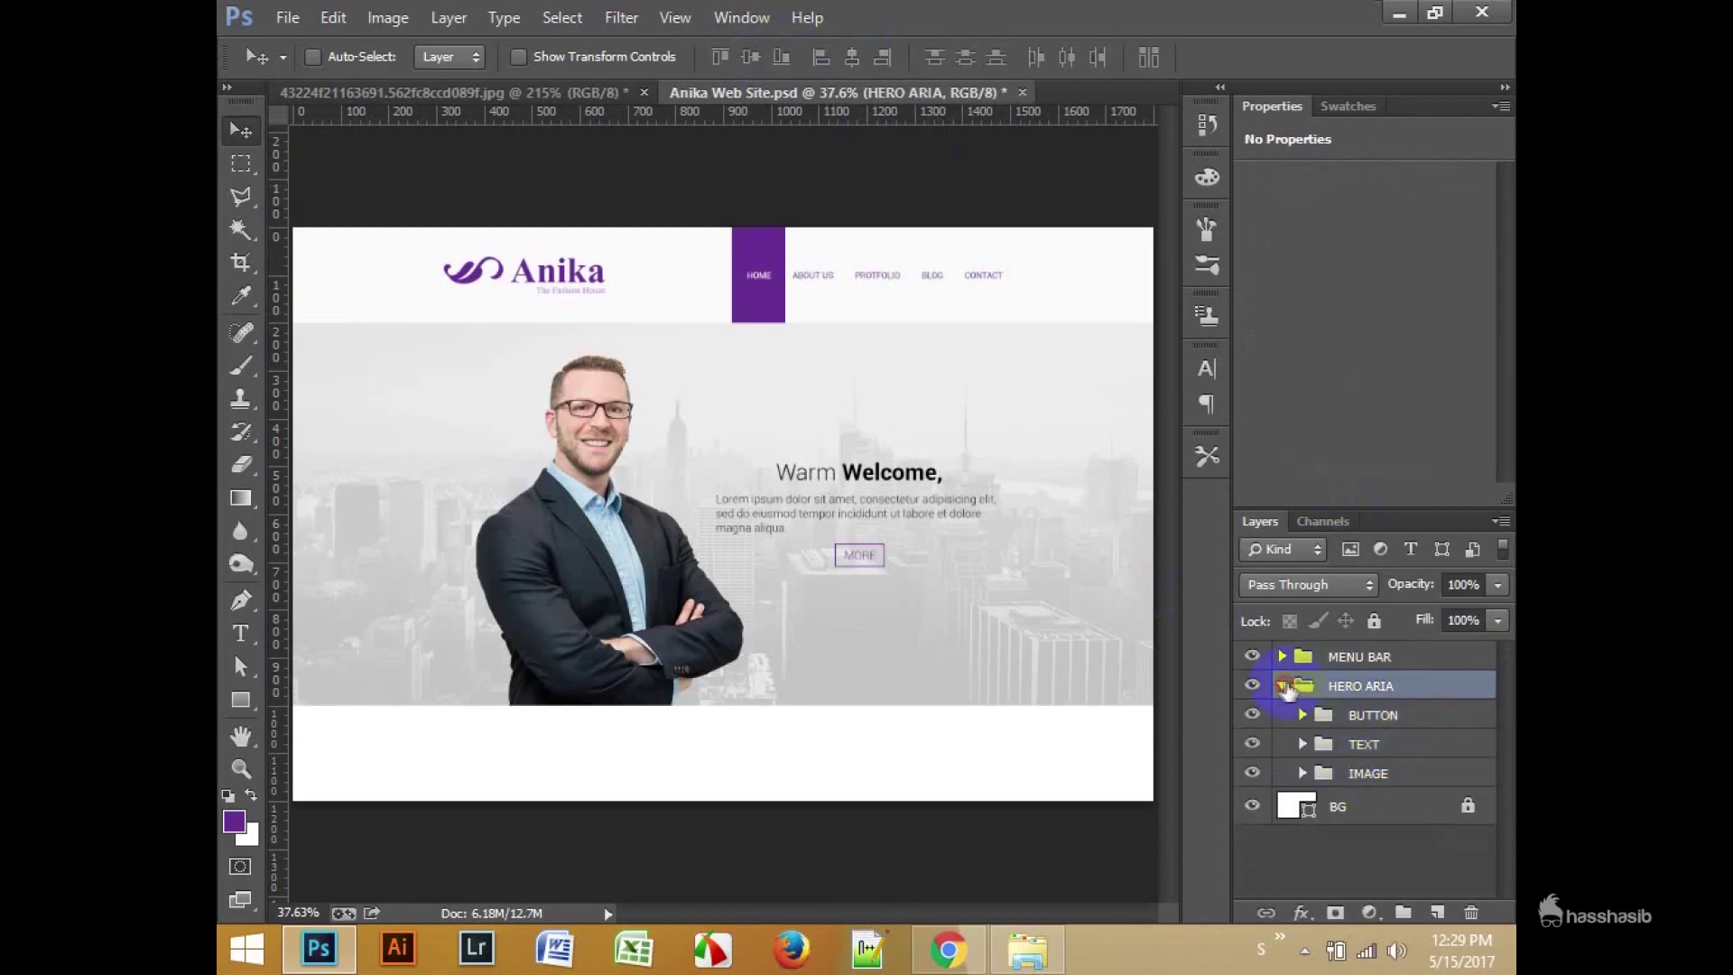
left_click(1282, 685)
key("ctrl+s")
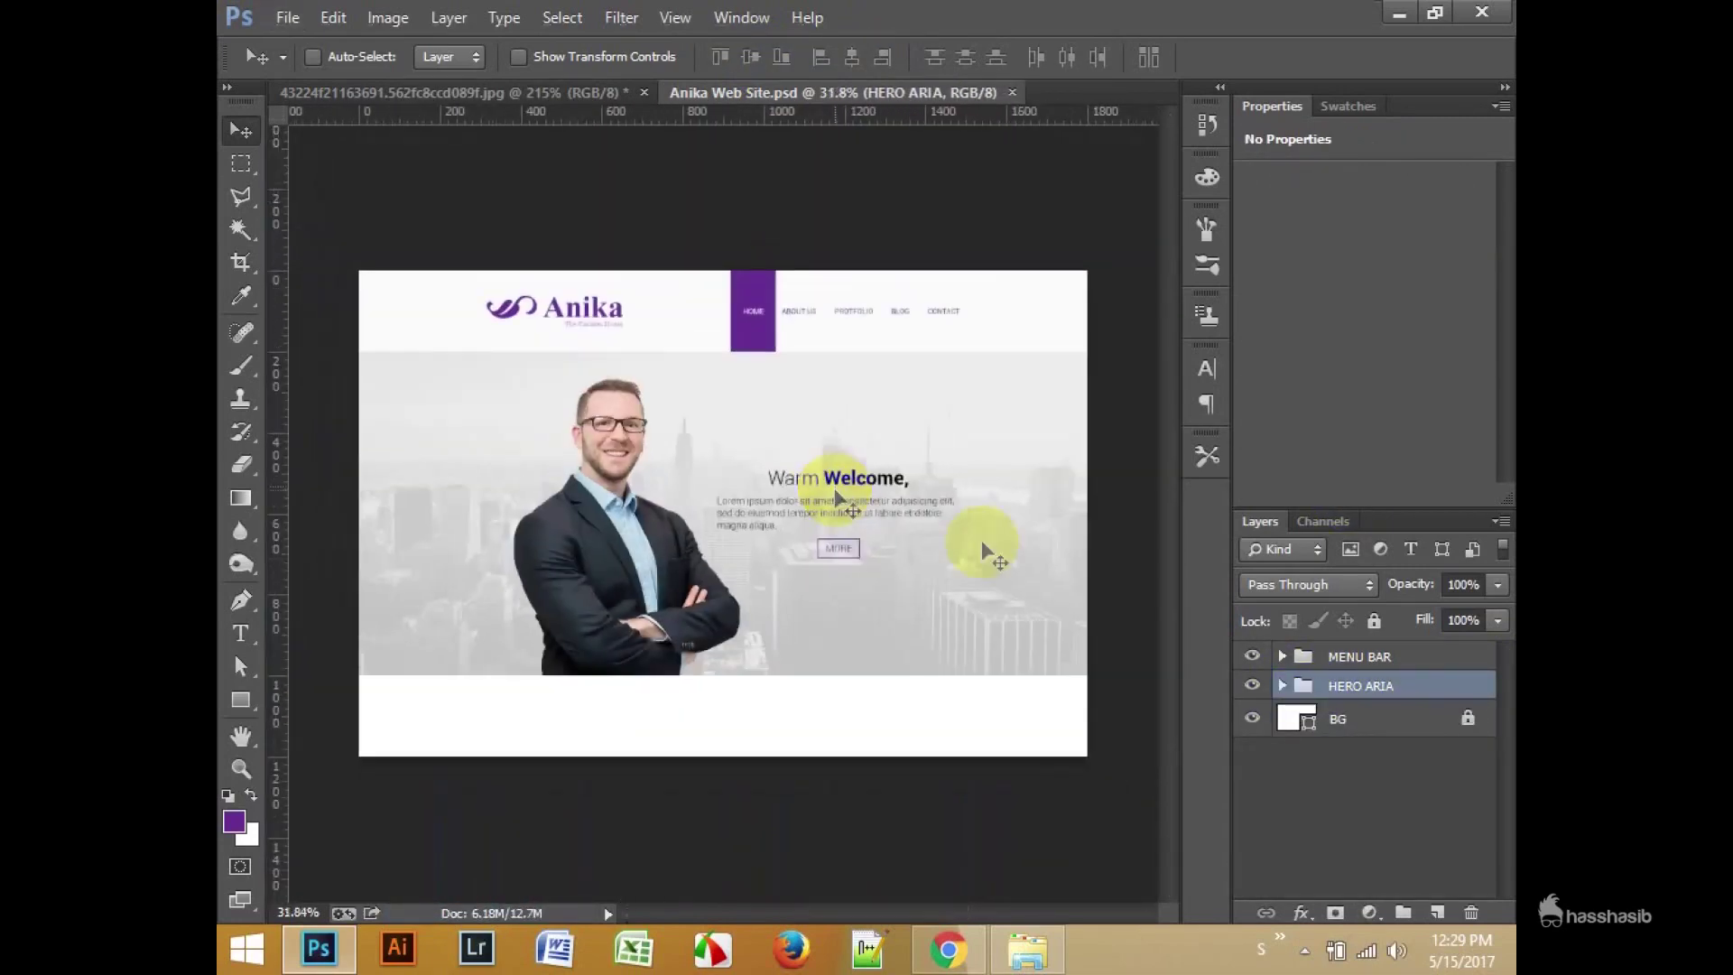
left_click(1354, 719)
left_click(1374, 621)
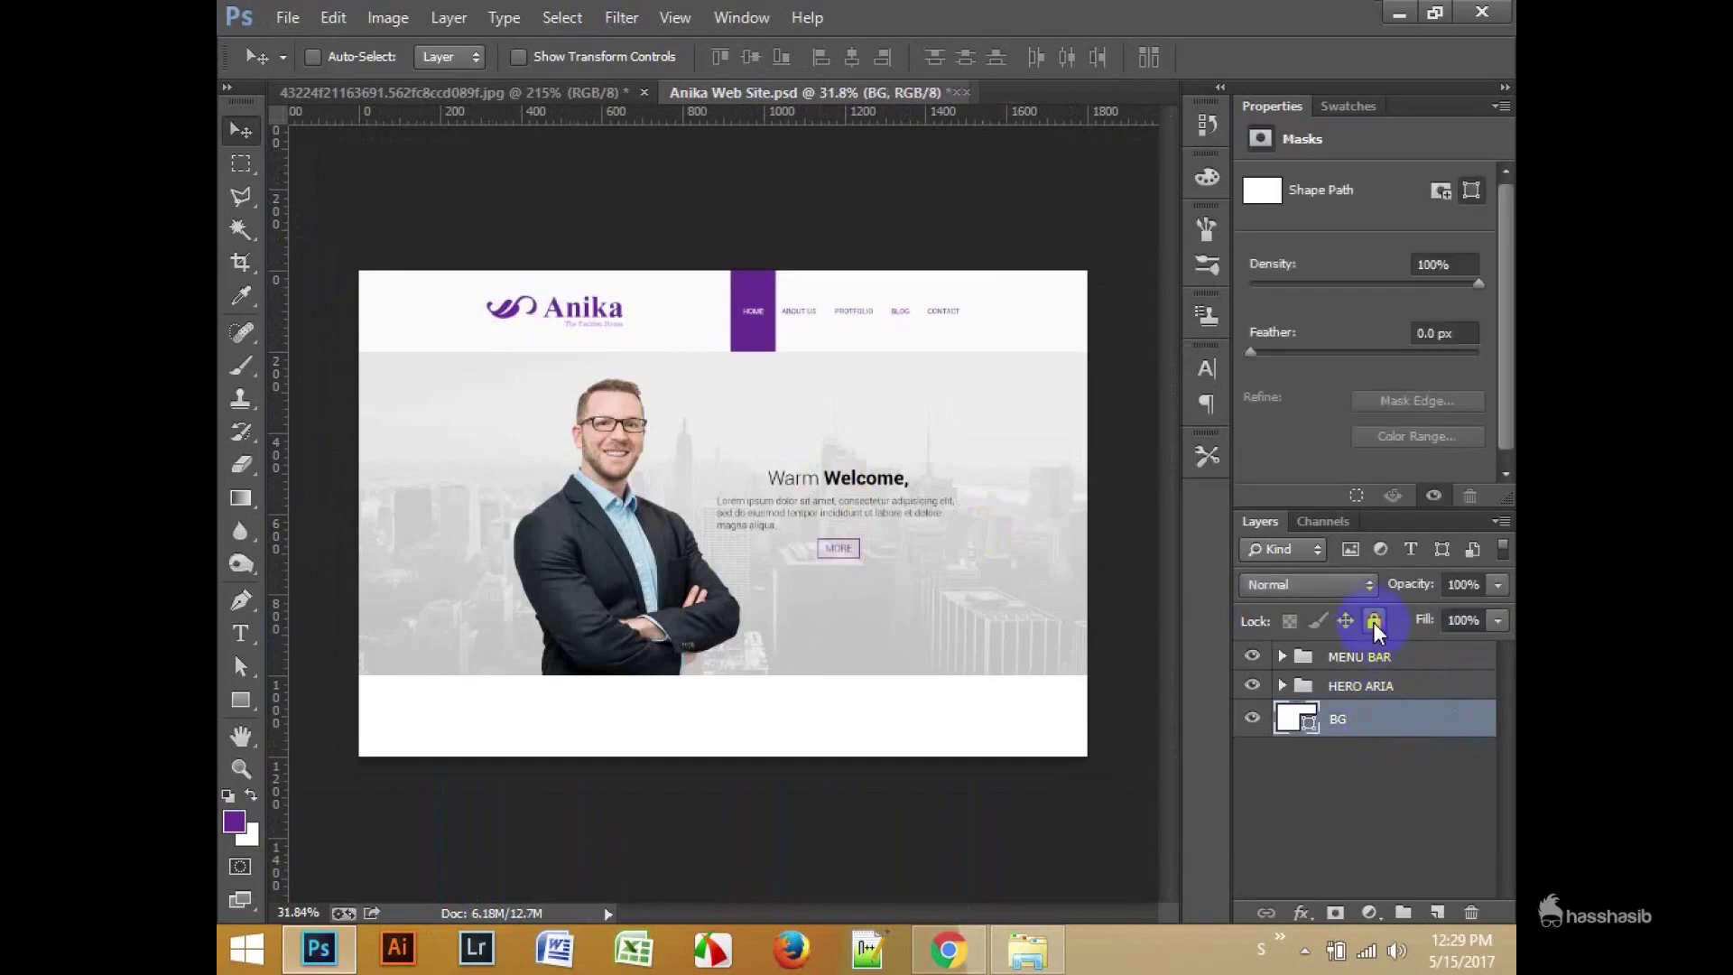
Step: Crop-extend the canvas downward and stretch the white BG layer to its new bottom
left_click(242, 264)
left_click_drag(723, 757, 695, 273)
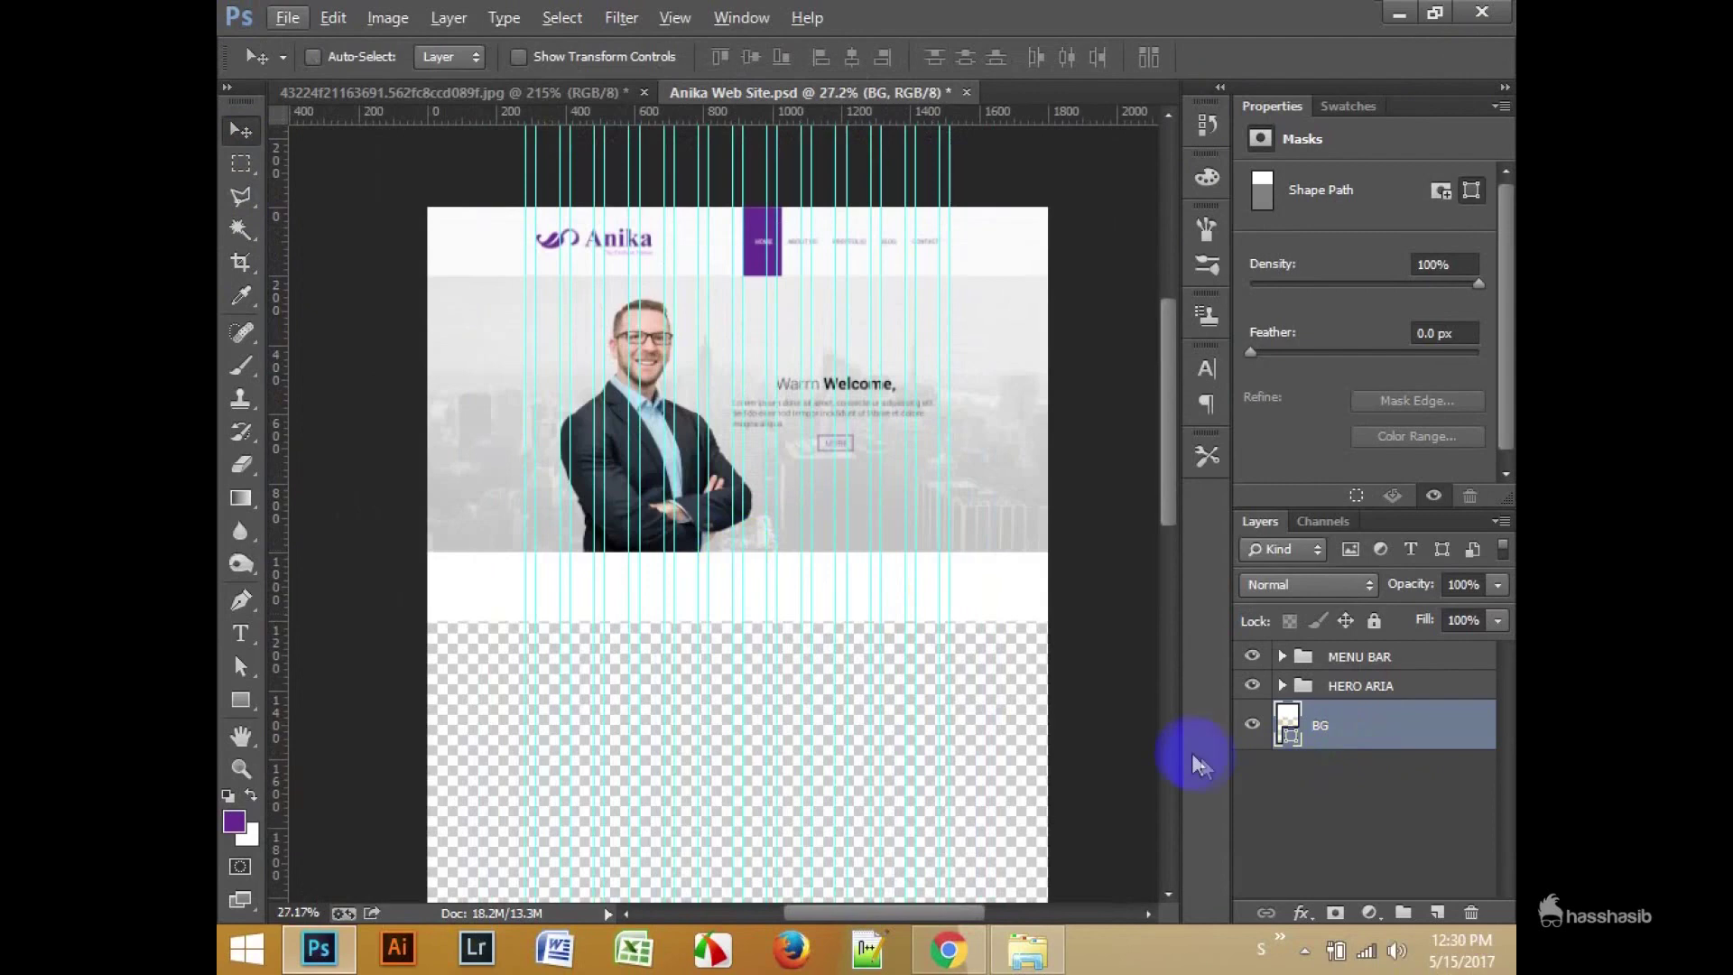
key("ctrl+t")
left_click_drag(738, 623, 748, 859)
scroll(728, 550, "down", 3)
left_click_drag(728, 550, 742, 805)
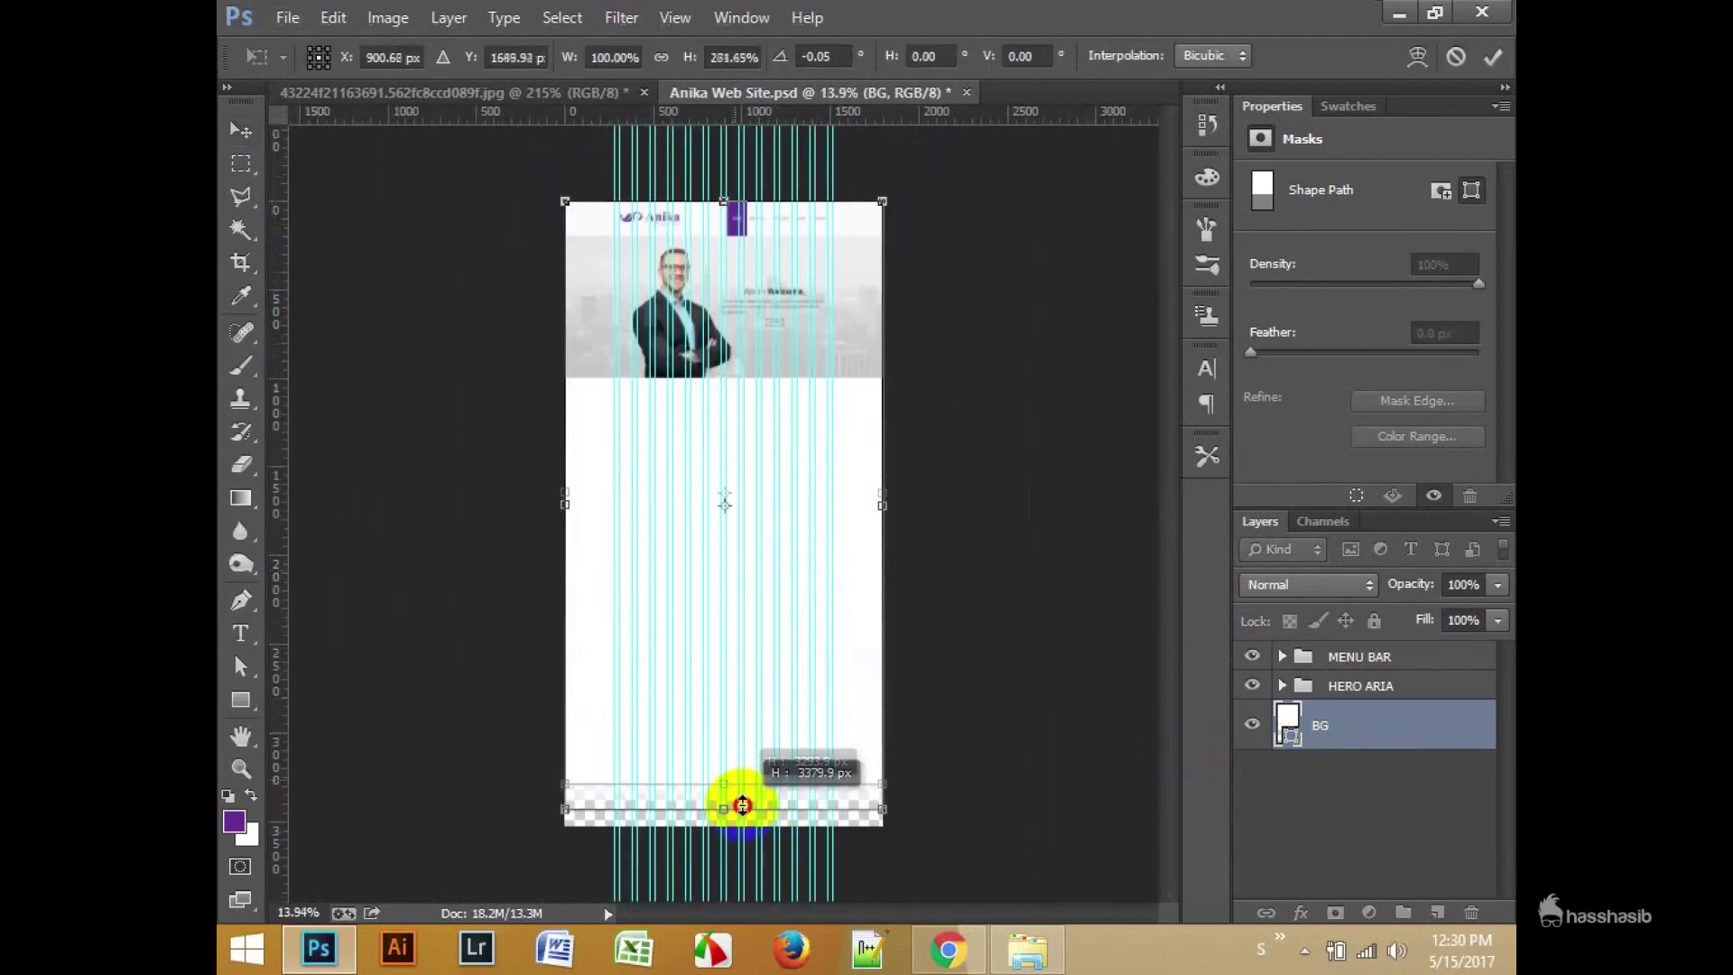
key("Return")
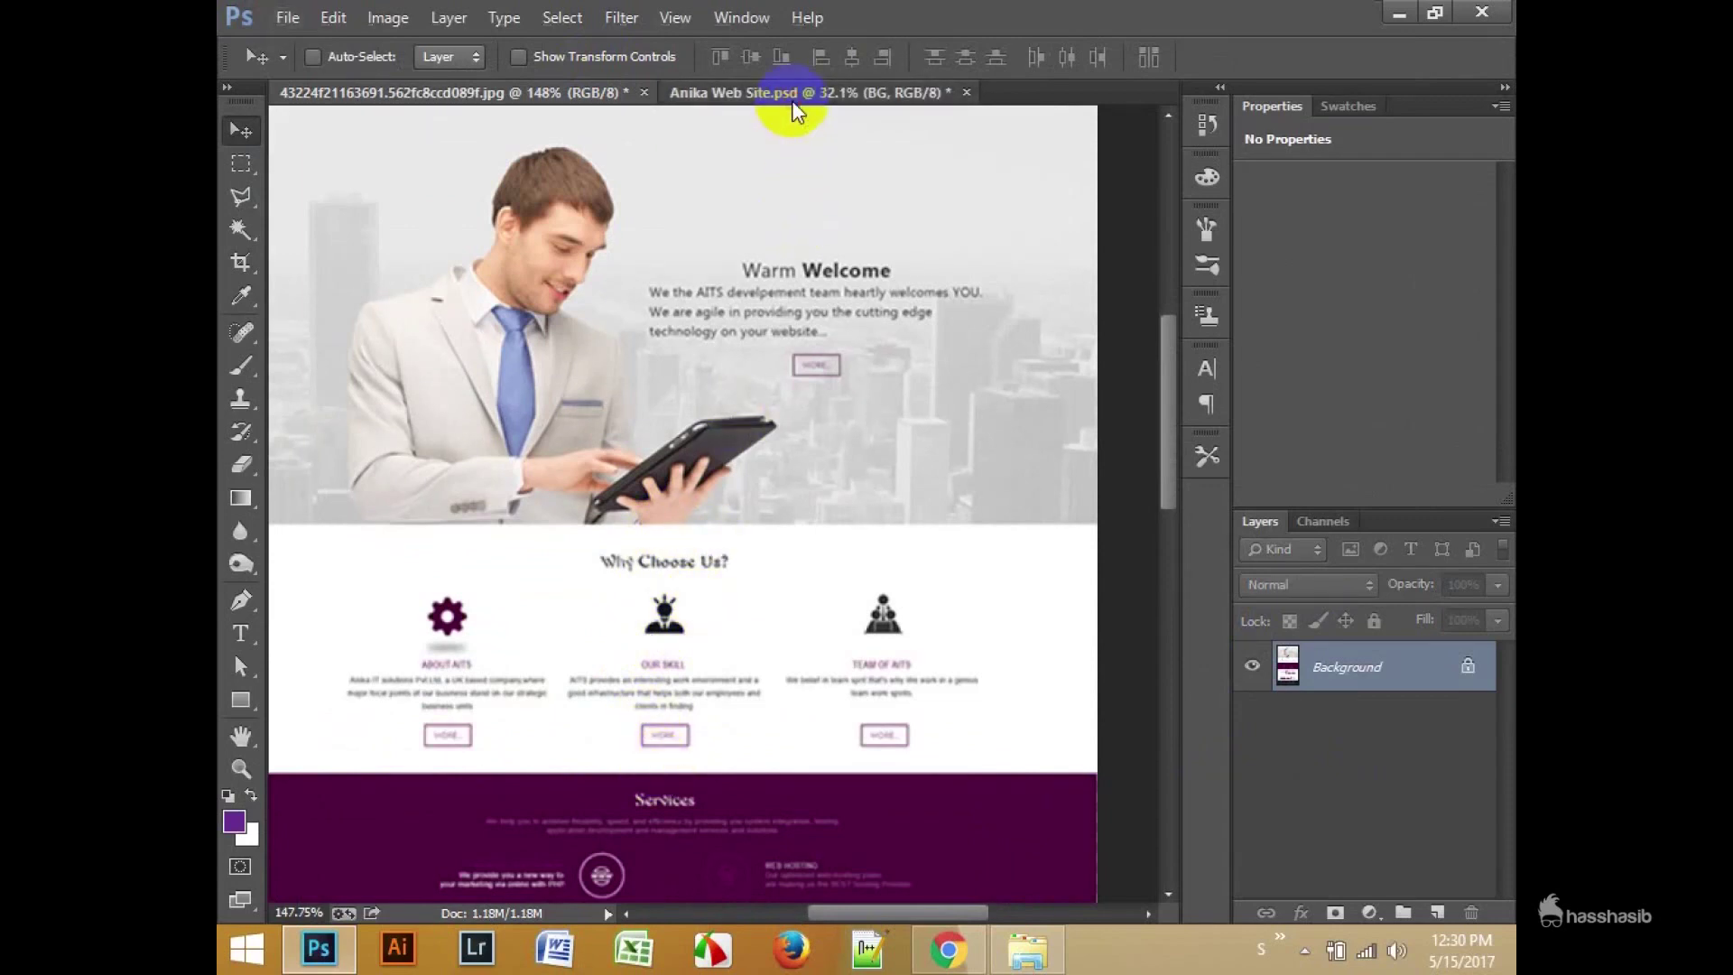
Step: Return to the Anika Web Site document and begin an exact-size rectangle
left_click(794, 97)
key("u")
left_click(619, 530)
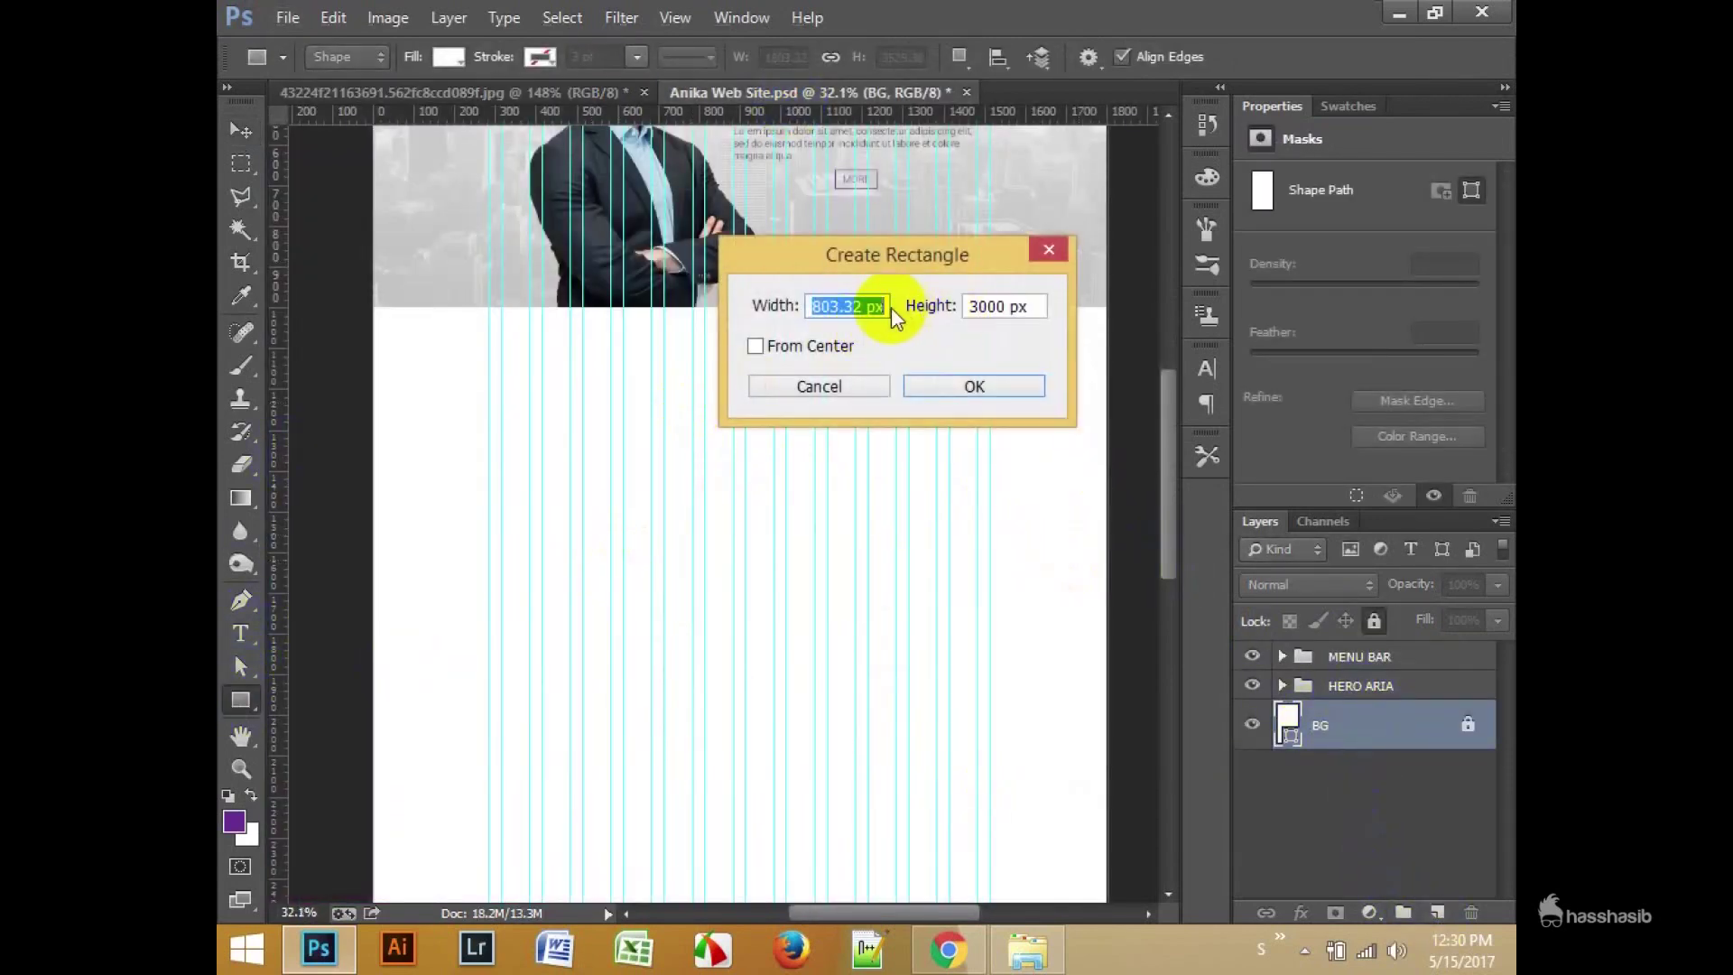
Step: Create an 1800 px wide rectangle and add a guide at the hero's bottom edge
type("1800")
left_click(1043, 302)
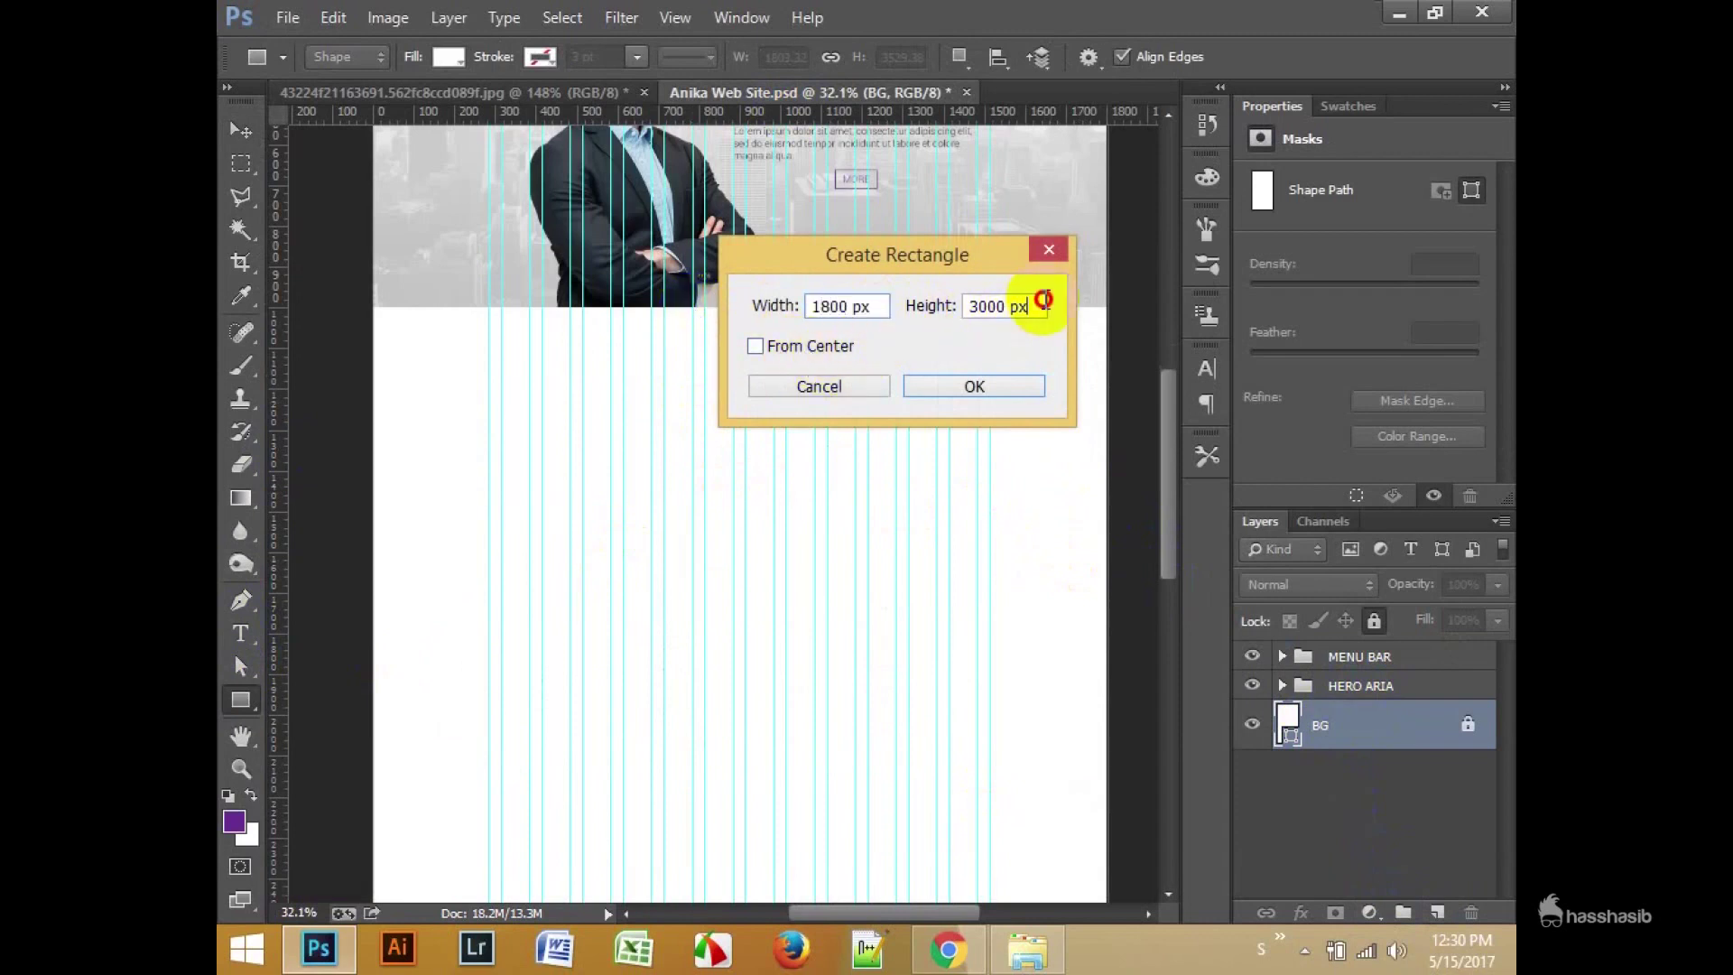
type("500")
left_click(971, 387)
left_click(241, 129)
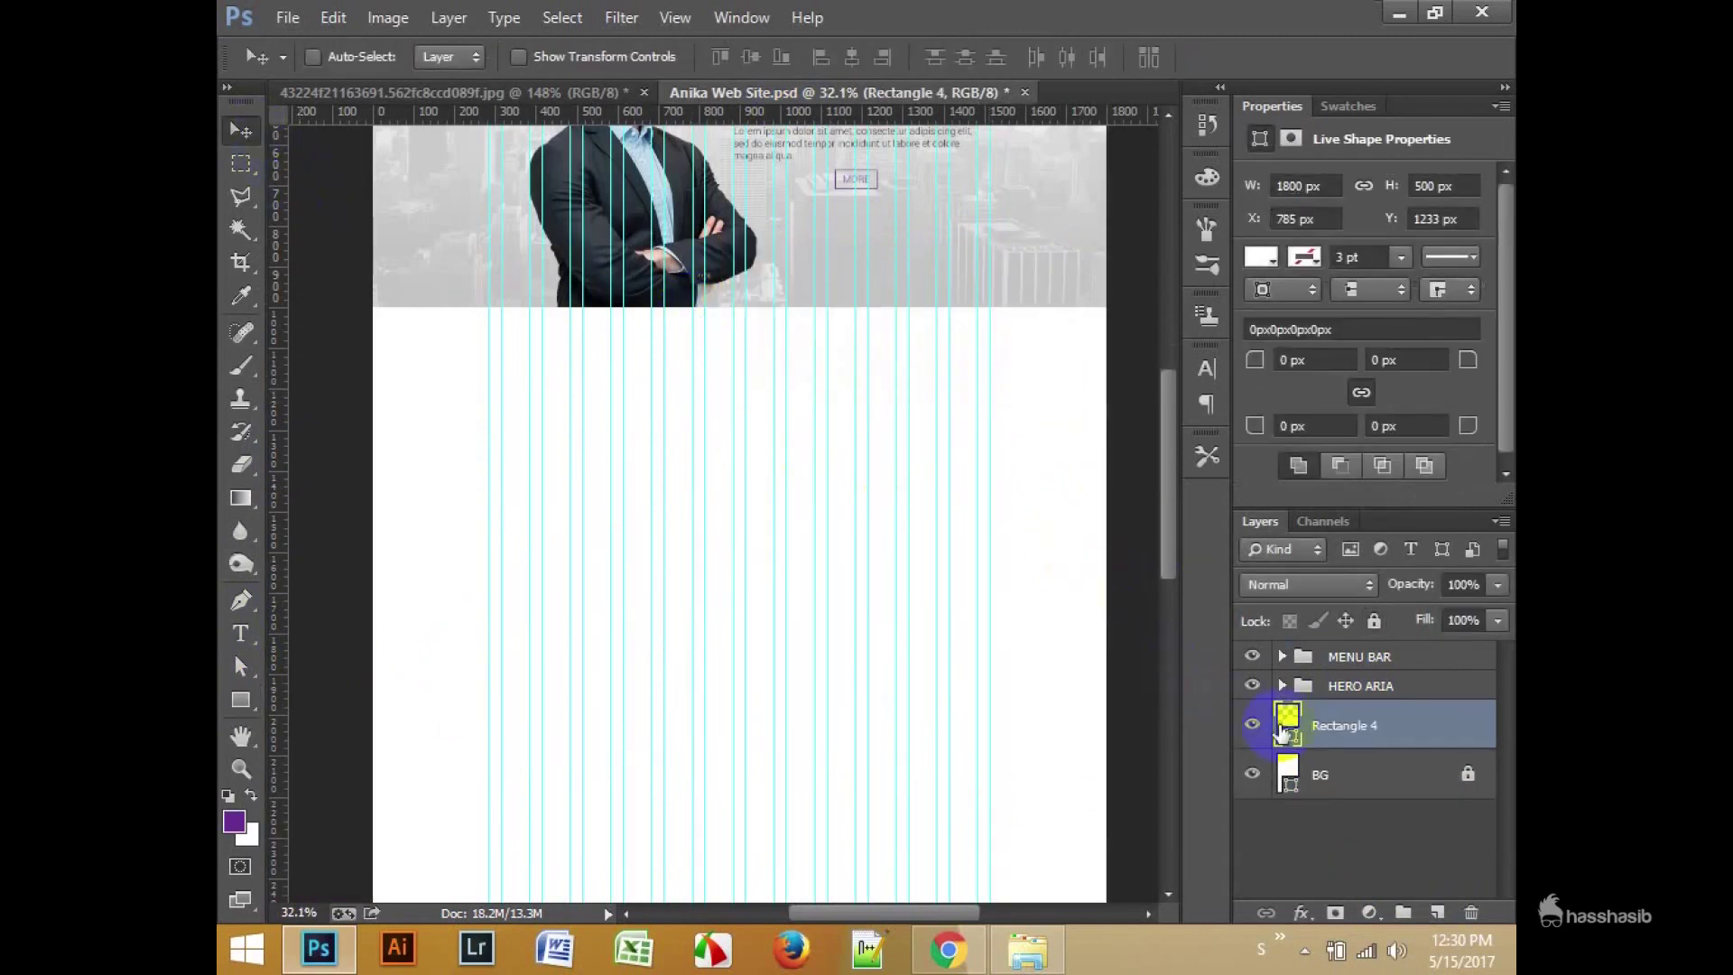
left_click_drag(854, 151, 894, 310)
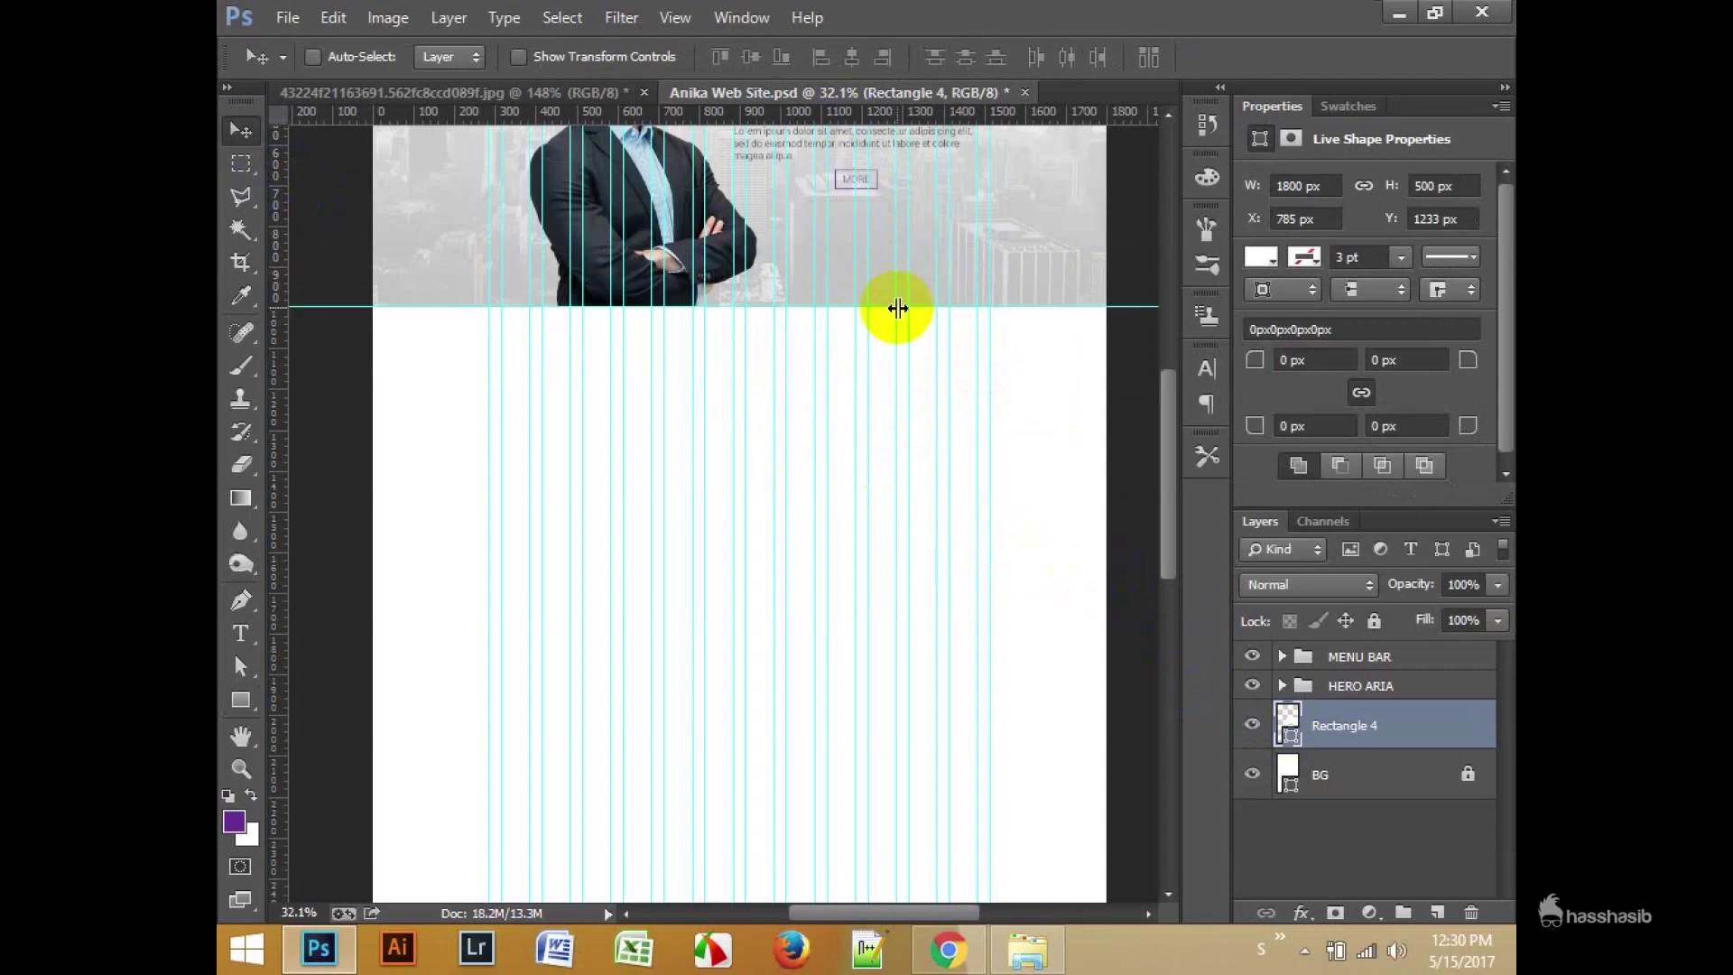
Step: Fill Rectangle 4 grey and move it up to the hero guide
double_click(1286, 718)
left_click(1114, 412)
left_click(1449, 154)
key("ctrl+t")
left_click_drag(1031, 523, 713, 437)
key("Return")
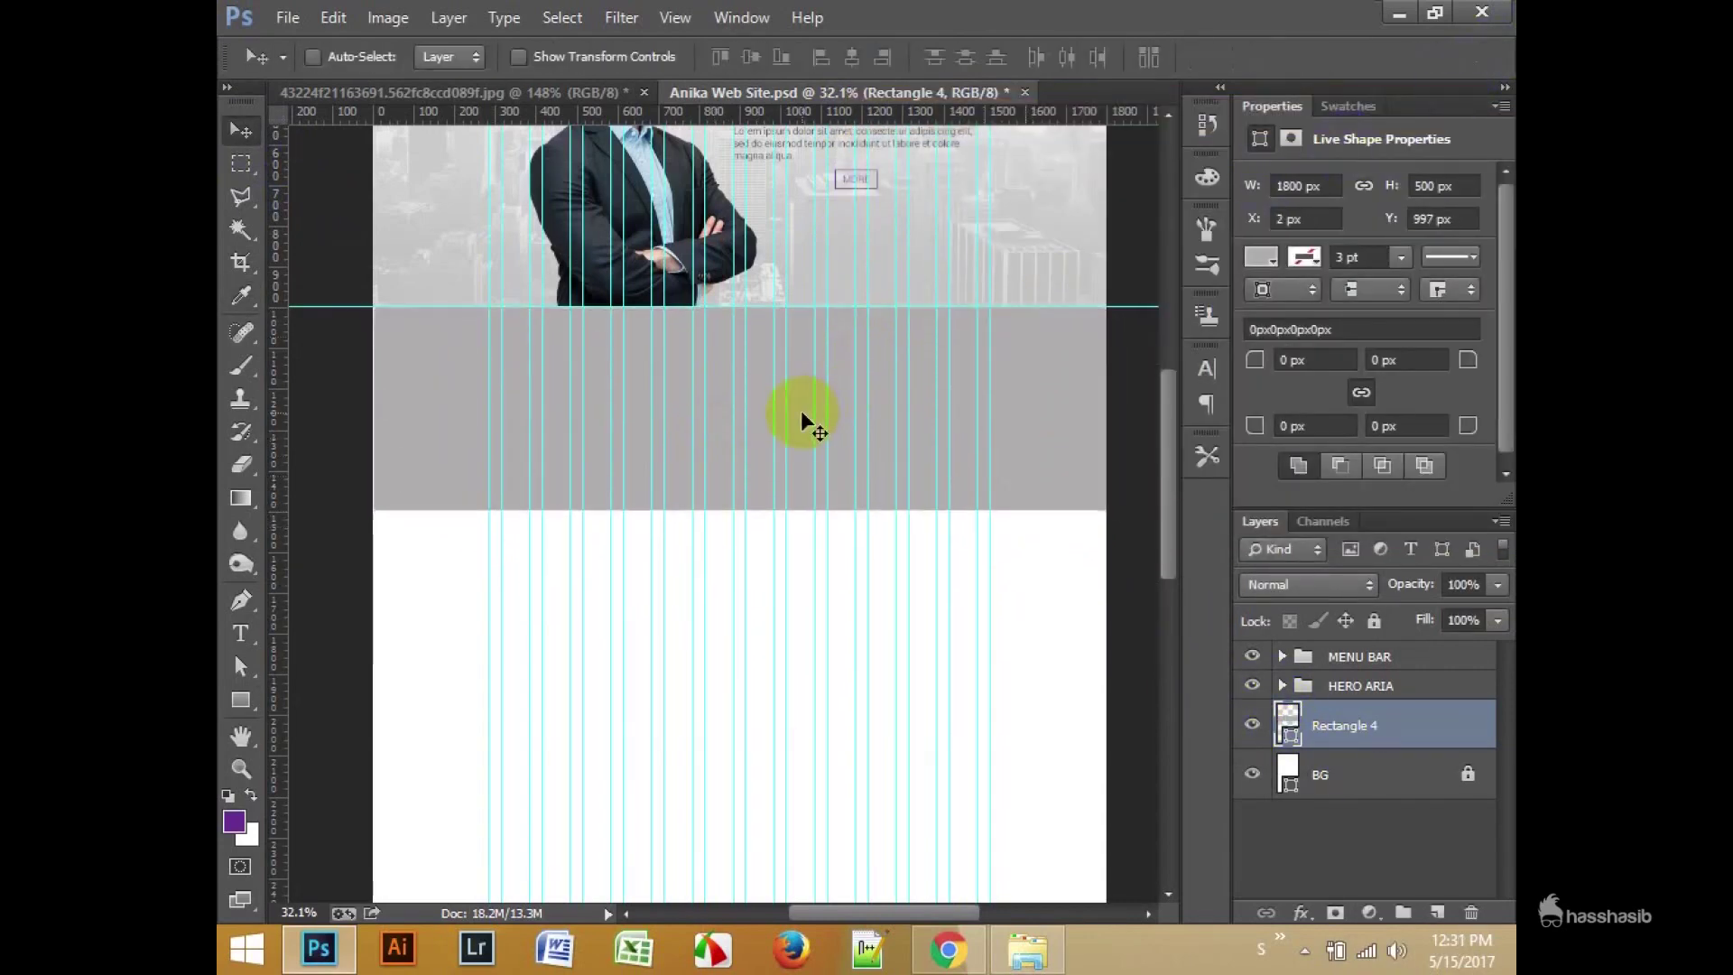
Step: Nudge the rectangle down 1 px, check the reference, then group it and rename the group
scroll(600, 316, "up", 5)
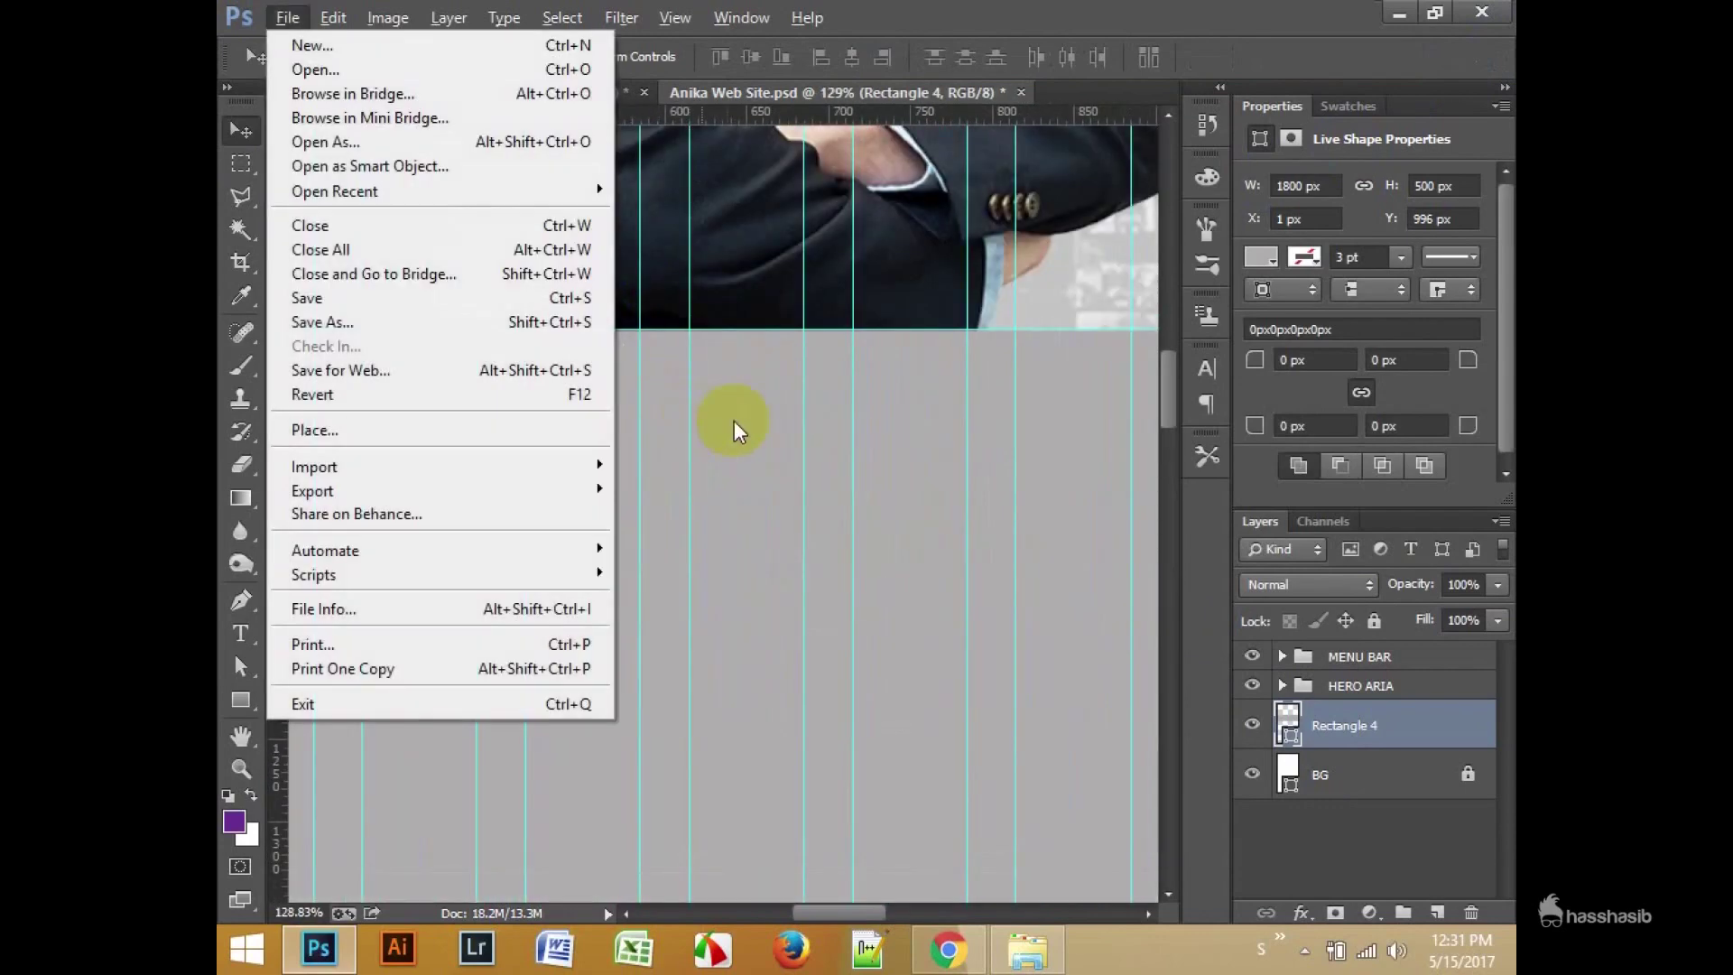
key("Down")
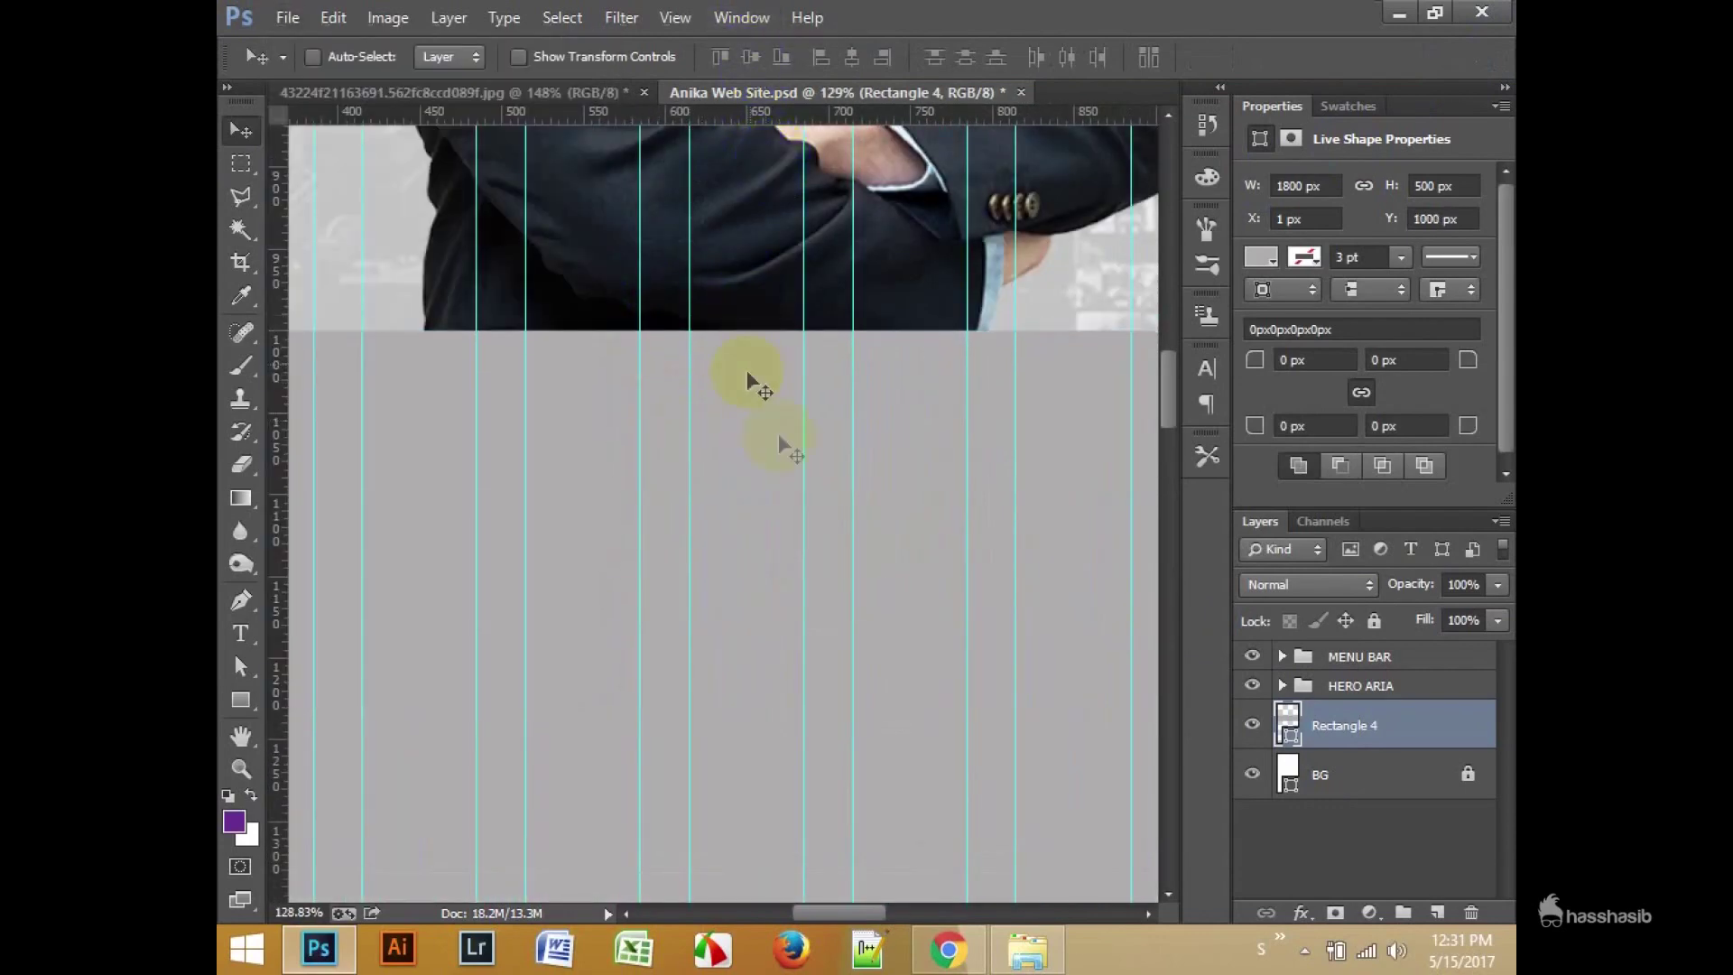
scroll(780, 444, "down", 5)
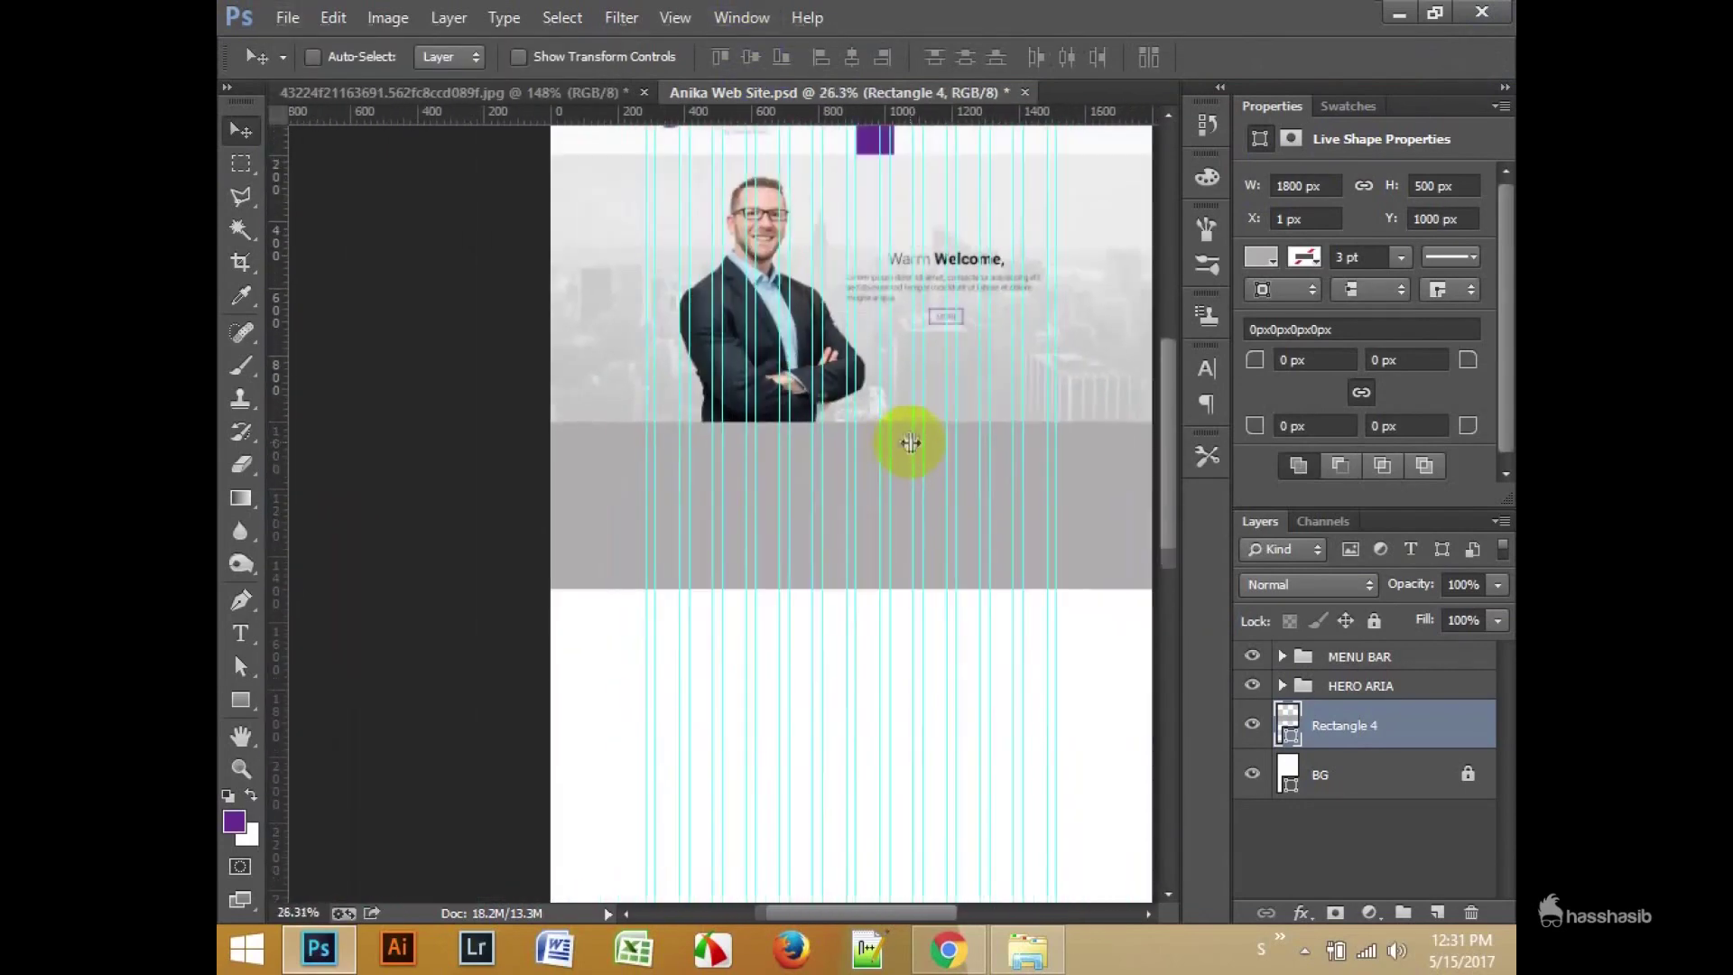
scroll(909, 442, "up", 3)
left_click(572, 92)
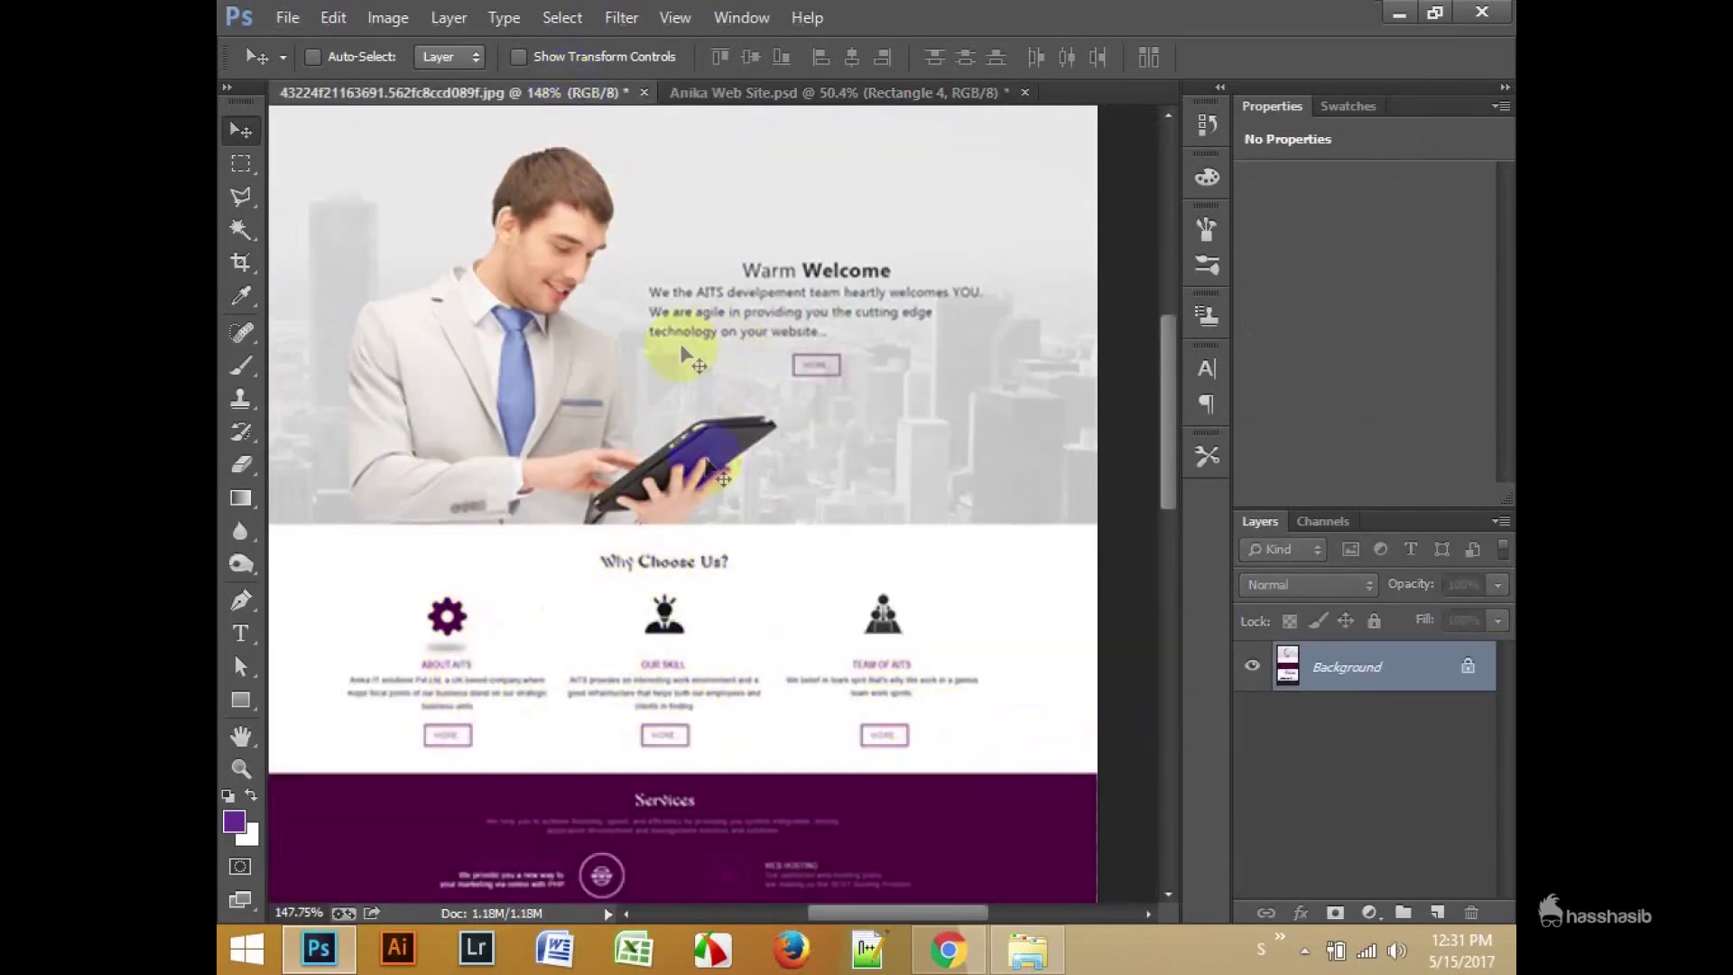
left_click(794, 92)
key("ctrl+g")
double_click(1351, 715)
type("WHY CHOOS US")
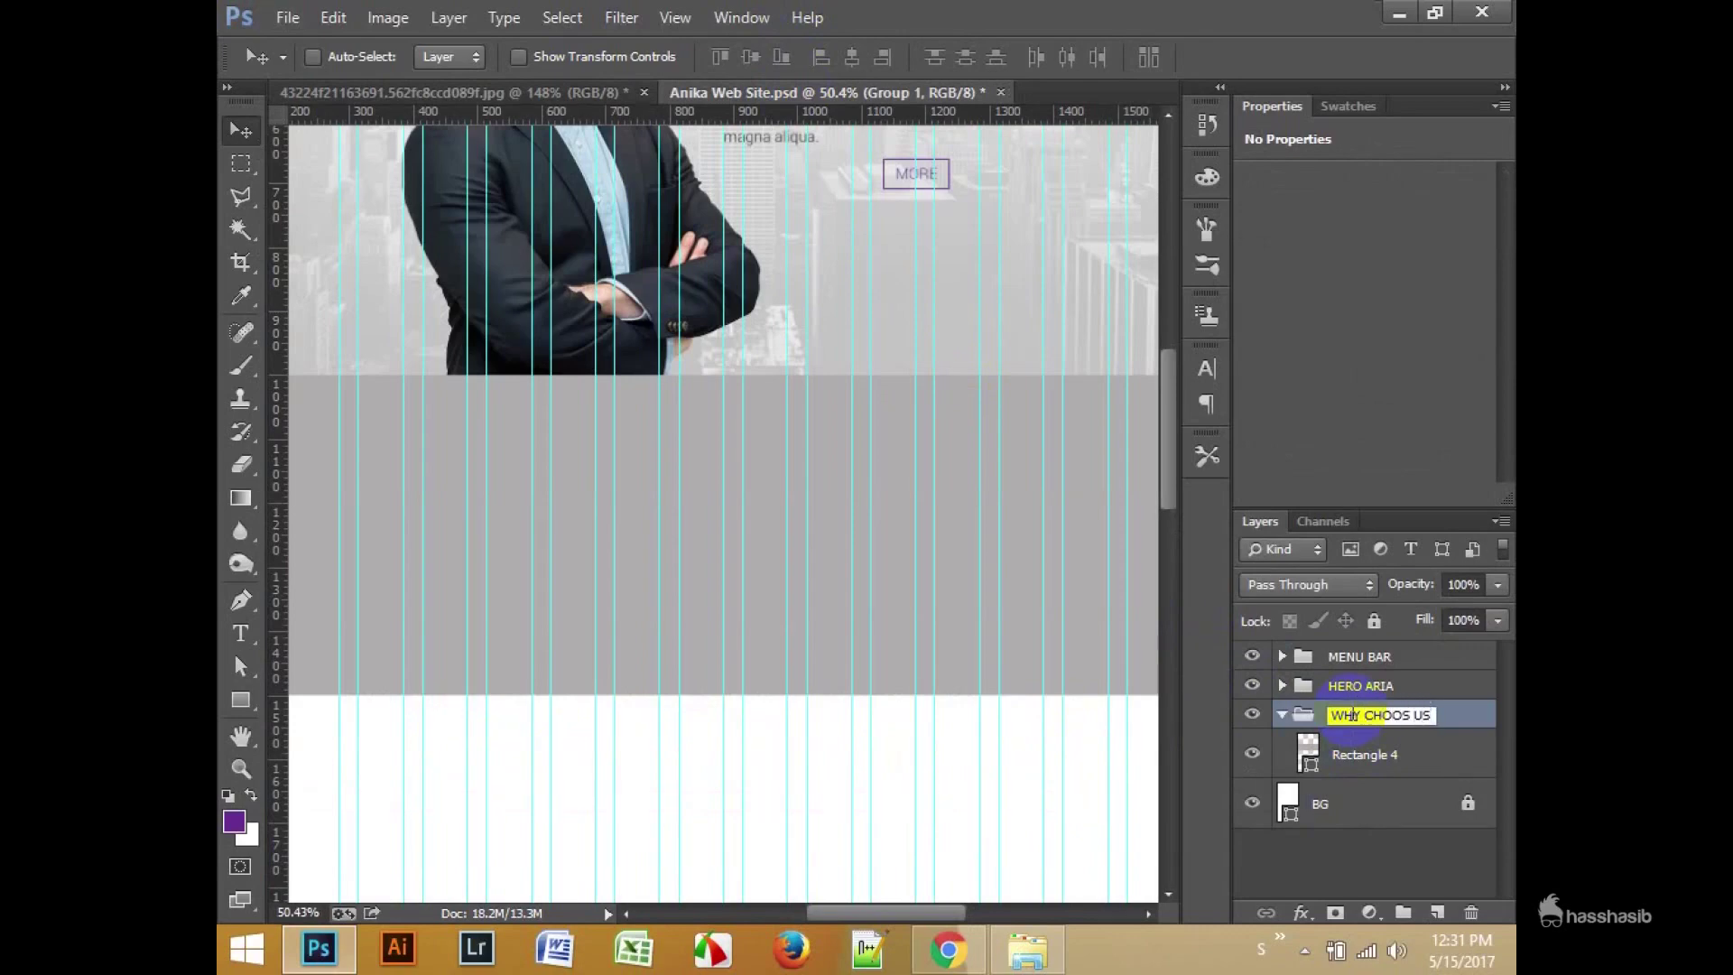
Step: Name the group WHY CHOOS US and start a heading on the grey band
left_click(1363, 754)
scroll(921, 626, "down", 2)
left_click(250, 796)
left_click(241, 633)
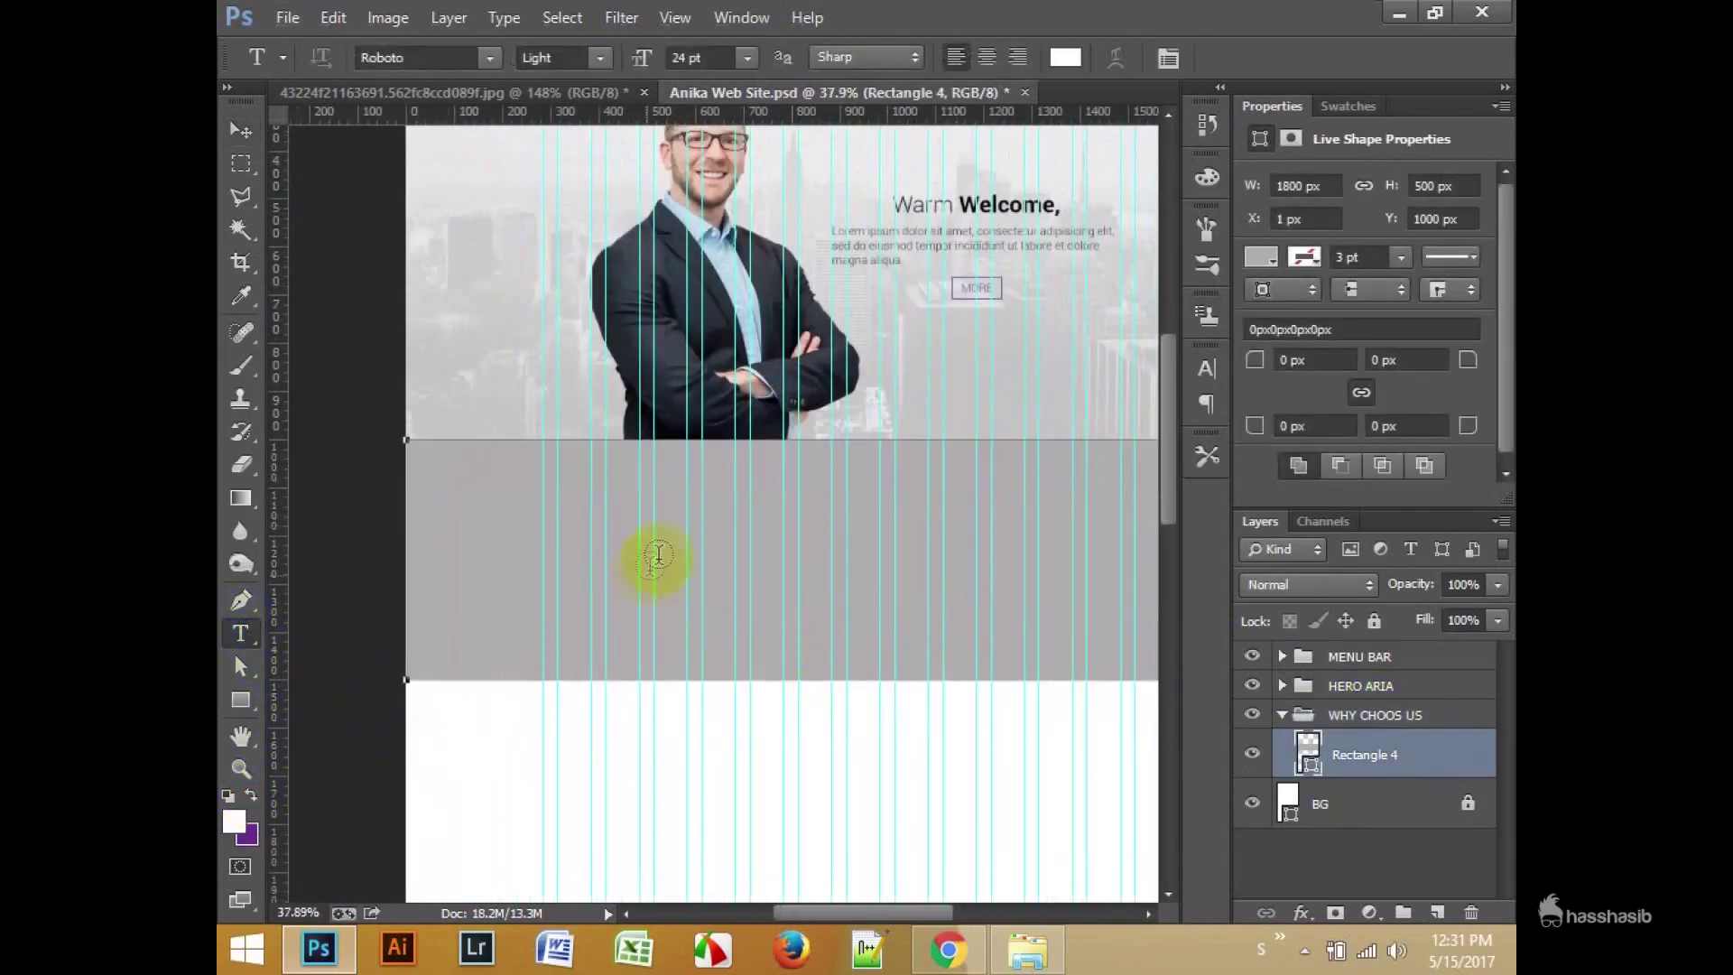
left_click(758, 347)
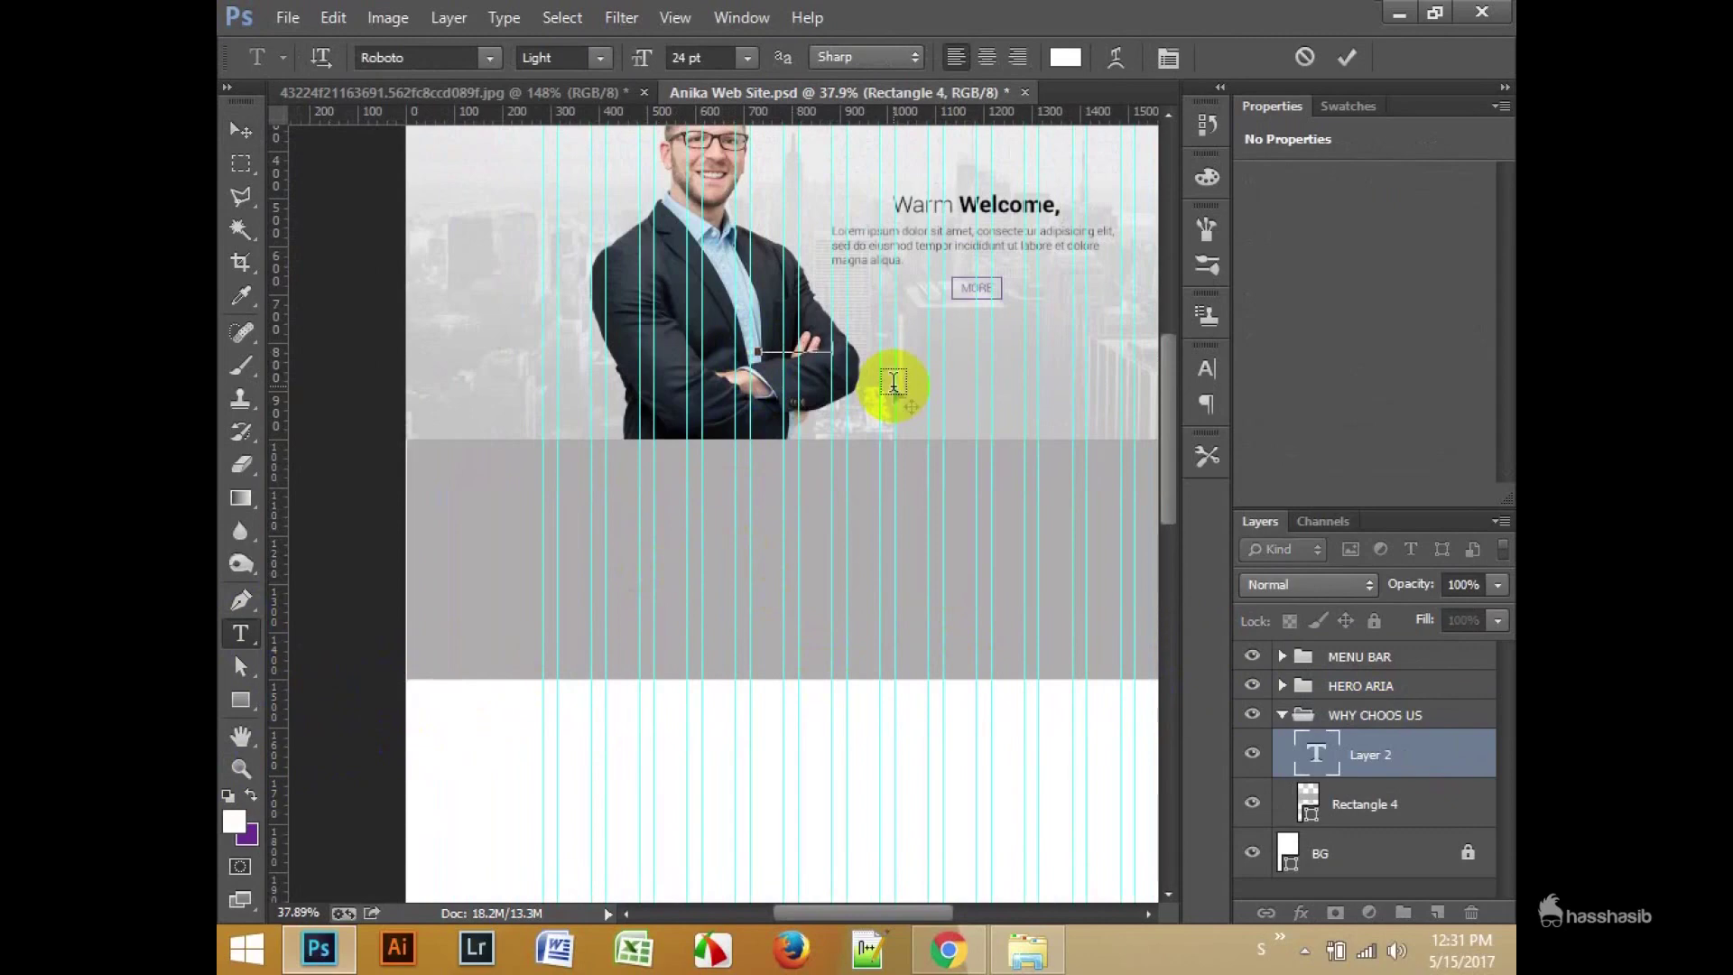
Step: Make the Why Choos Us? heading 36 pt with black (000000) text
left_click(748, 57)
left_click(735, 403)
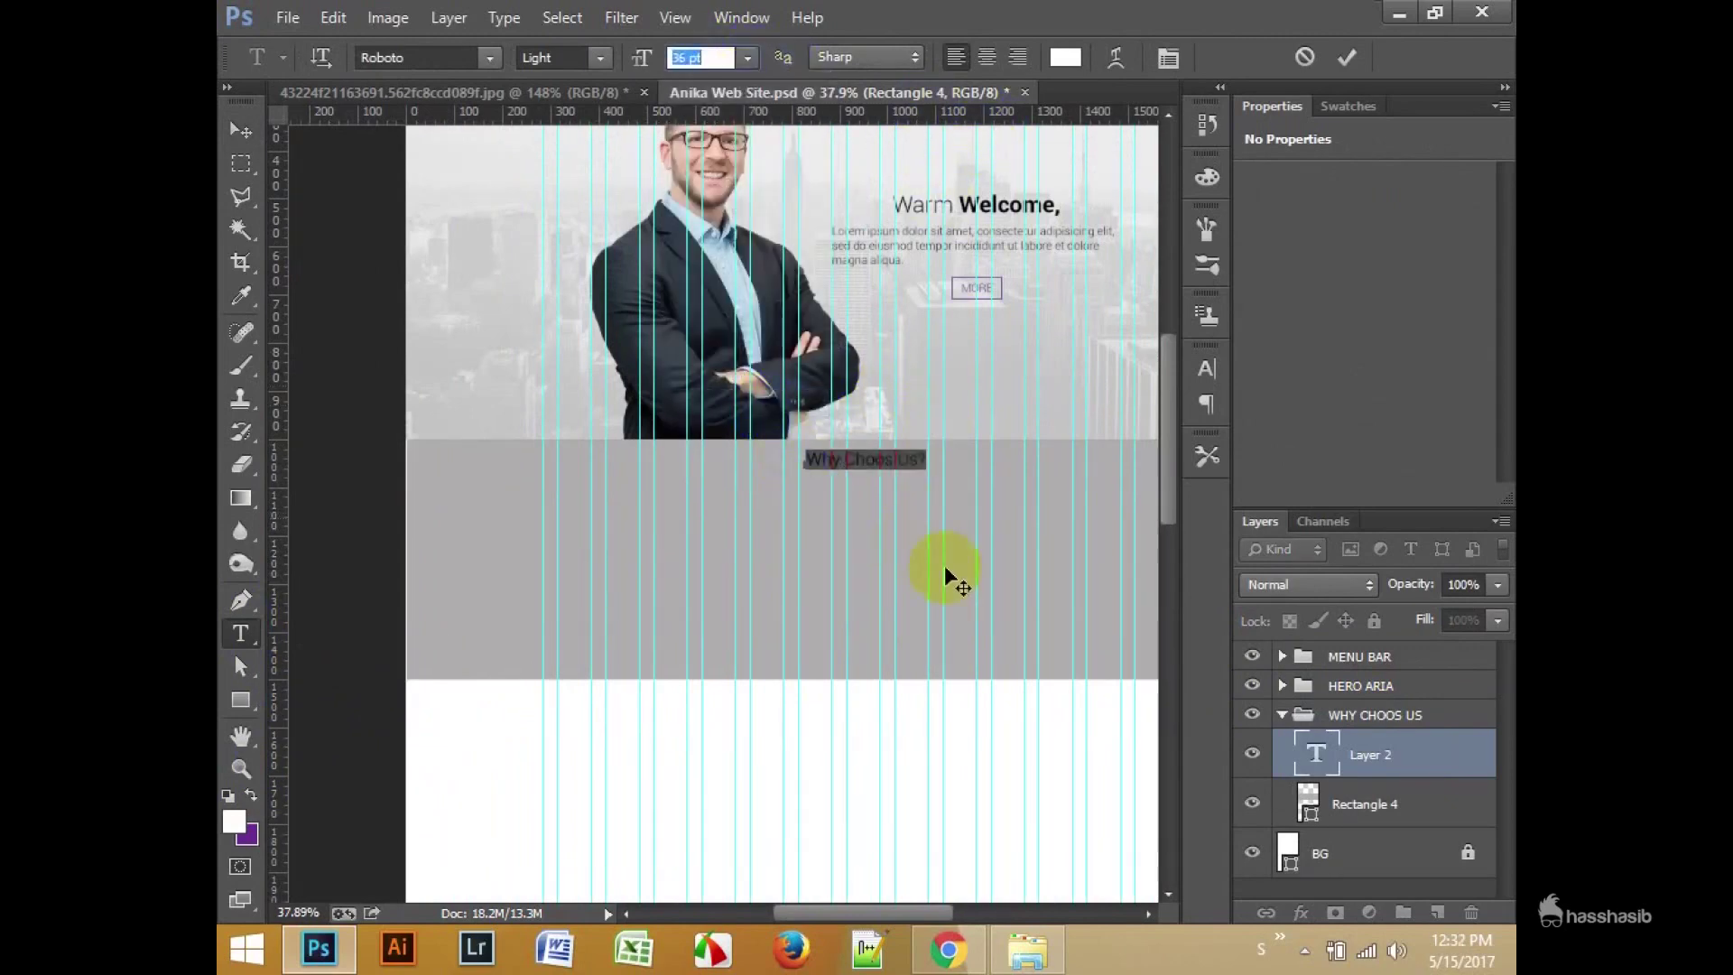
left_click(1065, 57)
left_click(1450, 151)
left_click(1347, 57)
left_click(1065, 57)
left_click(880, 488)
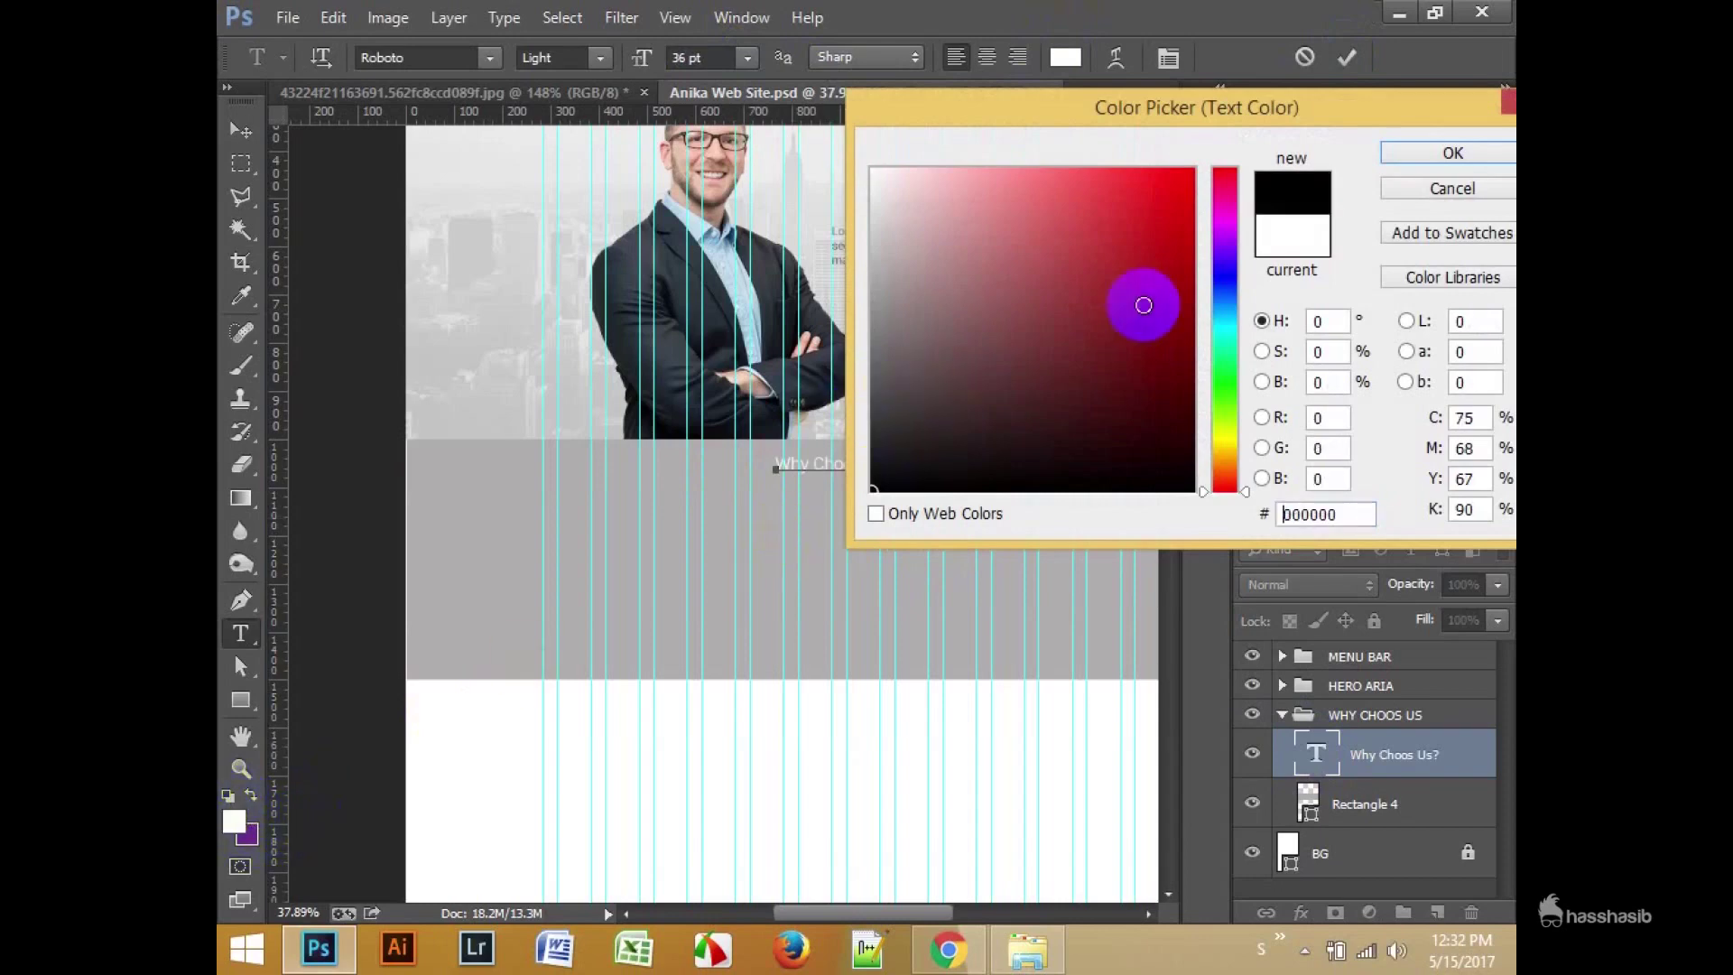
left_click(1451, 152)
Step: Add a horizontal guide along the grey band's bottom edge at 1500 px
double_click(1308, 799)
left_click(1451, 143)
left_click_drag(1021, 113, 1022, 682)
left_click_drag(894, 113, 894, 438)
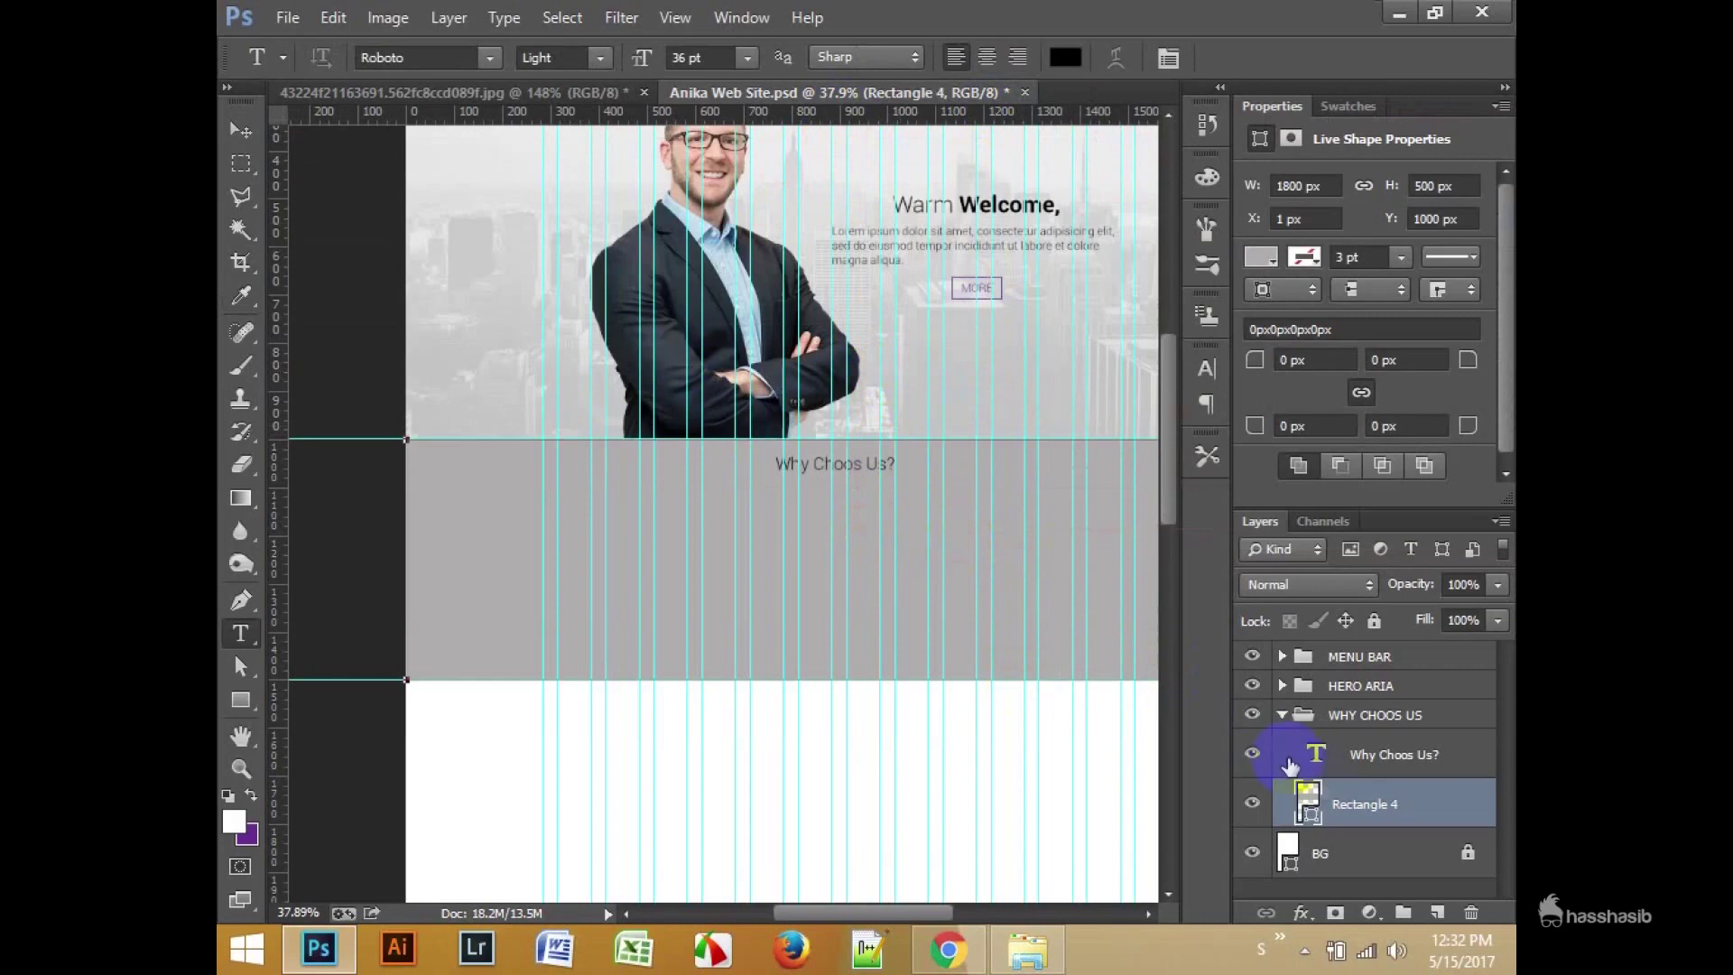
Step: Change the grey band's fill colour to white
double_click(1308, 799)
left_click(841, 774)
left_click(1411, 158)
Step: Centre the heading horizontally on the band and move it up near the section top
key("v")
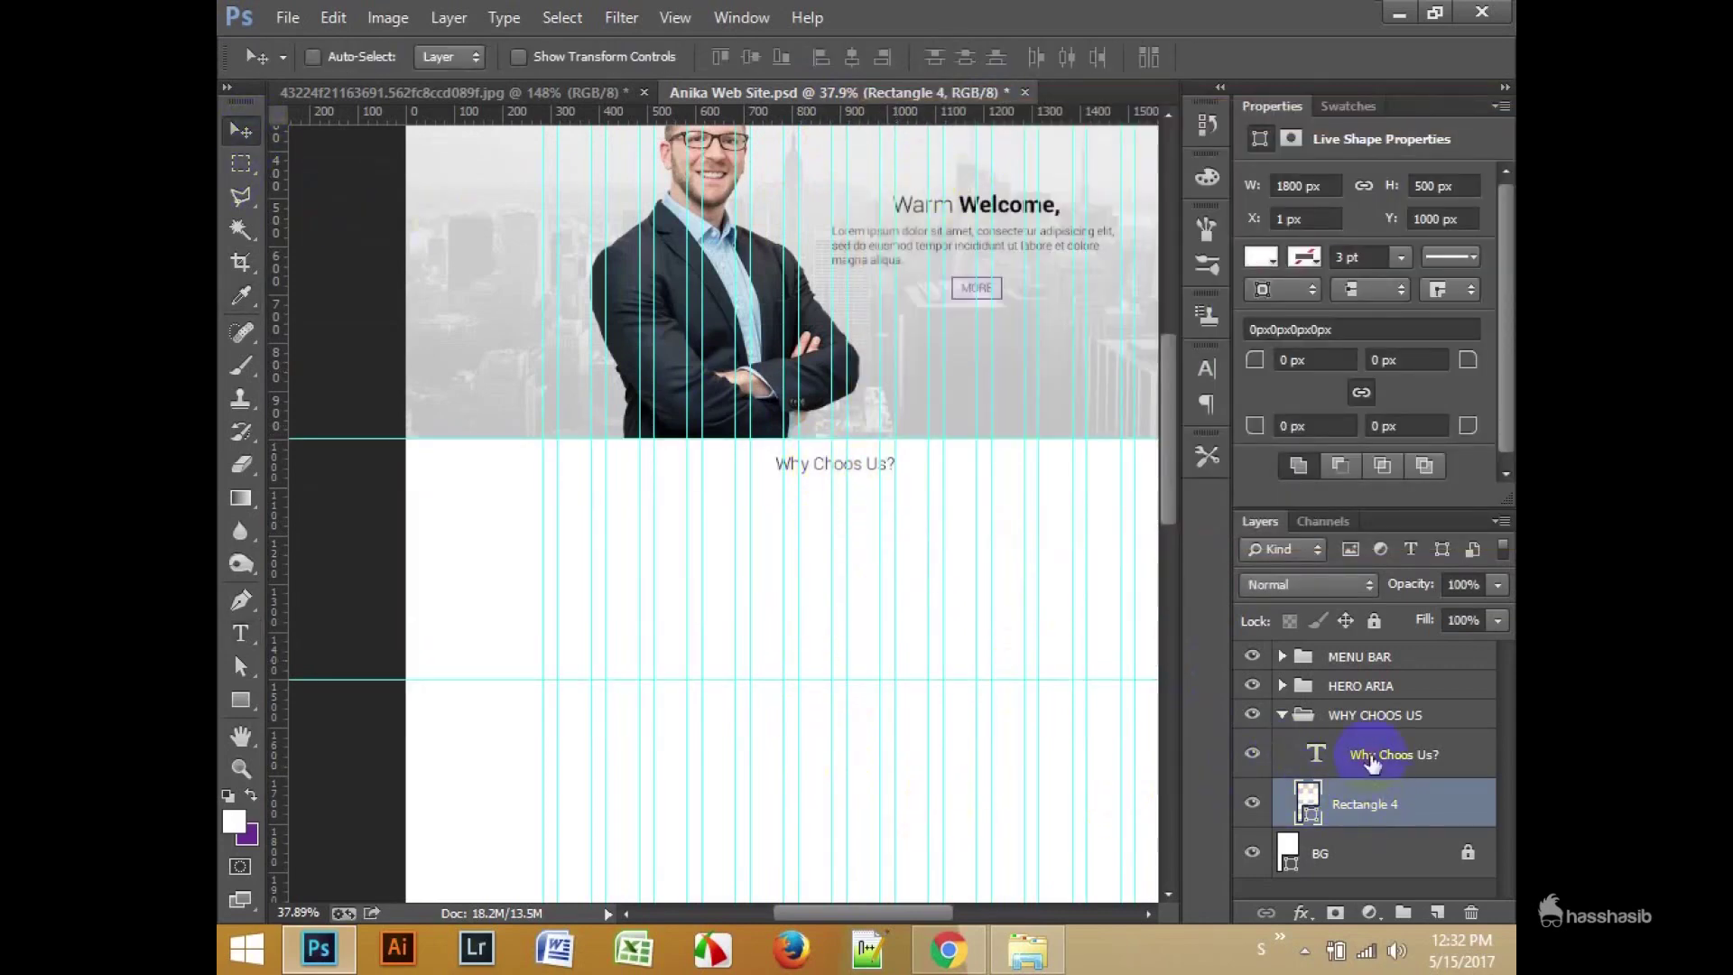
left_click(1390, 755, "shift")
left_click(853, 60)
scroll(905, 626, "up", 5)
left_click(1354, 763)
left_click_drag(824, 371, 833, 334)
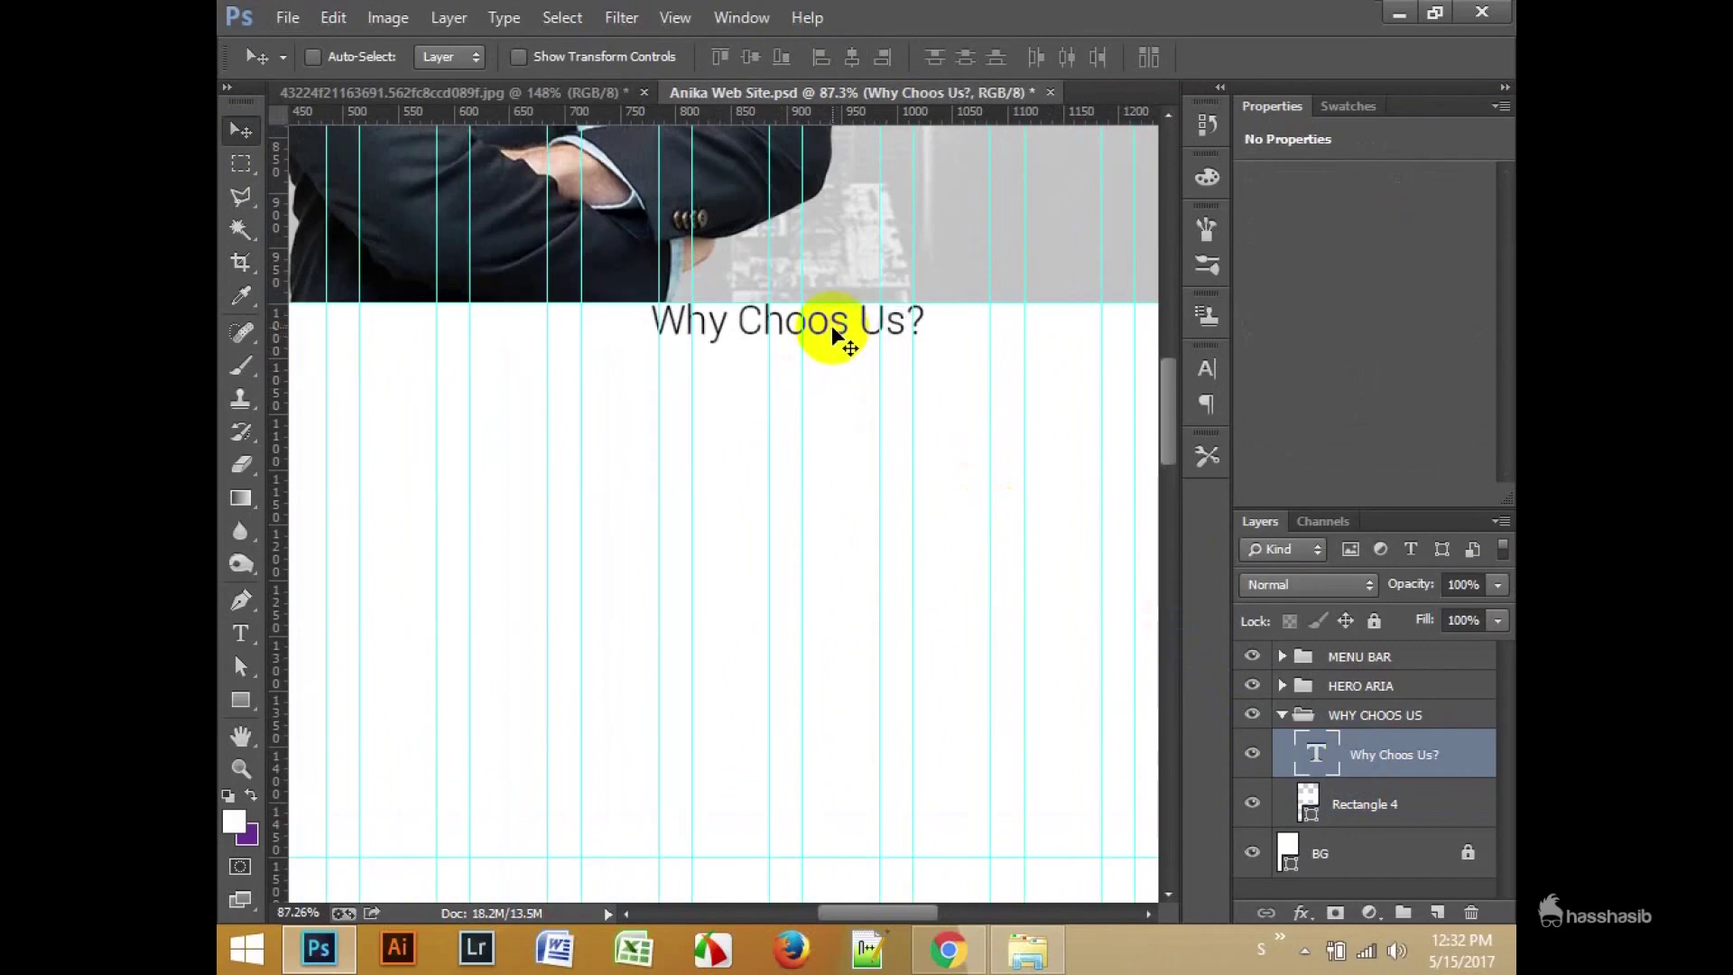
scroll(832, 334, "down", 5)
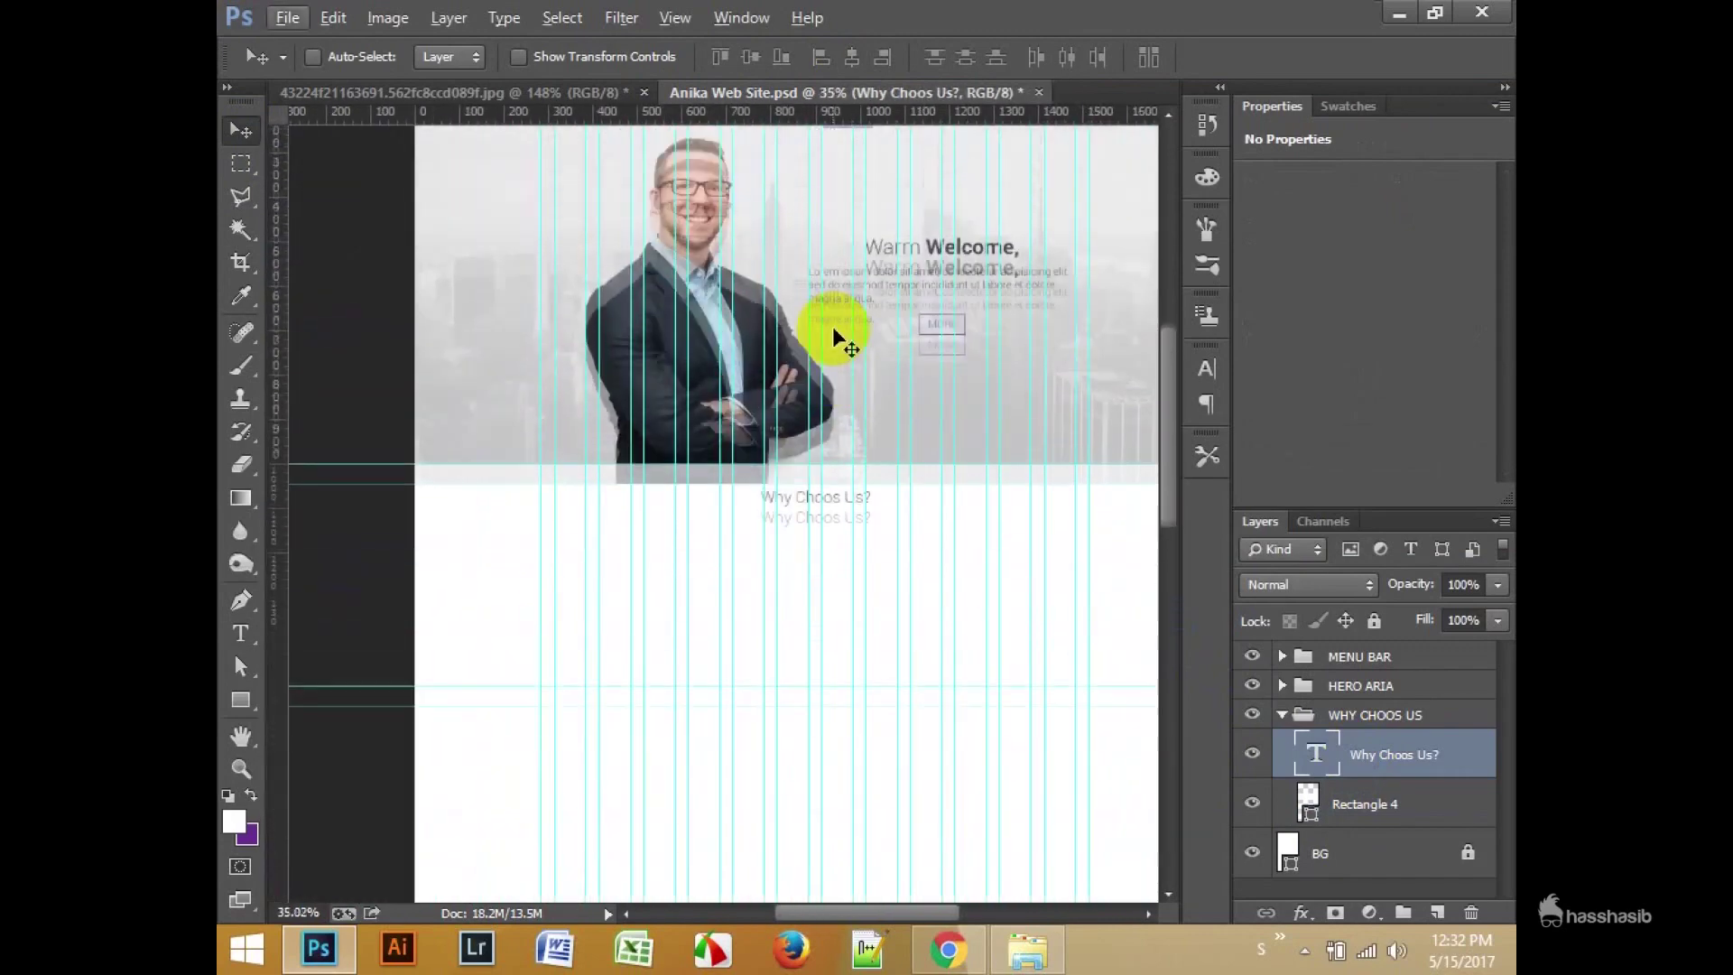
scroll(864, 378, "down", 3)
scroll(864, 377, "up", 2)
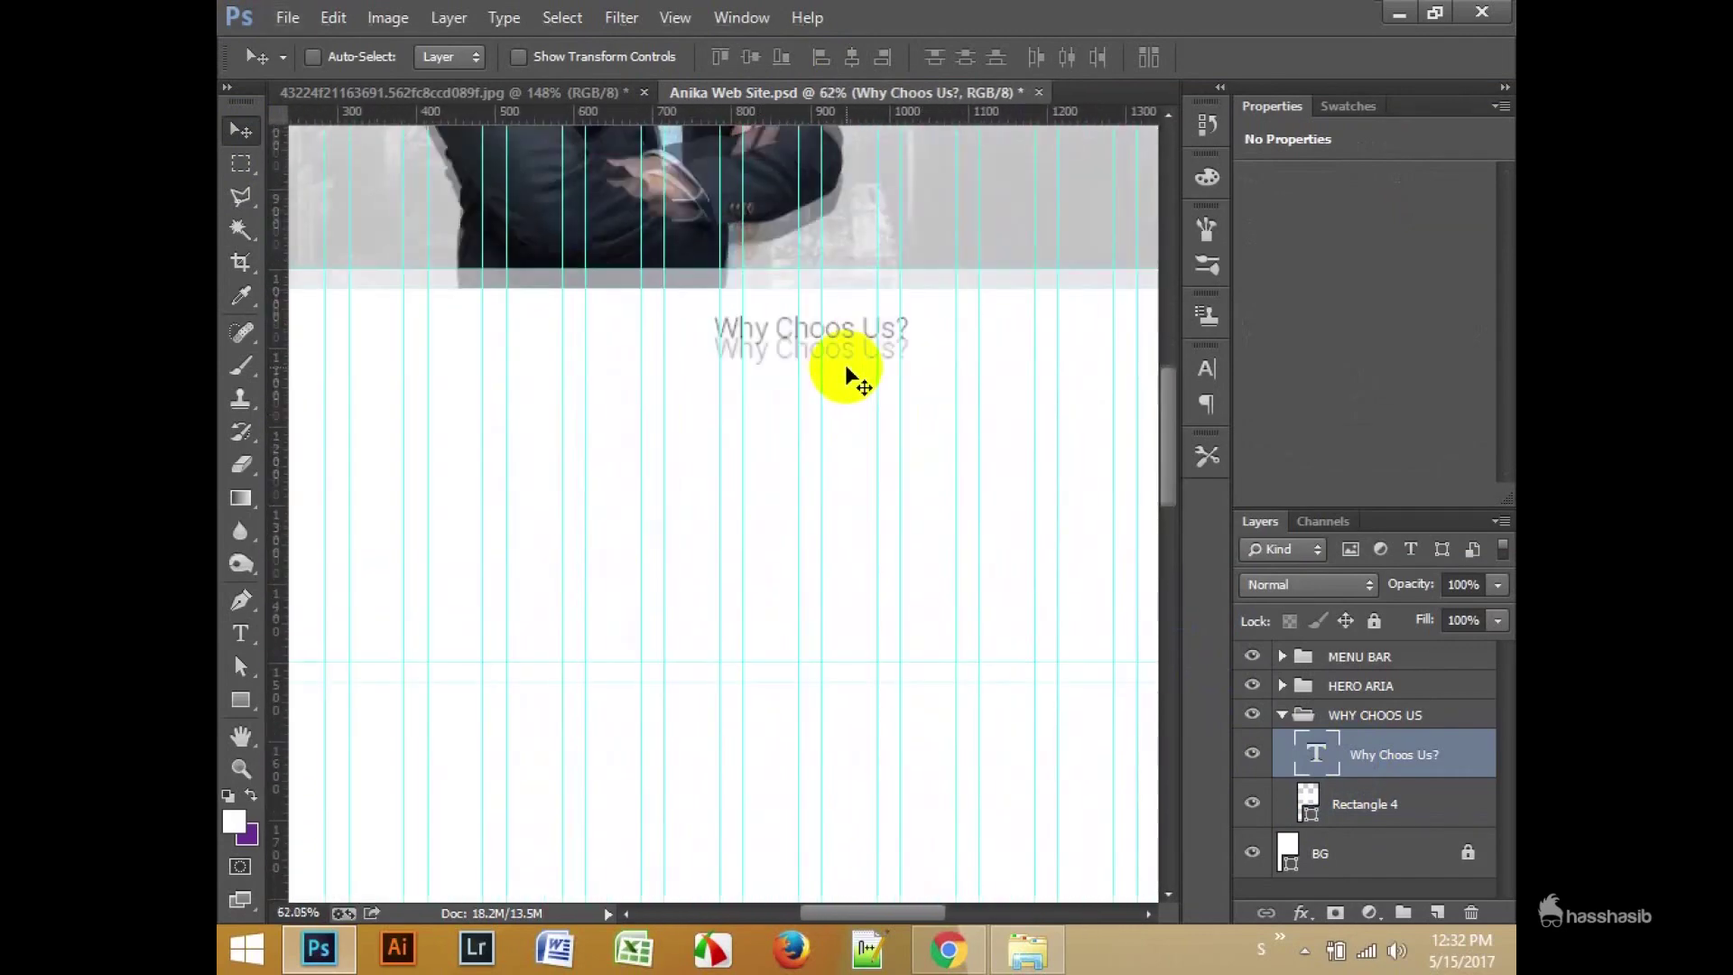
scroll(802, 366, "up", 1)
Step: Set the Why Choos Us? heading font to Roboto Slab Bold
double_click(1316, 754)
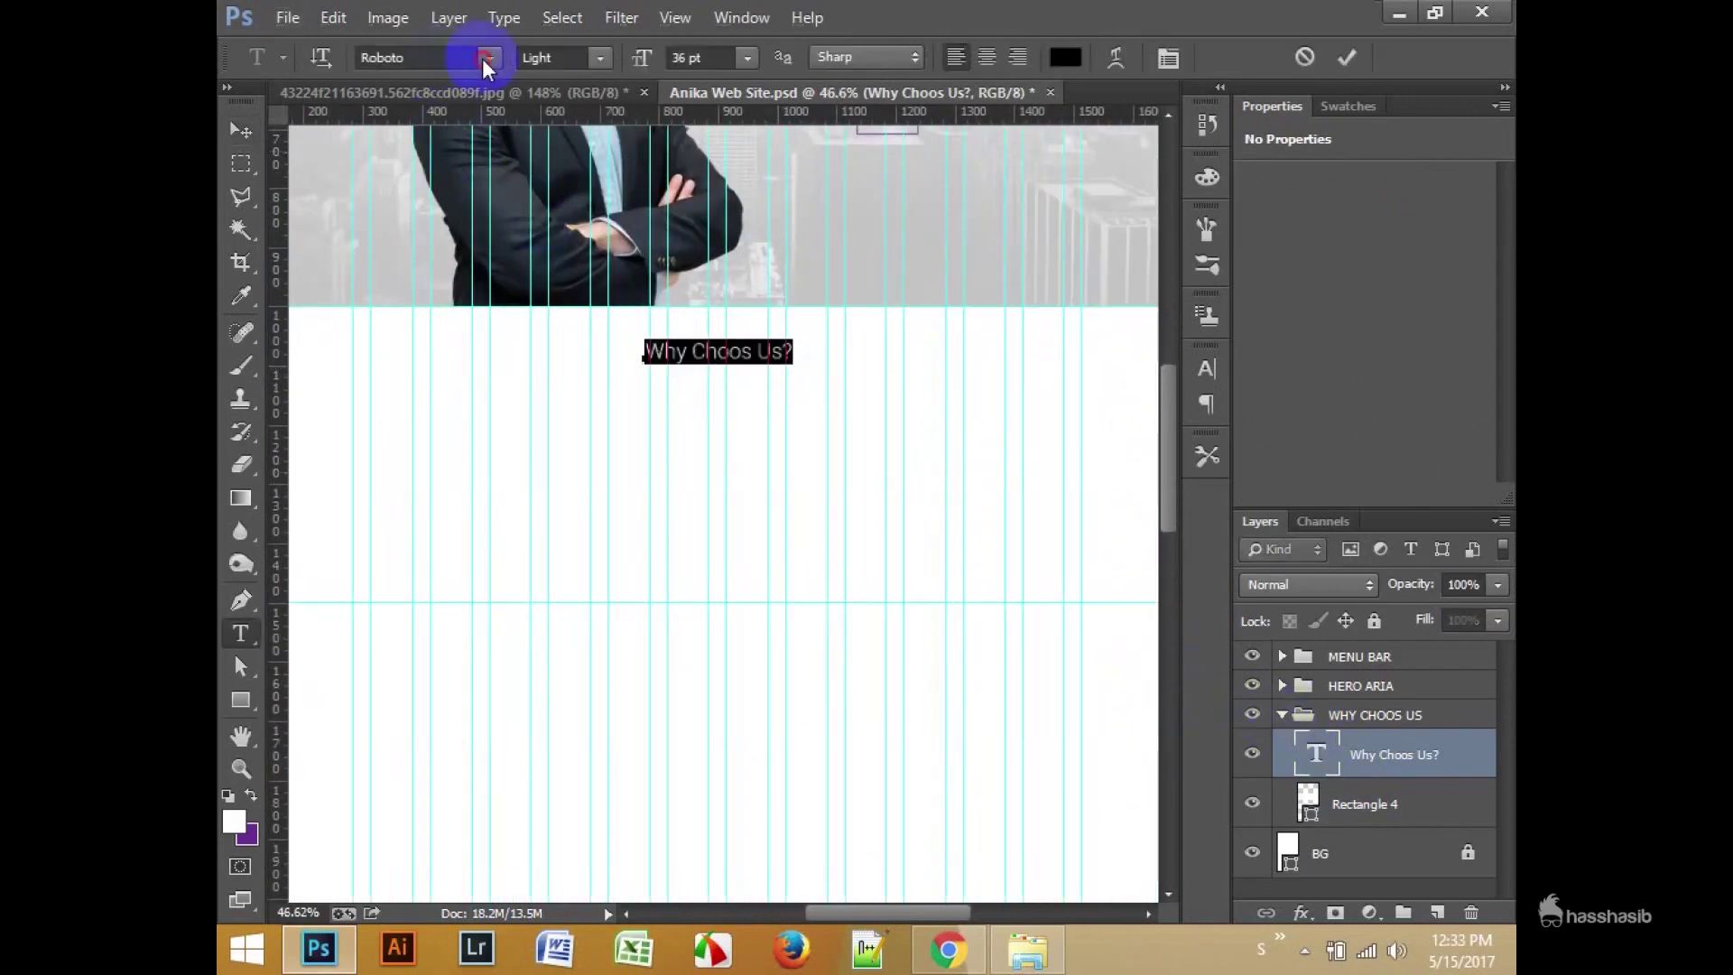
key("ctrl+Return")
key("v")
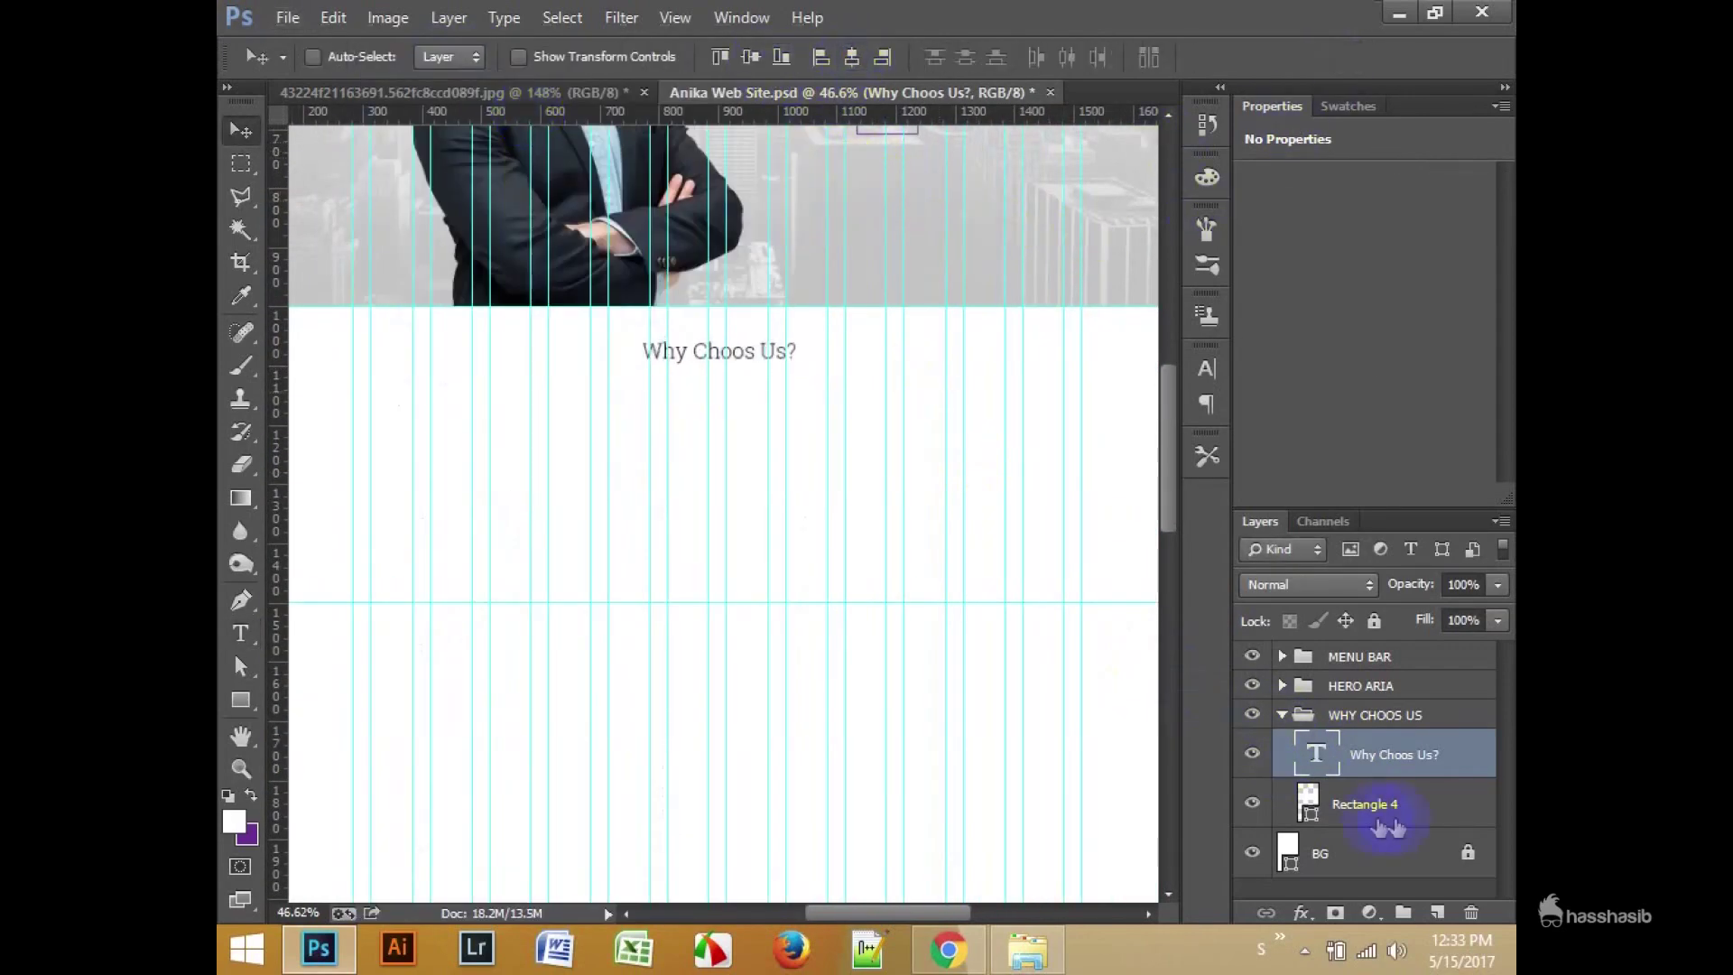
double_click(1316, 753)
left_click(560, 56)
left_click(607, 162)
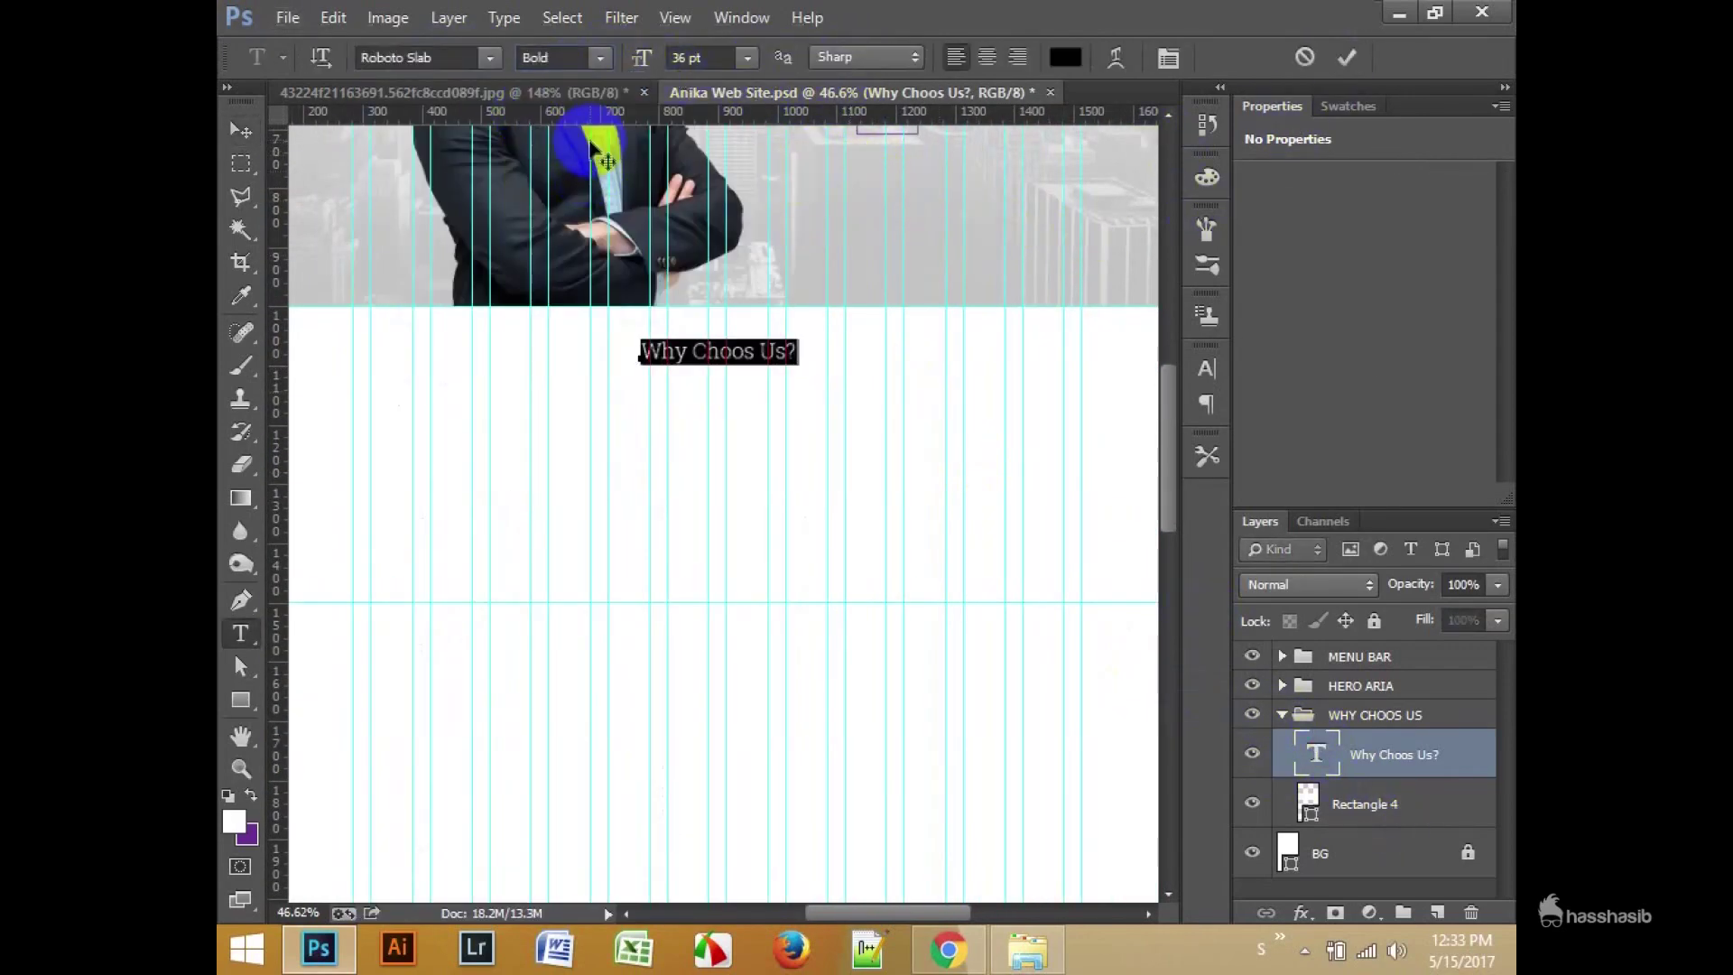
left_click(1348, 60)
key("v")
scroll(755, 438, "down", 1)
left_click(541, 92)
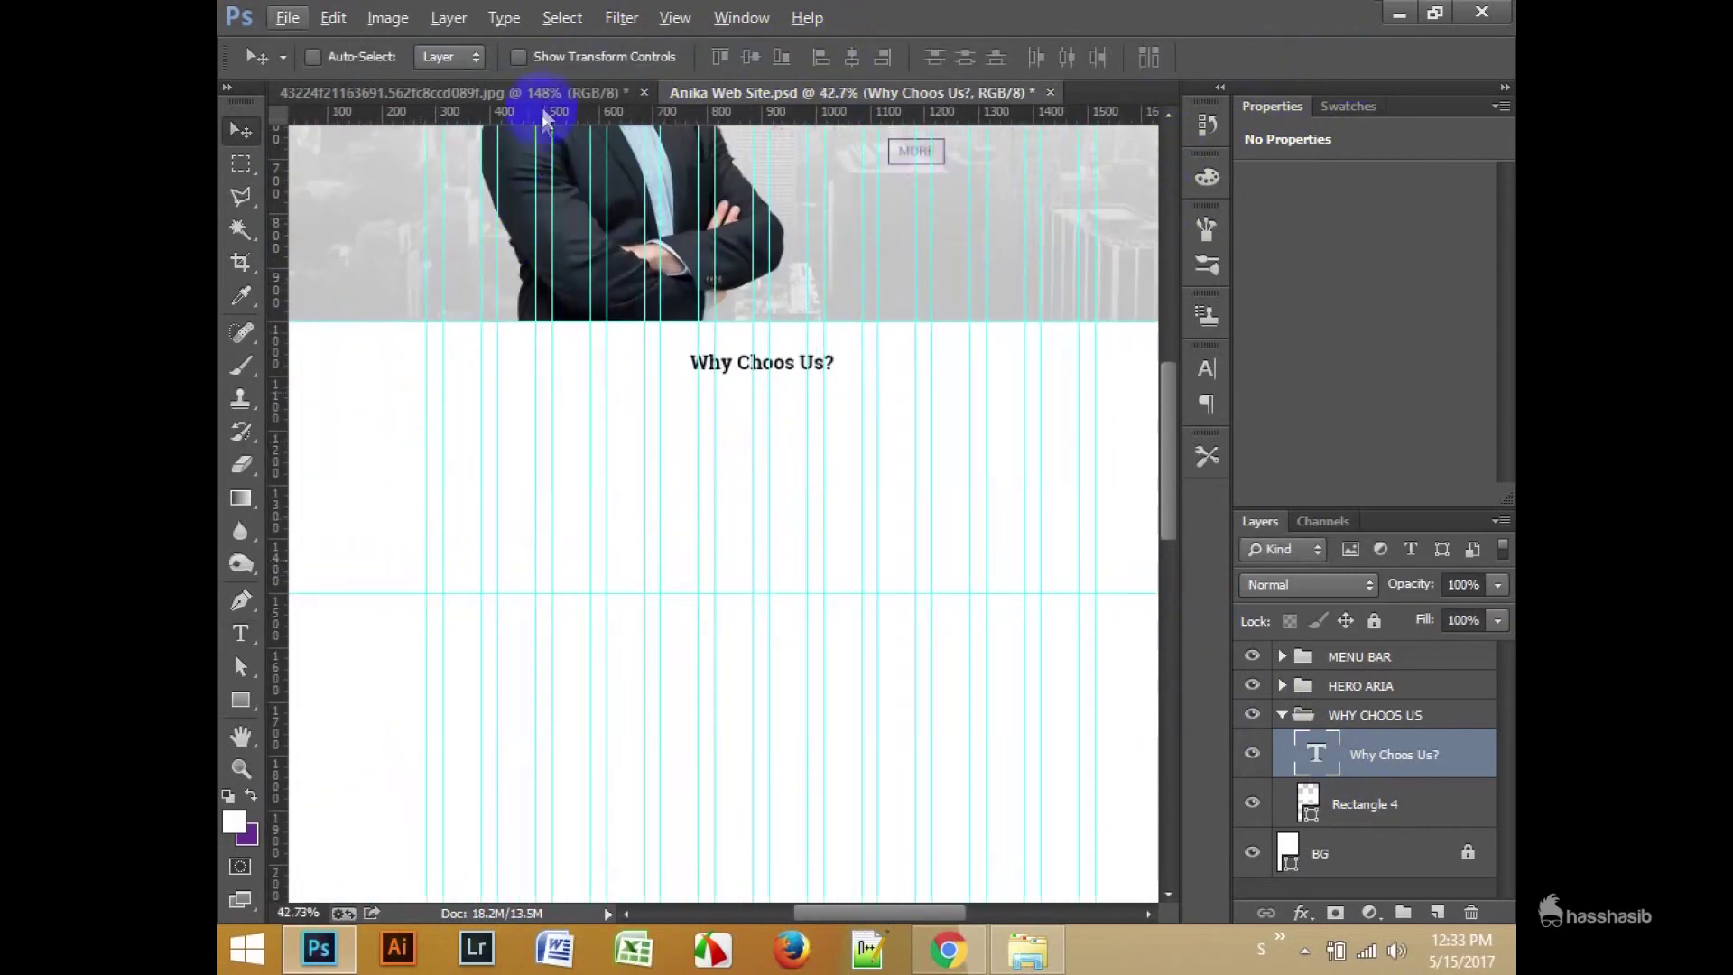
Step: Compare with the reference JPG, save Anika Web Site.psd, and show 'setting icon' image results
left_click(893, 92)
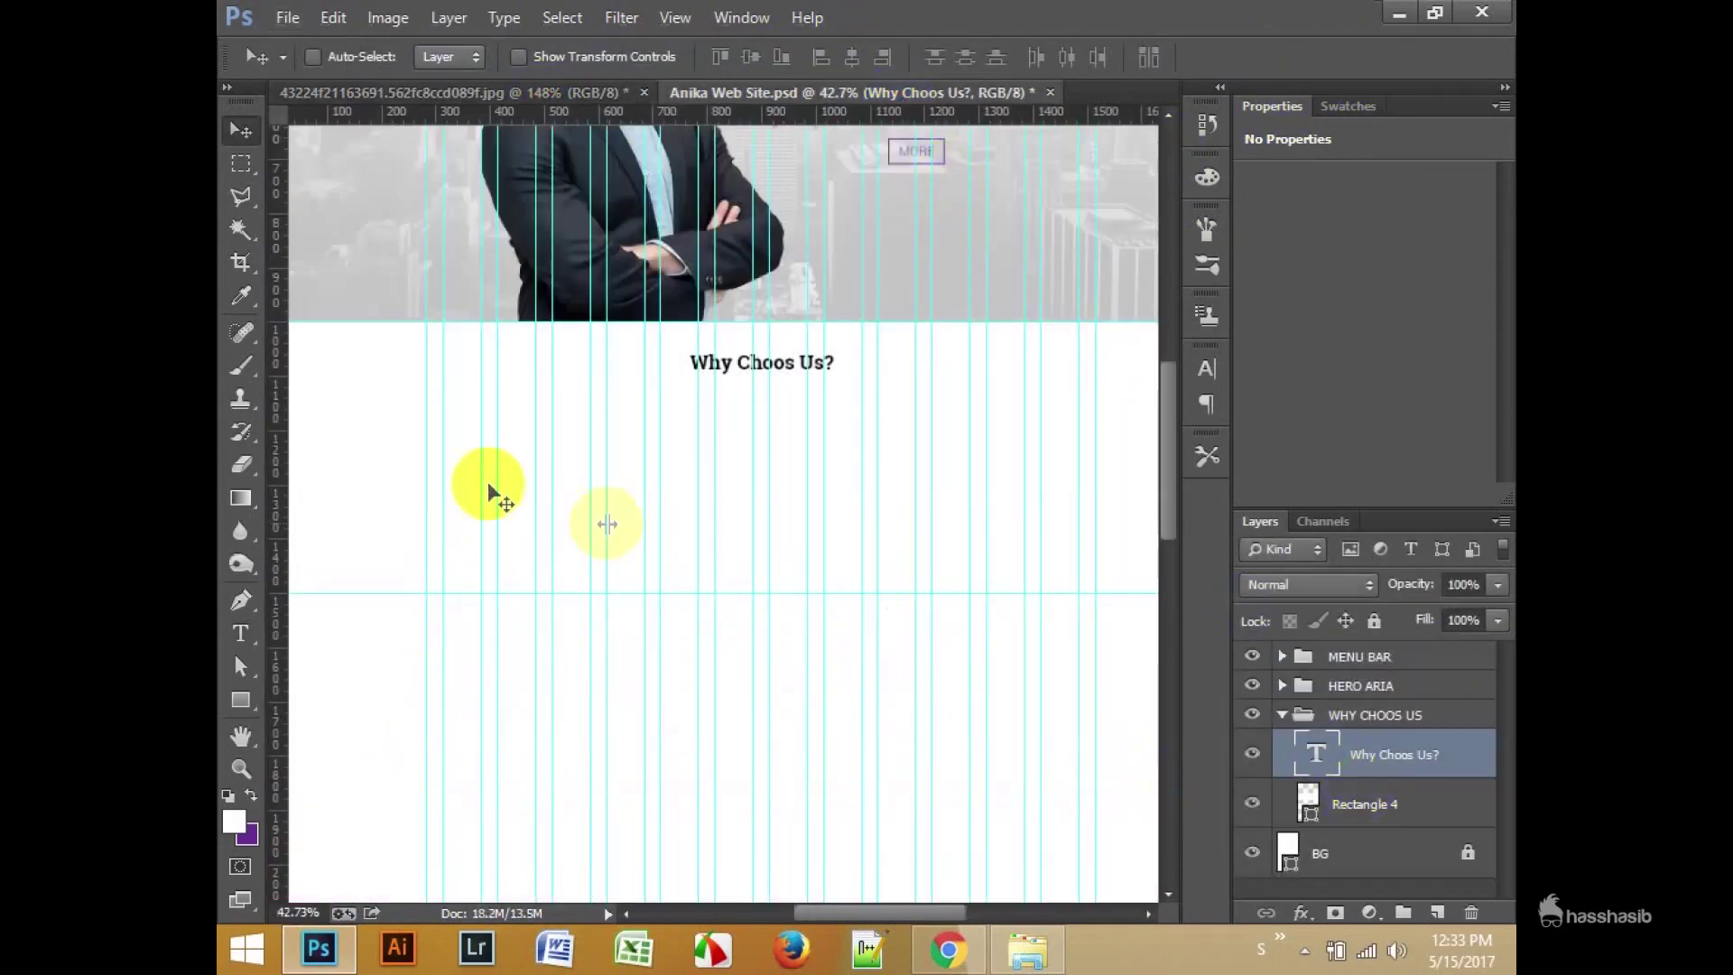
scroll(380, 411, "down", 1)
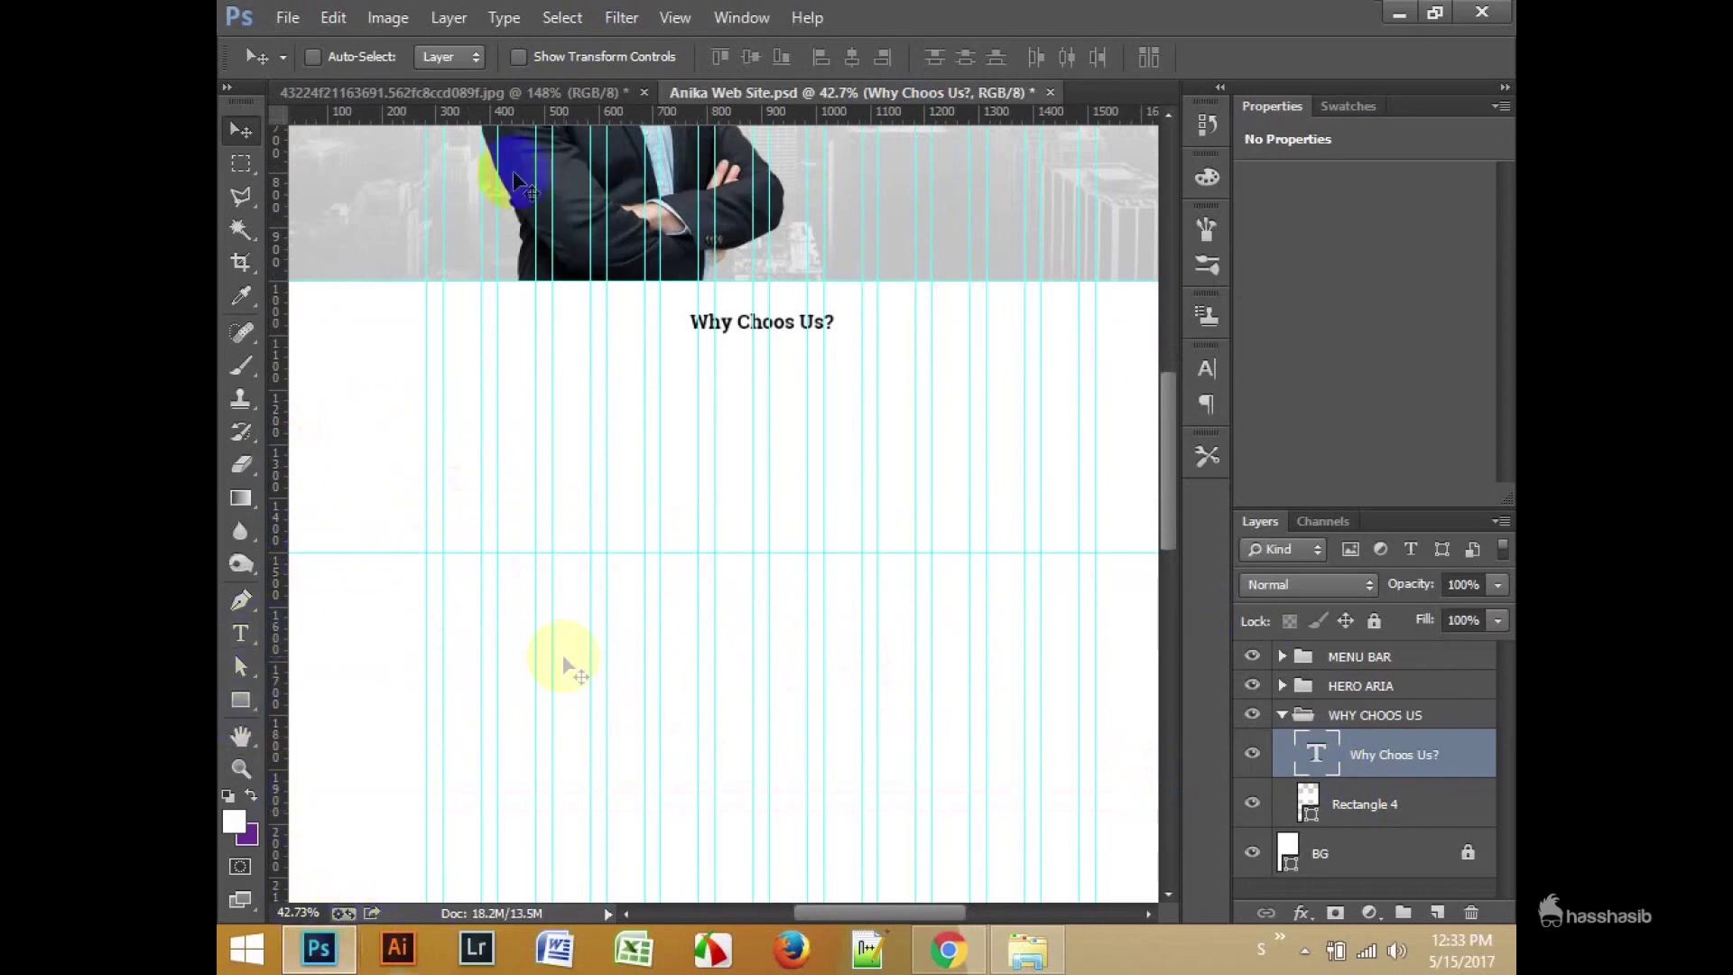
left_click(542, 92)
left_click(902, 92)
scroll(916, 735, "down", 3)
key("ctrl+s")
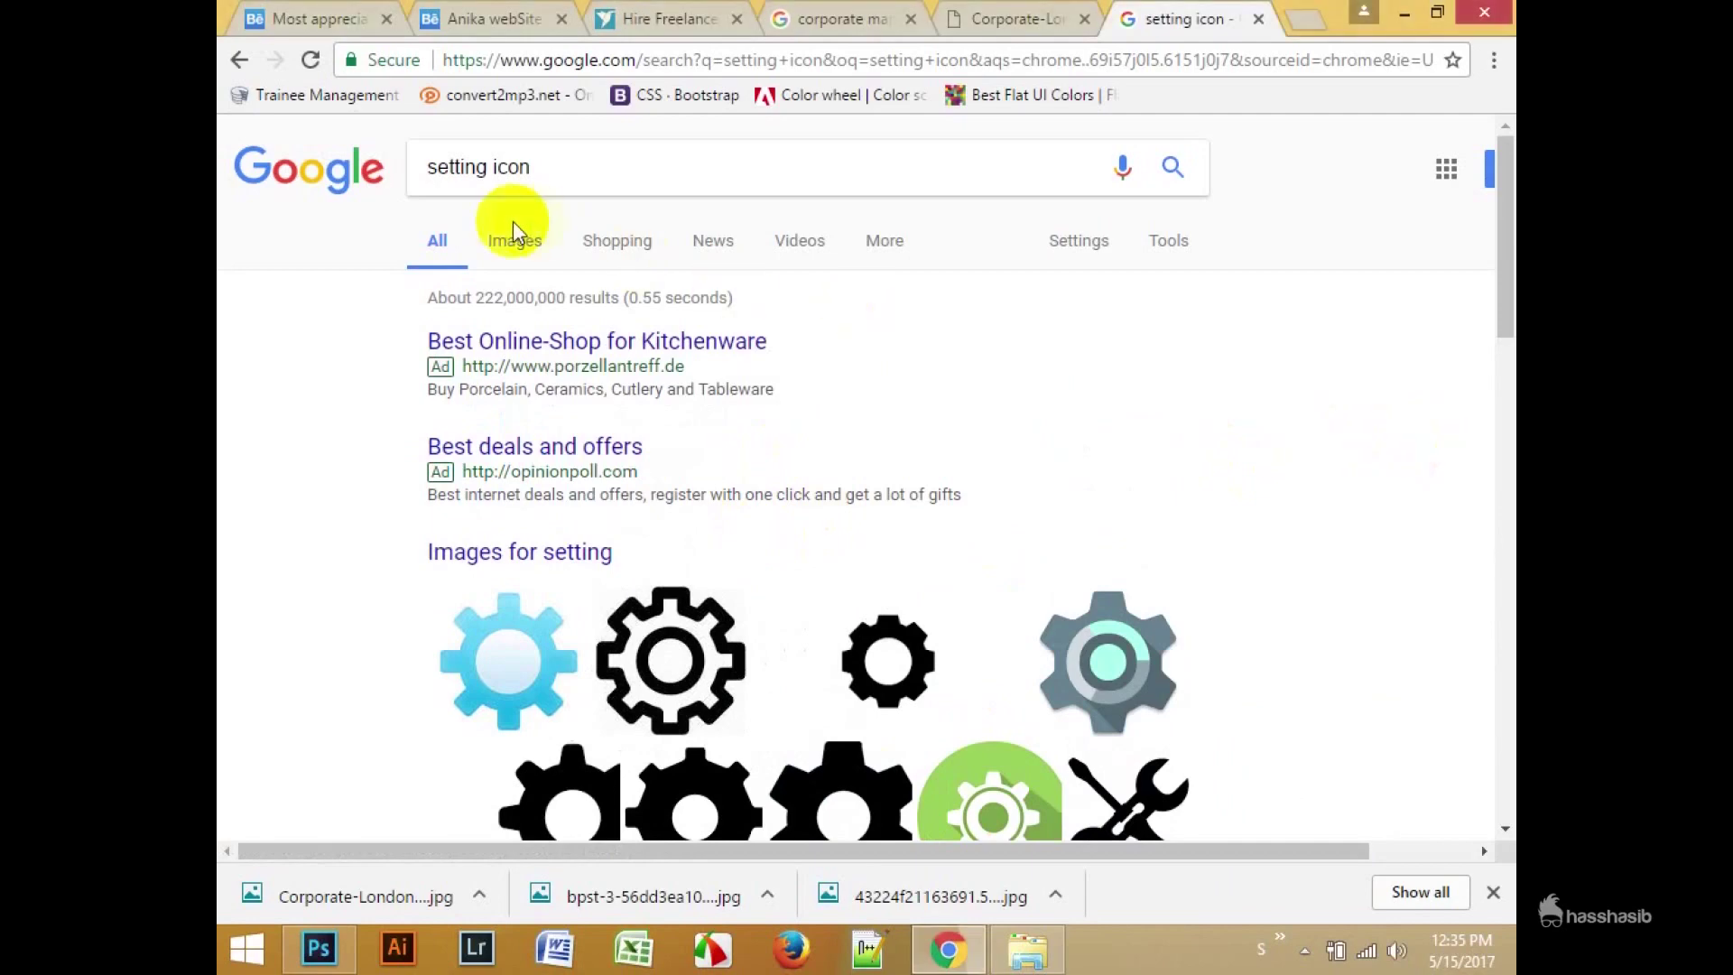
left_click(512, 226)
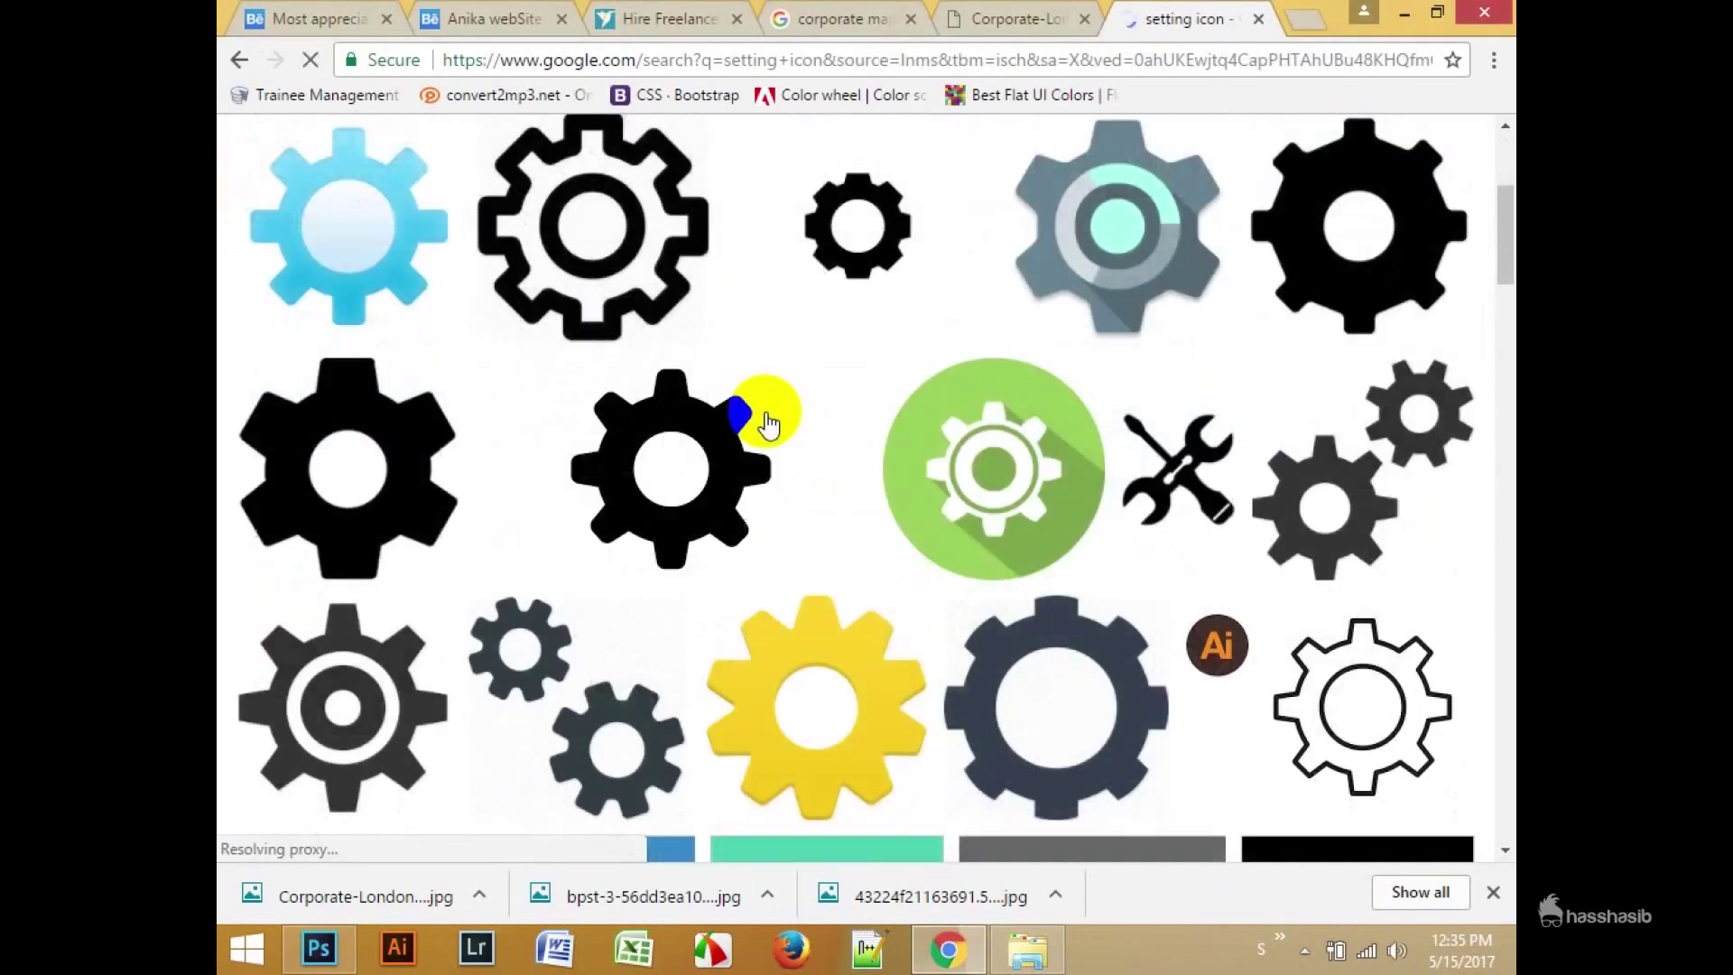
Step: Save the black gear icon as setting2.png and place it into the Photoshop mockup
left_click(1339, 215)
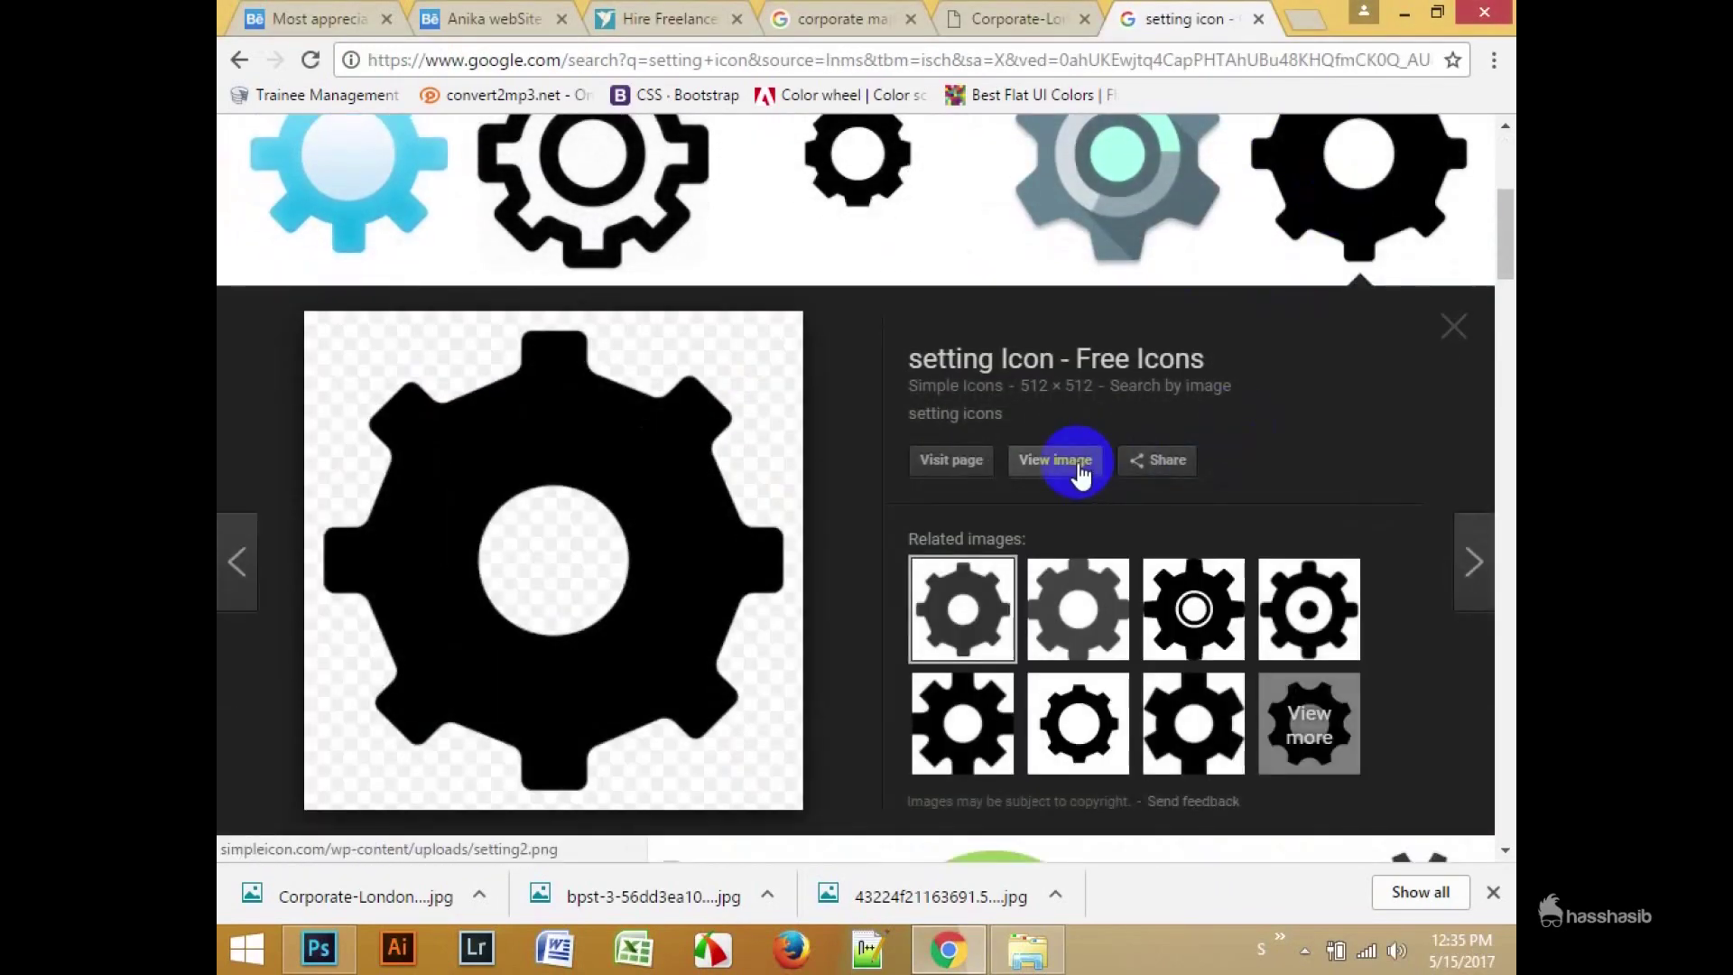
left_click(1061, 457)
key("ctrl+s")
left_click(1300, 879)
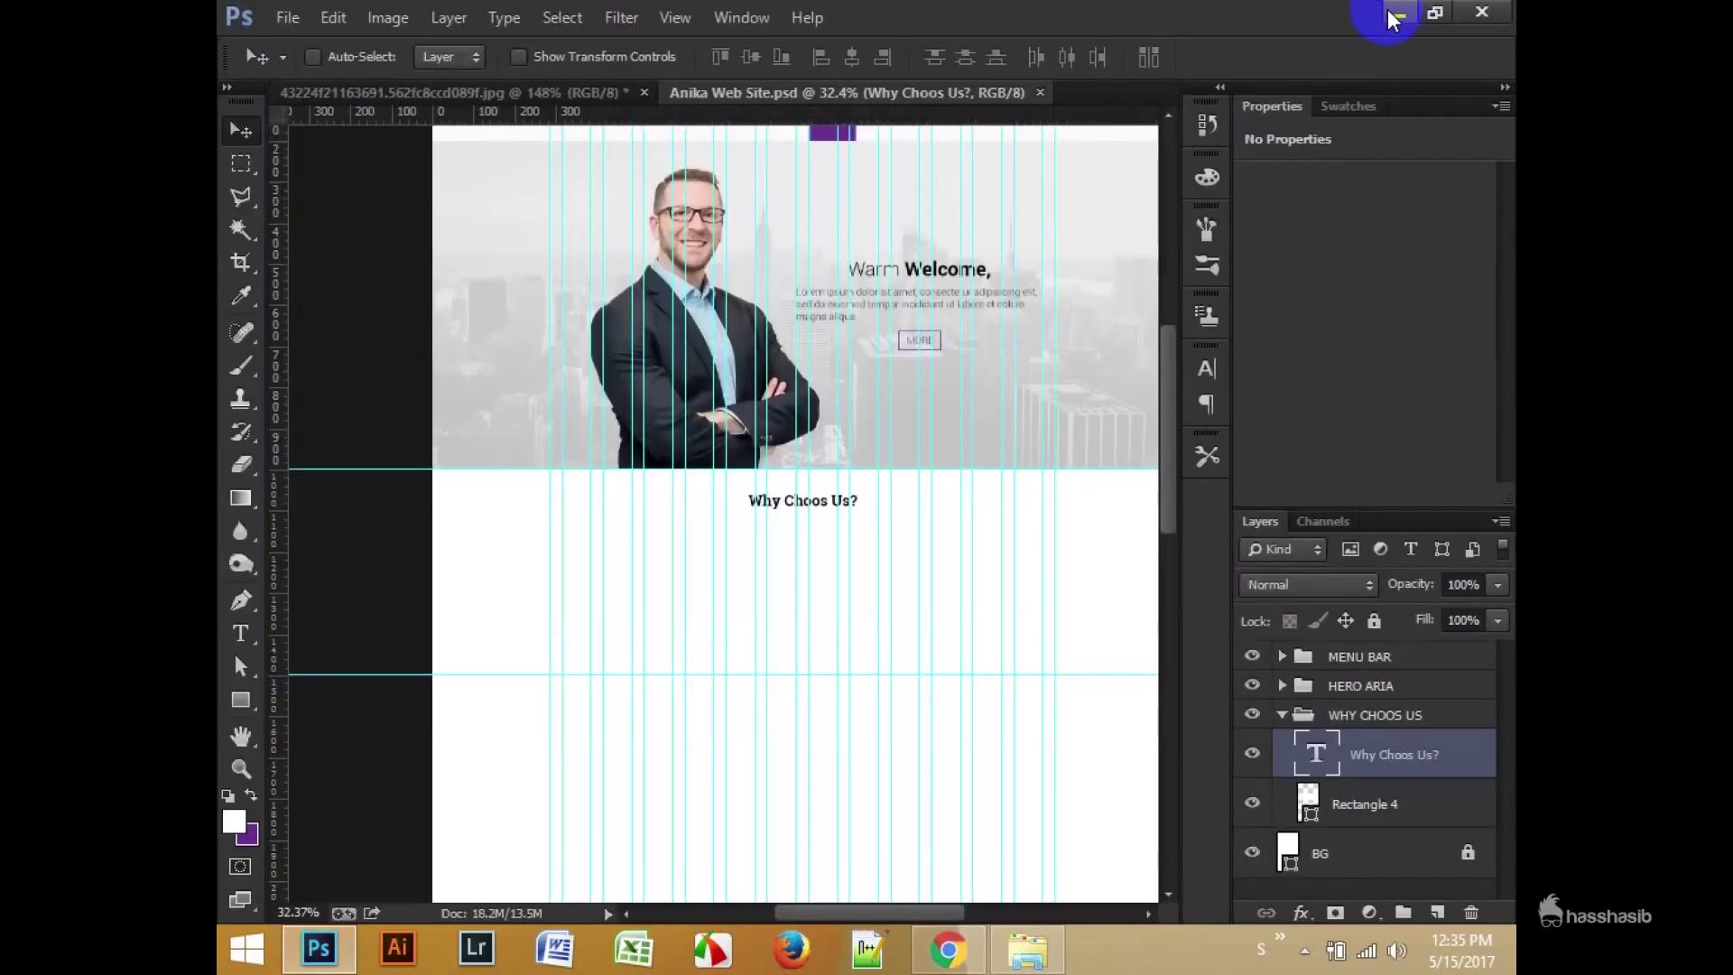
mouse_move(928, 786)
left_mouse_down()
mouse_move(332, 966)
mouse_move(748, 545)
left_mouse_up()
left_click(1481, 52)
Step: Check the mockup against the reference, then close the gear image tab in Chrome
left_click(572, 90)
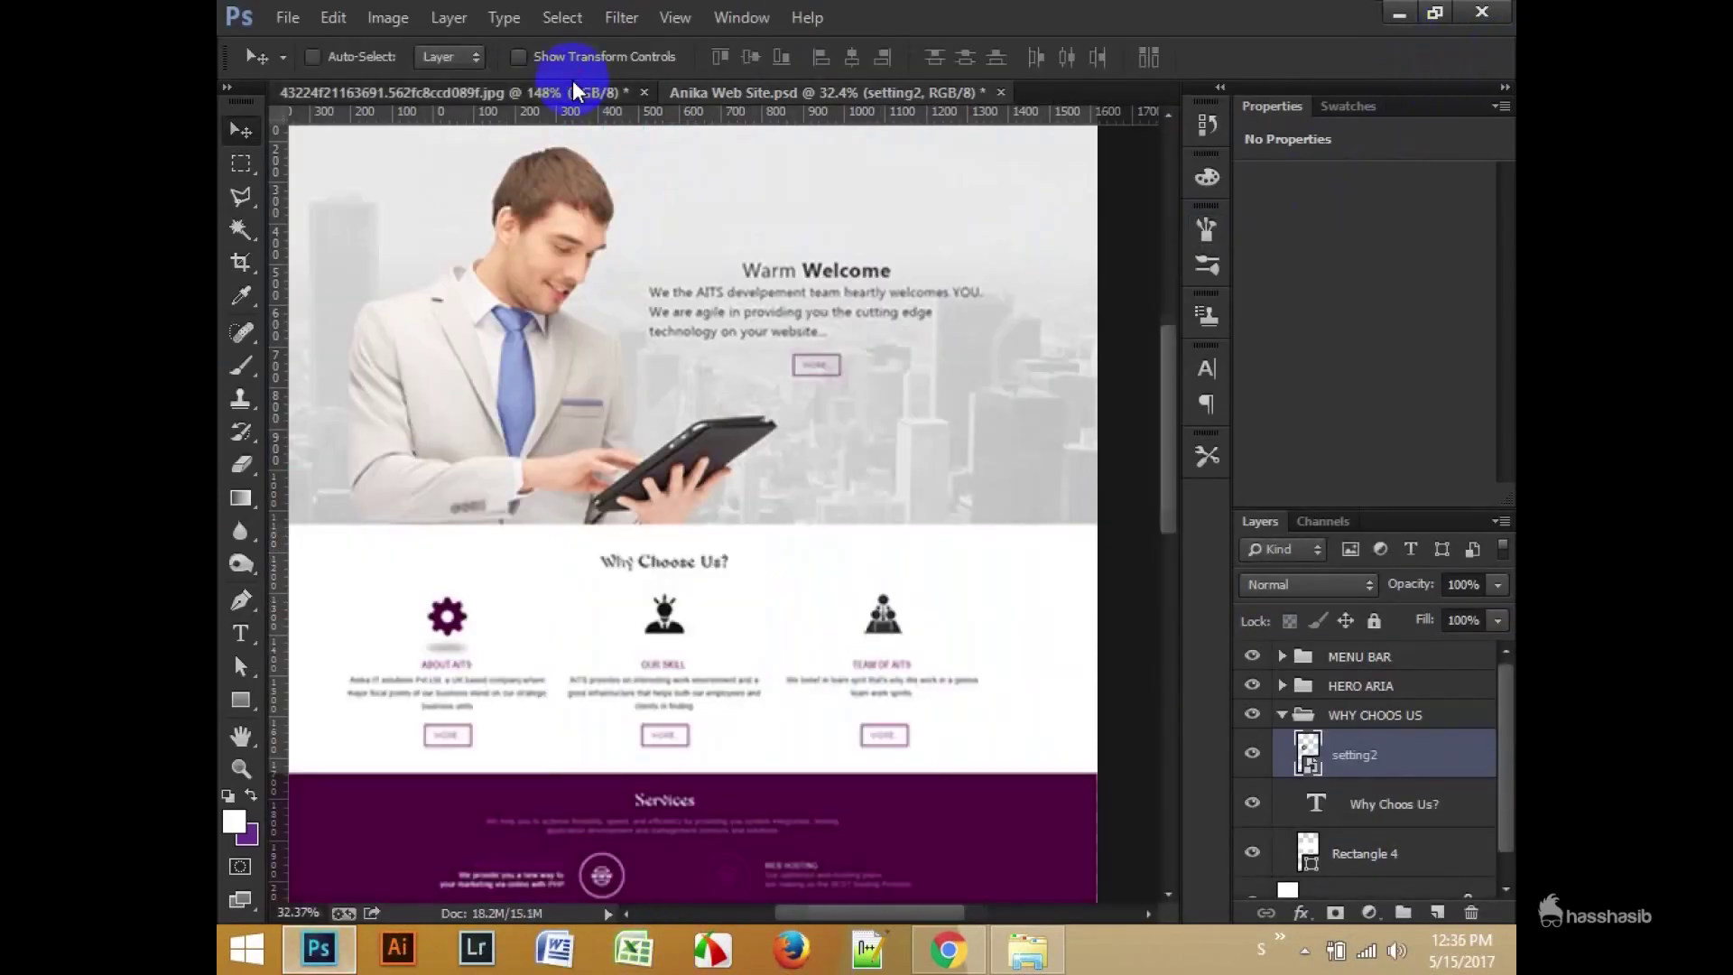
left_click(778, 94)
key("alt+Tab")
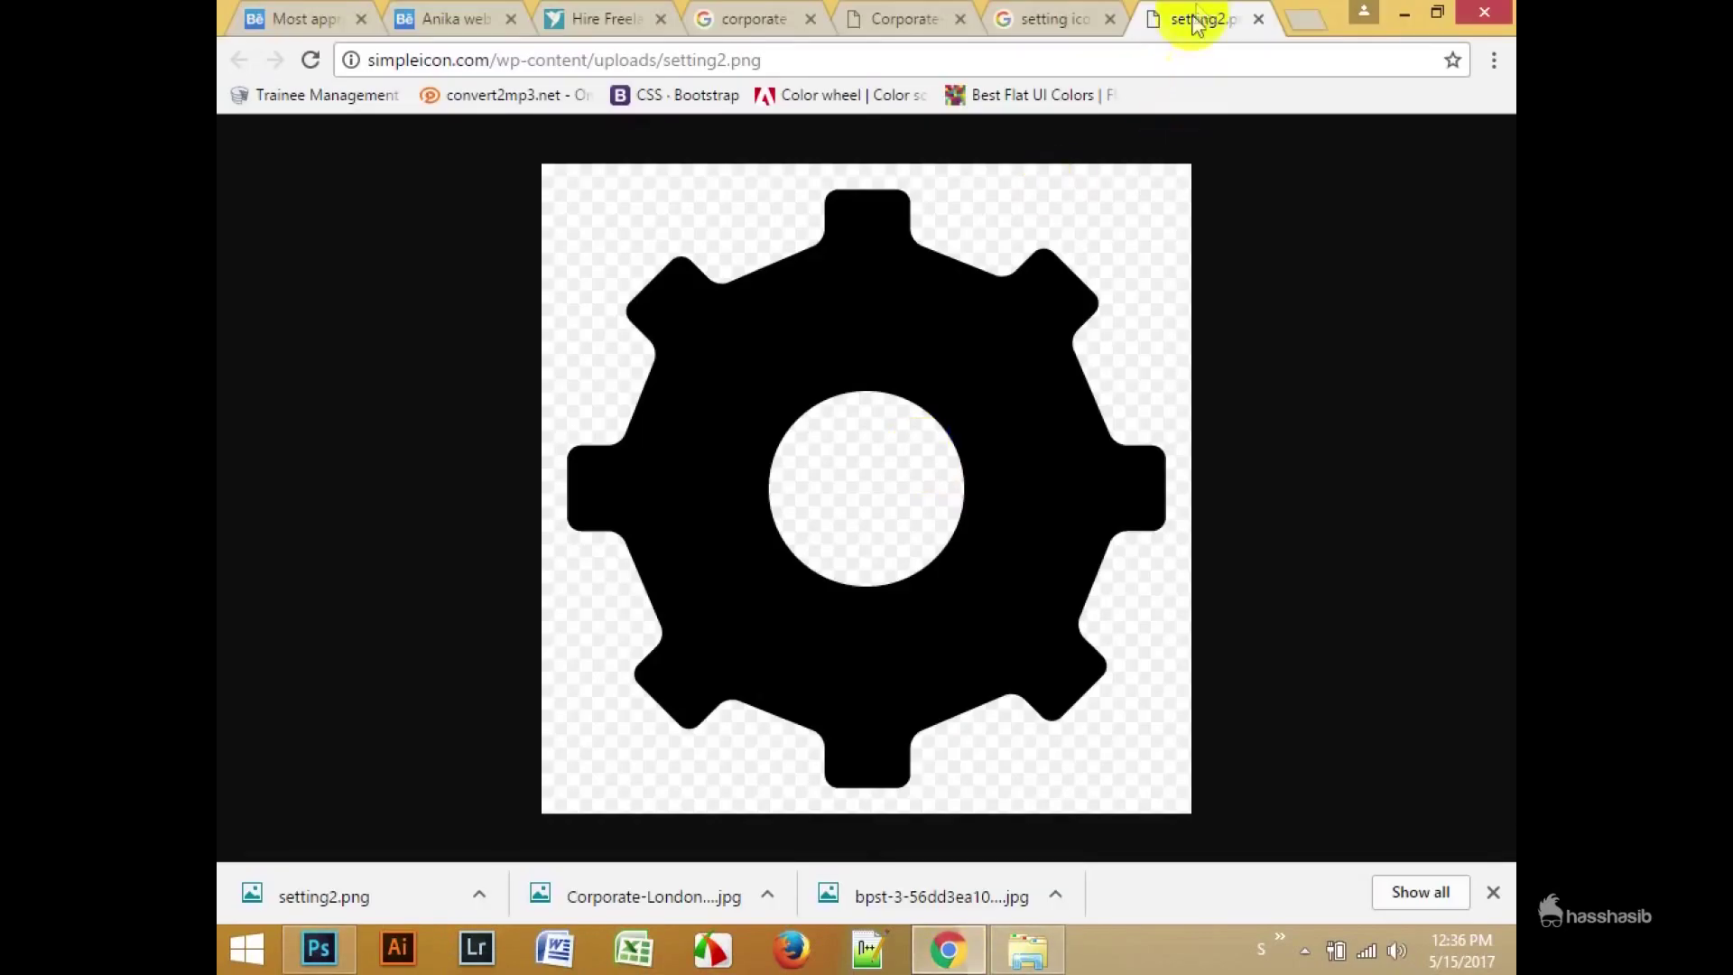
key("ctrl+w")
scroll(1163, 425, "down", 5)
scroll(1162, 434, "down", 5)
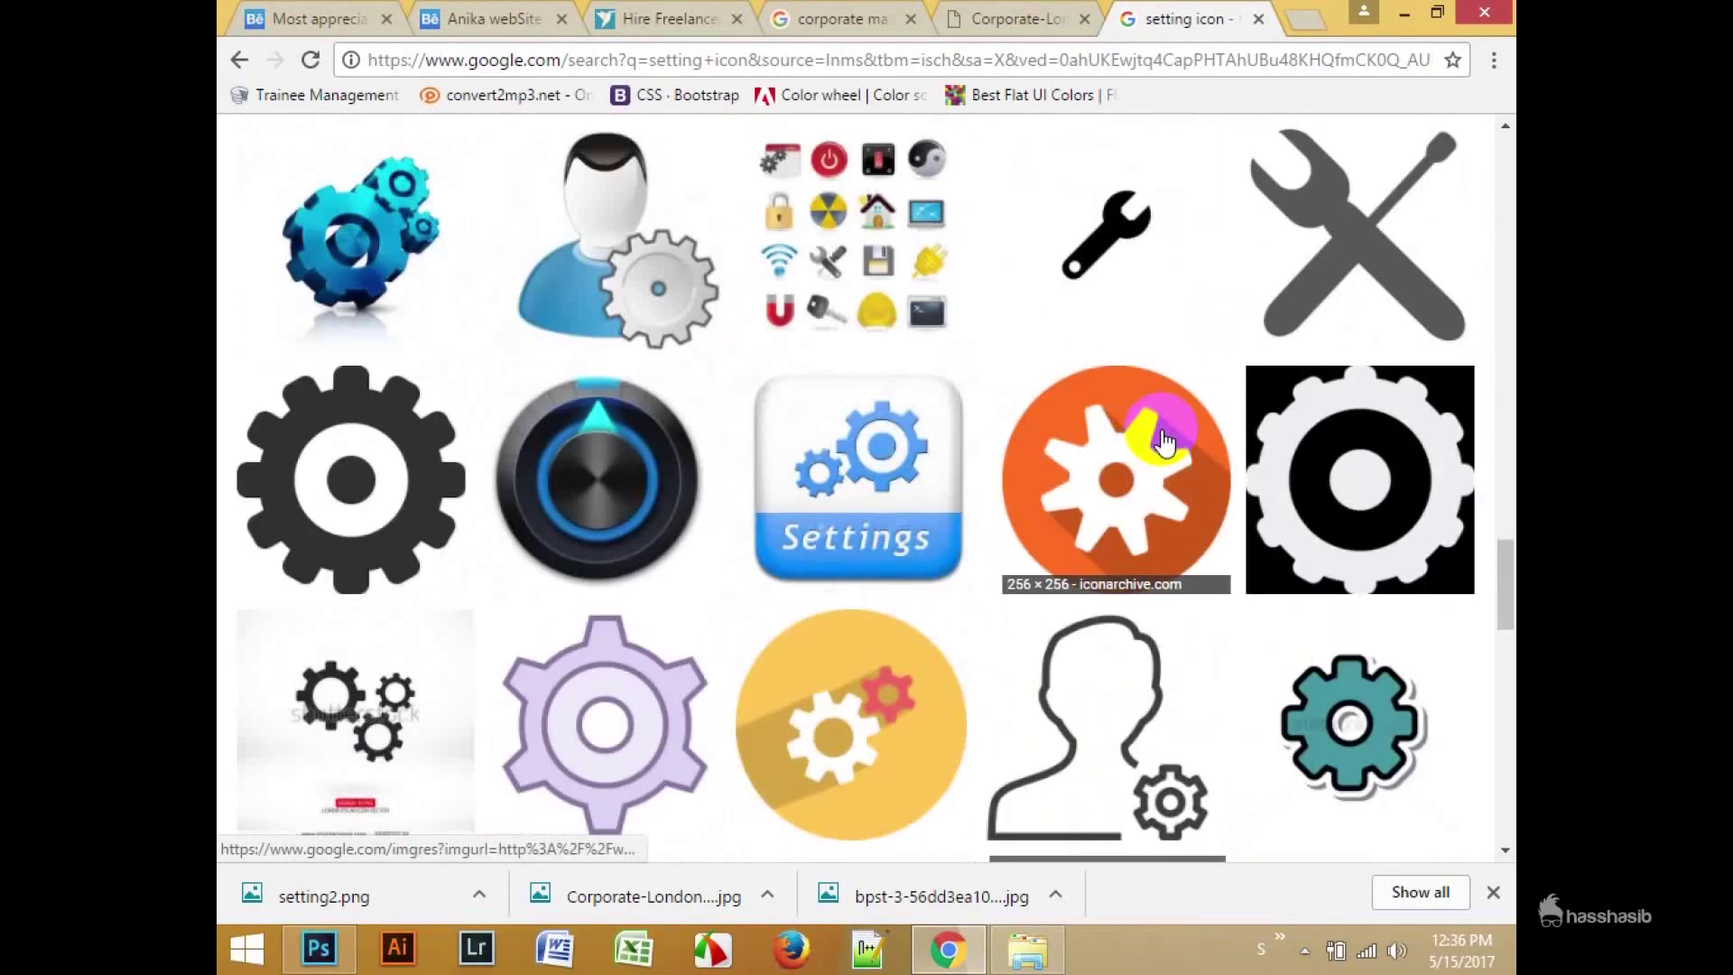
scroll(1083, 361, "up", 3)
Step: Browse the wrench icons and open the paint-brush icon in its own tab
left_click(903, 289)
left_click(1065, 596)
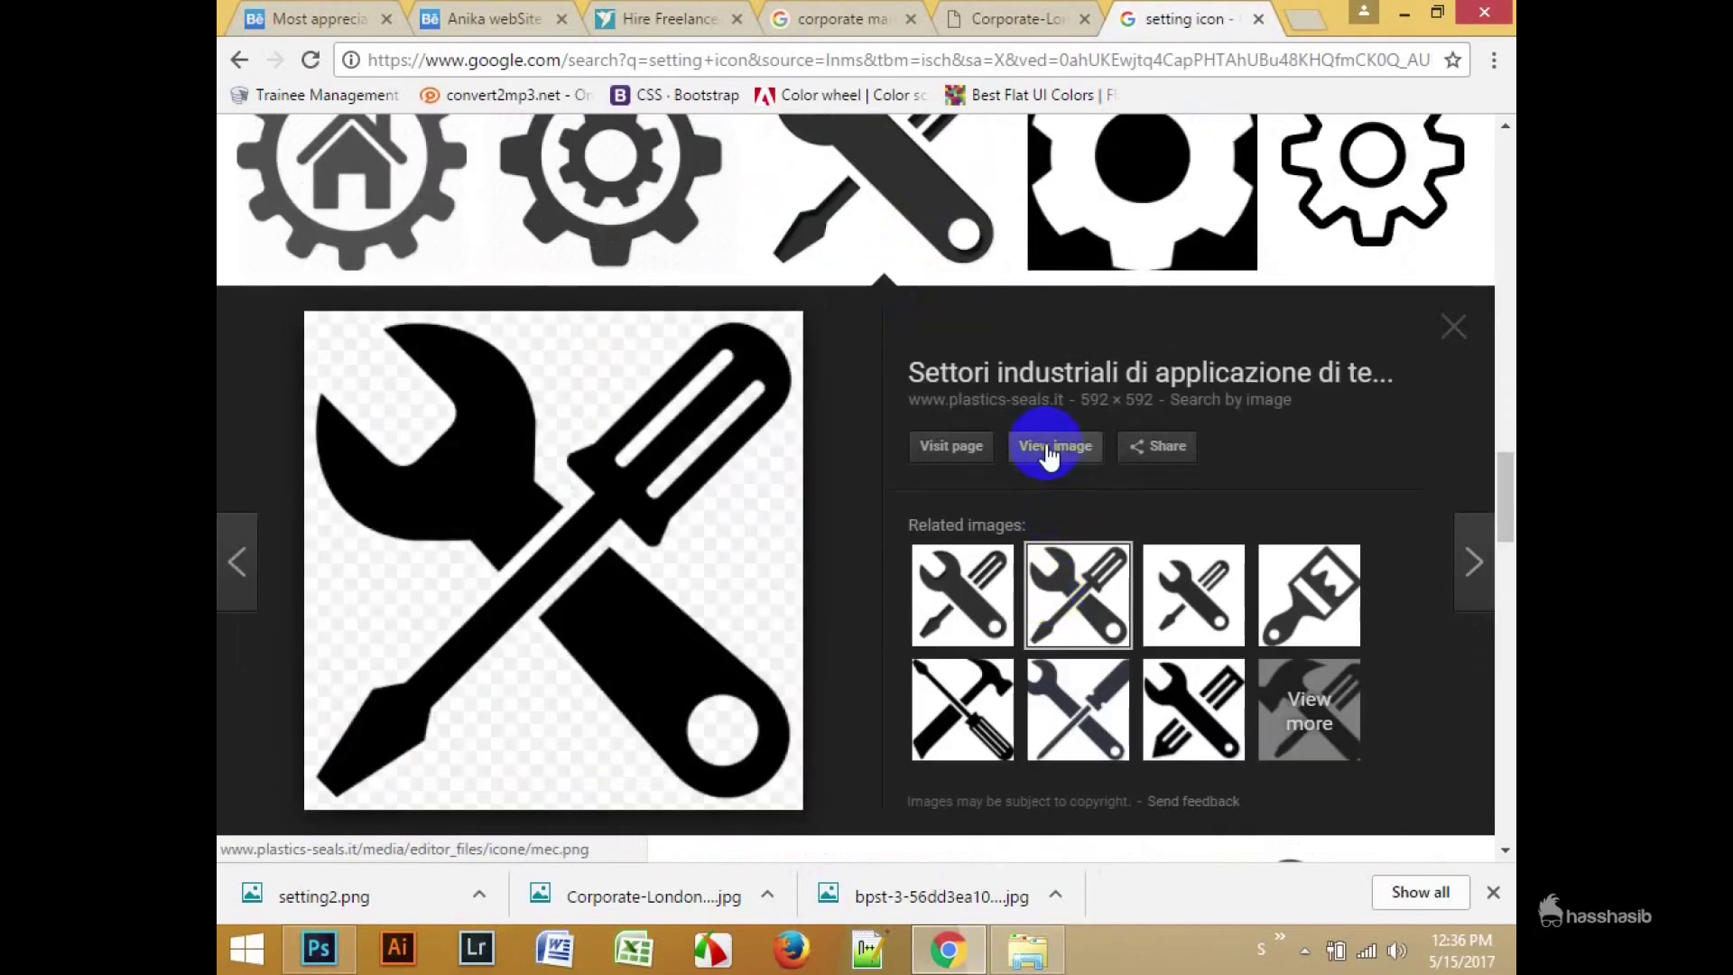
left_click(1052, 459)
scroll(1047, 460, "down", 3)
scroll(1049, 464, "down", 2)
left_click(1399, 467)
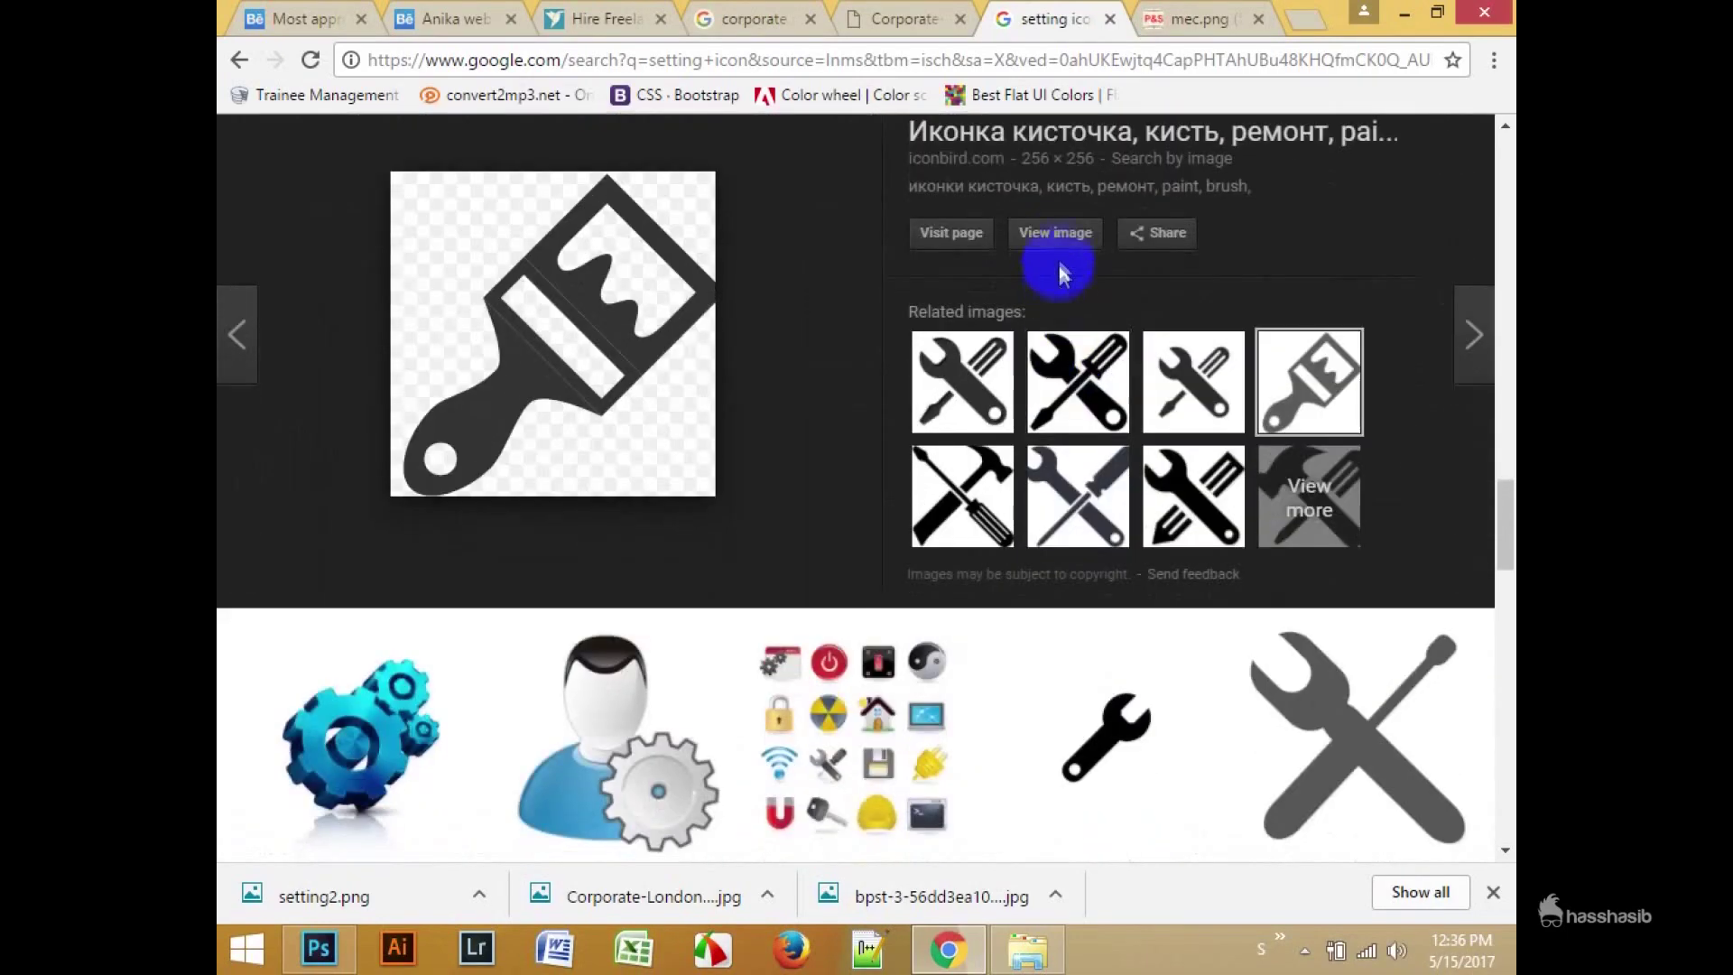
left_click(1053, 232)
Step: Save the paint-brush icon image to disk
left_click(1096, 13)
right_click(893, 402)
key("Return")
left_click(1200, 18)
right_click(909, 386)
key("v")
left_click(1300, 875)
left_click(1403, 12)
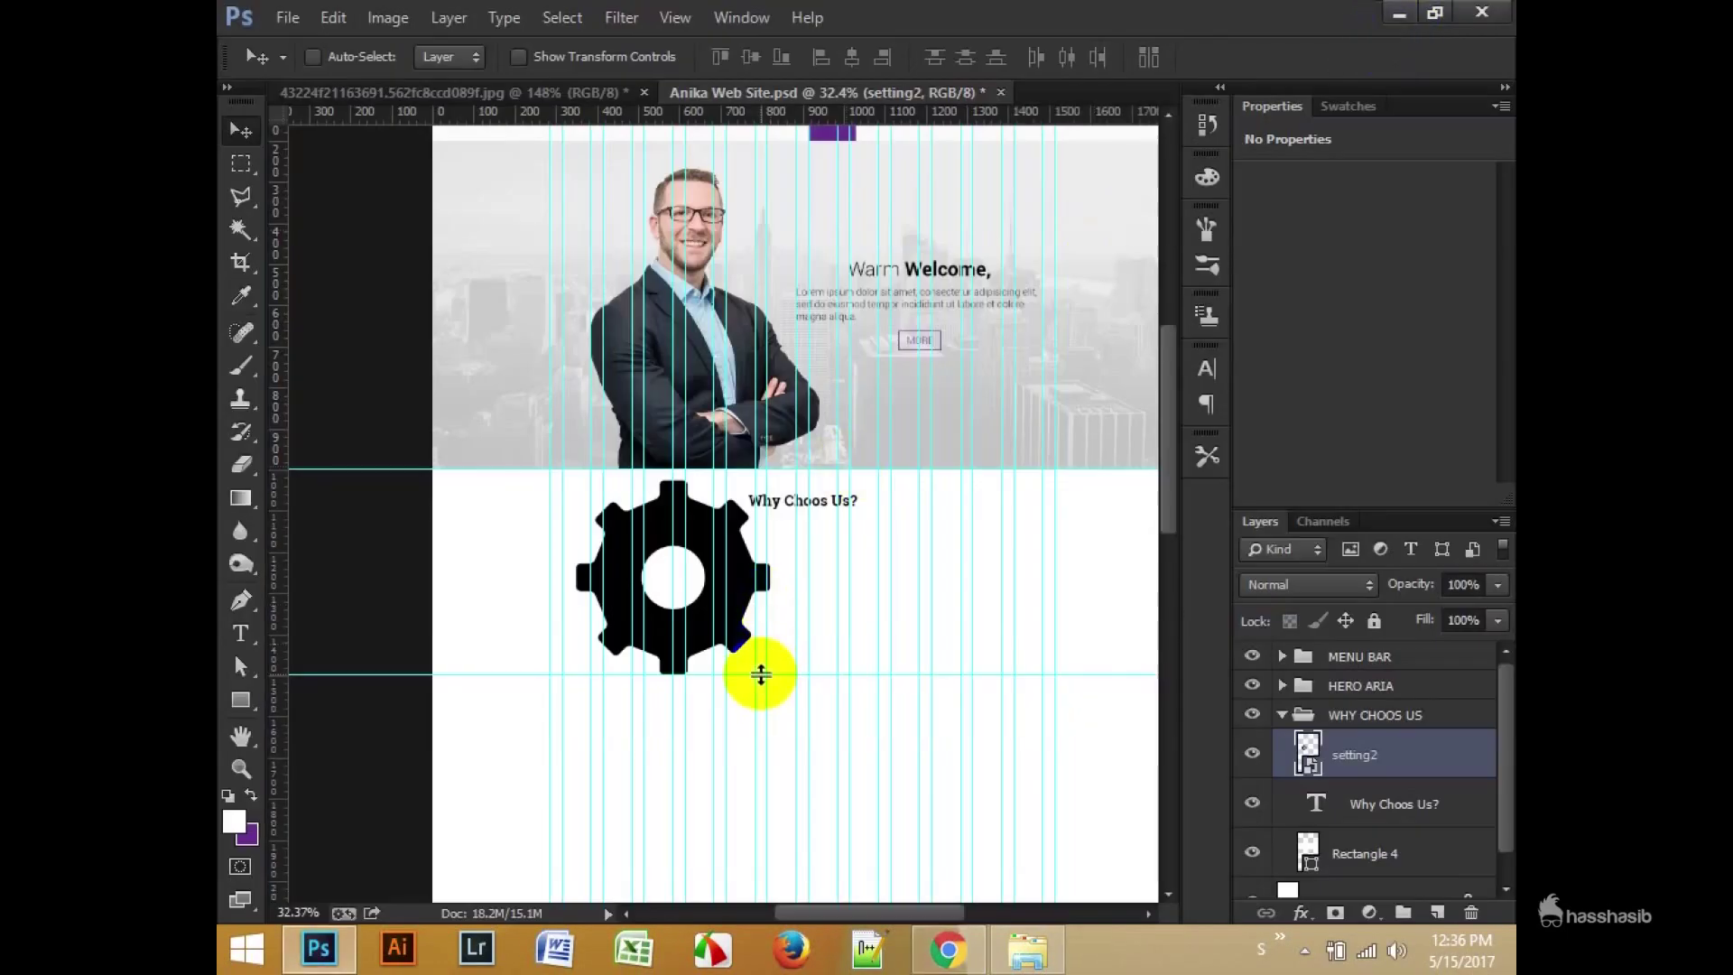
Step: Scale the gear icon down to 128×128 px (25%)
scroll(619, 581, "up", 2)
key("ctrl+t")
left_click_drag(913, 387, 801, 510)
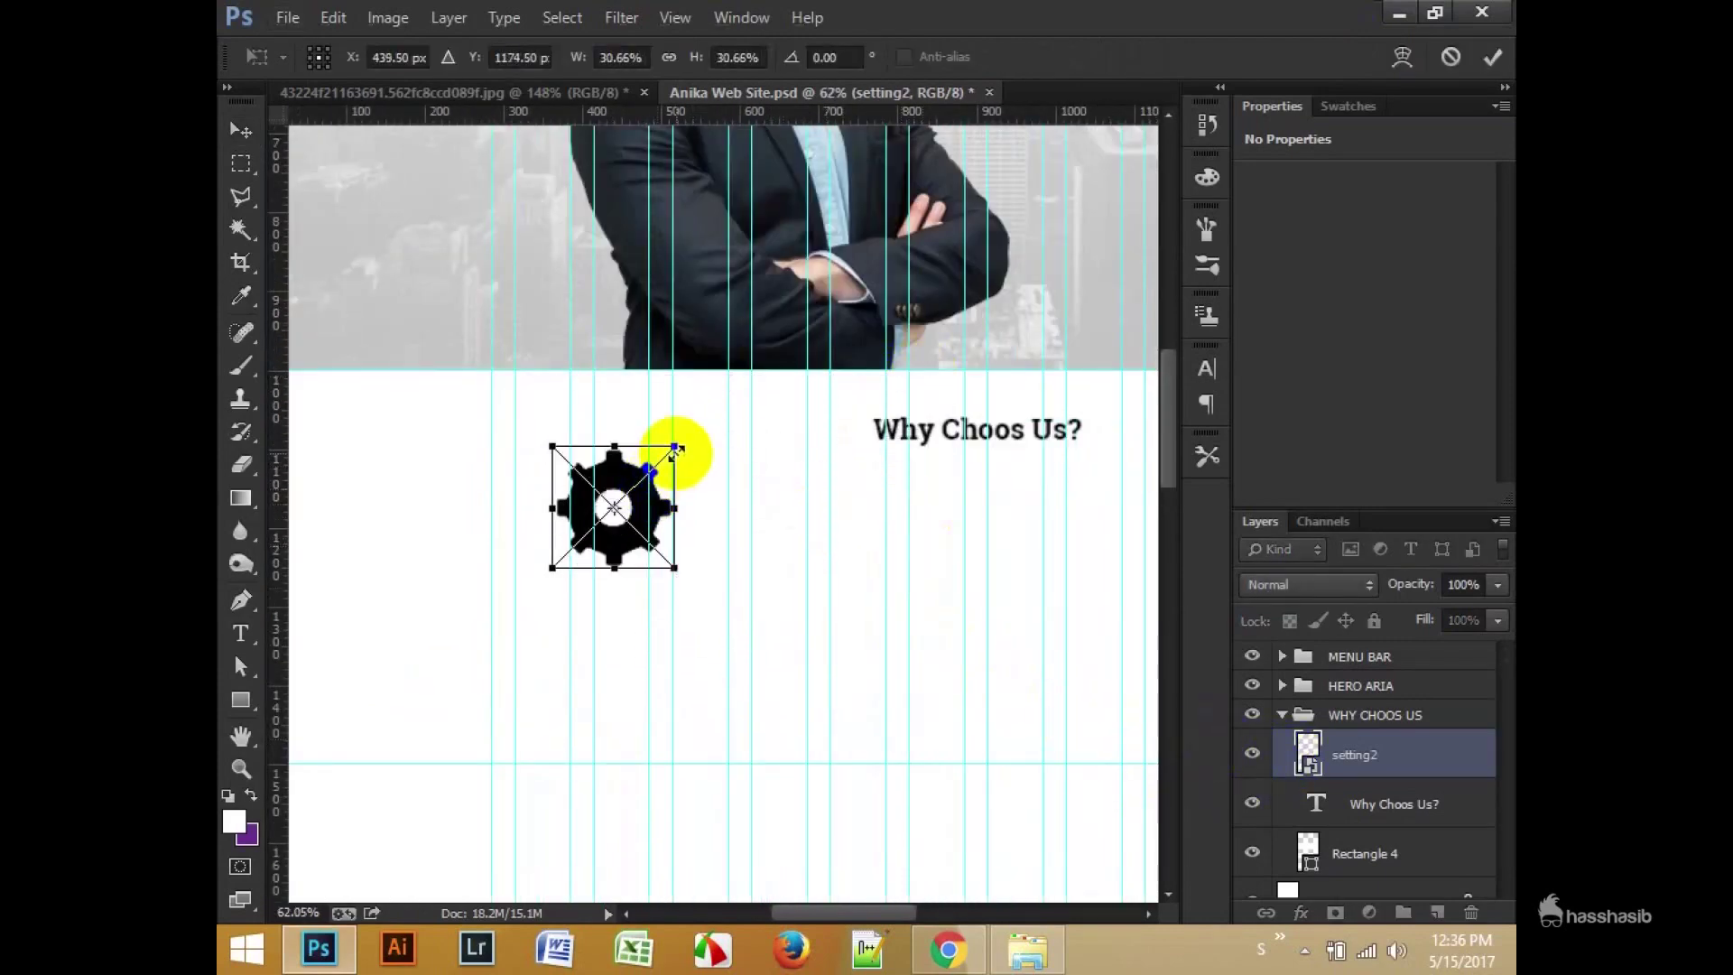
left_click_drag(673, 566, 708, 594)
scroll(669, 562, "up", 3)
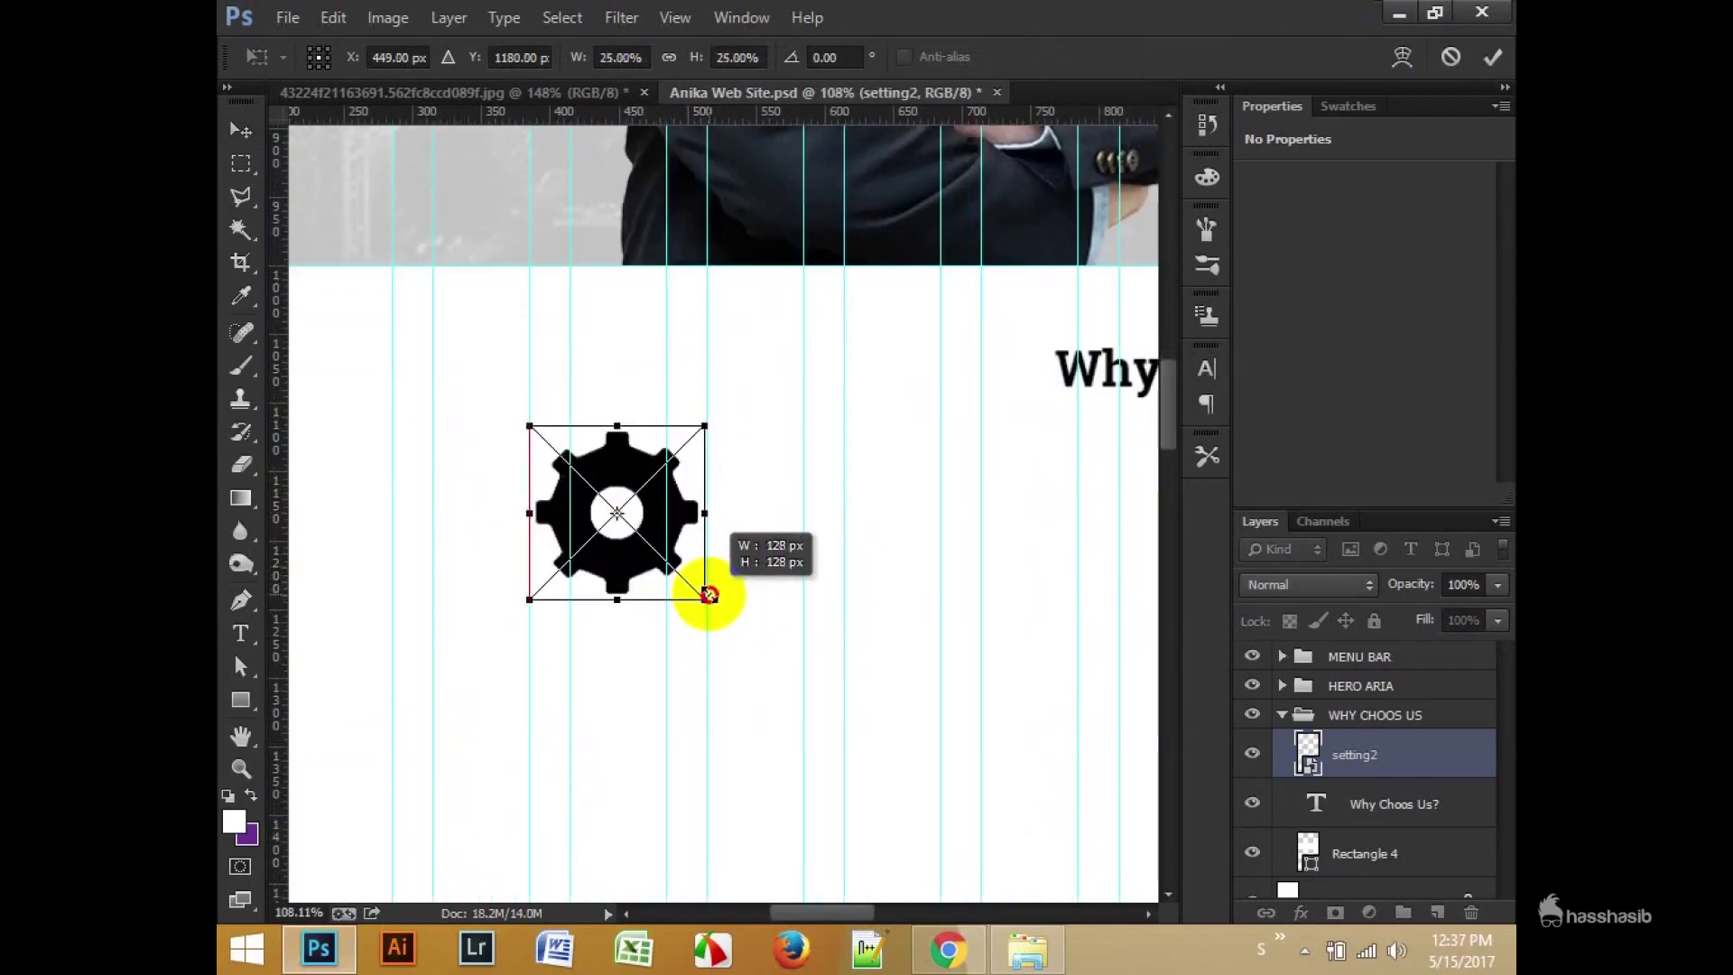
left_click(1494, 57)
Step: Draw a paragraph text box beneath the gear icon
scroll(638, 445, "down", 3)
scroll(578, 541, "up", 2)
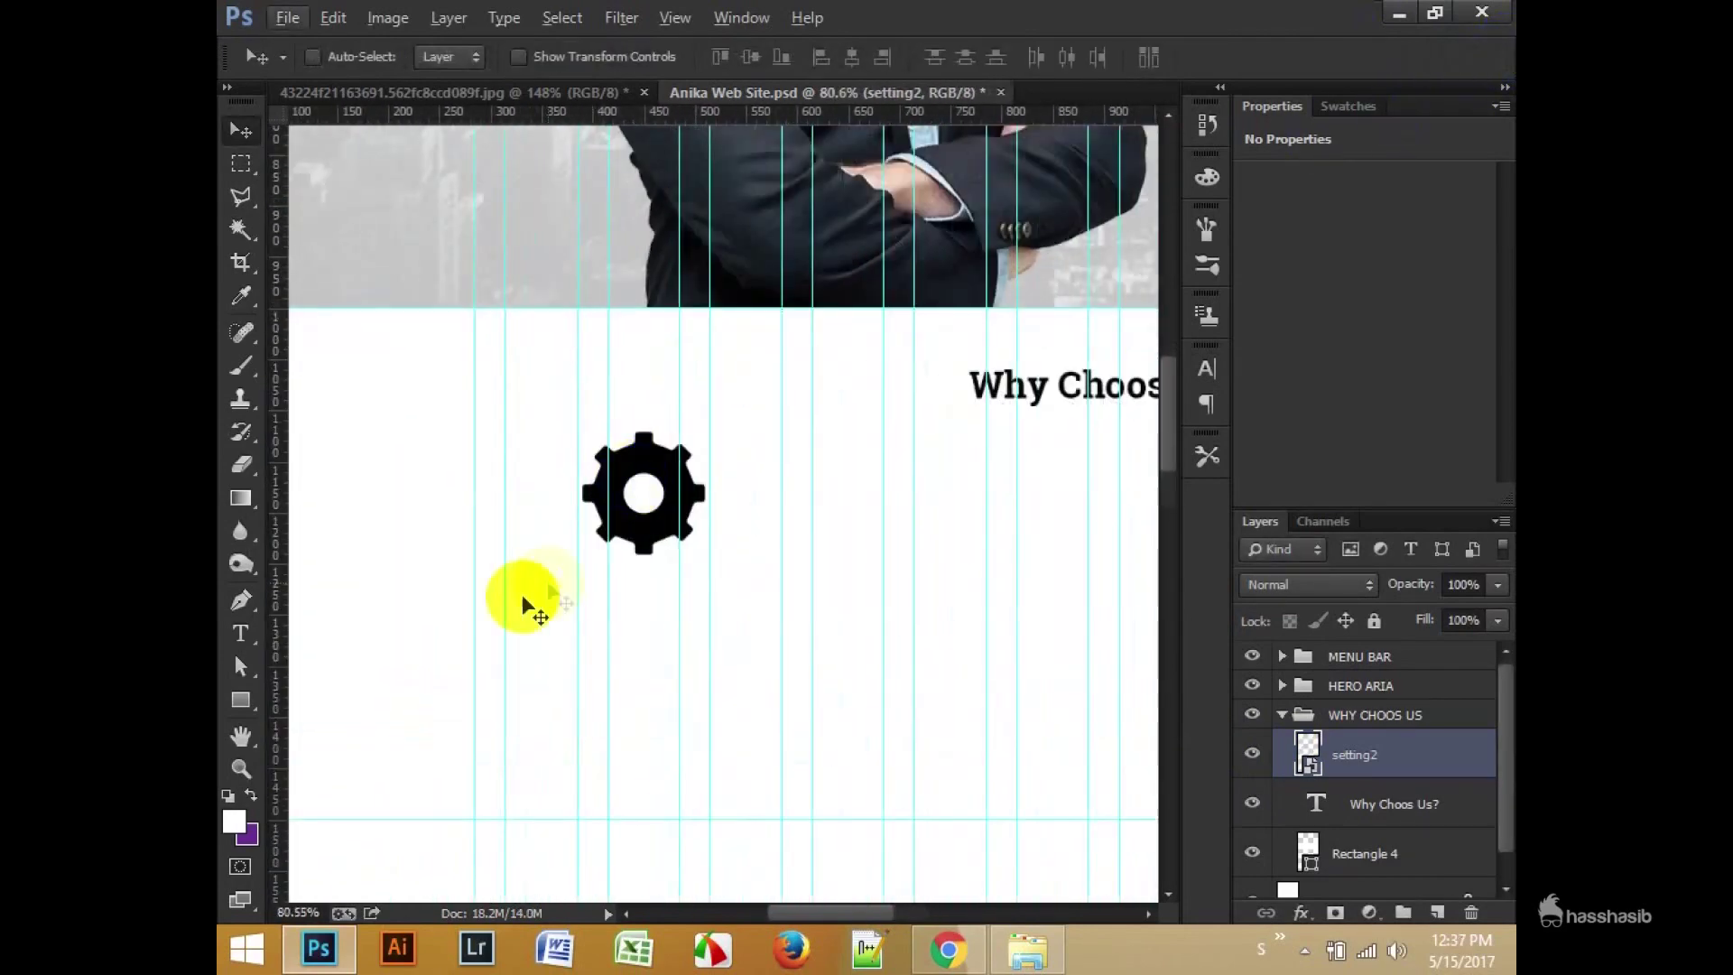
scroll(504, 596, "up", 1)
left_click_drag(506, 615, 812, 748)
scroll(723, 650, "down", 3)
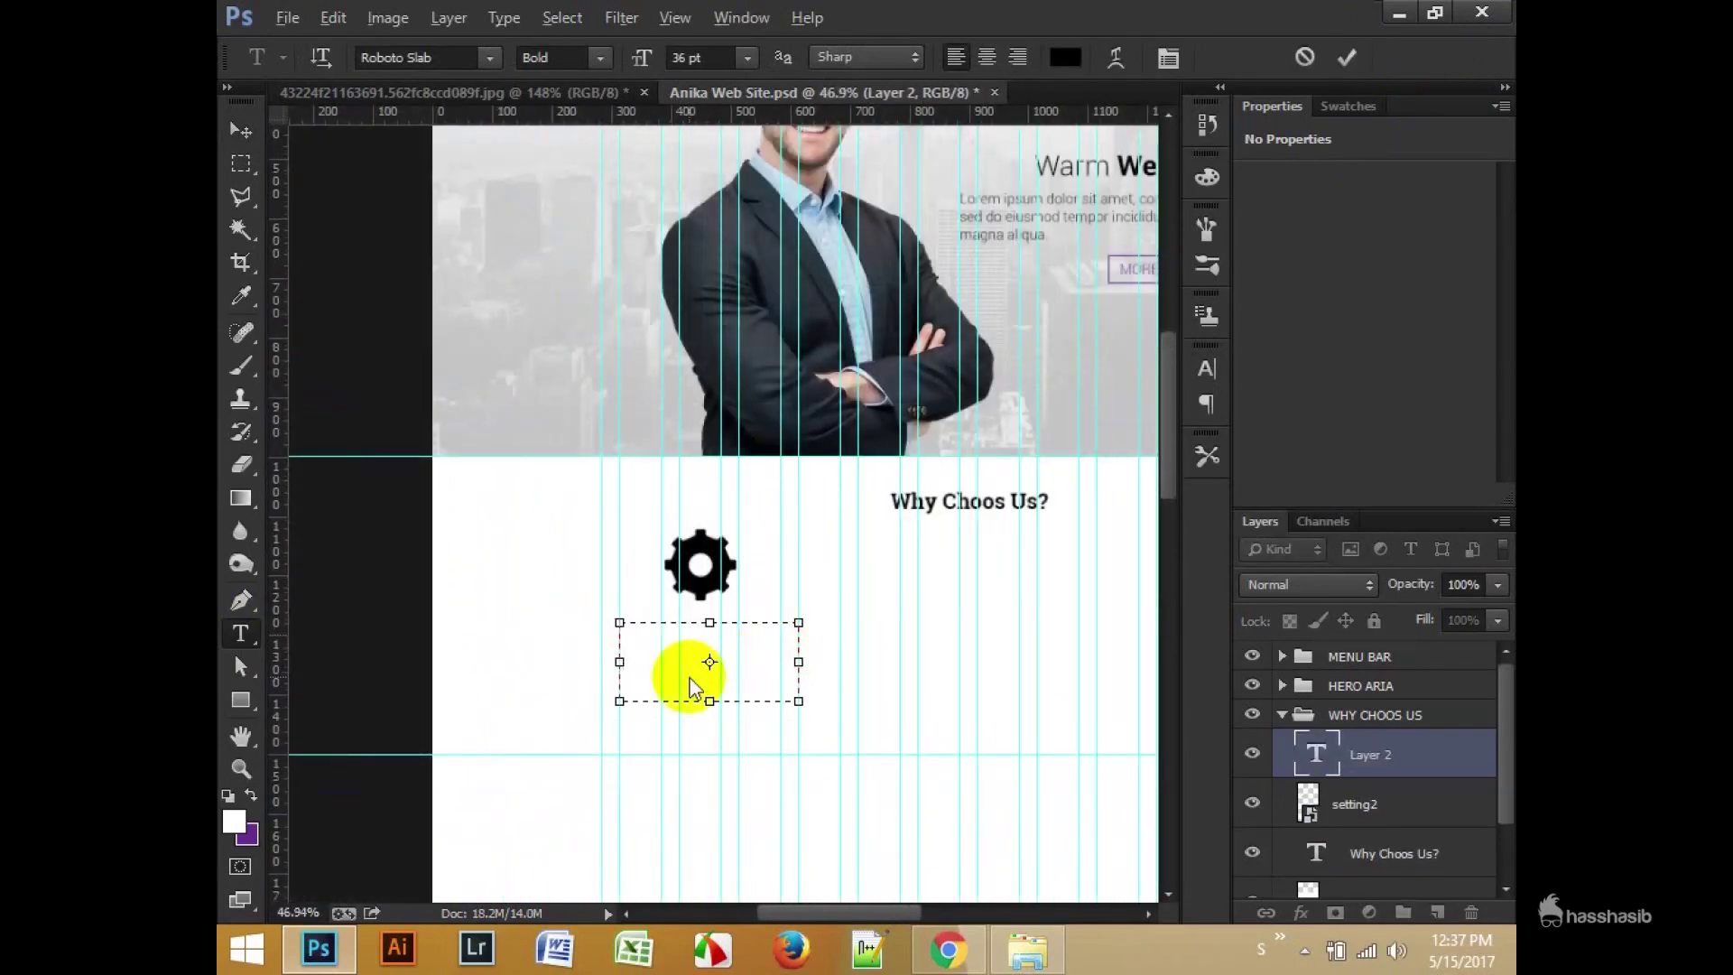
Step: Fill the text box with Lorem Ipsum placeholder text in Roboto Slab Regular
scroll(689, 681, "up", 1)
left_click(562, 18)
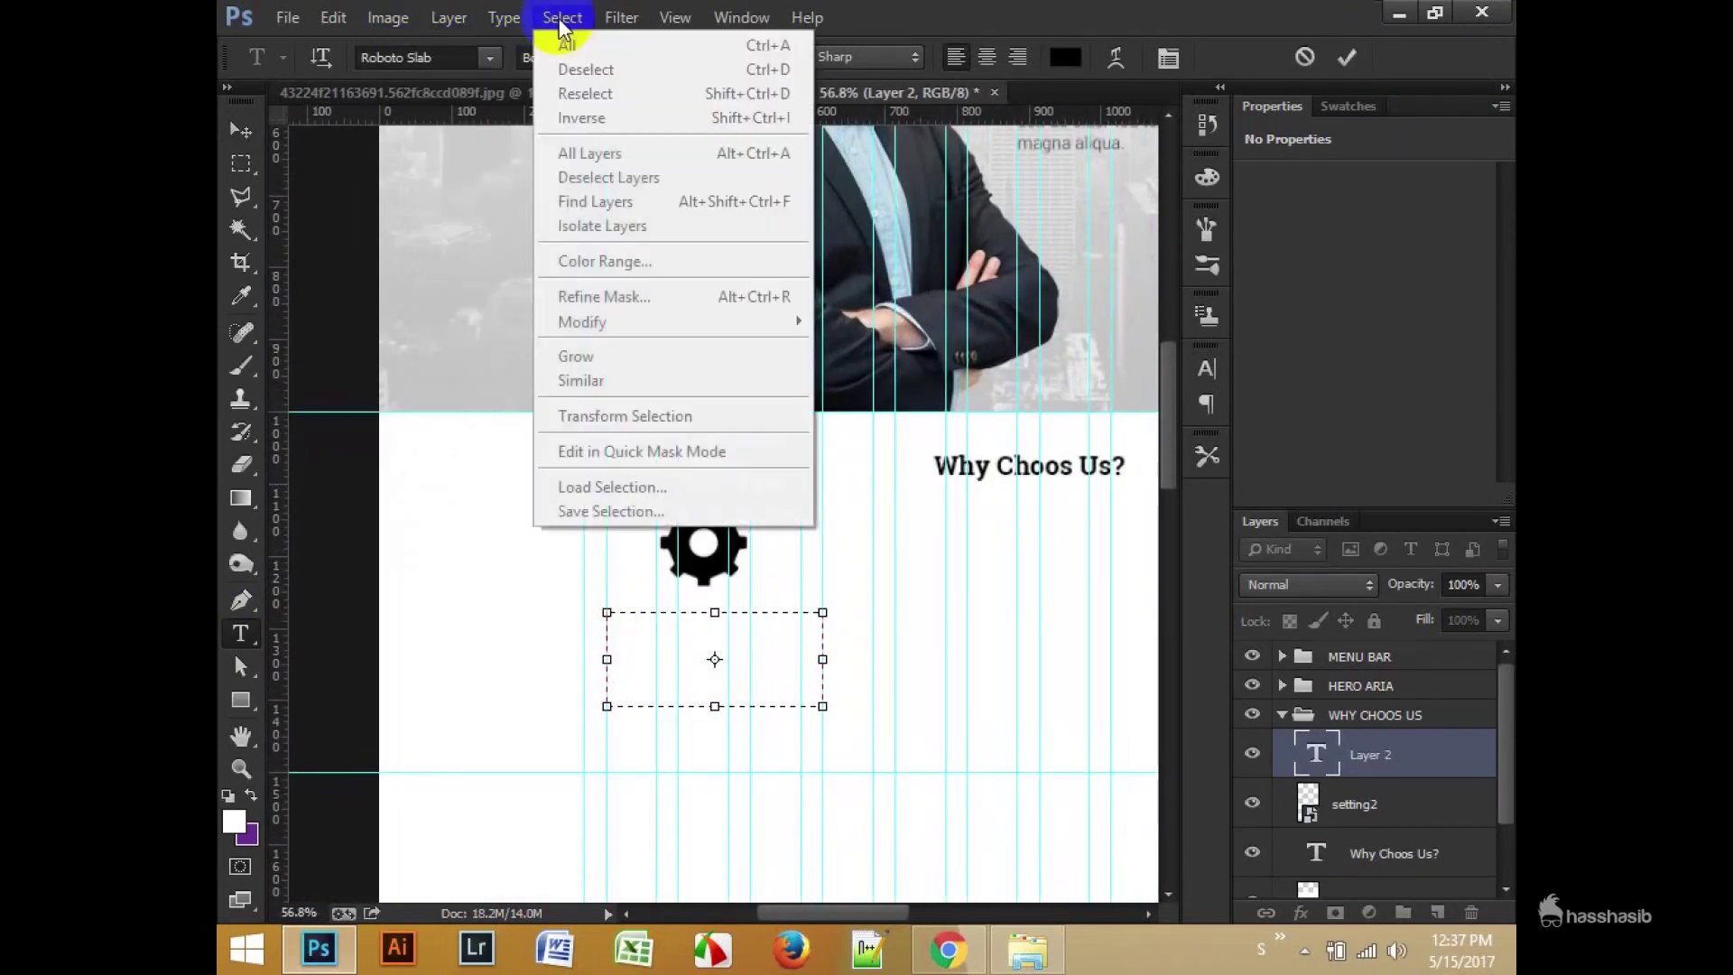
left_click(574, 451)
scroll(766, 688, "up", 3)
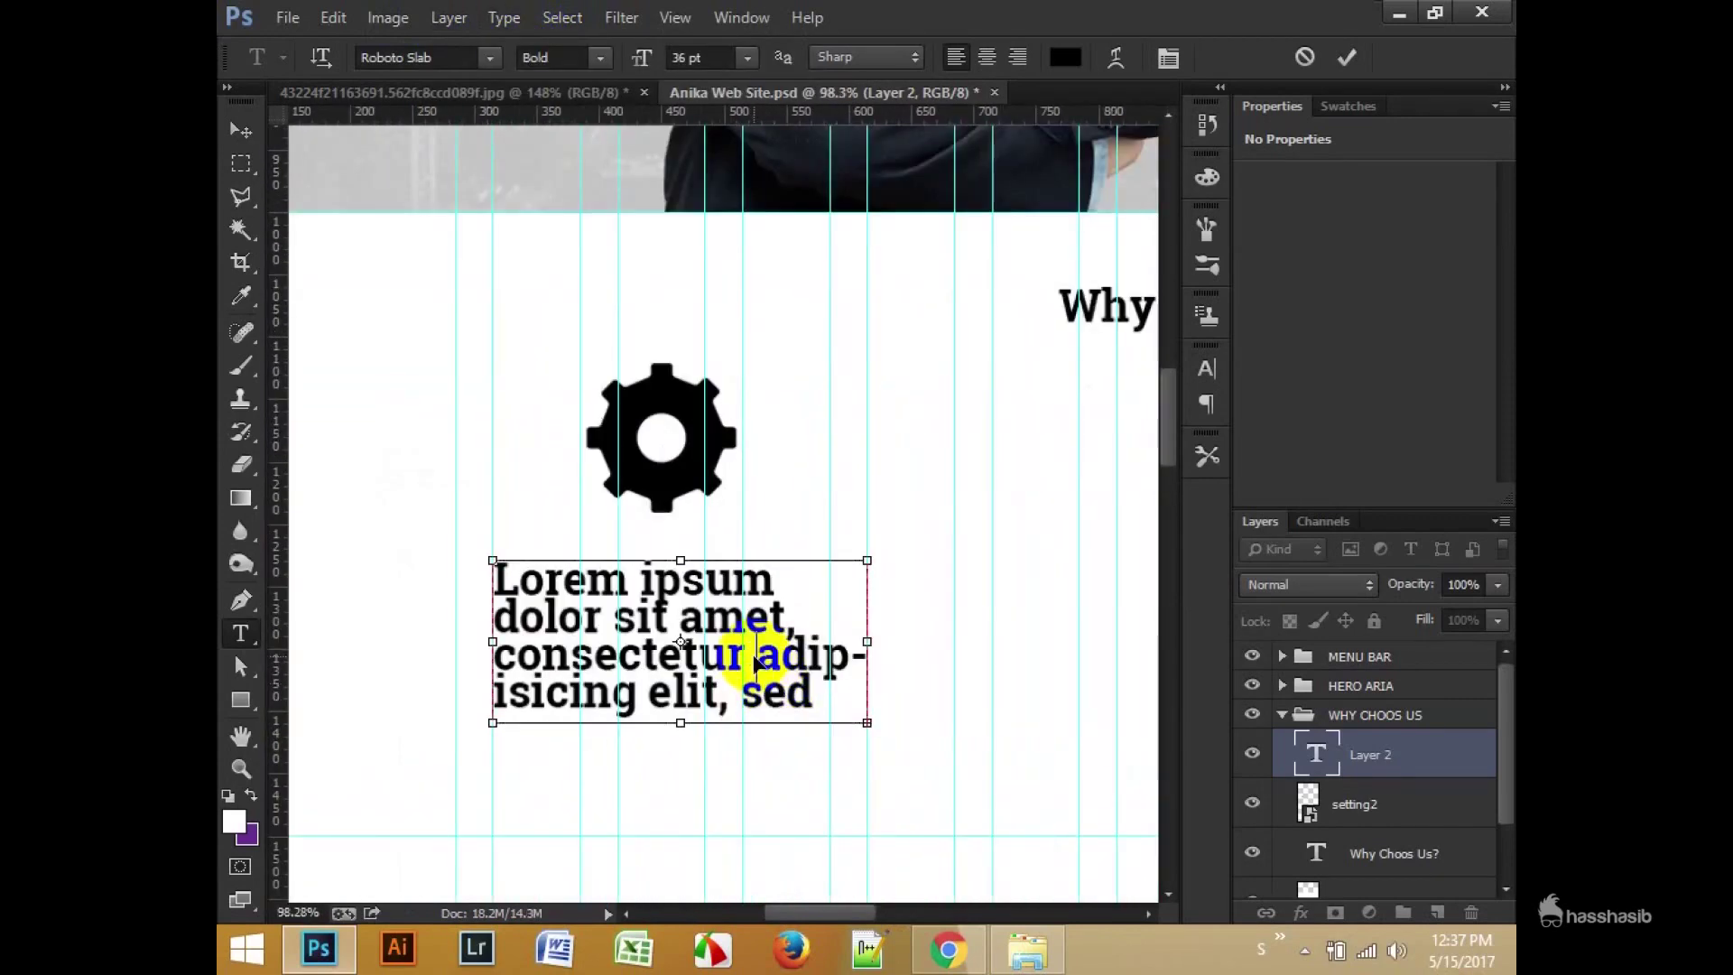
key("ctrl+a")
left_click(747, 57)
left_click(736, 318)
left_click(600, 57)
left_click(605, 102)
left_click(601, 57)
left_click(578, 117)
Step: Trim the placeholder after 'aliqua.' and make it a centred 14 pt paragraph
left_click_drag(681, 722, 686, 903)
left_click(814, 635)
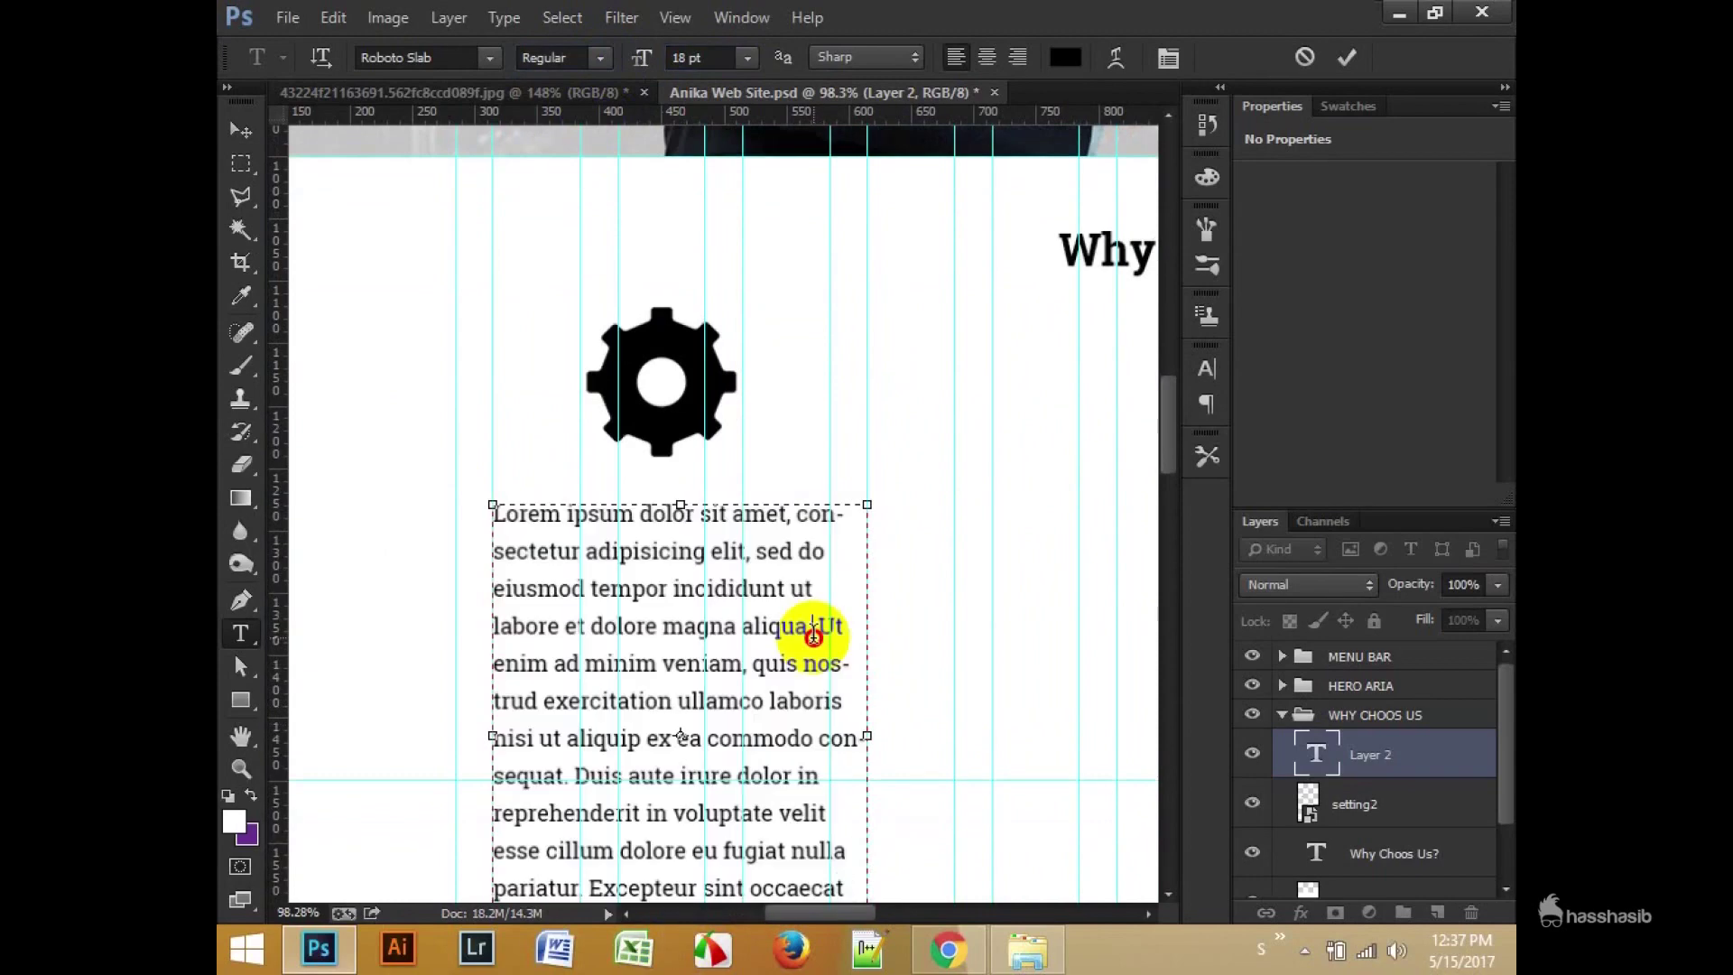
key("ctrl+shift+End")
key("Delete")
key("ctrl+a")
left_click(747, 57)
left_click(735, 295)
left_click(991, 73)
scroll(767, 632, "down", 1)
Step: Tighten the paragraph's line spacing and commit the text edits
left_click(744, 507)
scroll(713, 722, "down", 1)
left_click_drag(683, 844, 725, 545)
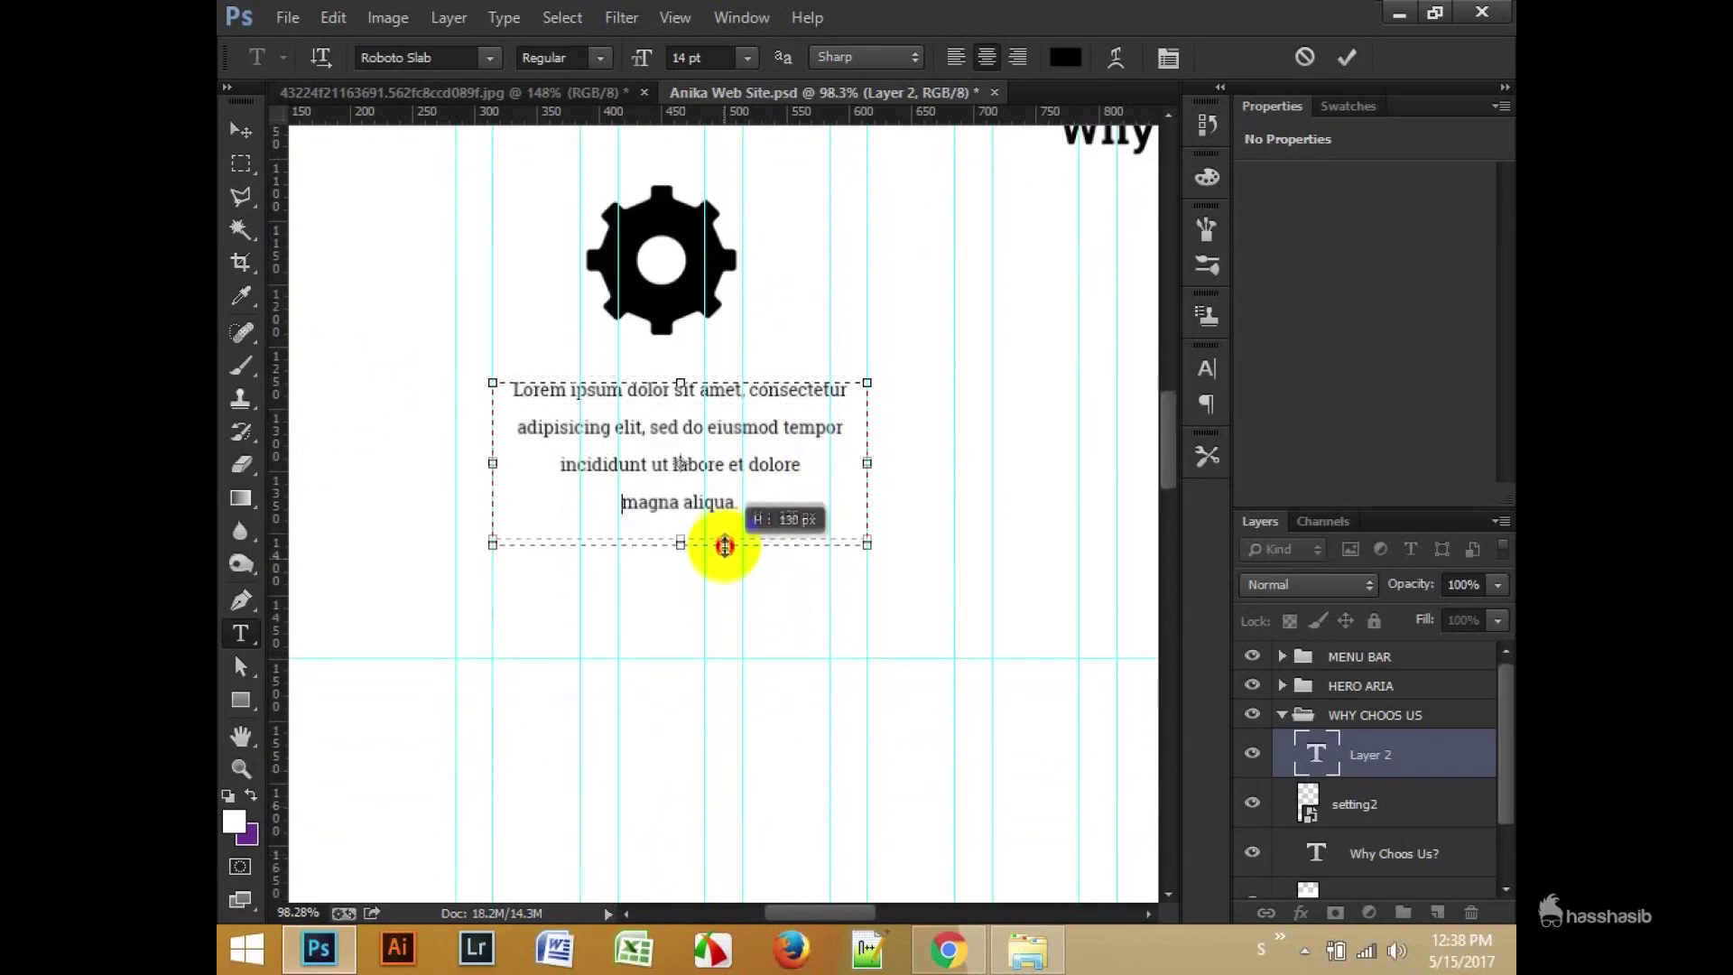
key("ctrl+a")
left_click(1207, 368)
left_click(1190, 413)
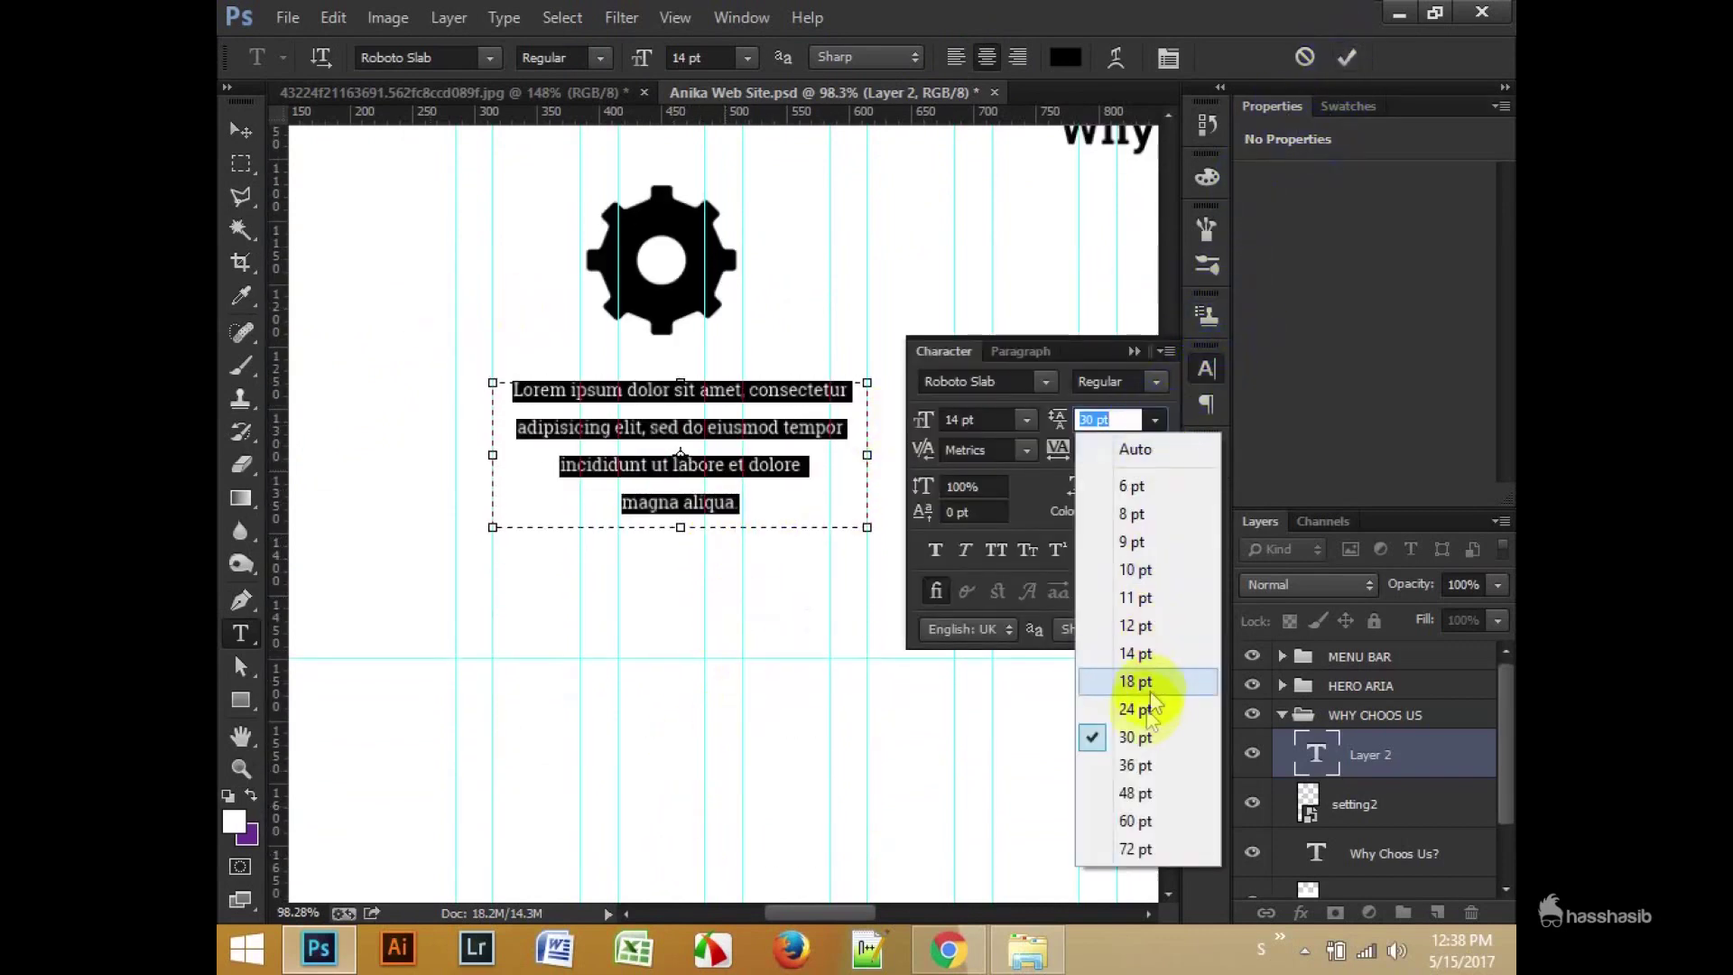
left_click(1173, 704)
left_click(1207, 368)
left_click(1347, 58)
left_click(354, 95)
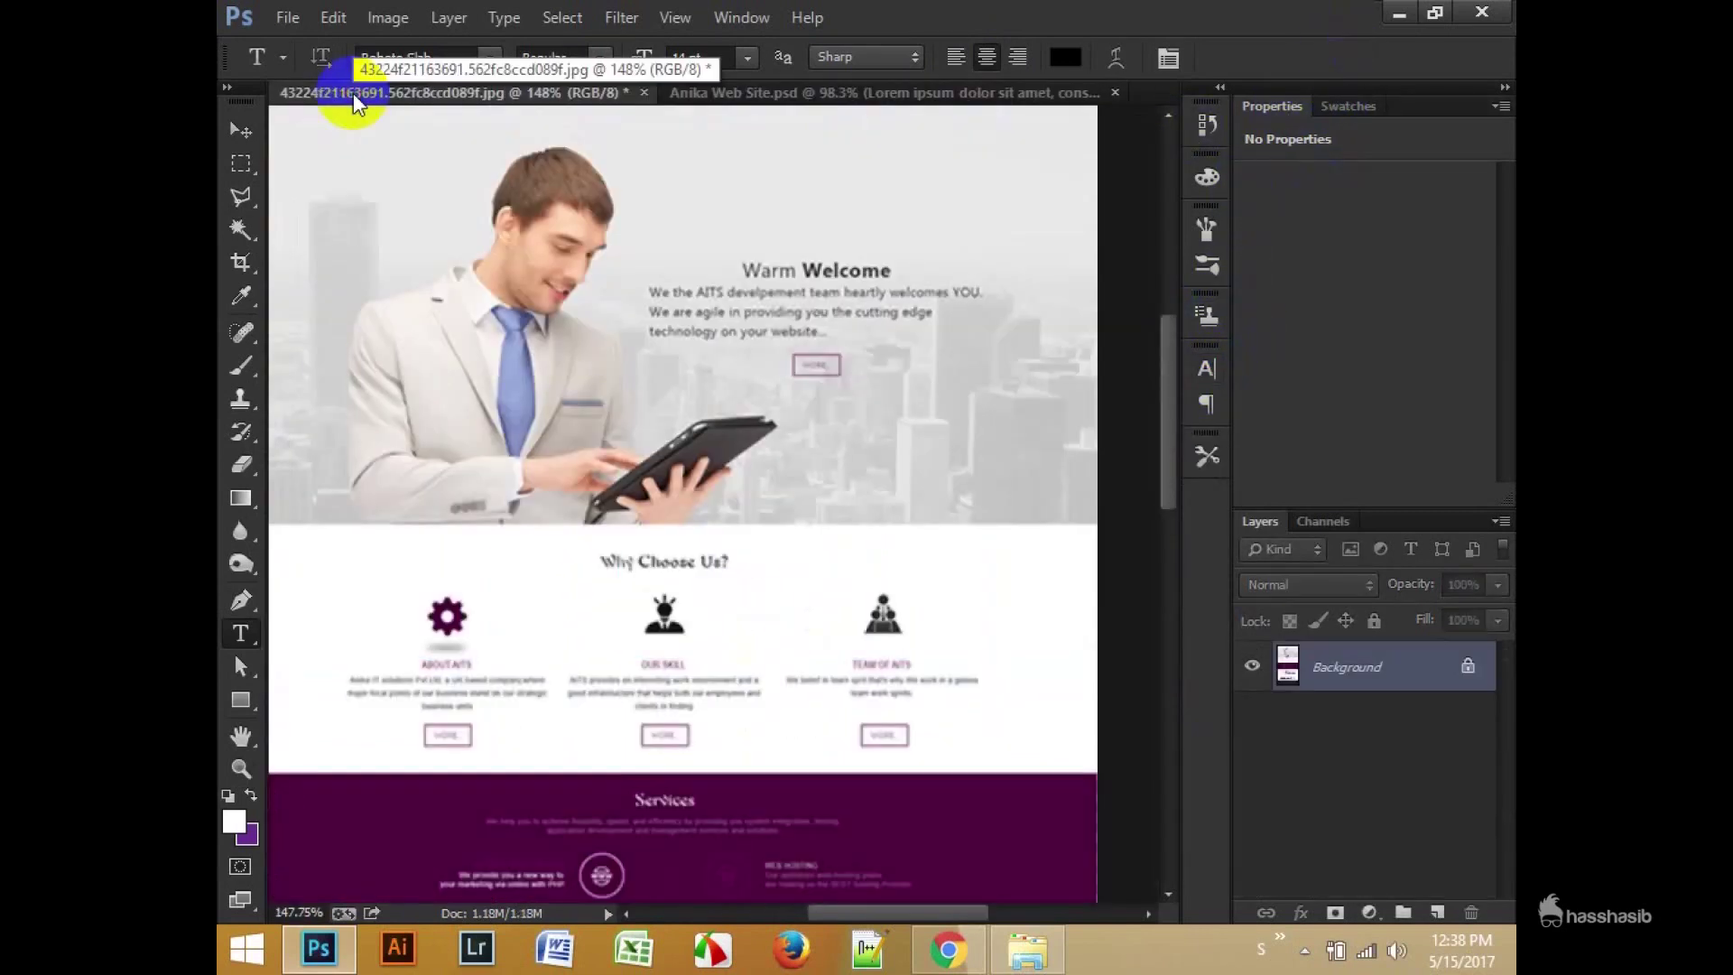
left_click(794, 92)
Step: Duplicate the paragraph and turn the copy into a bold 24 pt ABOUT US heading
left_click(241, 130)
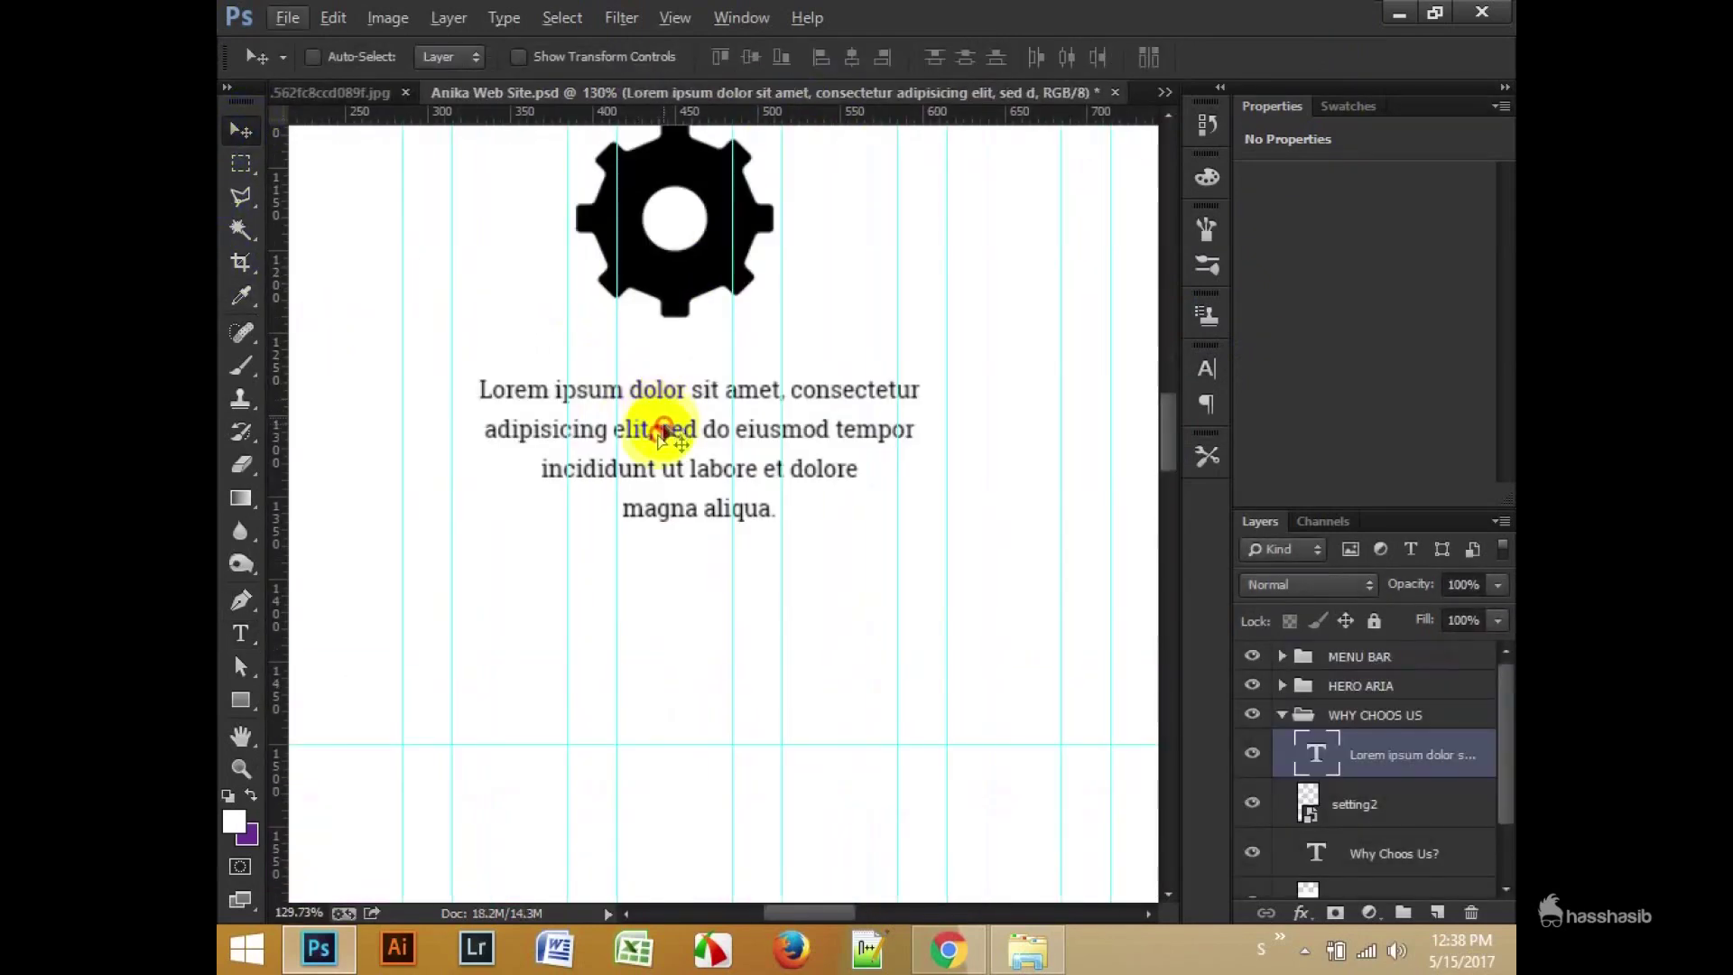
left_click_drag(666, 425, 700, 460)
double_click(1316, 754)
type("ABOUT")
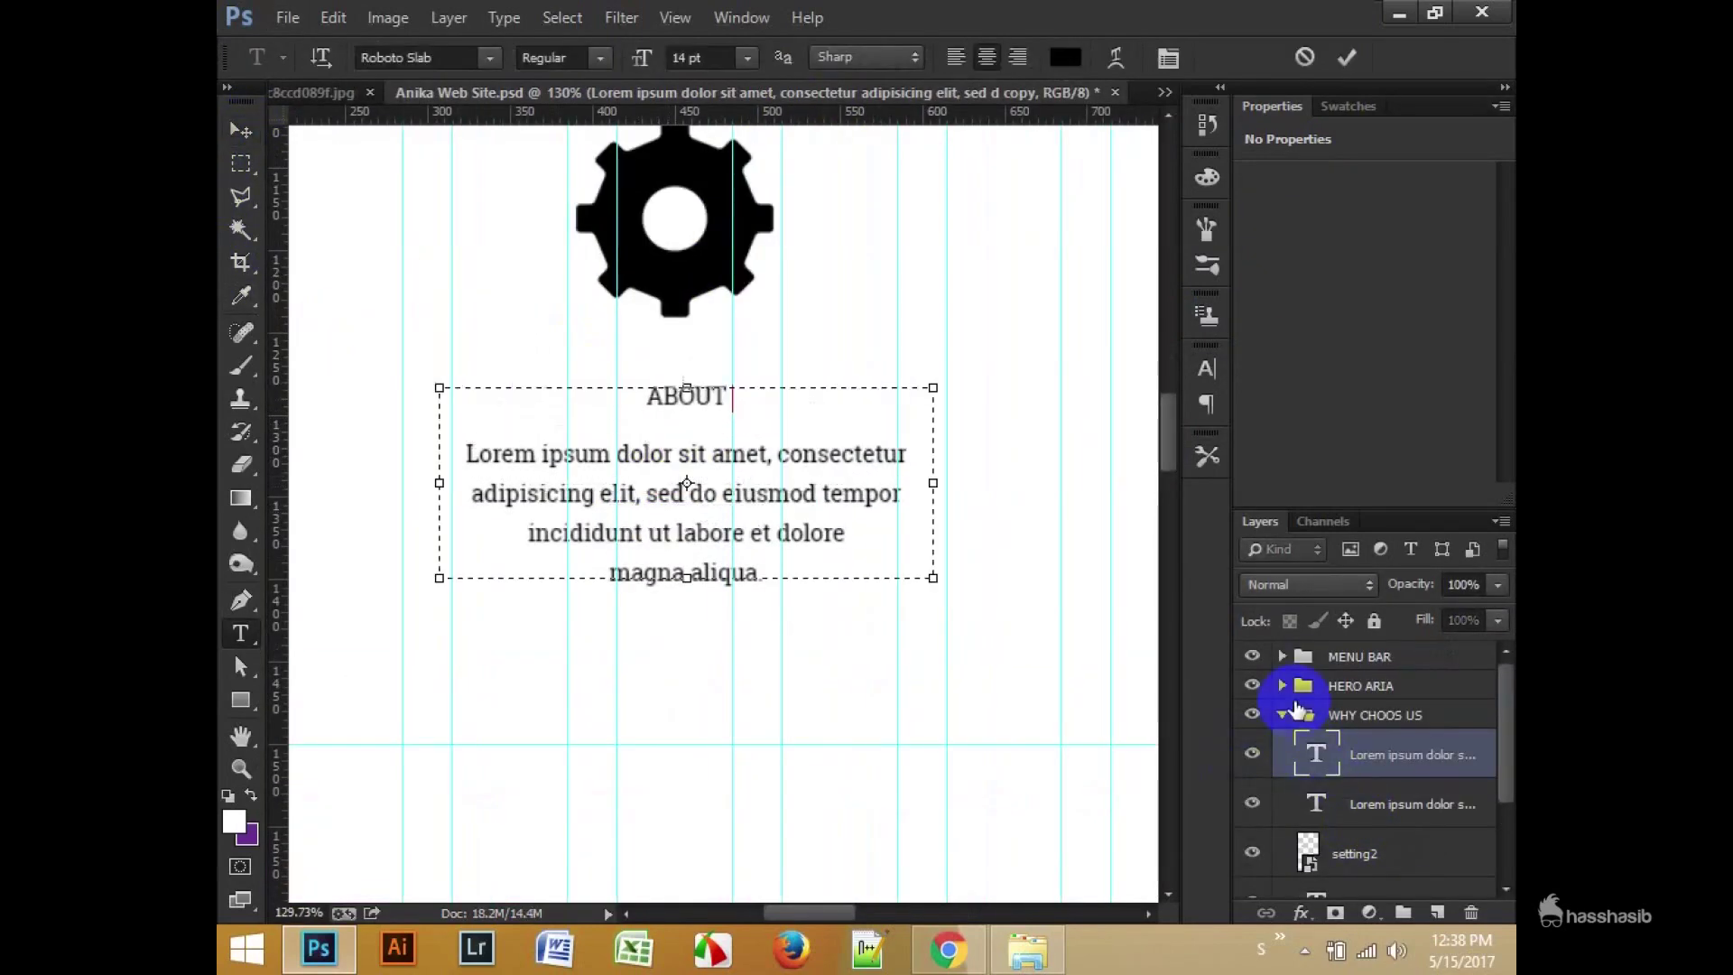
type(" US")
key("ctrl+a")
left_click(748, 57)
left_click(736, 367)
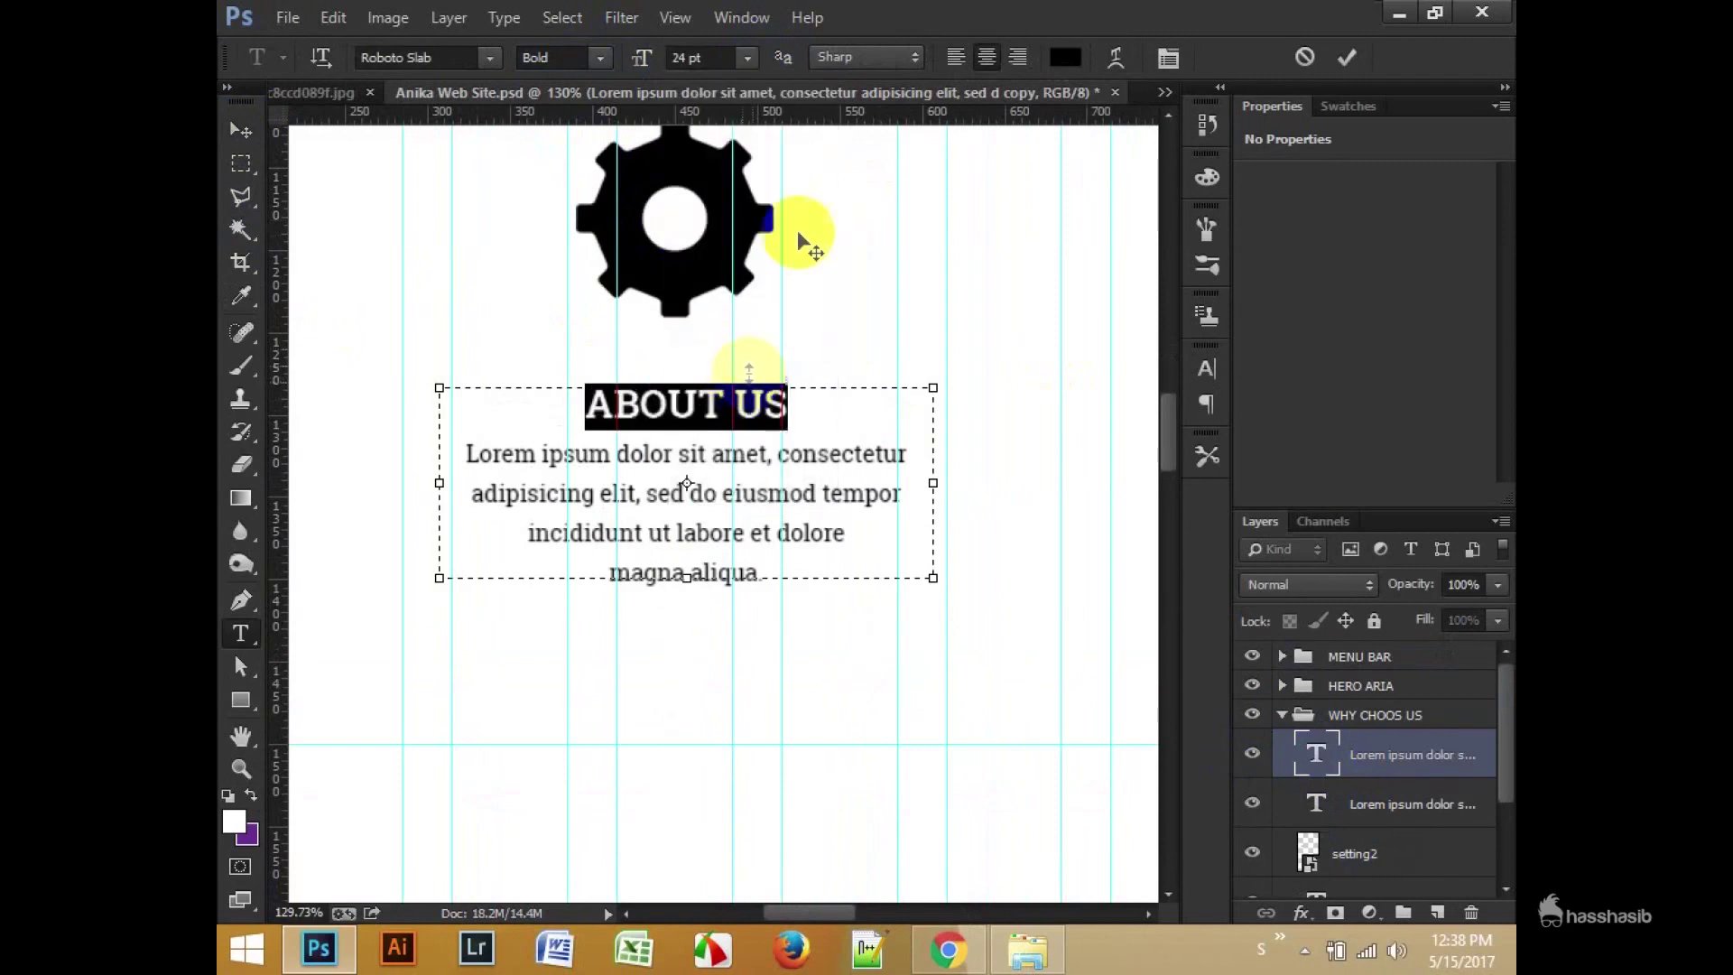
left_click(241, 130)
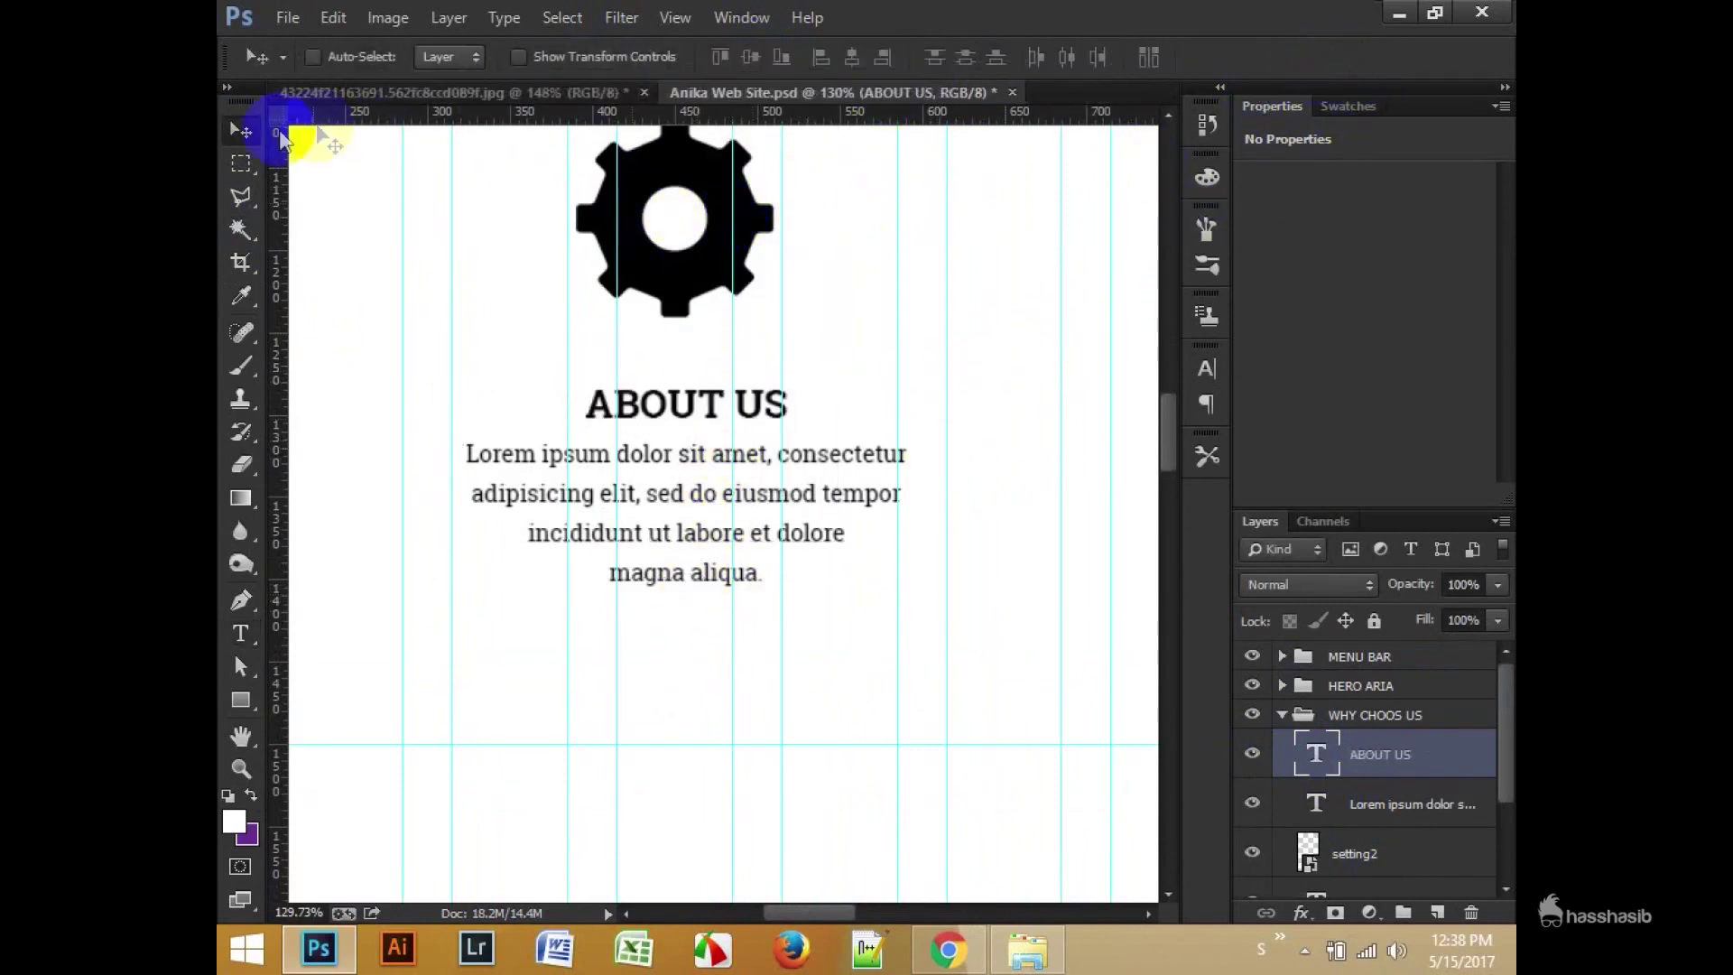
Step: Position ABOUT US above the paragraph and set the paragraph line spacing to 18 pt
left_click_drag(688, 397, 696, 381)
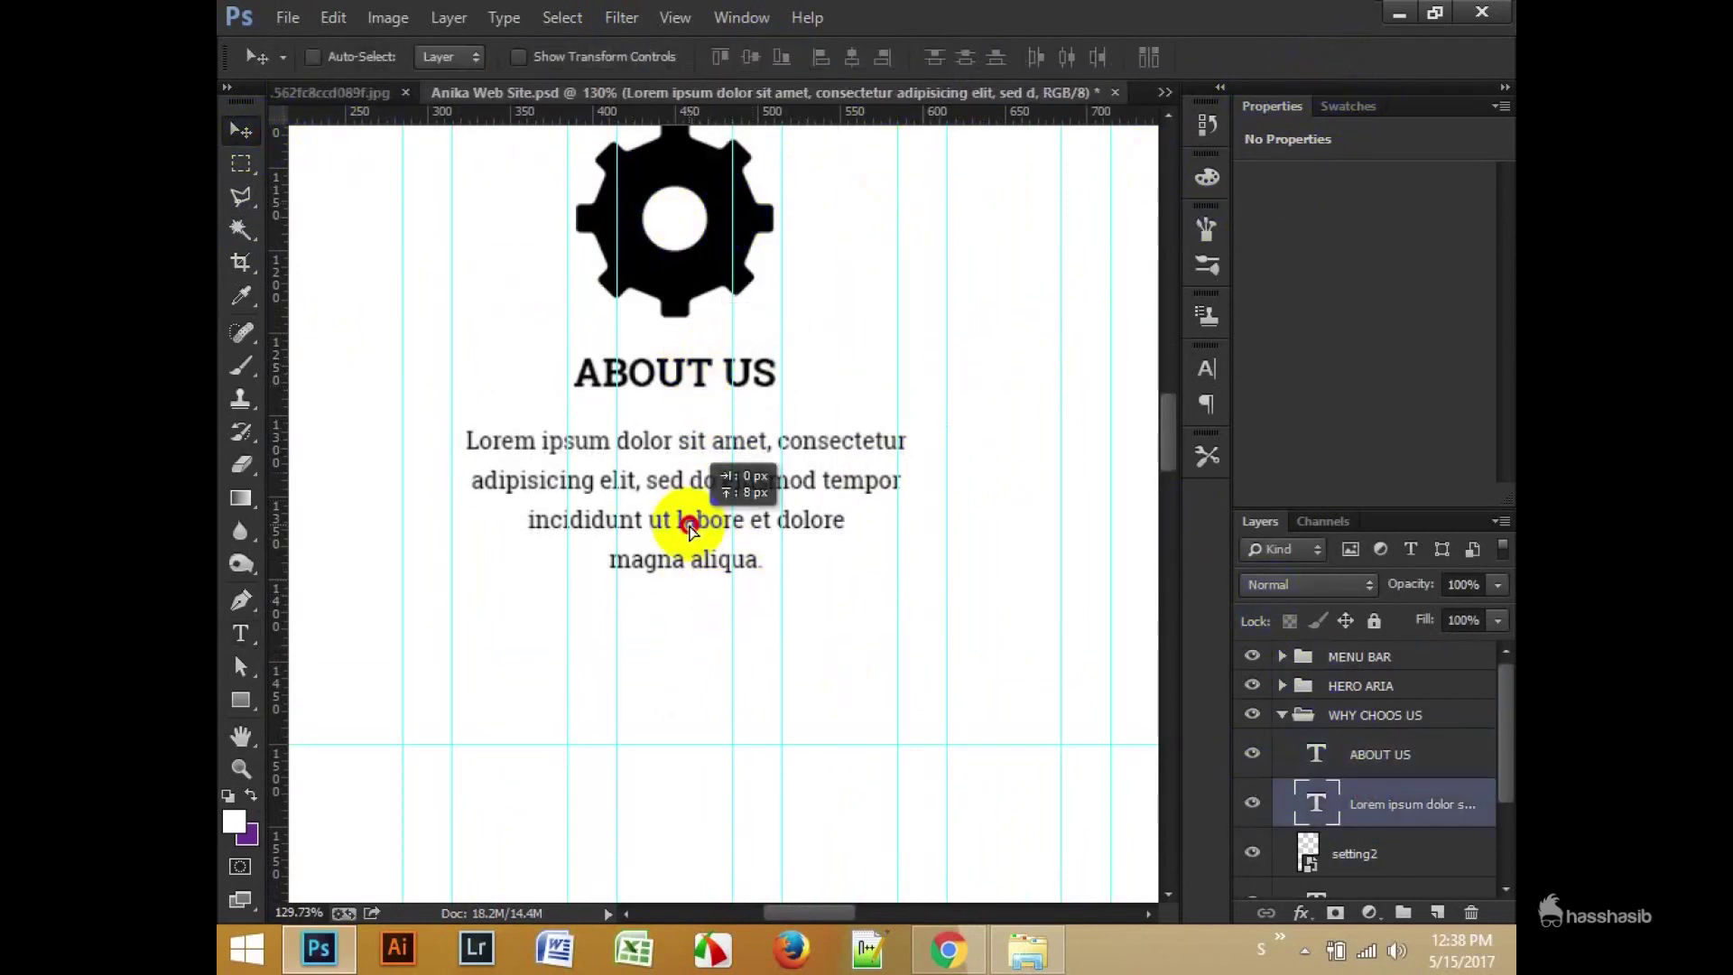
left_click_drag(688, 516, 678, 505)
double_click(897, 595)
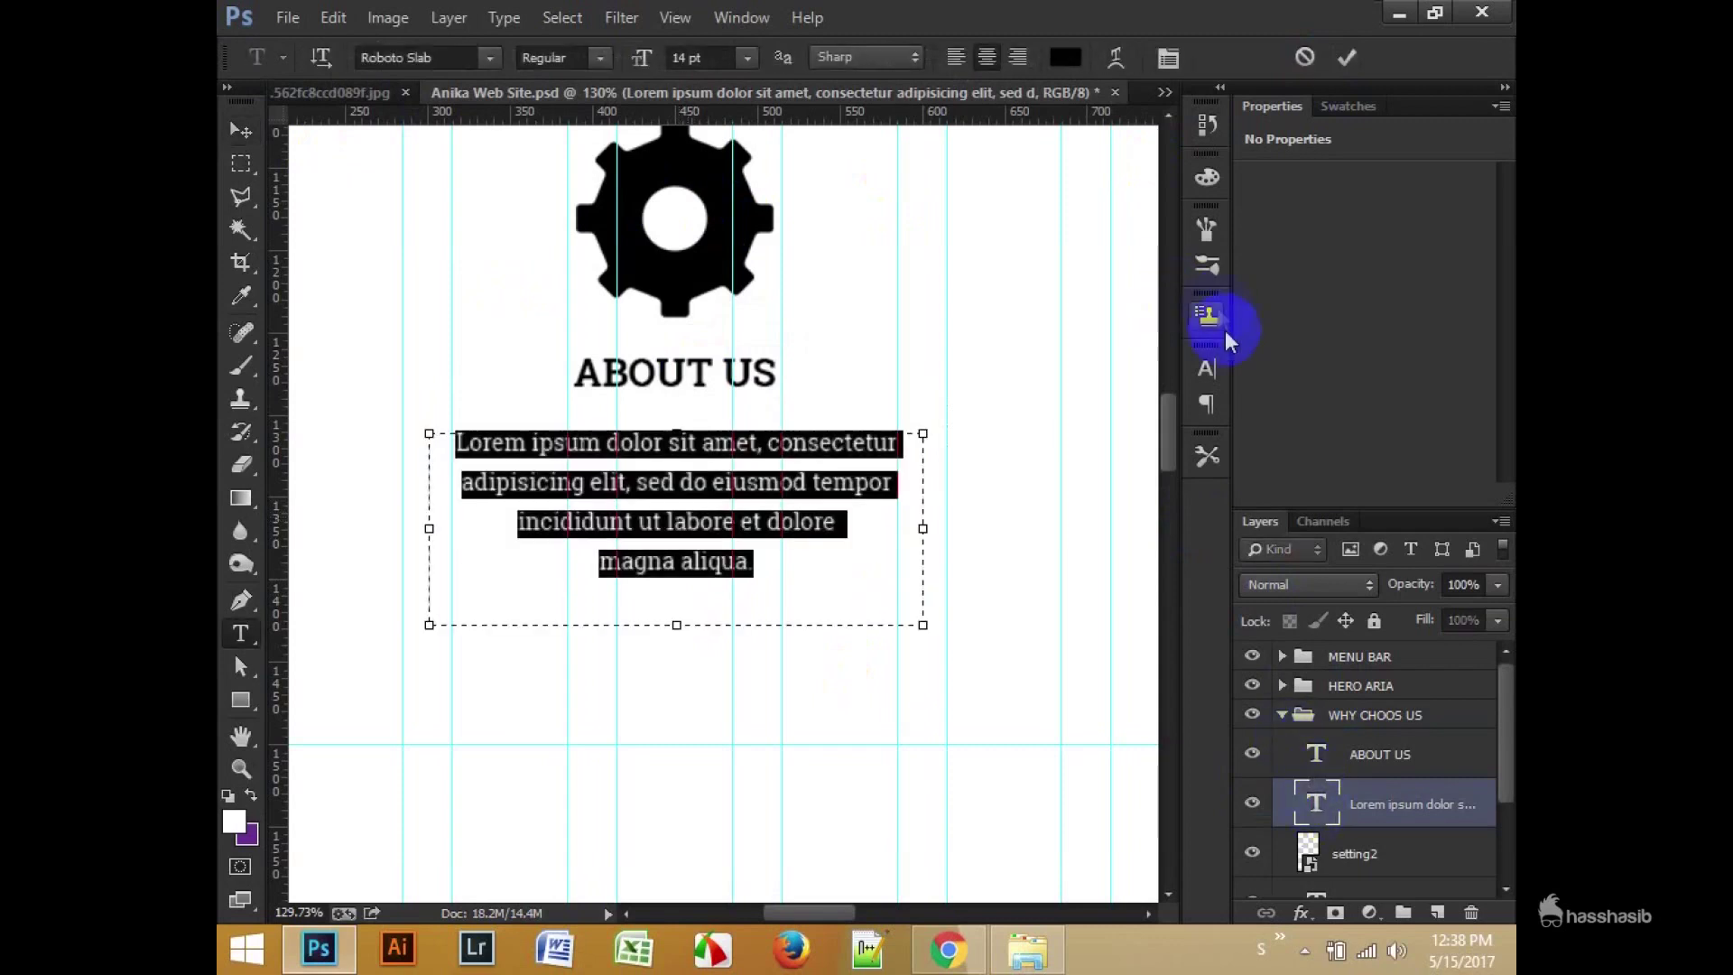
left_click(1206, 368)
left_click(1156, 419)
left_click(1156, 686)
left_click(1304, 57)
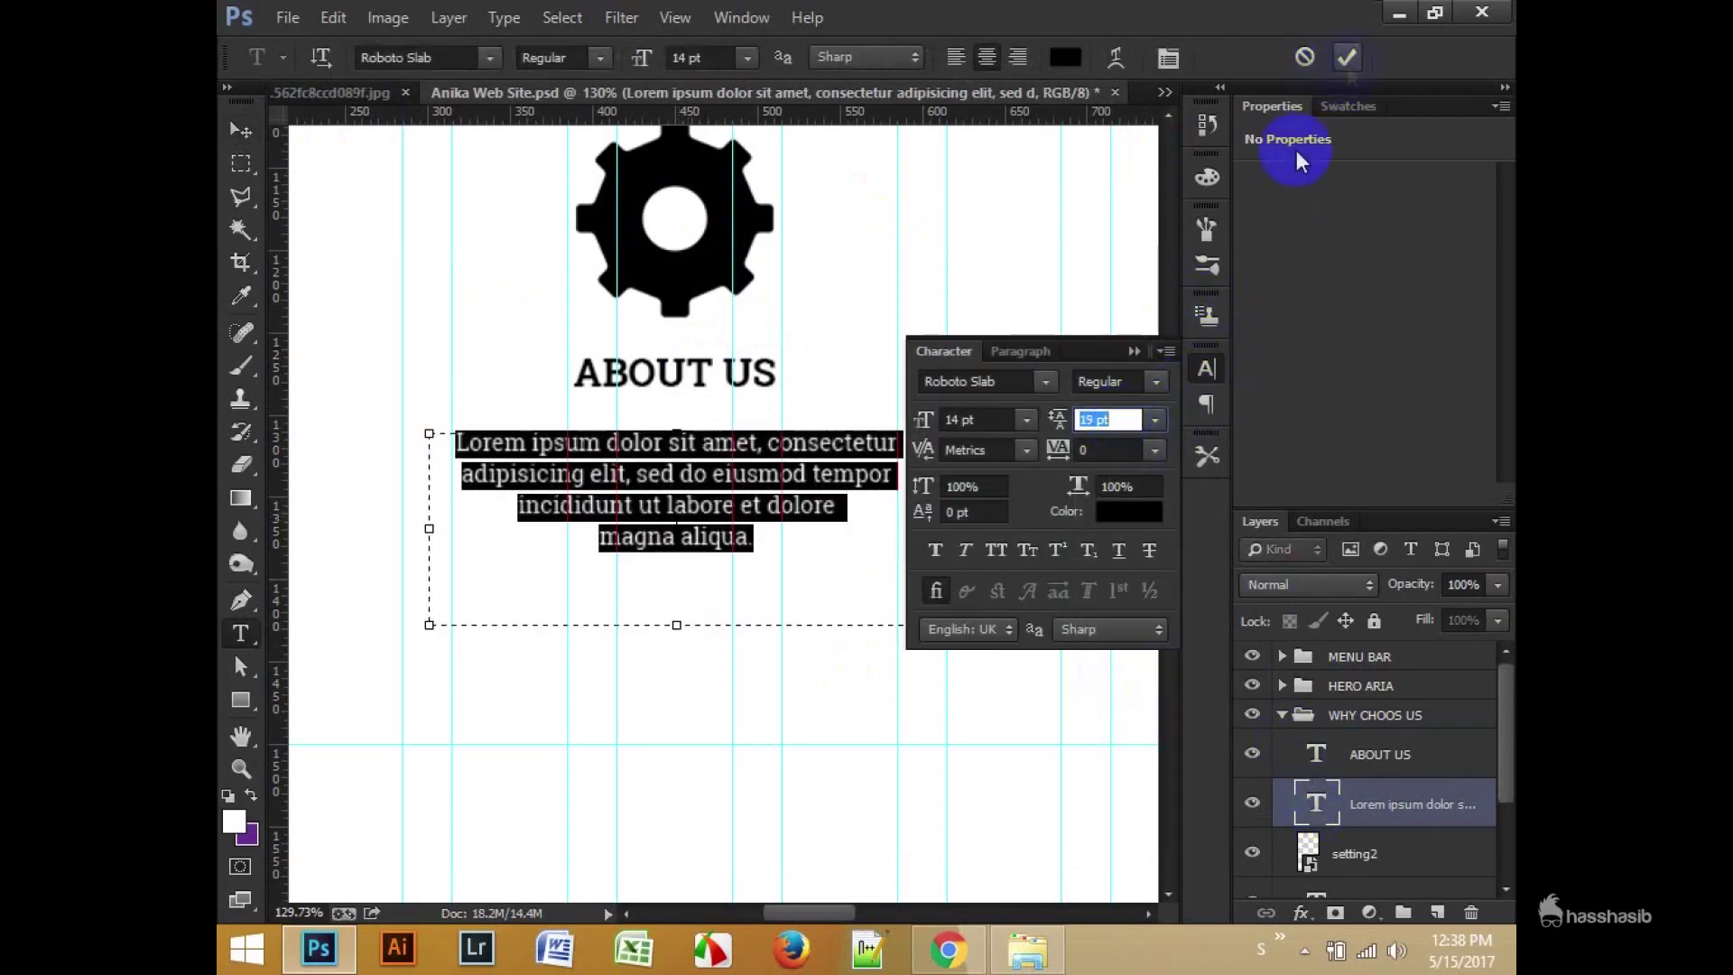
Step: Draw a rectangle below the paragraph
key("v")
scroll(799, 447, "down", 2)
scroll(799, 447, "down", 1)
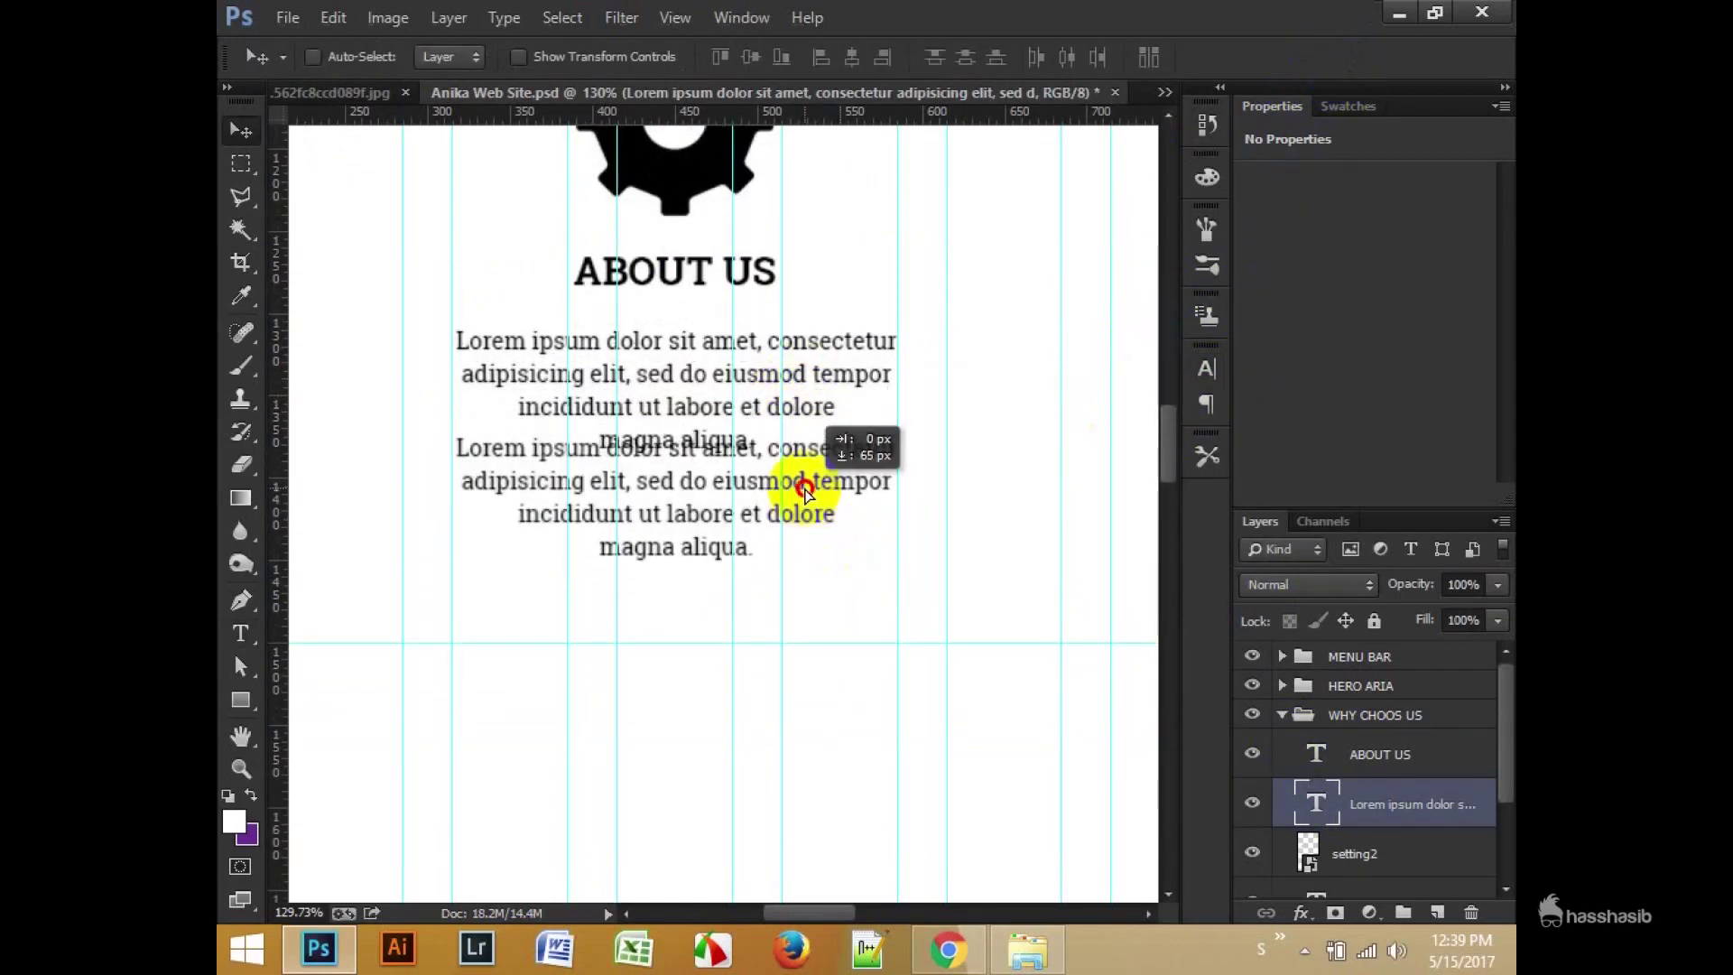
left_click(240, 699)
mouse_move(617, 527)
left_mouse_down()
mouse_move(782, 587)
mouse_move(735, 532)
left_mouse_up()
Step: Make the new rectangle a no-fill shape with a purple outline
key("v")
key("u")
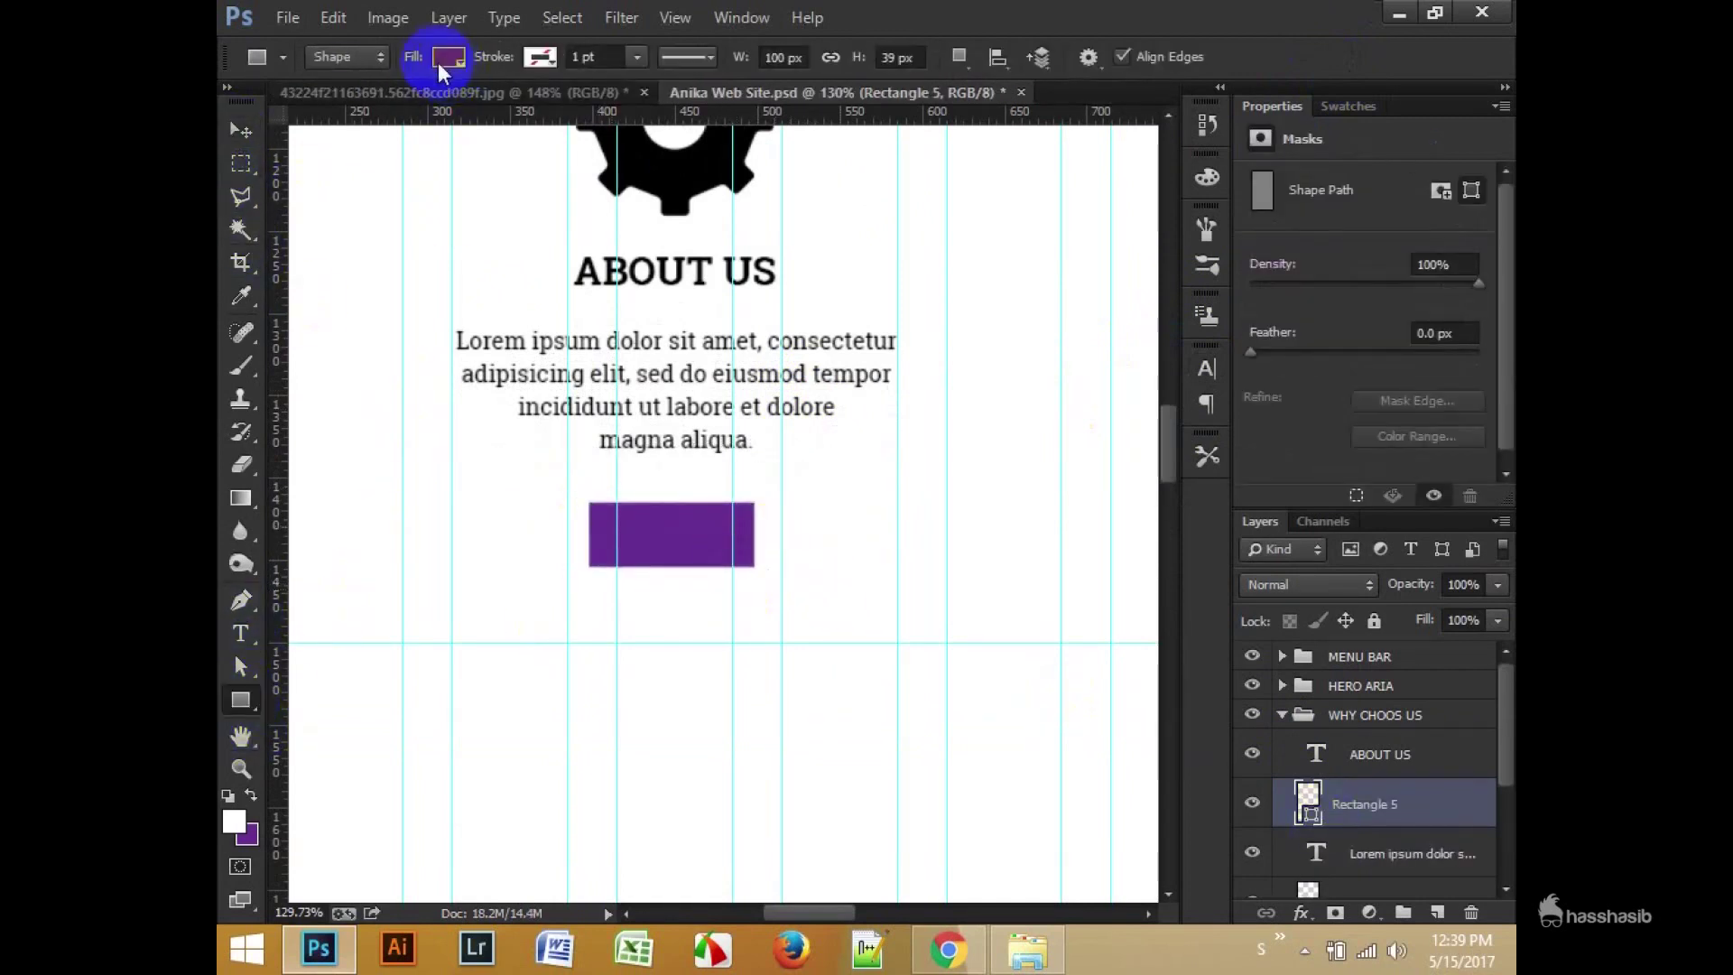
left_click(448, 57)
left_click(540, 57)
left_click(240, 695)
Step: Add MORE text at 18 pt inside the purple rectangle
key("t")
left_click(648, 641)
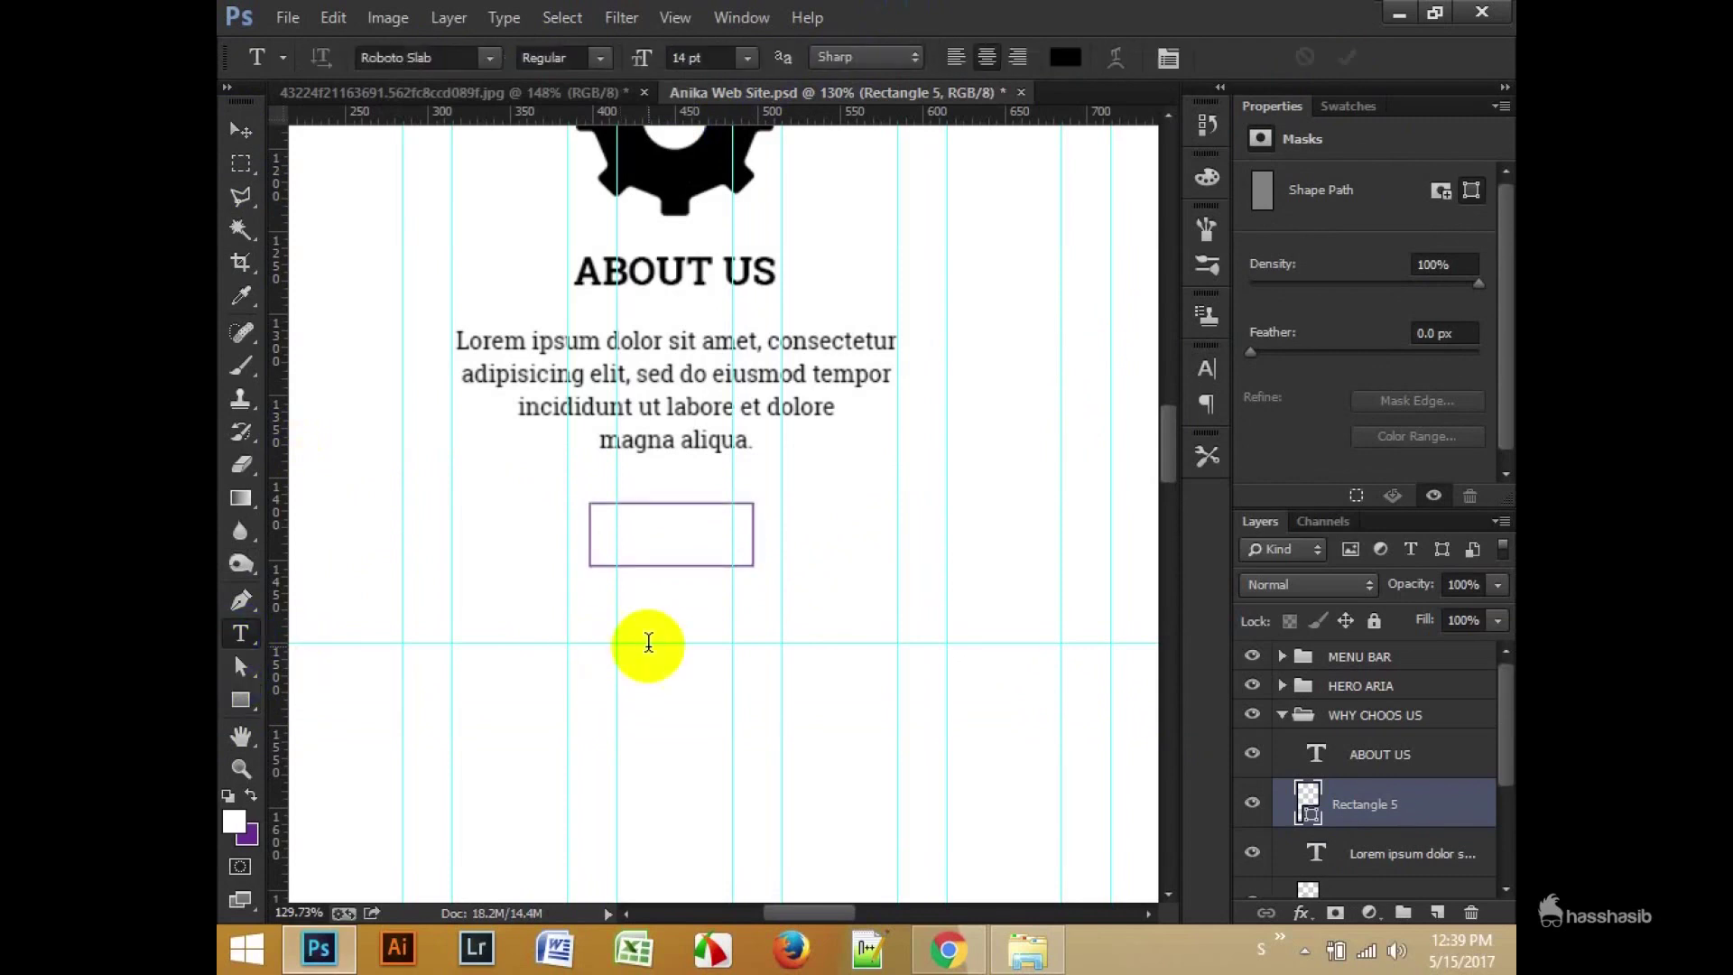
type("MO")
left_click_drag(706, 632, 713, 531)
key("ctrl+a")
left_click(748, 57)
left_click(740, 347)
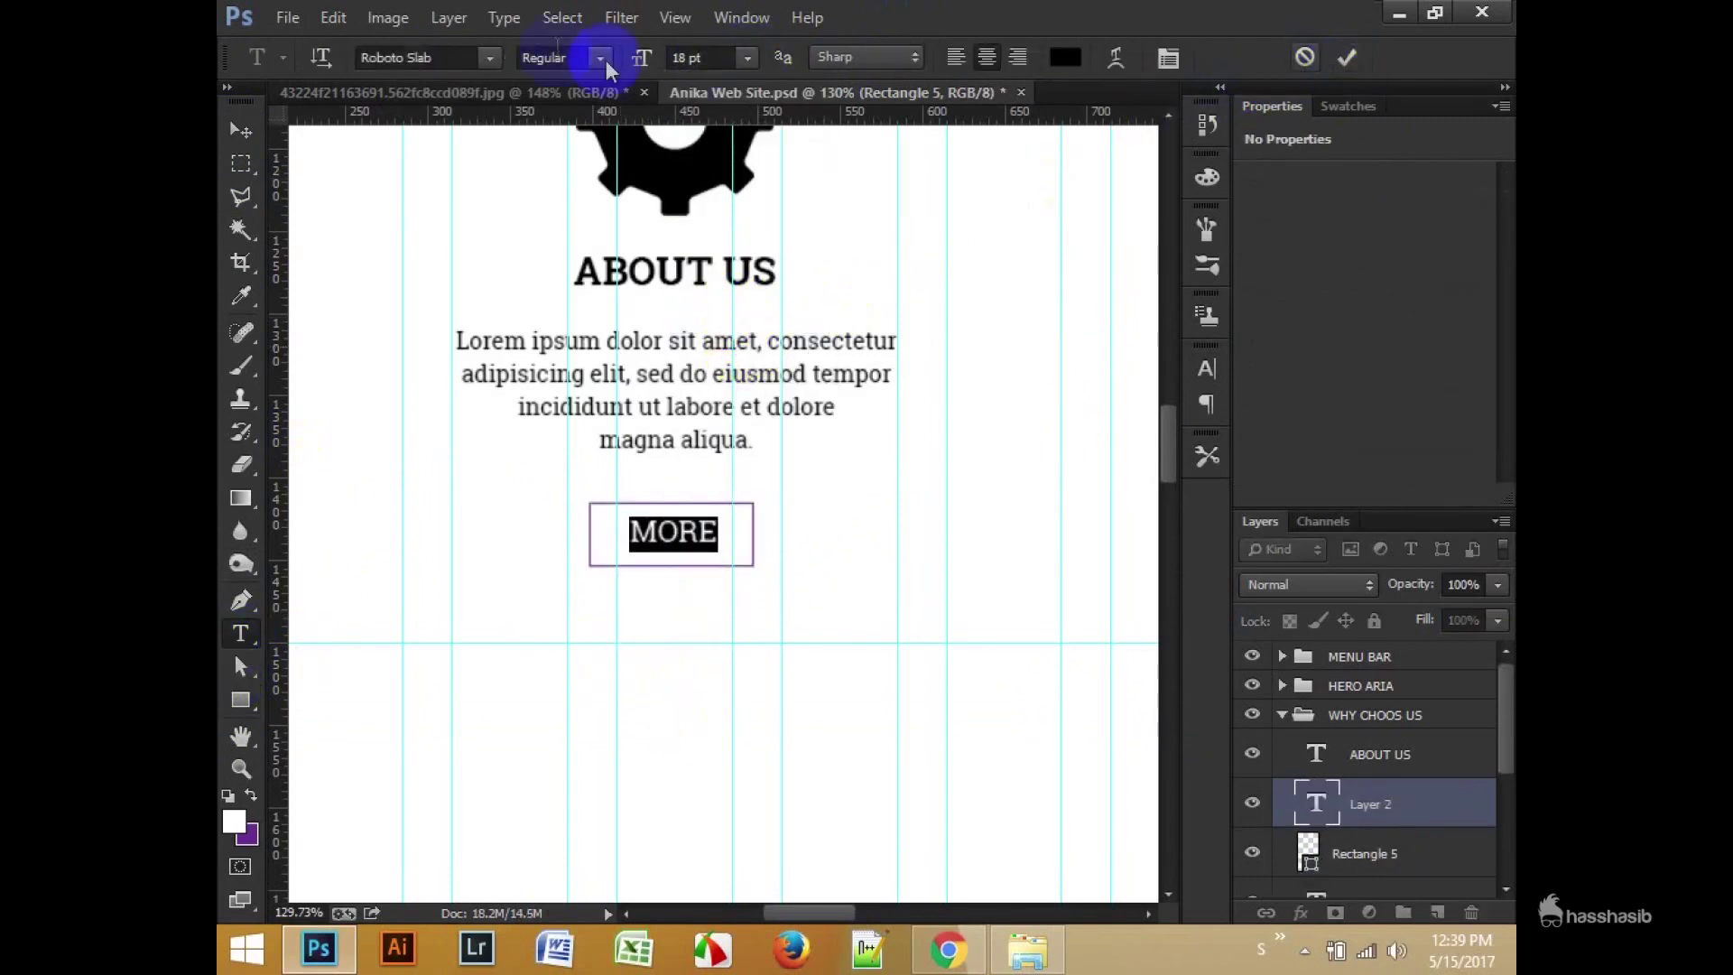
left_click(1347, 57)
Step: Group the MORE text and its rectangle into a group named BUTTON
left_click(1363, 853, "ctrl")
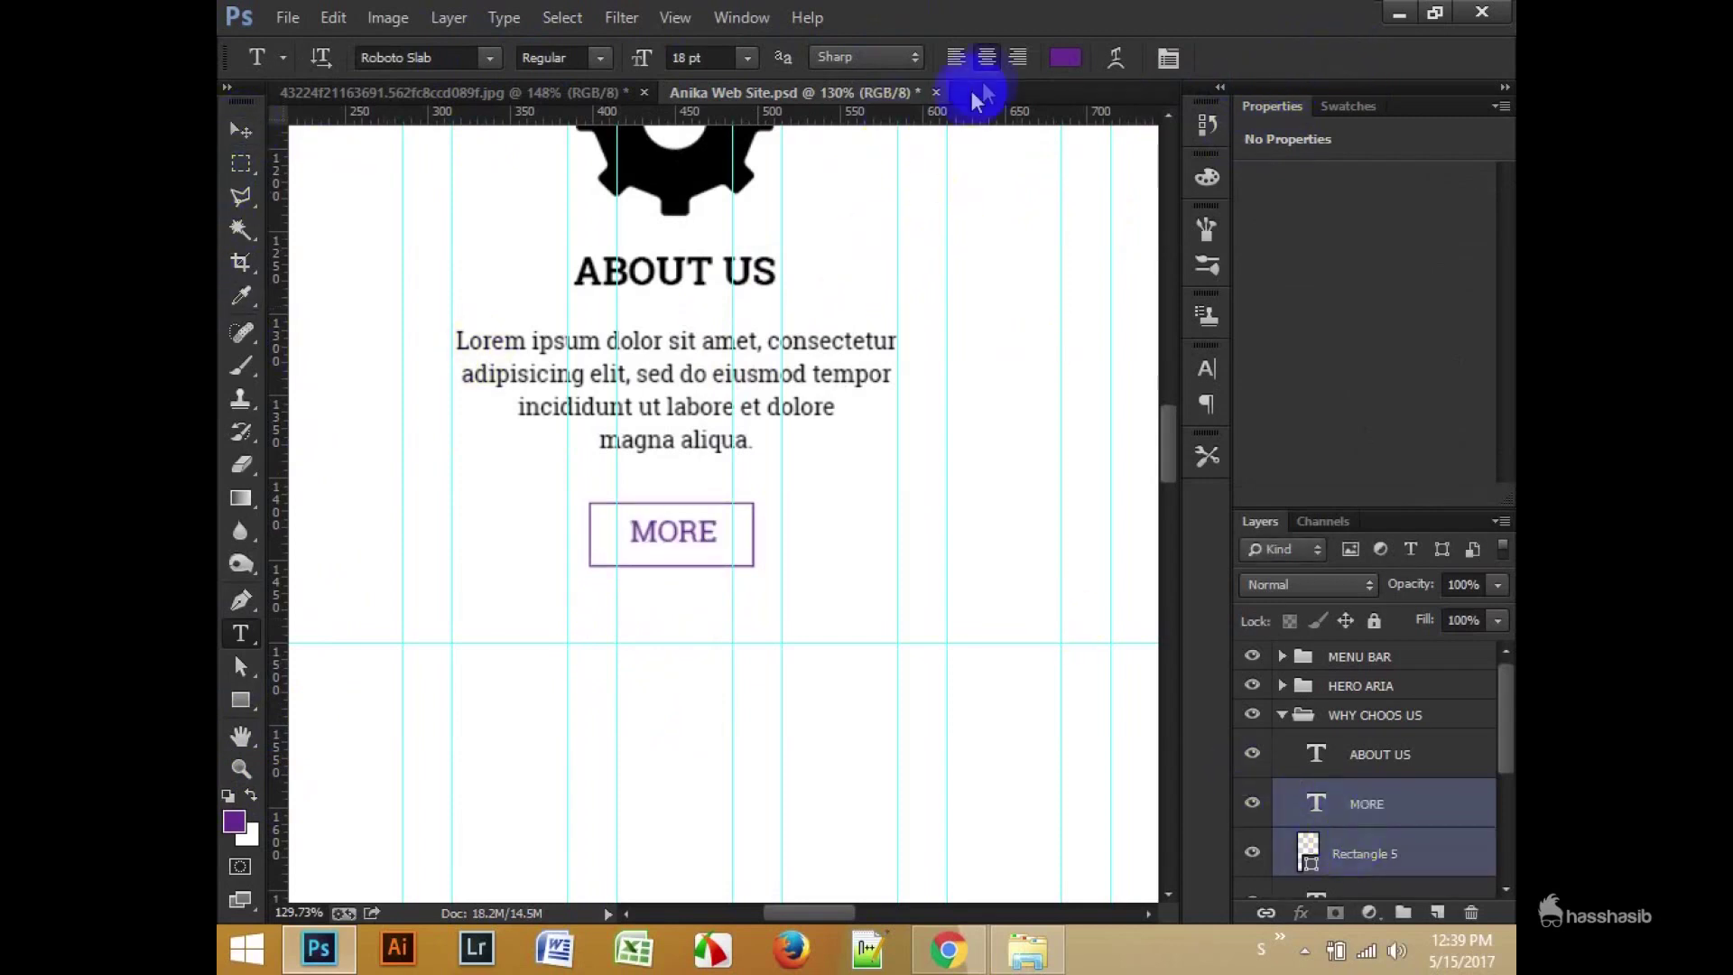
key("v")
key("ctrl+g")
double_click(1359, 792)
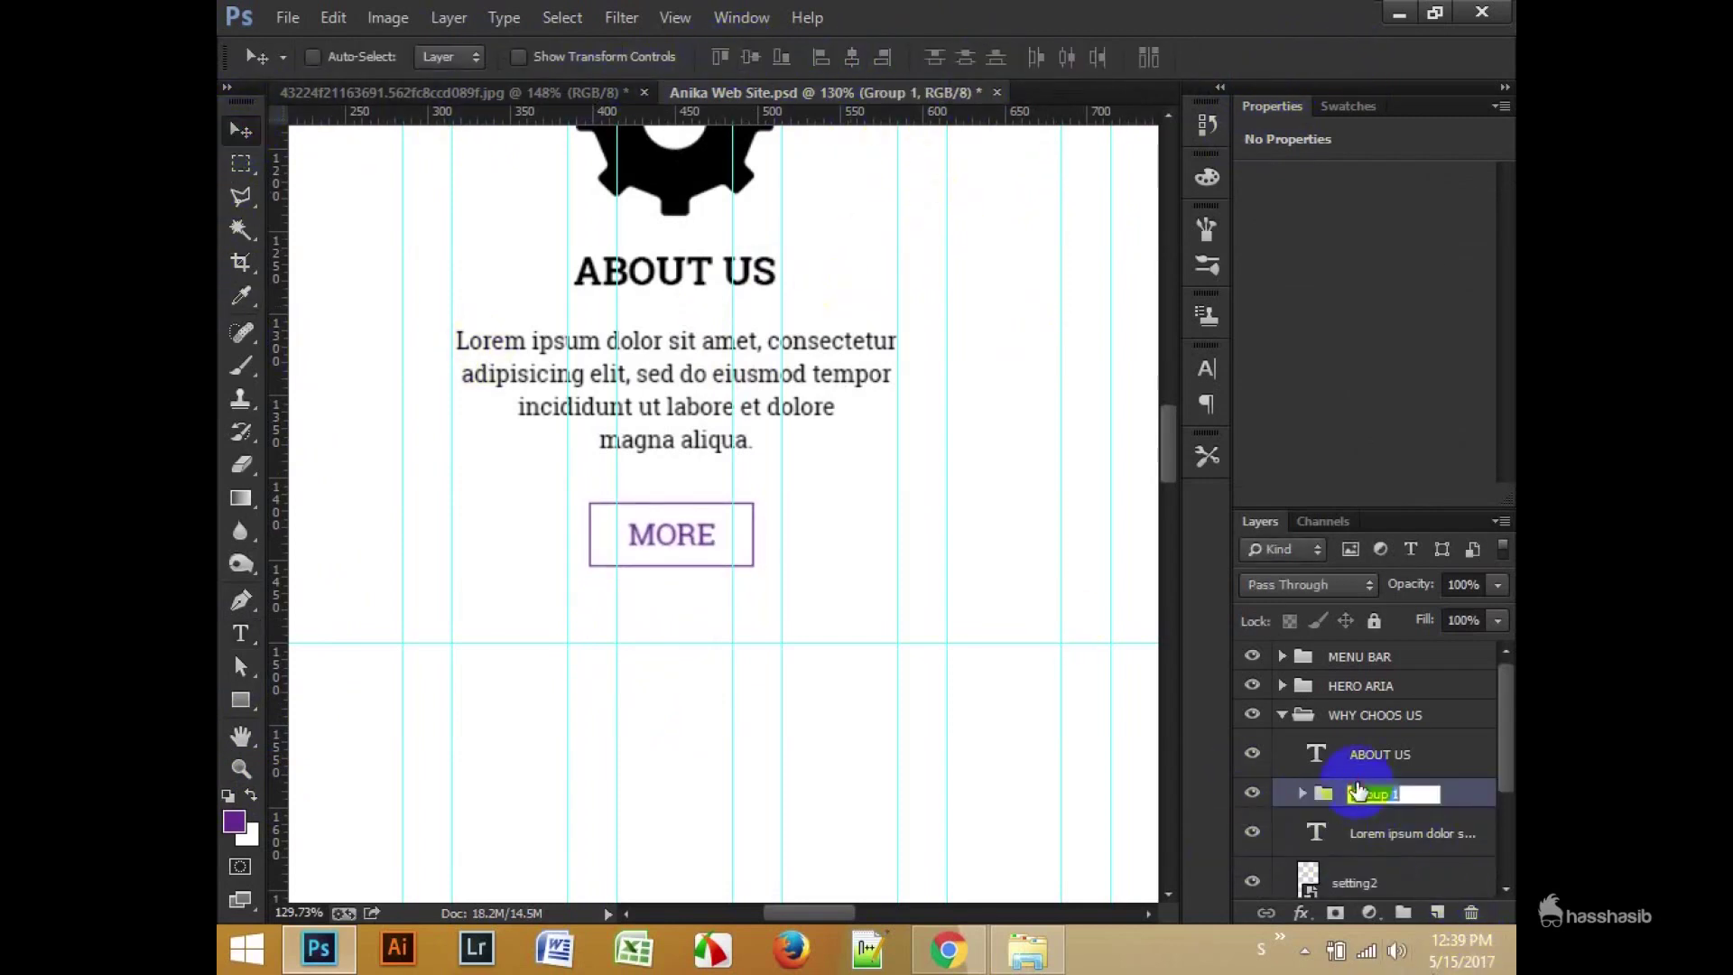
type("BUTTON")
key("Return")
Step: Group the gear icon, ABOUT US heading, paragraph and BUTTON as ABOUT US, then copy it right
scroll(1431, 792, "down", 1)
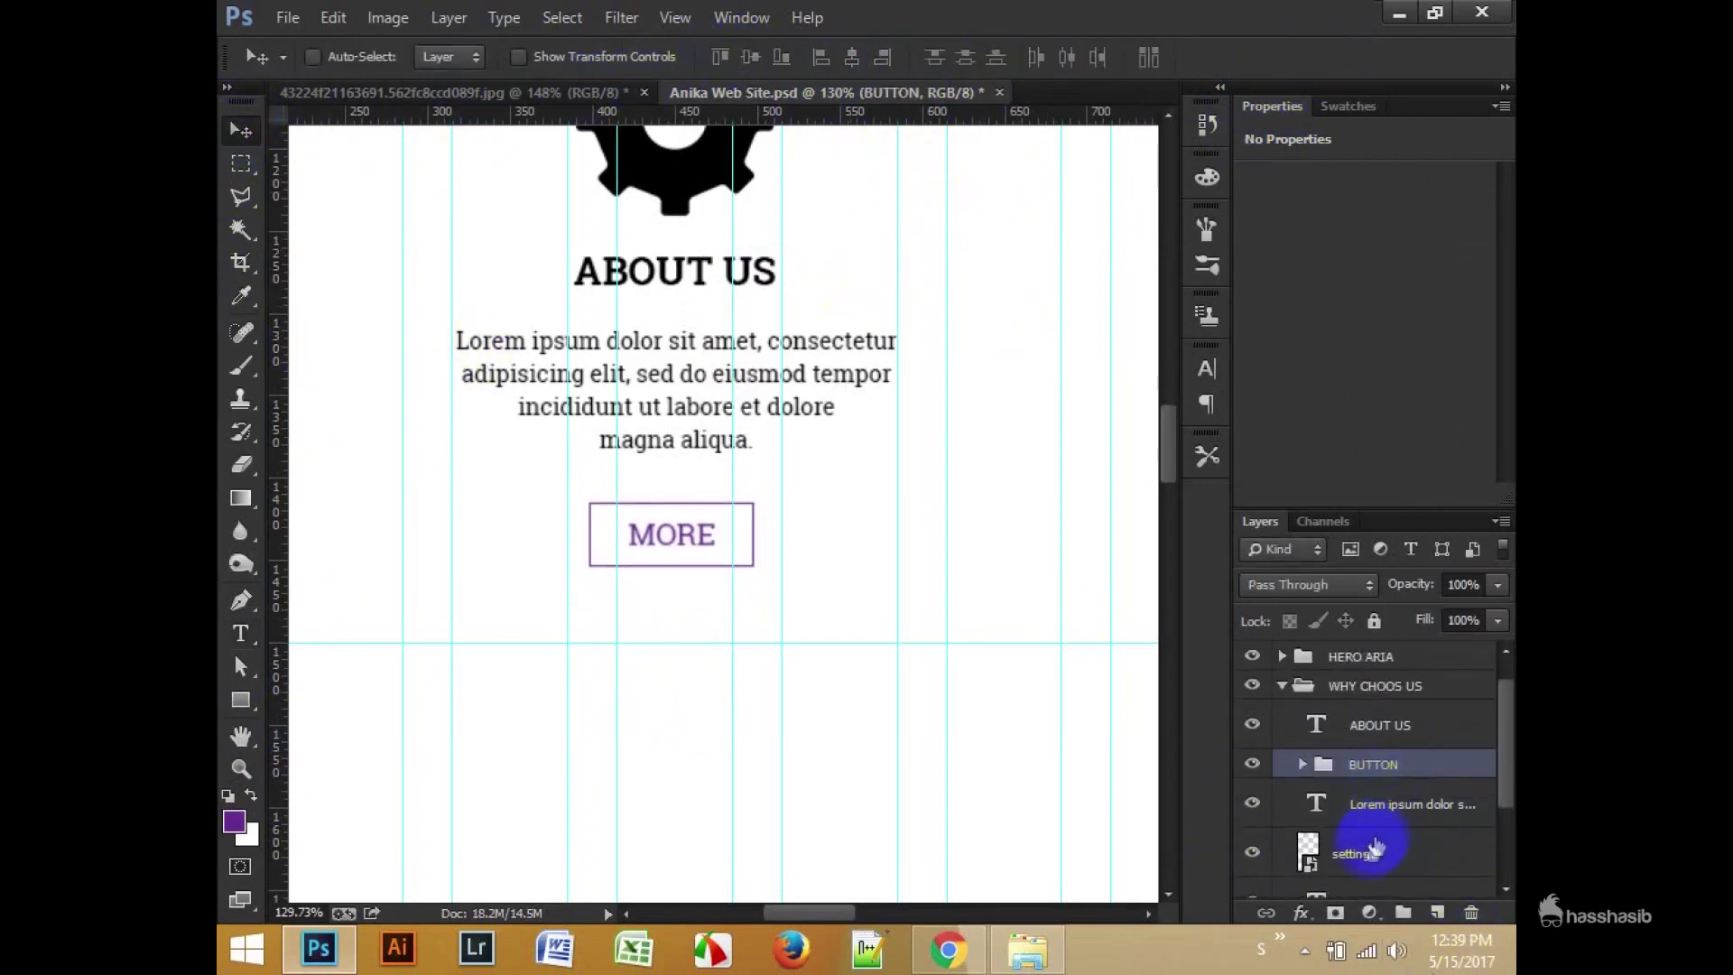
left_click_drag(1345, 852, 1362, 708)
left_click_drag(1390, 854, 1388, 800)
scroll(824, 668, "down", 3)
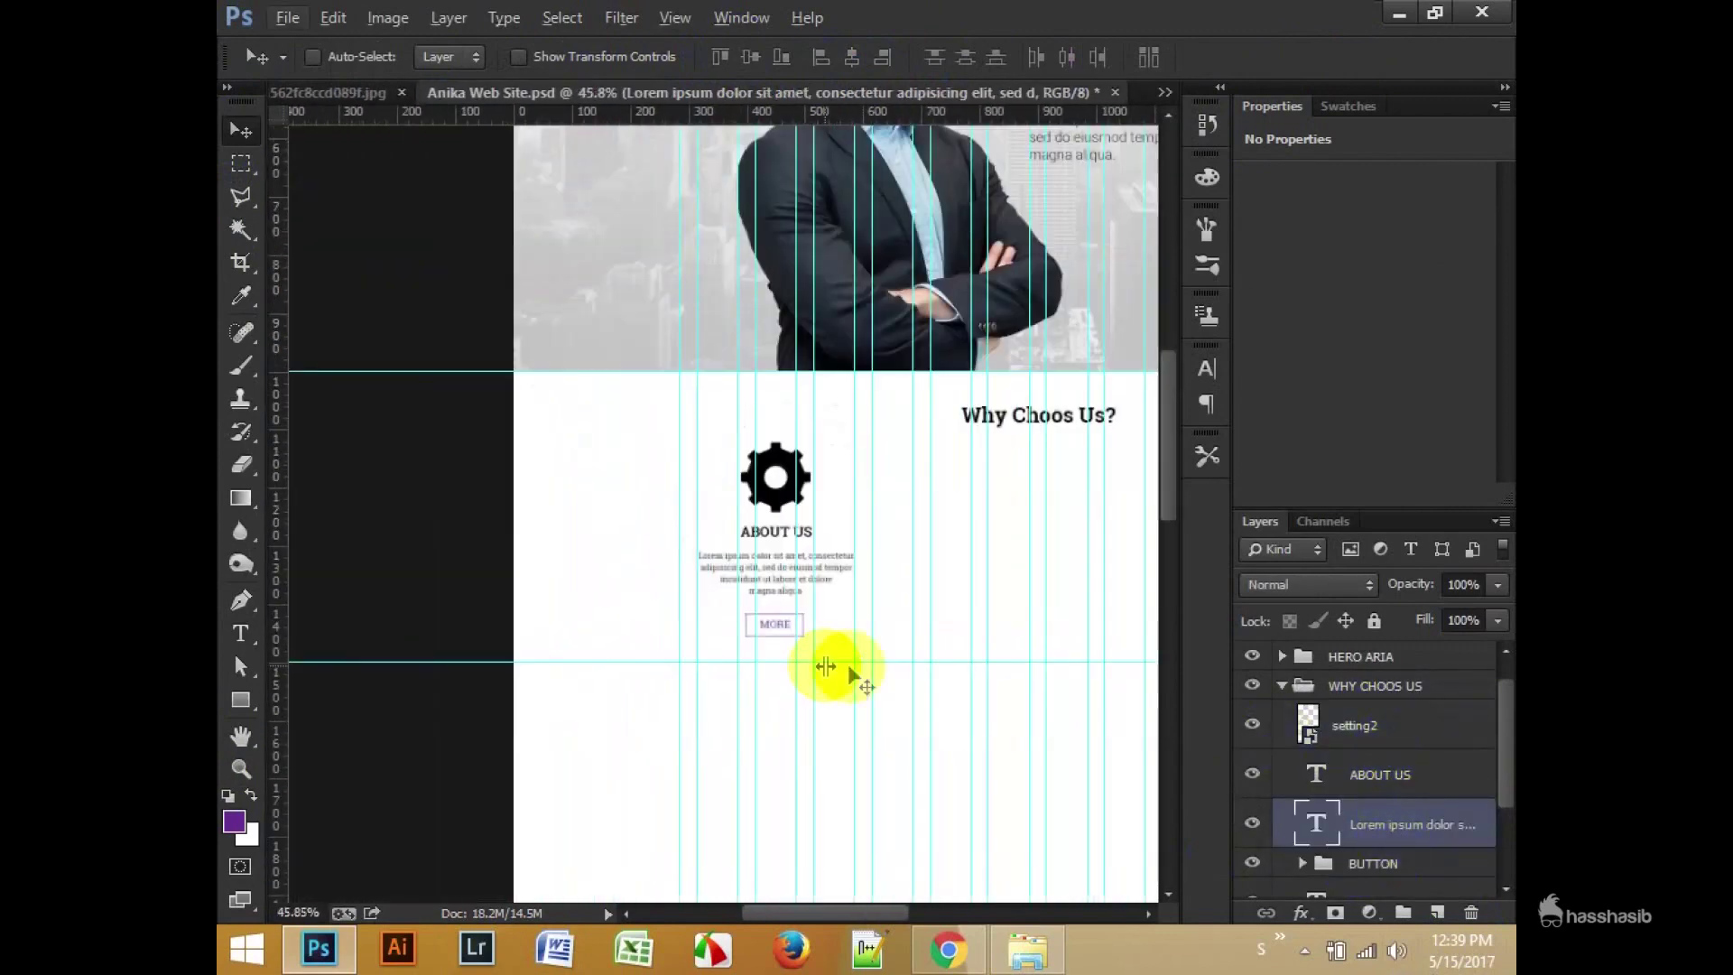
scroll(573, 588, "down", 2)
scroll(603, 593, "up", 1)
left_click(1390, 731)
left_click(1384, 819, "shift")
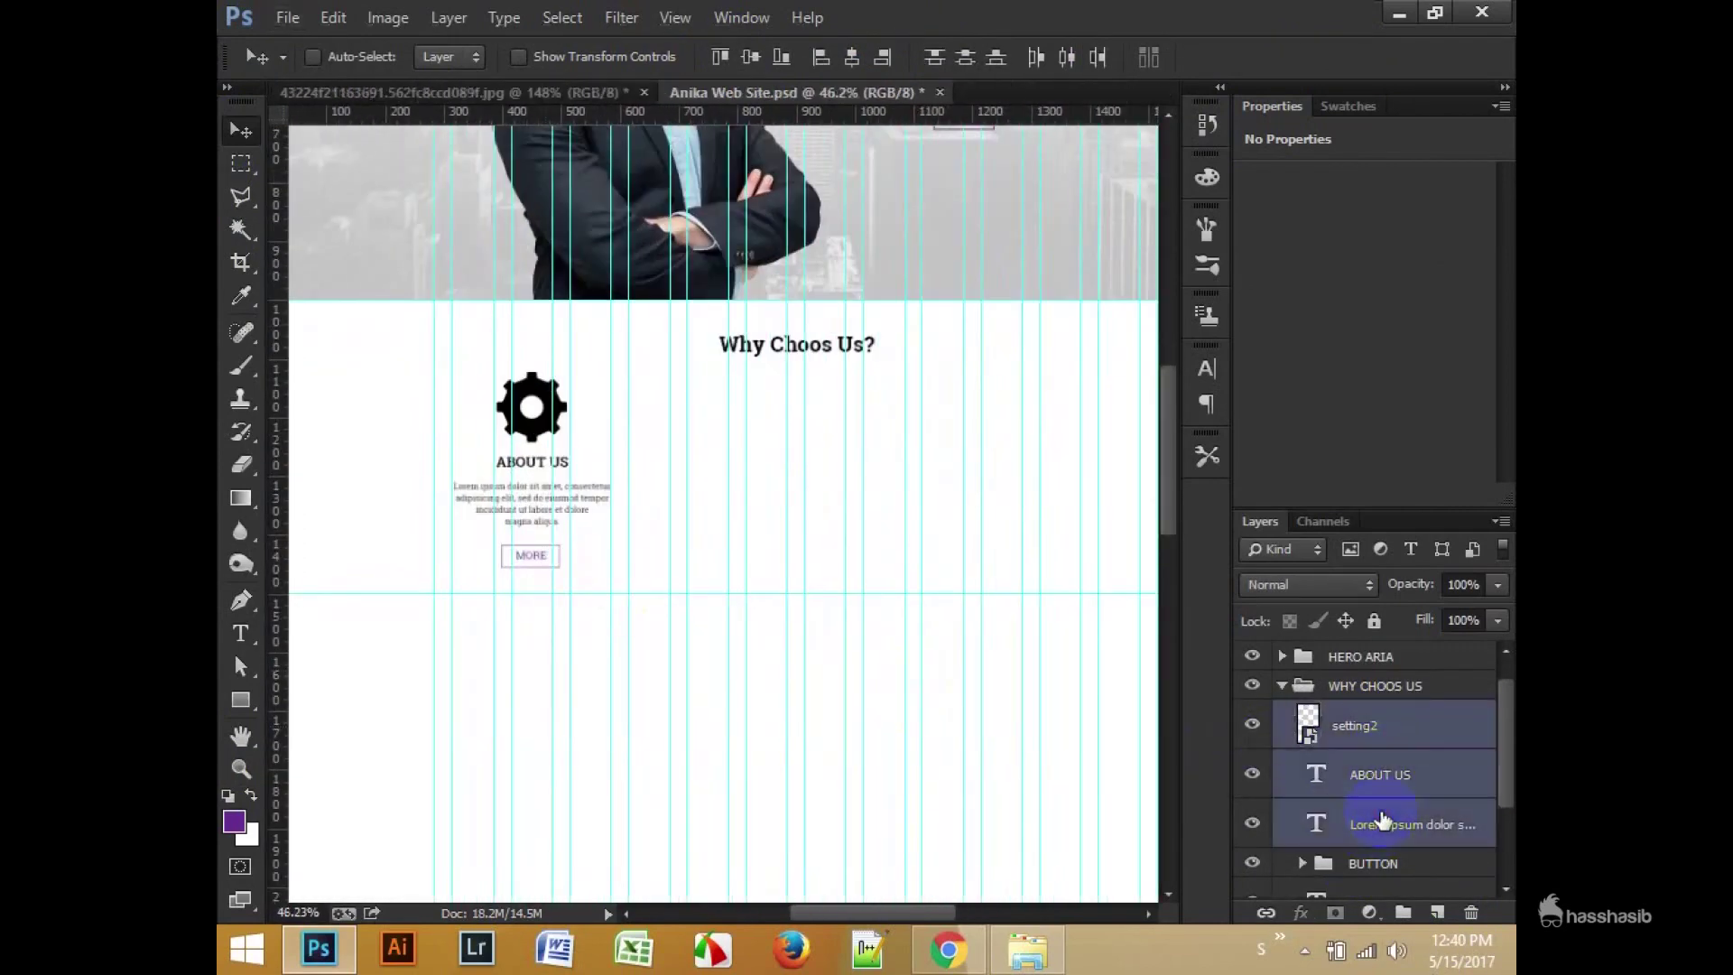
key("ctrl+g")
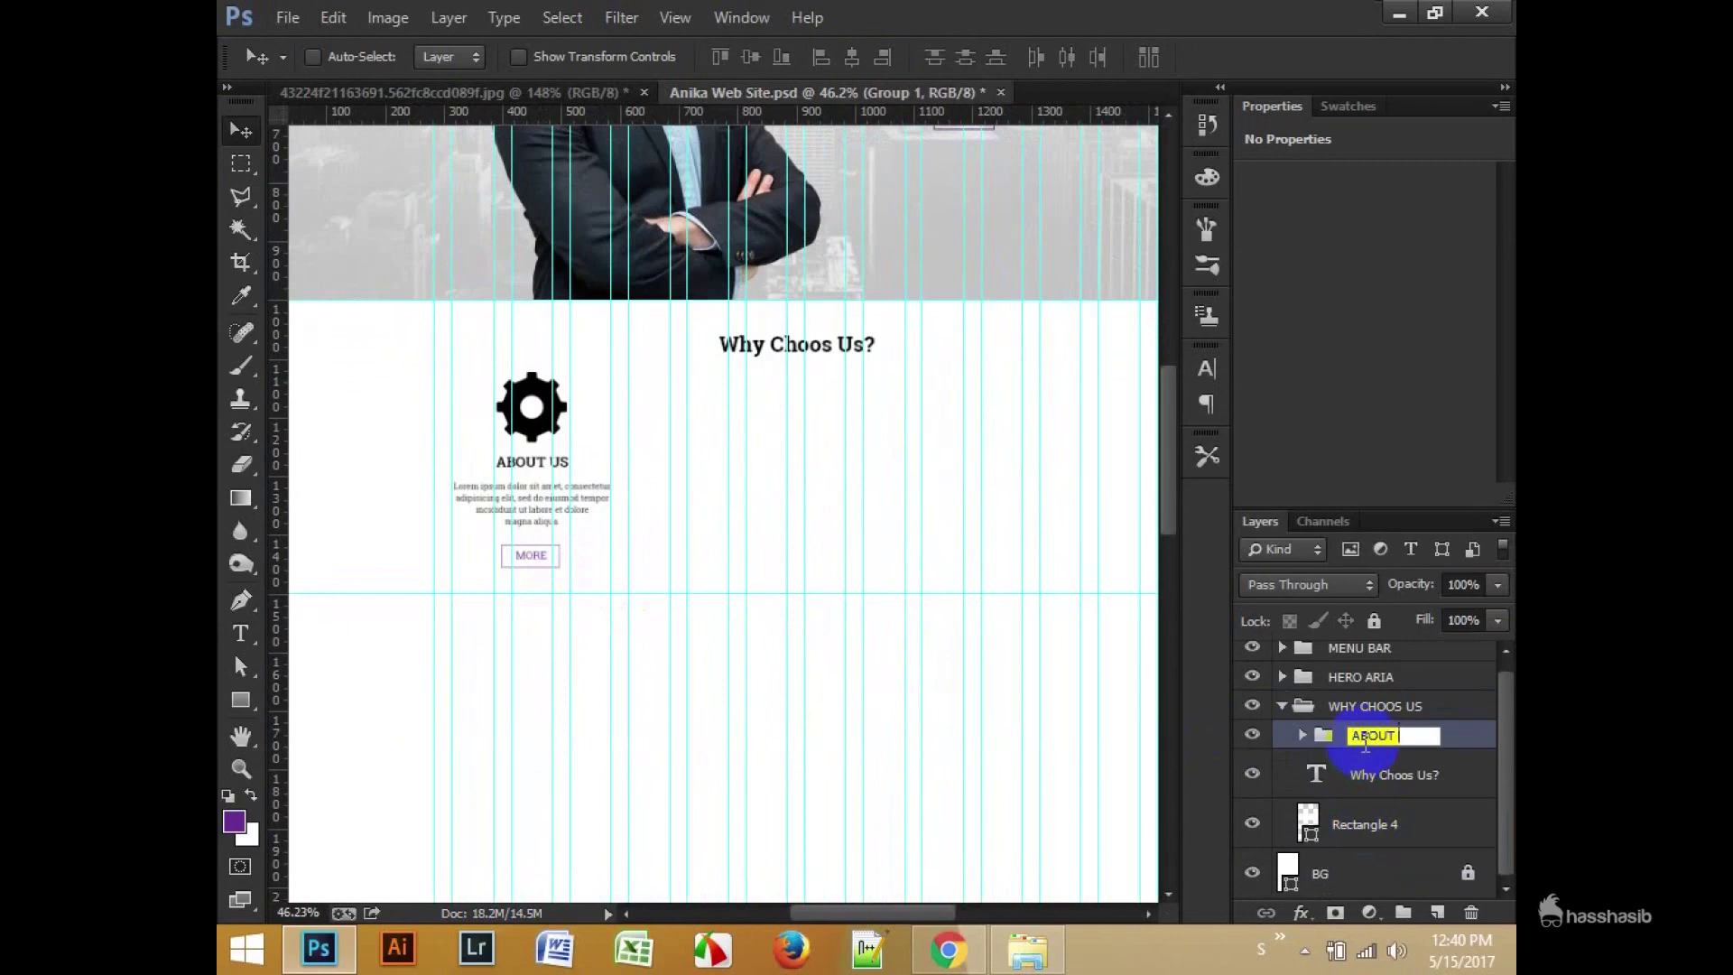
left_click_drag(535, 470, 1004, 544)
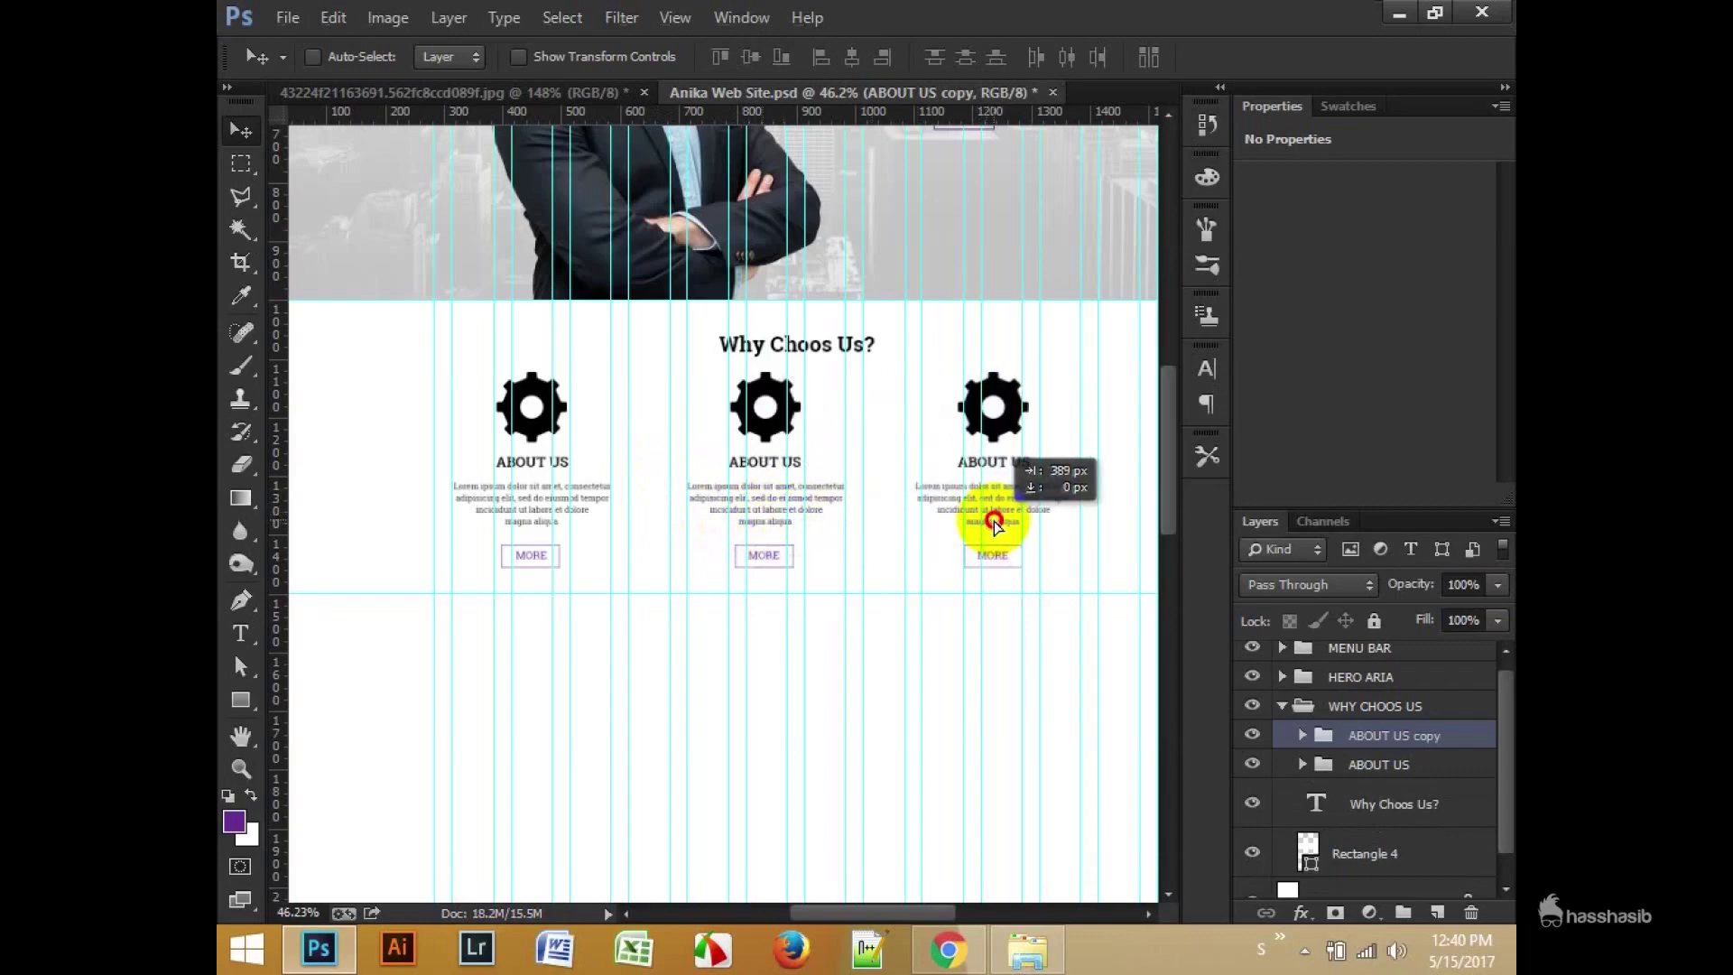
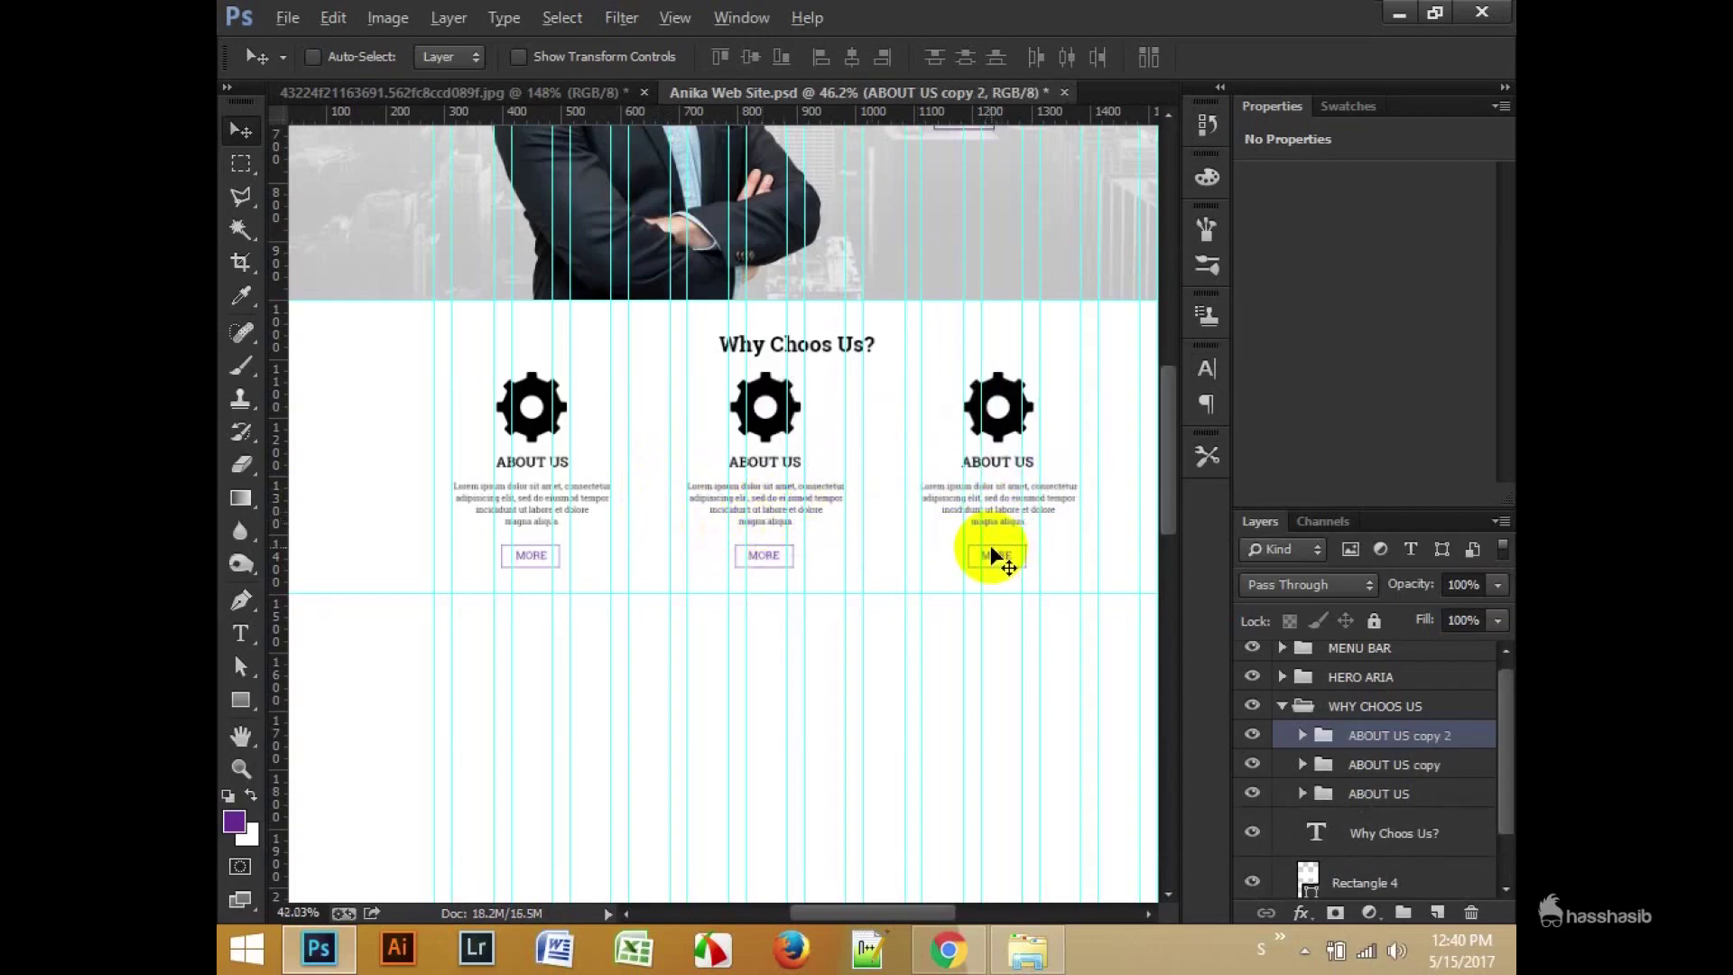
Step: Delete the extra copied feature block groups
scroll(993, 555, "down", 2)
scroll(934, 545, "up", 3)
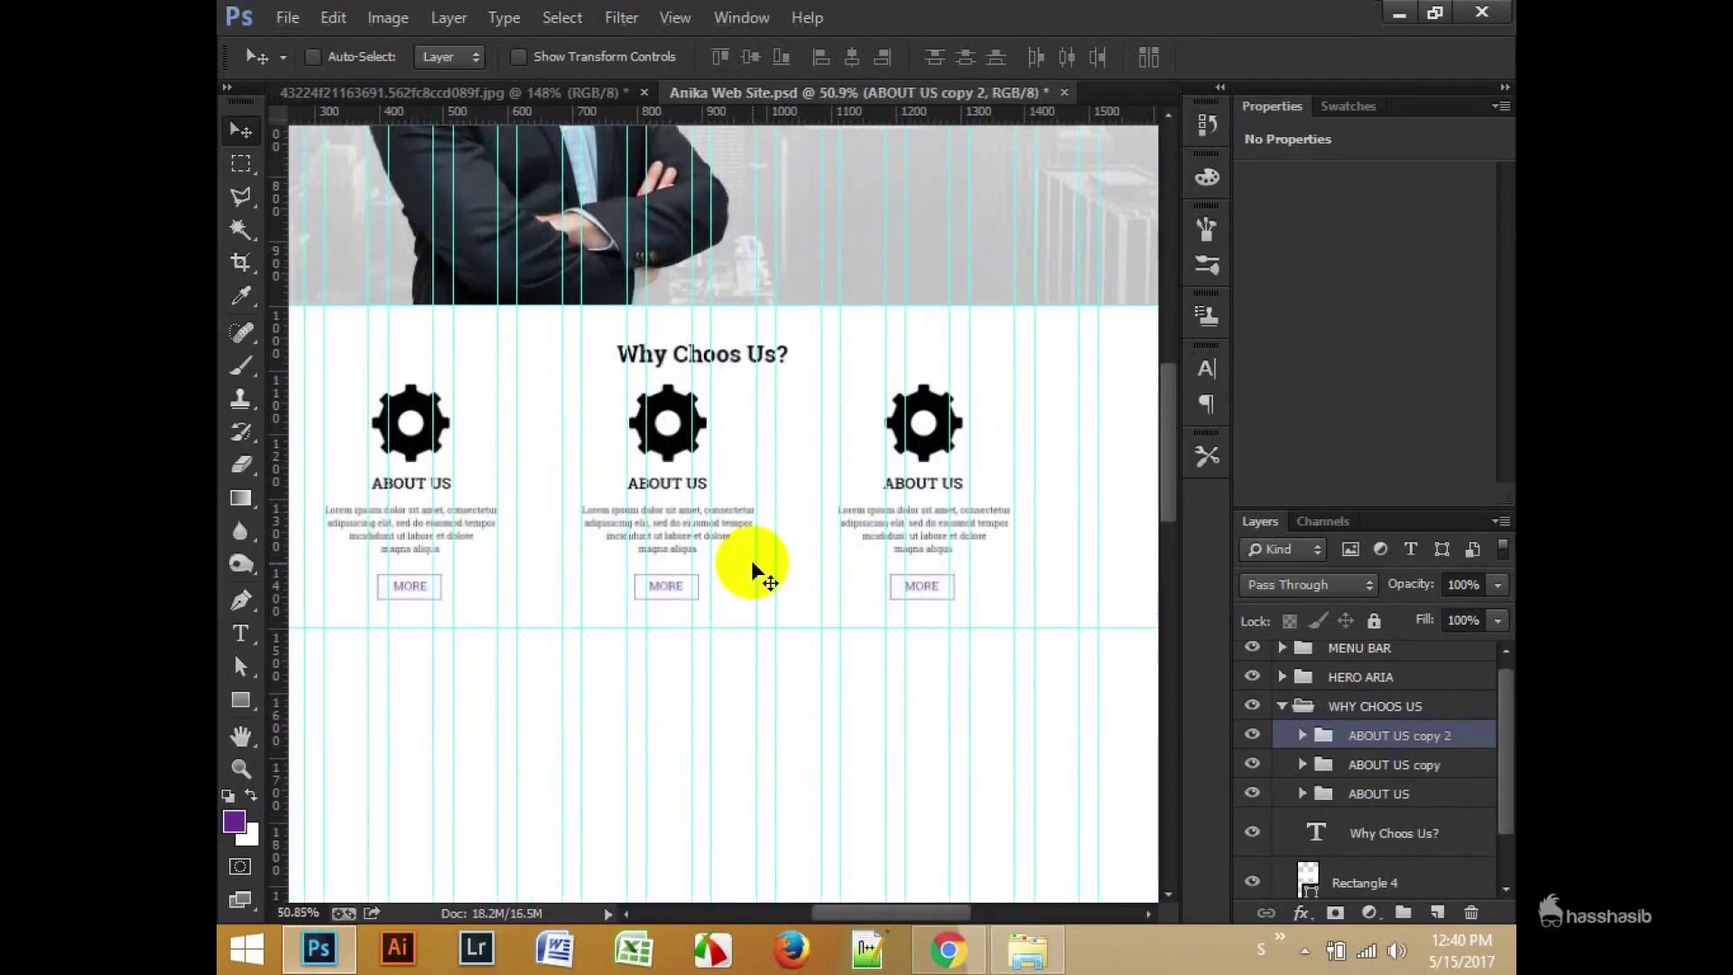
key("Delete")
key("Delete")
key("ctrl+z")
key("Delete")
Step: Widen the ABOUT US Lorem ipsum paragraph text box on both sides
left_click(1303, 744)
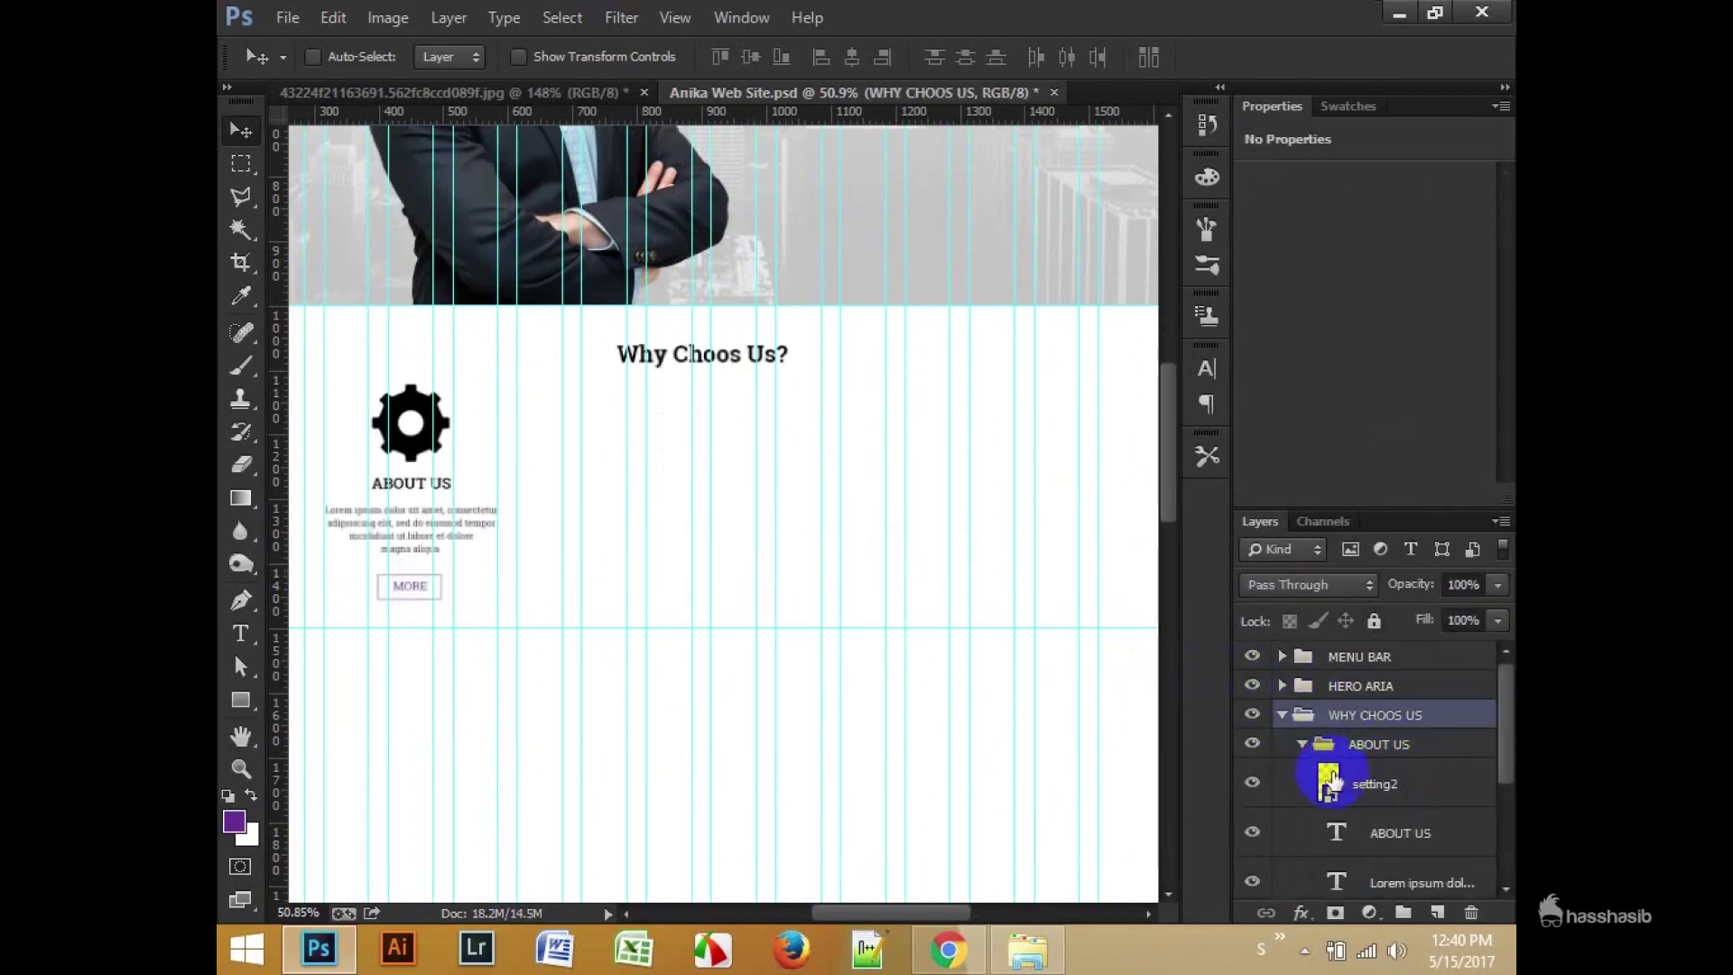
scroll(1316, 761, "down", 1)
double_click(1336, 822)
left_click_drag(523, 584, 518, 582)
left_click_drag(315, 582, 304, 582)
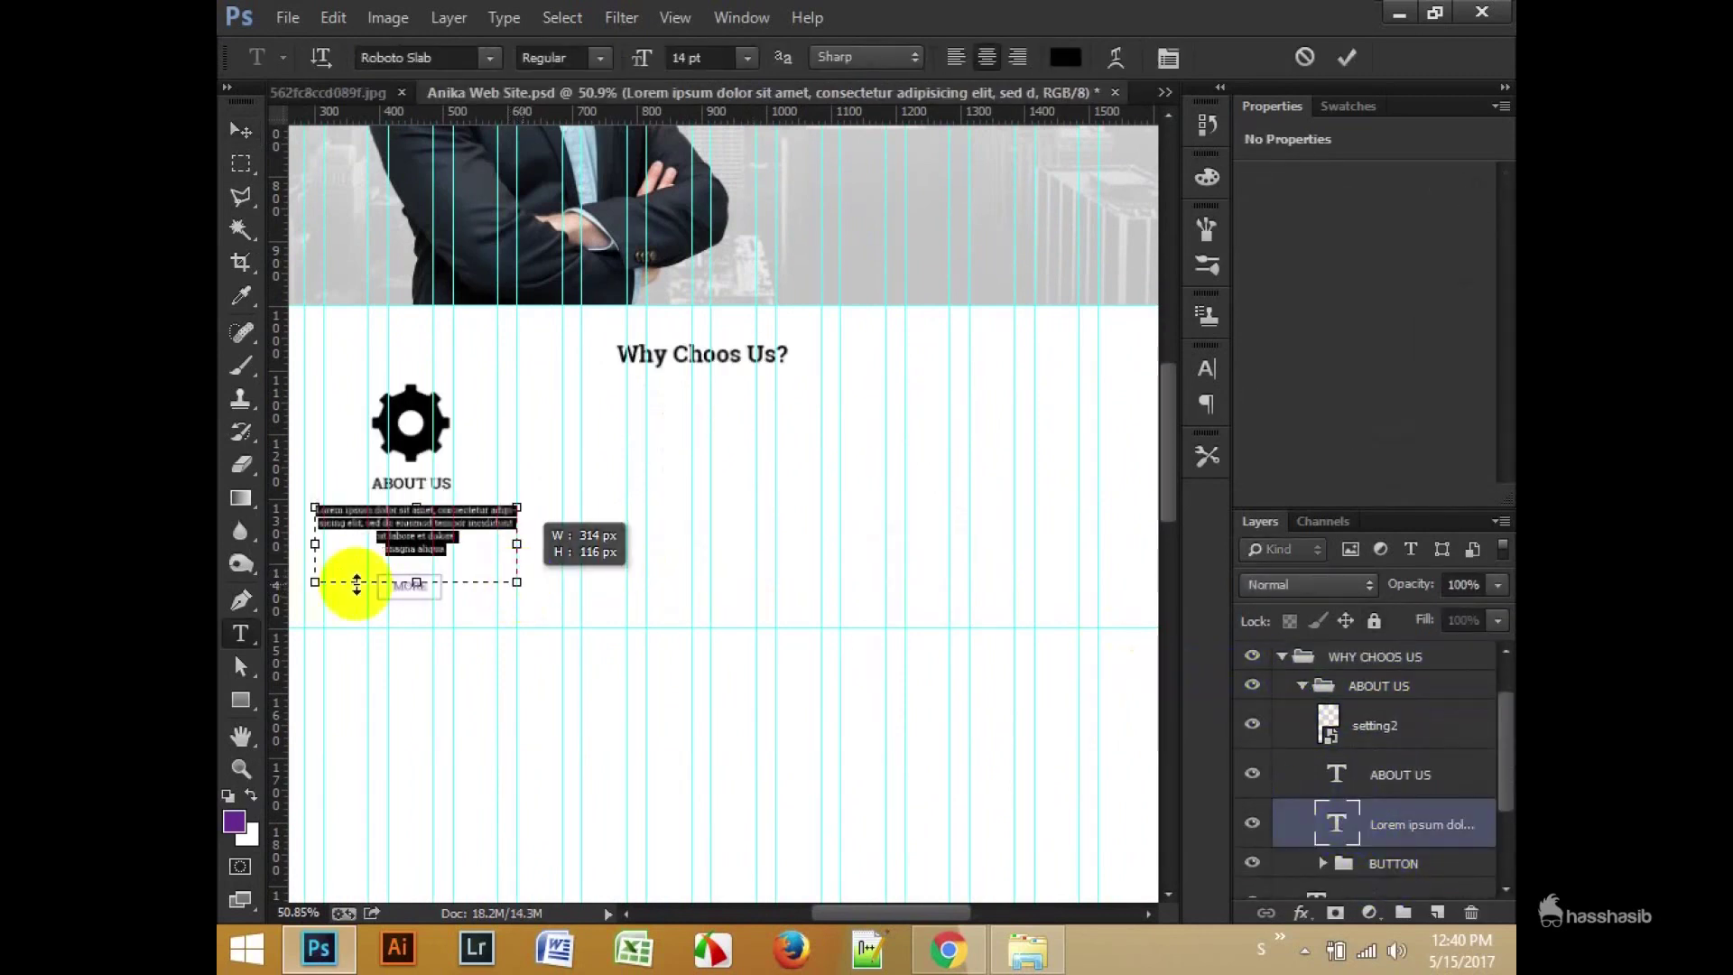
left_click(489, 571)
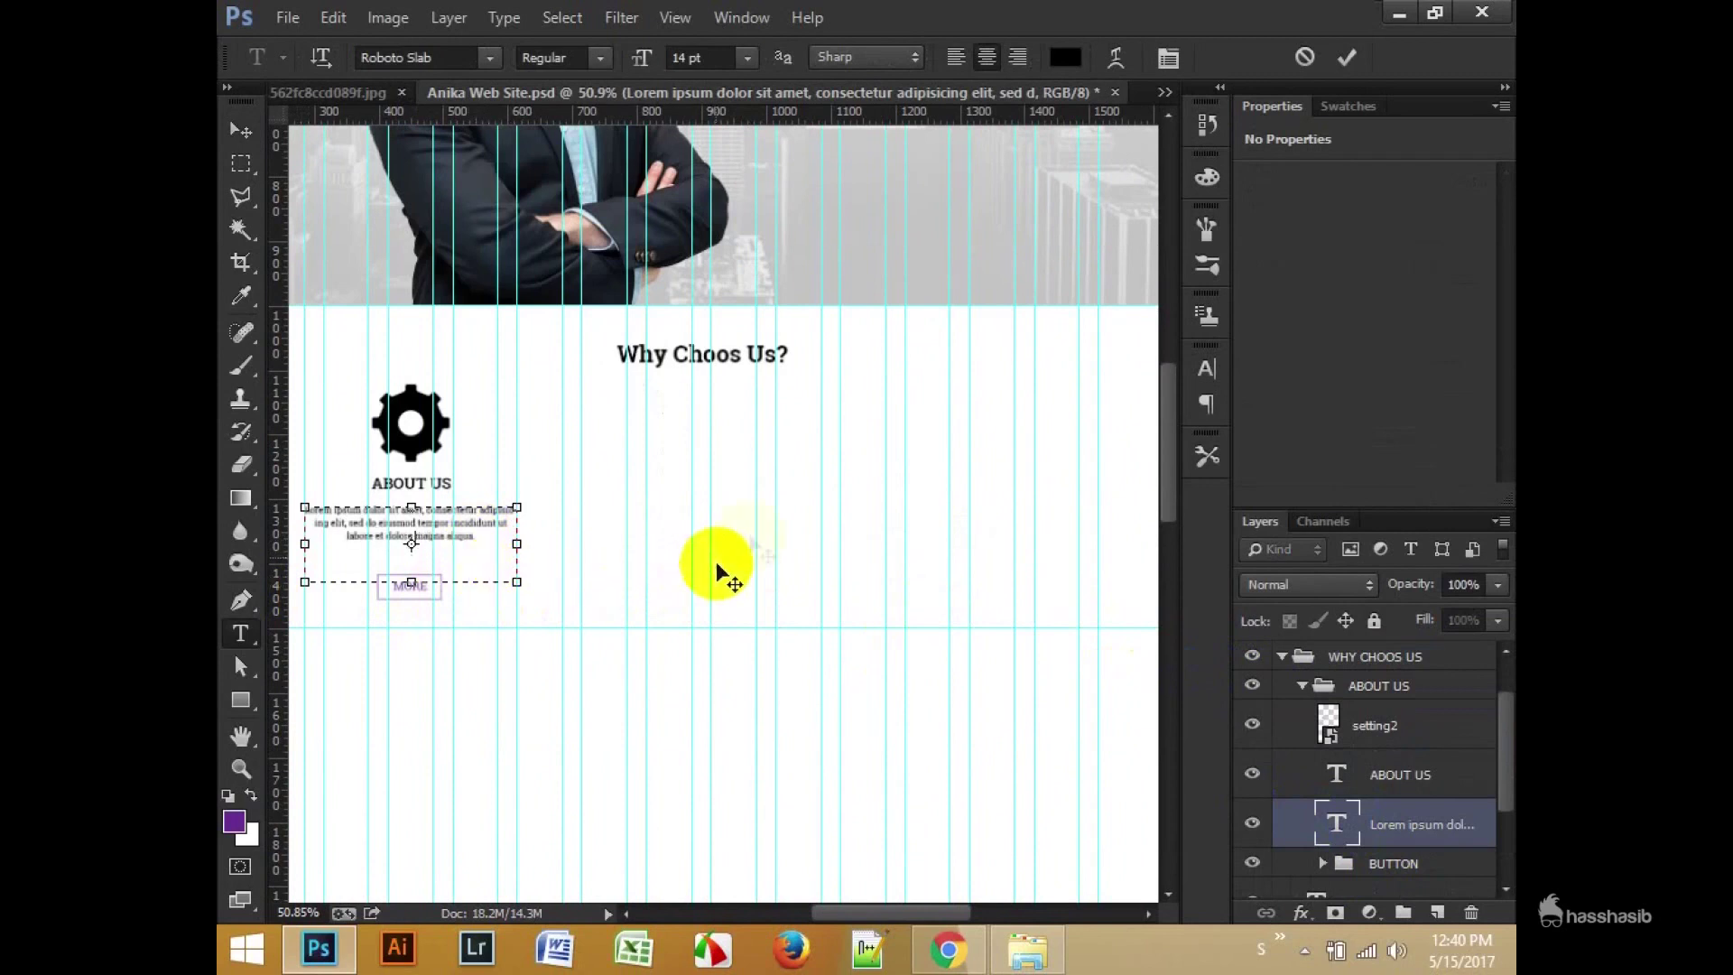
key("ctrl+Return")
key("v")
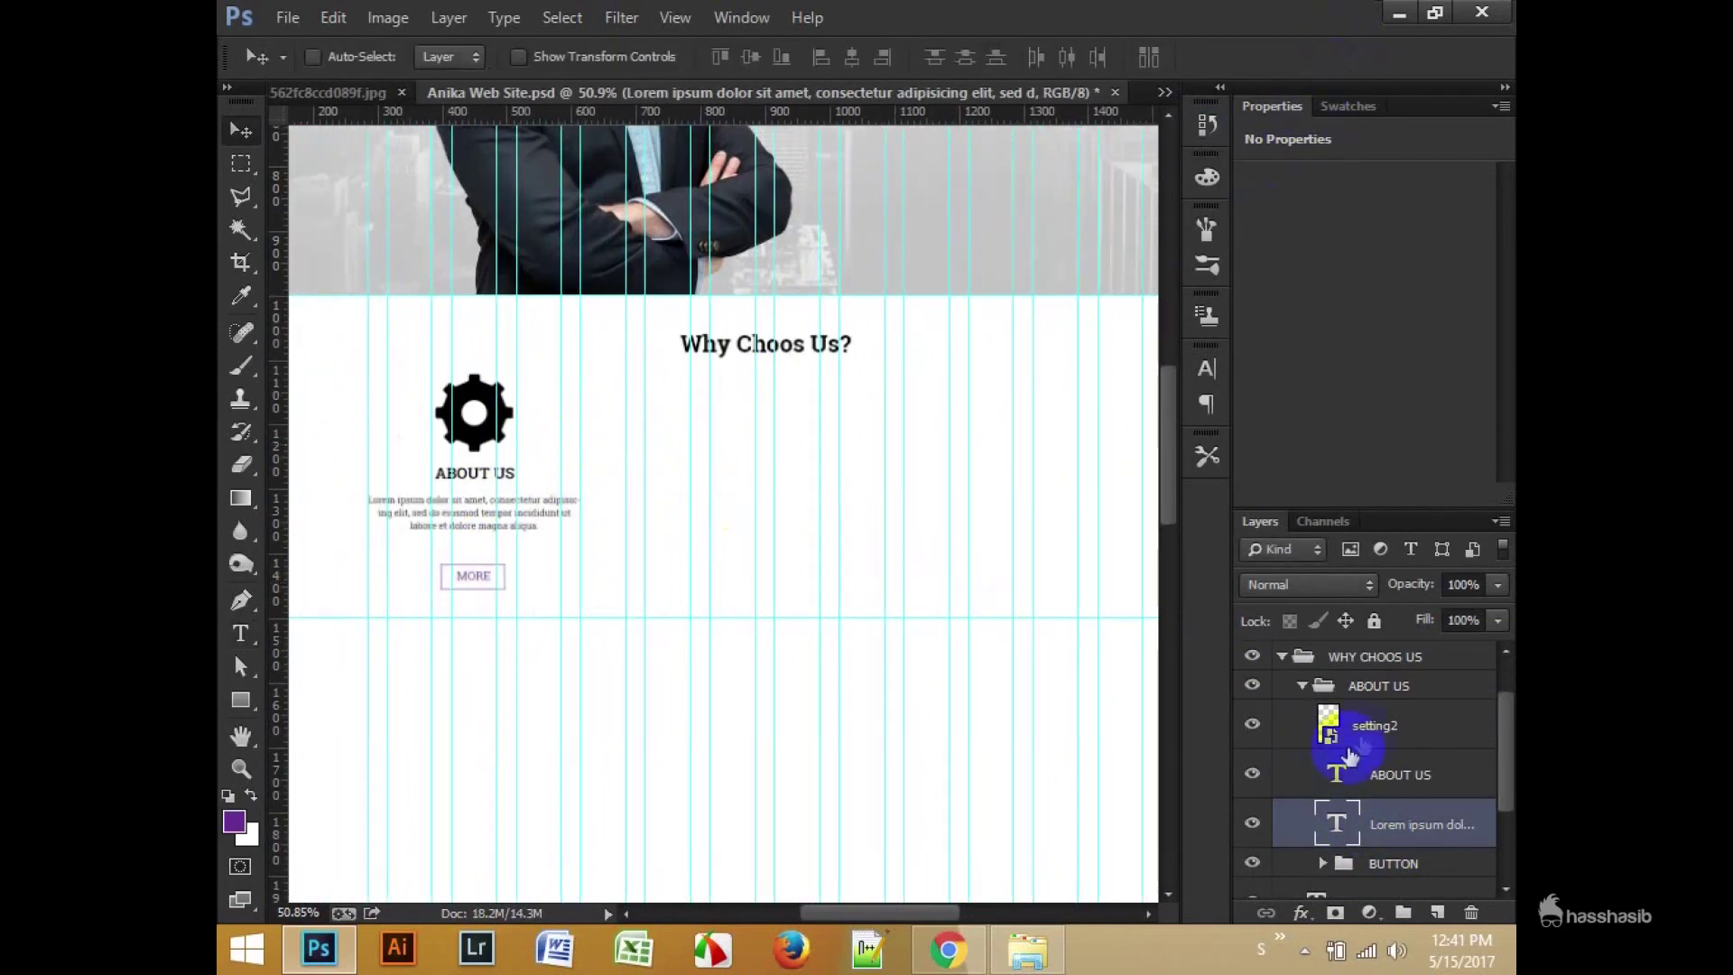
Step: Shift the ABOUT US block slightly right and commit the paragraph resize
left_click(1315, 695)
left_click_drag(475, 495, 495, 495)
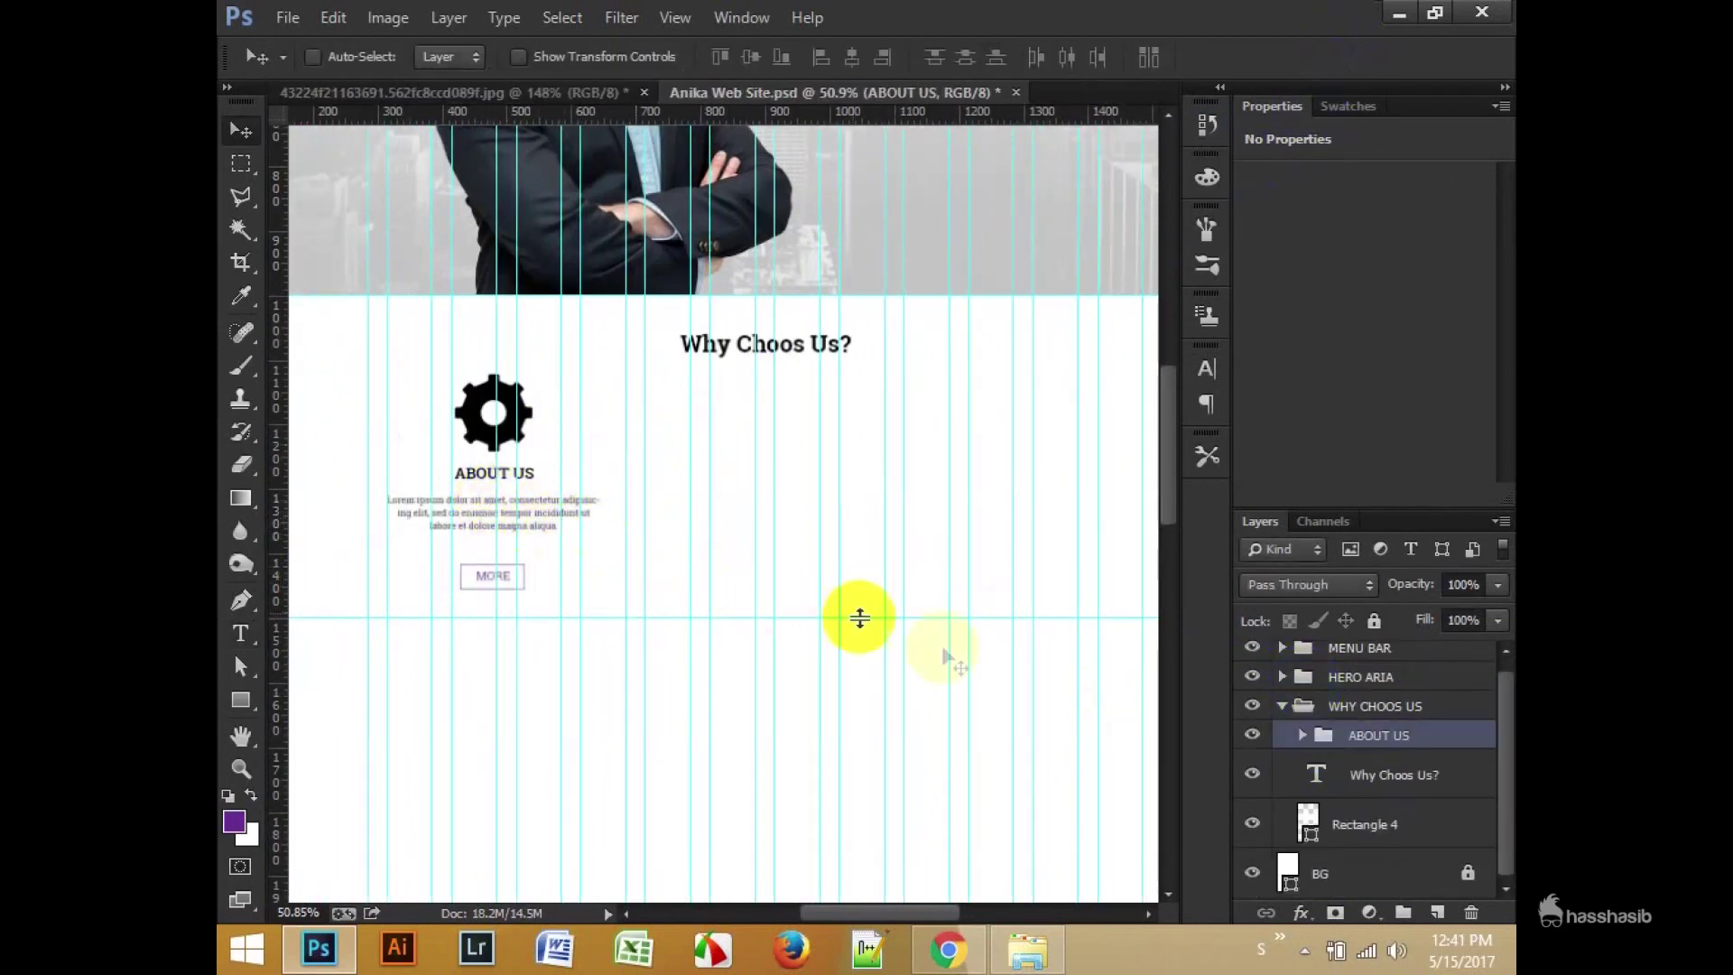
double_click(1336, 872)
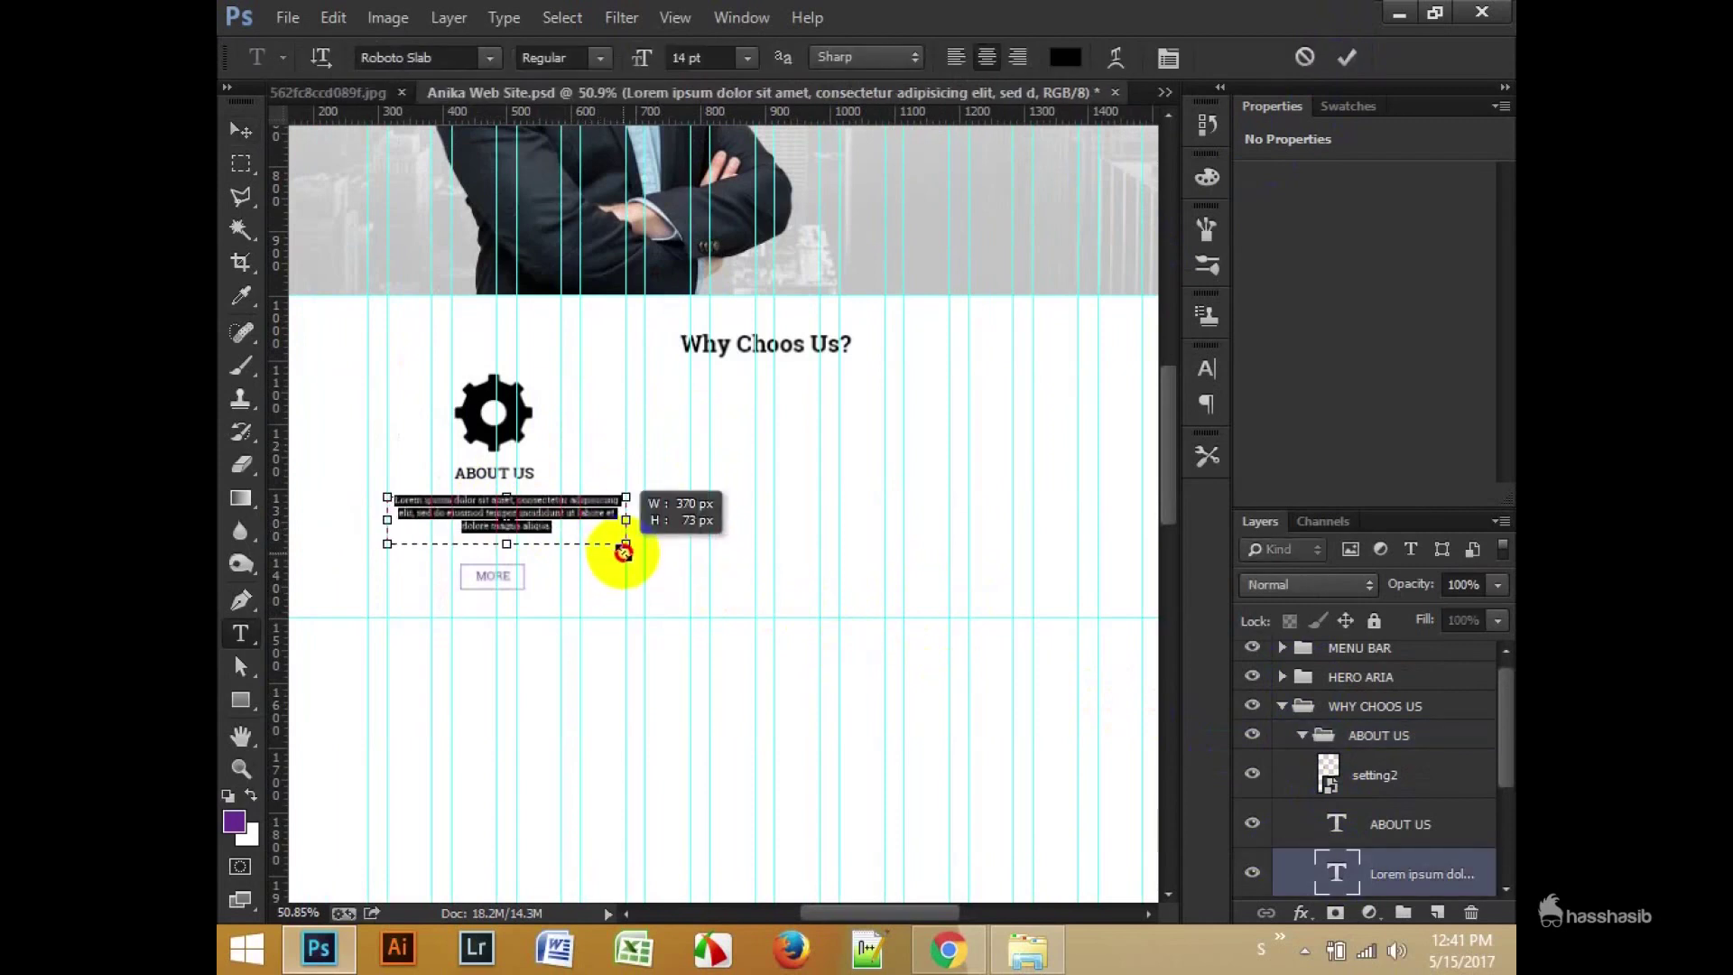
left_click(1346, 57)
key("v")
key("alt+bracketleft")
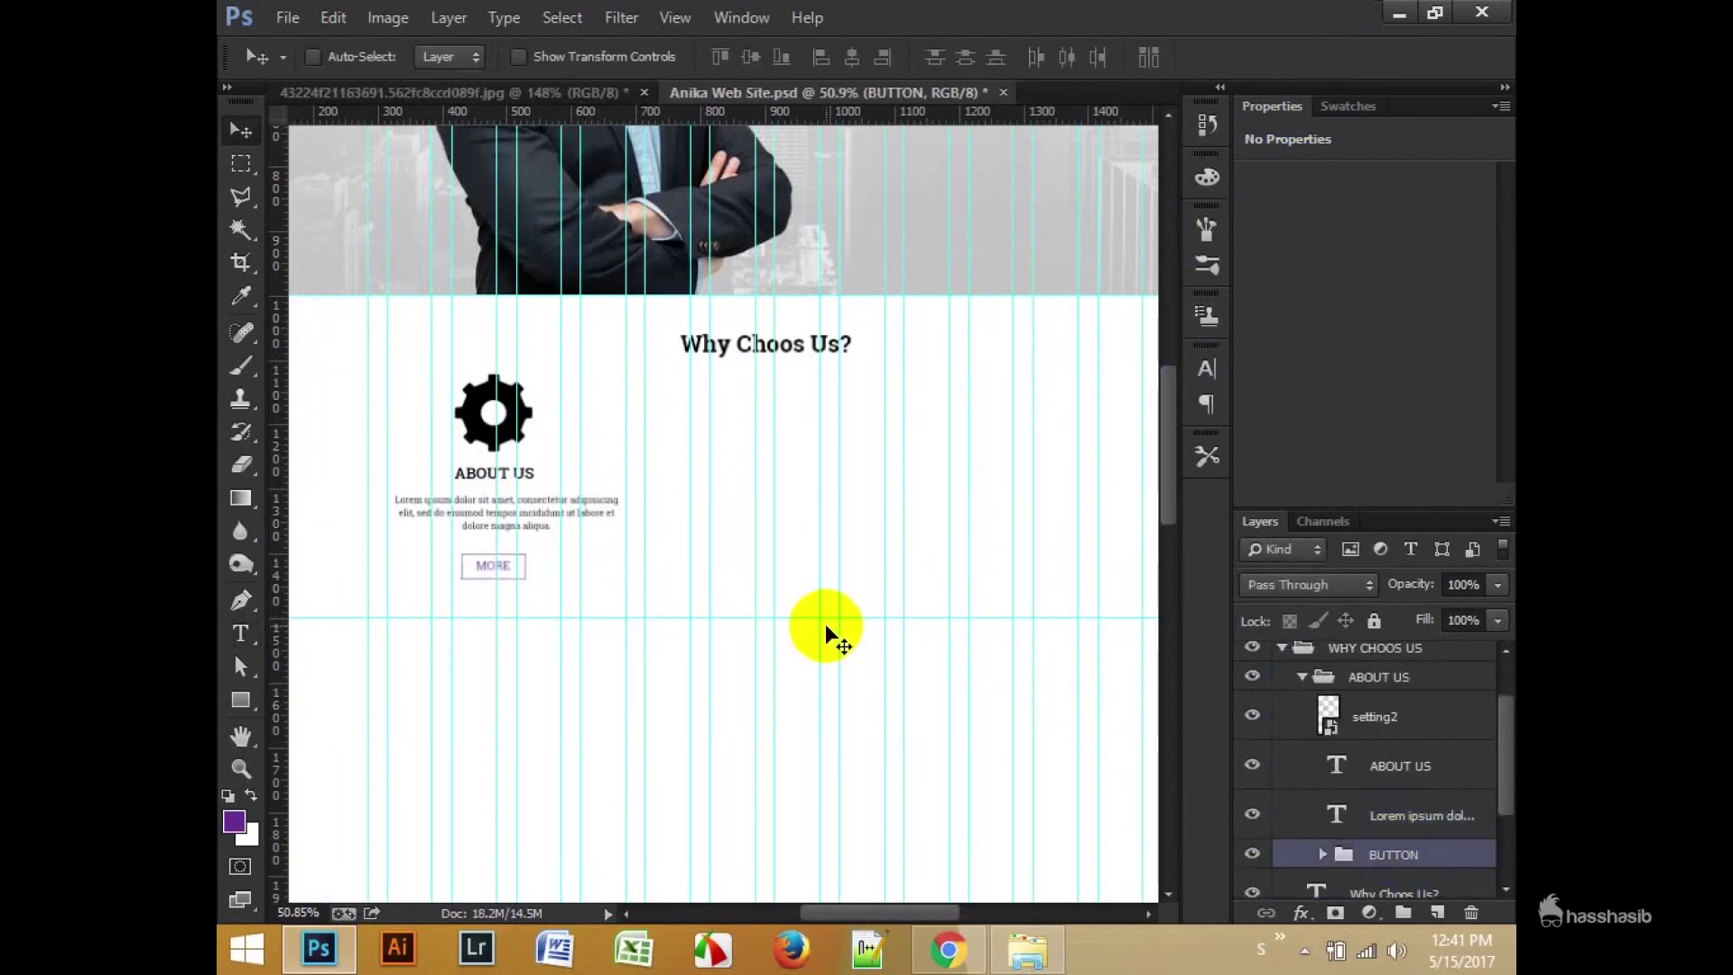
Step: Centre gear, heading and button on the paragraph, then Alt-drag two copies rightward
left_click(1354, 716)
left_click(852, 57)
left_click(1379, 676)
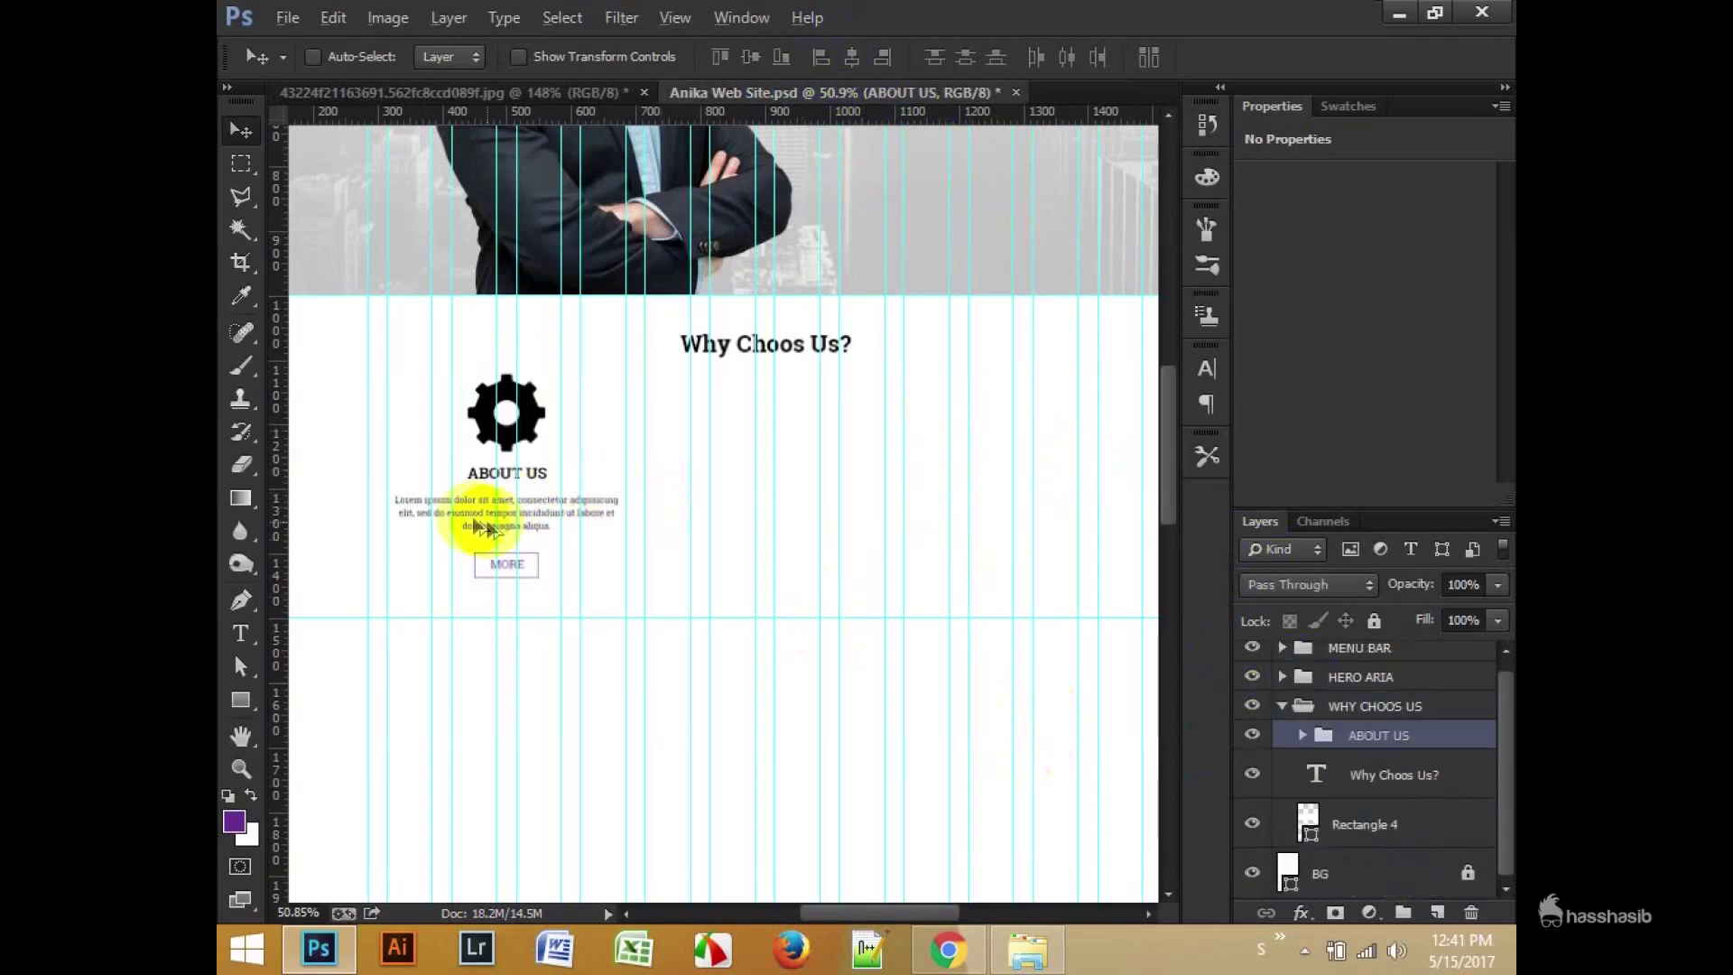
left_click_drag(475, 513, 724, 513)
scroll(686, 542, "down", 2)
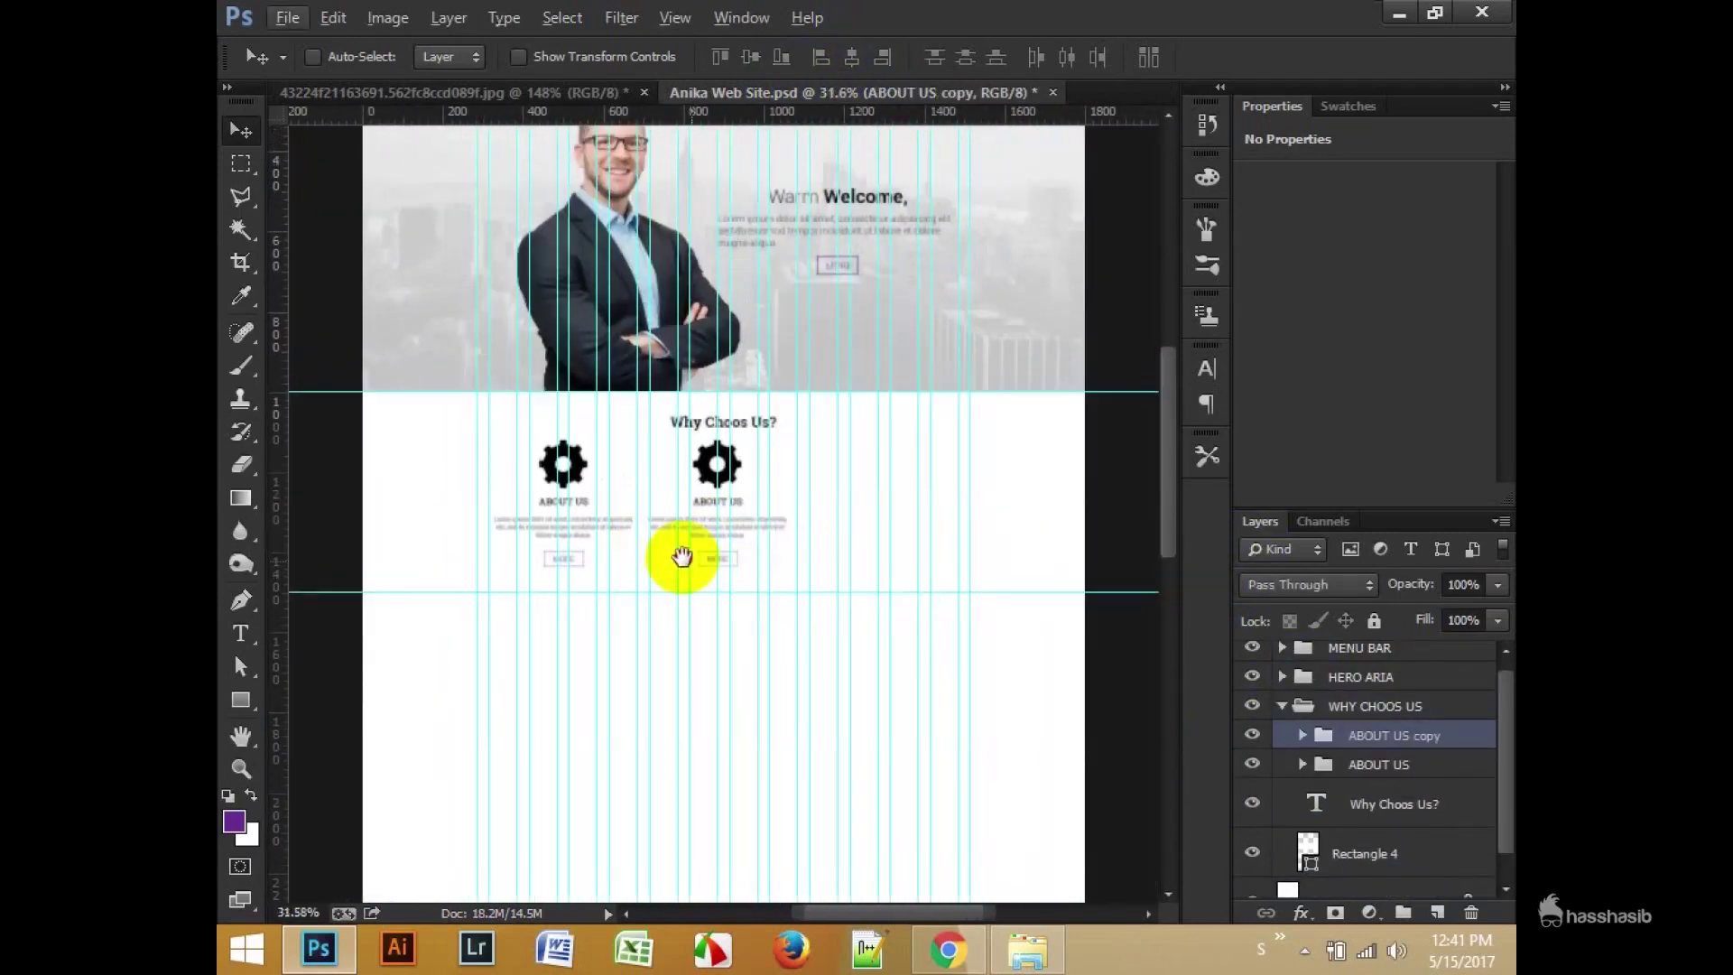
left_click_drag(677, 533, 889, 533)
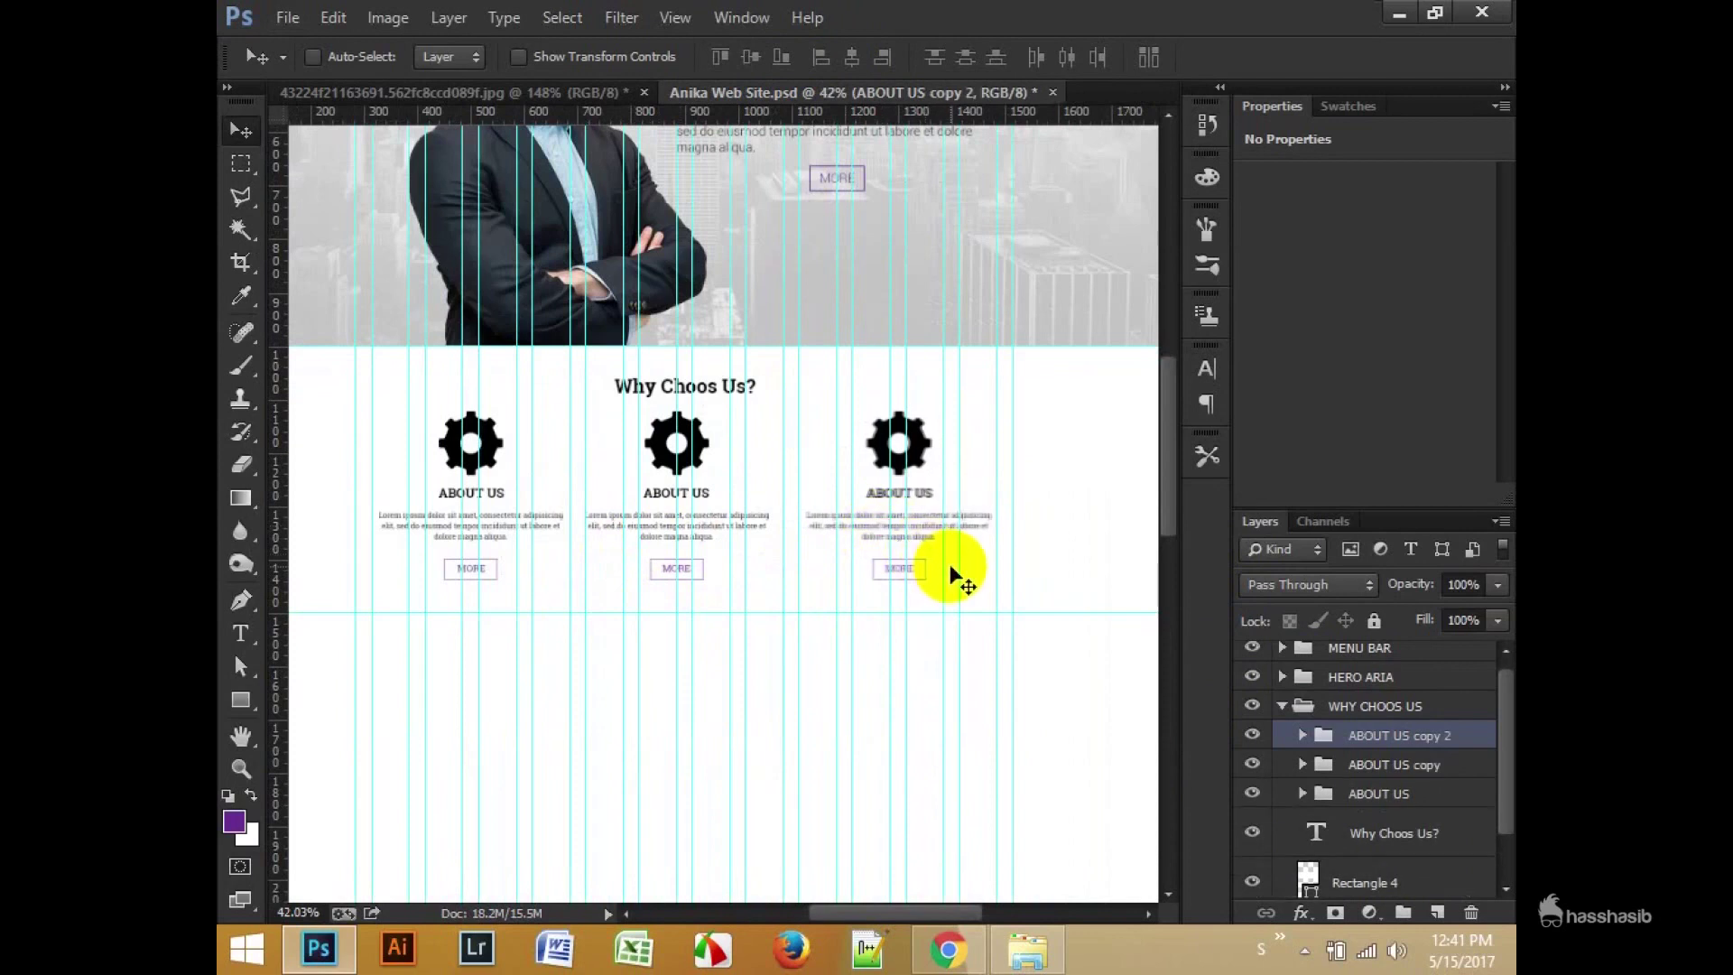
left_click(1379, 794, "shift")
Step: Distribute the three blocks by horizontal centres and nudge them vertically into place
left_click(1067, 56)
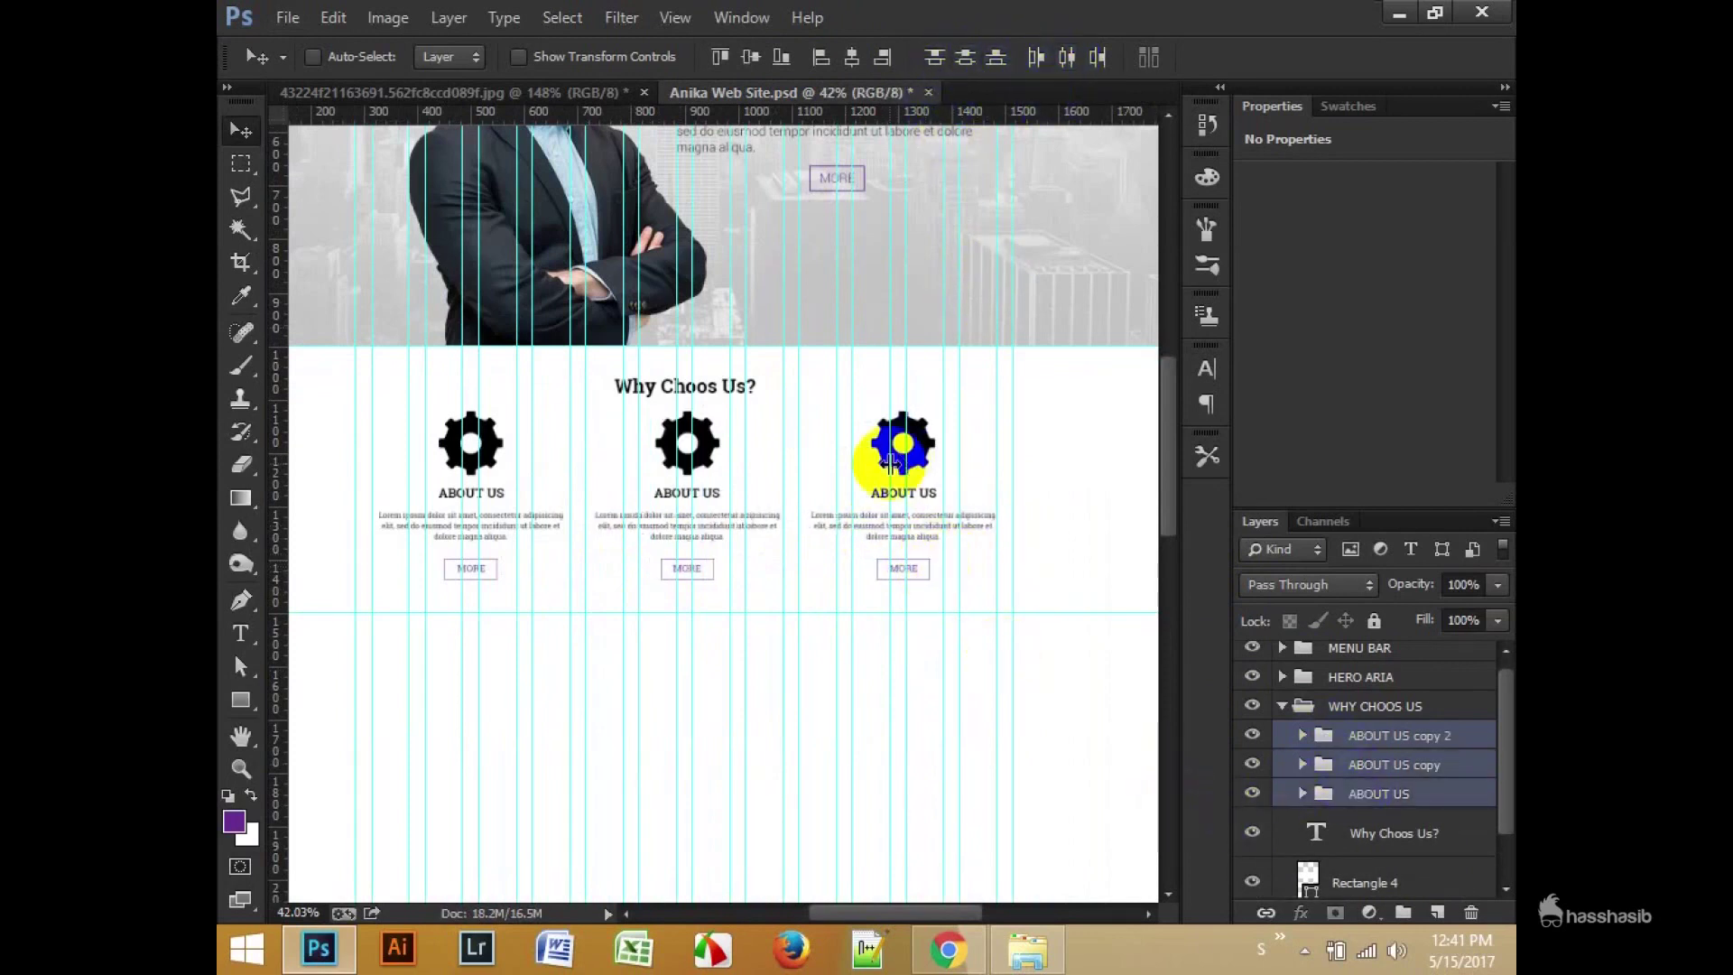
key("Down")
key("Down")
key("Down")
key("Down")
key("Down")
key("Down")
key("Down")
key("Down")
key("Down")
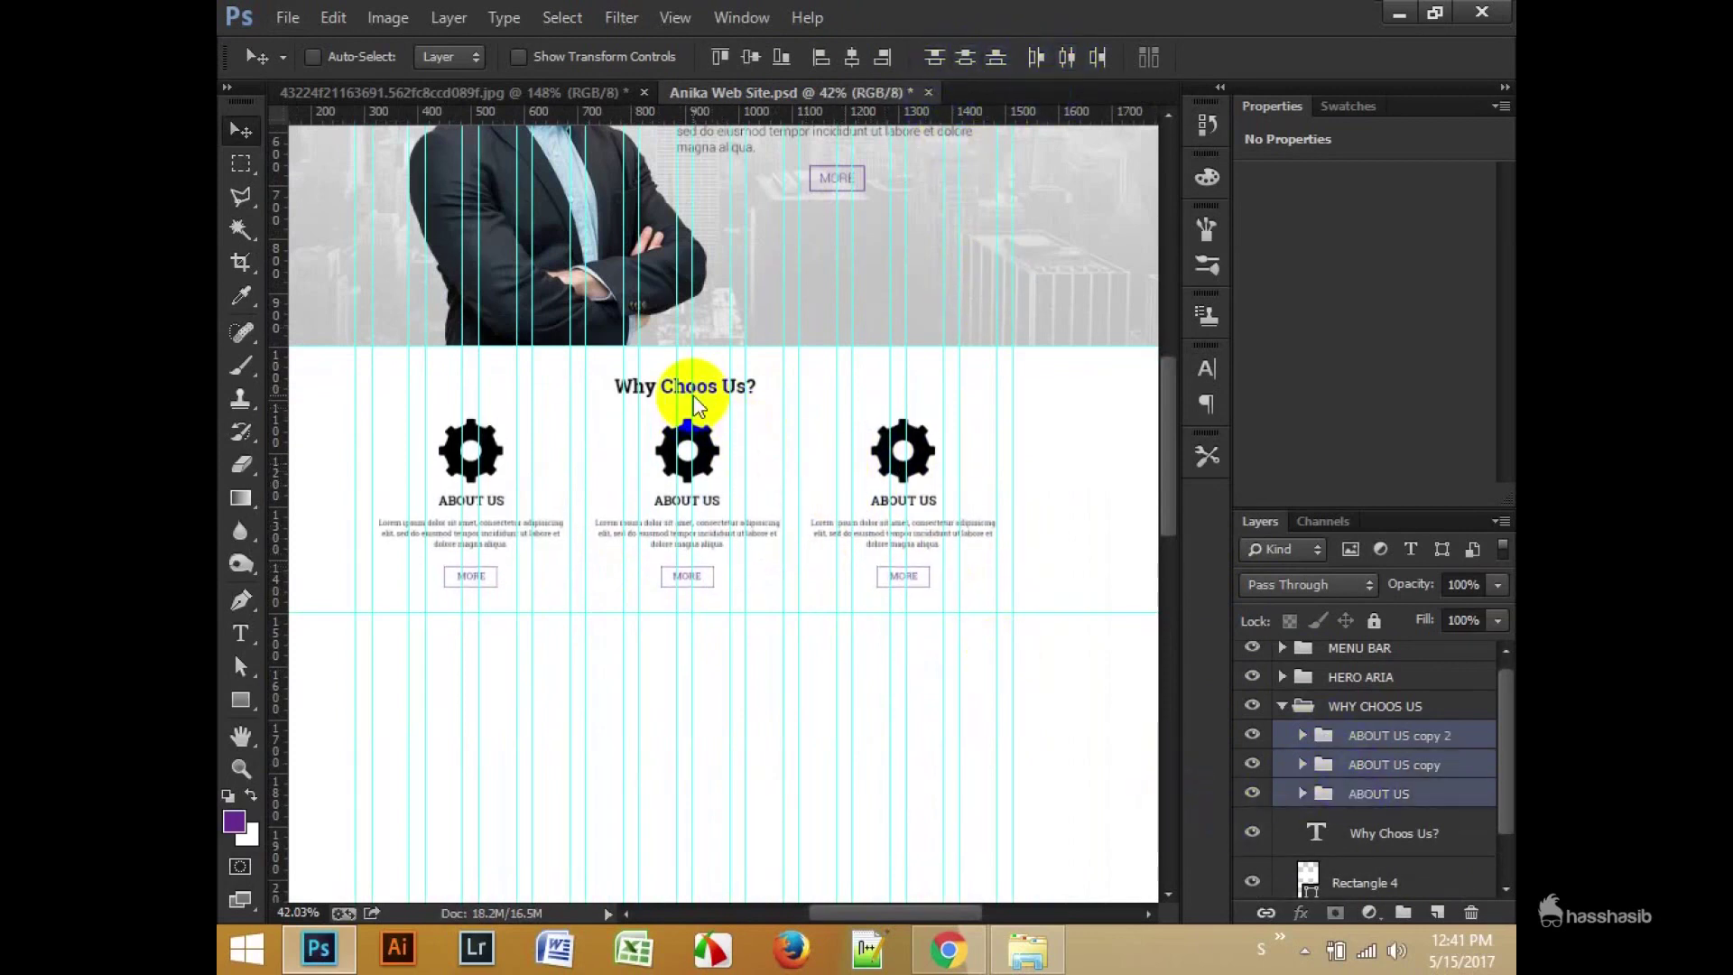
key("Down")
key("Down")
key("Down")
key("Down")
key("Down")
key("Down")
key("Down")
key("Down")
key("Down")
key("Up")
key("Up")
key("Up")
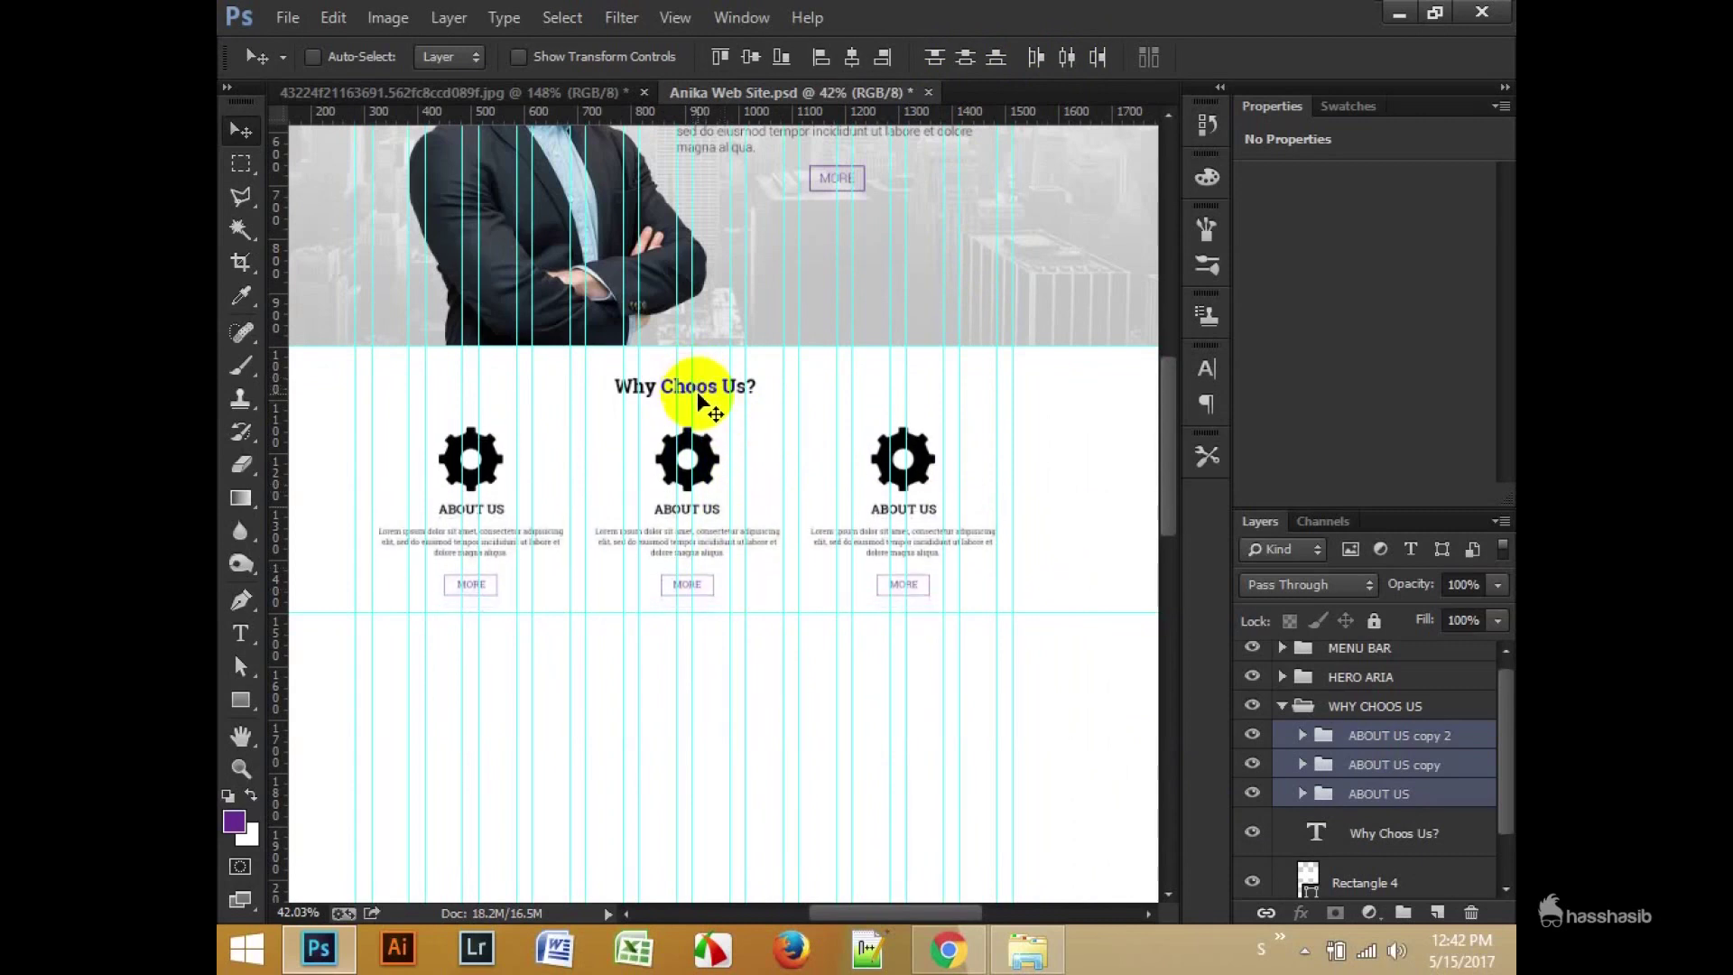
key("Up")
key("Up")
key("Up")
key("Down")
key("Down")
key("Down")
Step: Nudge the Why Choos Us? heading up, hide guides, and rename the middle group IDEA
left_click(1395, 833)
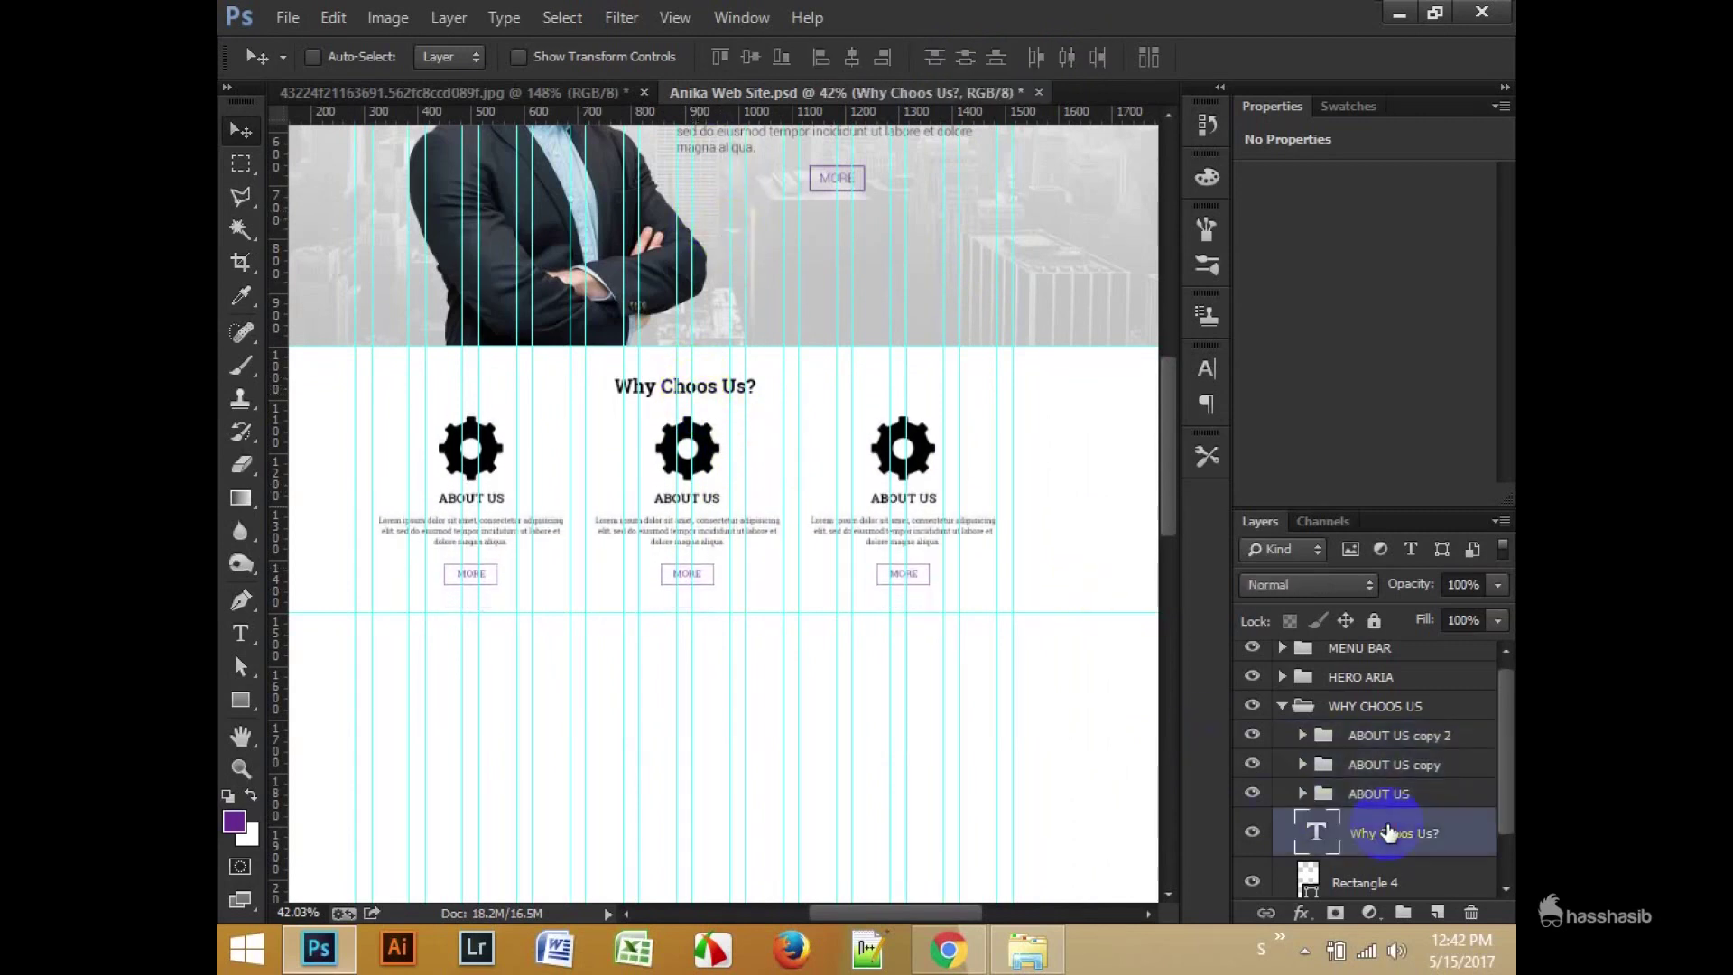
key("Up")
key("Up")
key("Up")
key("ctrl+semicolon")
key("ctrl+semicolon")
scroll(607, 445, "down", 1)
scroll(608, 445, "up", 2)
scroll(608, 445, "up", 1)
double_click(1385, 765)
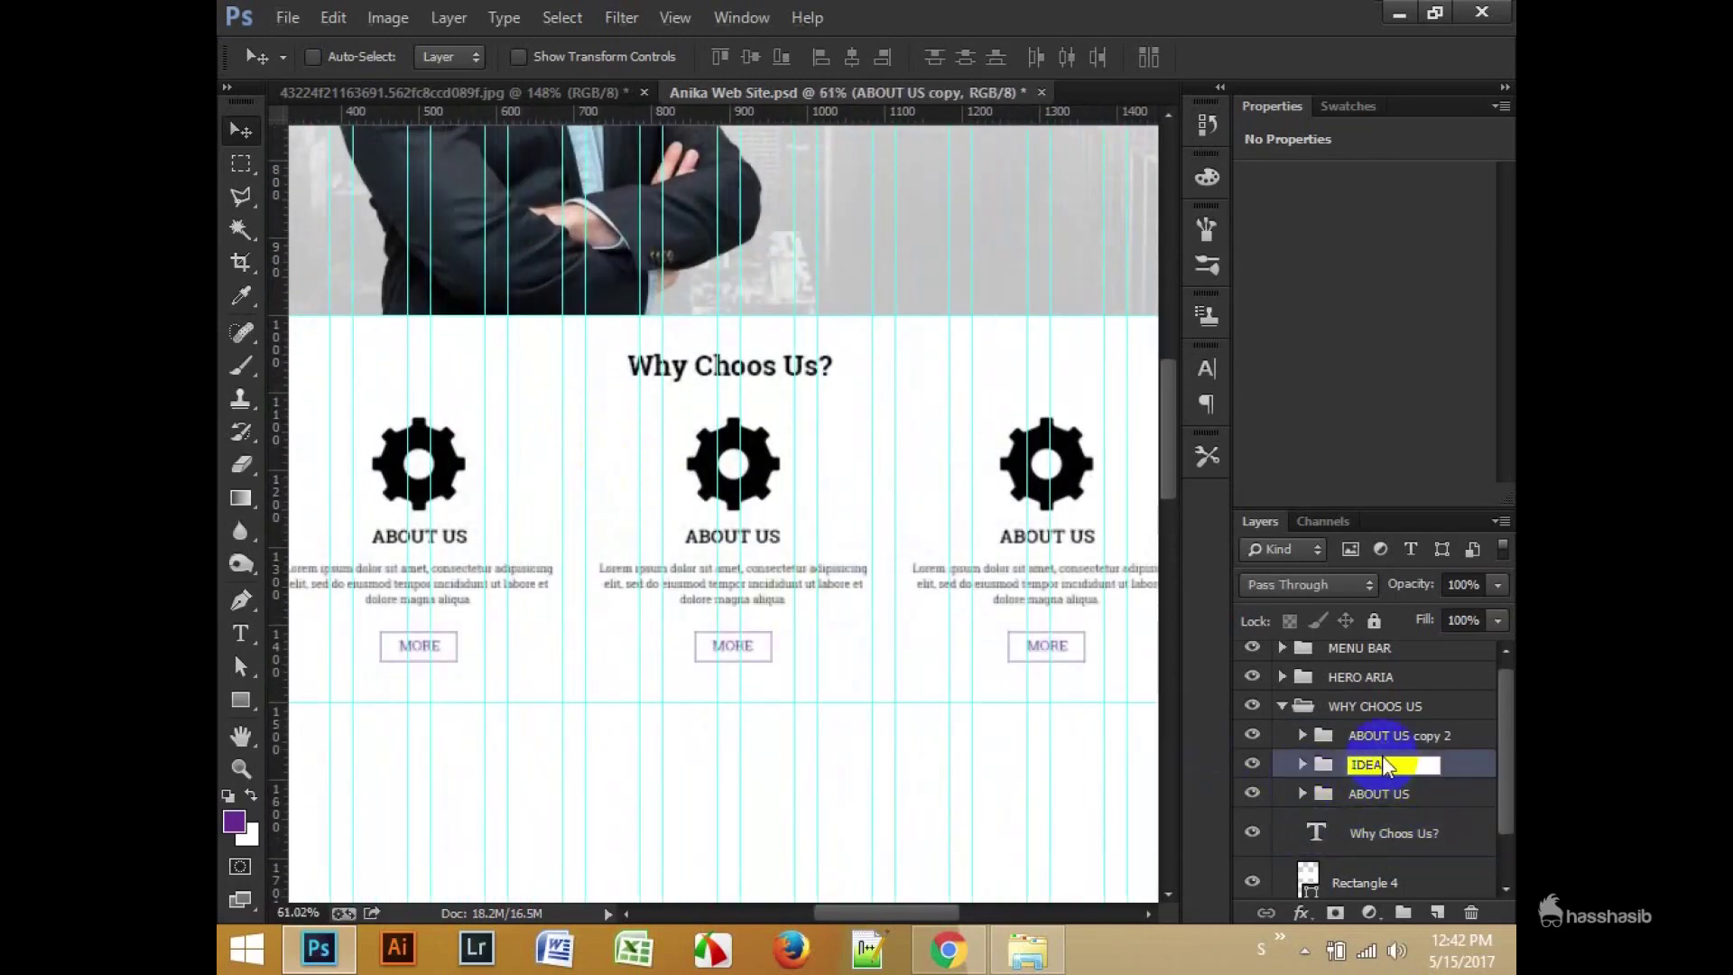
Step: Change the middle block's heading to CREATIVE IDEA and open its setting2 gear smart object
left_click(1300, 767)
double_click(1337, 853)
type("CREATIVE IDEA")
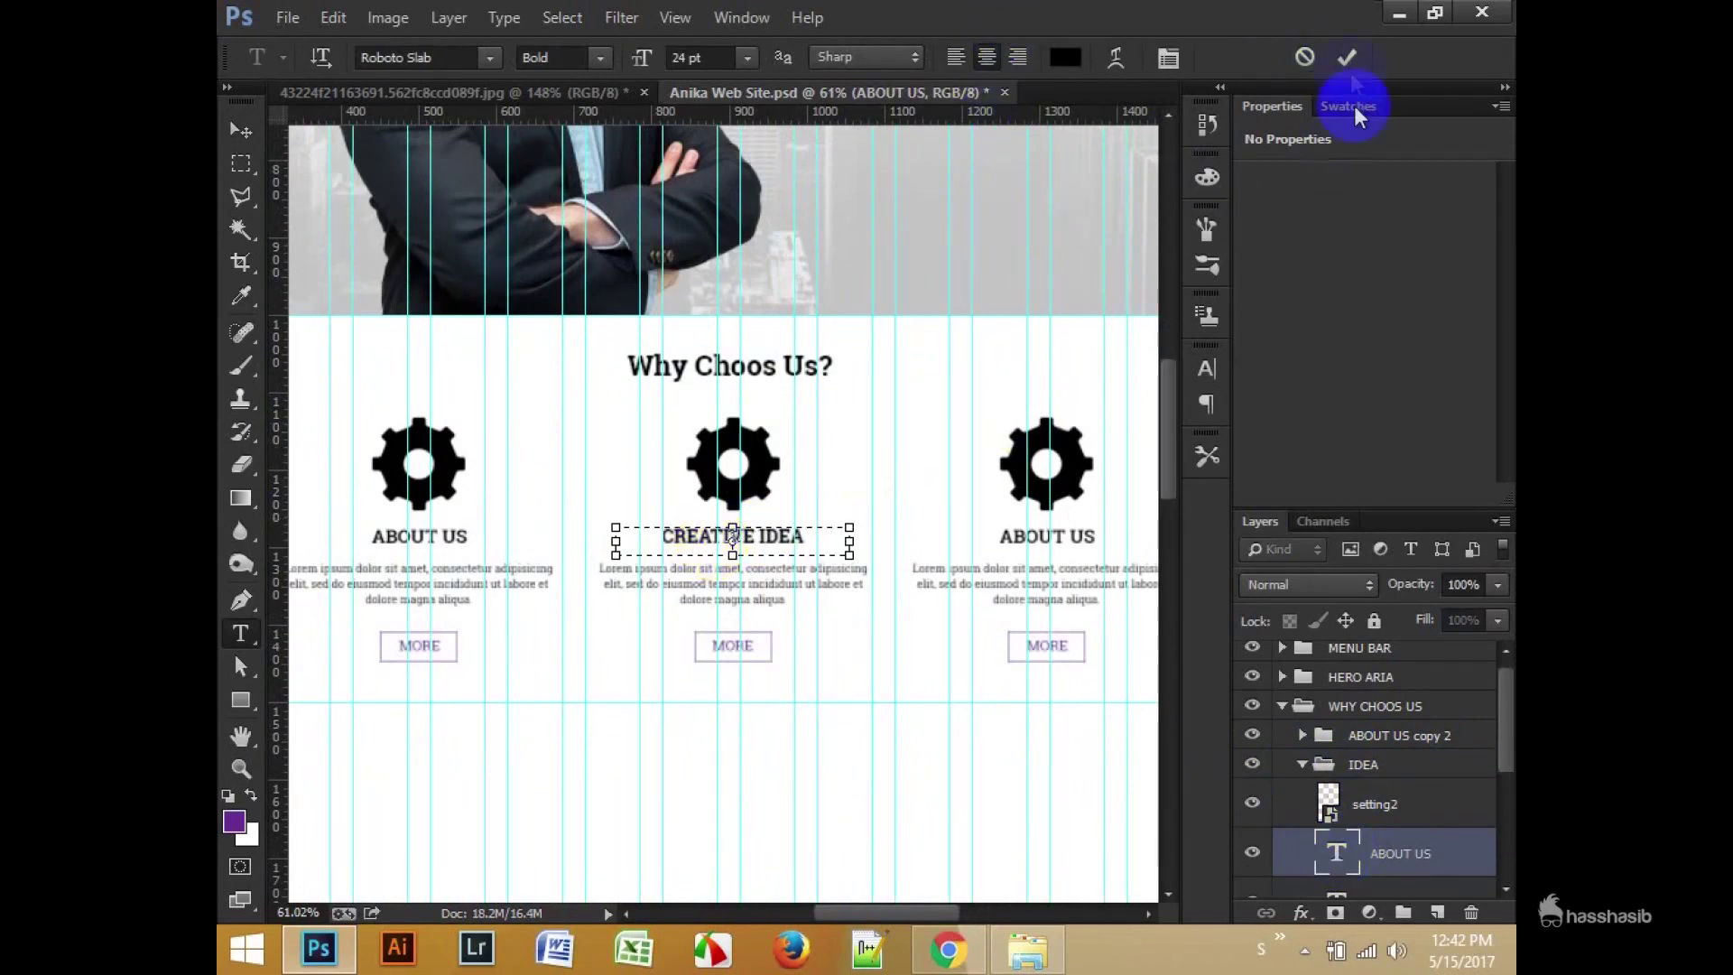
left_click(1347, 57)
key("v")
left_click_drag(949, 584, 892, 580)
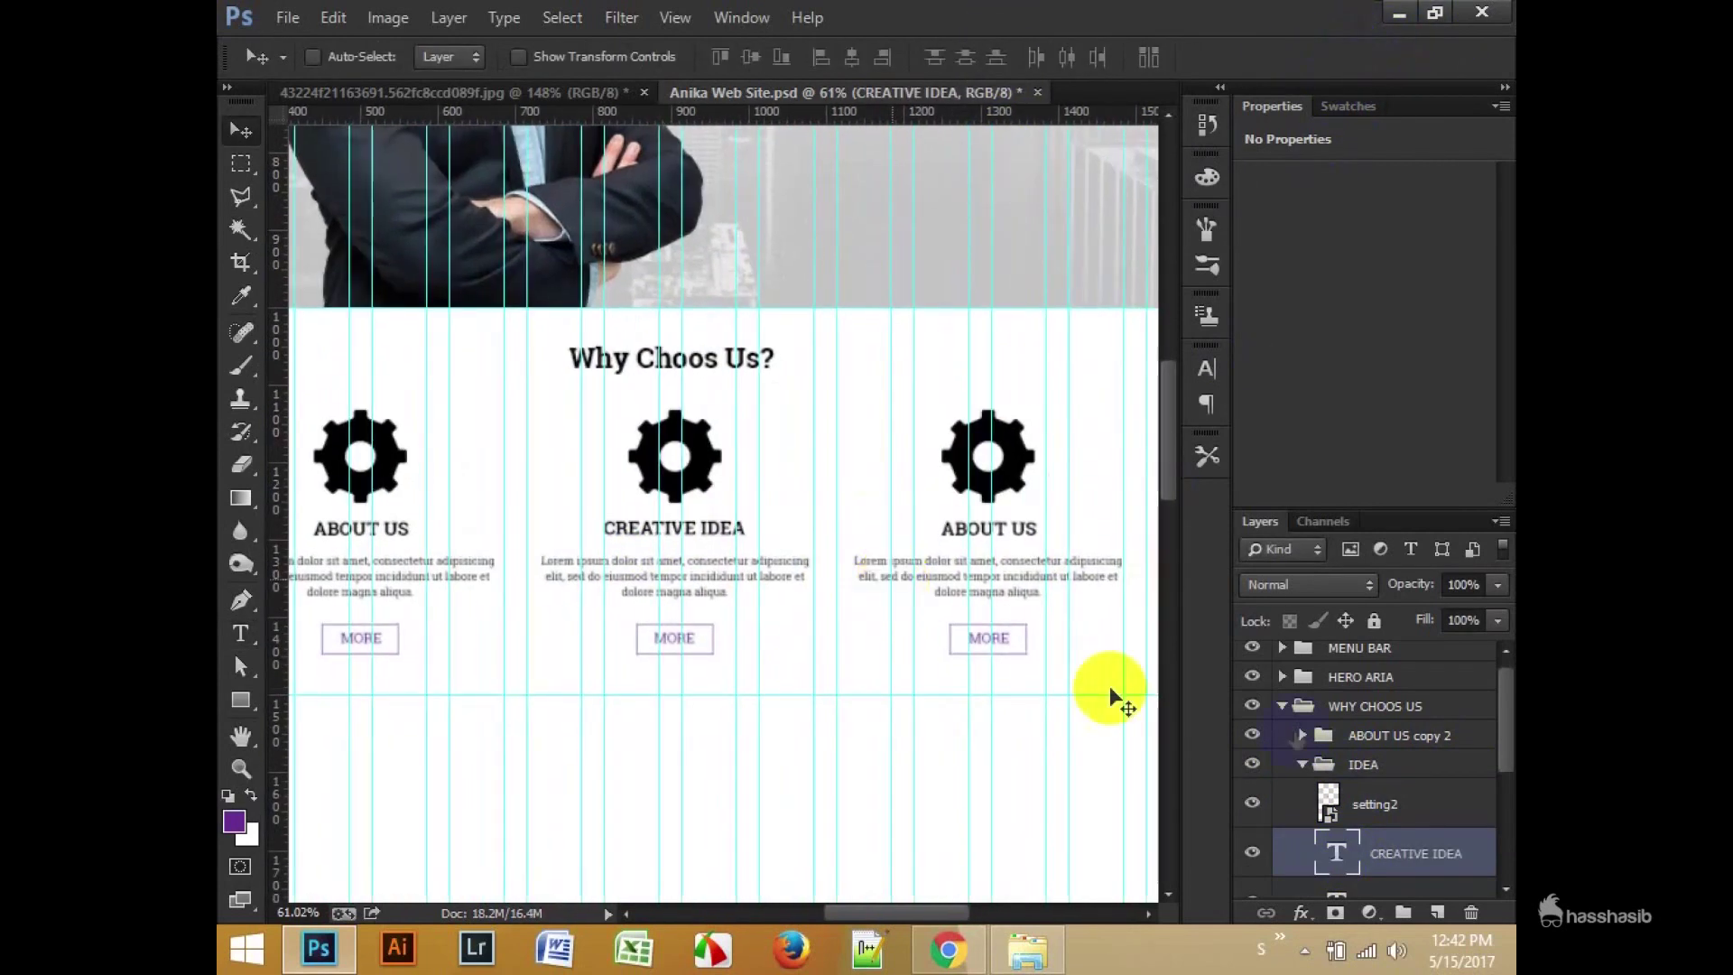
left_click(1343, 812)
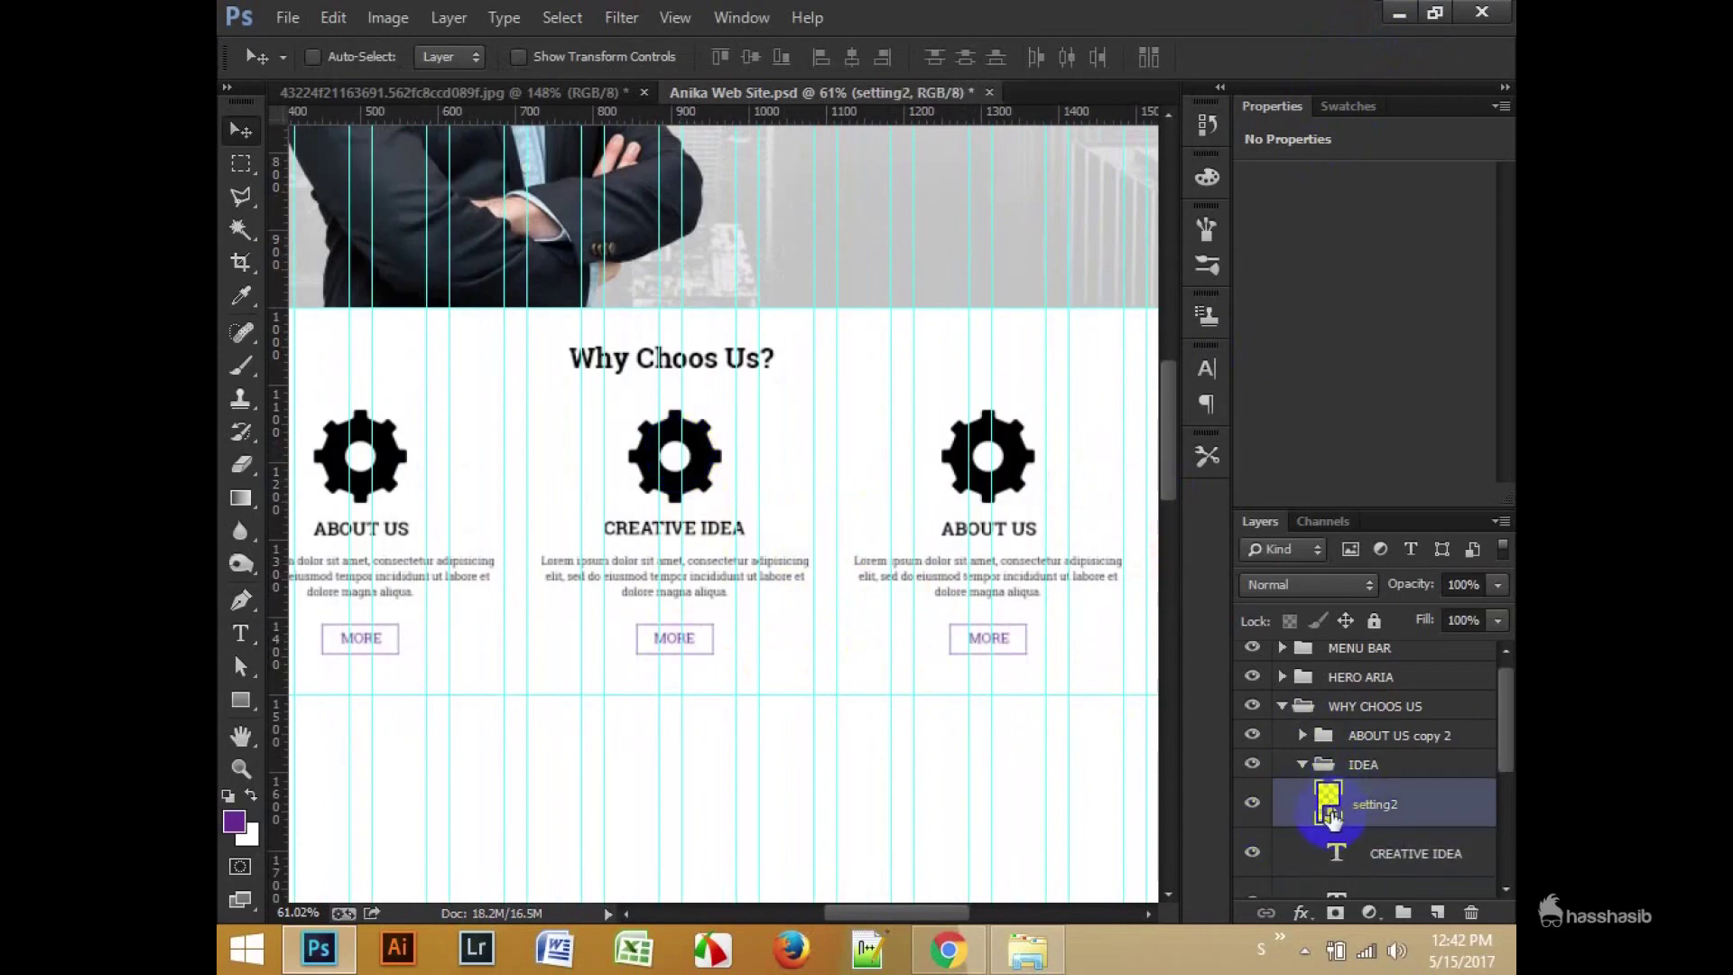
double_click(1327, 799)
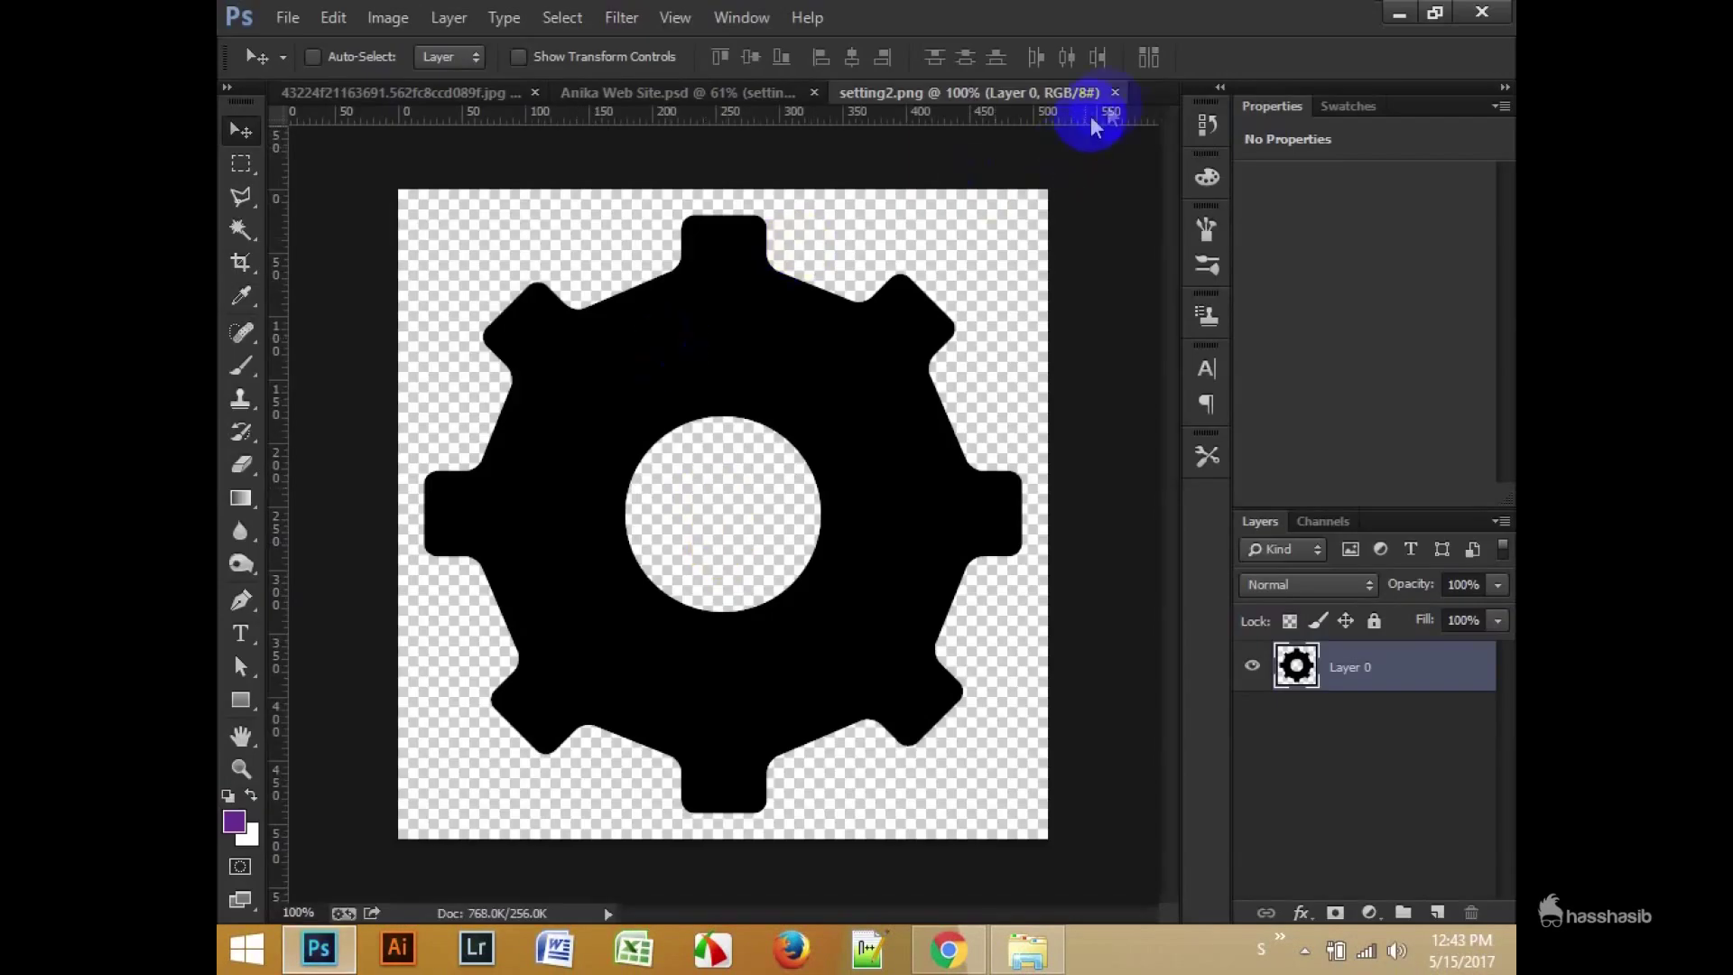
Step: Place the paintbrush PNG from the desktop over the middle gear and scale it to fit
left_click(1115, 92)
left_click(1399, 12)
mouse_move(1025, 542)
left_mouse_down()
mouse_move(1023, 609)
mouse_move(723, 465)
left_mouse_up()
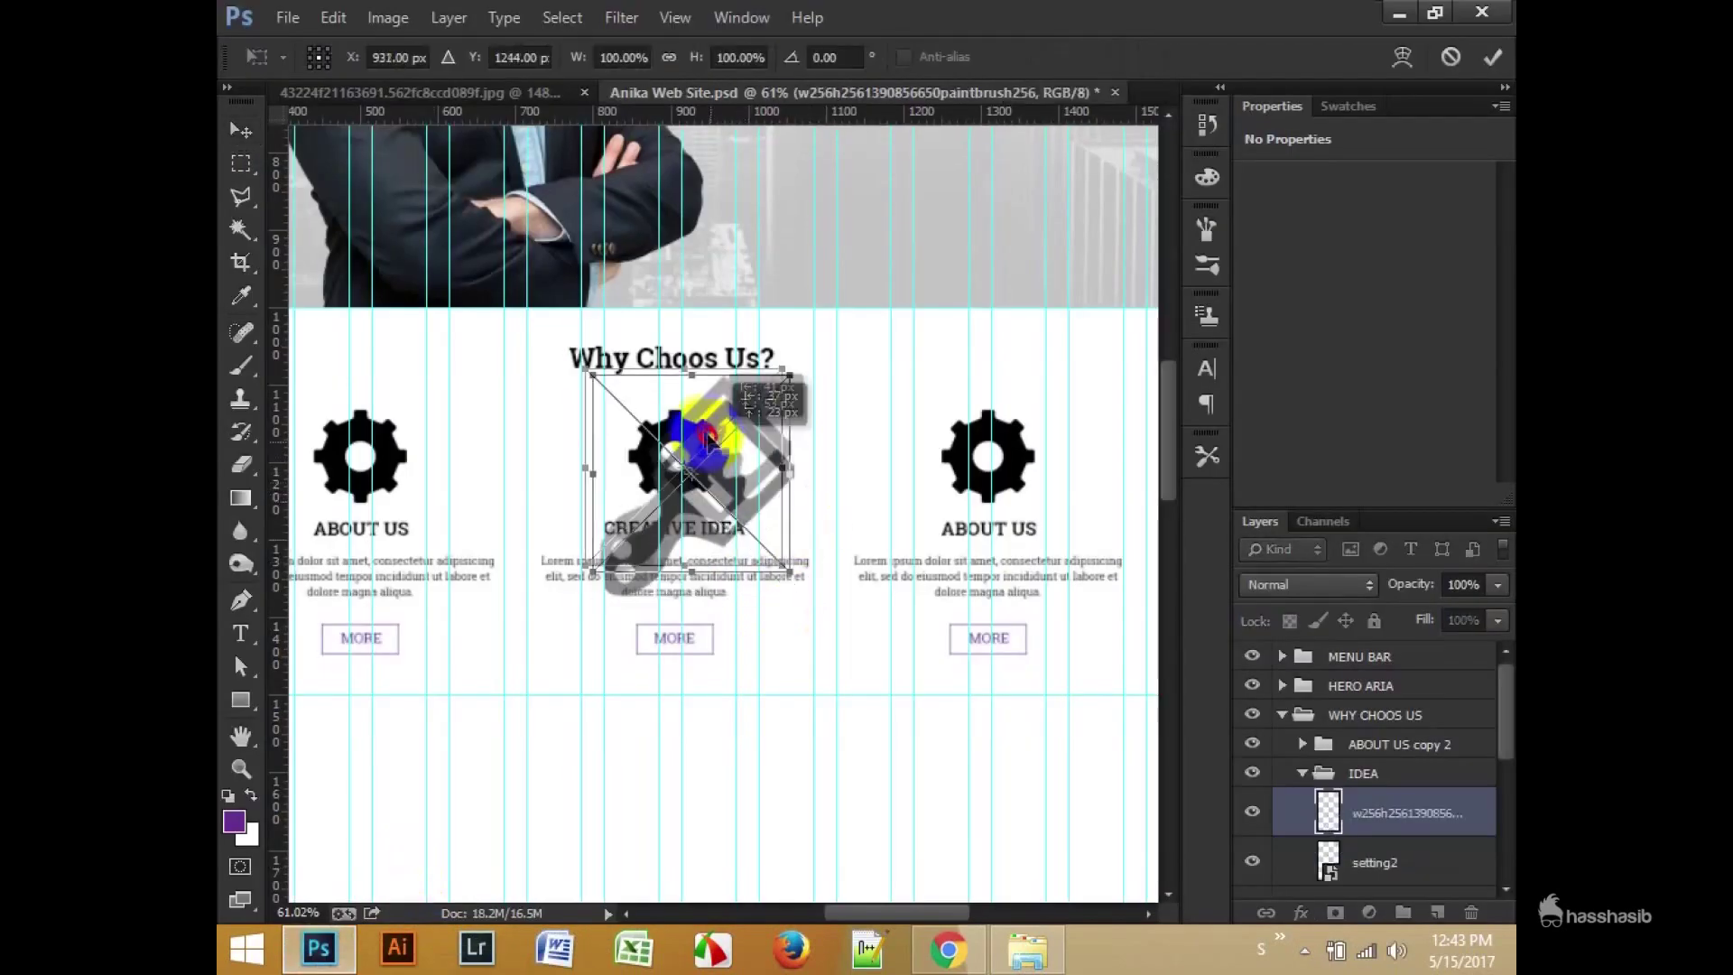
left_click_drag(720, 383, 723, 410)
scroll(672, 451, "up", 5)
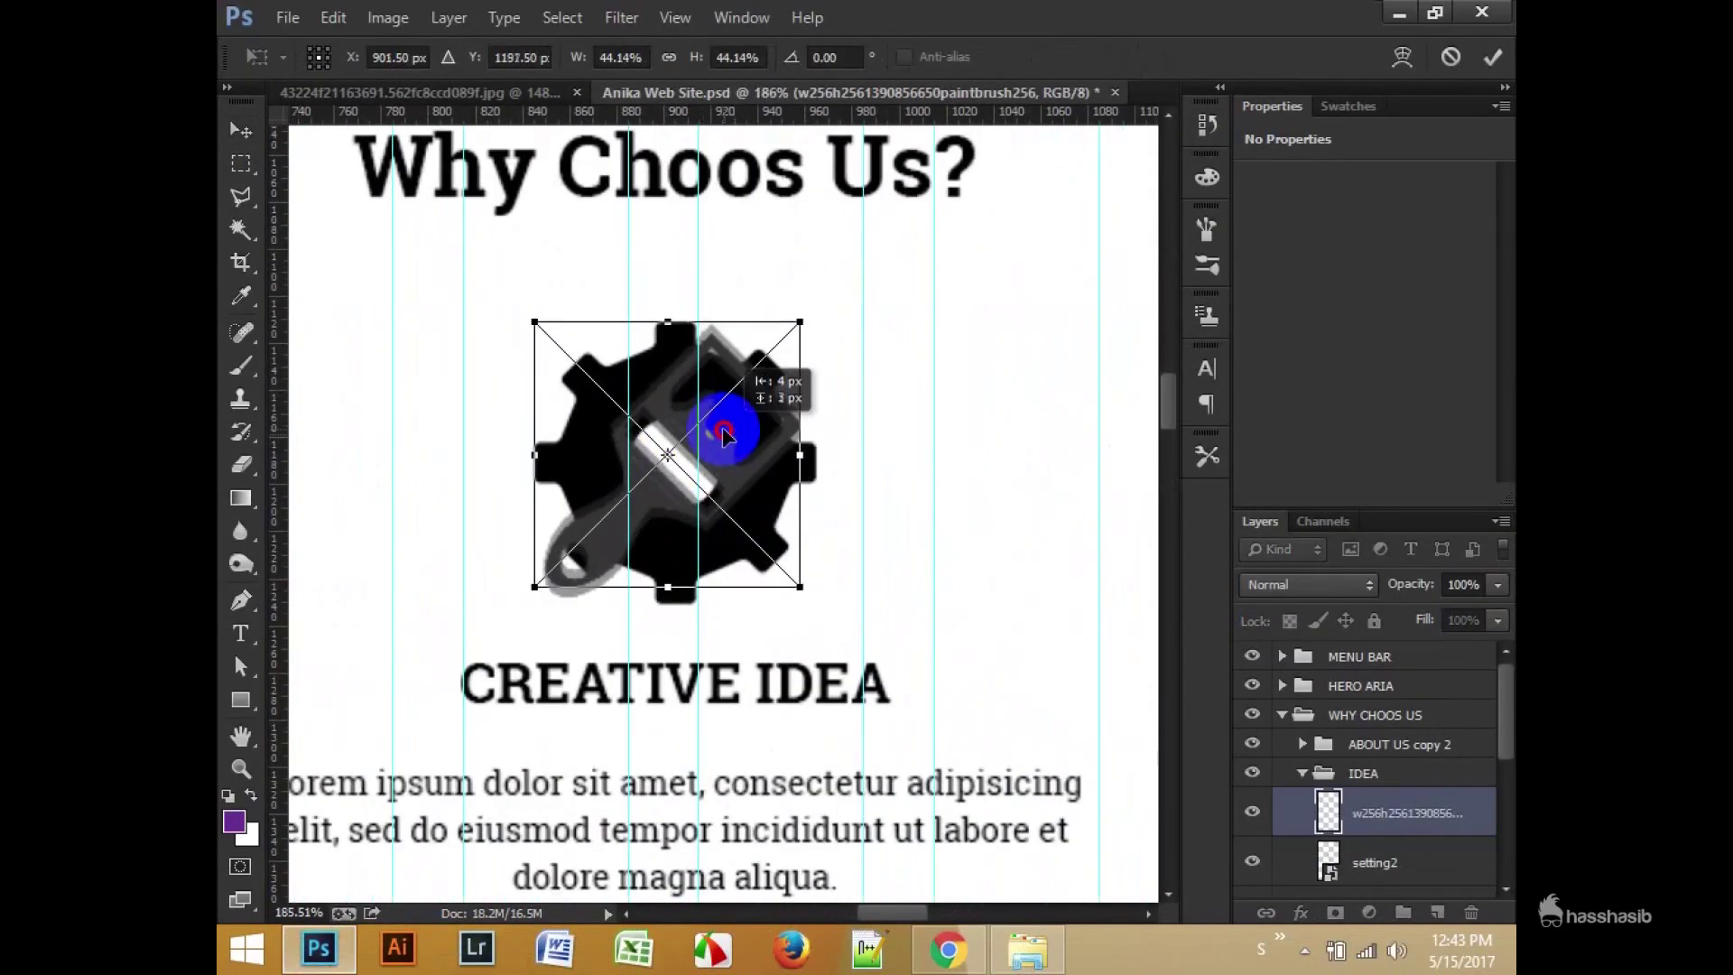
left_click_drag(793, 578, 805, 589)
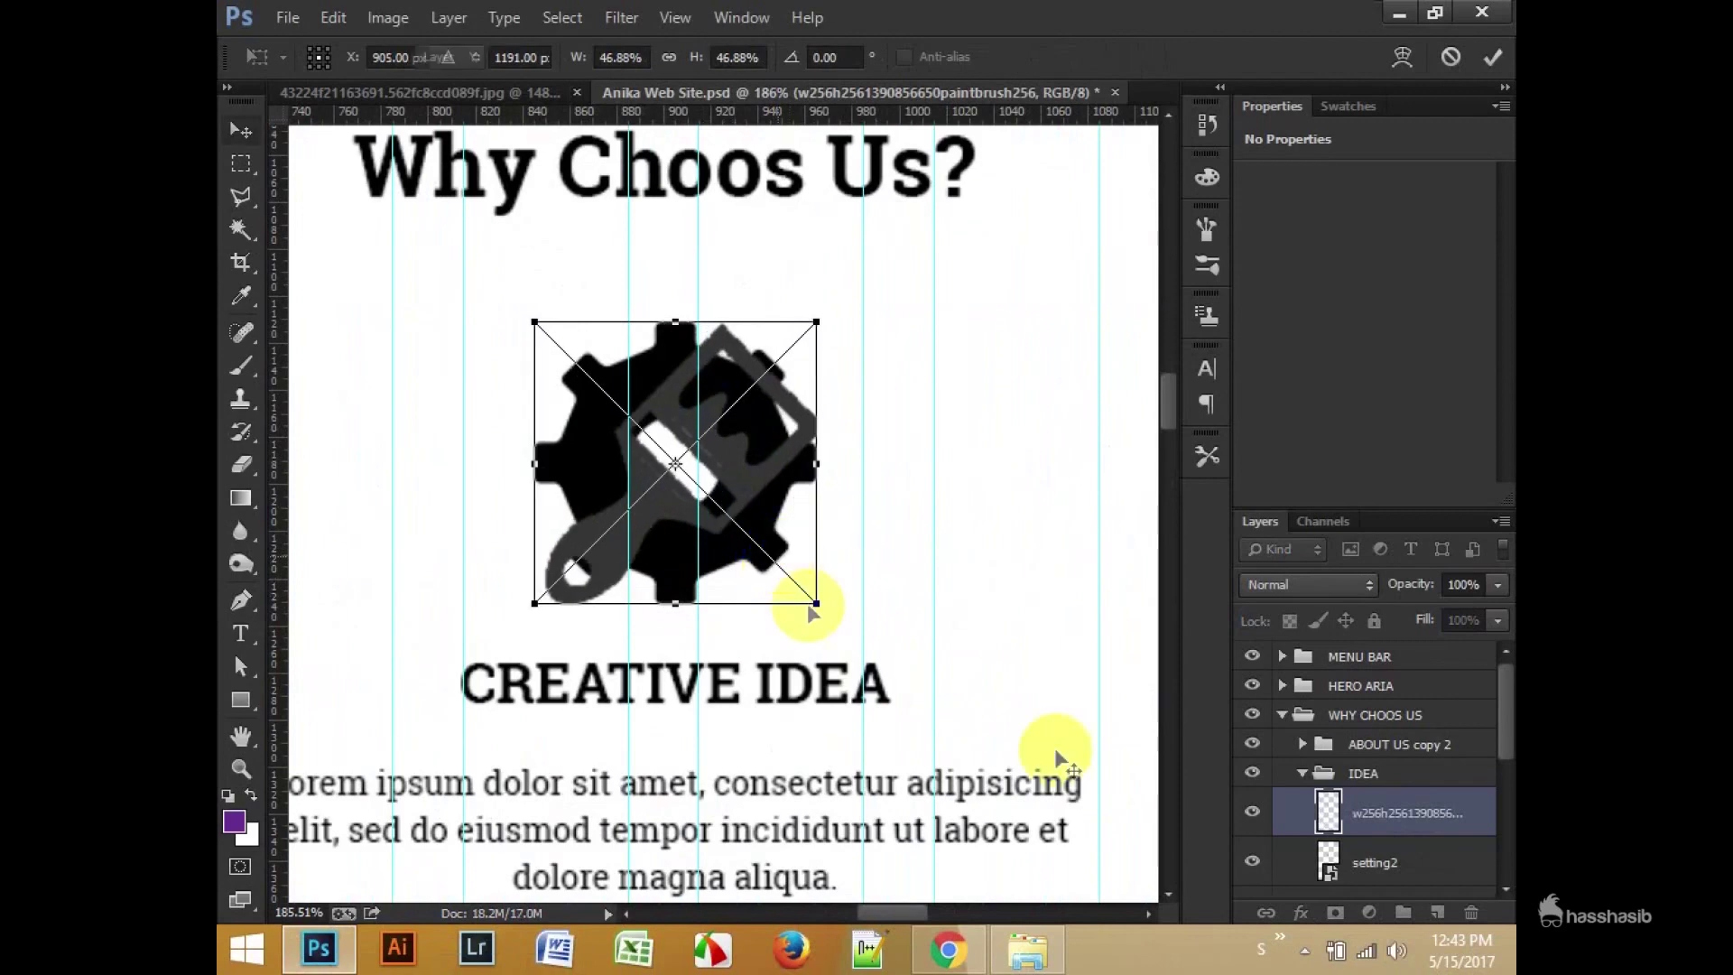
key("Return")
Step: Give the paintbrush layer a black Color Overlay style
double_click(1474, 815)
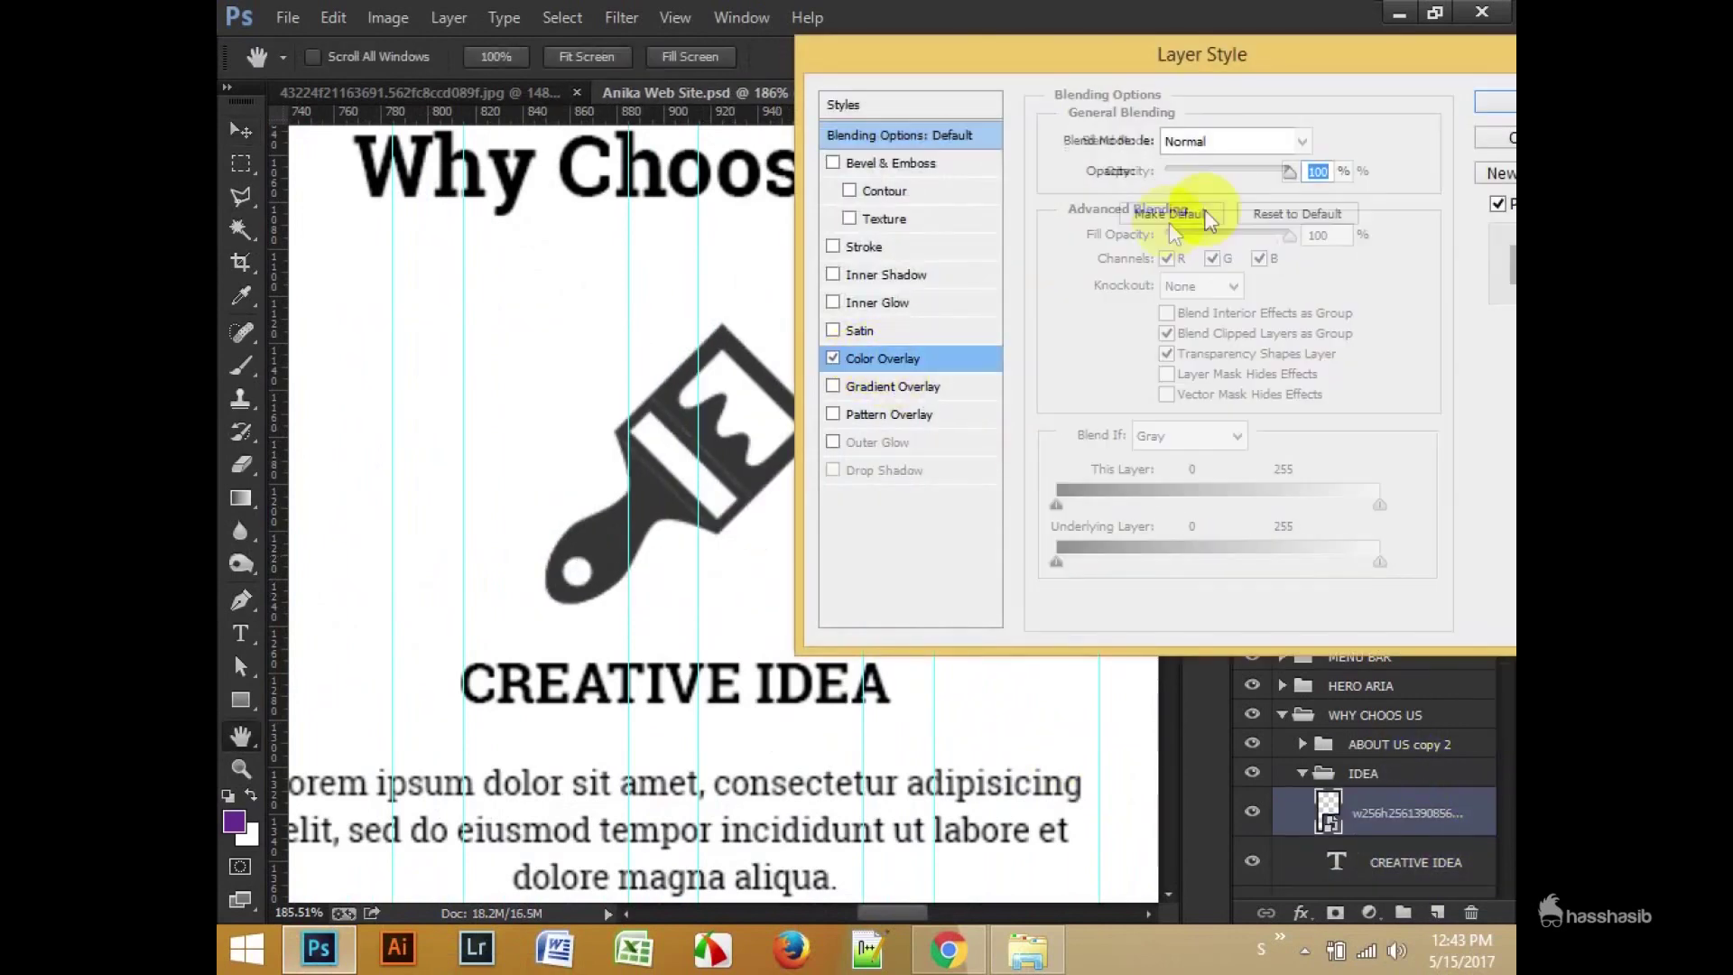
left_click(883, 358)
left_click(1320, 141)
left_click(893, 478)
left_click(1448, 151)
key("Return")
left_click(1303, 772)
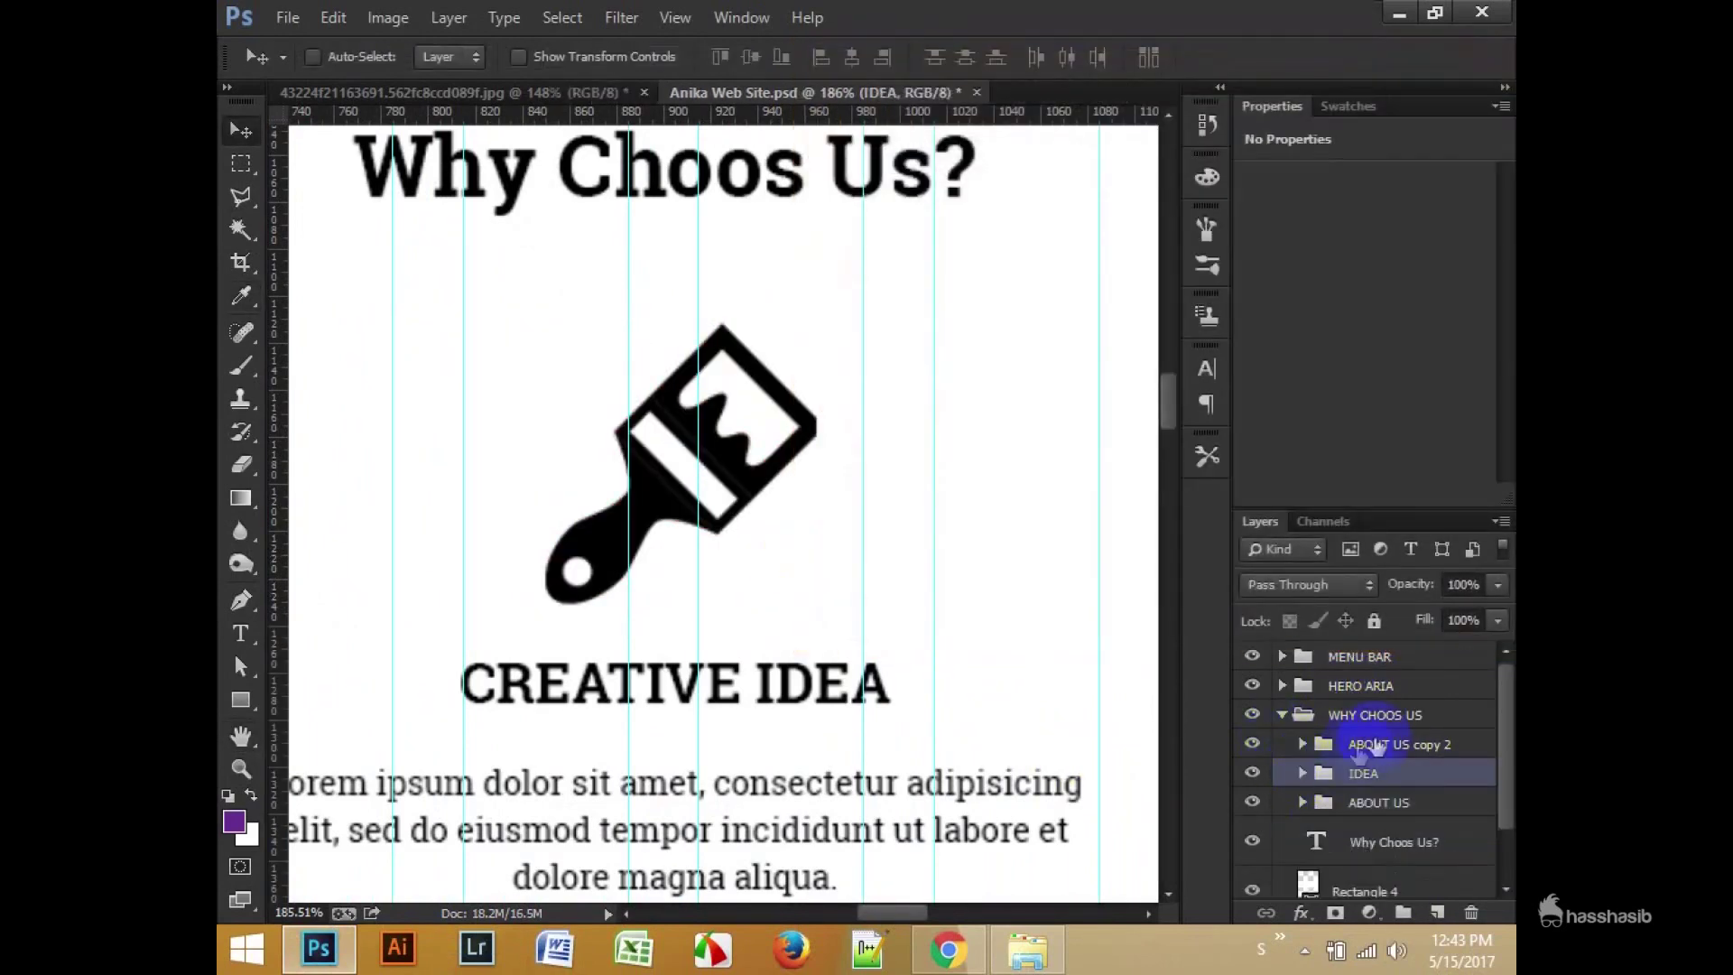
left_click(1372, 744)
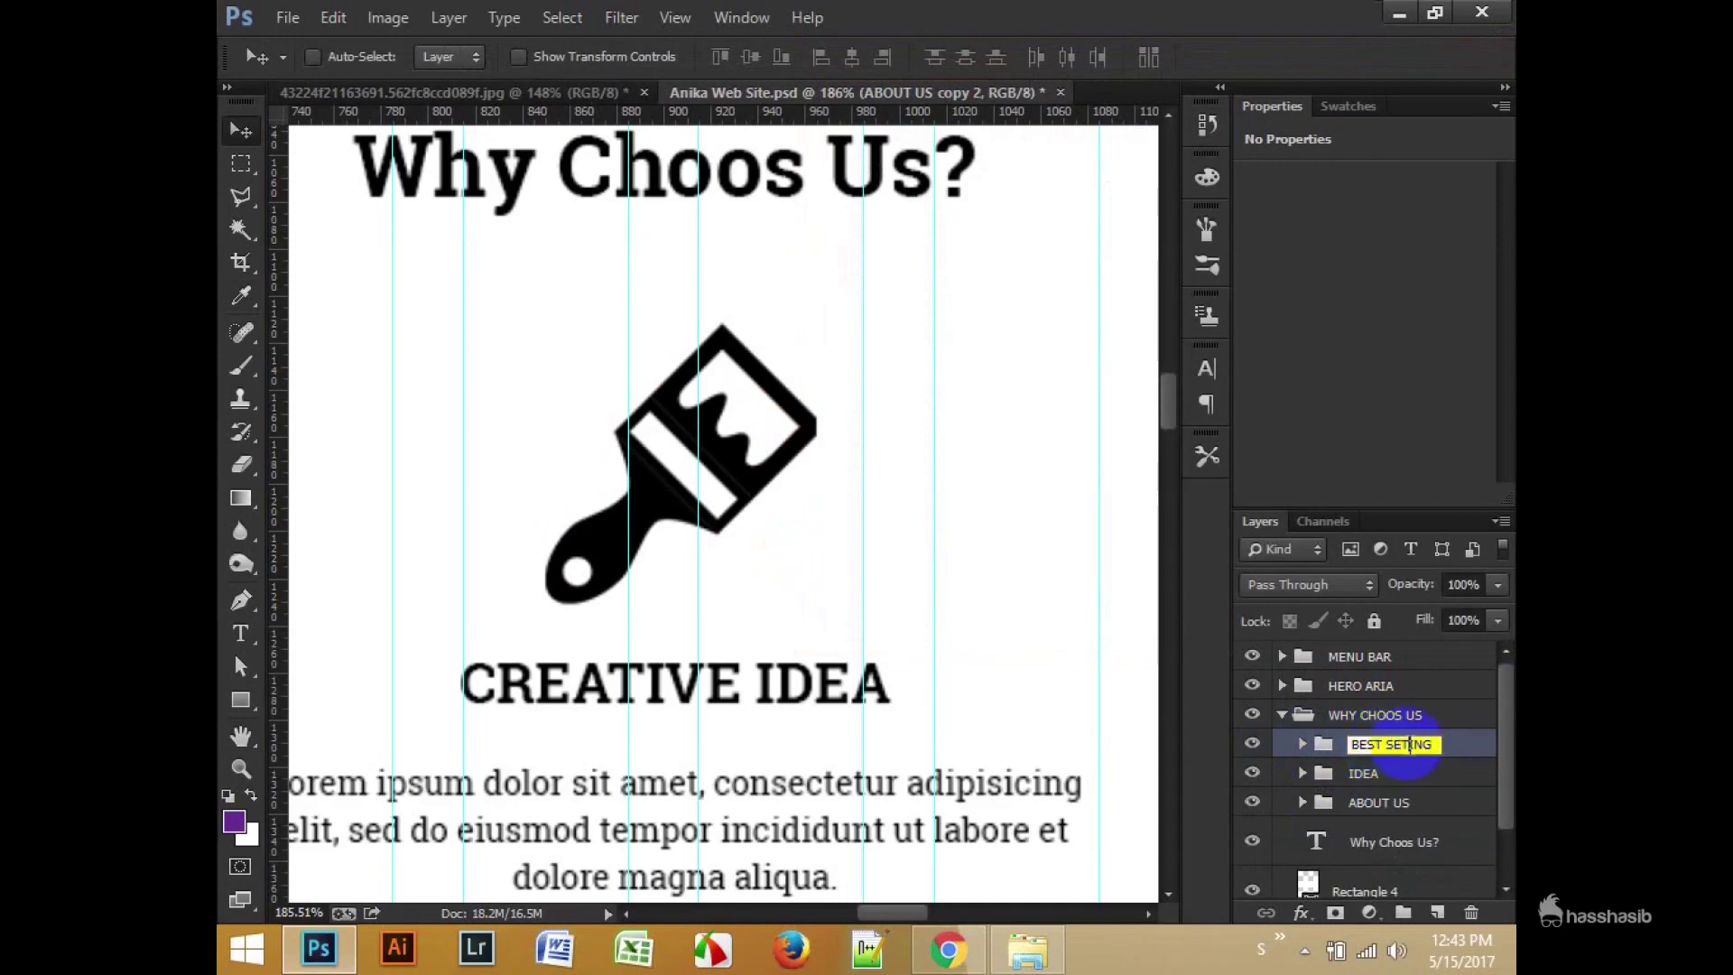
Step: Name the third group BEST SETTING and make its heading BEST SETTING at 24 pt Bold
key("Return")
scroll(987, 658, "down", 5)
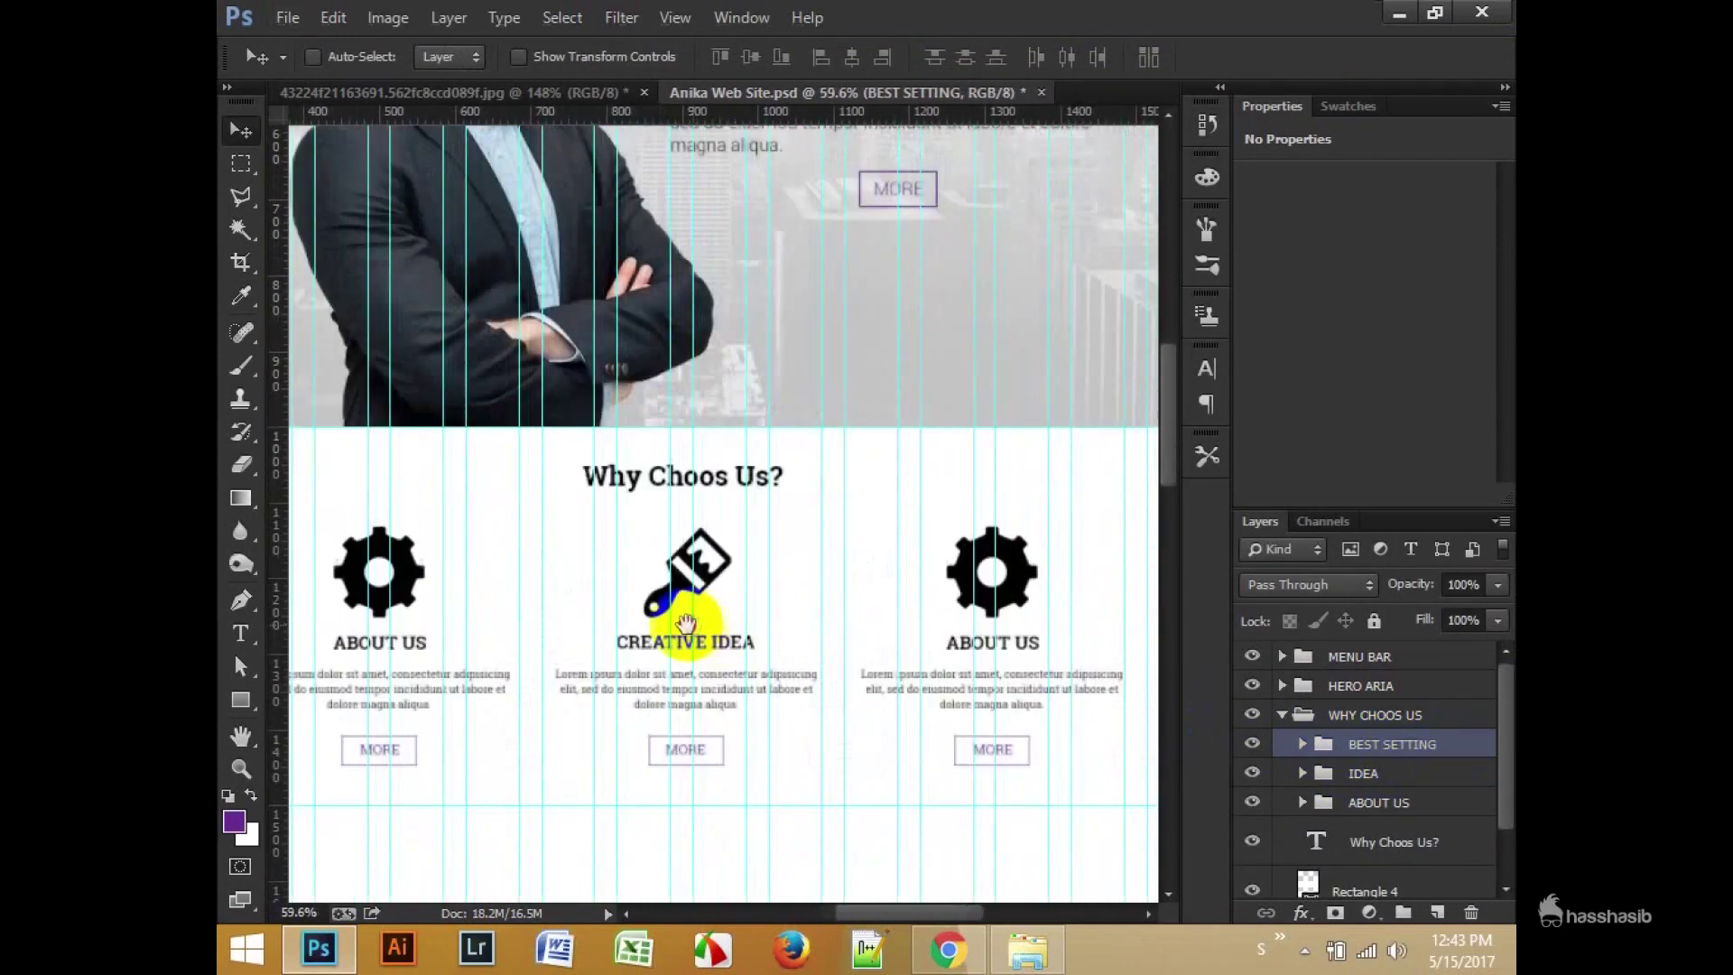
left_click(1302, 744)
left_click(1352, 835)
double_click(1351, 840)
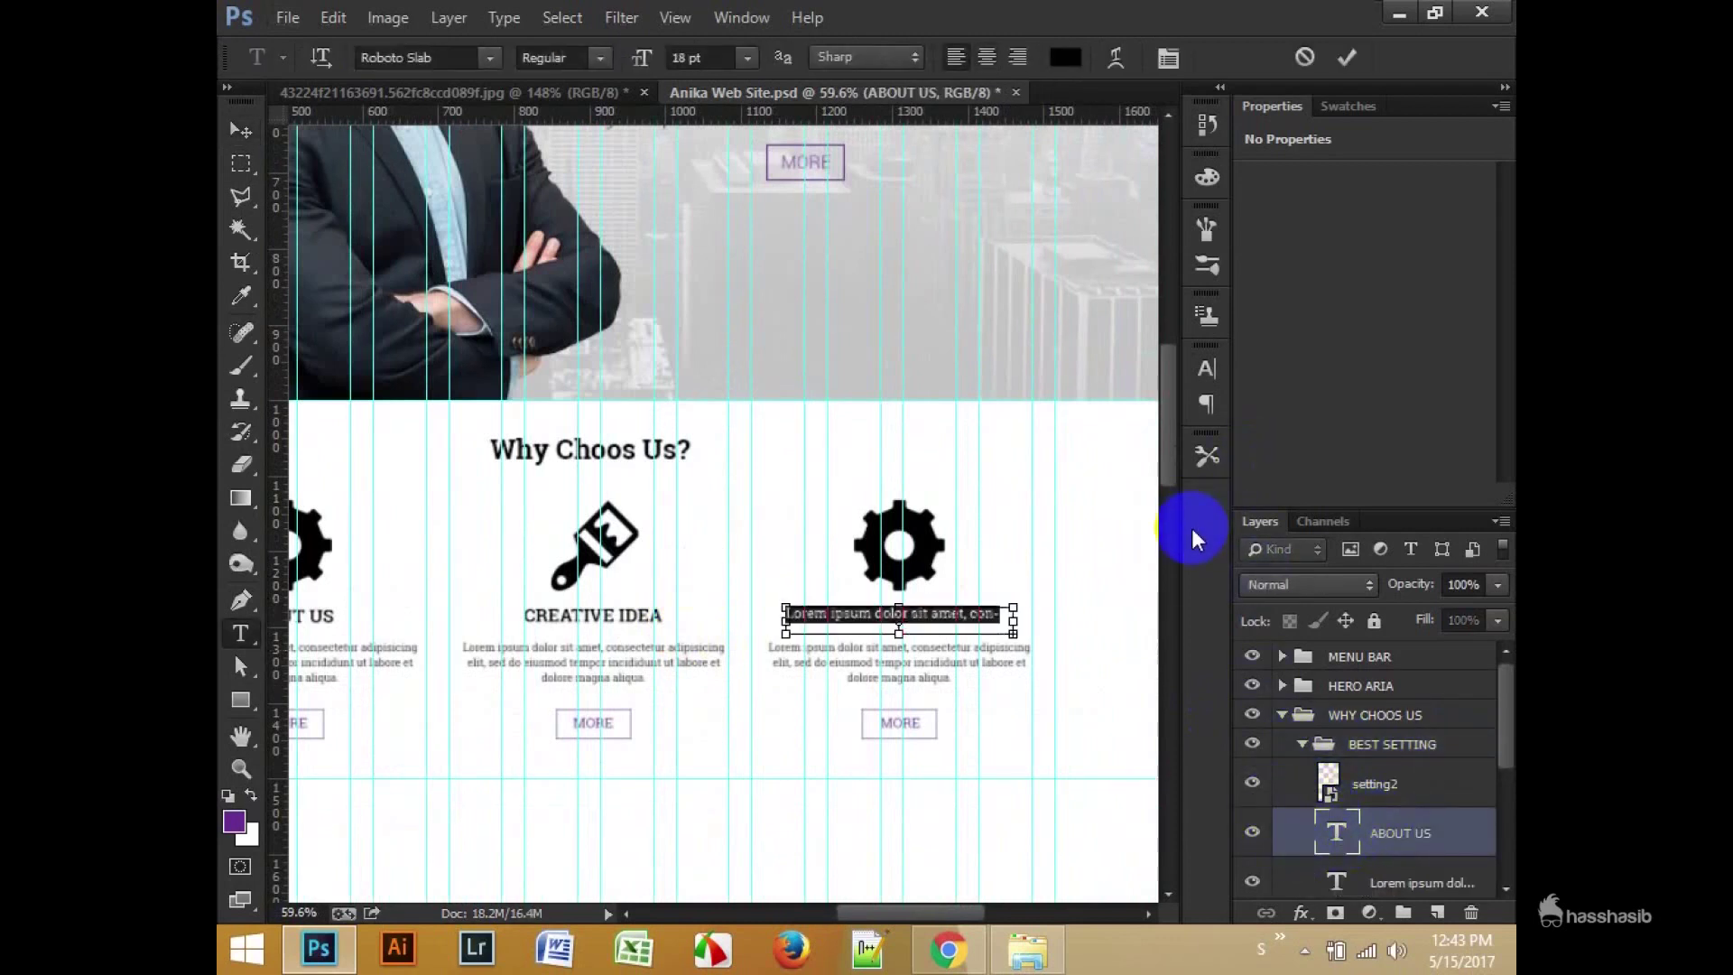
type("BEST SETTING")
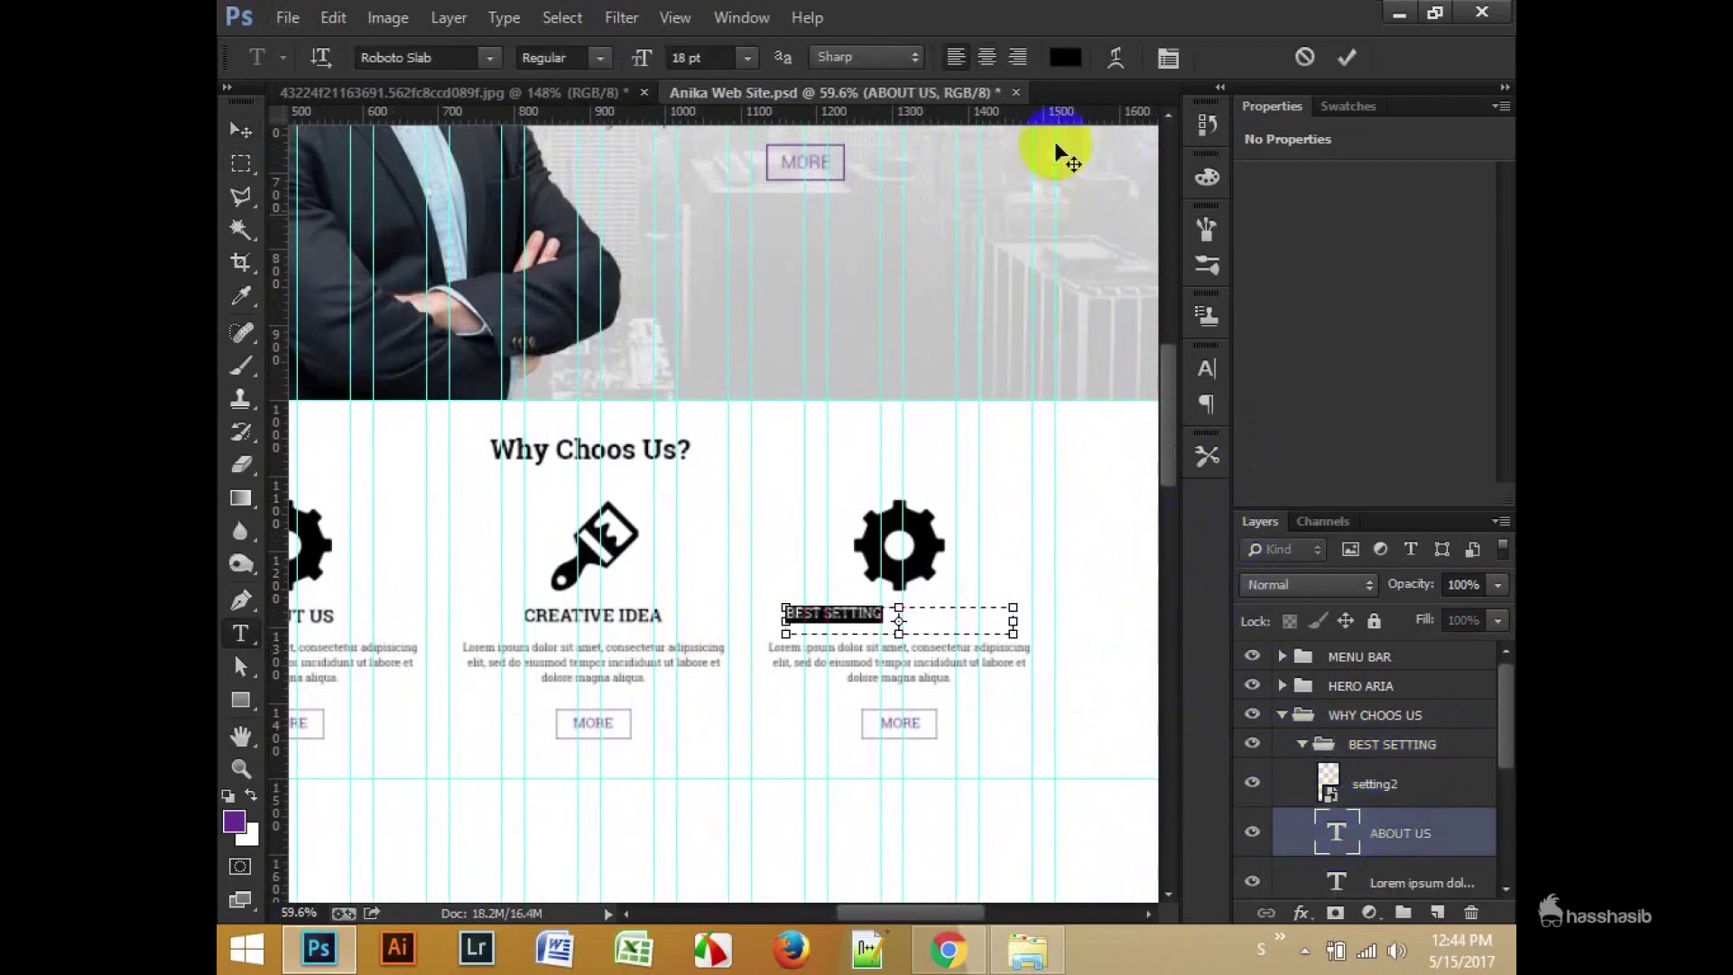
left_click(748, 57)
left_click(727, 345)
left_click(600, 57)
left_click(586, 131)
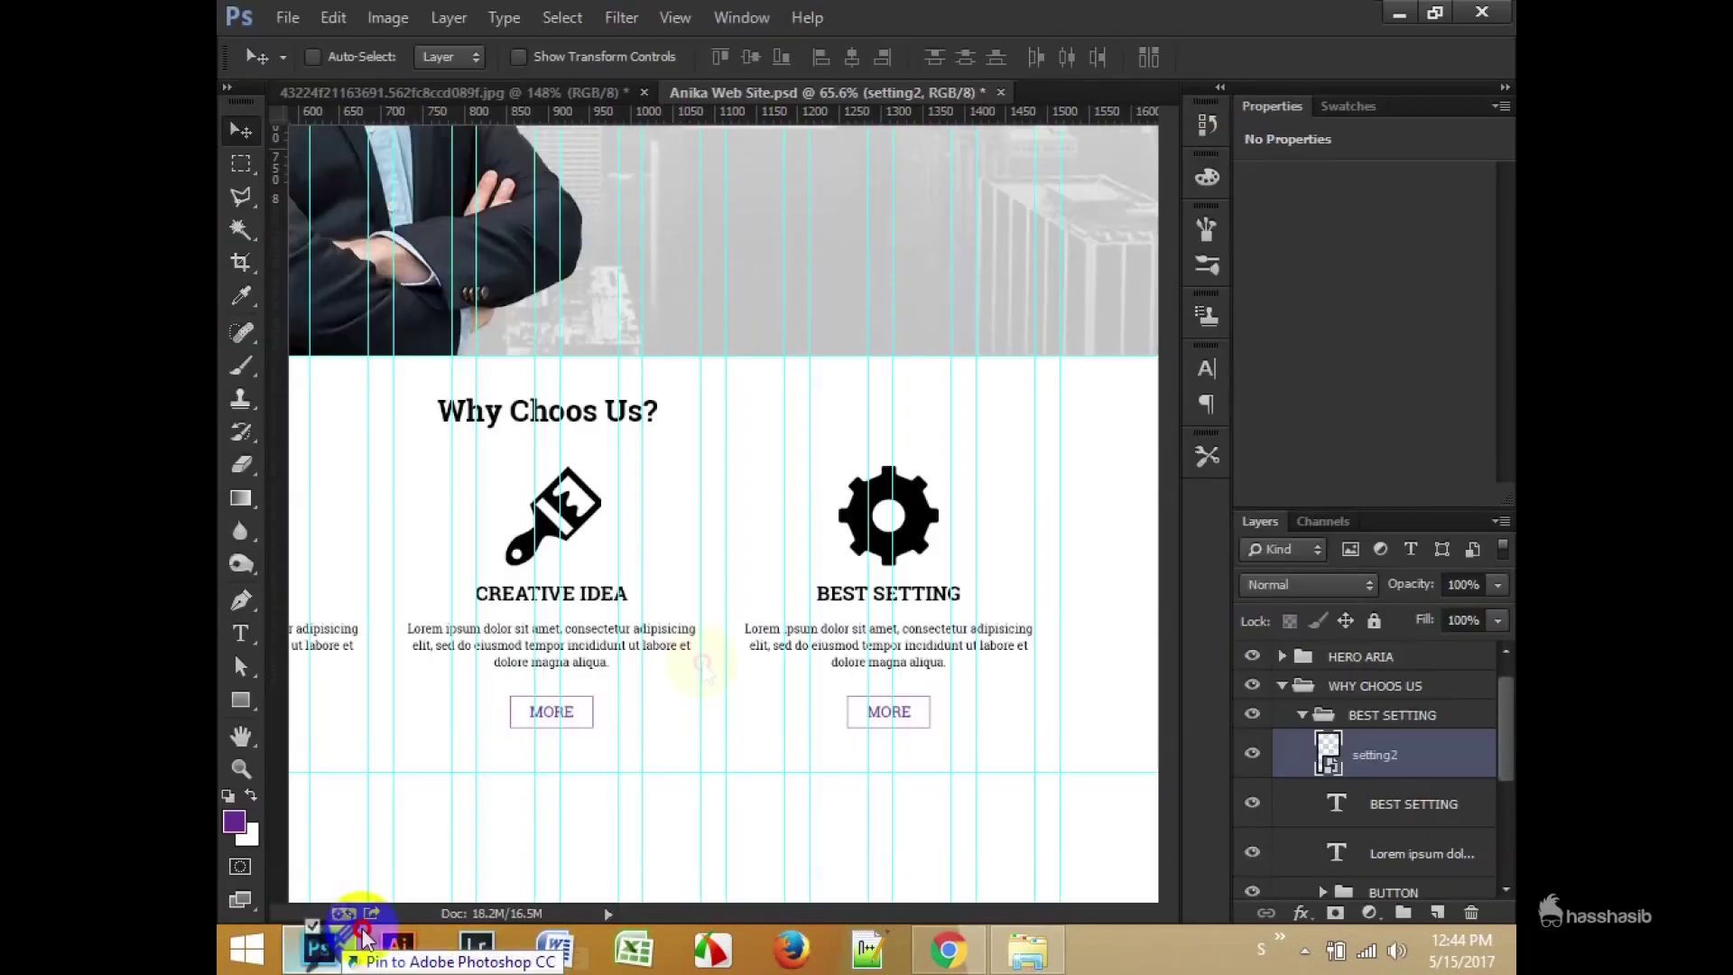
Step: Place the mec.png tools icon over the third gear and delete the old setting2 layer
left_click_drag(1052, 420, 722, 506)
left_click_drag(970, 312, 765, 461)
left_click_drag(723, 519, 871, 519)
scroll(858, 506, "up", 2)
scroll(858, 505, "up", 2)
left_click_drag(720, 437, 736, 439)
left_click_drag(843, 469, 866, 468)
left_click(1492, 57)
left_click(1382, 802)
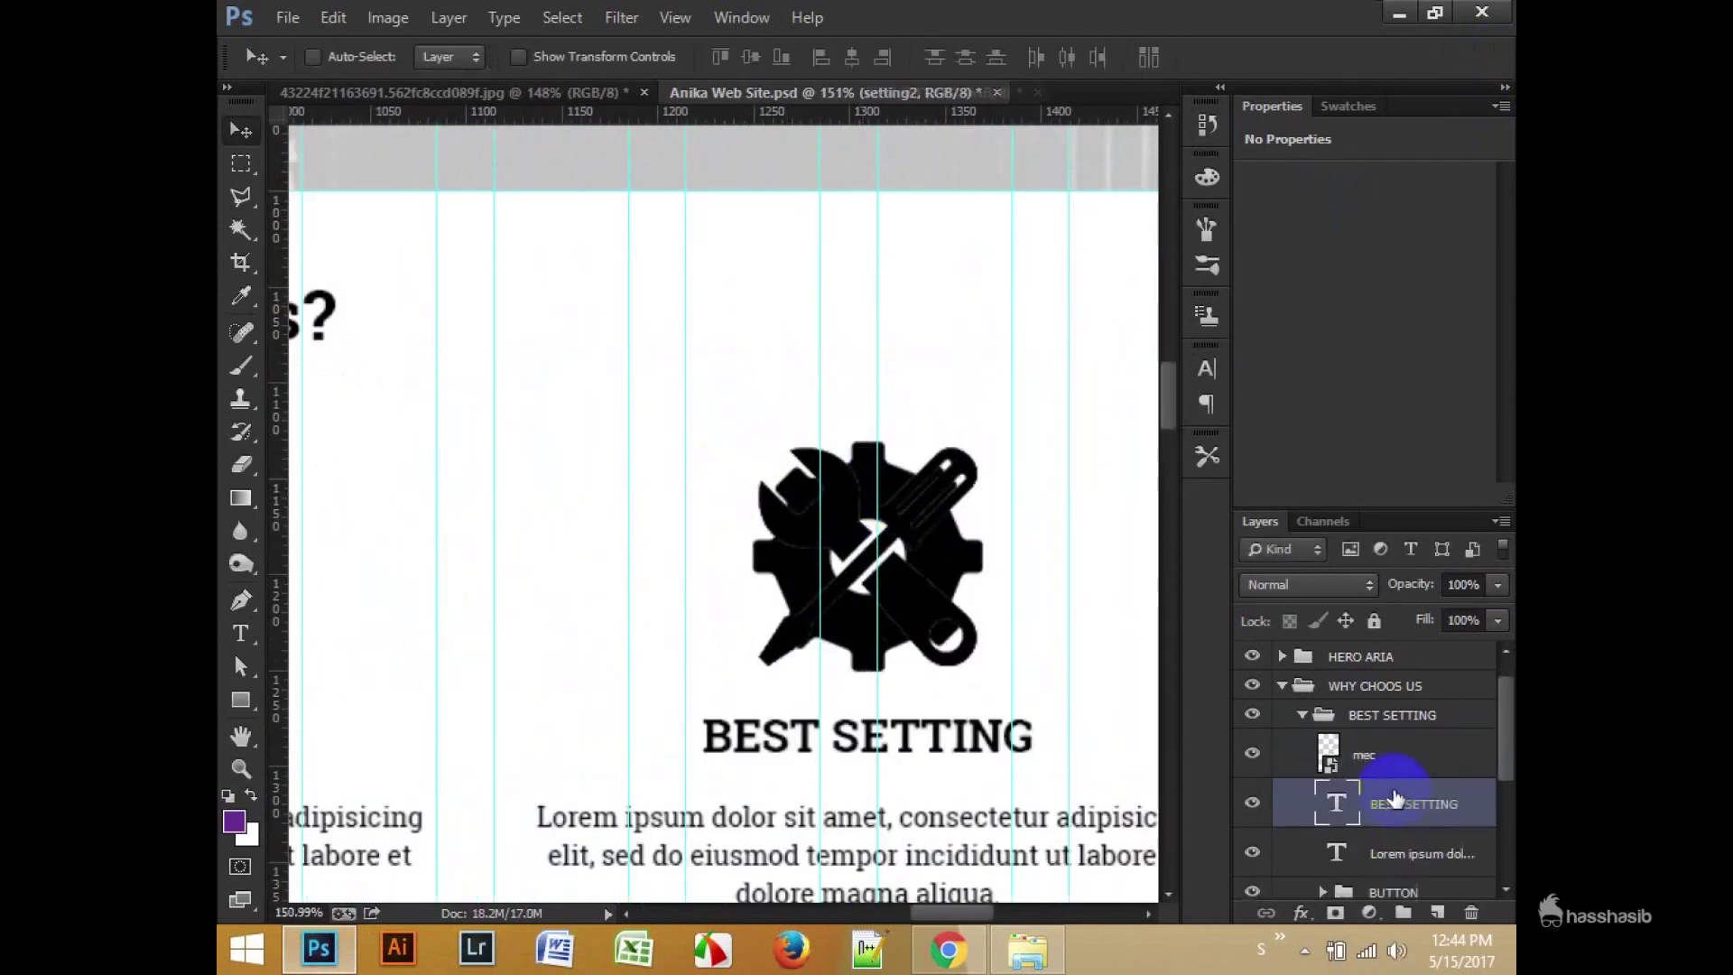
key("Delete")
Step: Collapse the groups and label MENU BAR orange, HERO ARIA blue, WHY CHOOS US green
scroll(943, 618, "down", 3)
scroll(944, 618, "down", 3)
left_click(1303, 715)
left_click_drag(1382, 812, 1381, 776)
left_click(1282, 686)
right_click(1358, 658)
left_click(1183, 767)
right_click(1358, 686)
left_click(1200, 849)
right_click(1363, 715)
left_click(1192, 623)
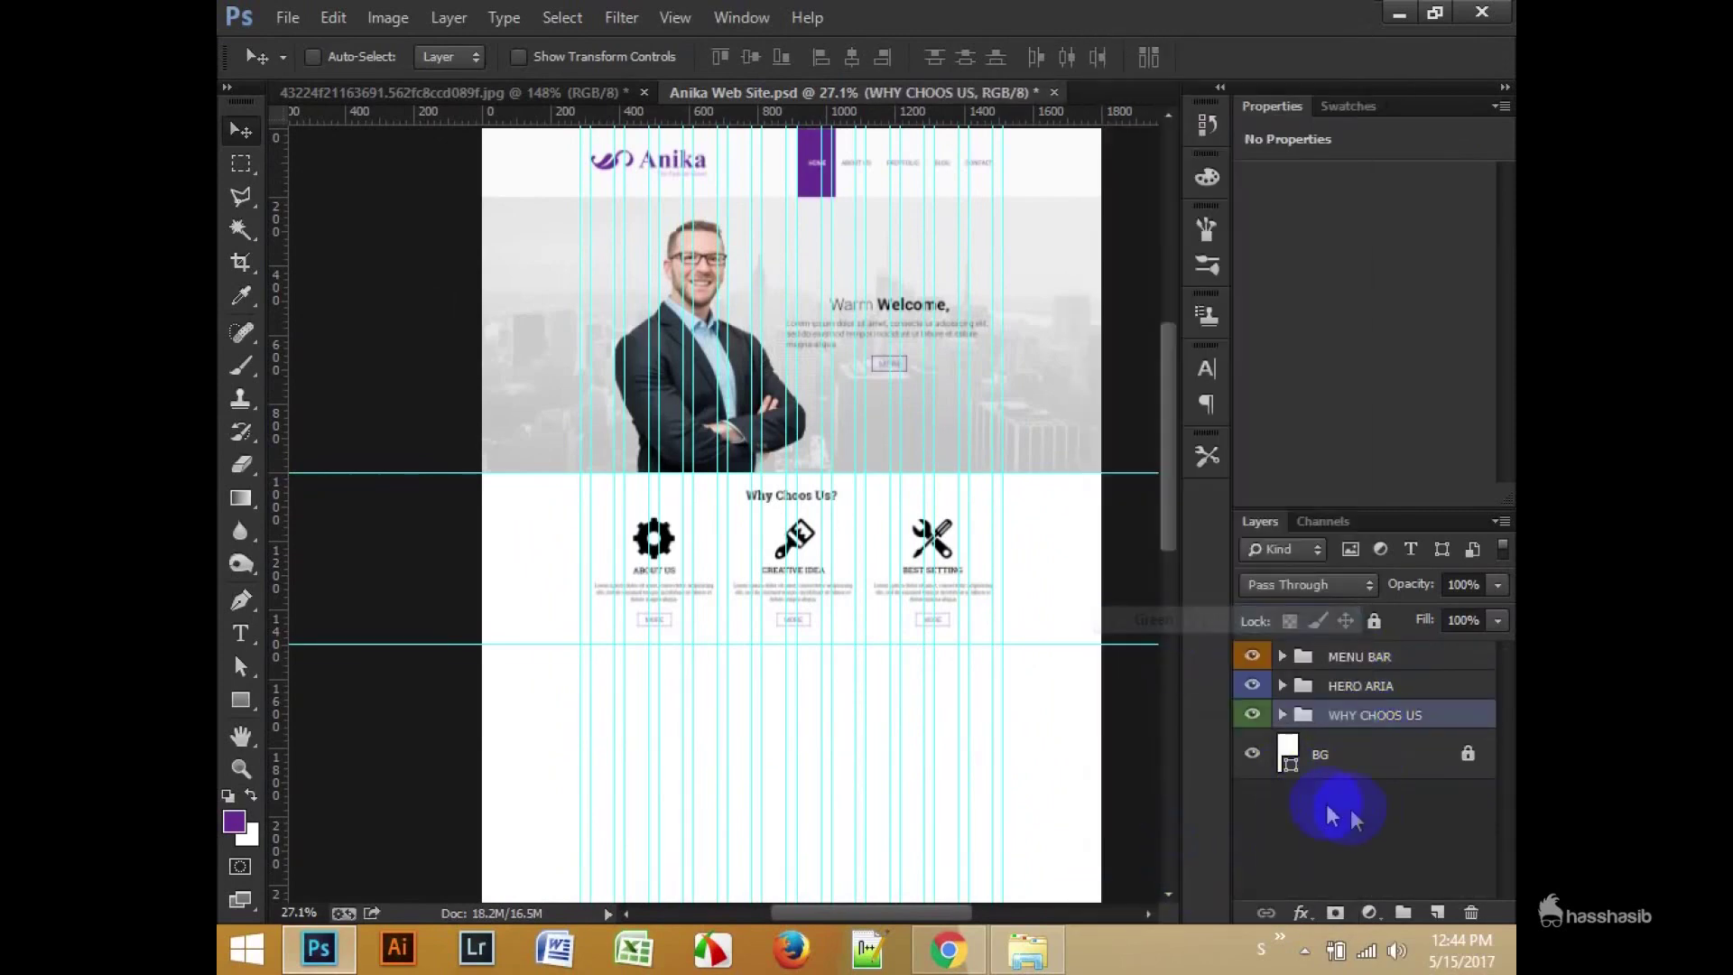
Step: Check the reference design, then create an 1803 × 600 px rectangle in the PSD
scroll(948, 728, "up", 2)
scroll(948, 727, "down", 3)
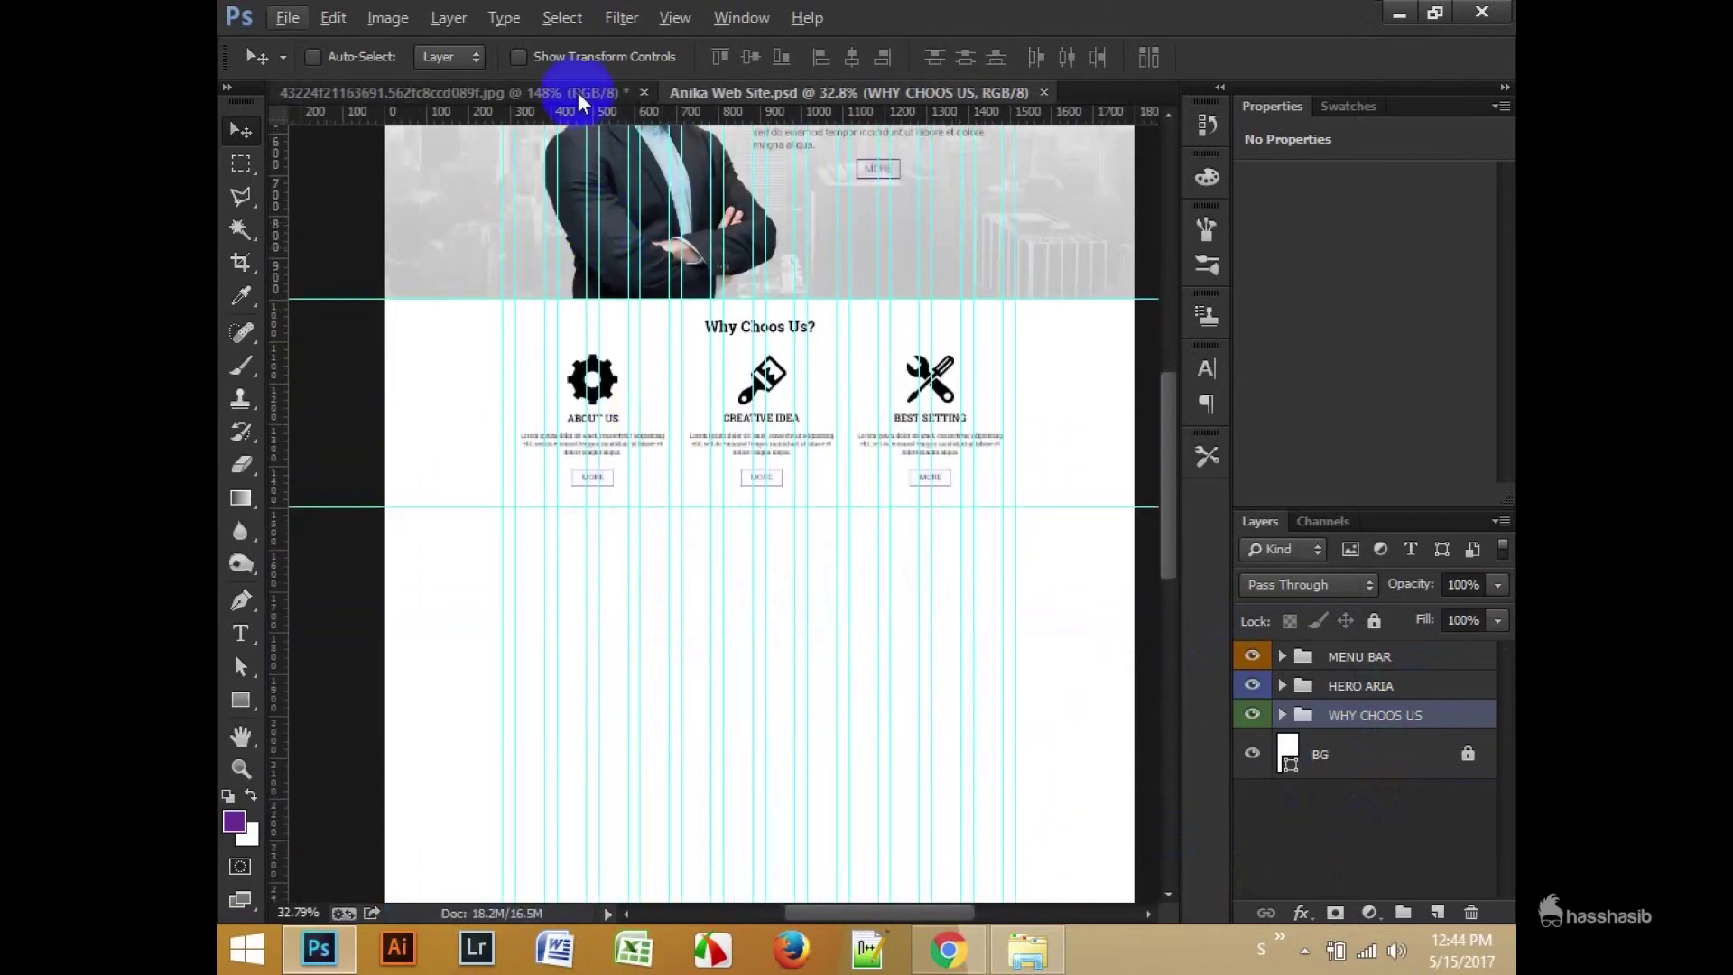
left_click(451, 92)
key("i")
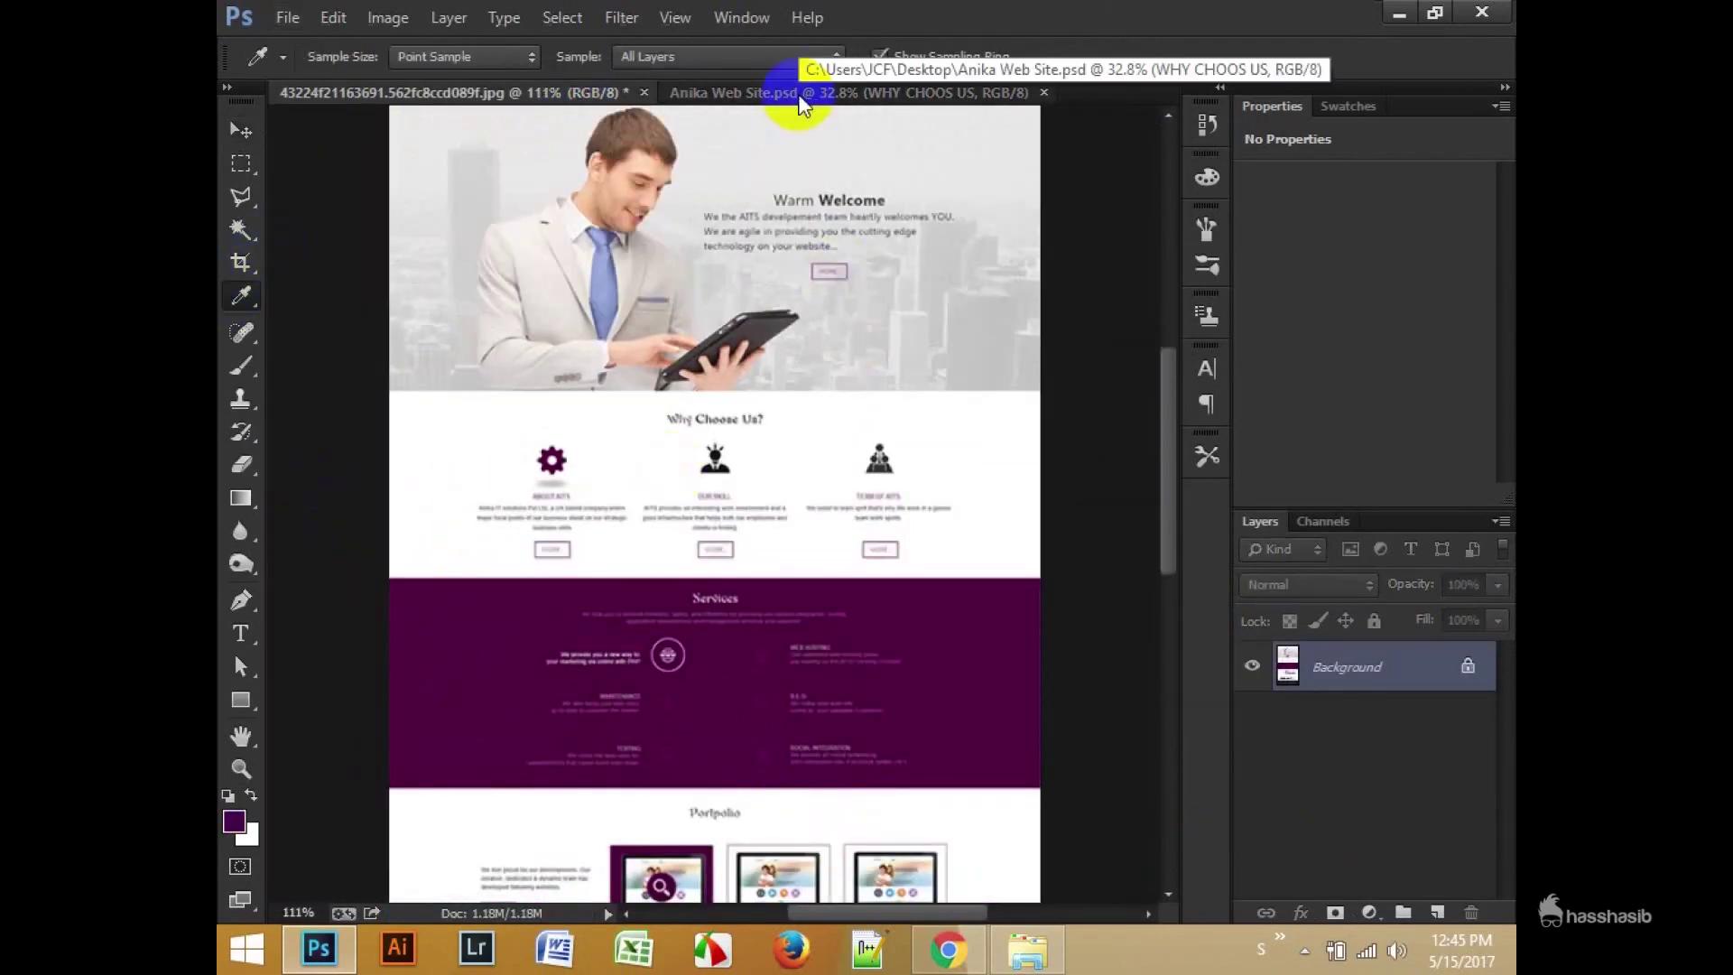
left_click(798, 94)
key("u")
left_click(728, 762)
key("Tab")
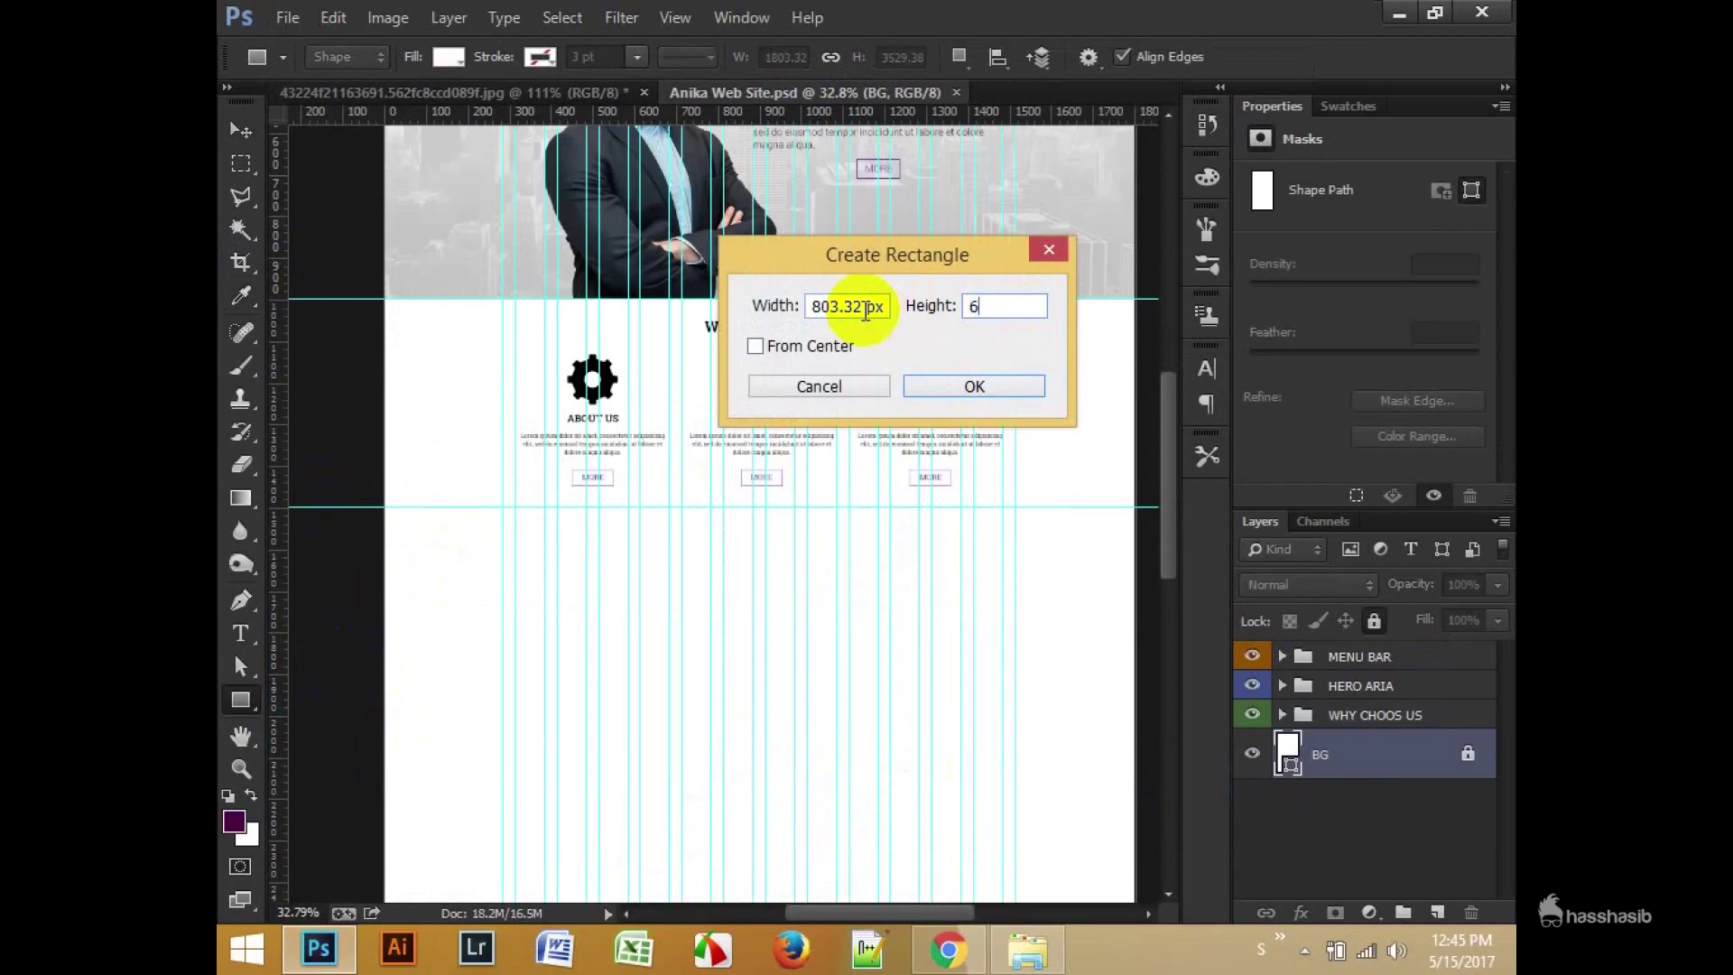
left_click(1040, 397)
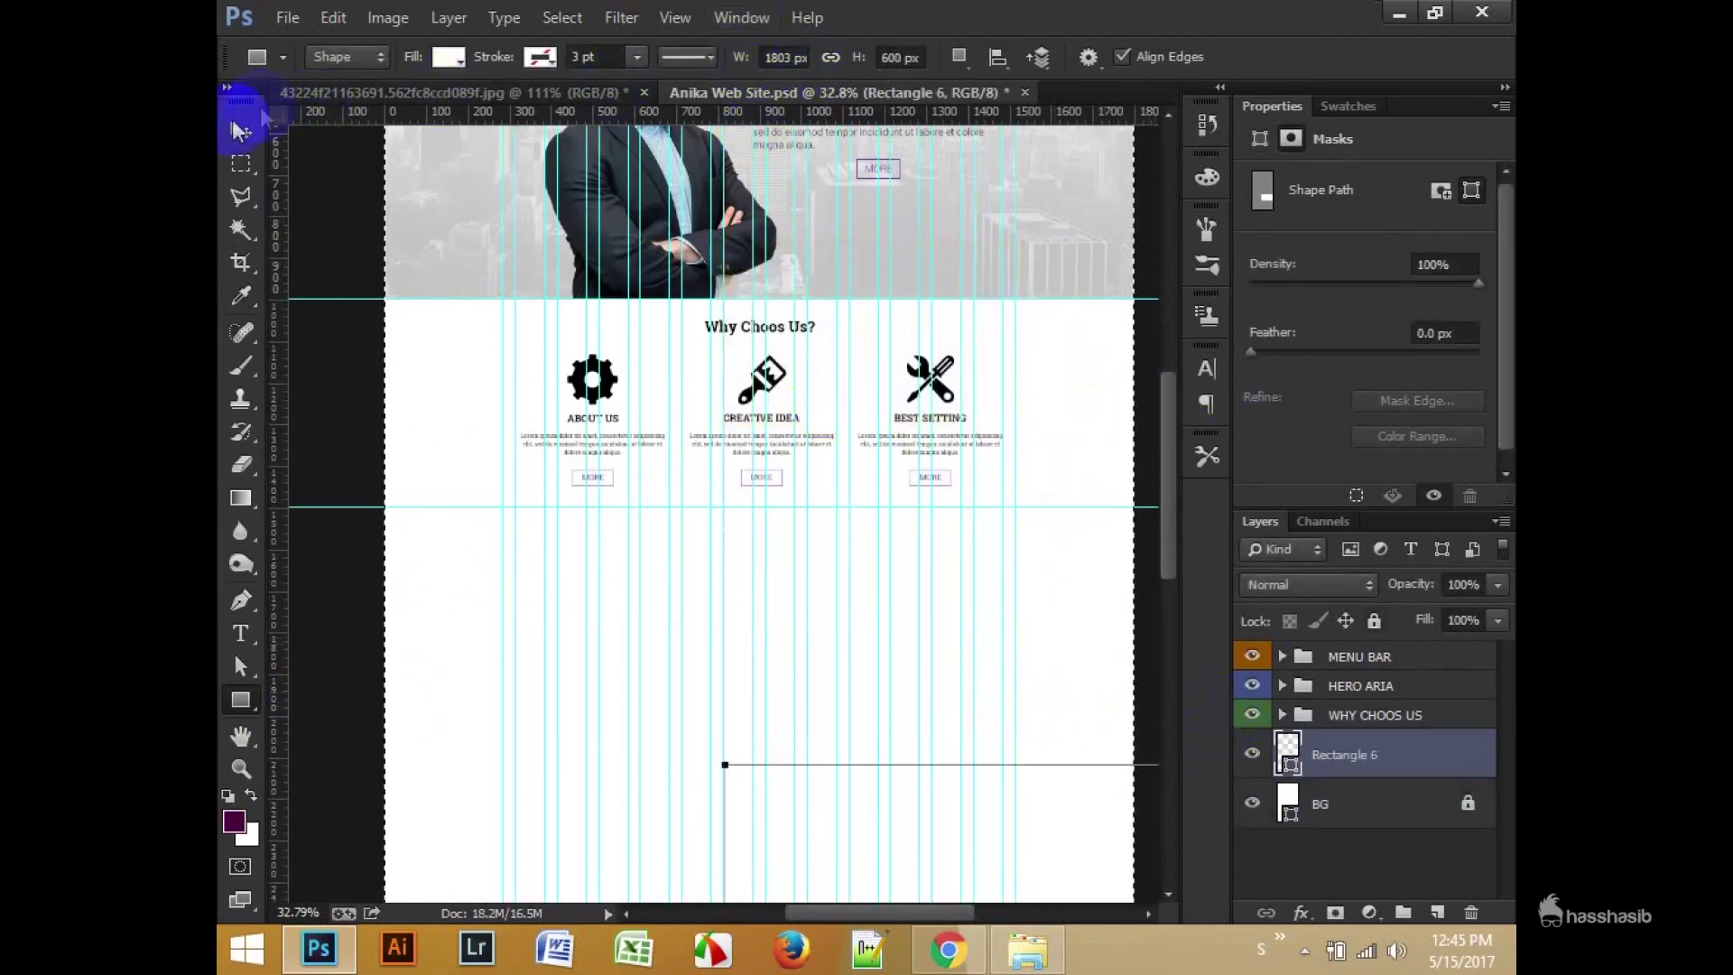
left_click(240, 129)
Step: Fill Rectangle 6 dark purple 4c013a and move it up below Why Choose Us
double_click(1288, 754)
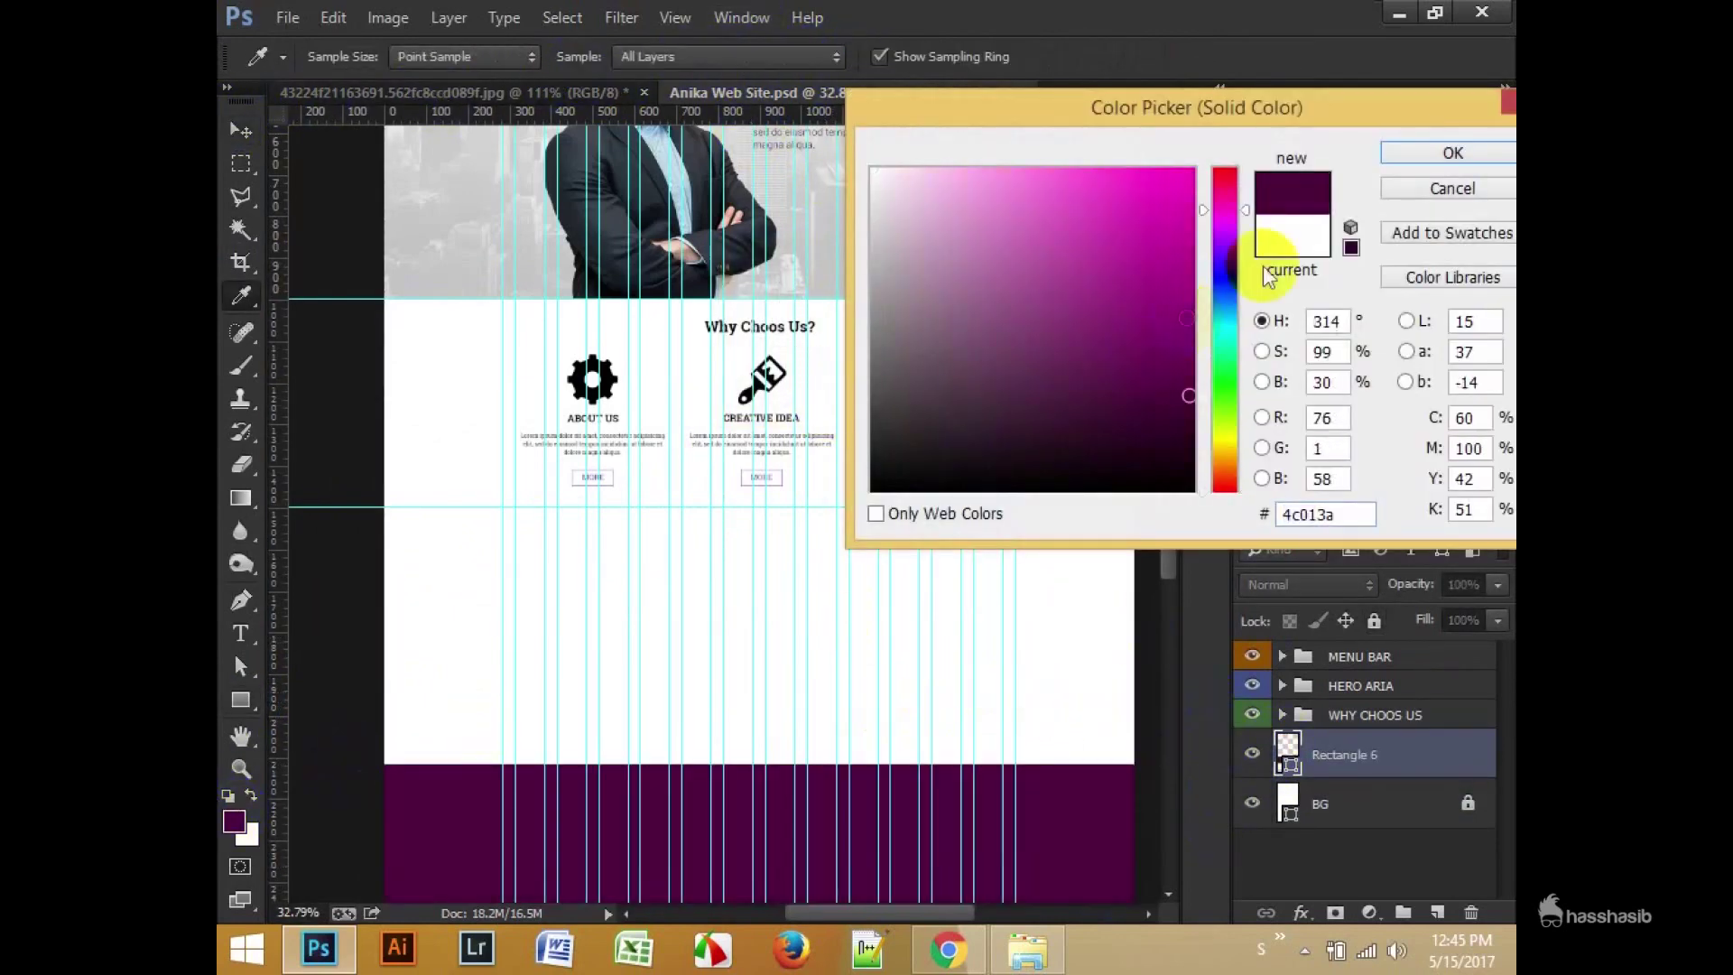
key("Return")
scroll(908, 690, "up", 3)
scroll(908, 690, "down", 2)
left_click_drag(975, 831, 1011, 691)
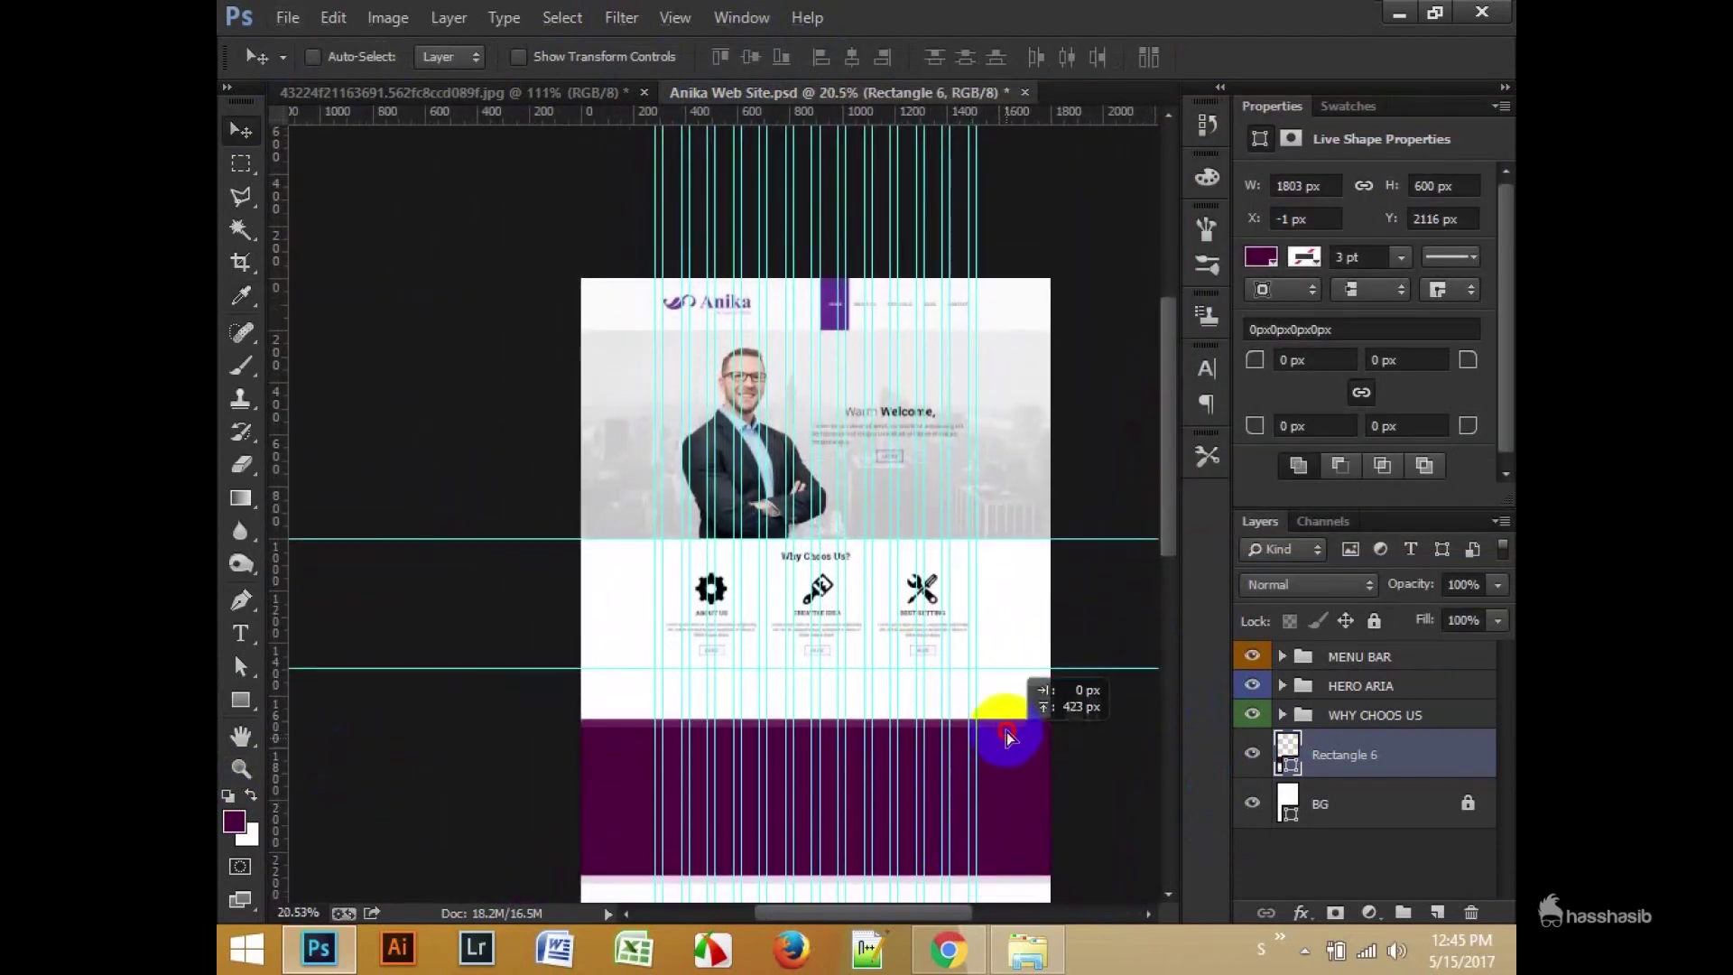
Step: Change the band's fill to the lighter purple #662d91 and hide the guides
double_click(1287, 754)
left_click(1092, 308)
key("Return")
scroll(920, 665, "up", 2)
scroll(948, 578, "up", 2)
scroll(926, 582, "up", 2)
key("ctrl+semicolon")
scroll(930, 596, "down", 1)
scroll(930, 591, "down", 1)
Step: Group the purple band and name the group SERVISES
key("ctrl+g")
left_click(596, 93)
scroll(831, 242, "up", 5)
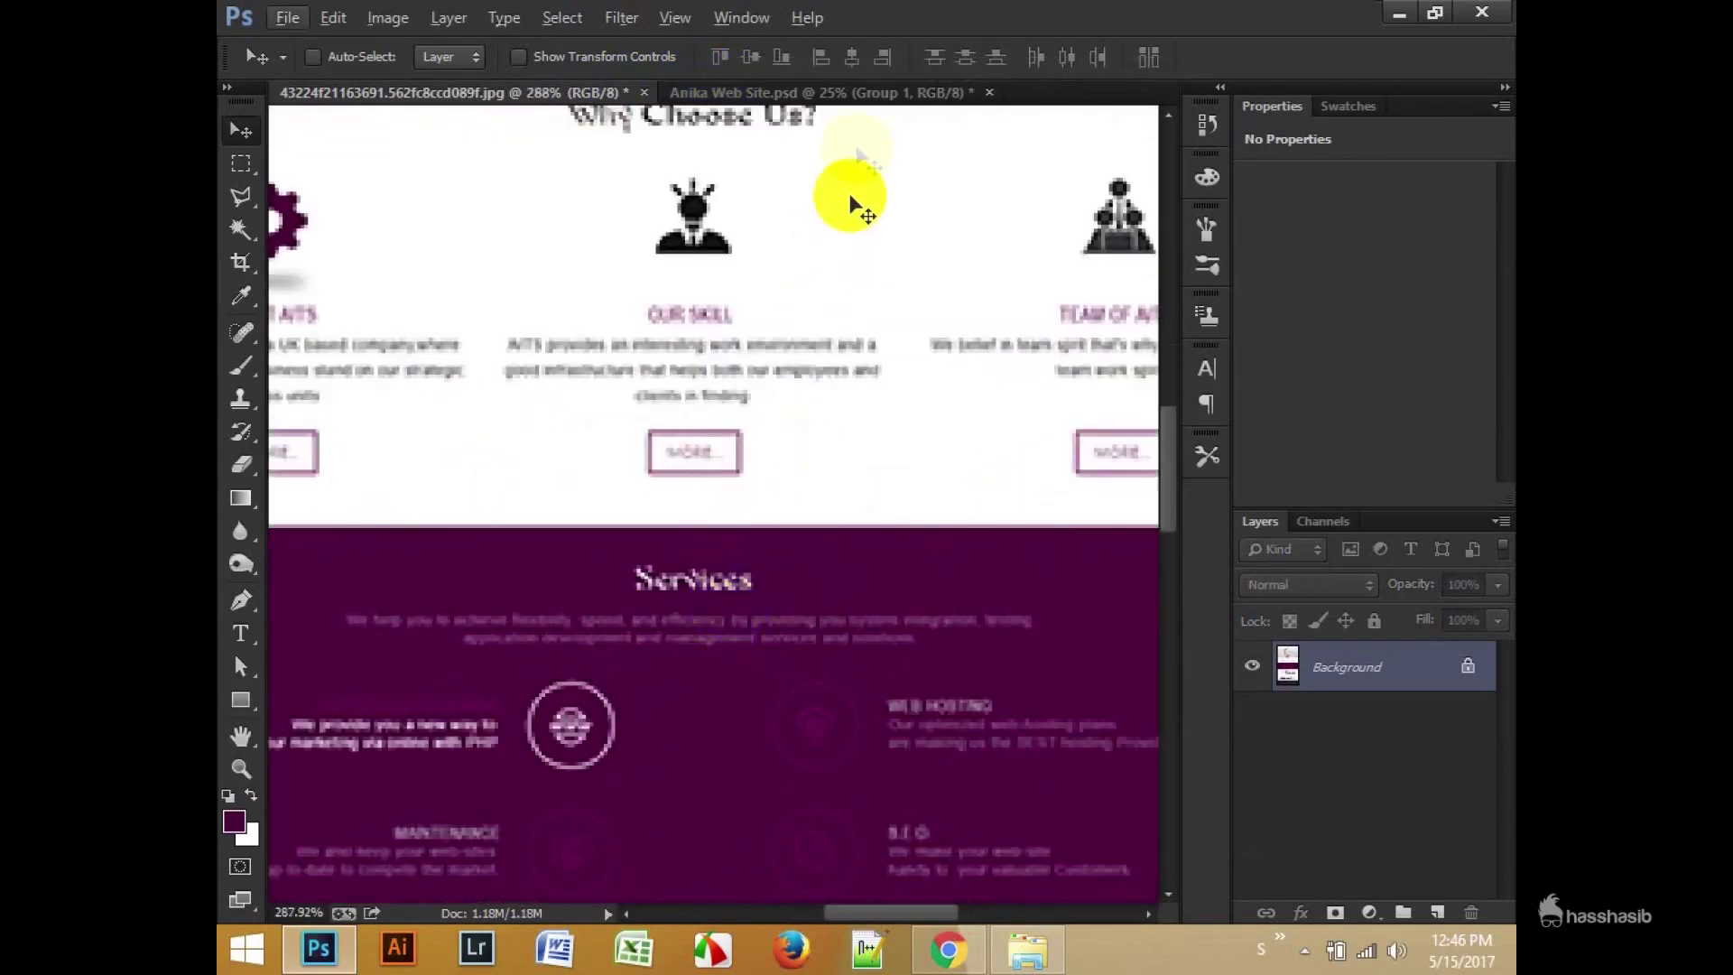
left_click(839, 93)
double_click(1350, 745)
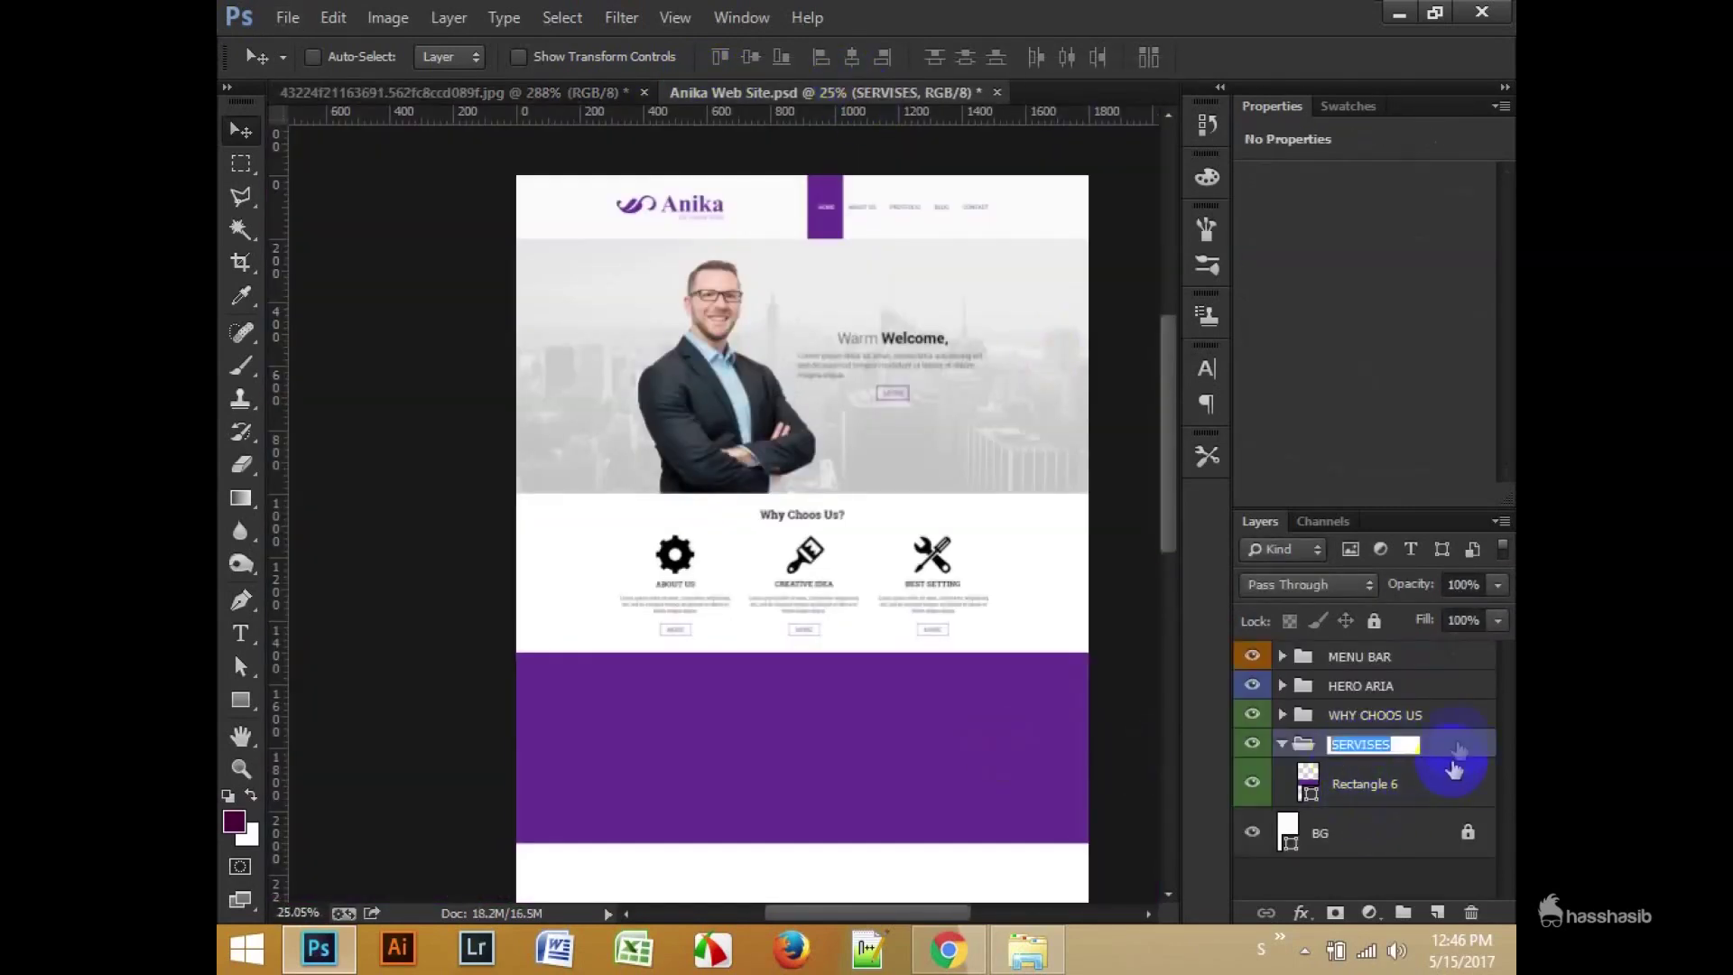
key("i")
left_click(847, 780)
Step: Add a SERVISES heading text on the band and colour it white
left_click(805, 877)
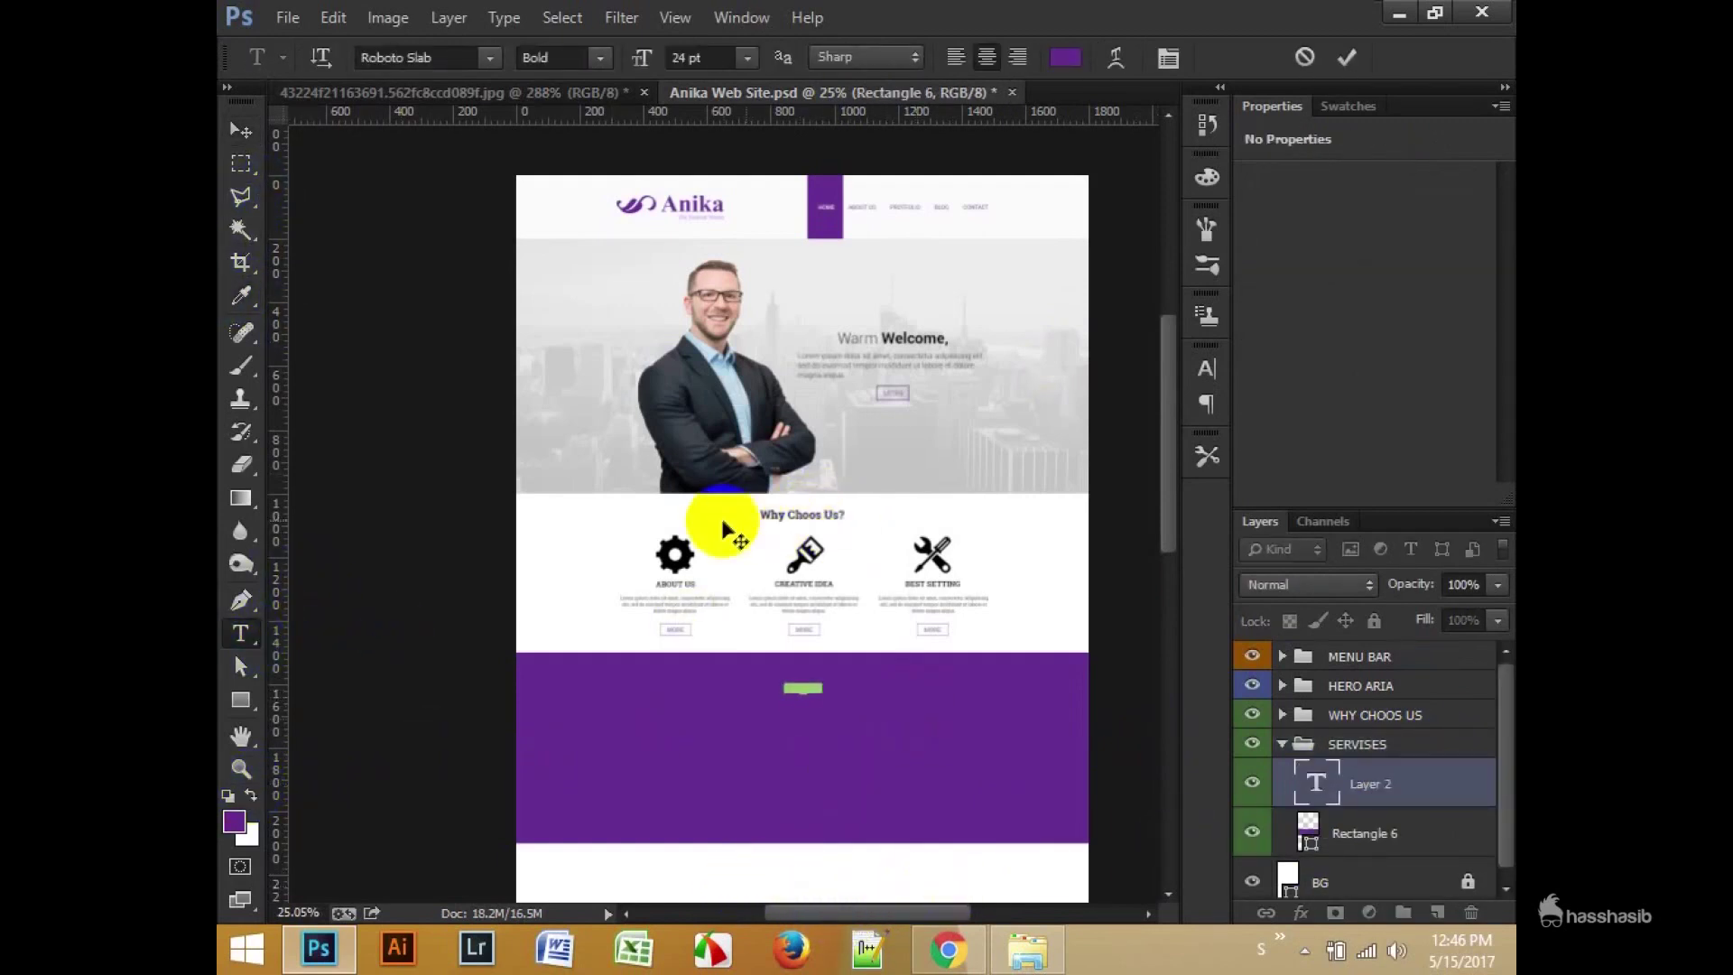
left_click(793, 554, "ctrl")
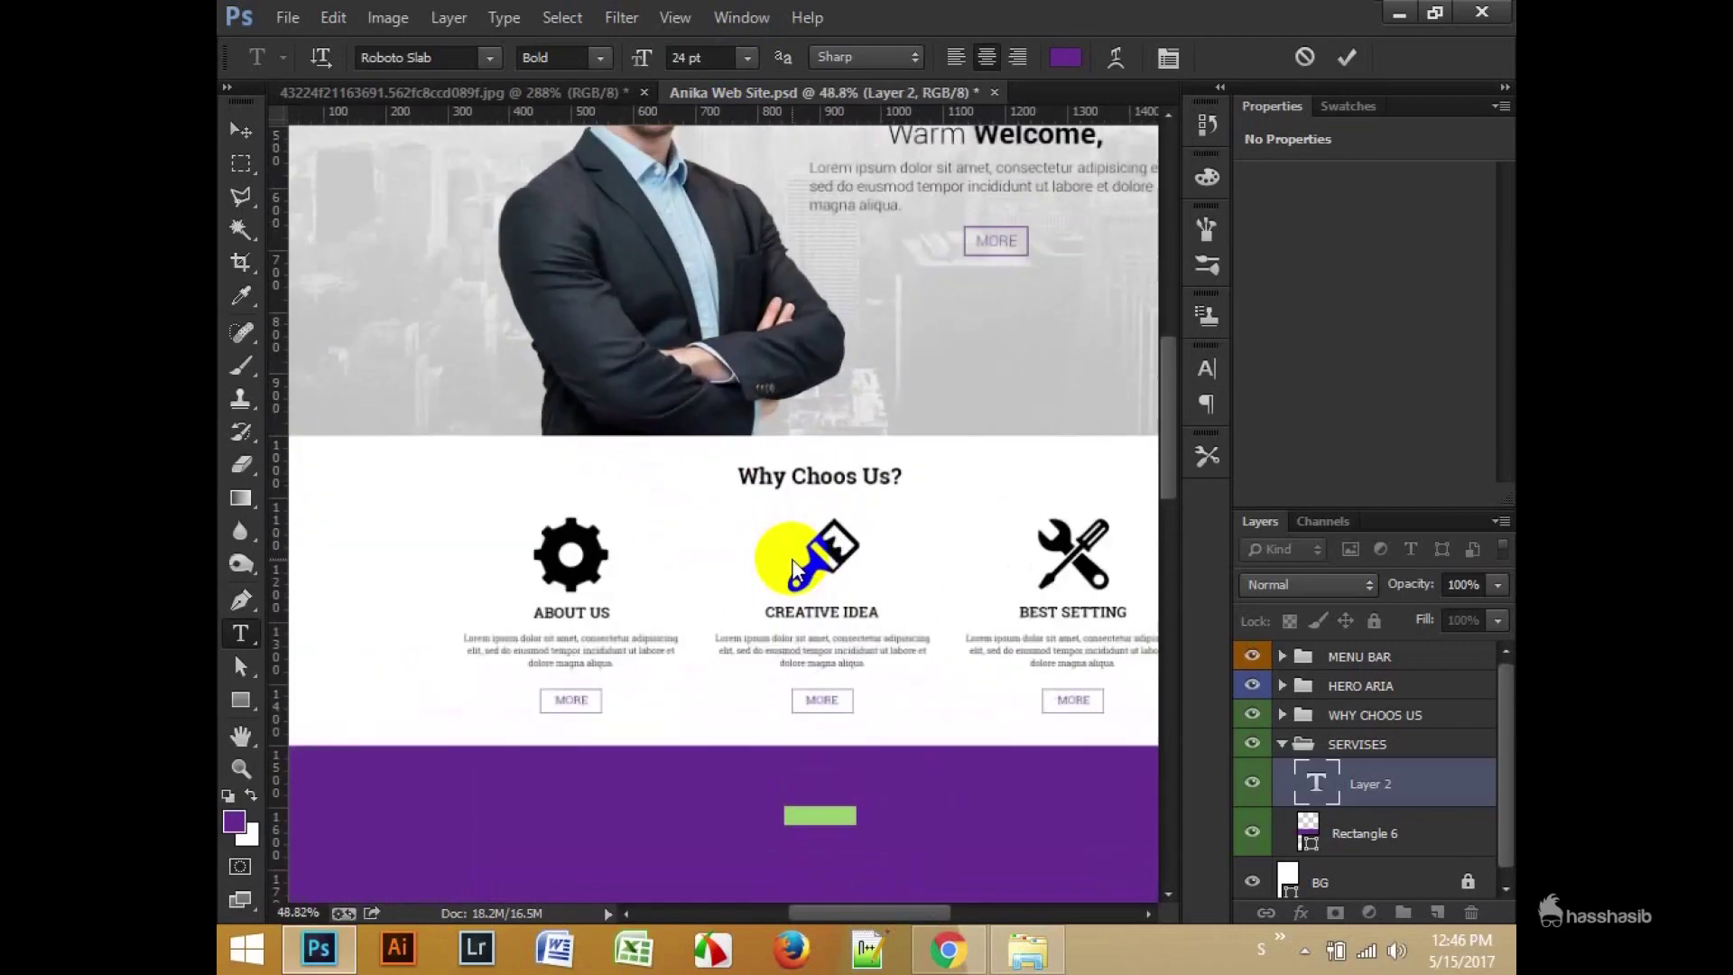
left_click_drag(1167, 477, 1167, 495)
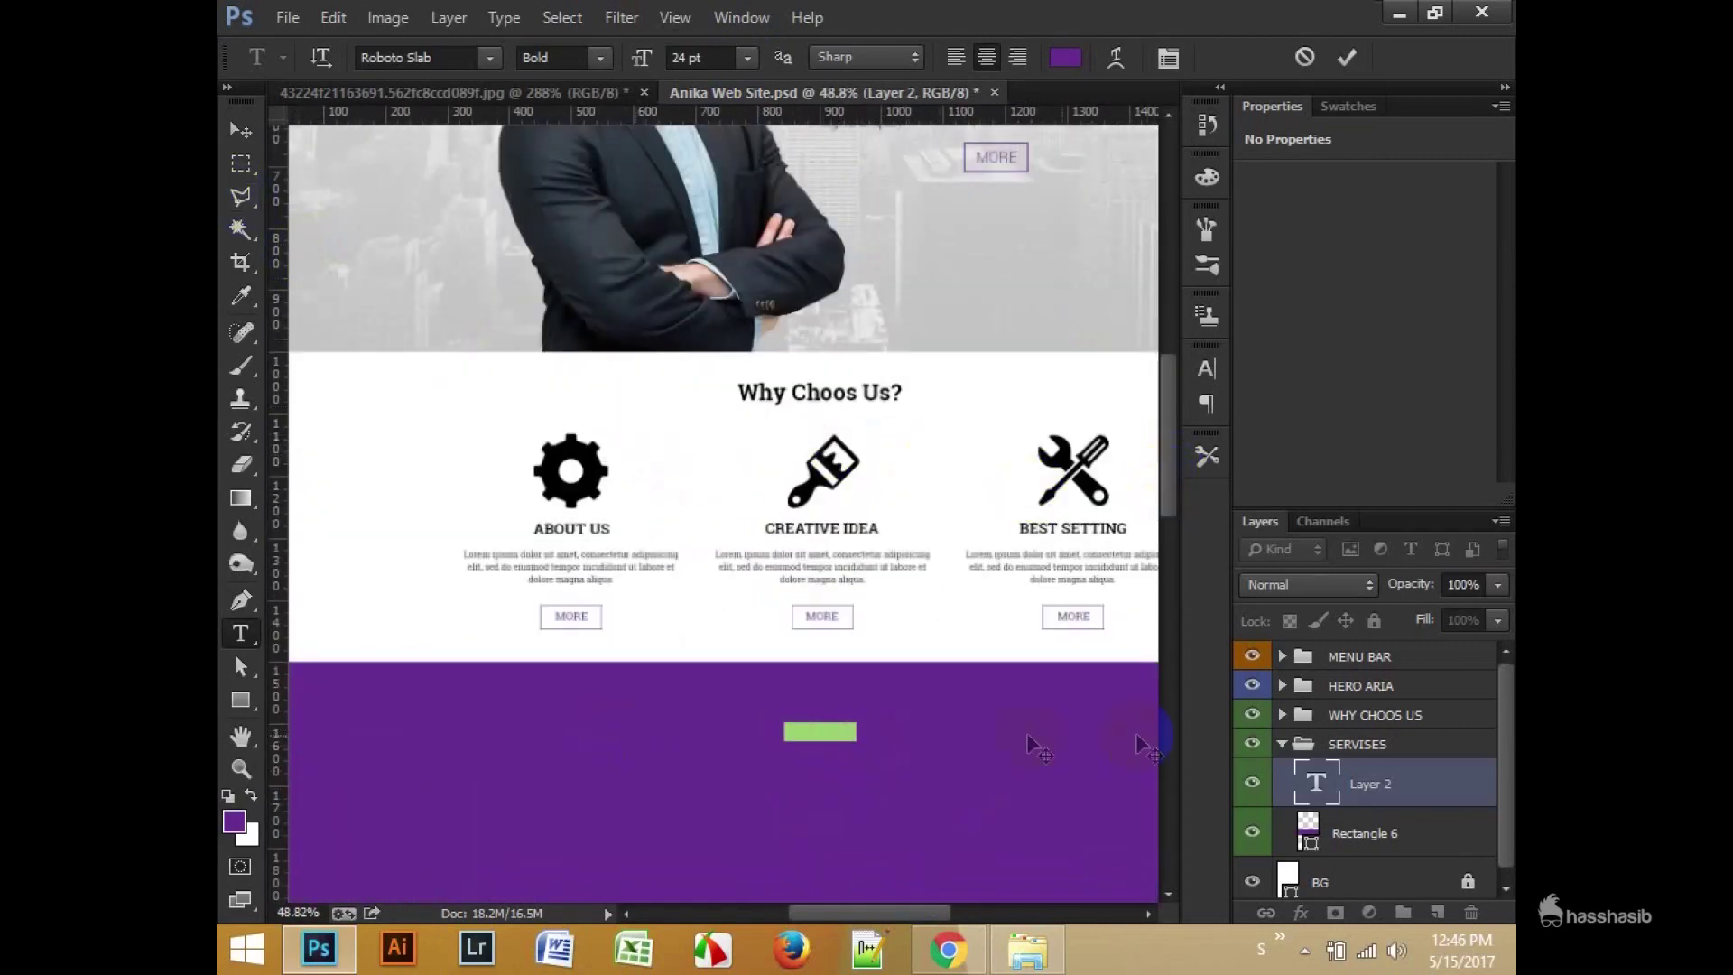
left_click(1063, 57)
left_click(717, 433)
left_click(1422, 154)
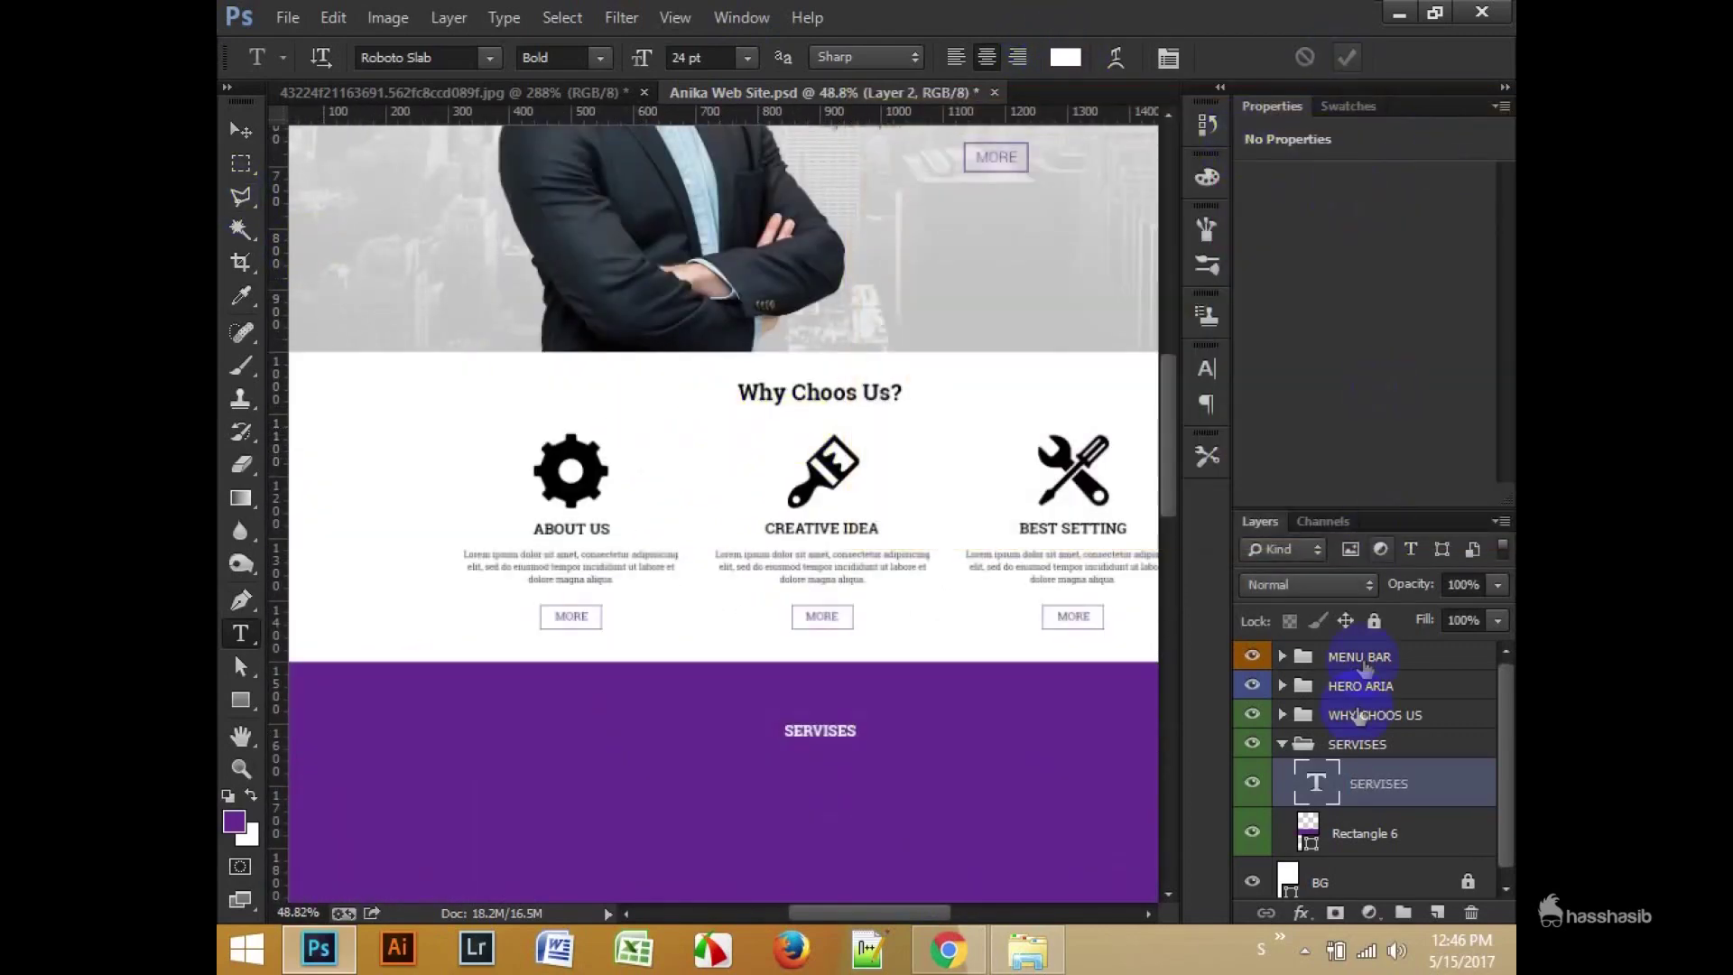
Step: Compare with the Why Choos Us? heading settings and set the SERVISES heading to 36 pt
left_click(1282, 714)
double_click(1315, 838)
left_click(1307, 57)
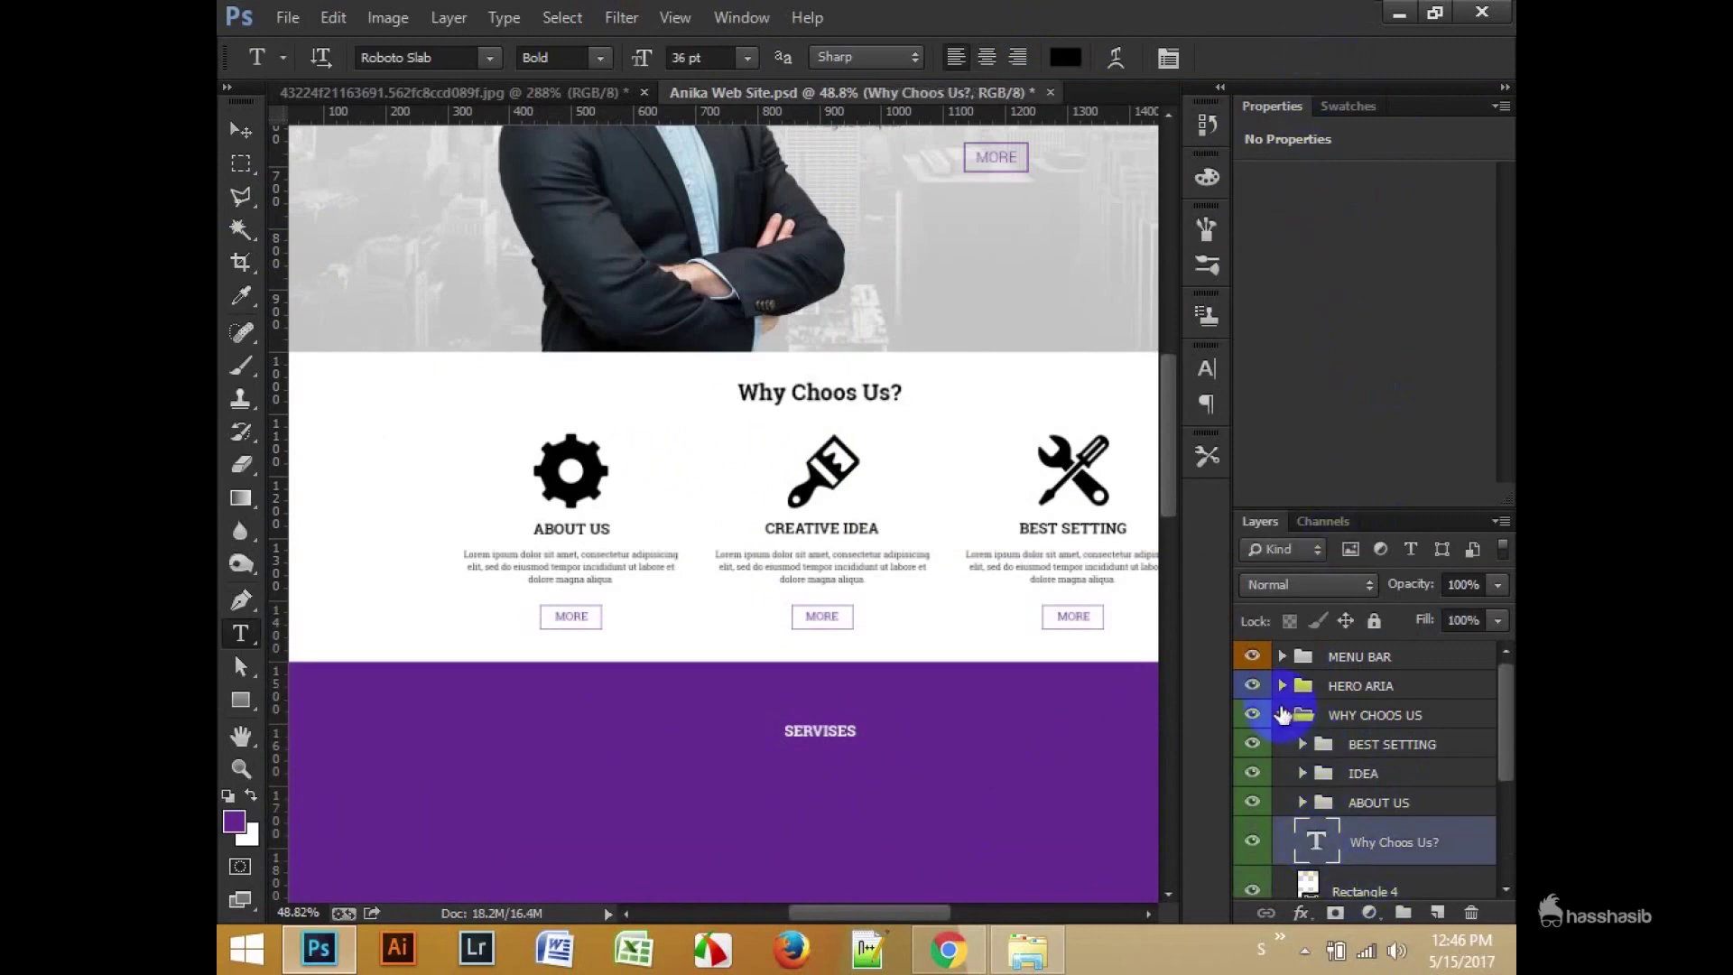
left_click(1282, 714)
left_click(1282, 744)
double_click(1315, 784)
left_click(747, 57)
left_click(762, 403)
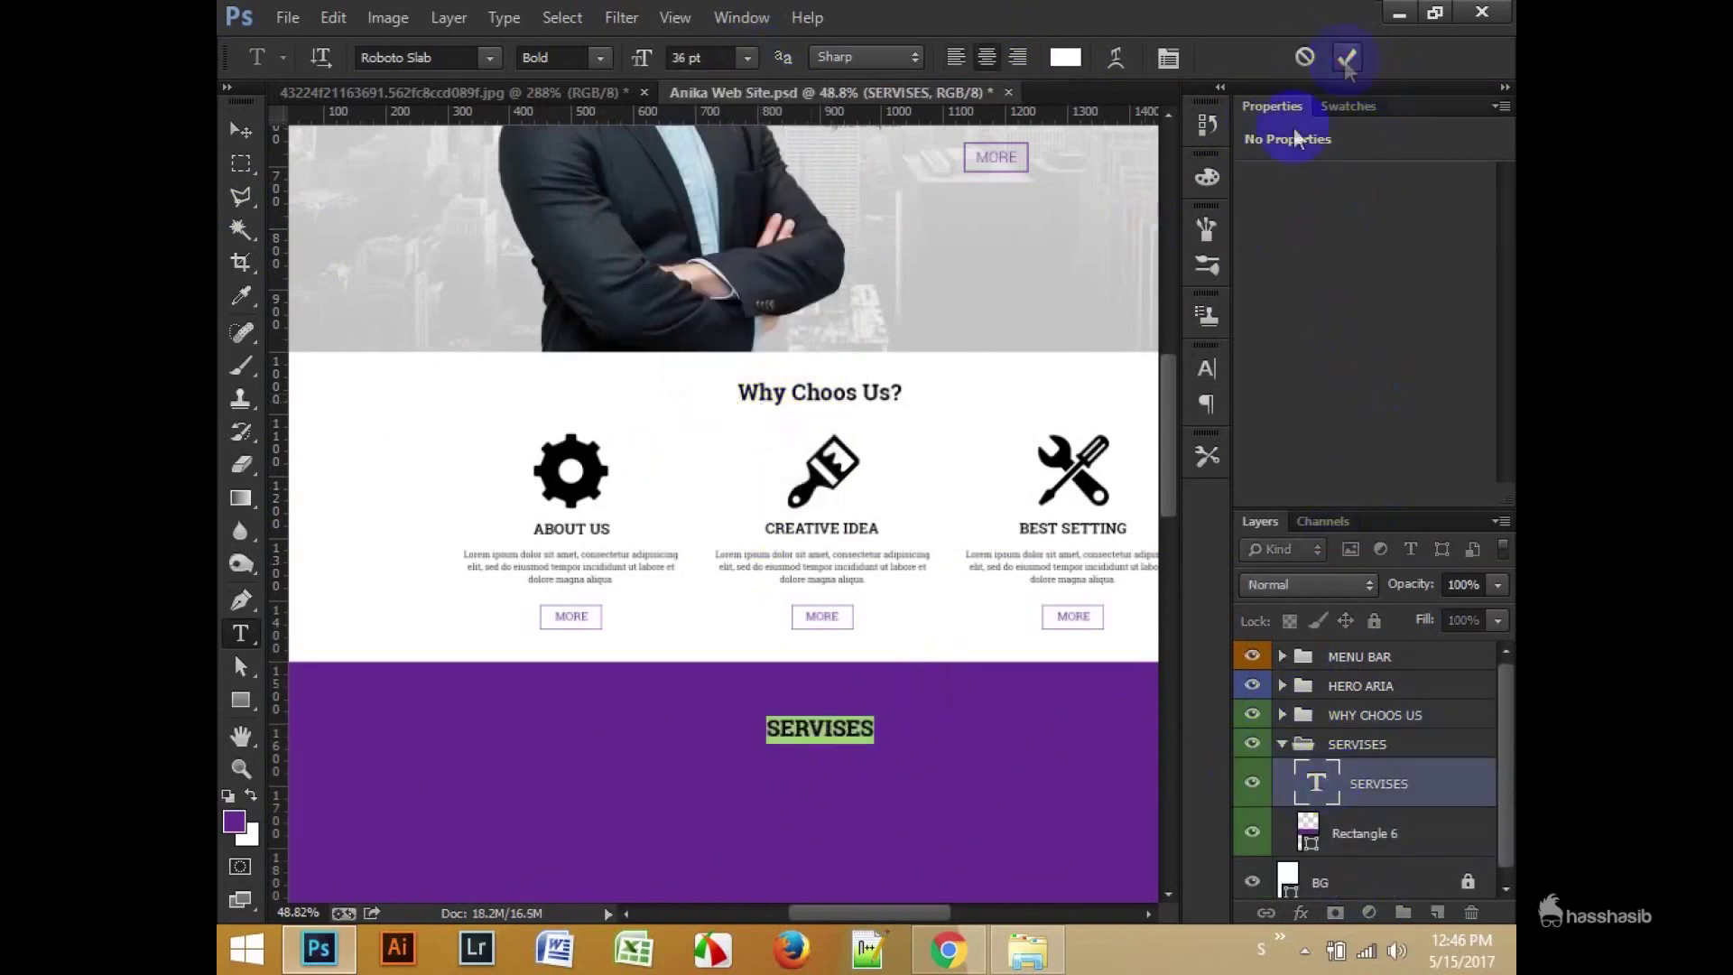
left_click(1347, 57)
Step: Change the band heading text to OUR SERVISES
key("v")
key("t")
left_click(767, 733)
key("ctrl+Return")
key("v")
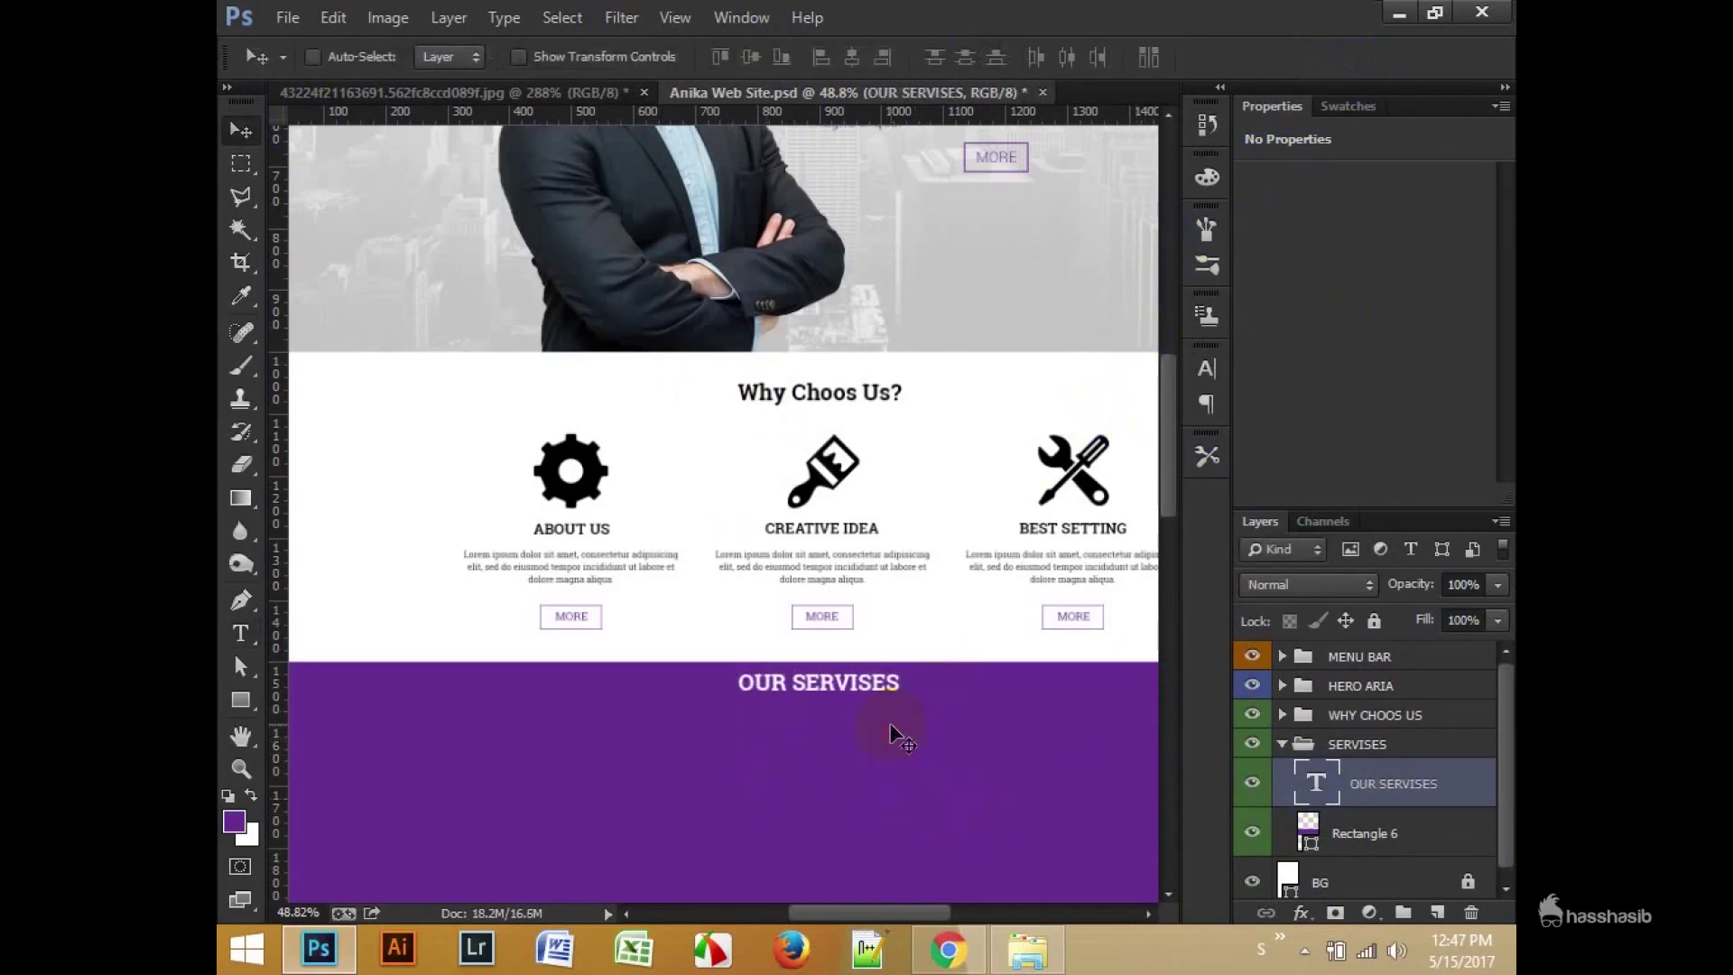
Step: Draw a thin white vertical line down the purple band with the Line tool
scroll(892, 733, "down", 2)
left_click(848, 58)
scroll(891, 639, "down", 3)
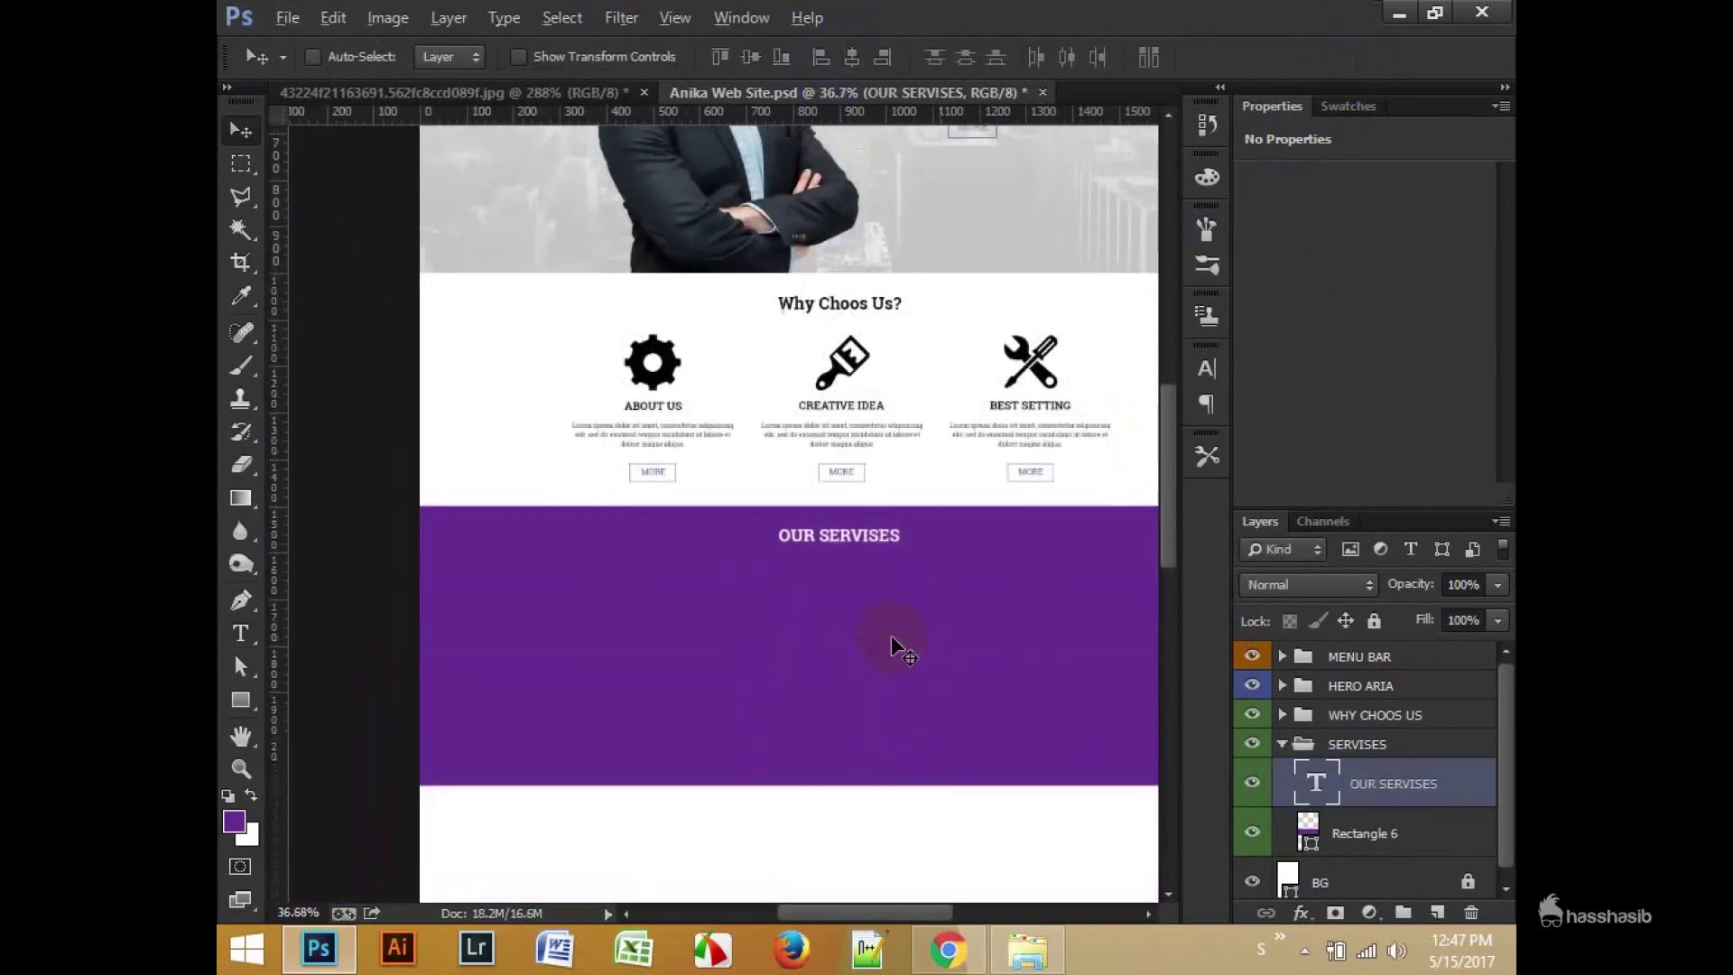
scroll(763, 658, "down", 2)
left_click_drag(240, 700, 328, 787)
left_click(328, 790)
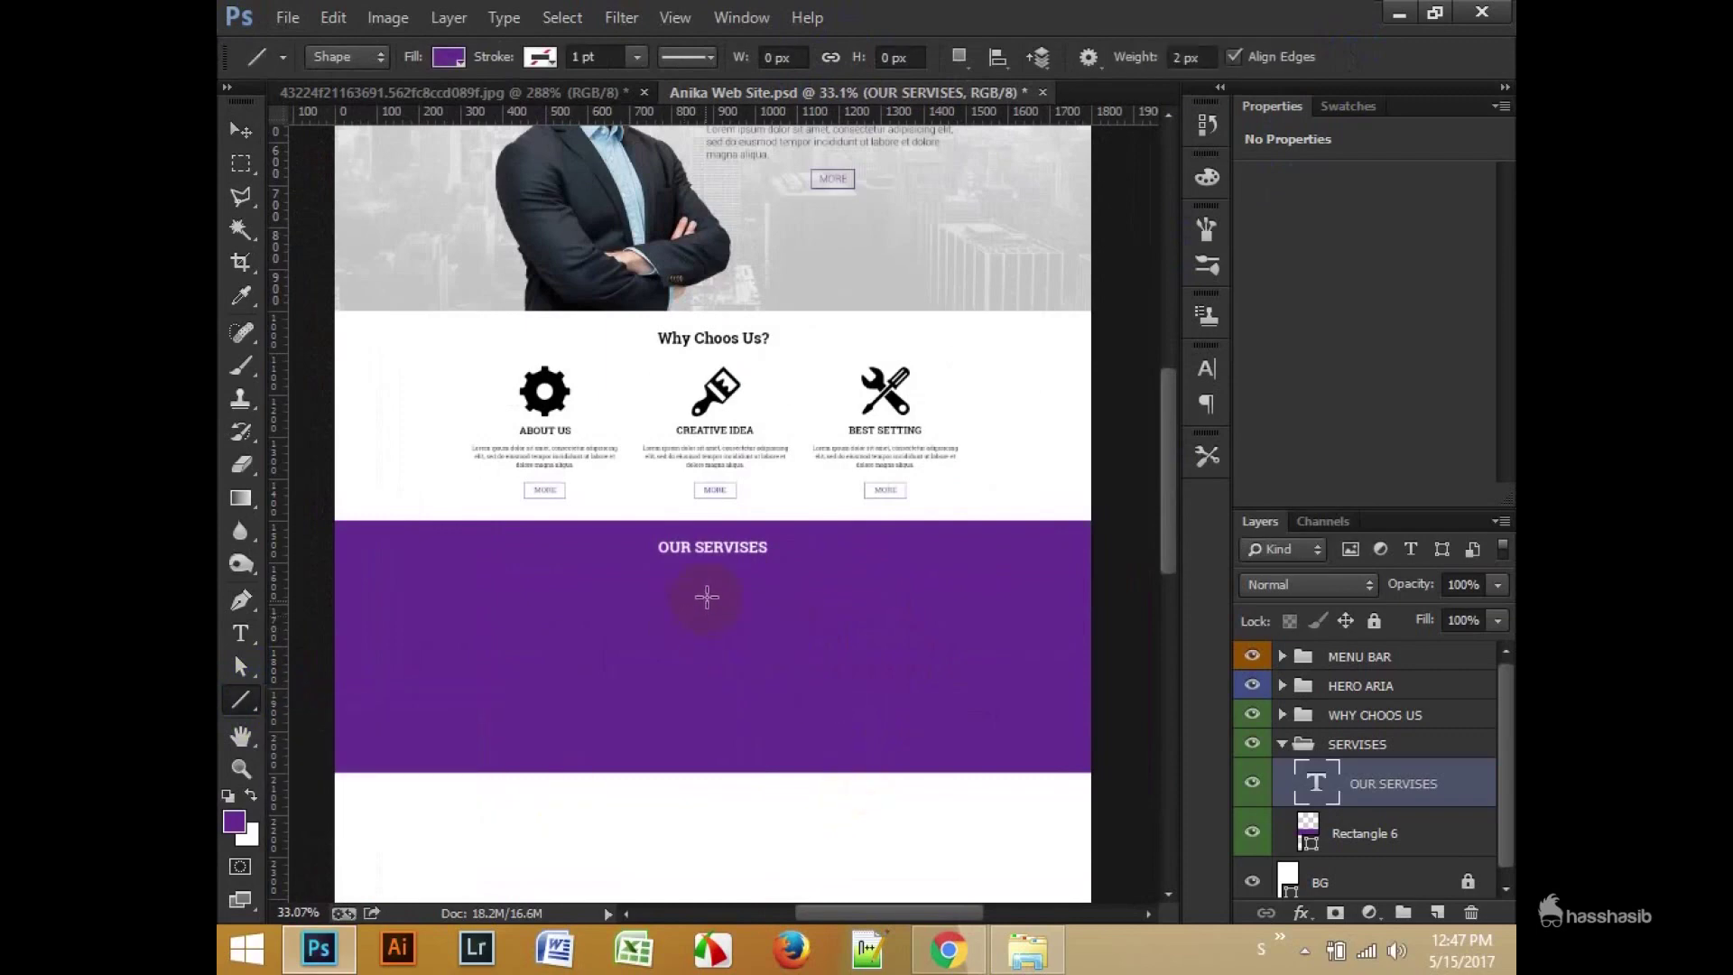
left_click_drag(709, 711, 707, 746)
key("v")
double_click(1308, 784)
left_click(832, 859)
key("Return")
Step: Centre the line horizontally on the purple band and check it against the guides
left_click(1308, 876, "ctrl")
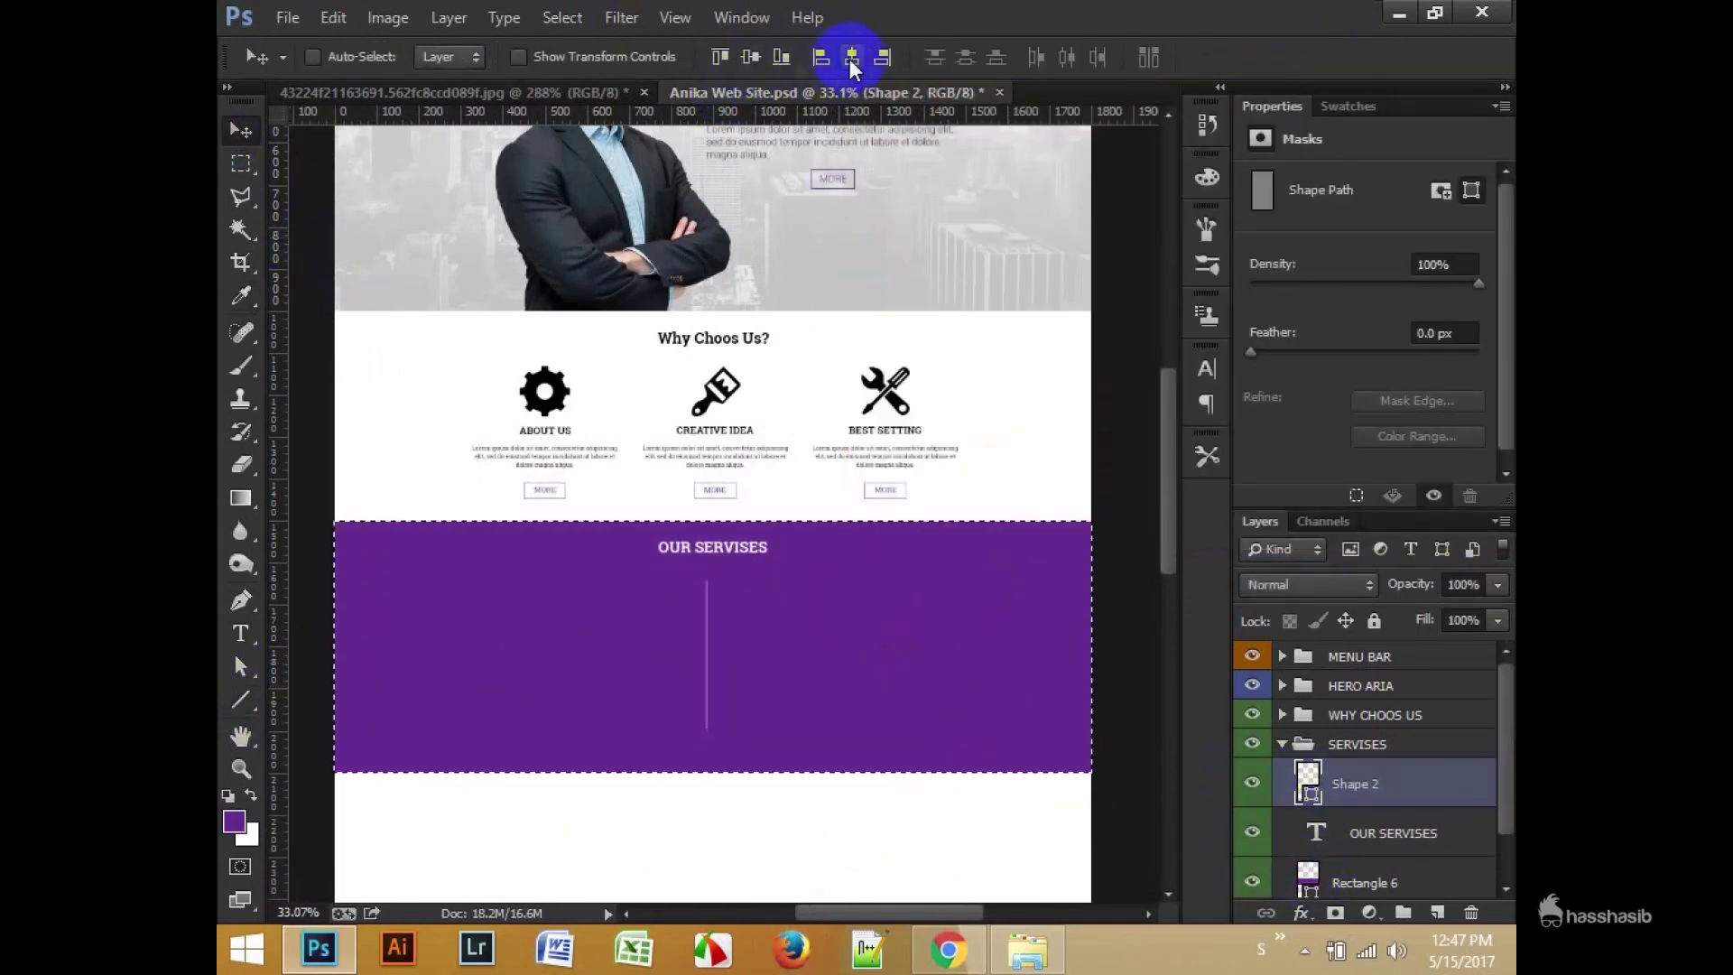
left_click(851, 57)
key("ctrl+d")
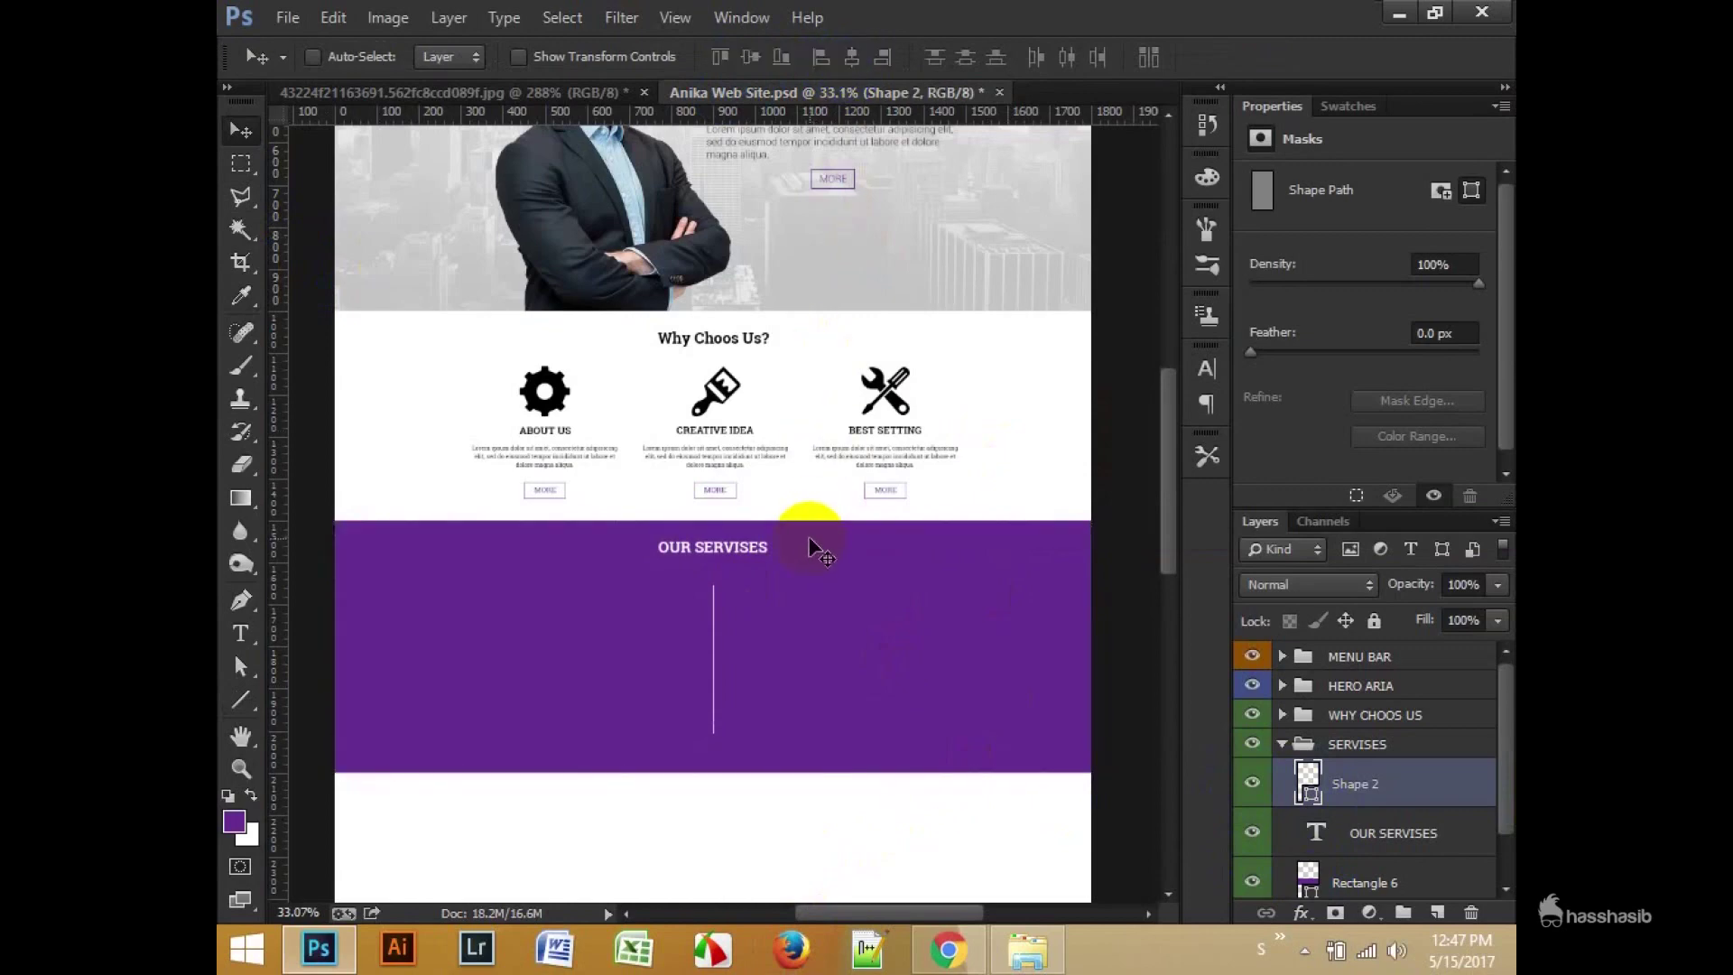
key("ctrl+semicolon")
scroll(794, 552, "up", 1)
scroll(632, 568, "down", 1)
key("ctrl+semicolon")
scroll(657, 548, "up", 2)
left_click(241, 633)
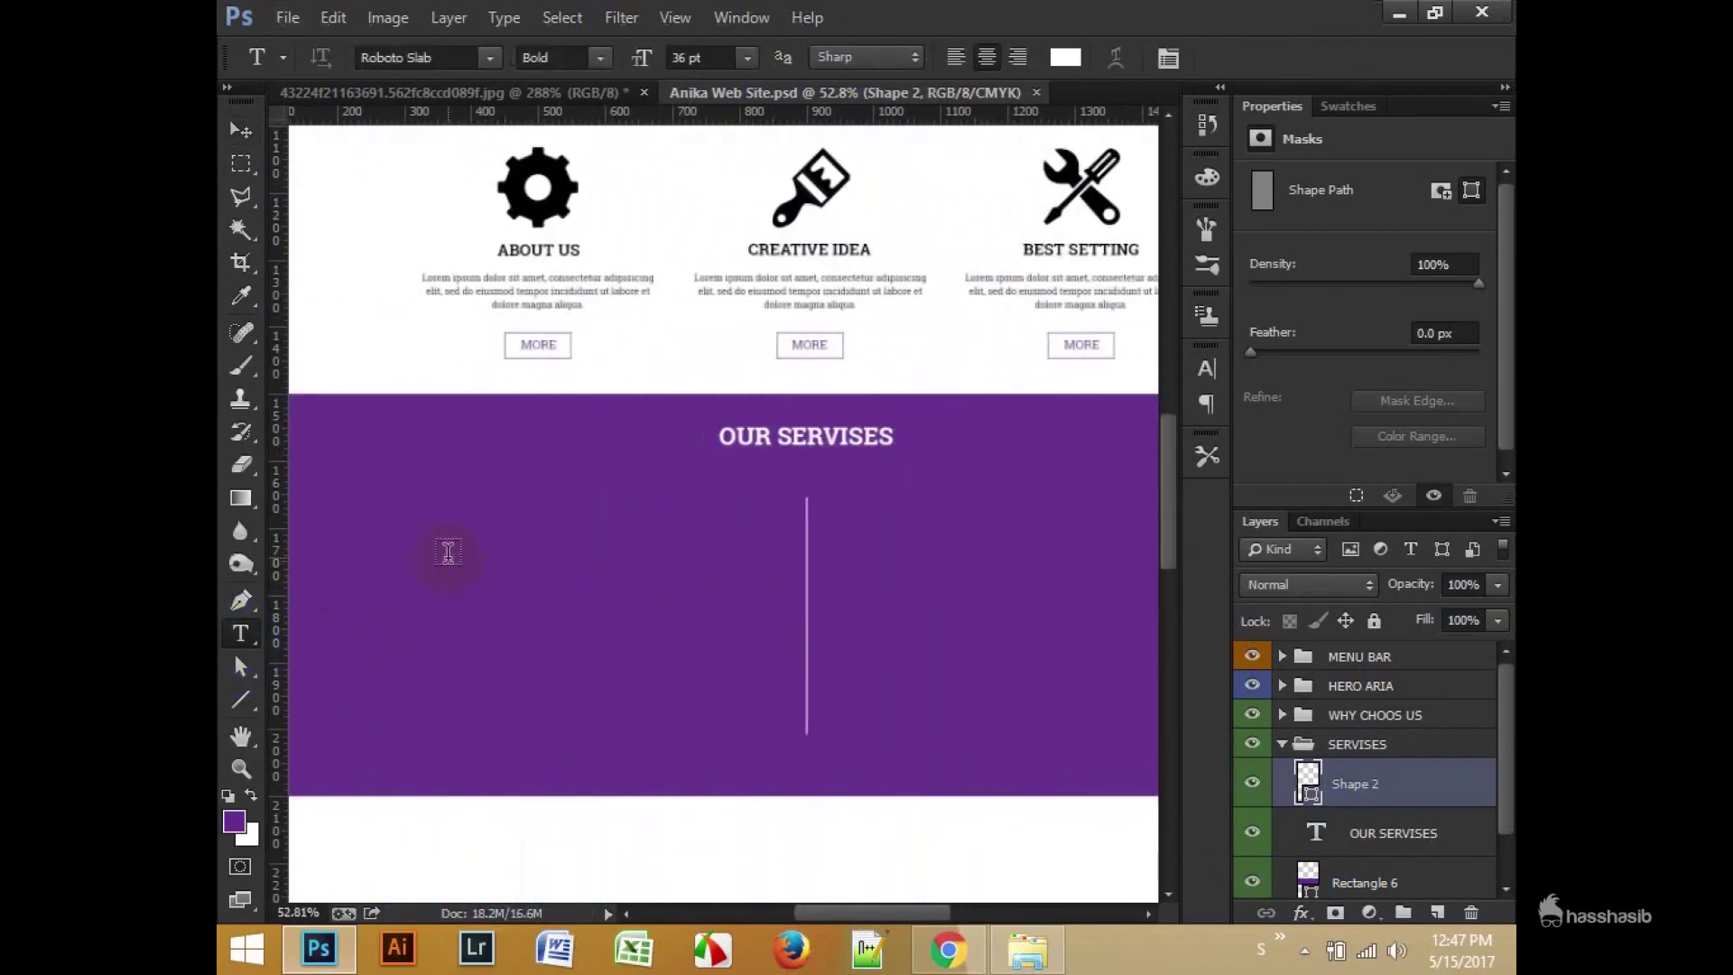
Step: Draw a 70 px white square on the band's left
right_click(240, 700)
left_click(316, 689)
key("ctrl+semicolon")
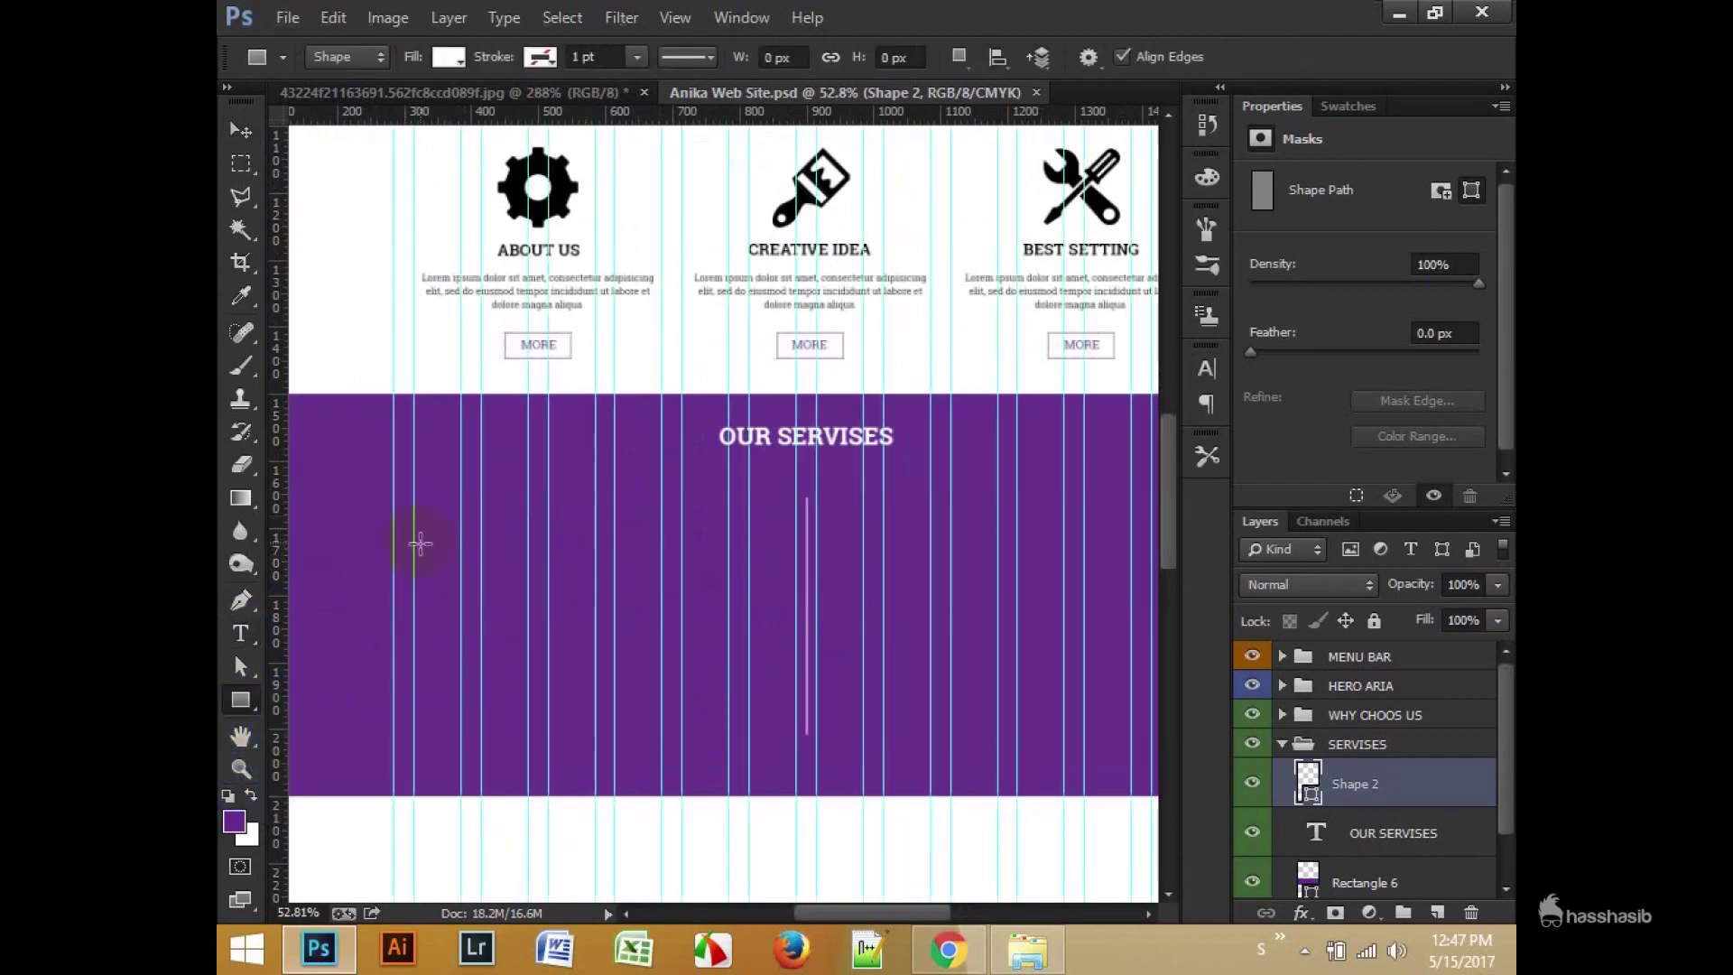
left_click_drag(461, 560, 461, 554)
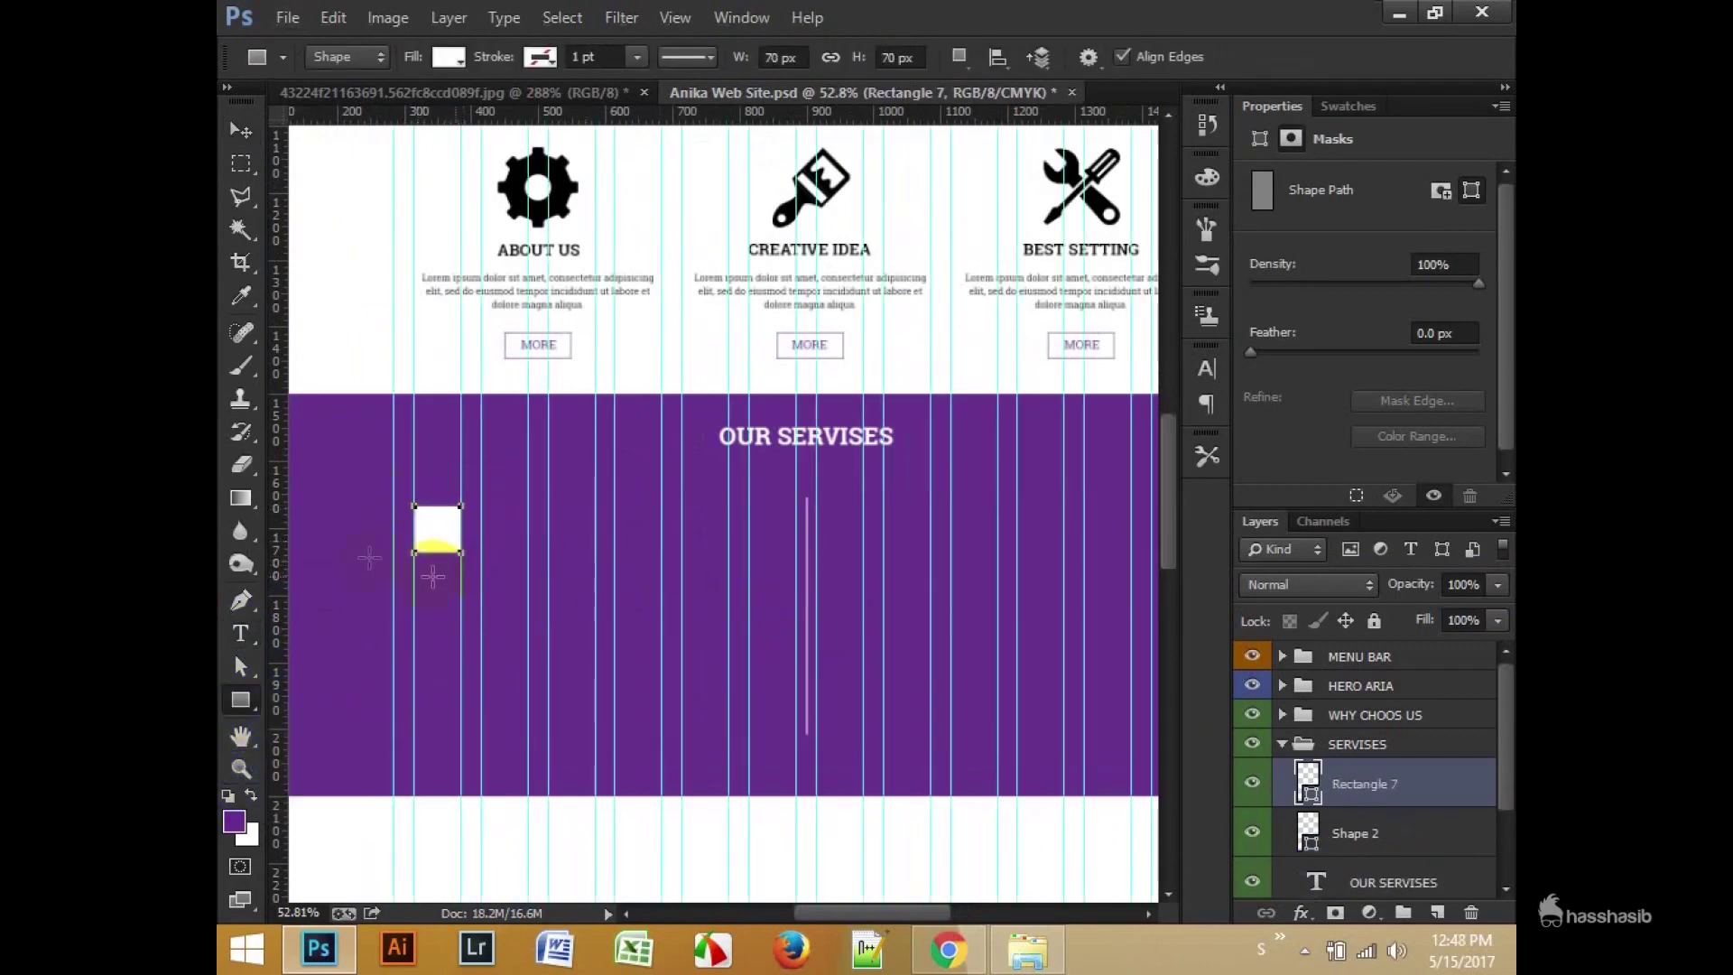
scroll(375, 554, "up", 3)
Step: Type the number 01 near the square in sampled purple
left_click(240, 633)
scroll(550, 614, "up", 1)
left_click(662, 623)
type("01")
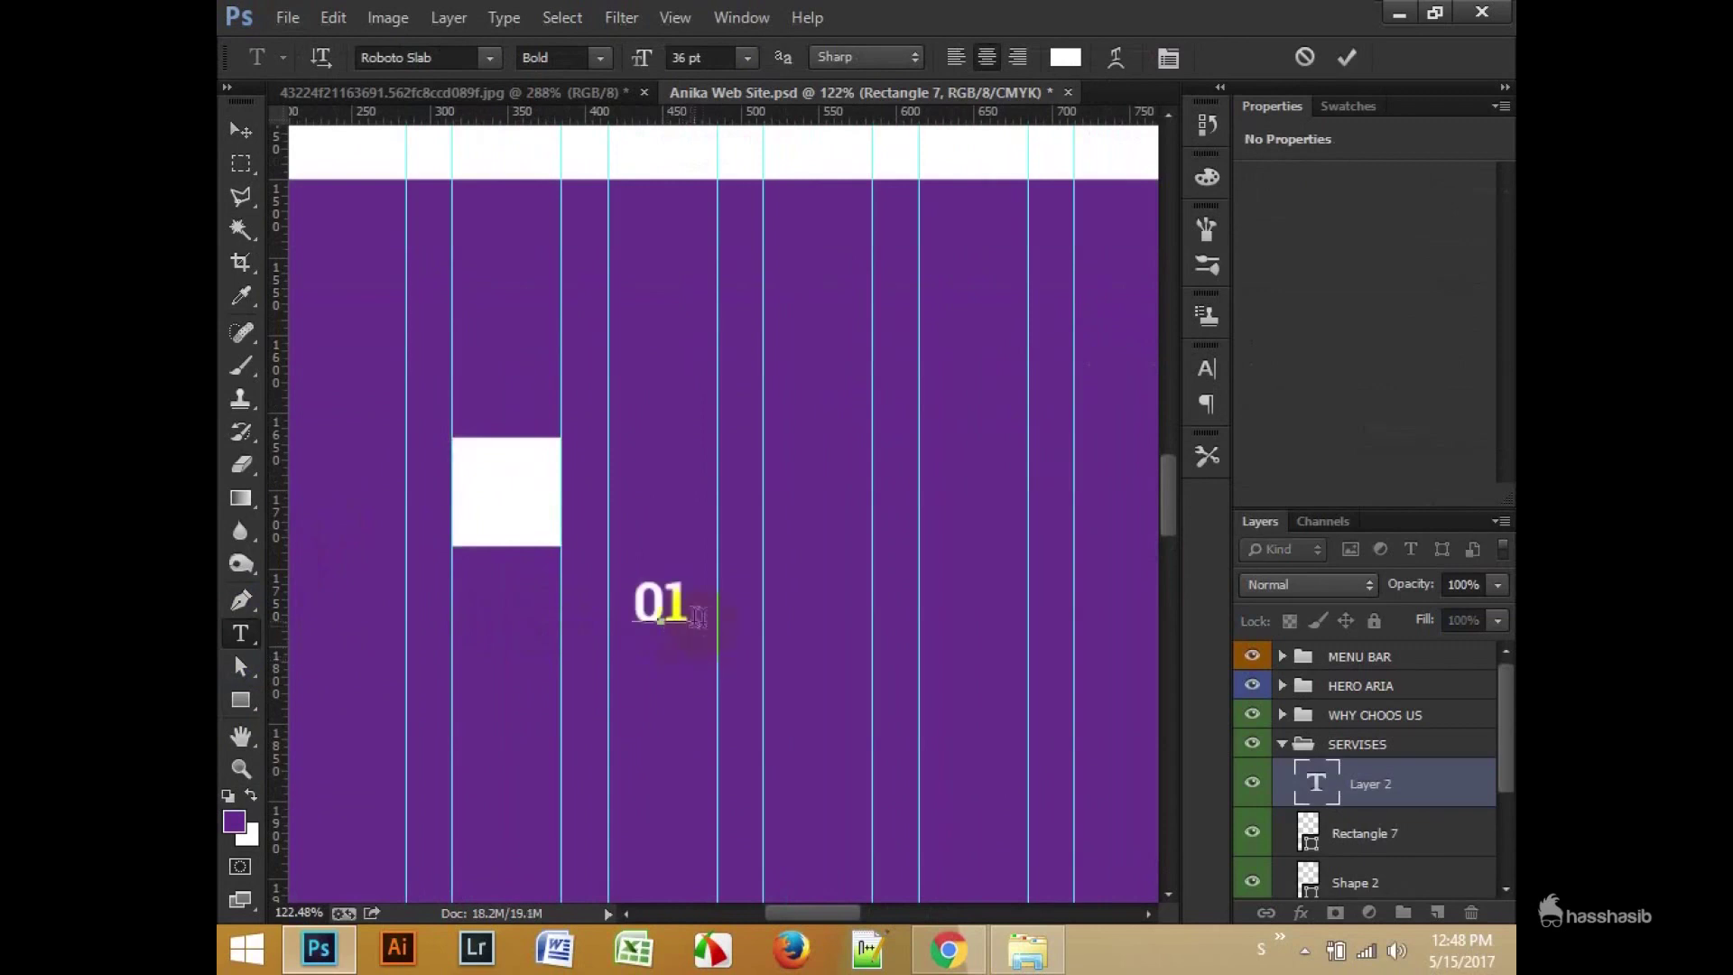
left_click(1065, 57)
left_click(1450, 151)
Step: Centre the 01 within the white square and group them
left_click(240, 130)
left_click_drag(662, 607, 507, 495)
left_click(1337, 827, "shift")
left_click(848, 63)
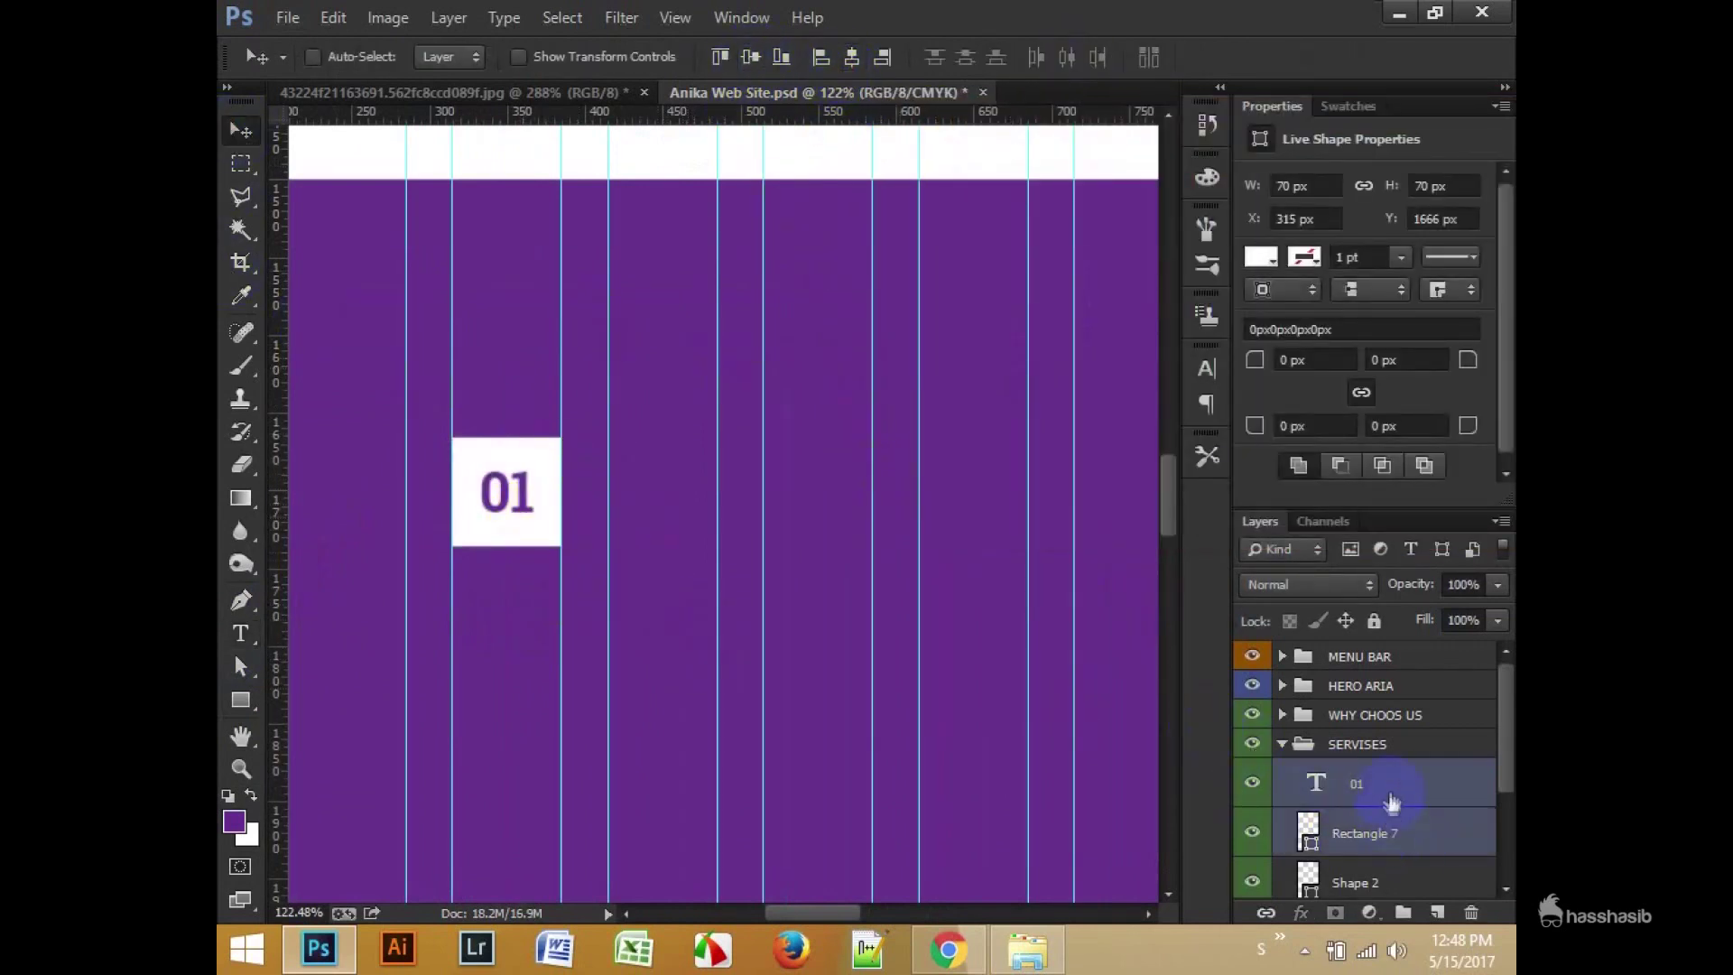
key("ctrl+g")
Step: Draw a paragraph text box beside the 01 square
scroll(697, 636, "down", 2)
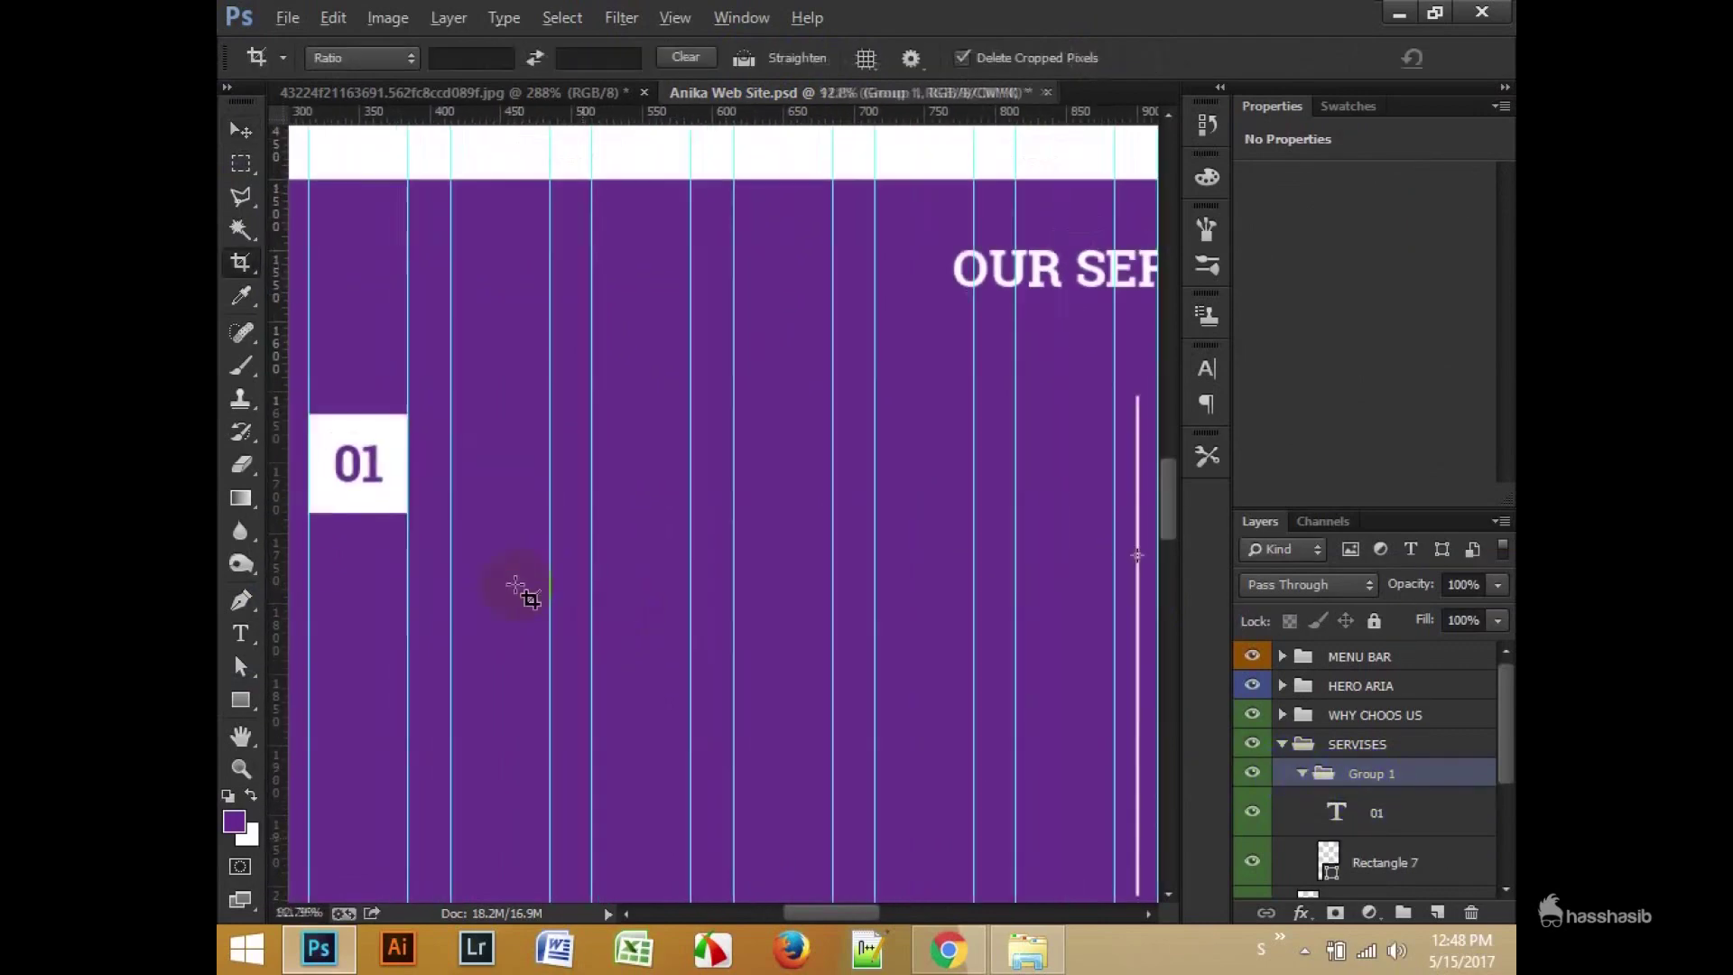
scroll(523, 588, "down", 2)
key("t")
mouse_move(466, 479)
left_mouse_down()
mouse_move(793, 616)
mouse_move(893, 616)
left_mouse_up()
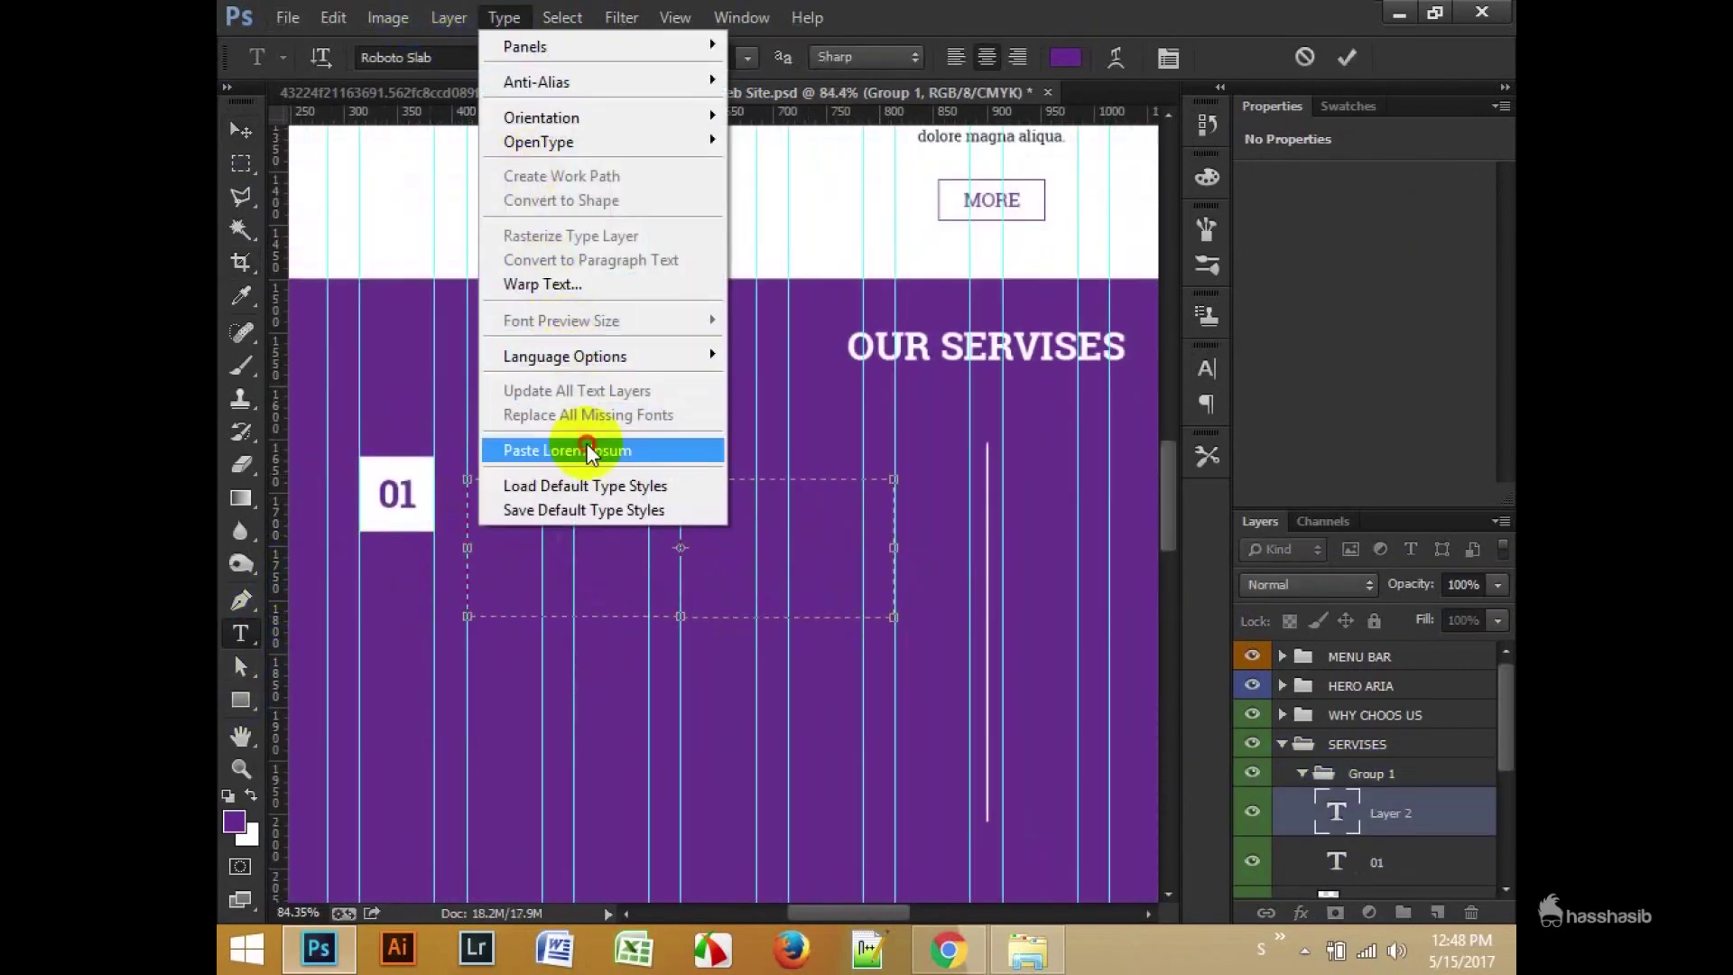
Step: Fill the text box with placeholder text, set its colour and 18 pt size, and lengthen the box
left_click(567, 450)
left_click(1065, 56)
left_click(1453, 153)
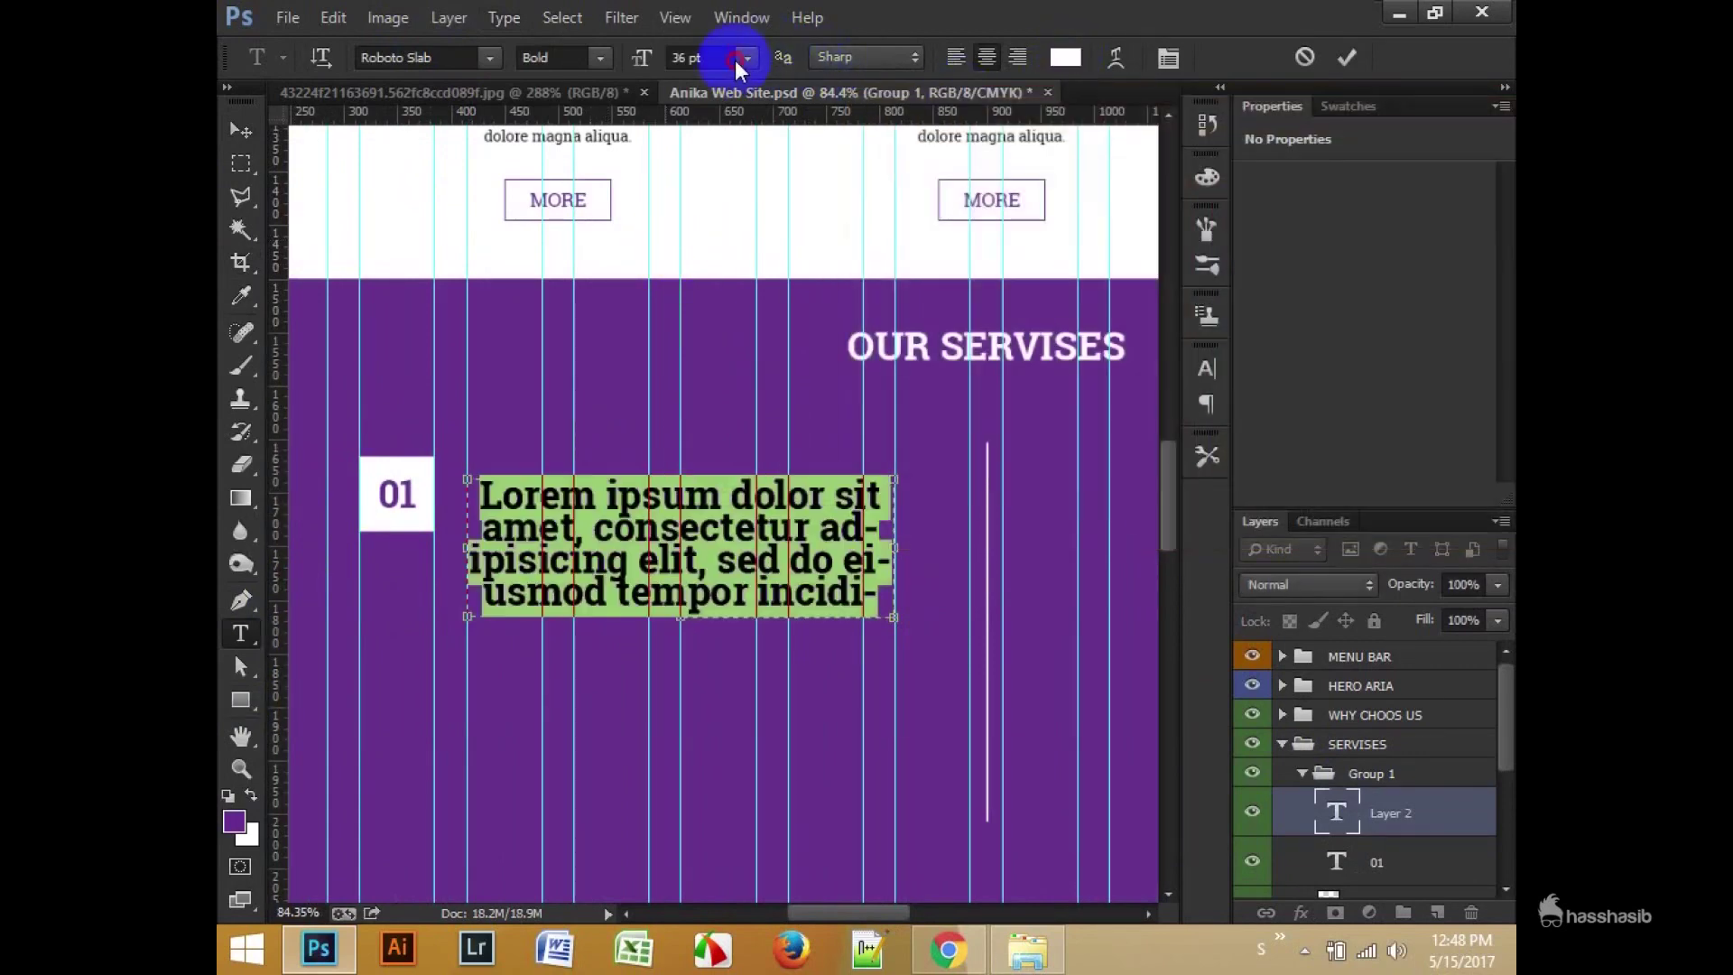
triple_click(695, 57)
type("18")
key("Return")
left_click_drag(681, 618, 681, 871)
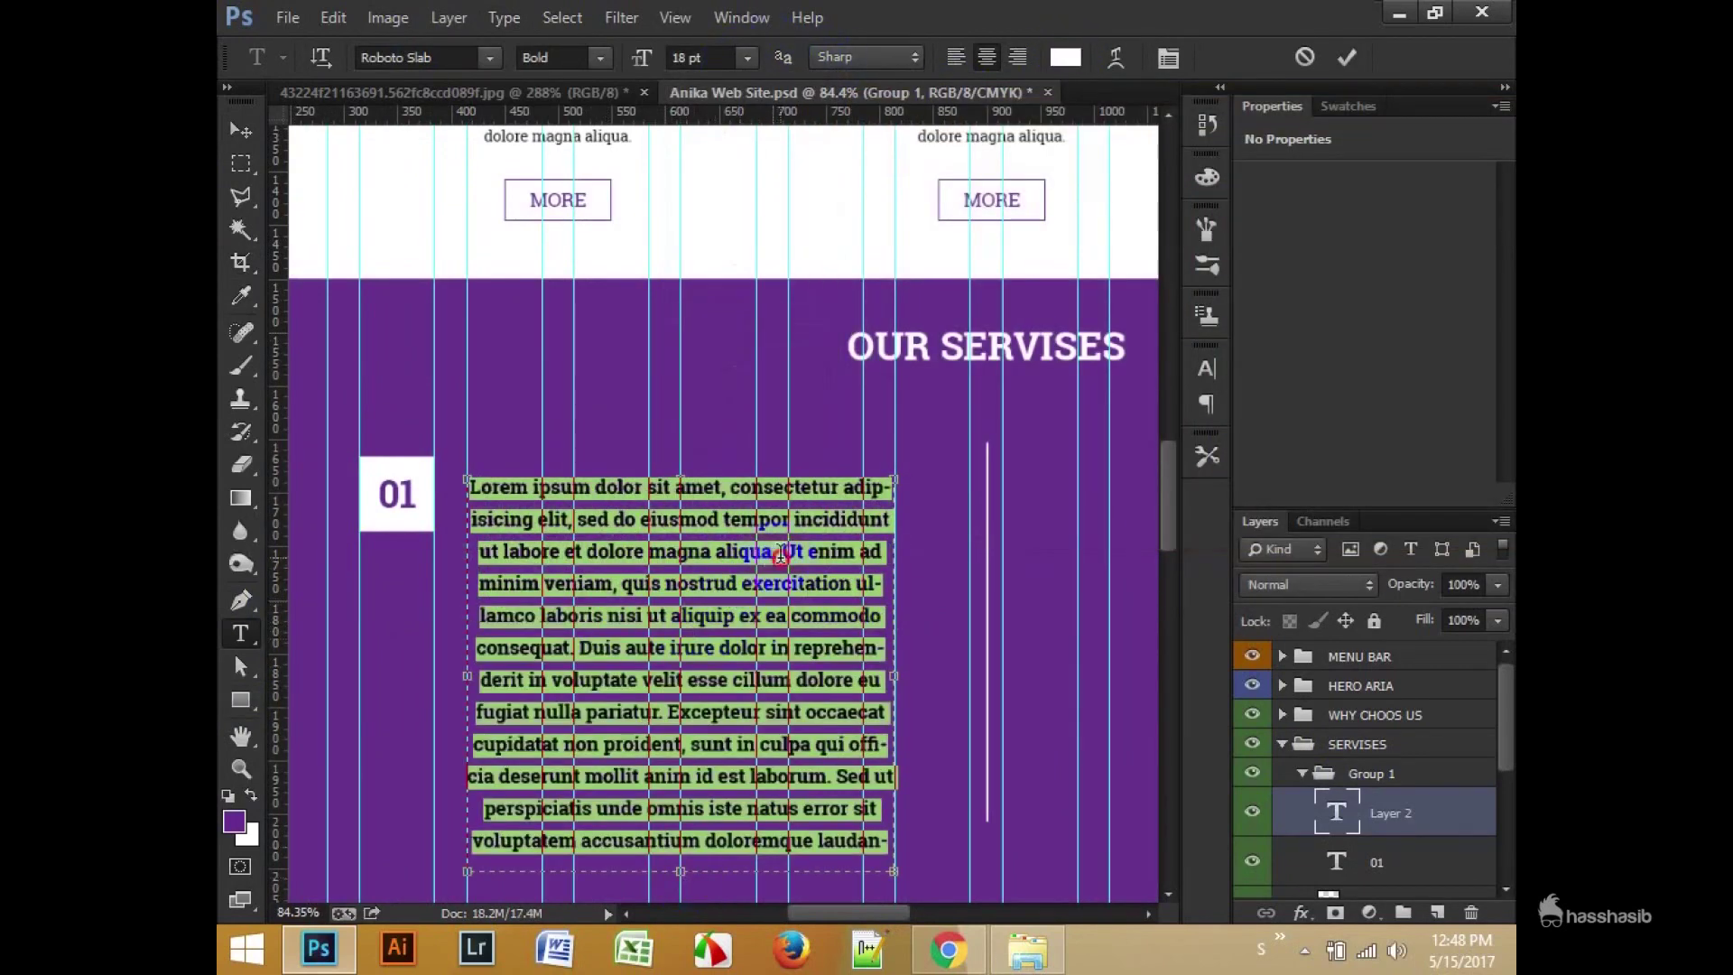
Step: Shorten the paragraph to the sentence ending 'minim veniam,' and left-align it
left_click_drag(471, 488, 758, 584)
key("ctrl+x")
key("ctrl+a")
key("ctrl+v")
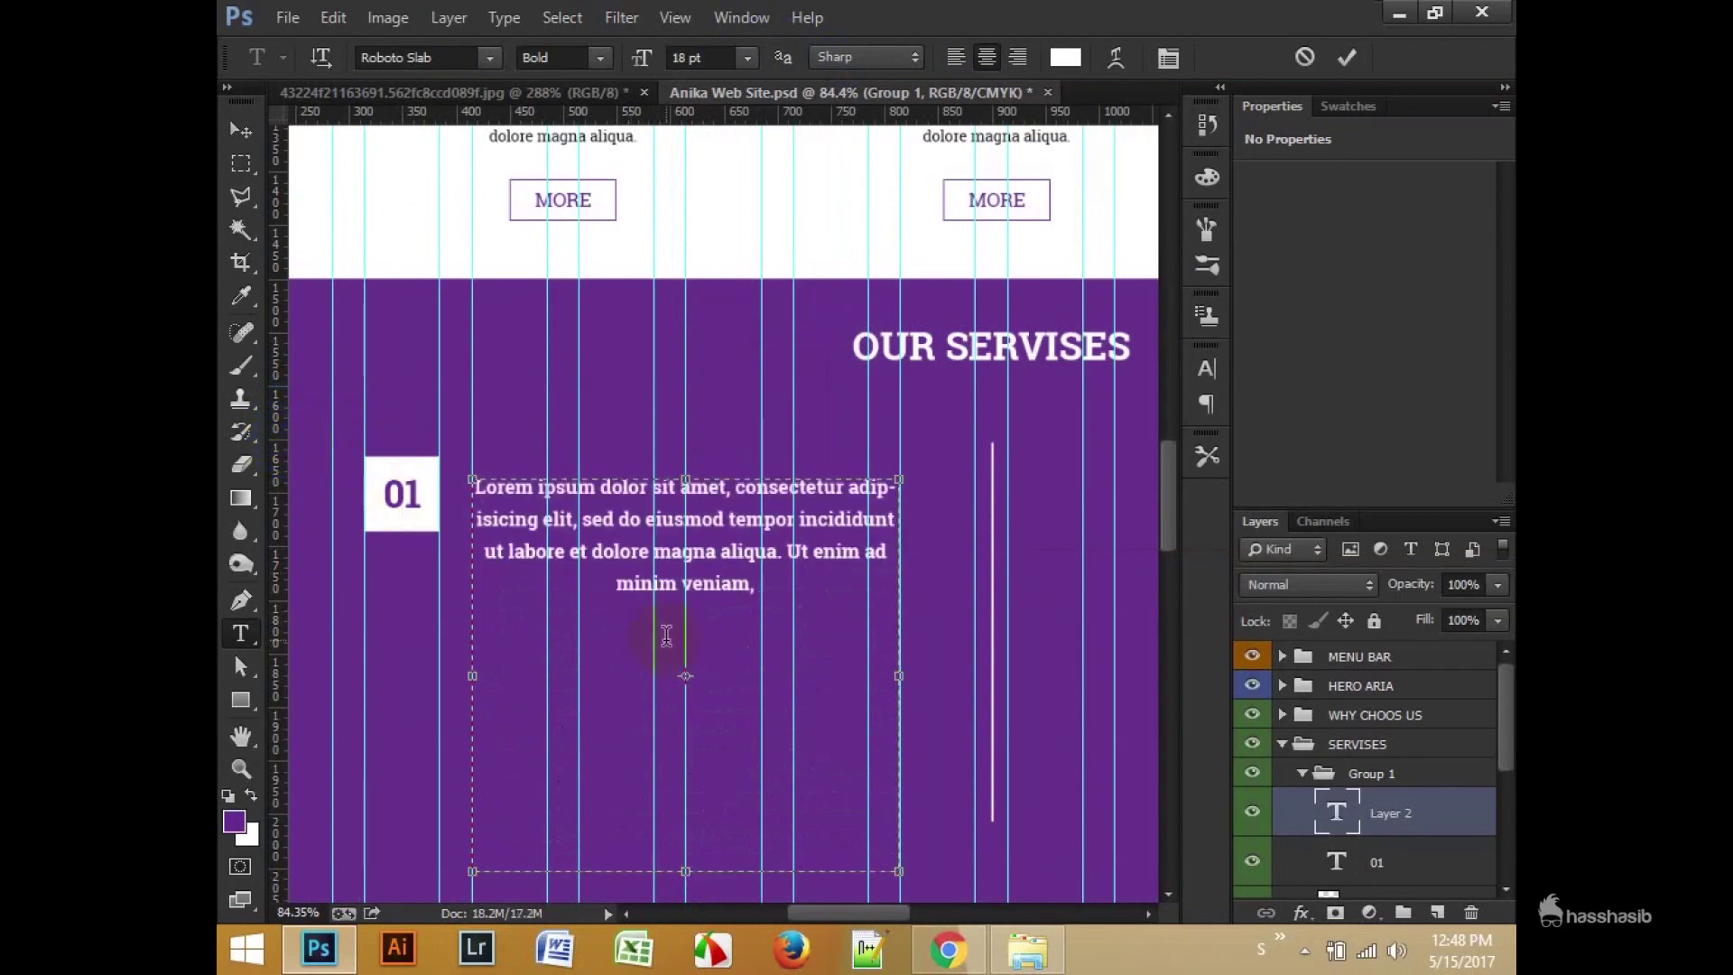
key("ctrl+a")
left_click(955, 57)
Step: Style the paragraph in Light weight, 18 pt line spacing and 16 pt size
left_click(599, 57)
left_click(541, 109)
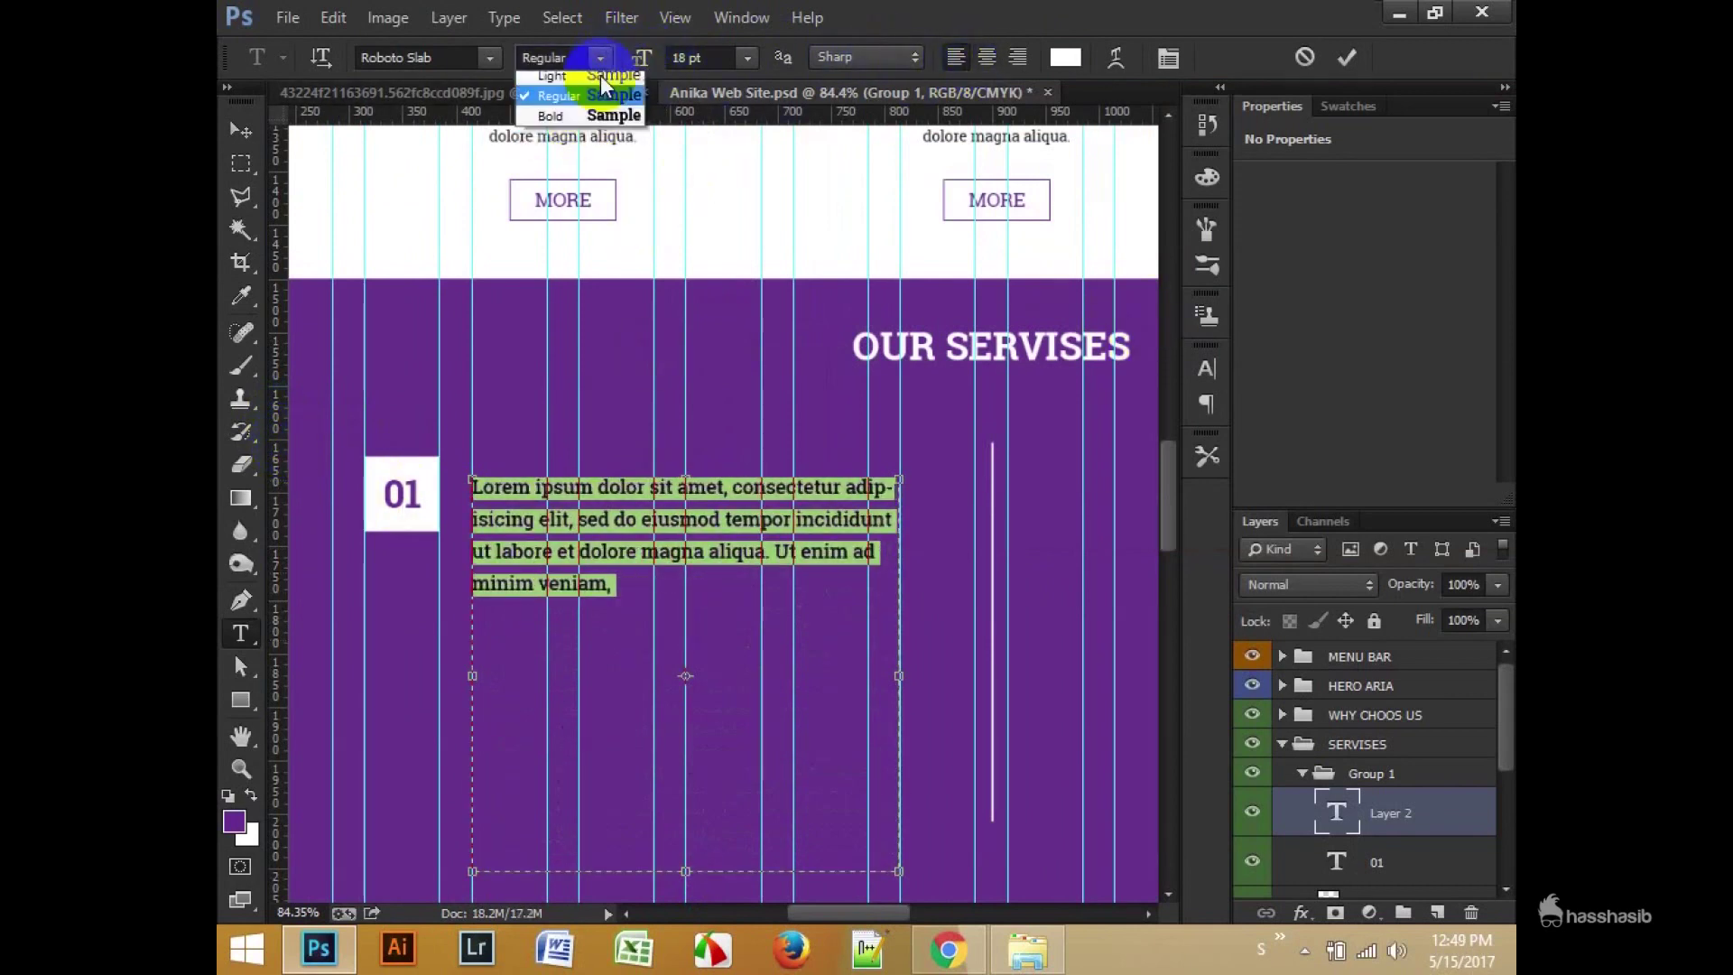
left_click(1207, 368)
left_click(1155, 419)
left_click(1183, 717)
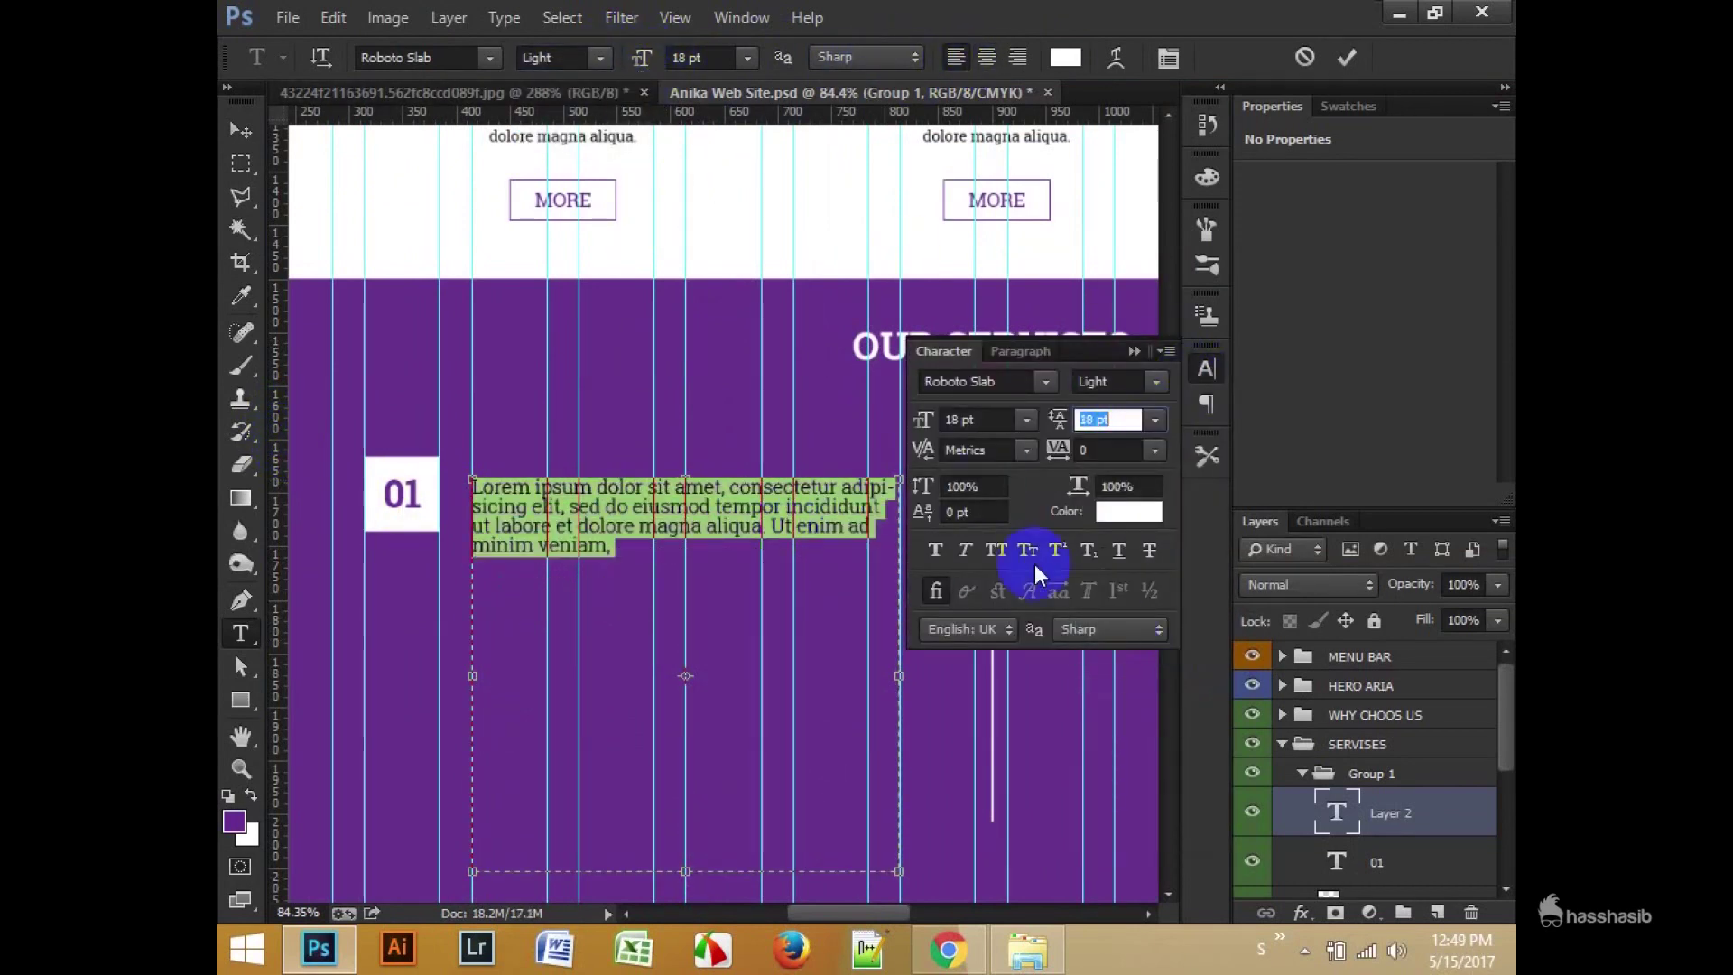
key("Down")
key("Down")
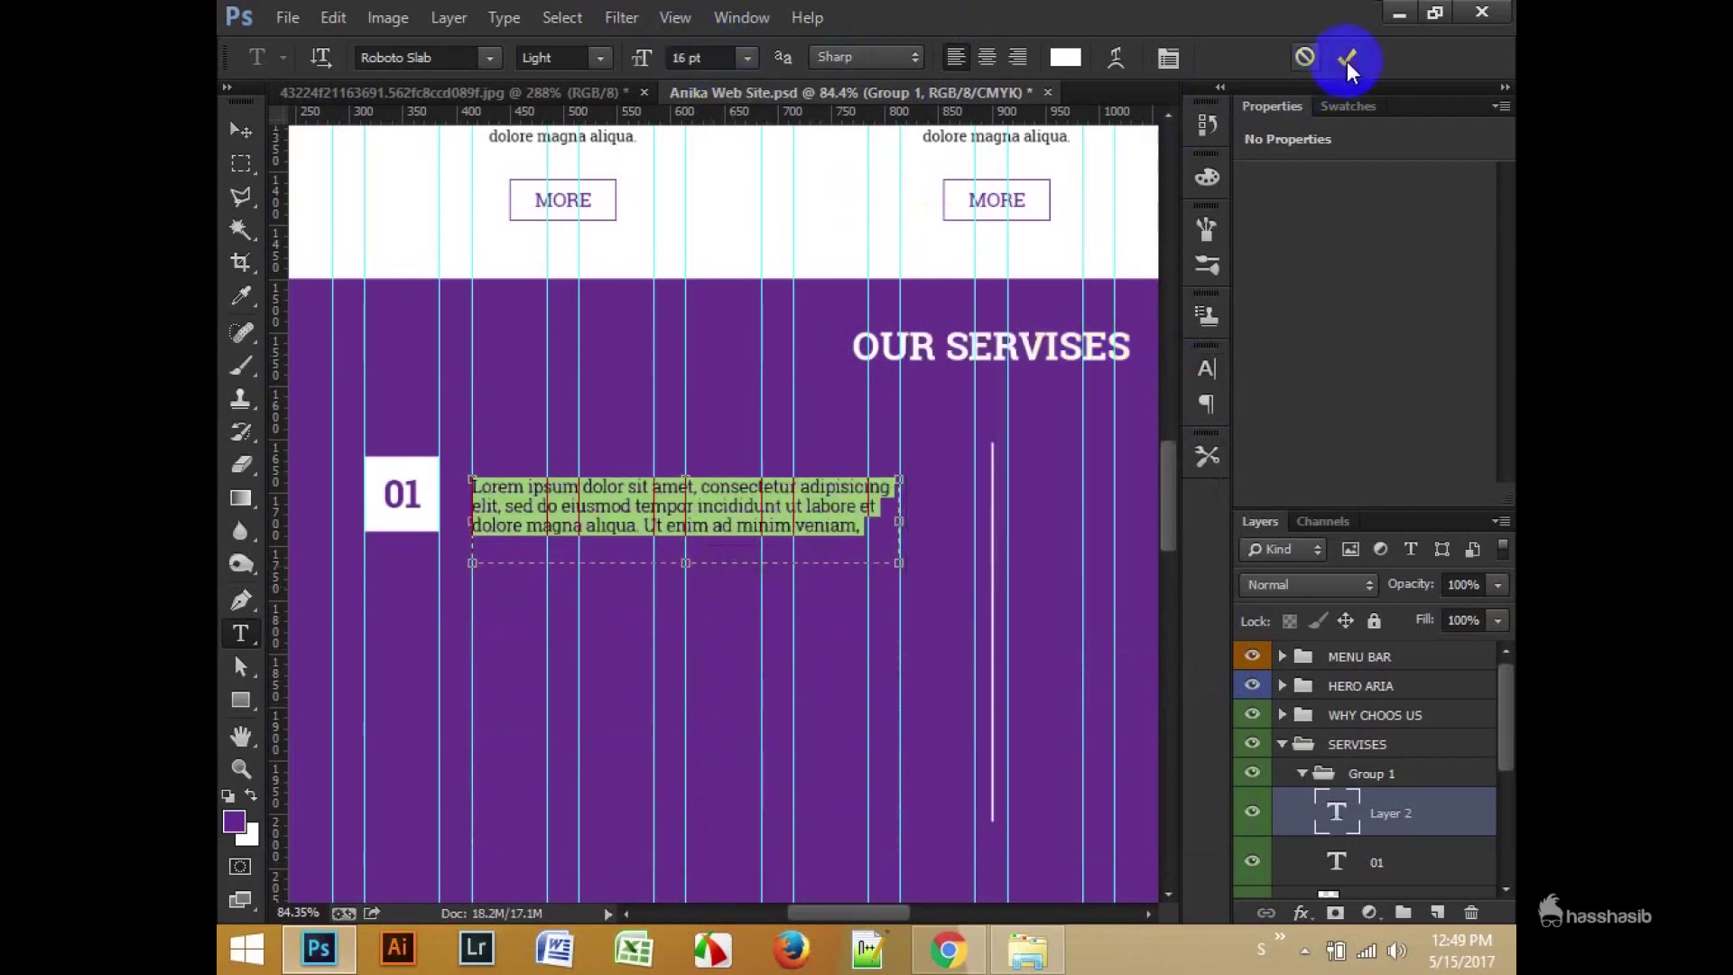
left_click(1347, 56)
Step: Vertically centre the description on the 01 box, then nudge it slightly lower
left_click(241, 131)
scroll(1336, 849, "down", 1)
left_click(1329, 849, "ctrl")
left_click(751, 58)
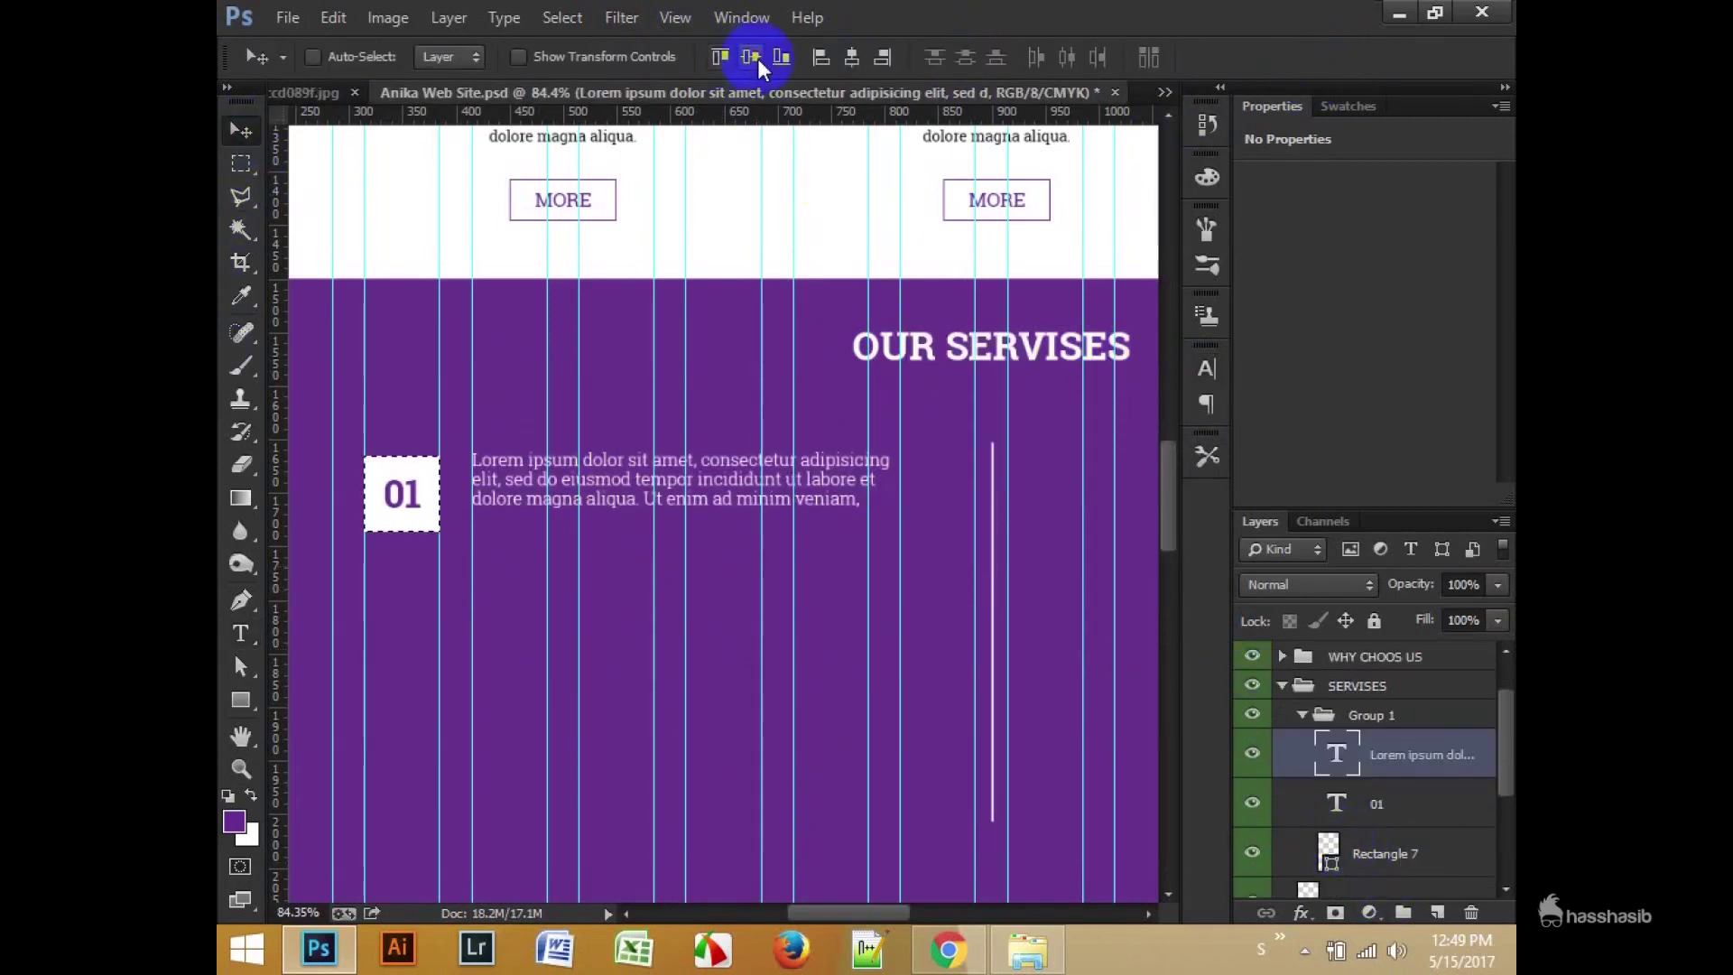
left_click_drag(609, 484, 606, 496)
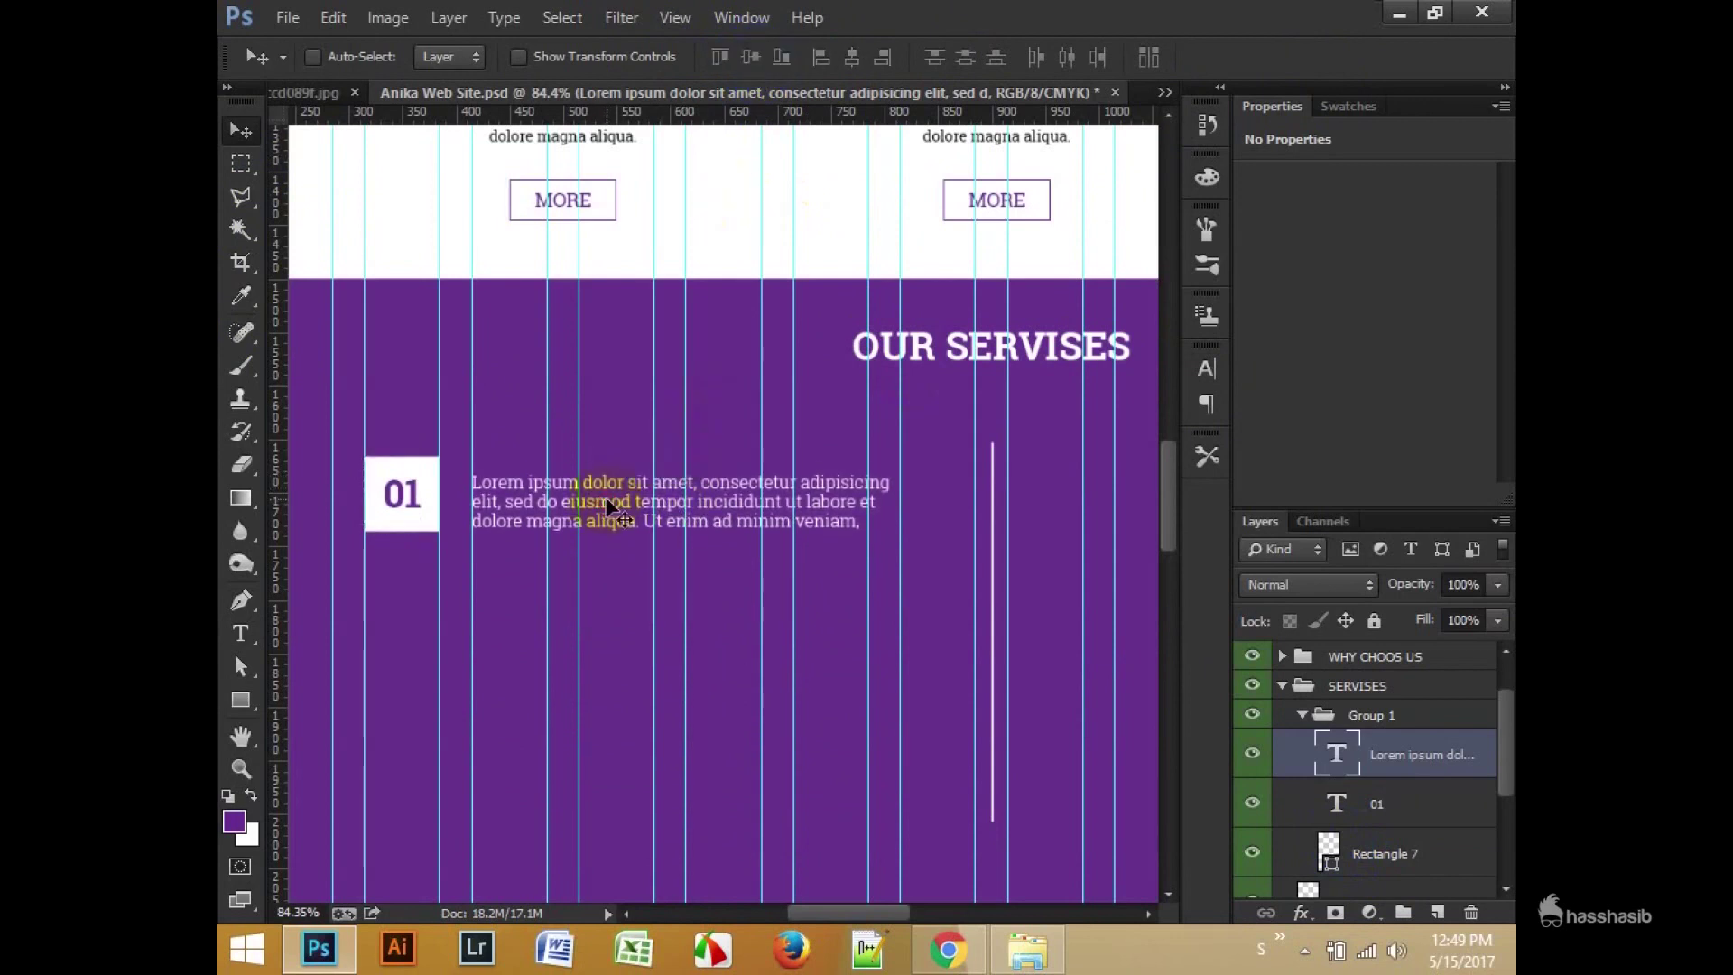
left_click(1330, 856, "ctrl")
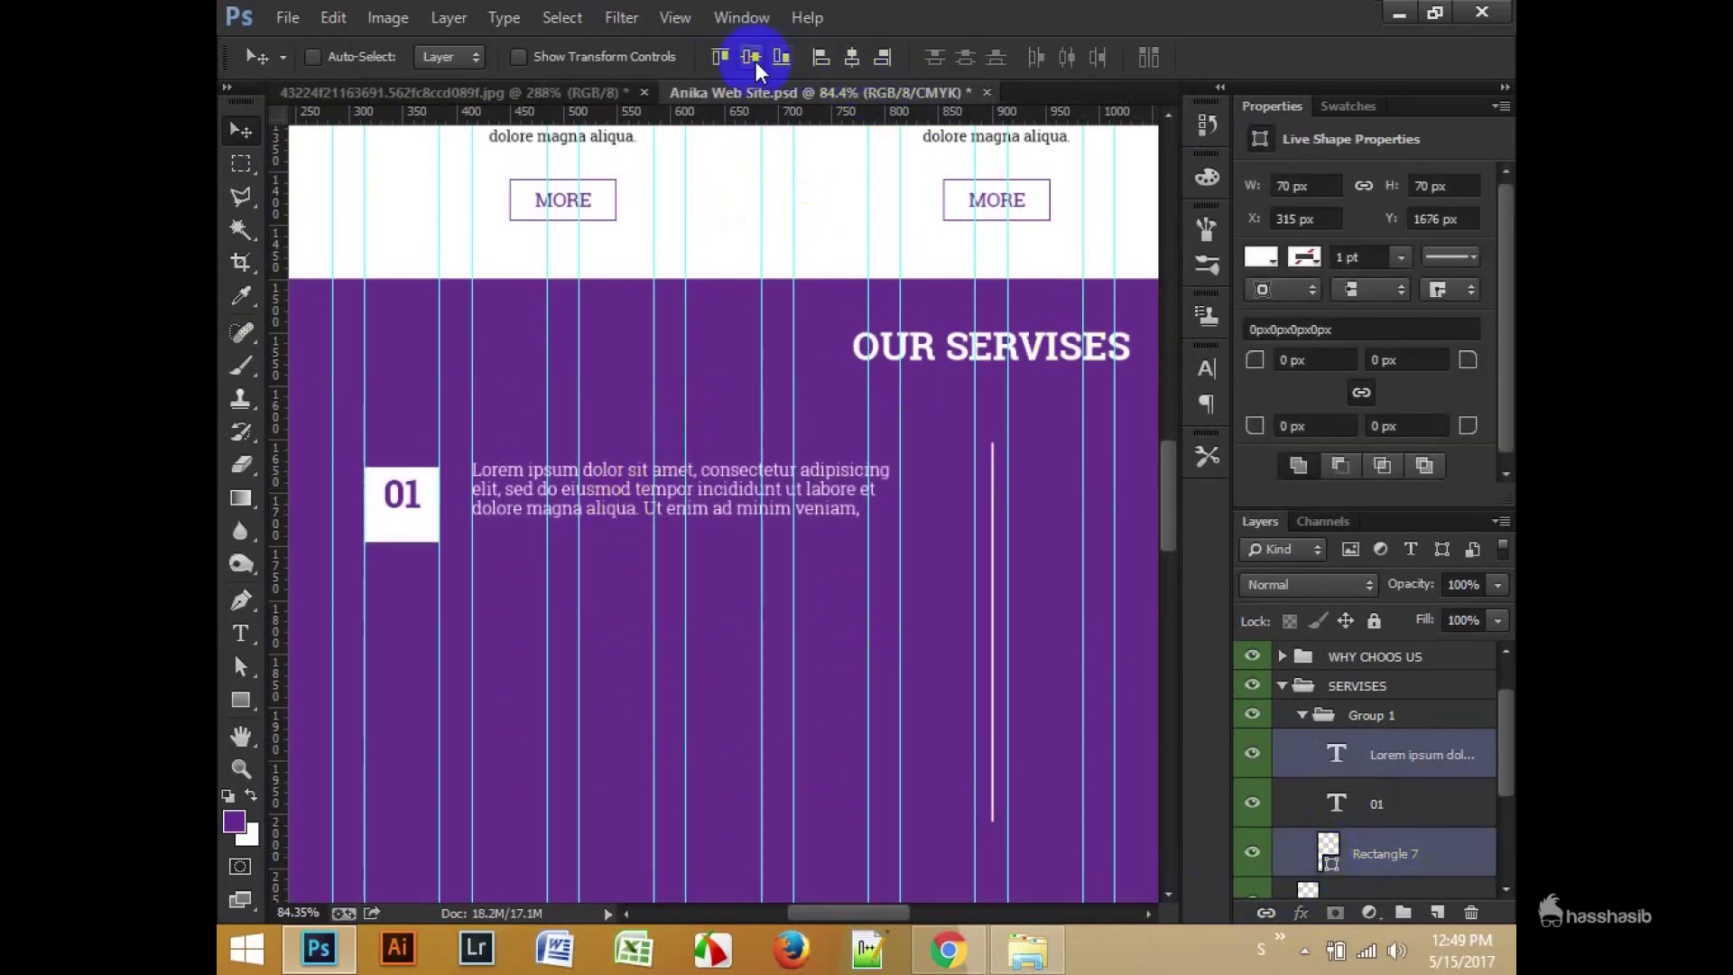
Step: Hide the 01 box to check the text, then collapse Group 1 and begin renaming it
left_click(1253, 852)
double_click(1337, 753)
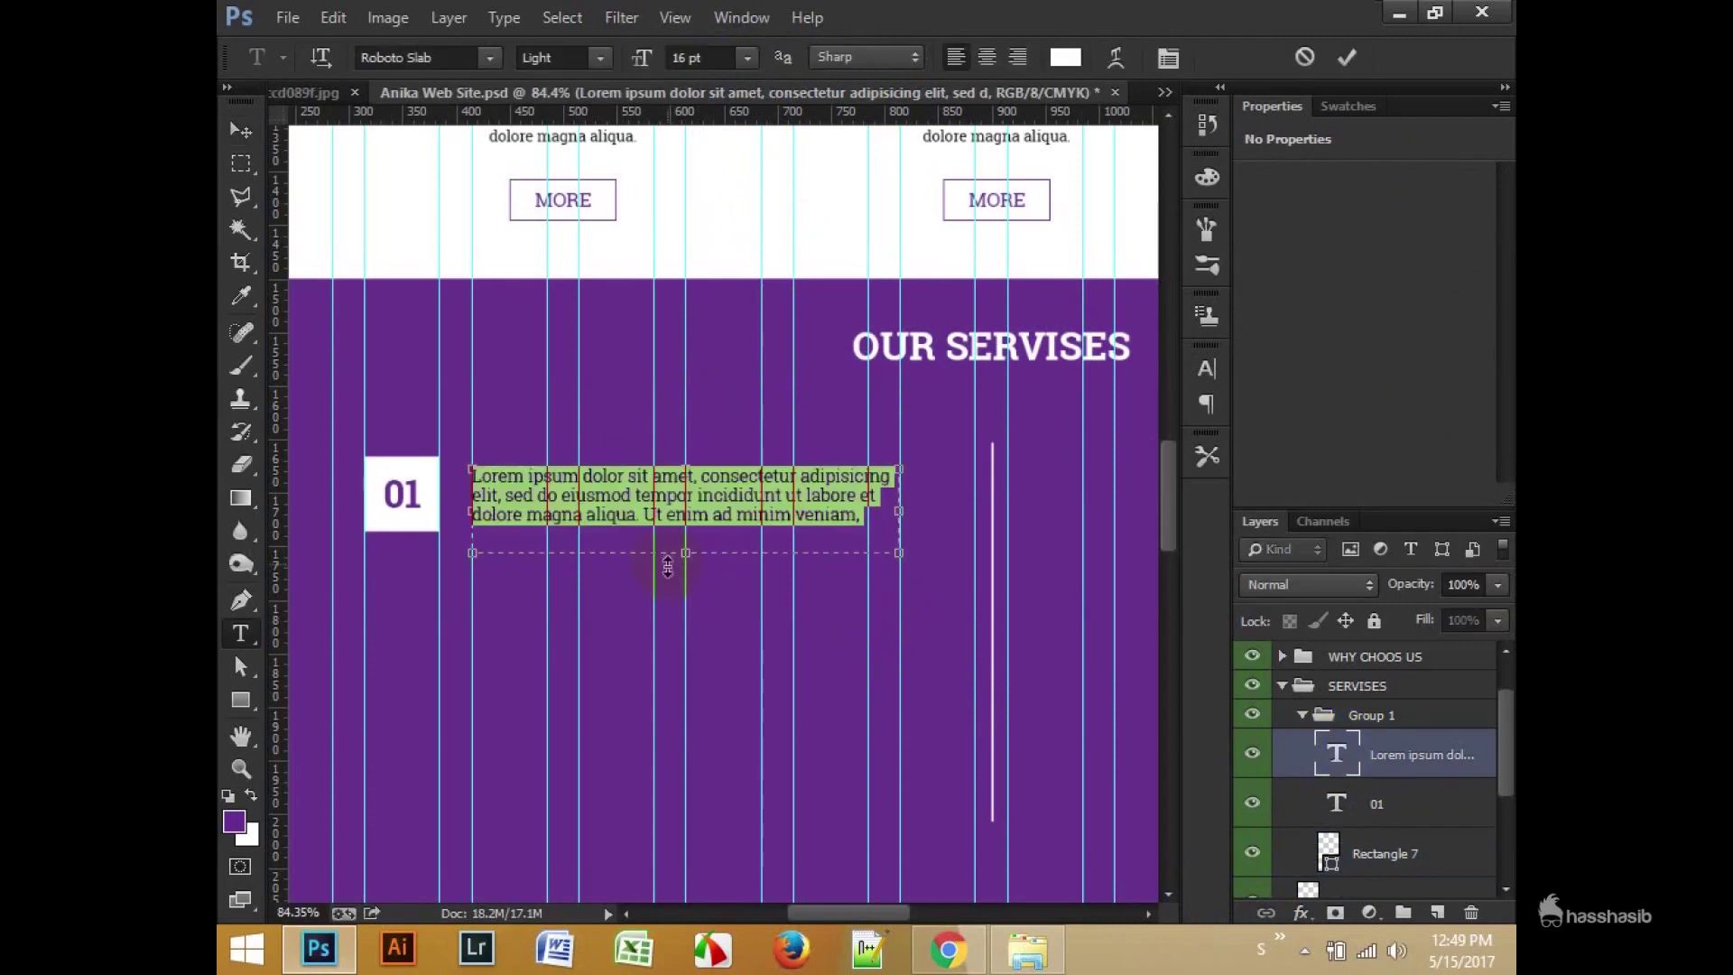
key("Escape")
key("v")
left_click(1304, 716)
double_click(1372, 714)
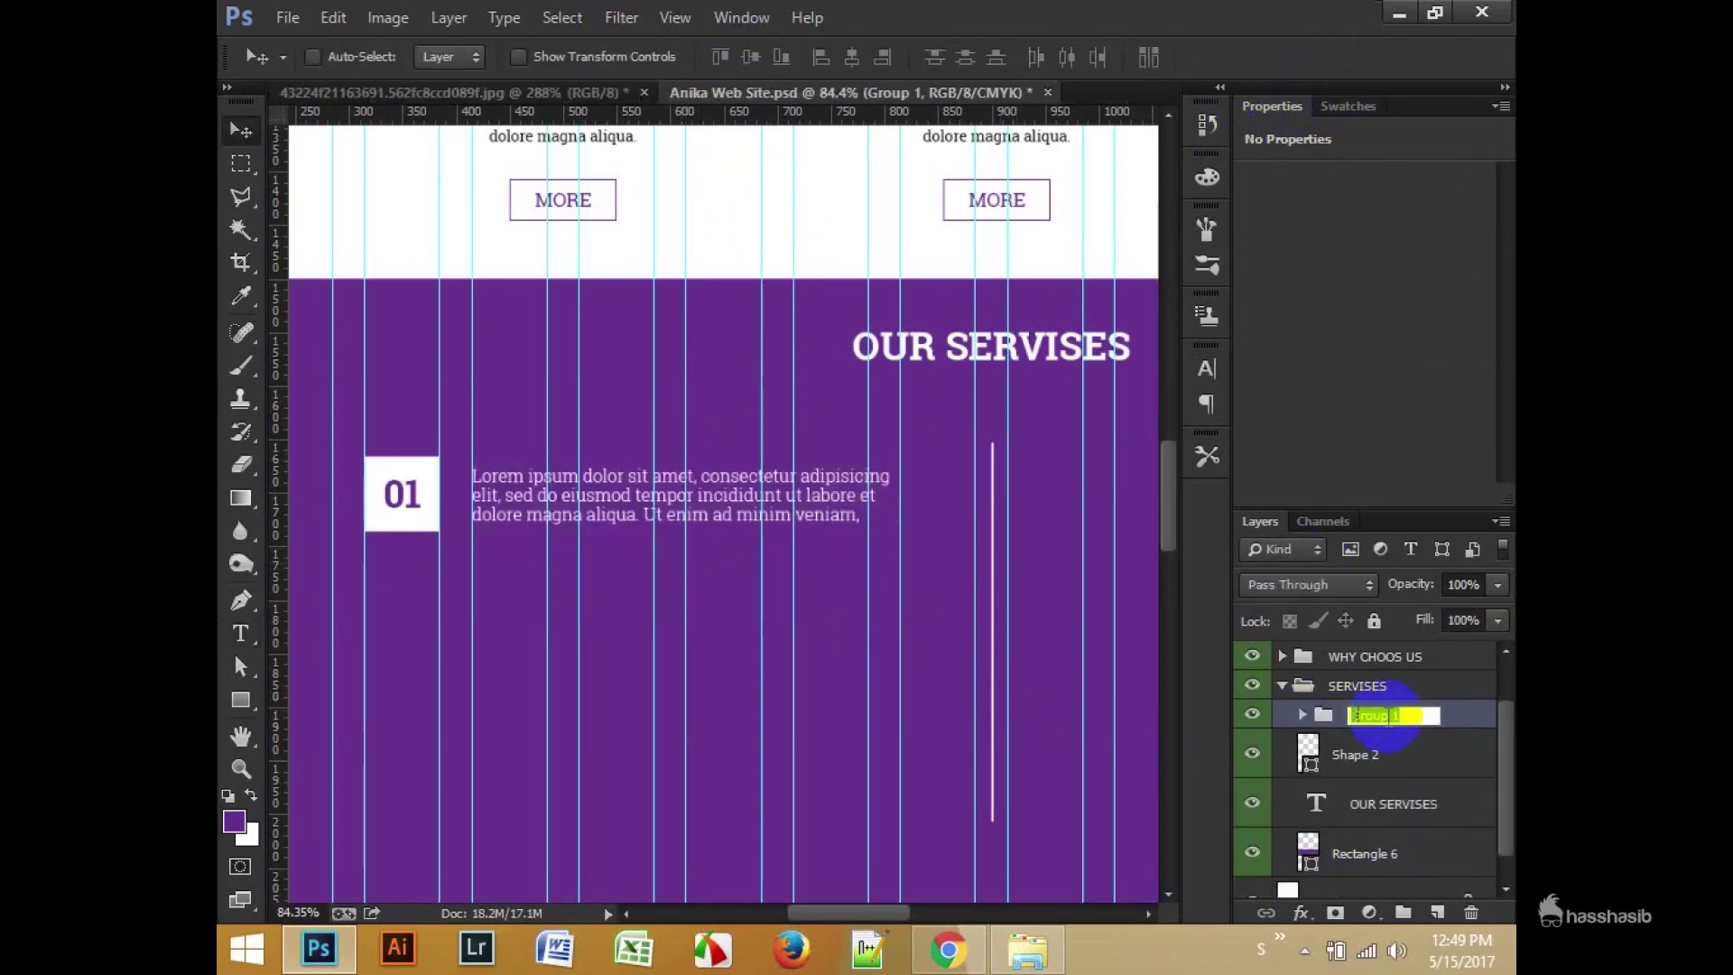
type("01")
Step: Name the group 01, copy it below, and distribute the three items evenly
key("Return")
left_click_drag(806, 574, 806, 677)
left_click(1363, 774, "shift")
left_click(962, 60)
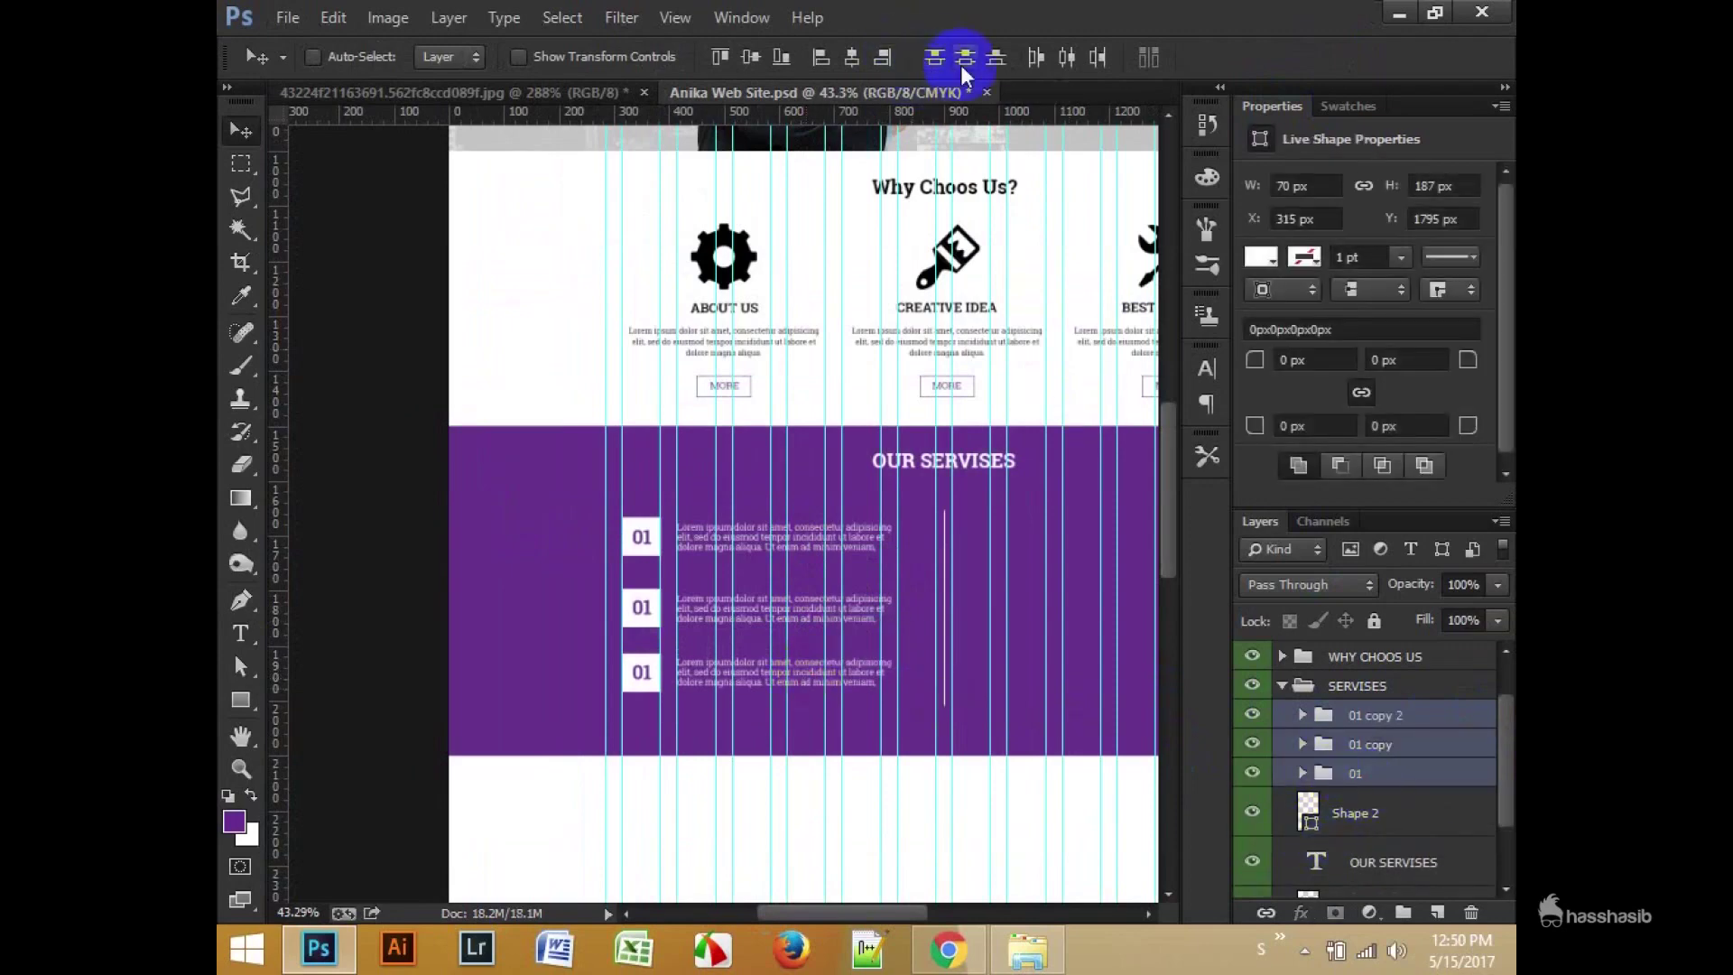
scroll(903, 464, "up", 3)
Step: Rename the copied groups 02 and 03
double_click(1379, 743)
type("02")
key("Tab")
type("03")
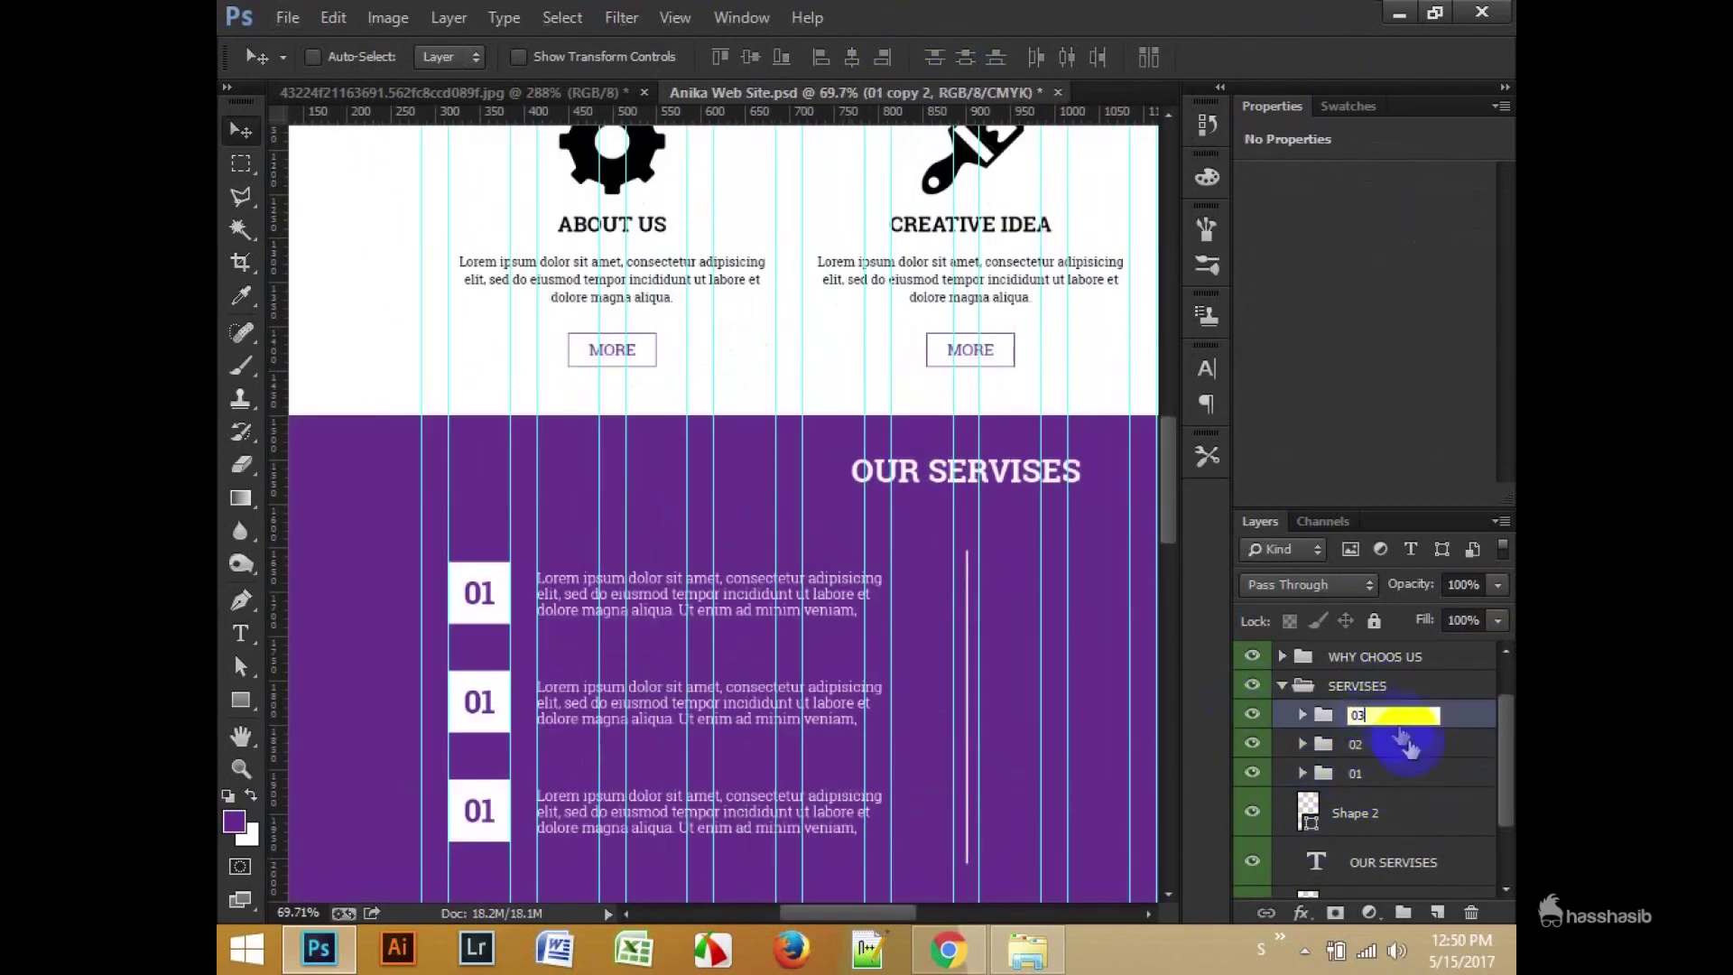
Step: Change the numbers in the second and third boxes to 02 and 03
left_click(1303, 744)
double_click(1337, 831)
left_click(1303, 715)
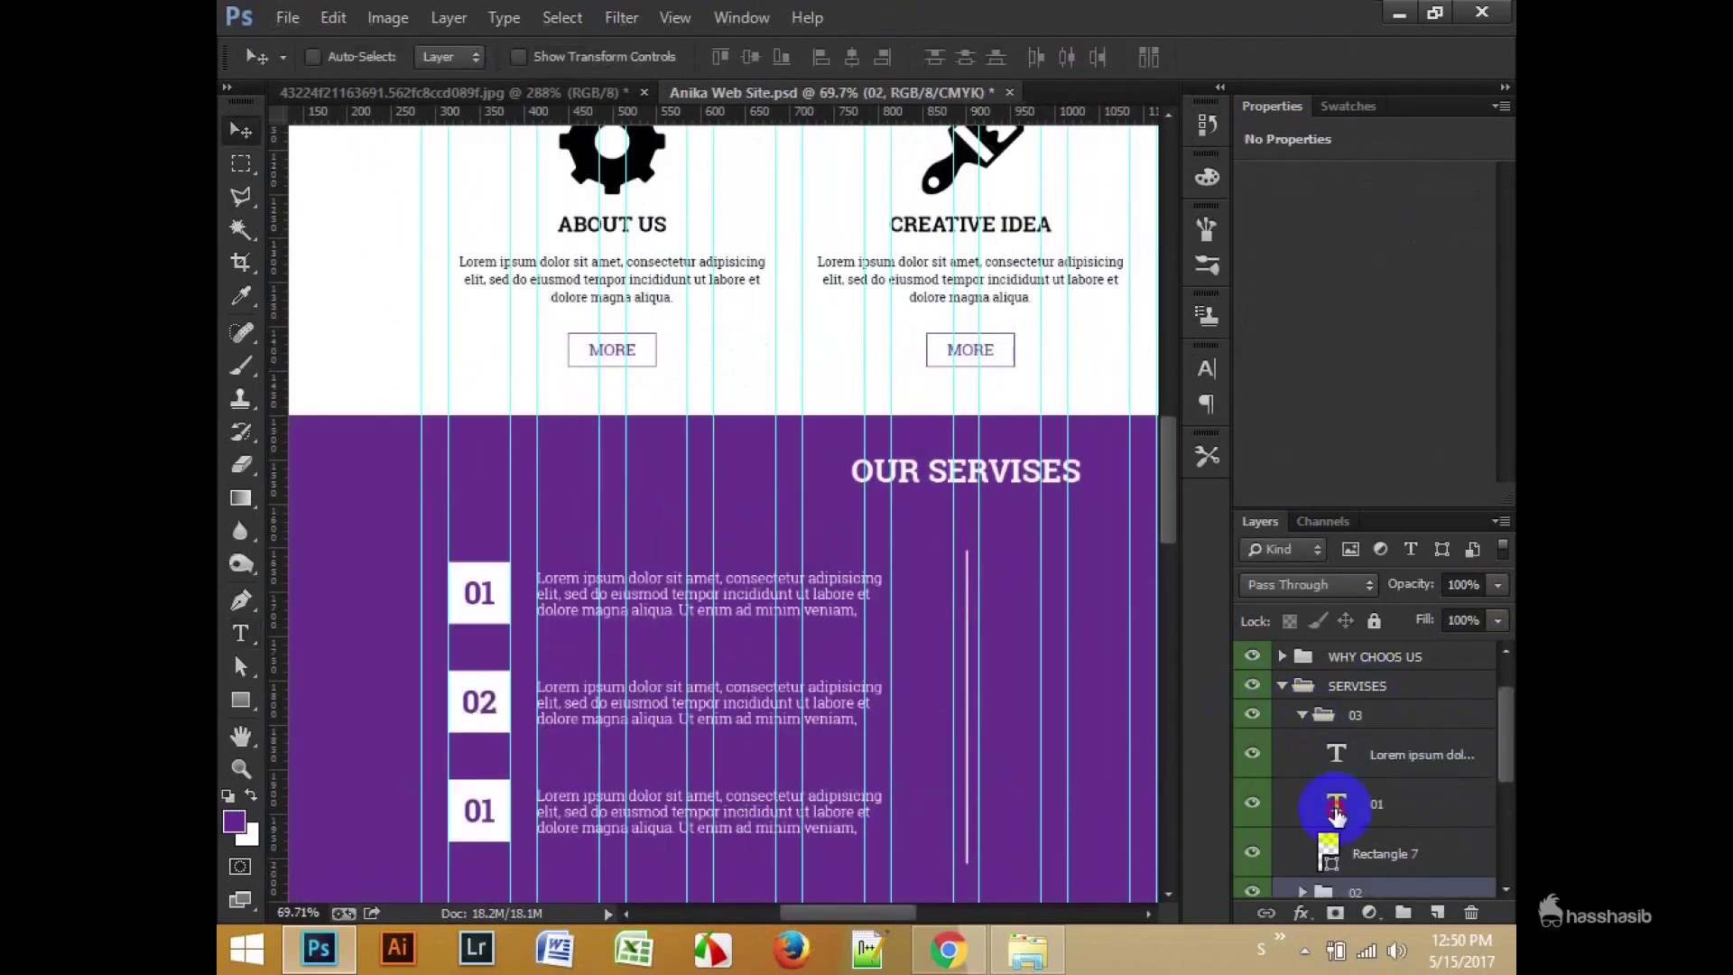
double_click(1337, 805)
type("03")
key("ctrl+Return")
Step: Select all three numbered groups and duplicate the column to the right
scroll(785, 599, "down", 3)
left_click(1302, 715)
left_click(1336, 718)
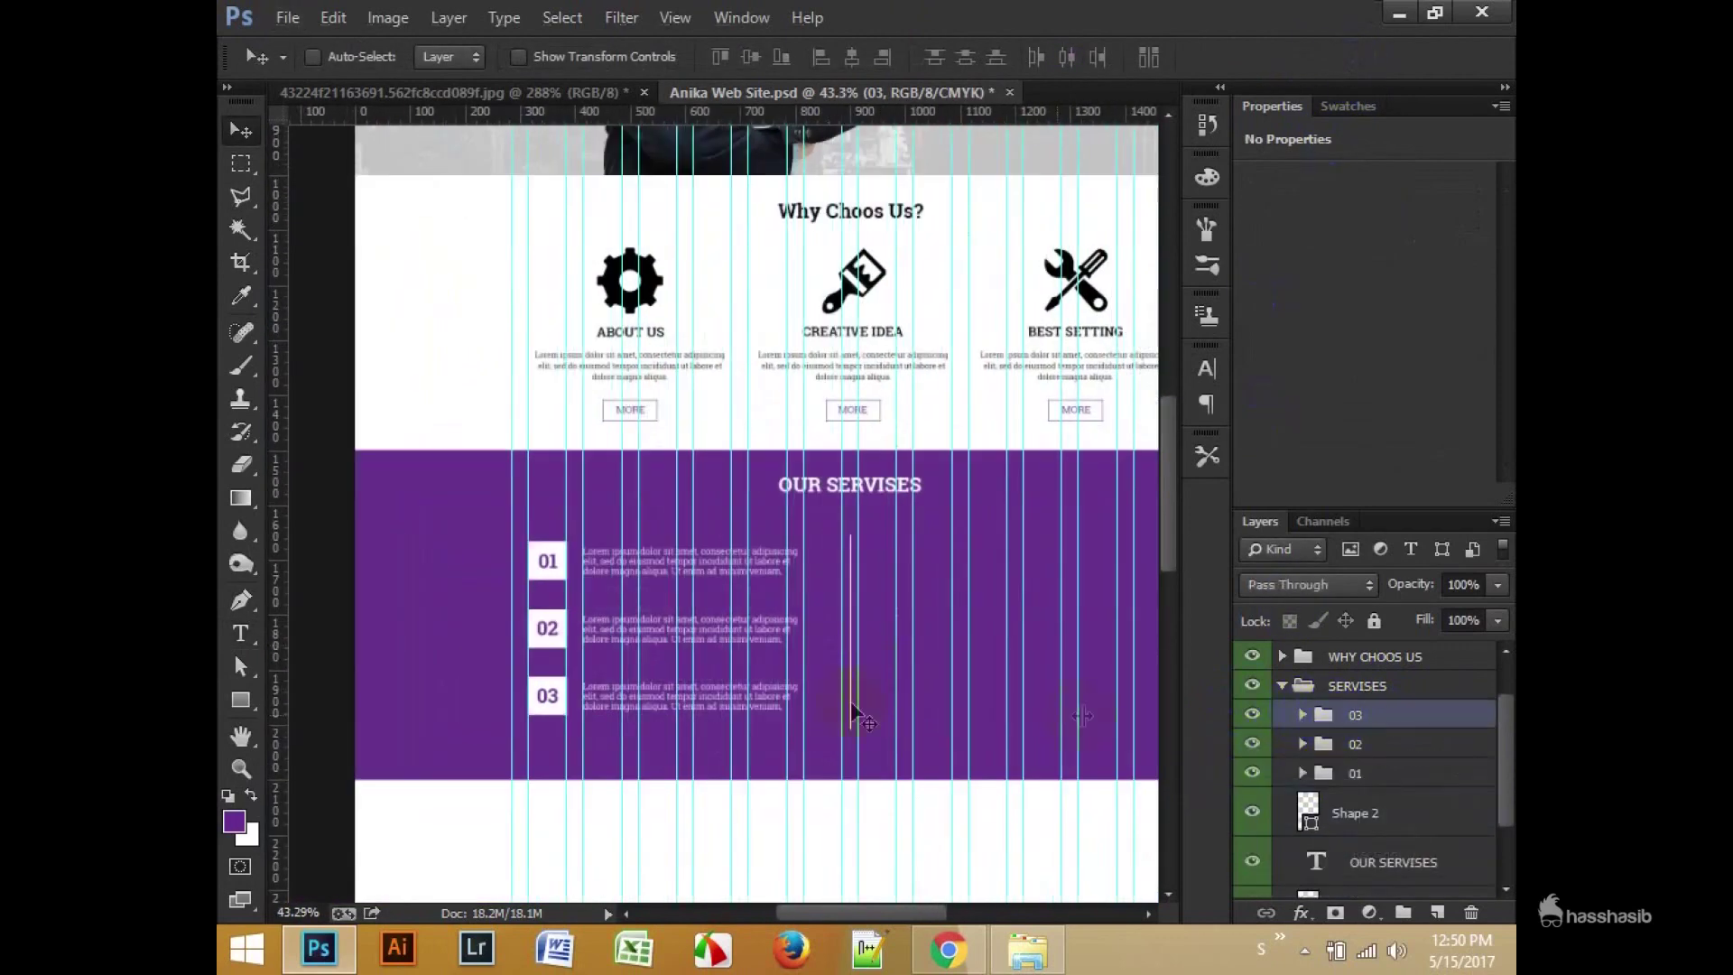
left_click(1350, 774, "shift")
left_click_drag(614, 582, 948, 588, "alt")
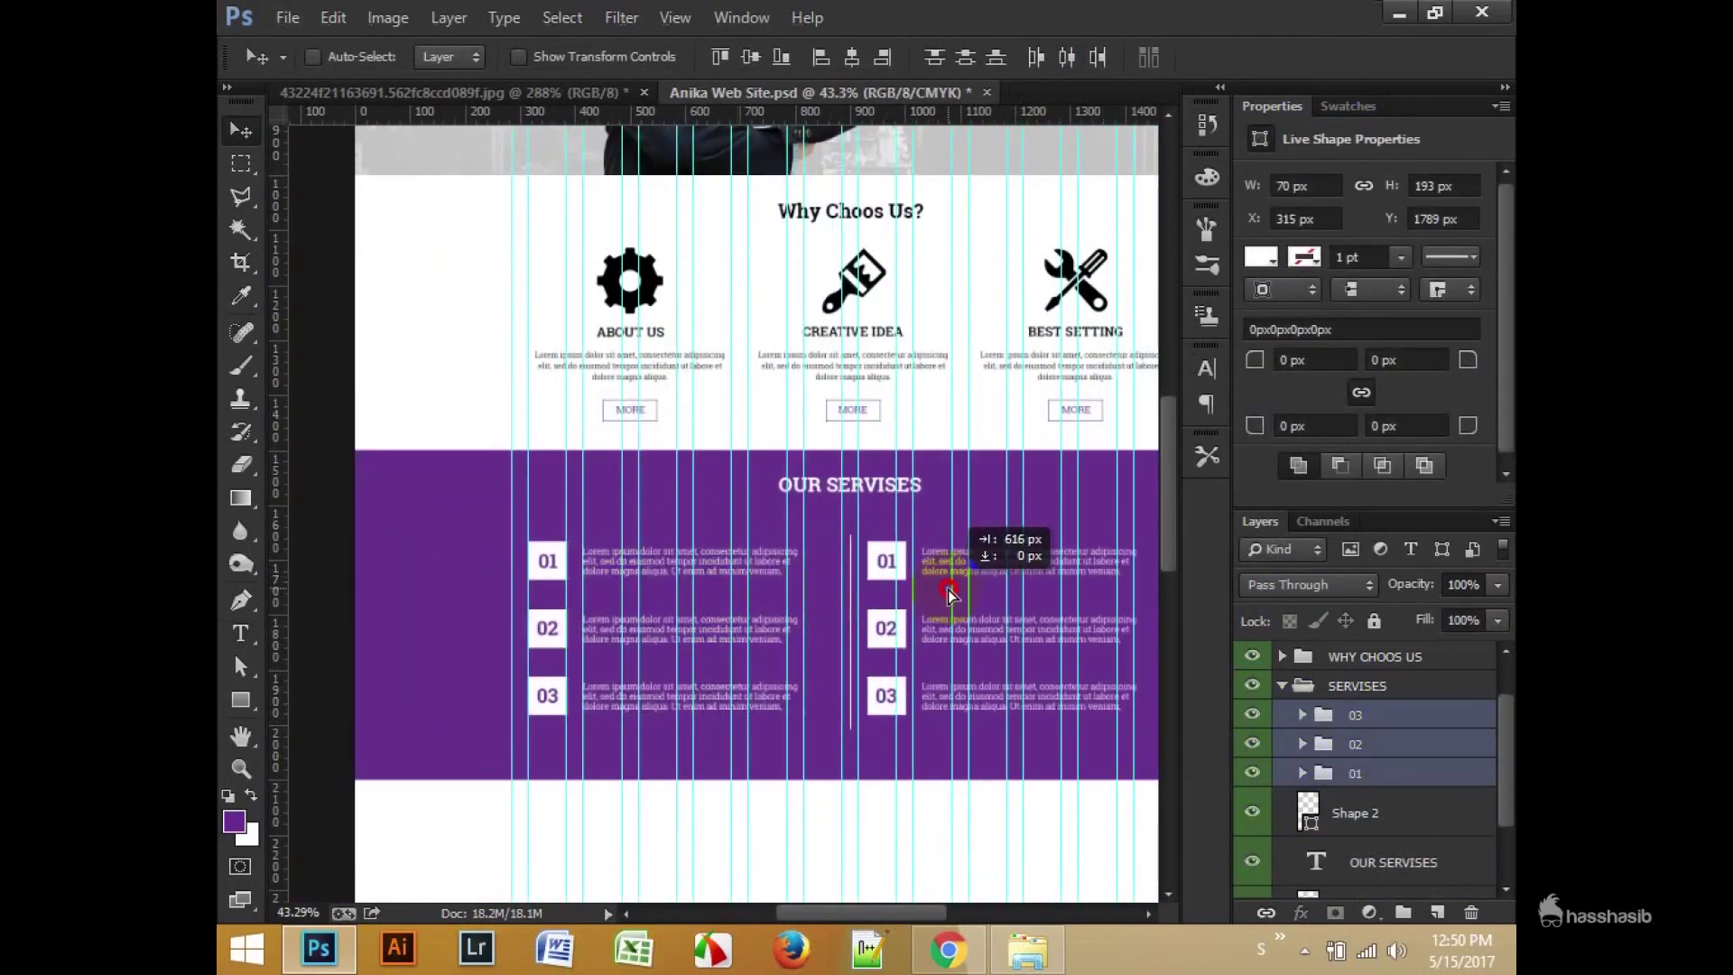
Step: Move the Shape 2 divider line between the two columns
scroll(948, 589, "up", 1, "alt")
left_click_drag(941, 612, 921, 611)
scroll(1346, 832, "down", 1)
scroll(1369, 853, "down", 1)
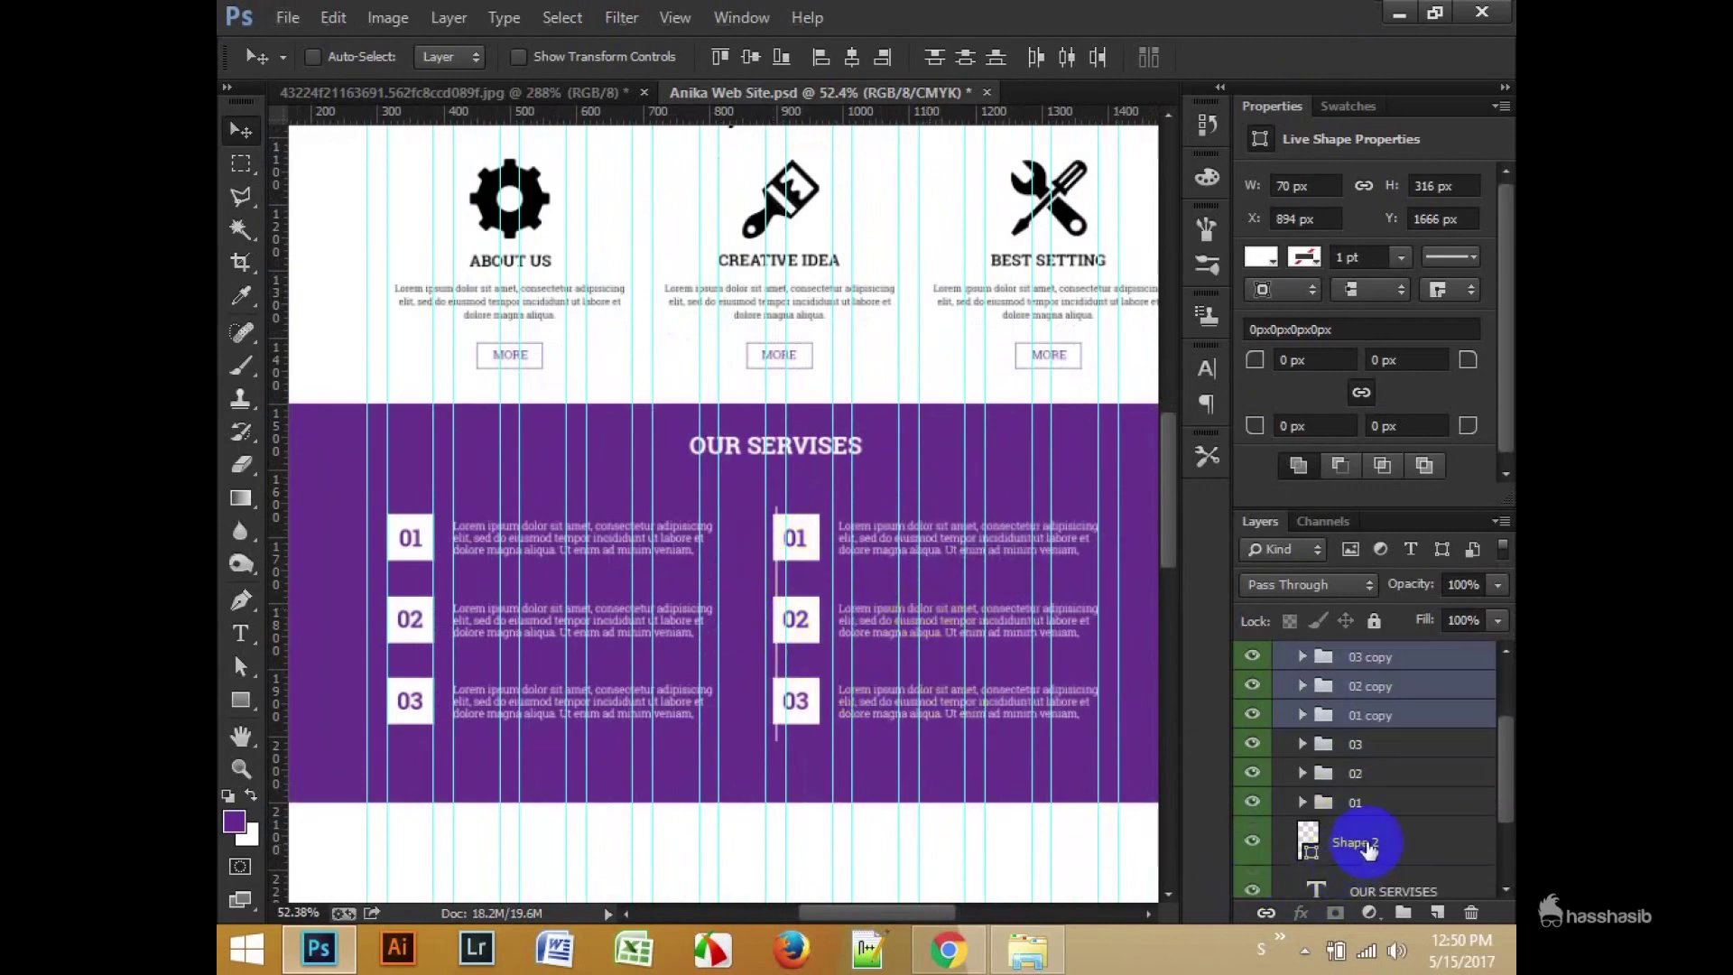
left_click(1368, 853)
left_click_drag(794, 646, 790, 646)
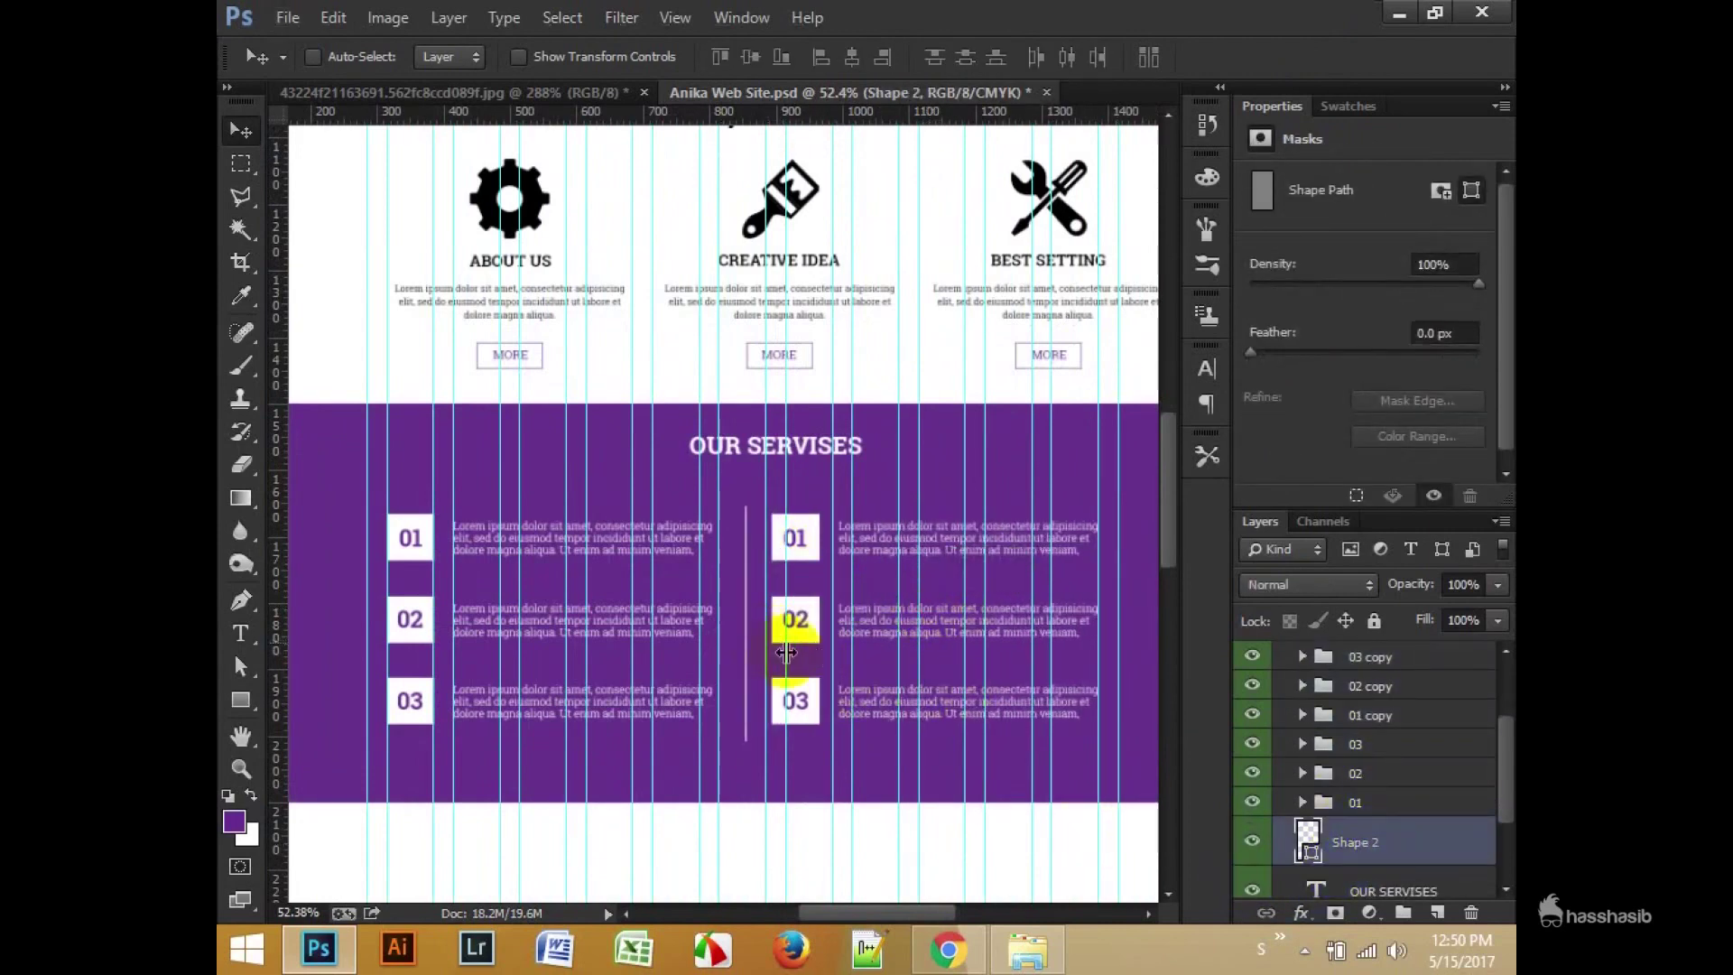
Step: Shift the three copied groups further right
scroll(880, 666, "down", 1, "alt")
left_click(1369, 715)
left_click(1370, 657, "shift")
left_click_drag(976, 644, 1020, 644)
scroll(1020, 644, "up", 1, "alt")
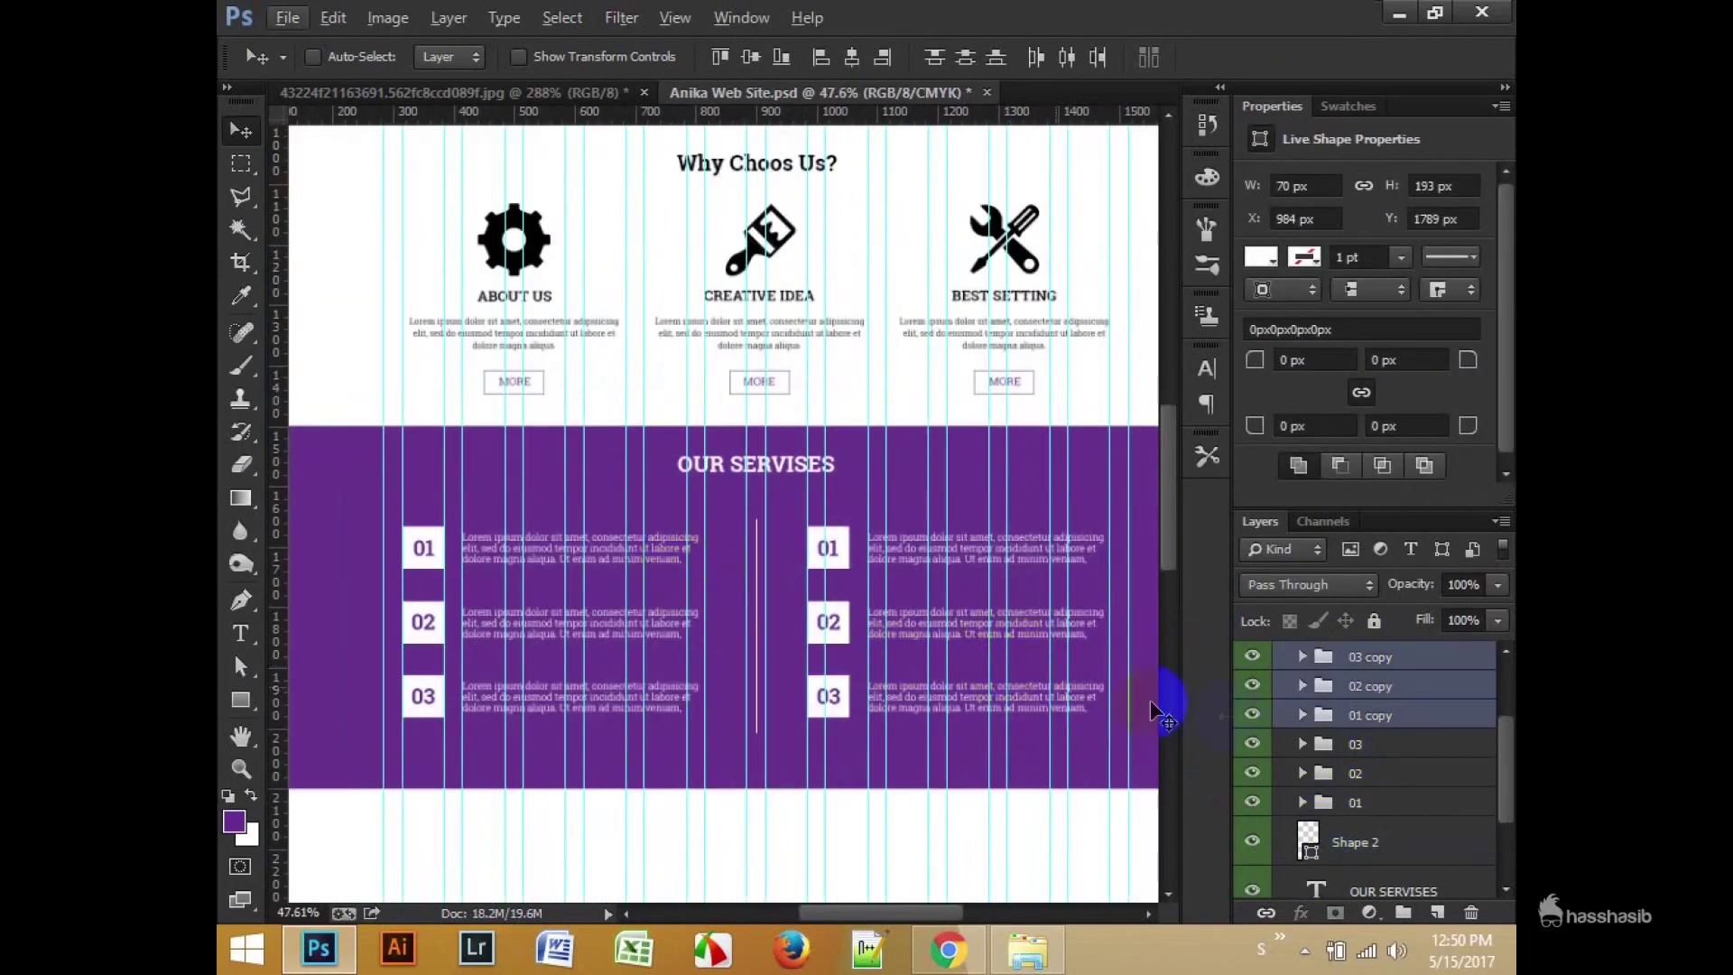
Step: Rename the copied groups 04 to 06 and retype the first box number as 04
double_click(1369, 715)
type("0405")
double_click(1370, 656)
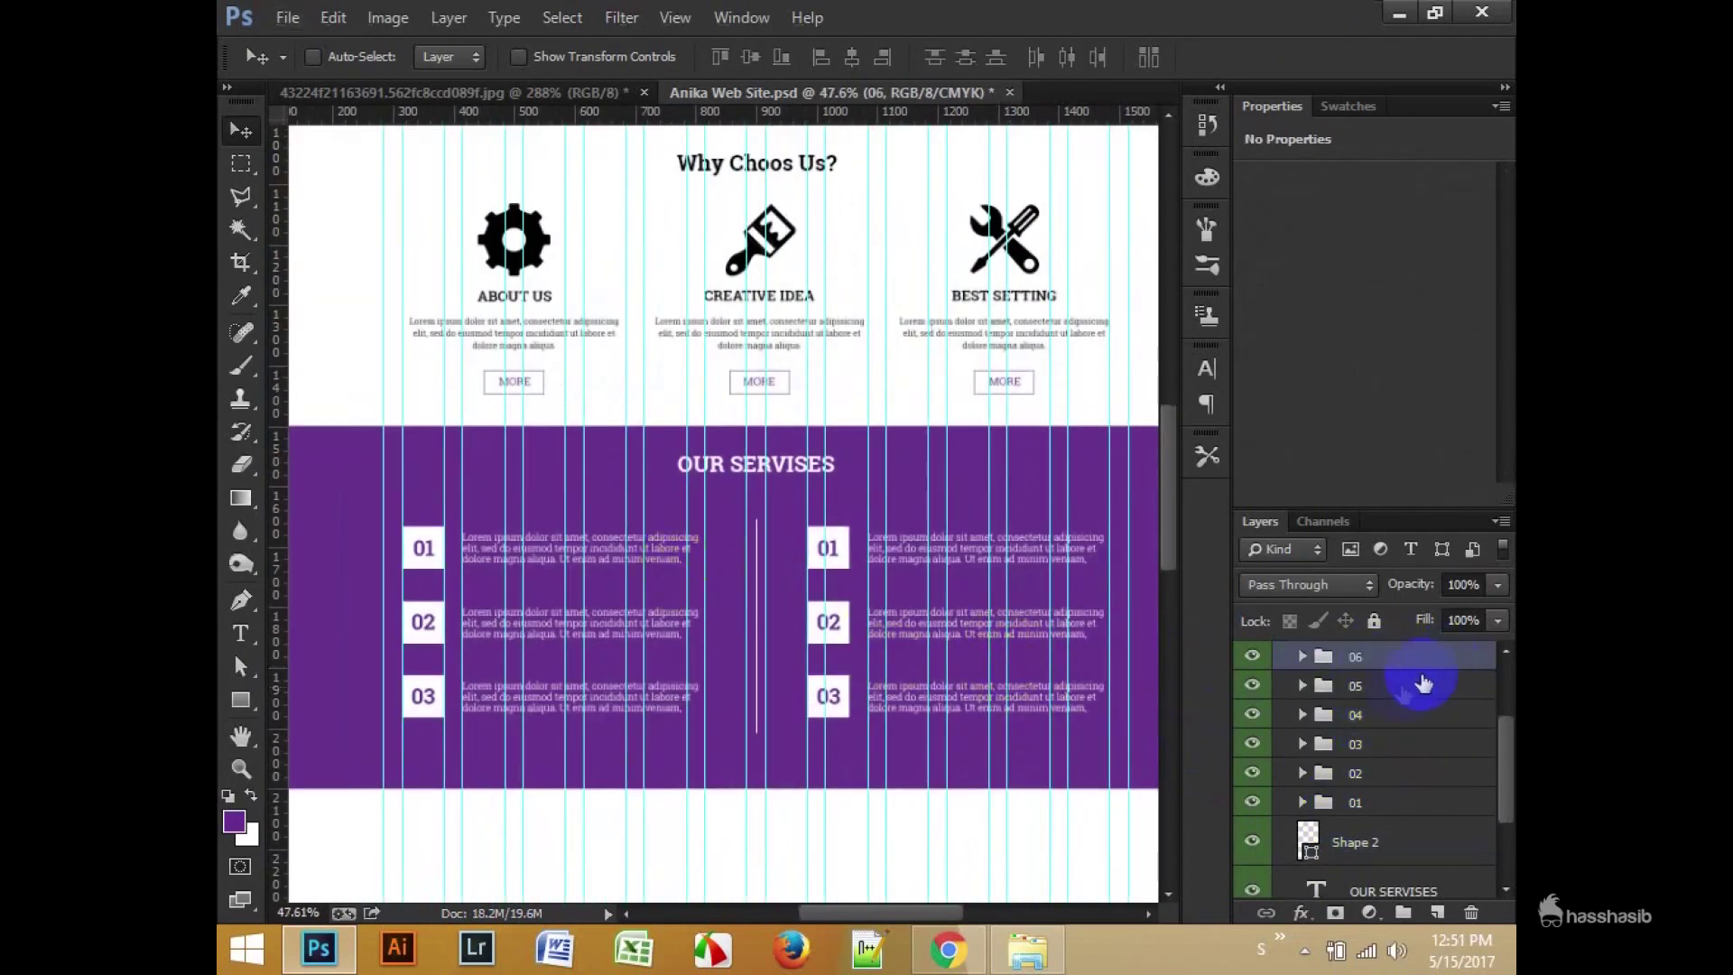
left_click(1302, 715)
double_click(1337, 801)
type("04")
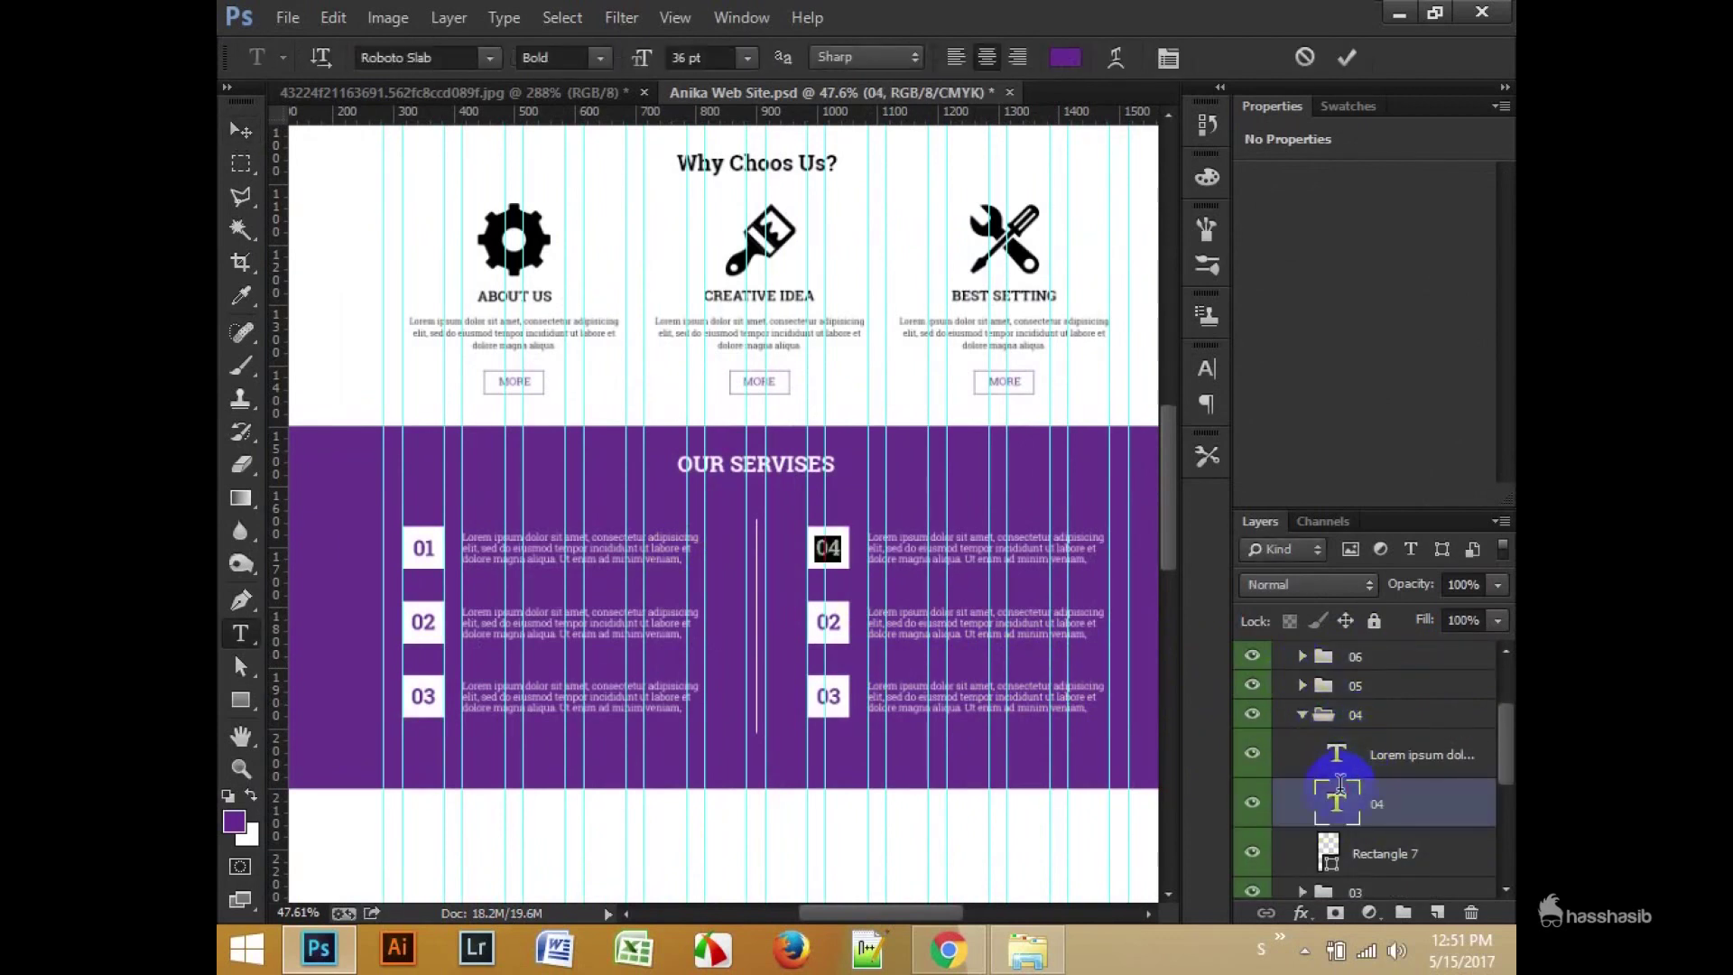
Step: Retype the remaining box numbers as 05 and 06
left_click(1302, 686)
double_click(1337, 774)
type("05")
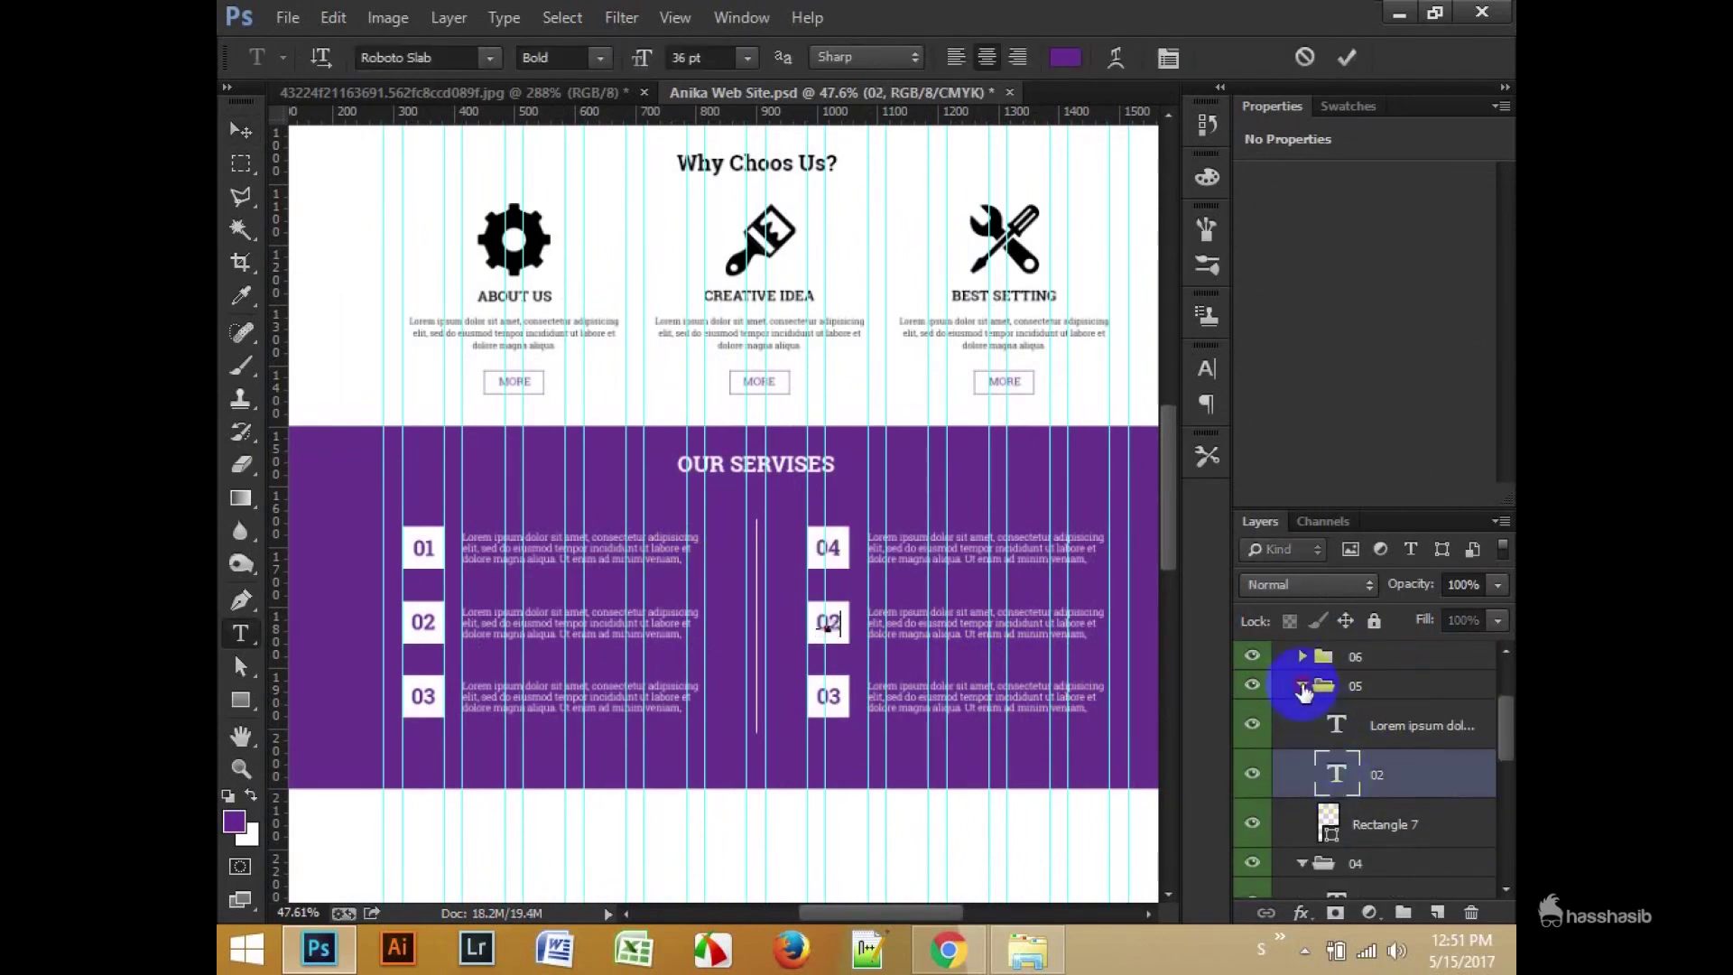
left_click(1302, 686)
left_click(1303, 656)
double_click(1337, 745)
left_click(1347, 56)
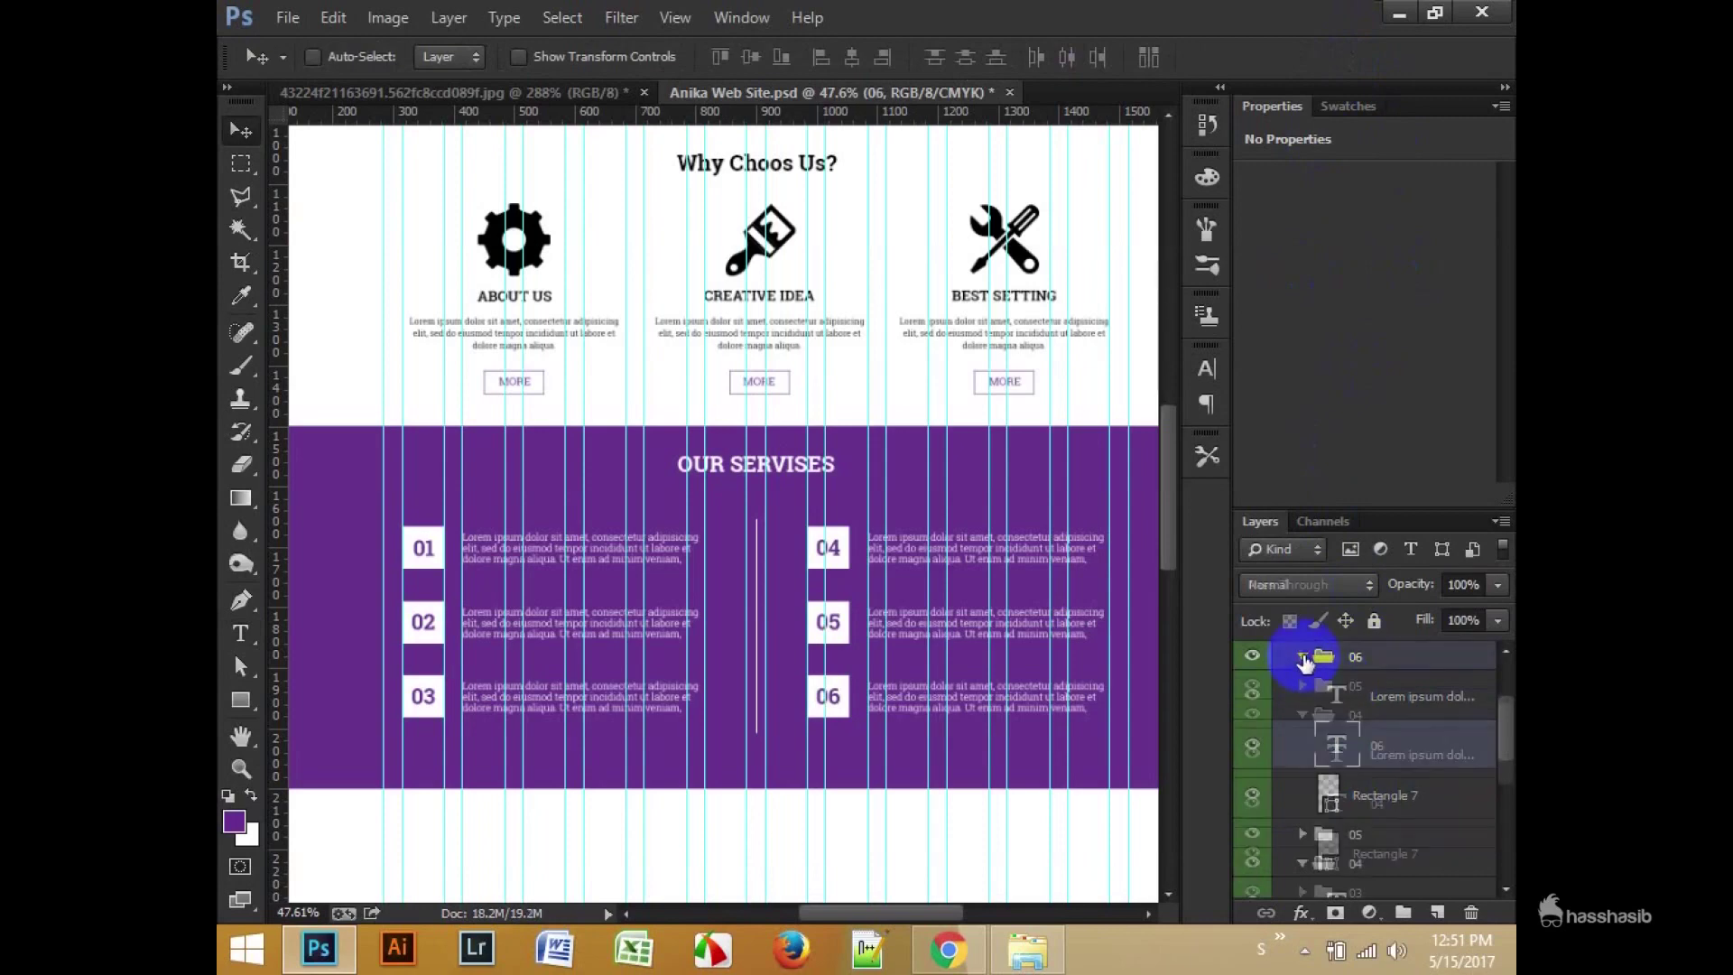
left_click(1303, 656)
Step: Inspect the six-item services section, collapse the SERVISES group, save, and compare with the reference
scroll(988, 722, "down", 3)
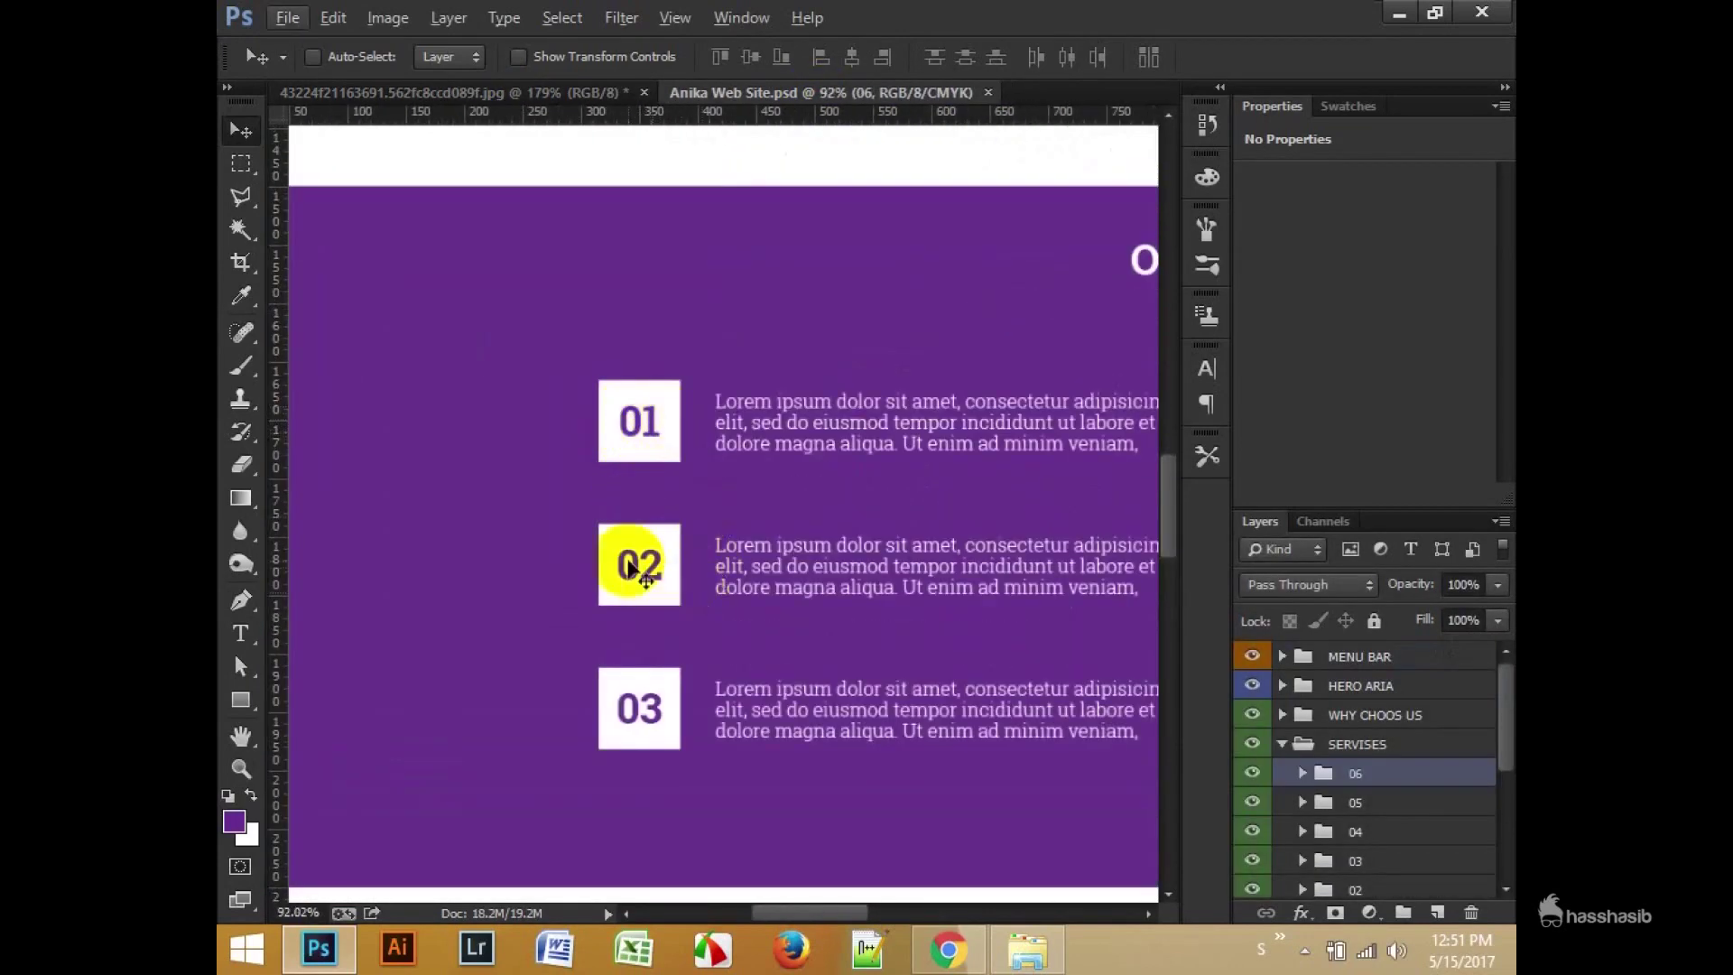
scroll(629, 738, "right", 2)
scroll(488, 695, "right", 4)
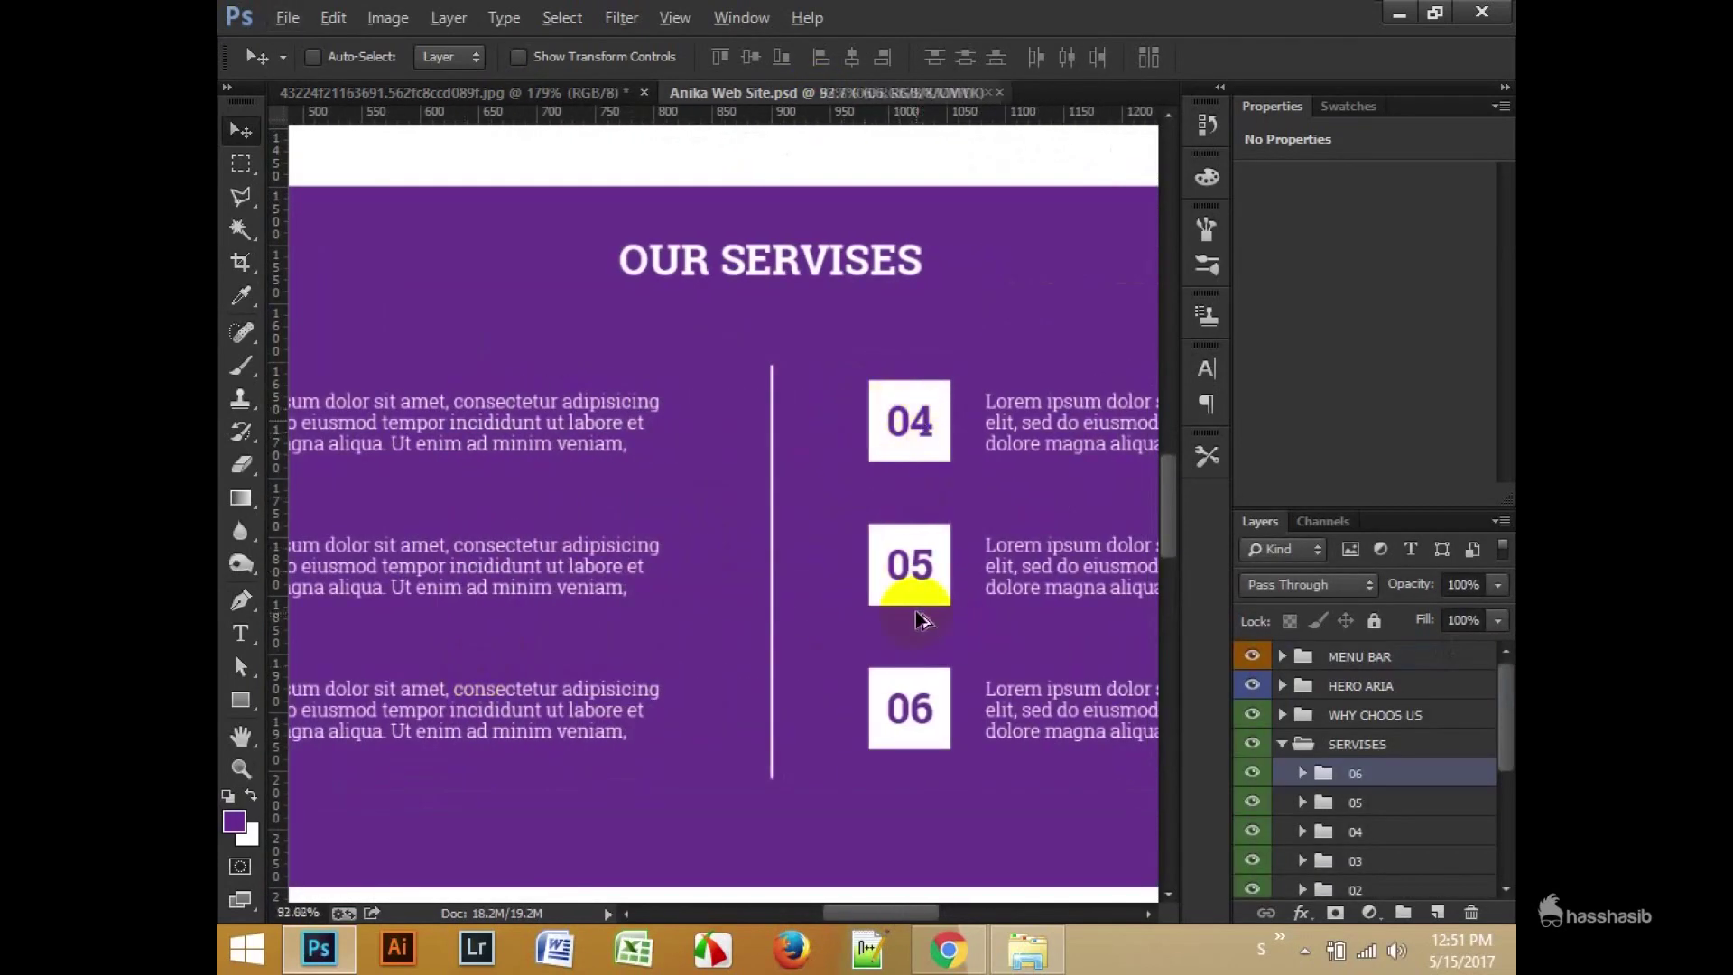
scroll(918, 615, "down", 5)
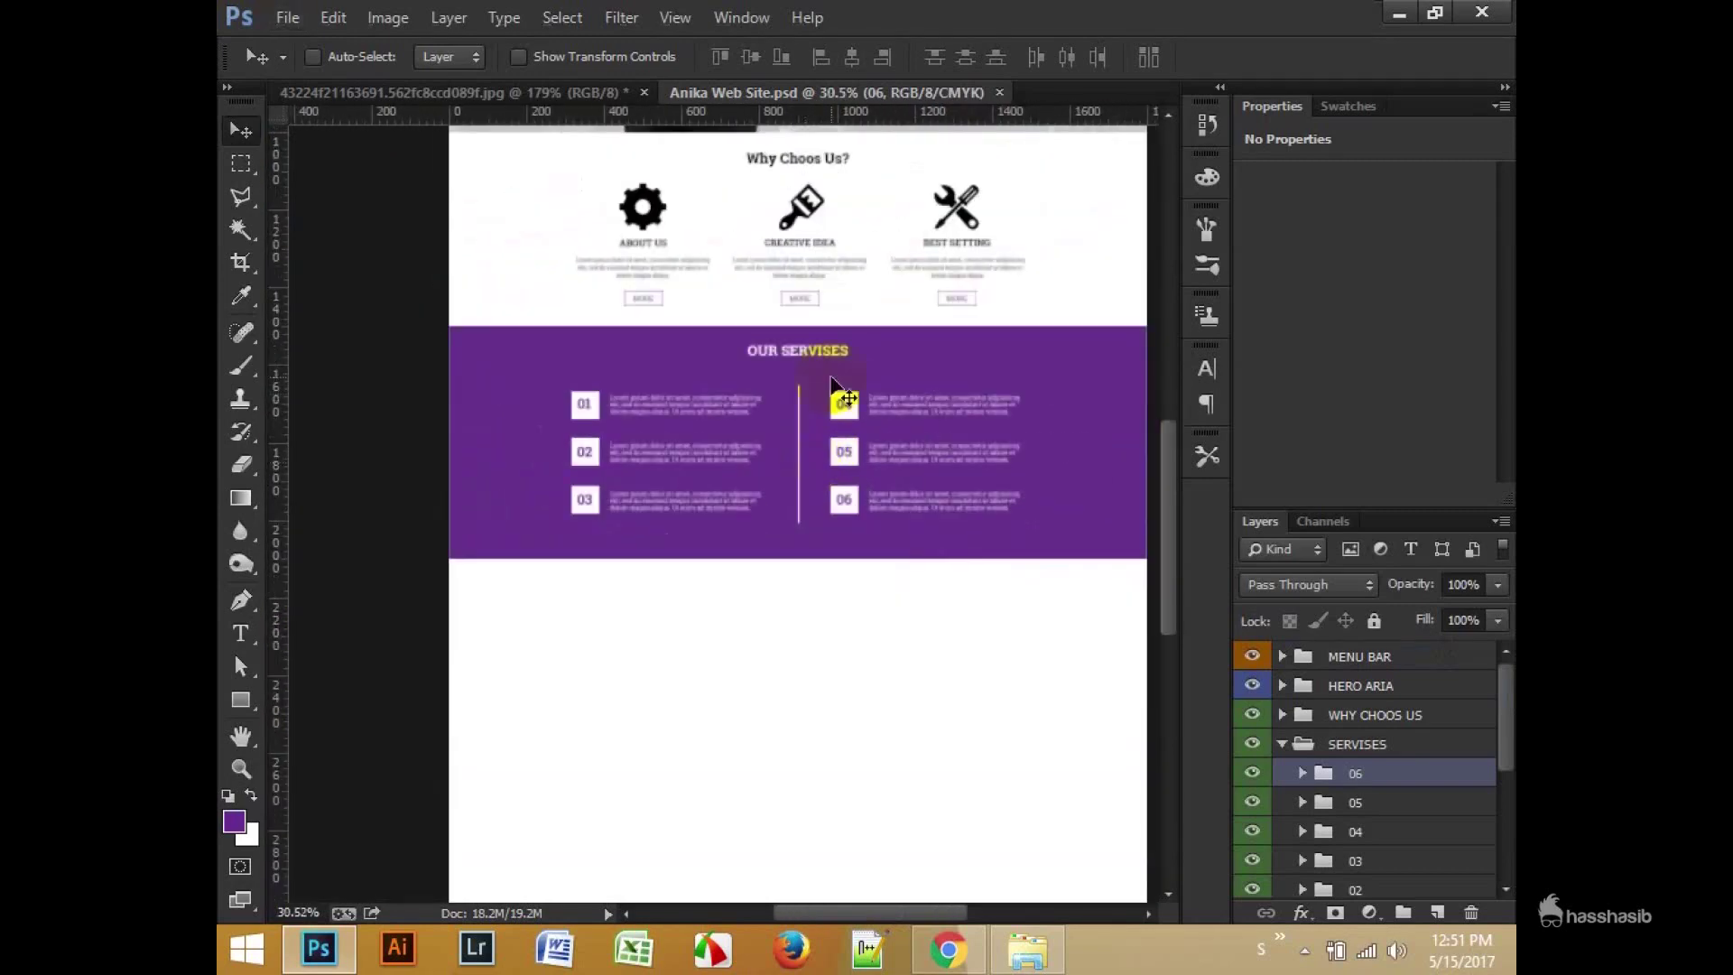
left_click(1282, 744)
scroll(700, 582, "down", 1)
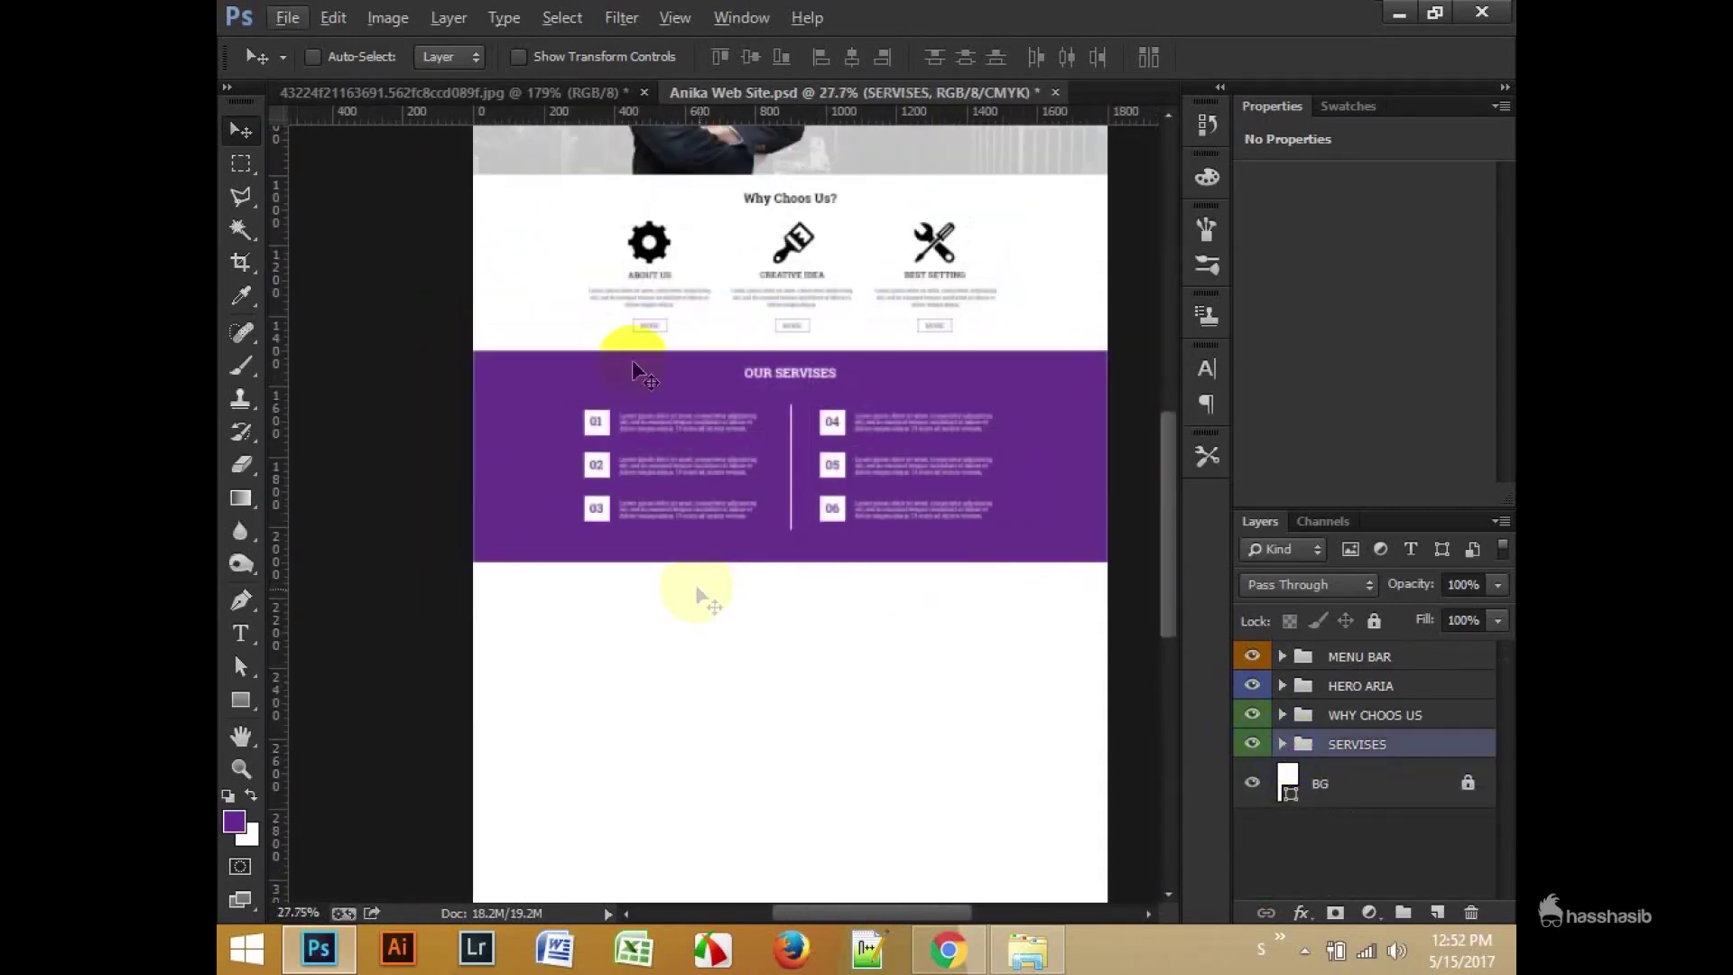
key("ctrl+s")
scroll(826, 436, "down", 3)
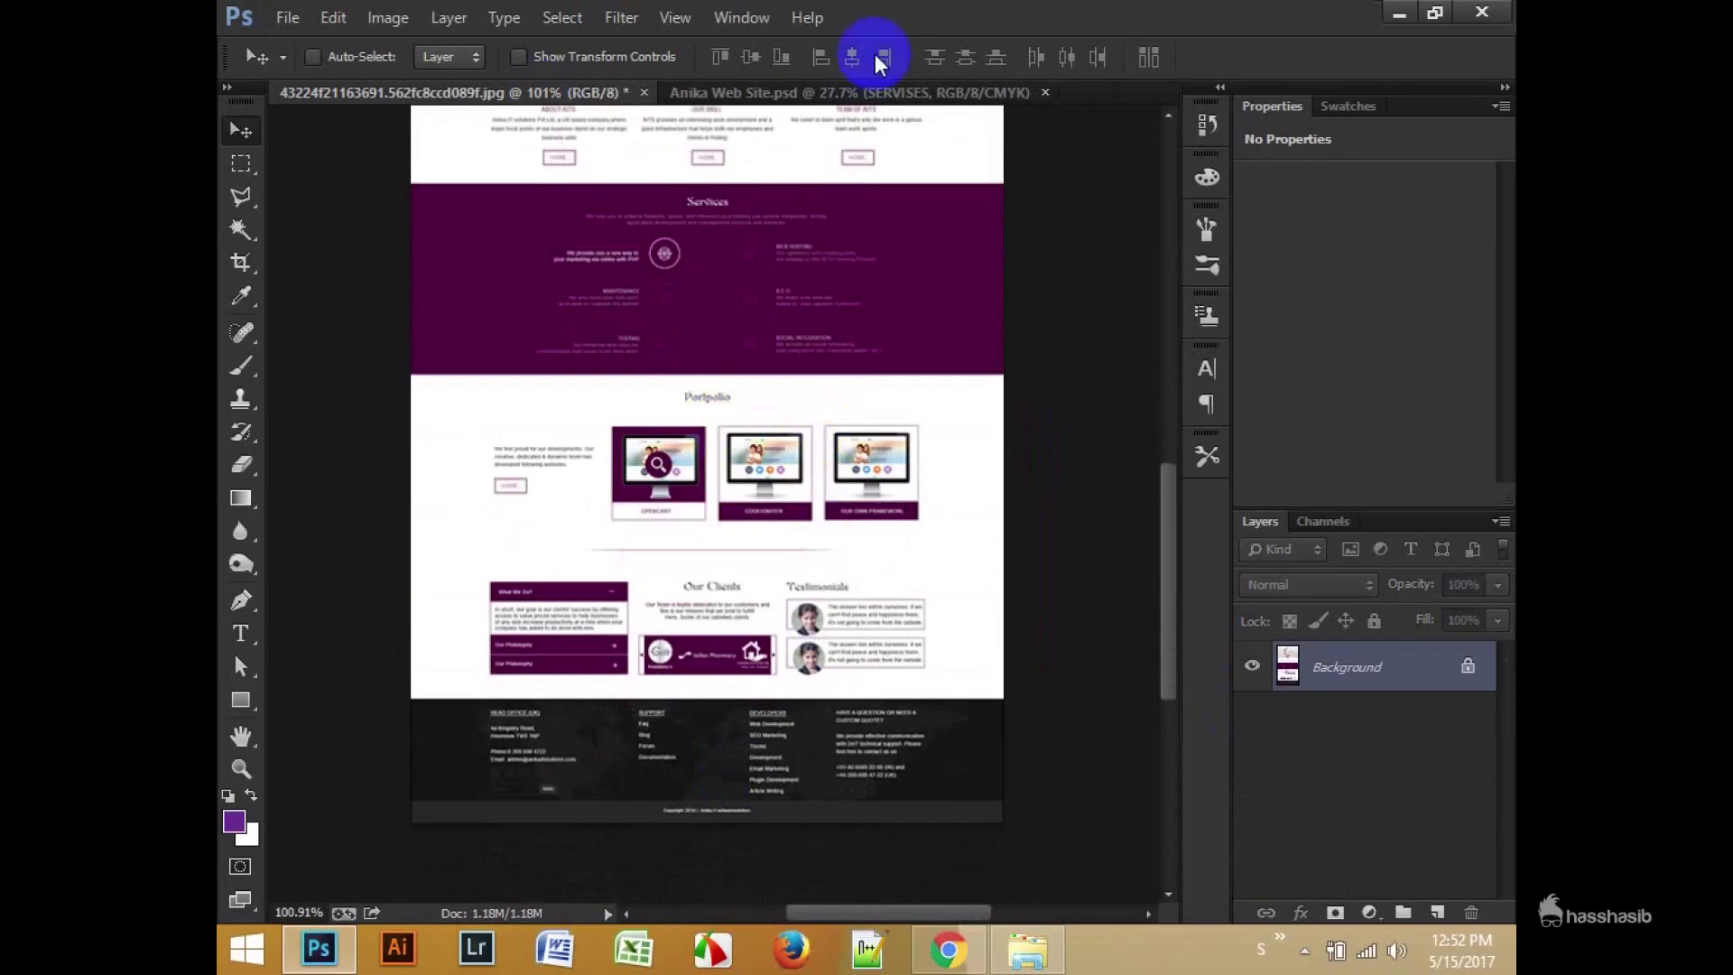
left_click(868, 90)
scroll(804, 812, "down", 5)
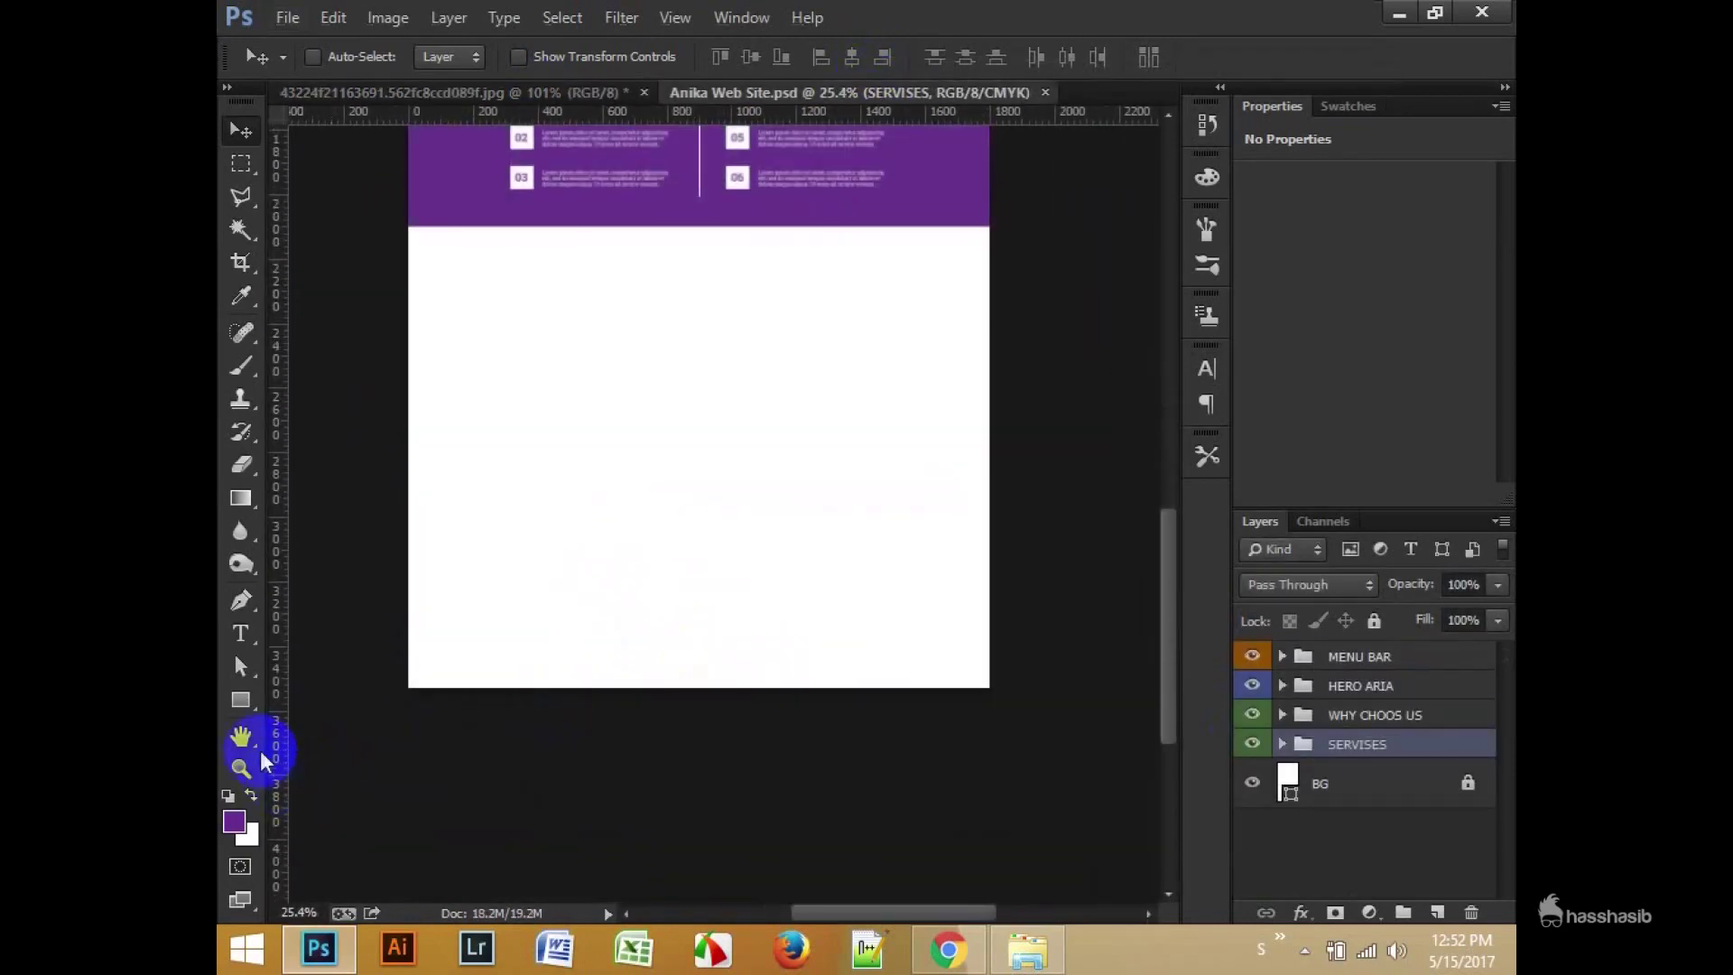
Step: Add a 1803 × 100 px black bar, aligned full-width, at the page bottom
key("u")
left_click(897, 588)
left_click(878, 309)
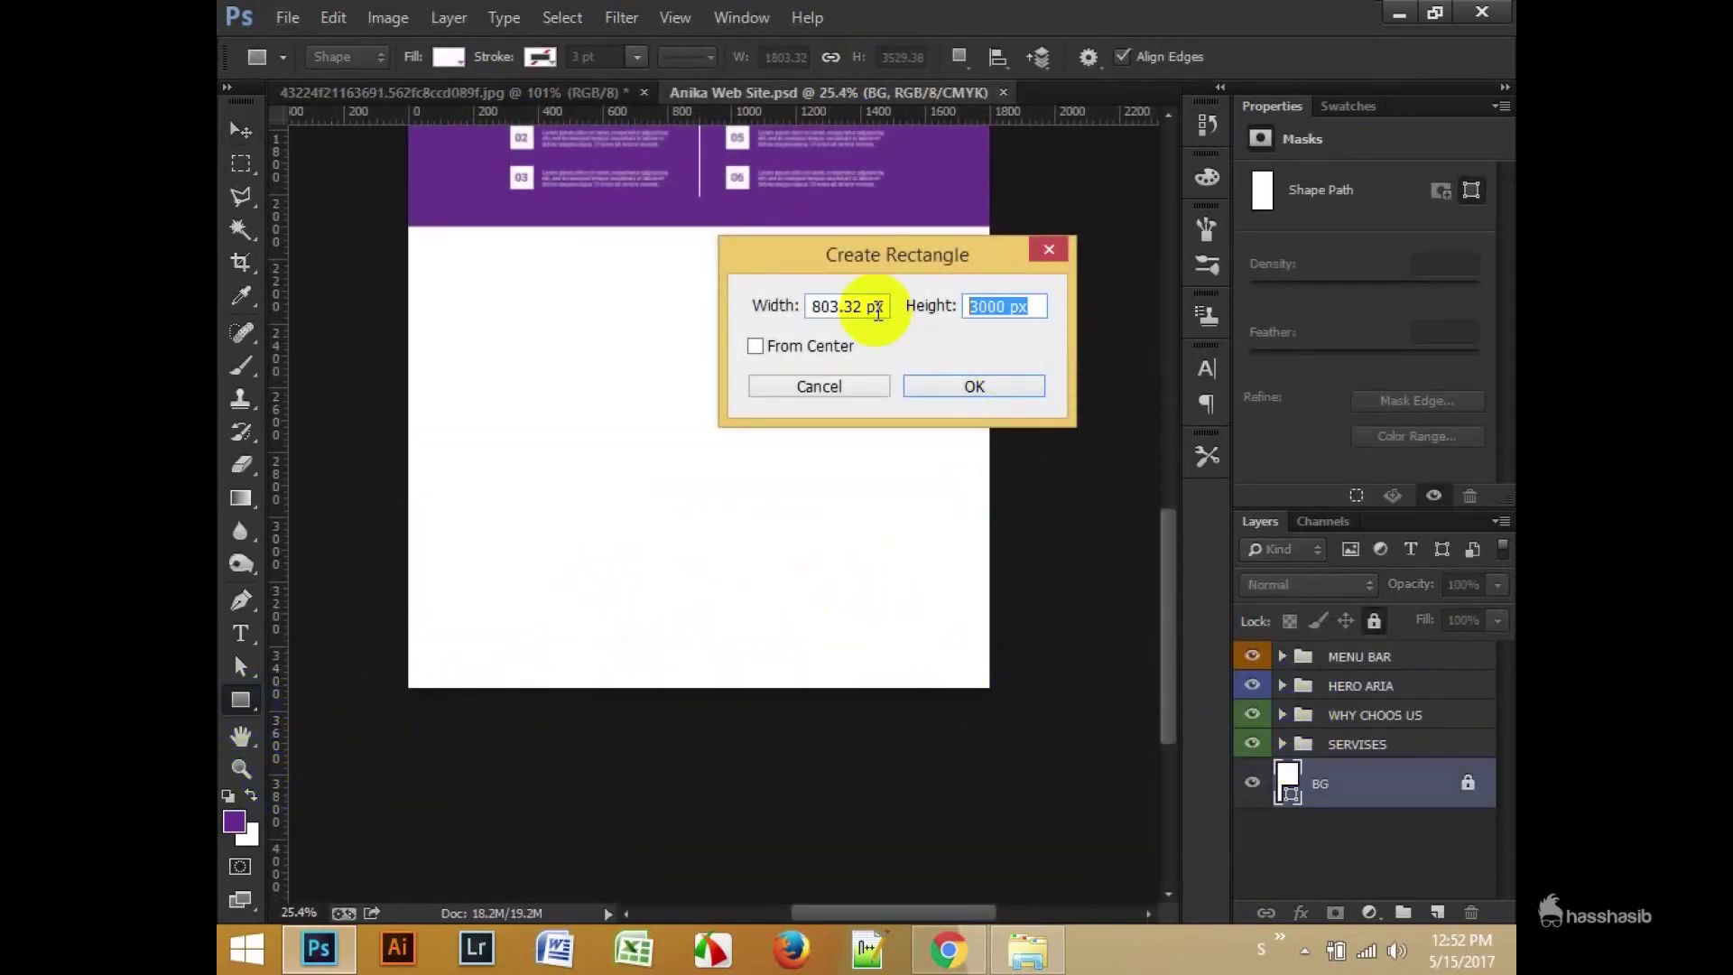
left_click(986, 394)
key("v")
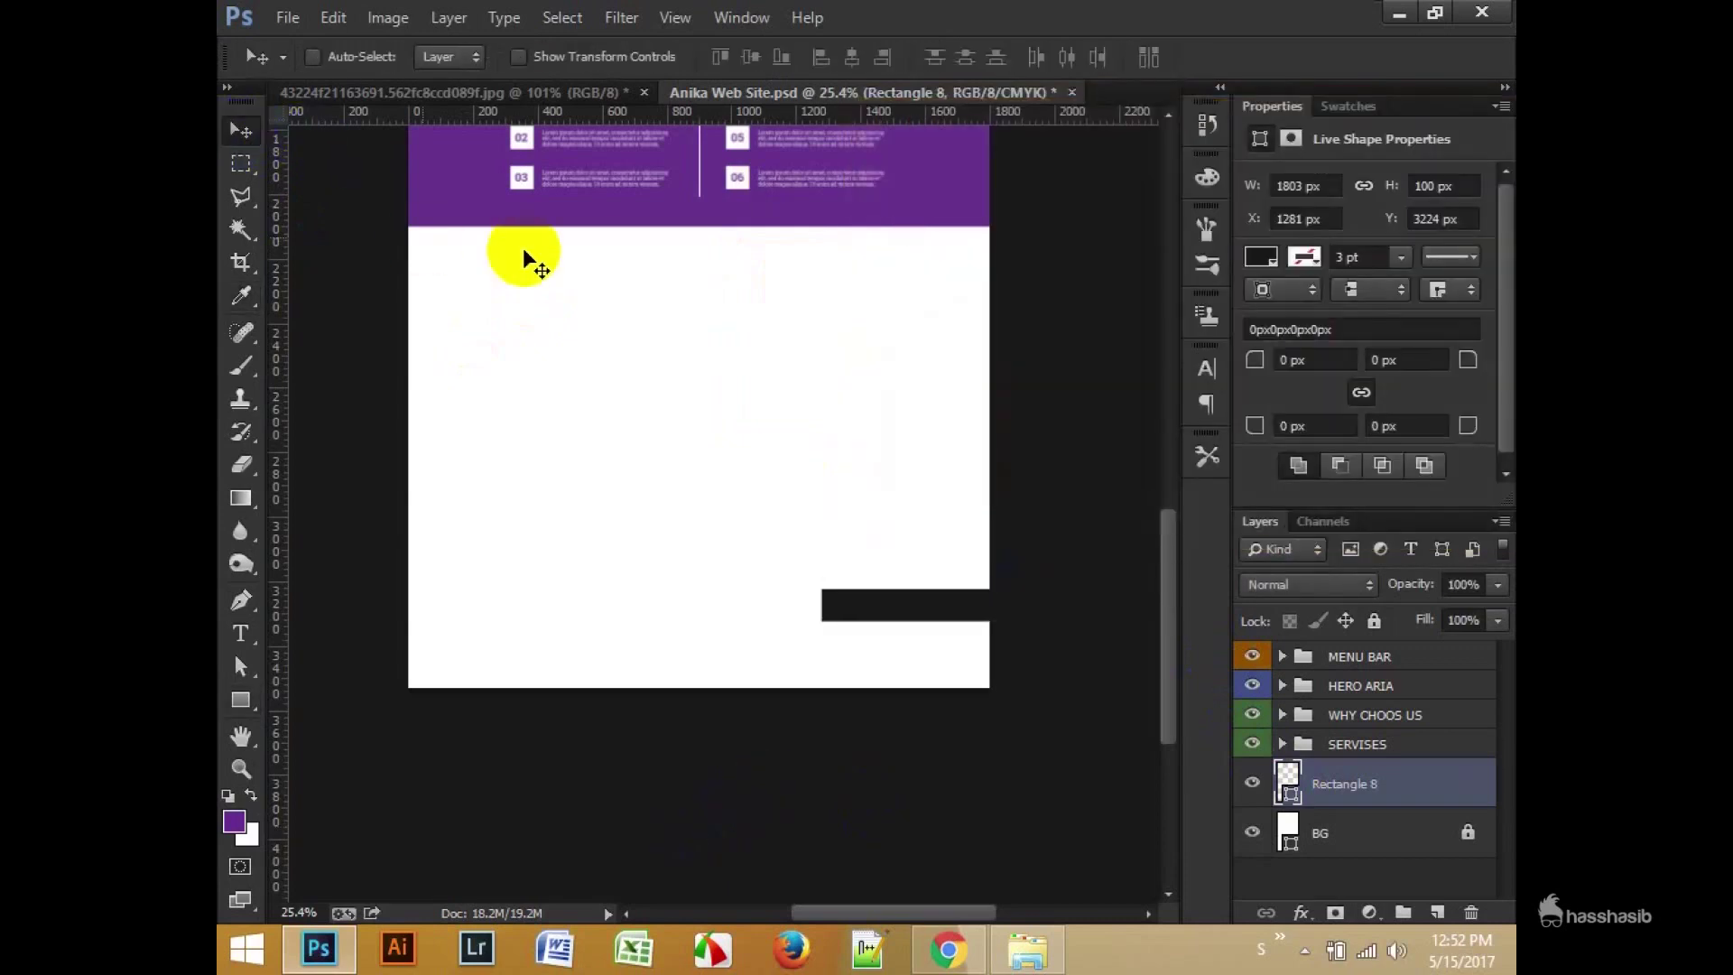
left_click(851, 68)
left_click_drag(736, 603, 736, 678)
scroll(712, 592, "up", 2)
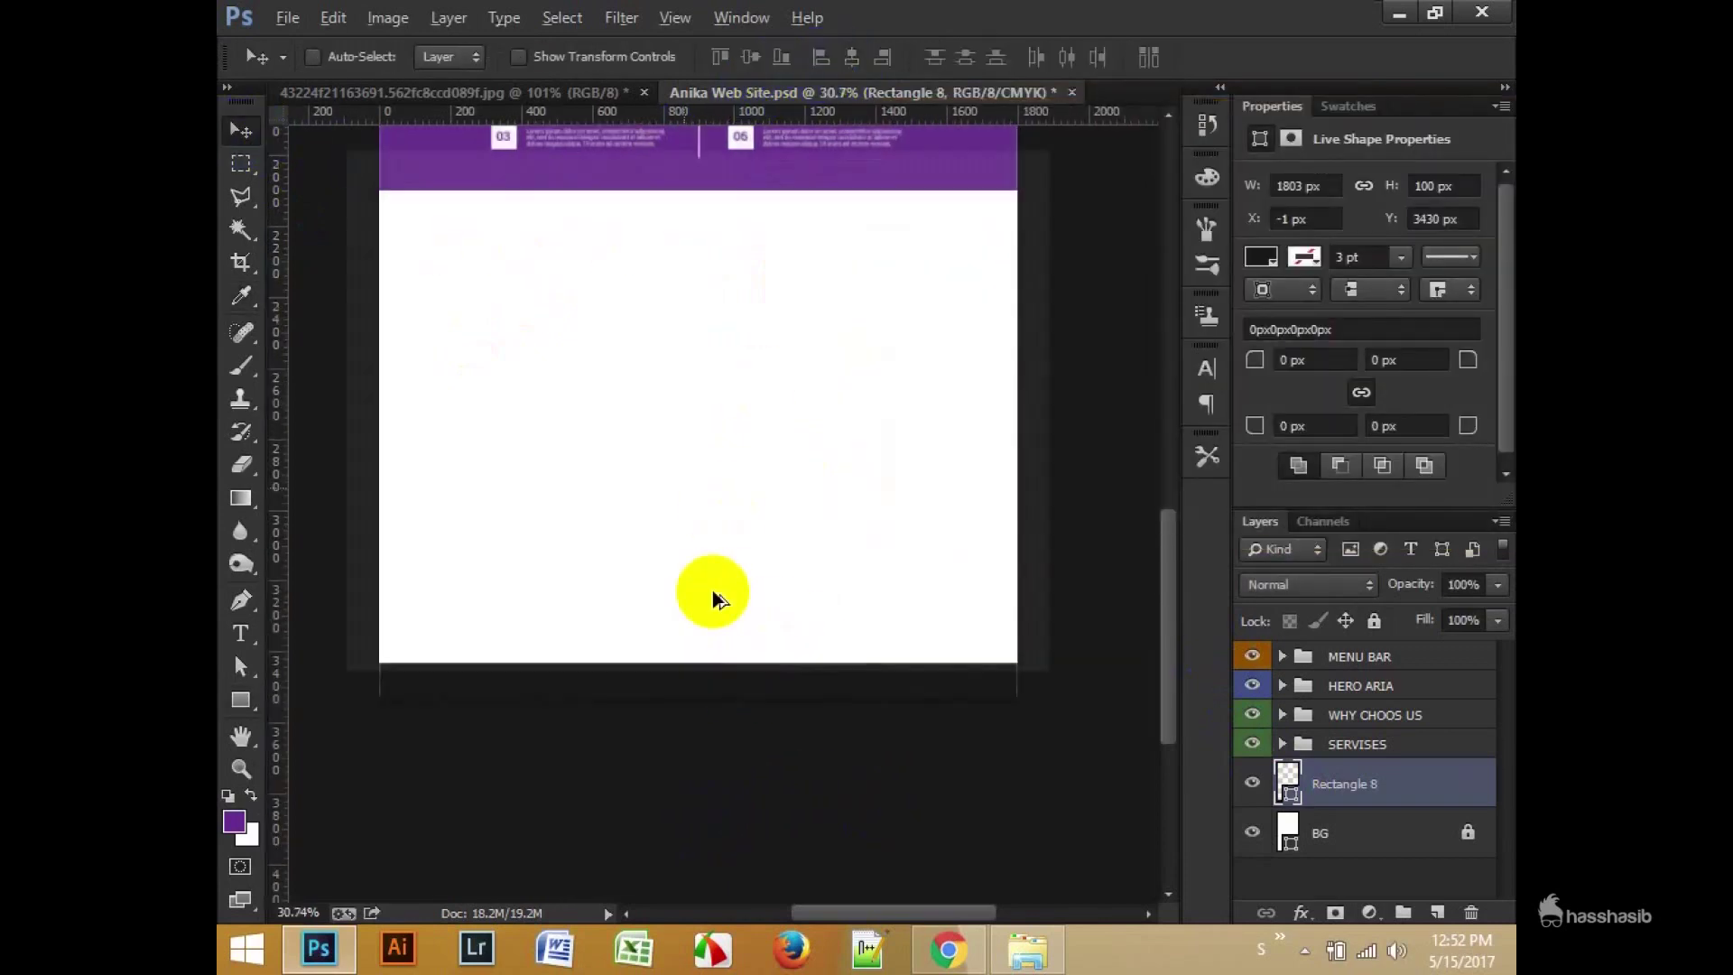
scroll(498, 553, "up", 1)
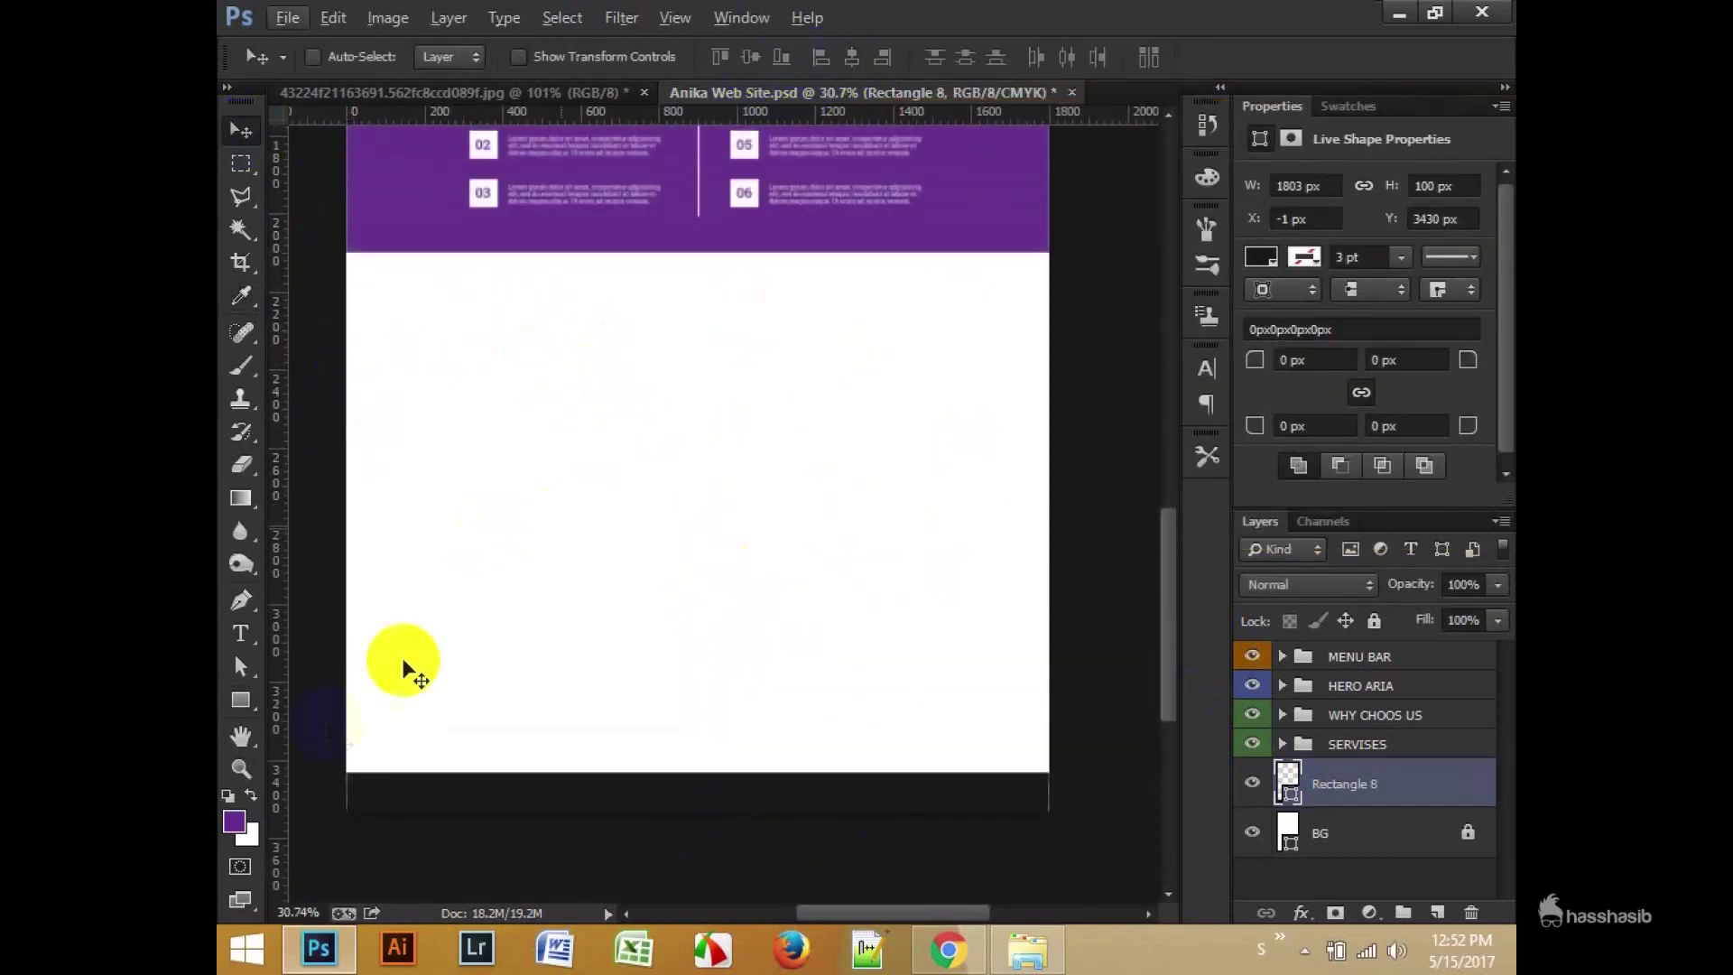
Step: Draw a large rectangle below the services section and give it a white fill
key("u")
left_click_drag(443, 112, 572, 773)
left_click_drag(346, 251, 1048, 771)
double_click(1286, 779)
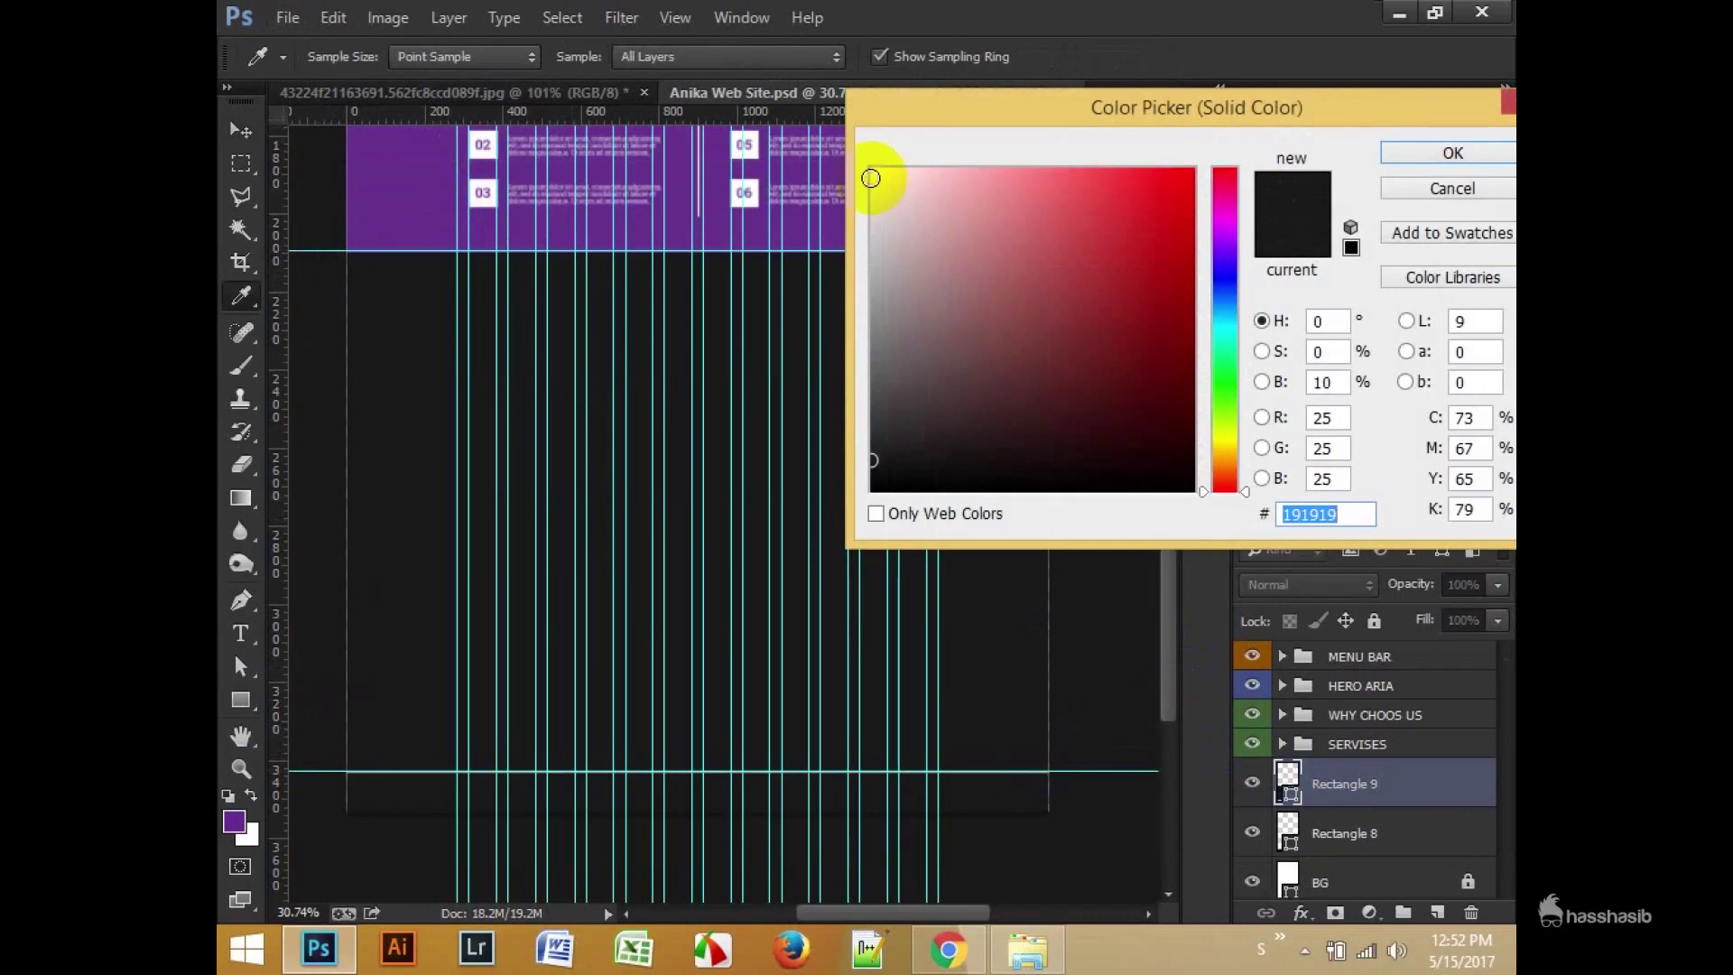
left_click(871, 178)
key("Return")
key("v")
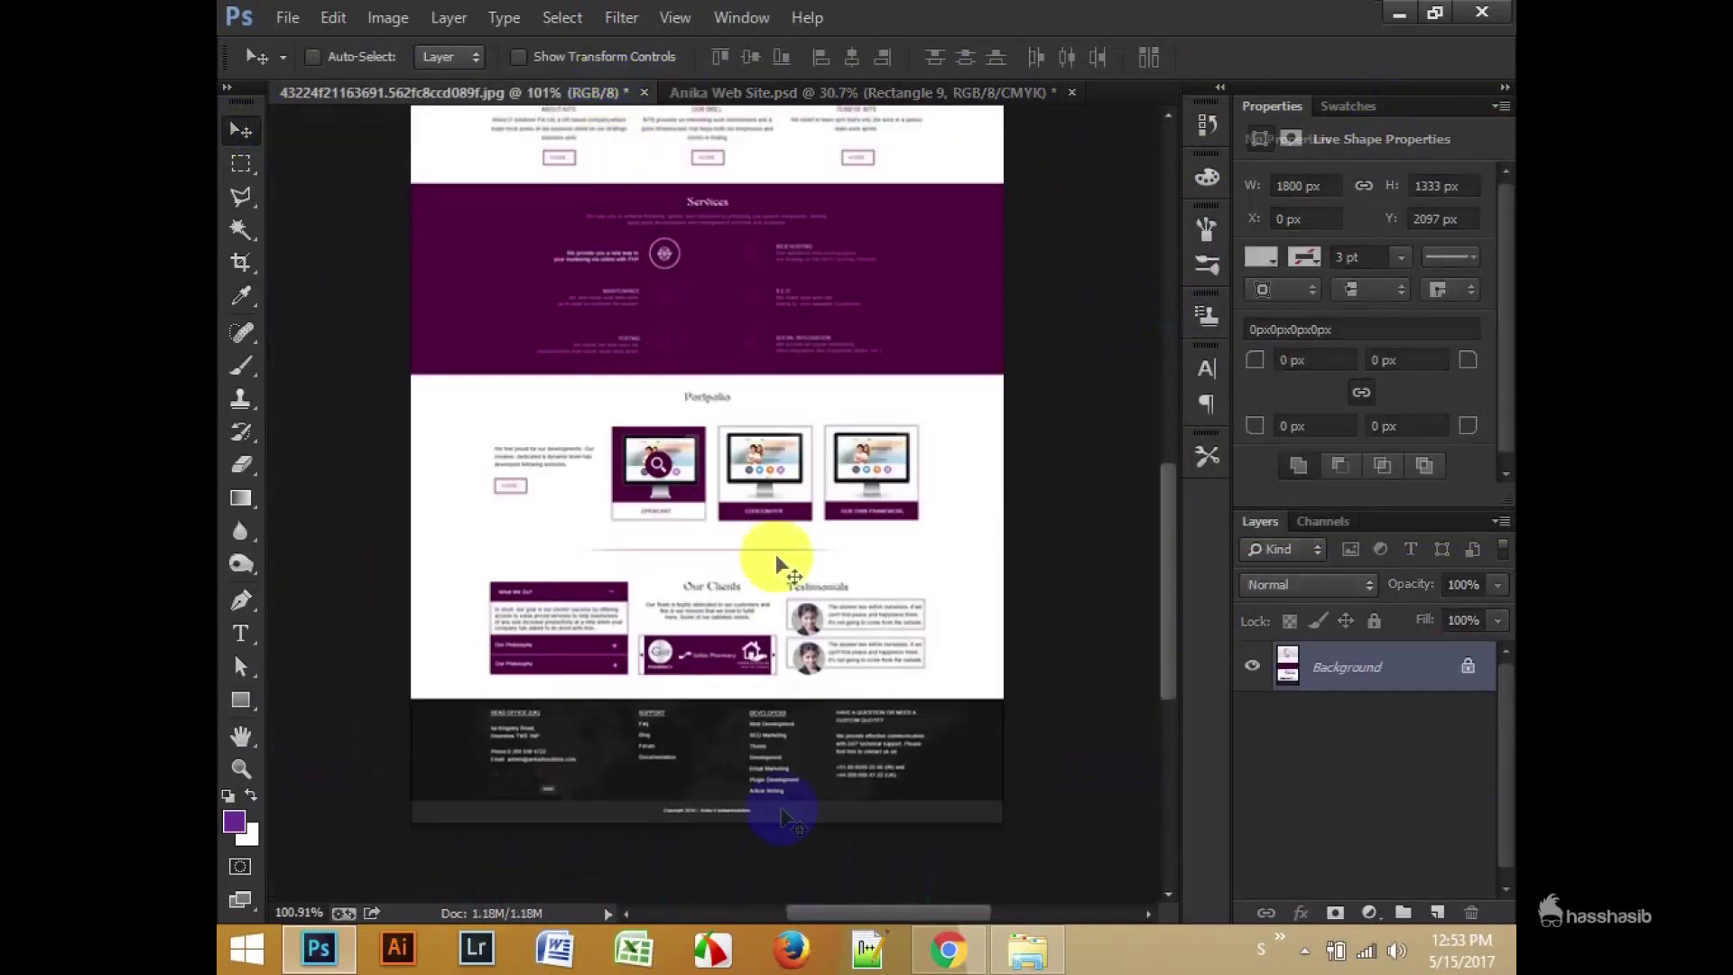
left_click(858, 92)
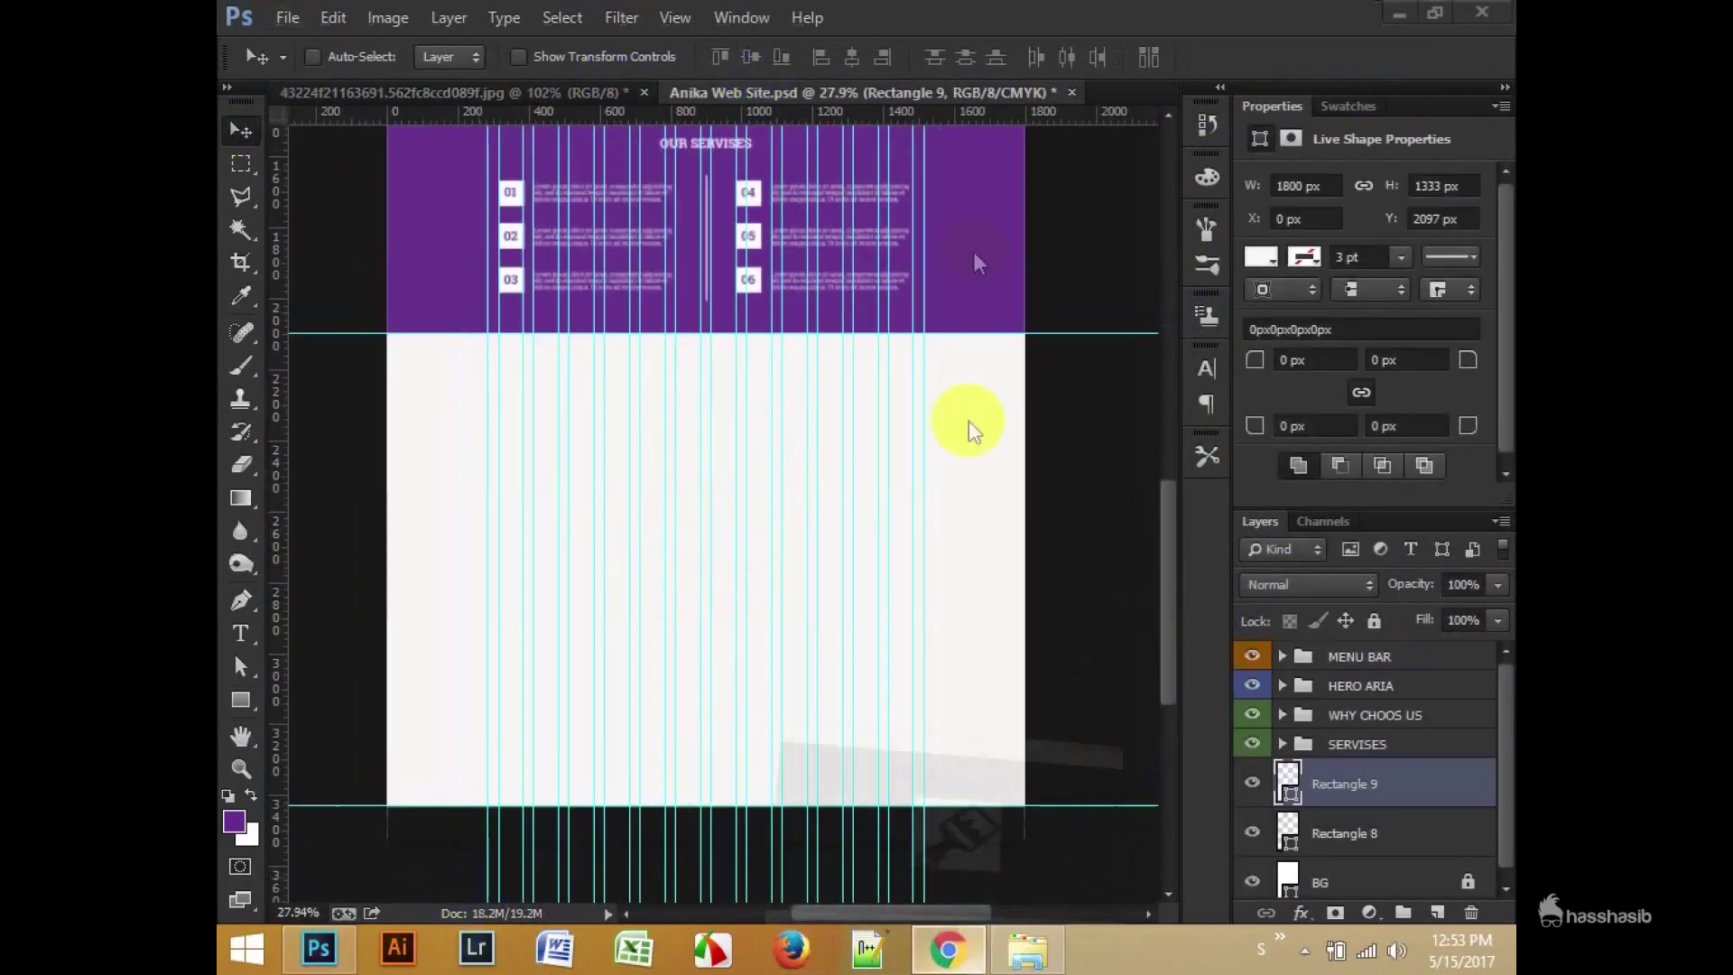
Step: Search Google Images for a world map vector and browse the image results
key("alt+Tab")
left_click(1014, 54)
type("work")
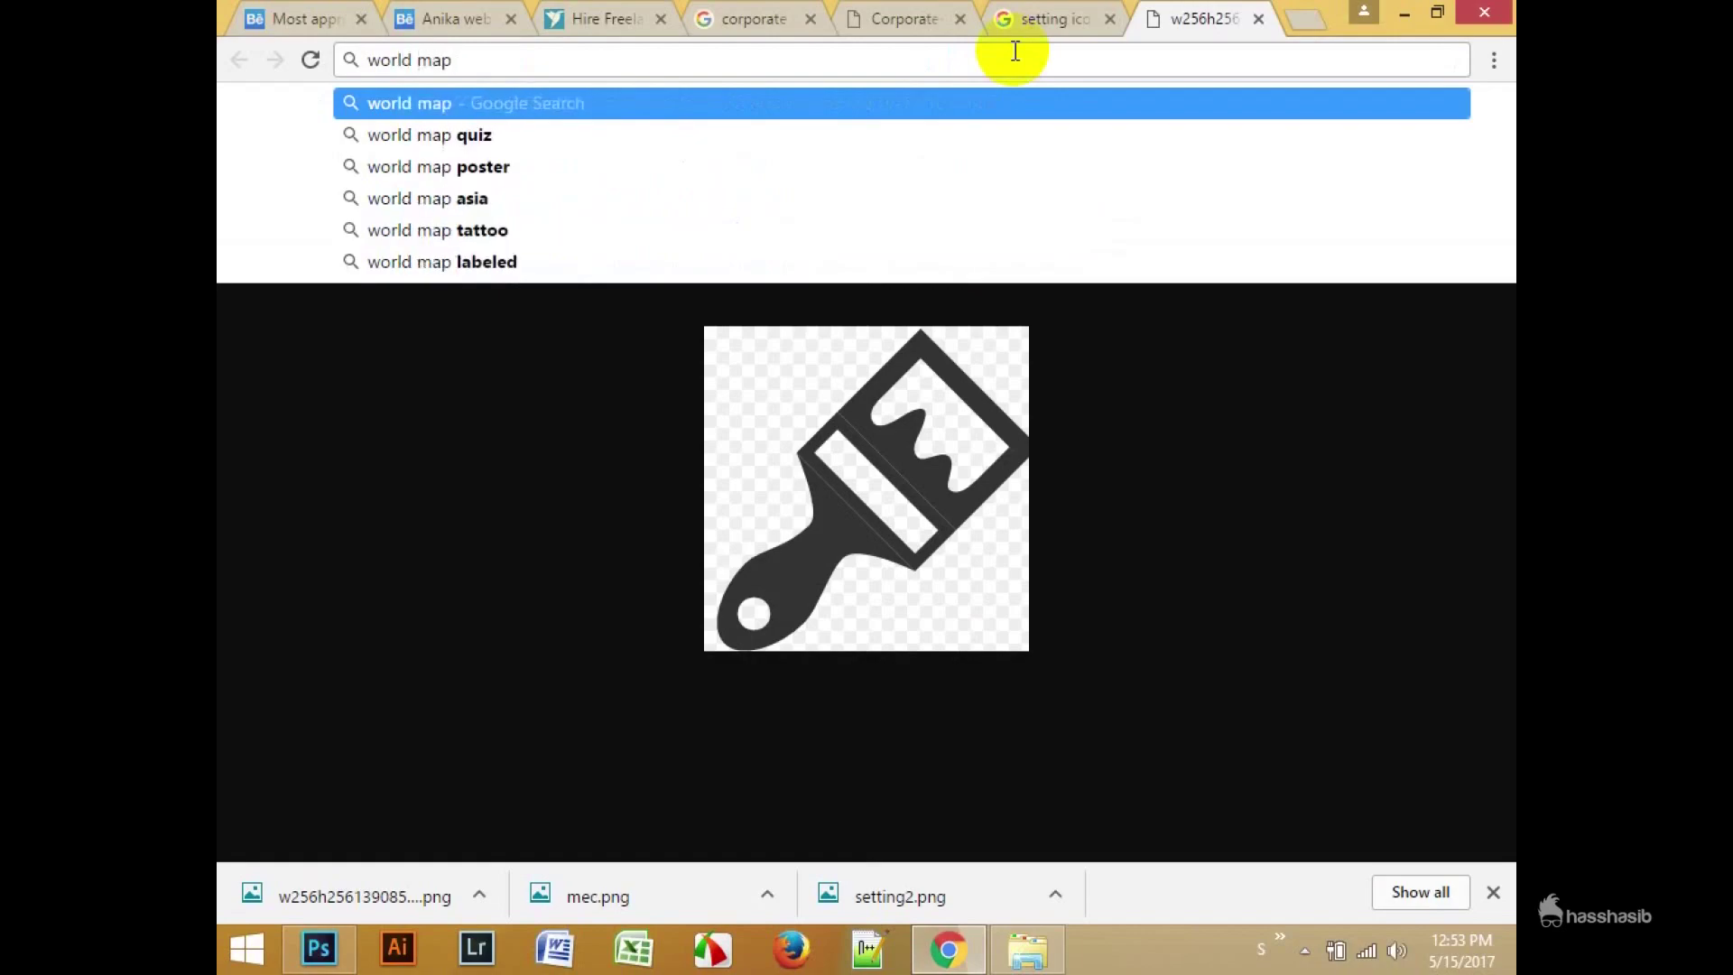
key("Return")
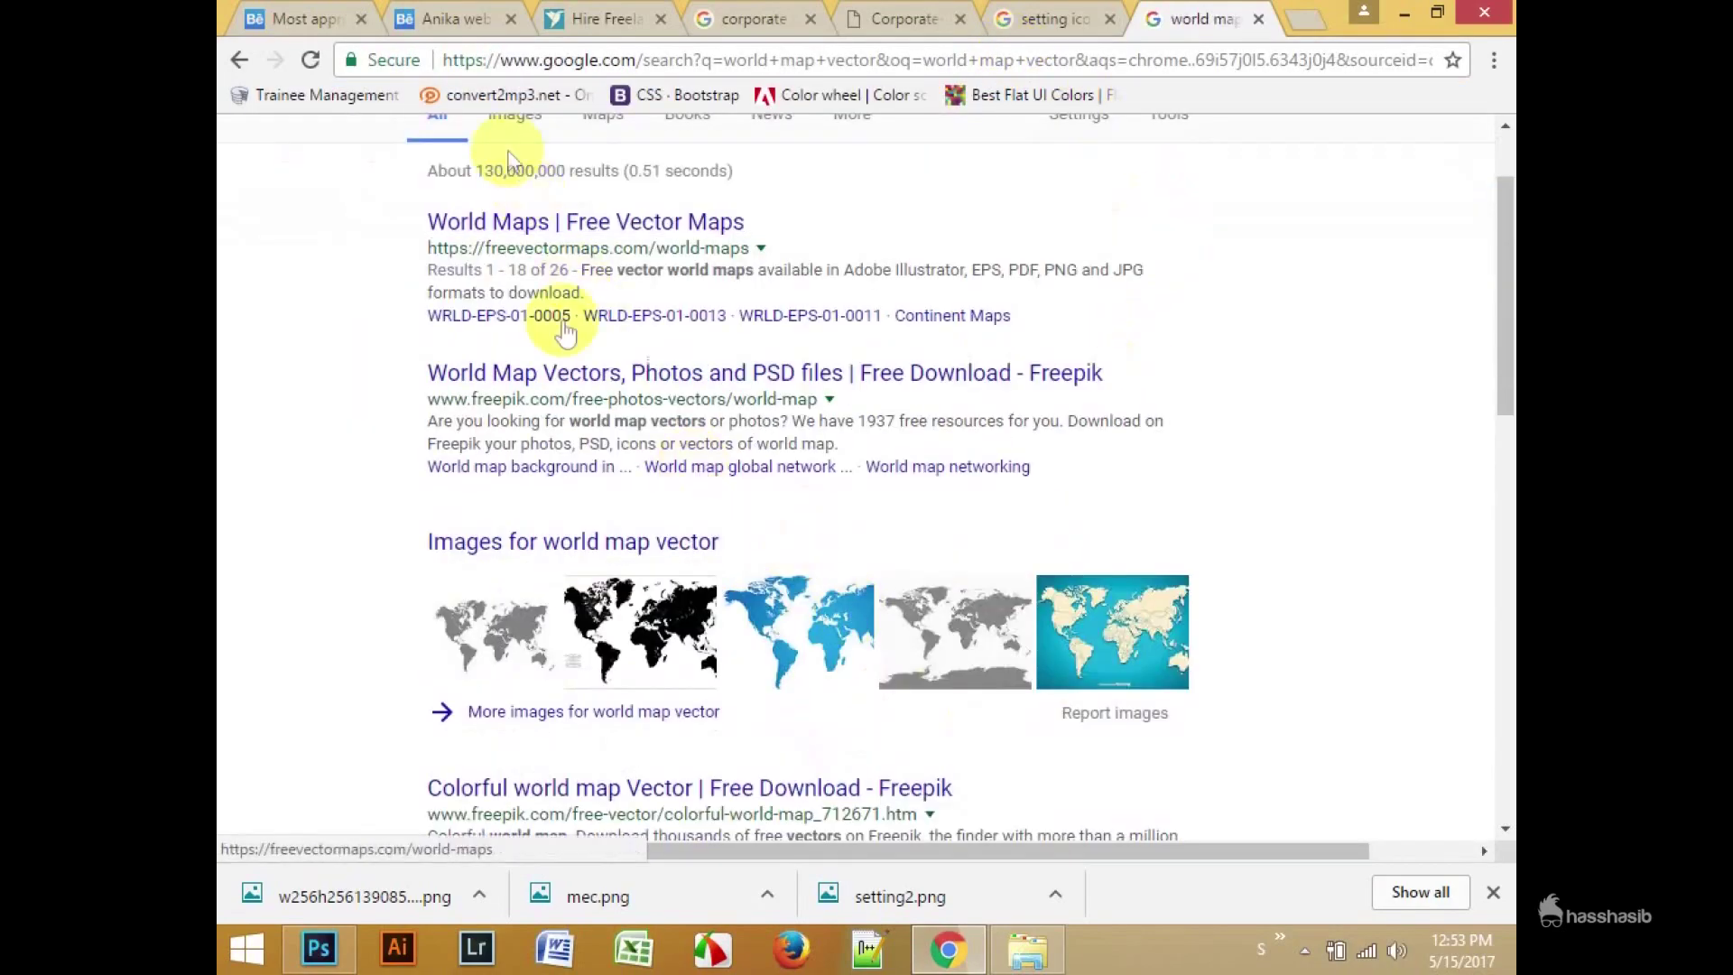
left_click(532, 244)
scroll(774, 464, "down", 3)
scroll(1179, 298, "down", 4)
scroll(1275, 355, "up", 1)
scroll(1276, 355, "up", 2)
scroll(456, 361, "down", 10)
scroll(1083, 406, "up", 4)
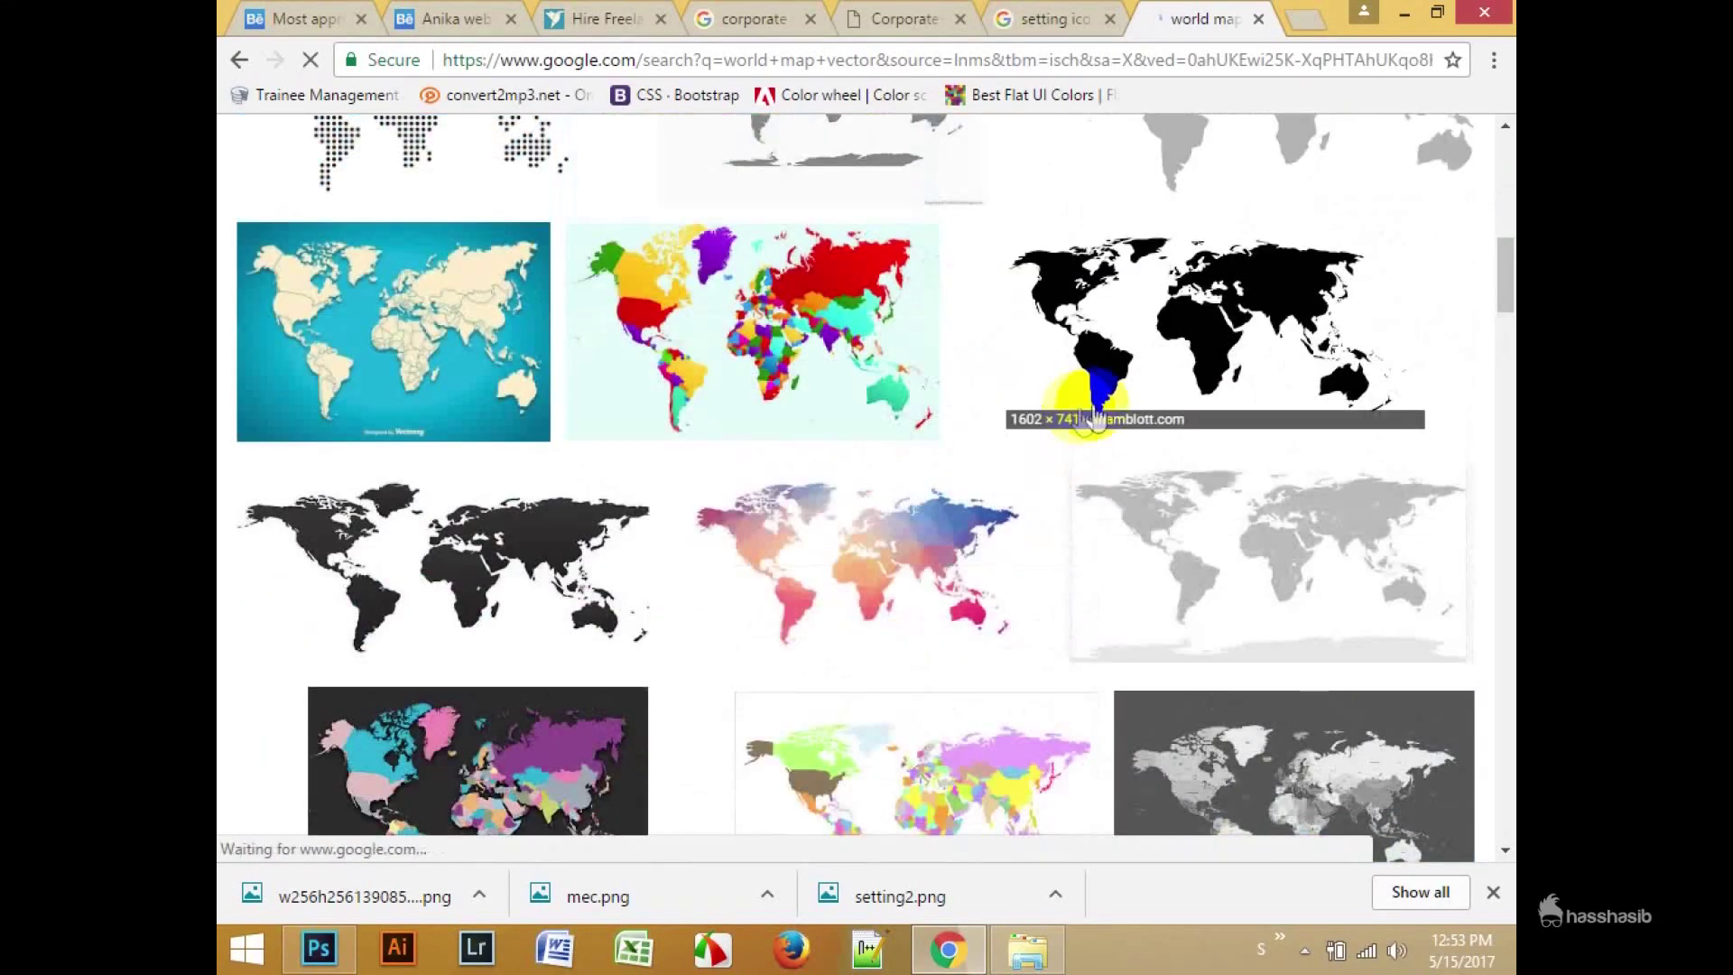
Step: Open the black Wikimedia world map, then close it without saving
left_click(1221, 336)
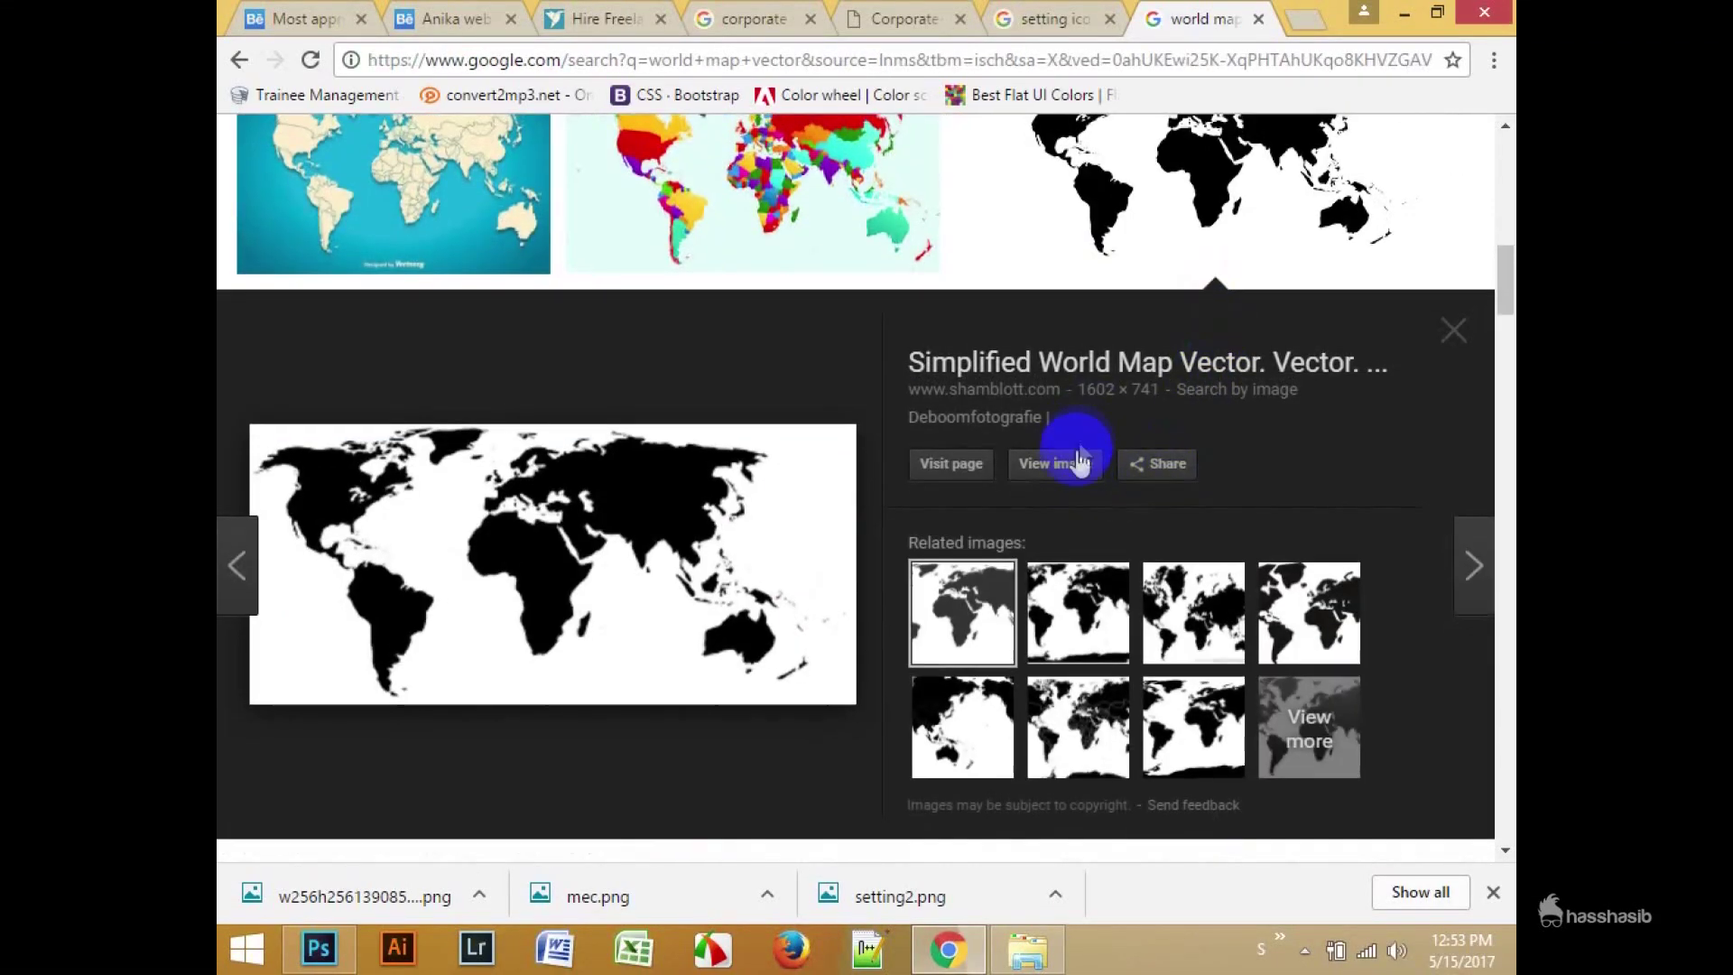
left_click(1074, 460)
left_click(1213, 25)
right_click(941, 408)
right_click(620, 348)
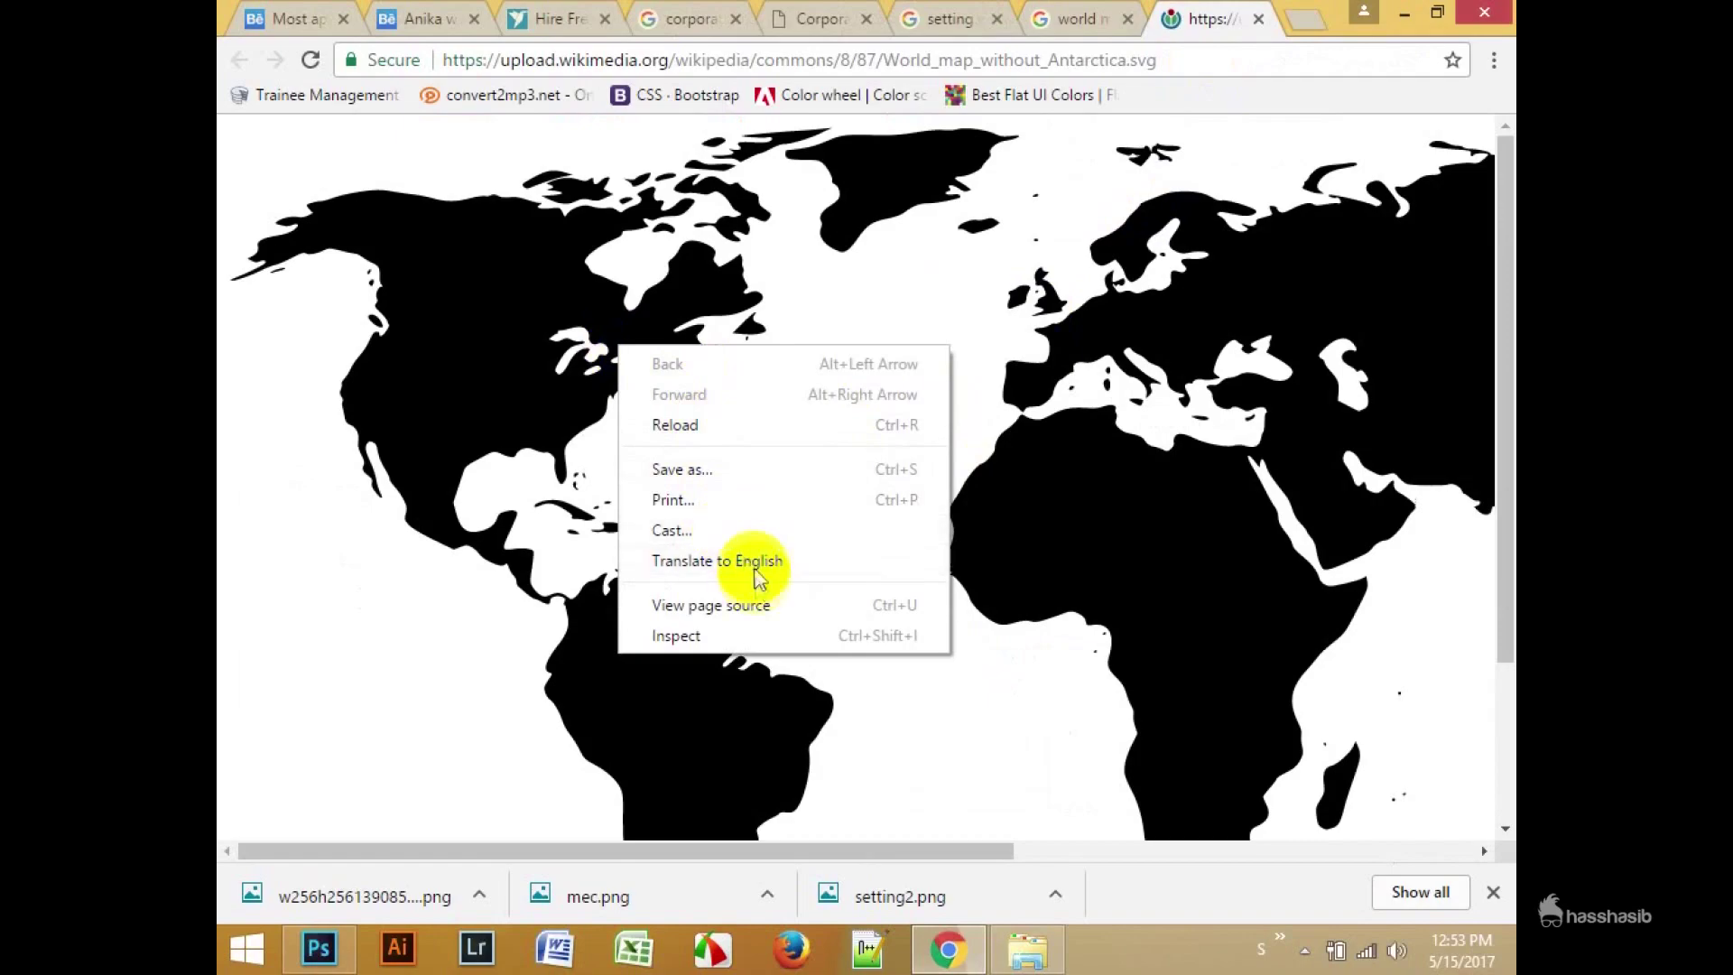
left_click(1184, 455)
left_click(1258, 18)
scroll(1276, 735, "up", 5)
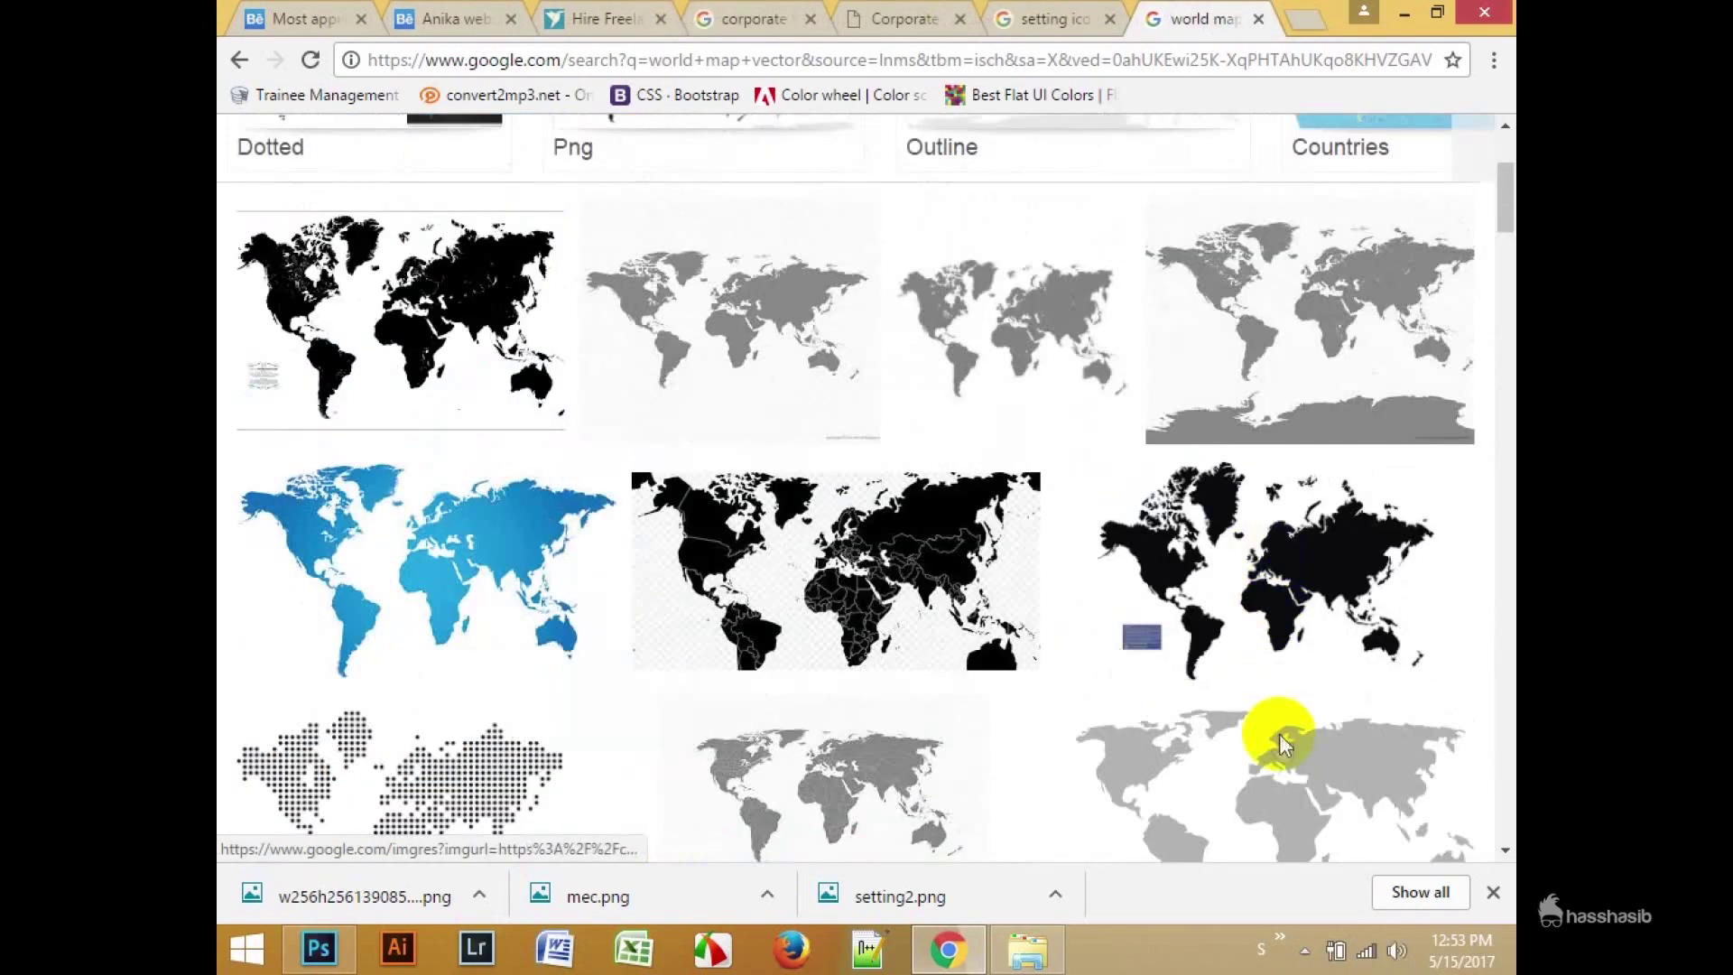
Step: Save the grey Pixabay world map as world-map-146505_960_720.png on the Desktop
left_click(1276, 735)
left_click(1081, 471)
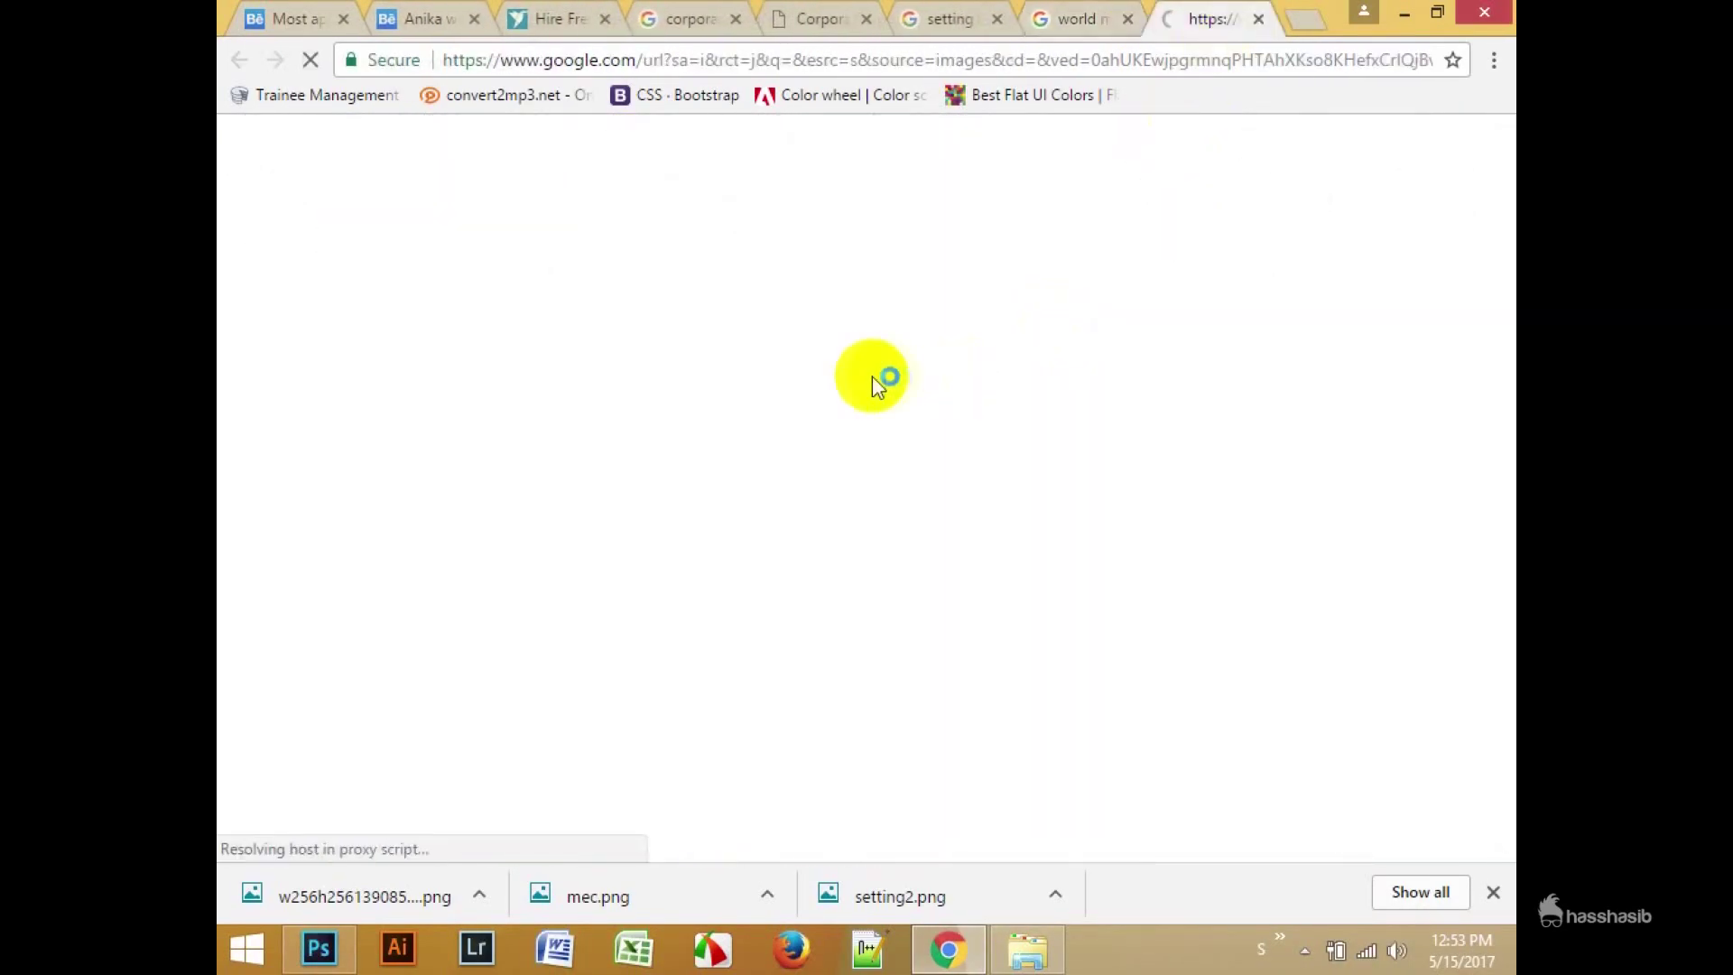
scroll(1210, 541, "down", 4)
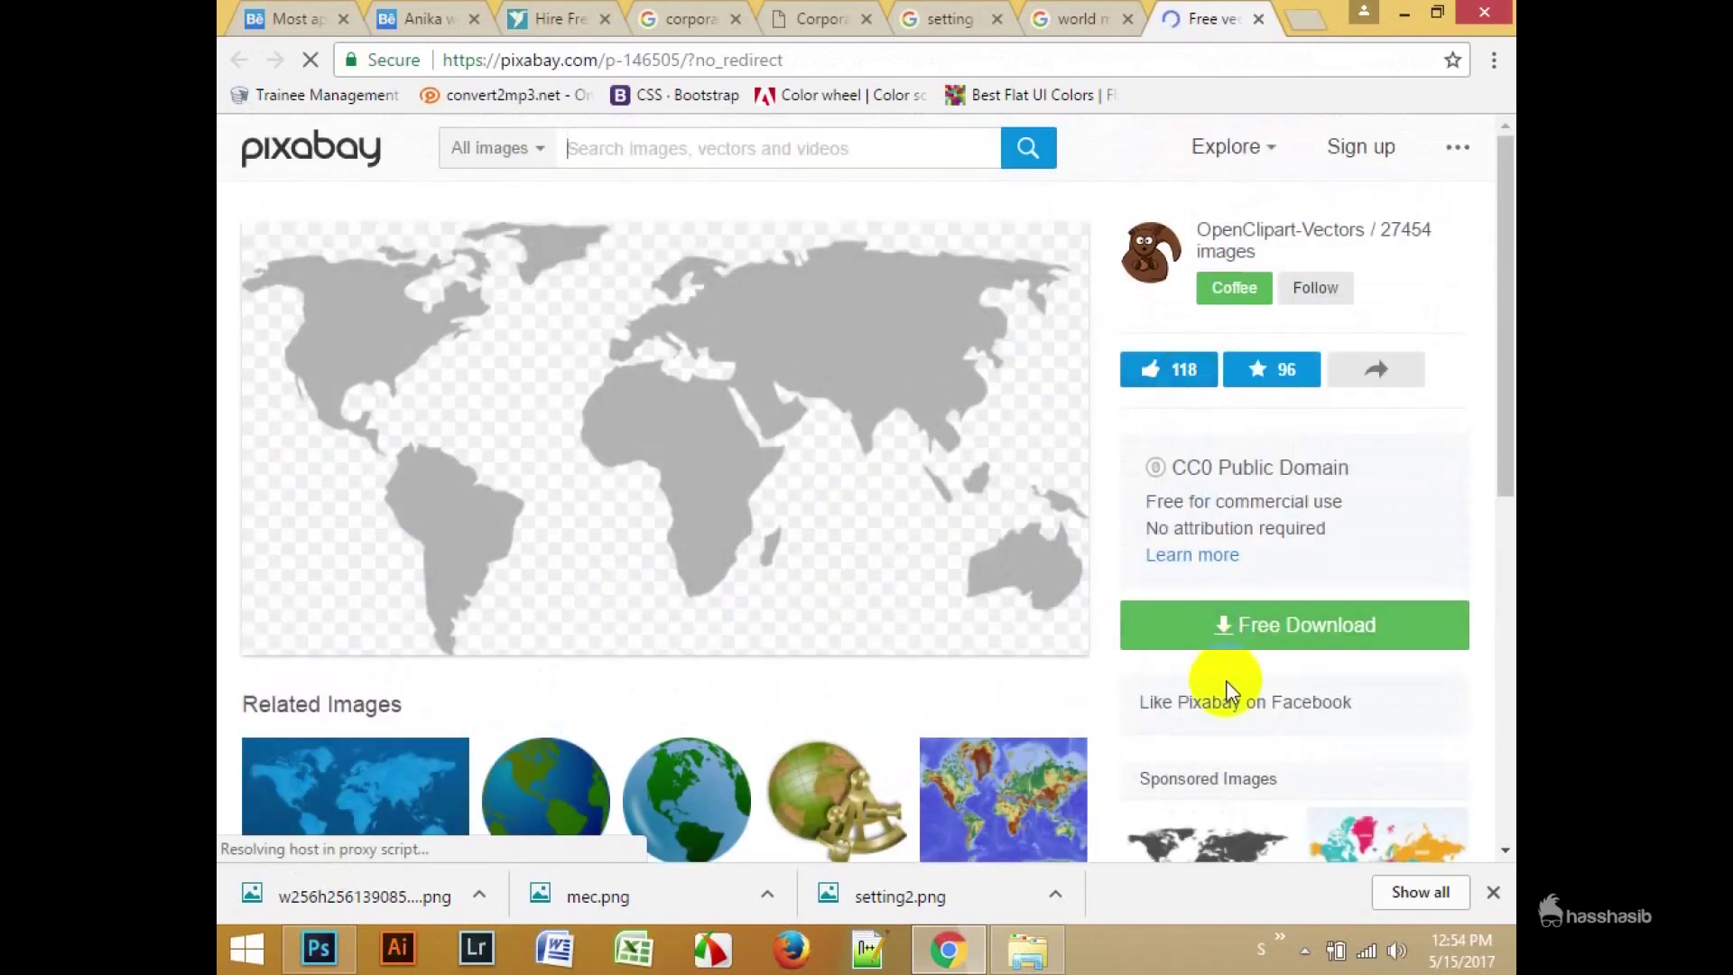
left_click(1269, 628)
left_click(1205, 18)
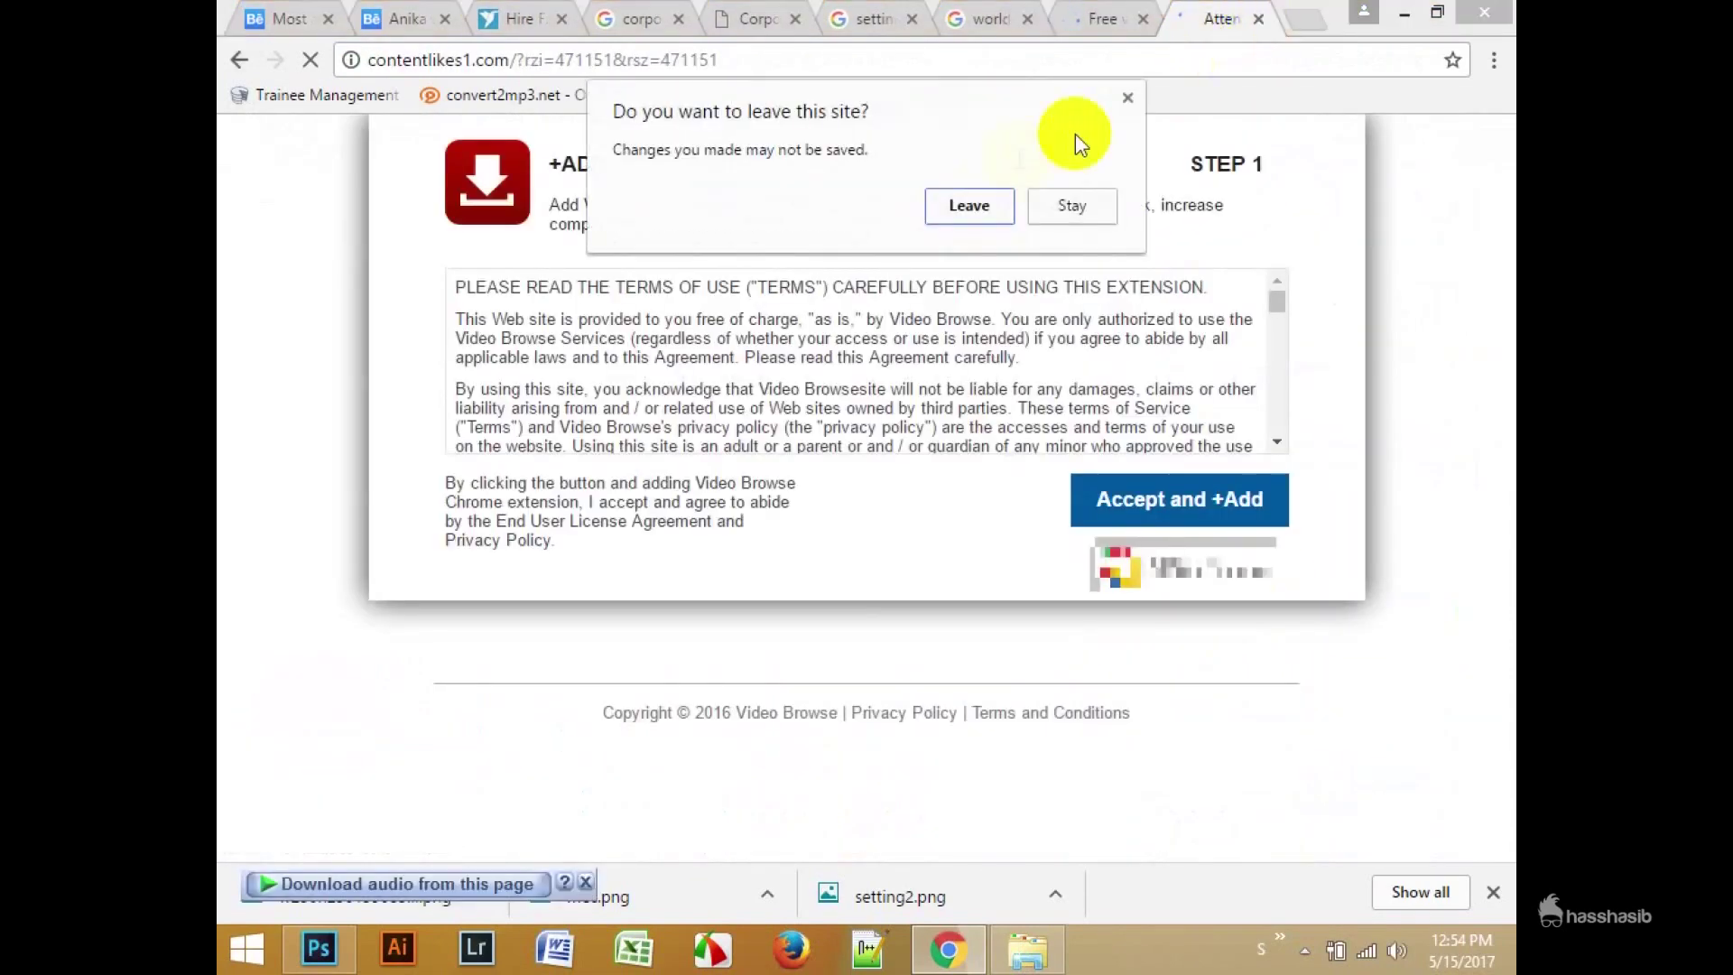
left_click(984, 201)
right_click(759, 375)
left_click(768, 418)
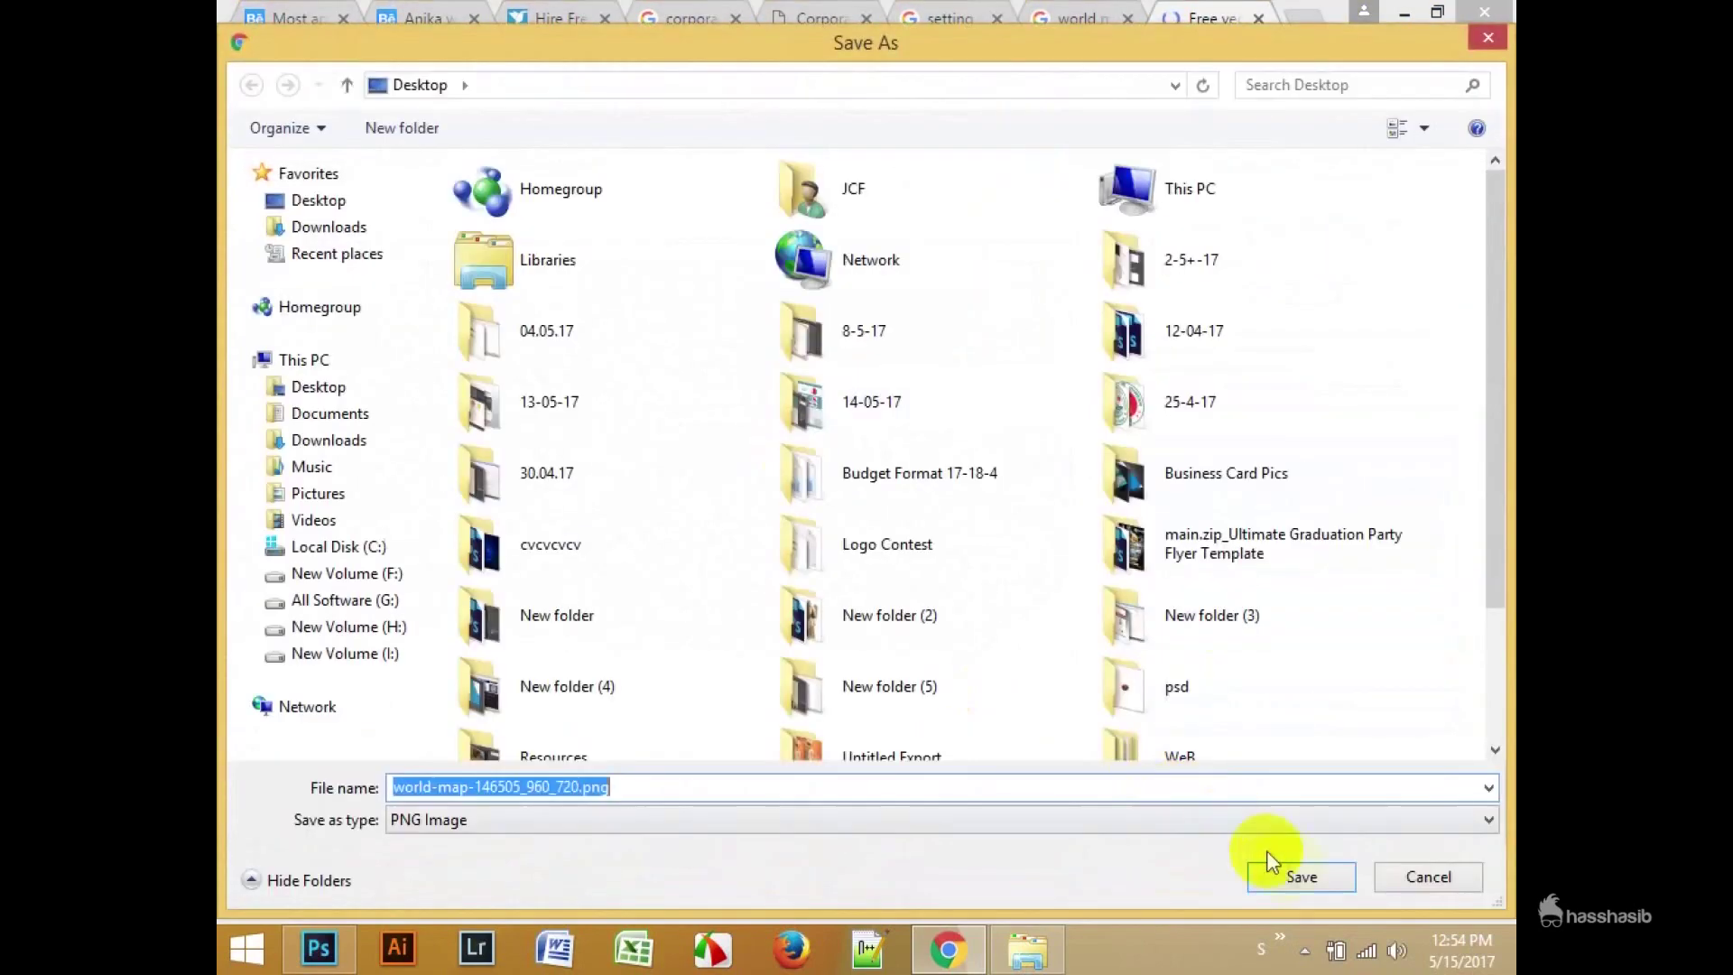
left_click(1303, 874)
left_click(1404, 13)
left_click(319, 948)
Step: Place the world map, enlarge it over the white section and clip it to Rectangle 9
key("Return")
key("ctrl+t")
left_click_drag(893, 601, 1122, 716)
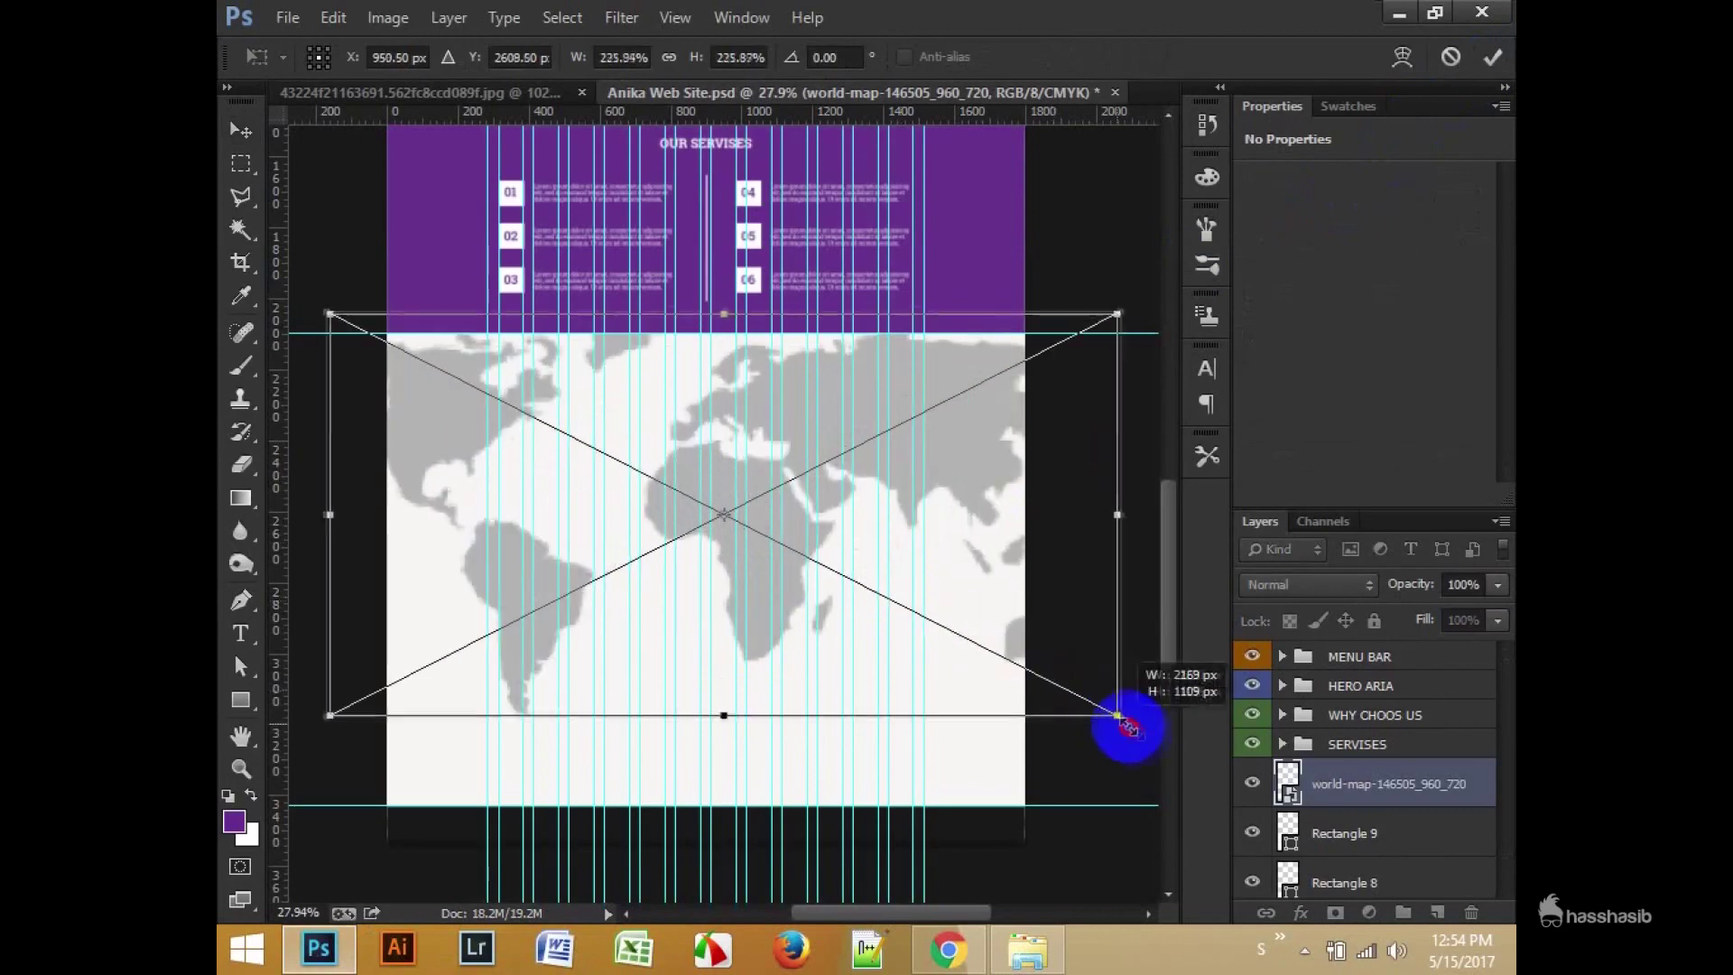
left_click_drag(988, 567, 988, 614)
key("Return")
key("ctrl+alt+g")
Step: Put the Rectangle 8 footer bar into a group named FOOTER
left_click(1354, 829)
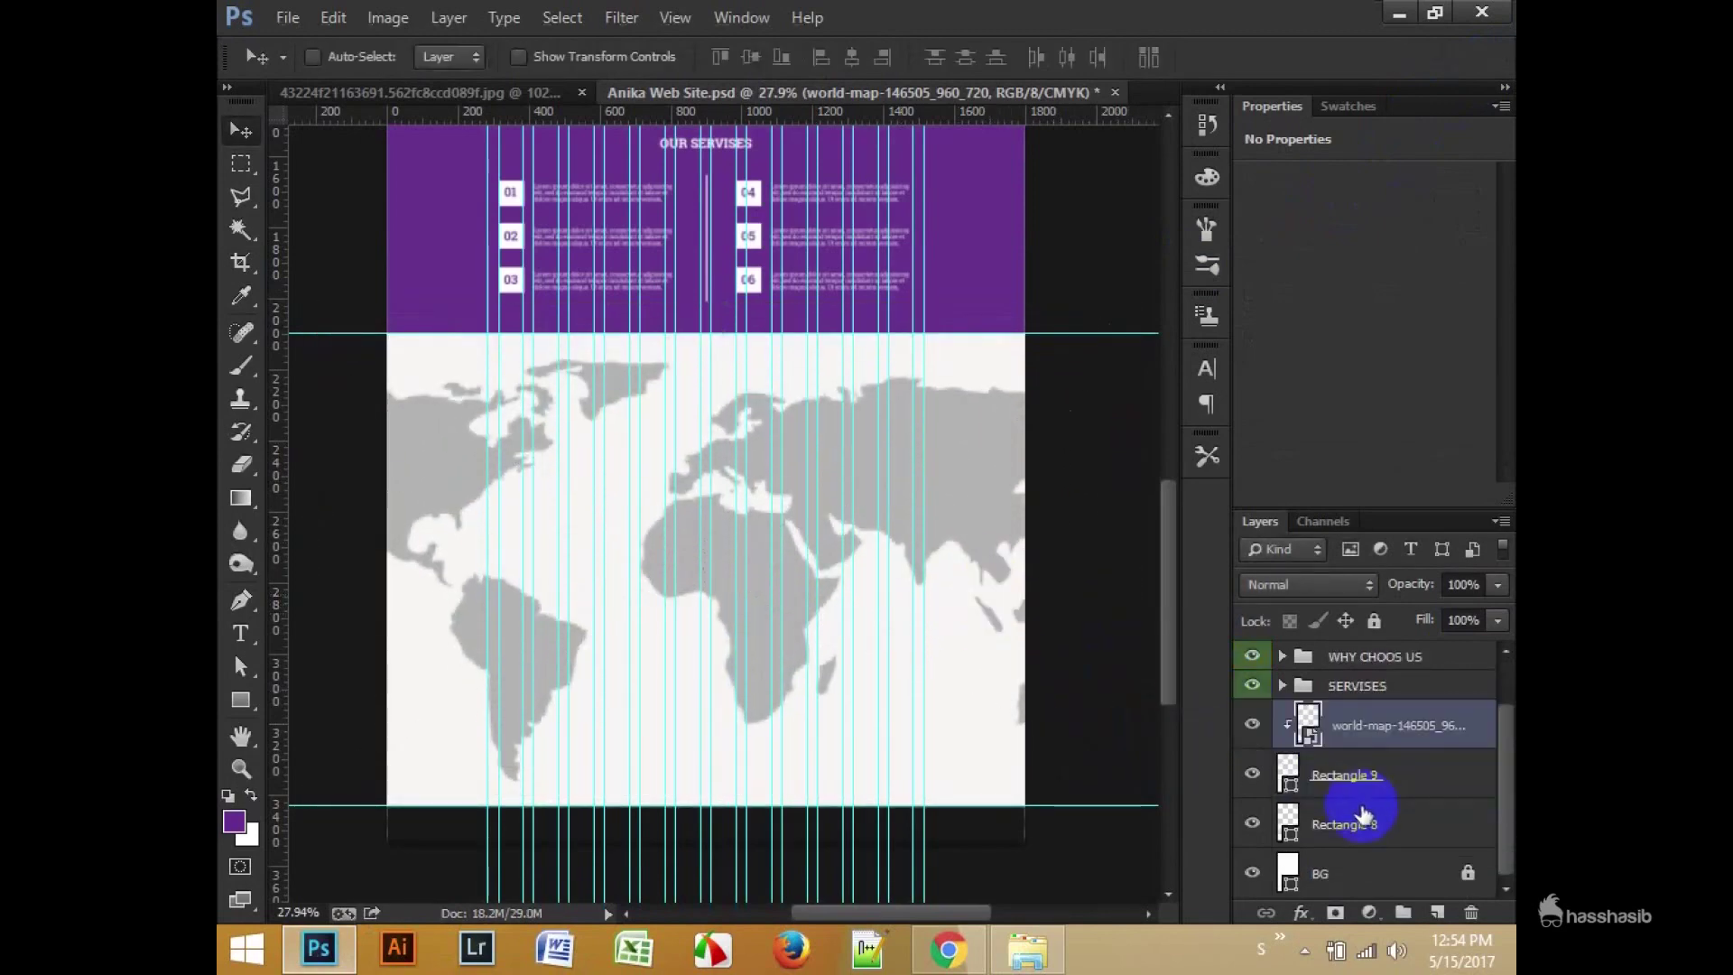
key("ctrl+g")
key("Return")
left_click(1282, 814)
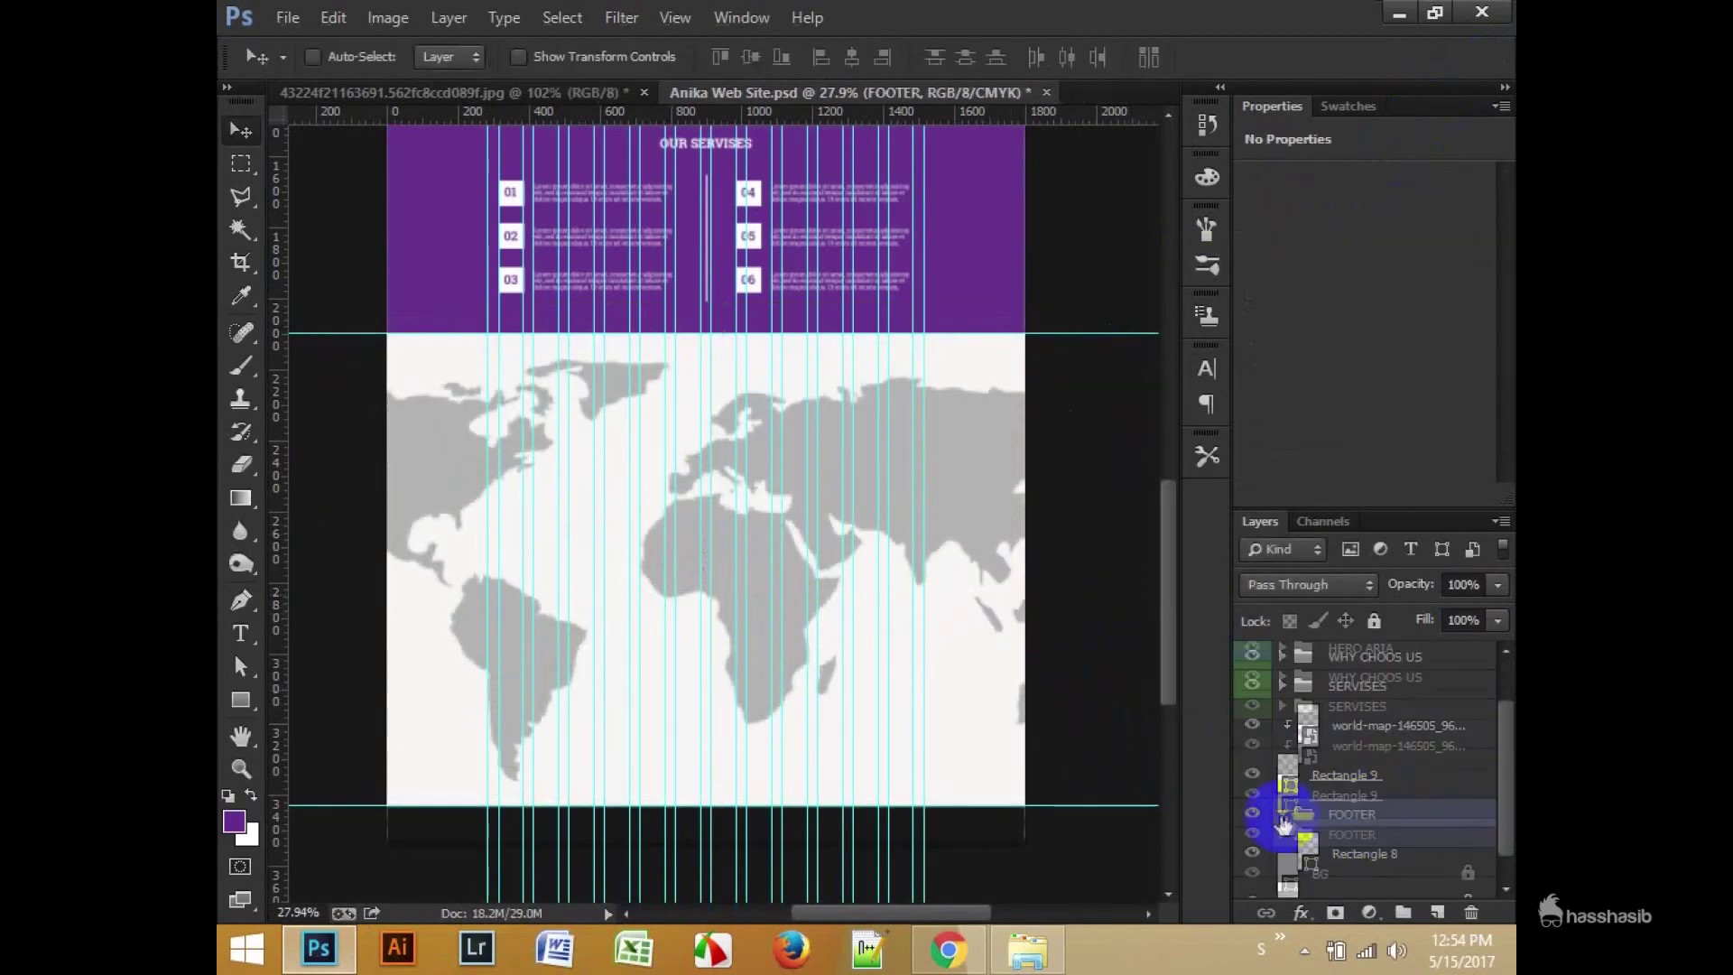
Step: Resize and reposition the world map to span the bottom section's width
left_click(1398, 762)
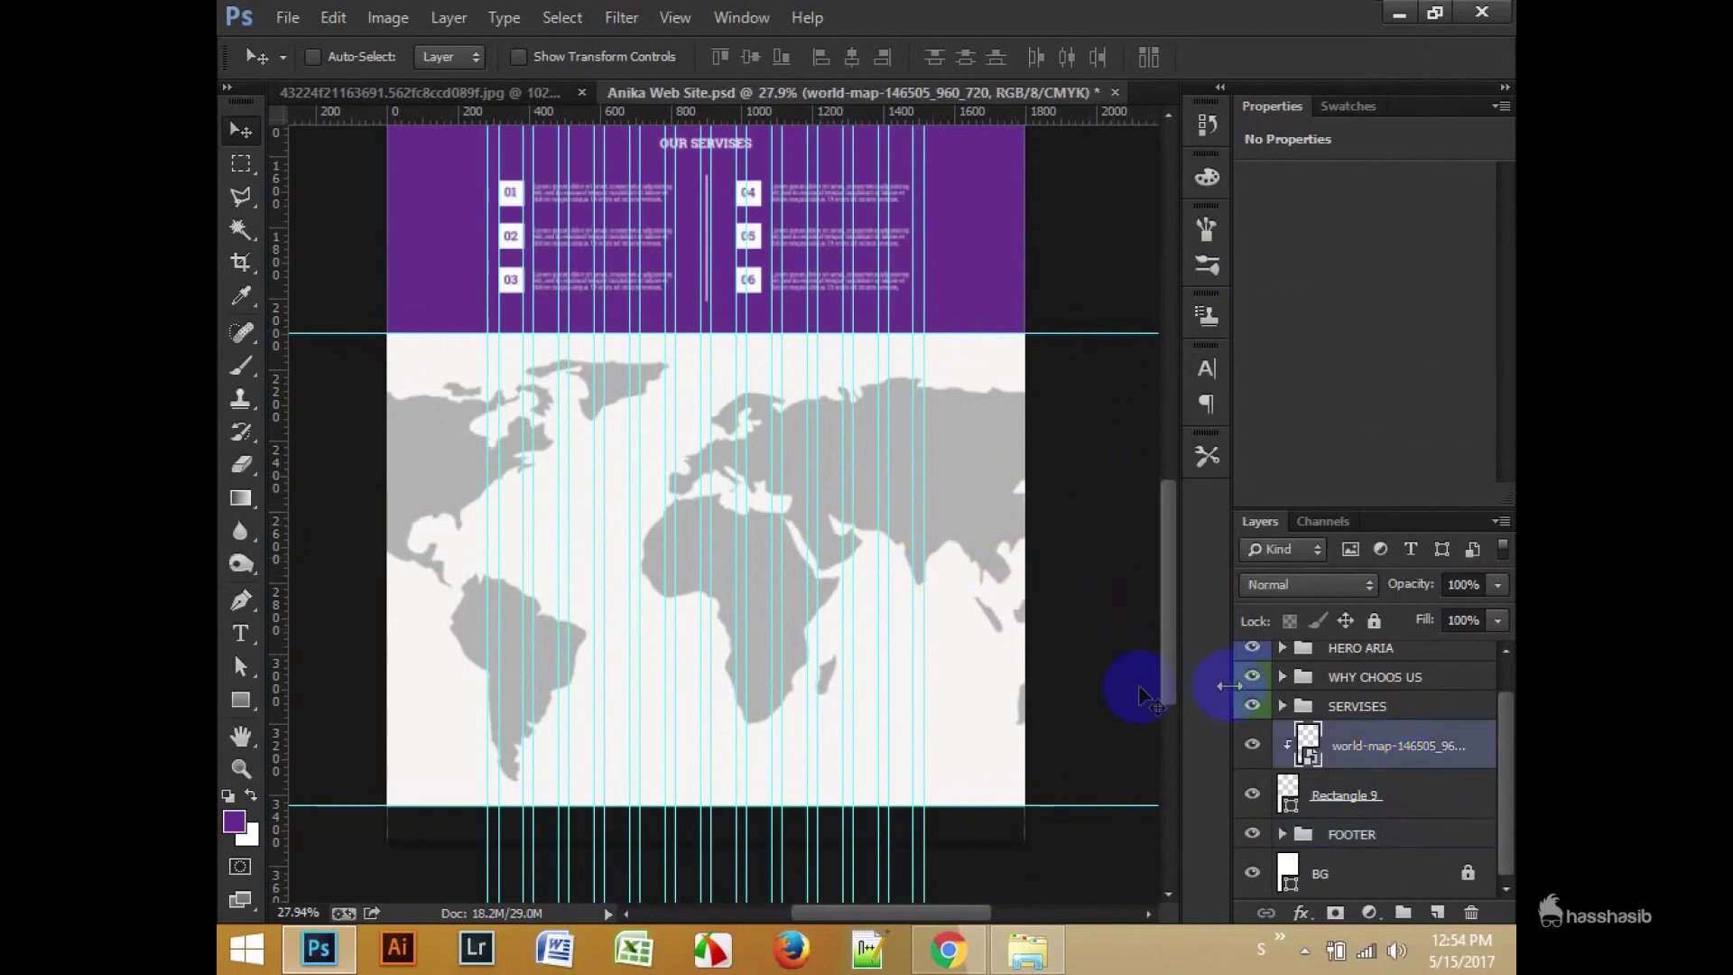
key("ctrl+t")
left_click_drag(1134, 355, 997, 445)
left_click_drag(979, 522, 936, 580)
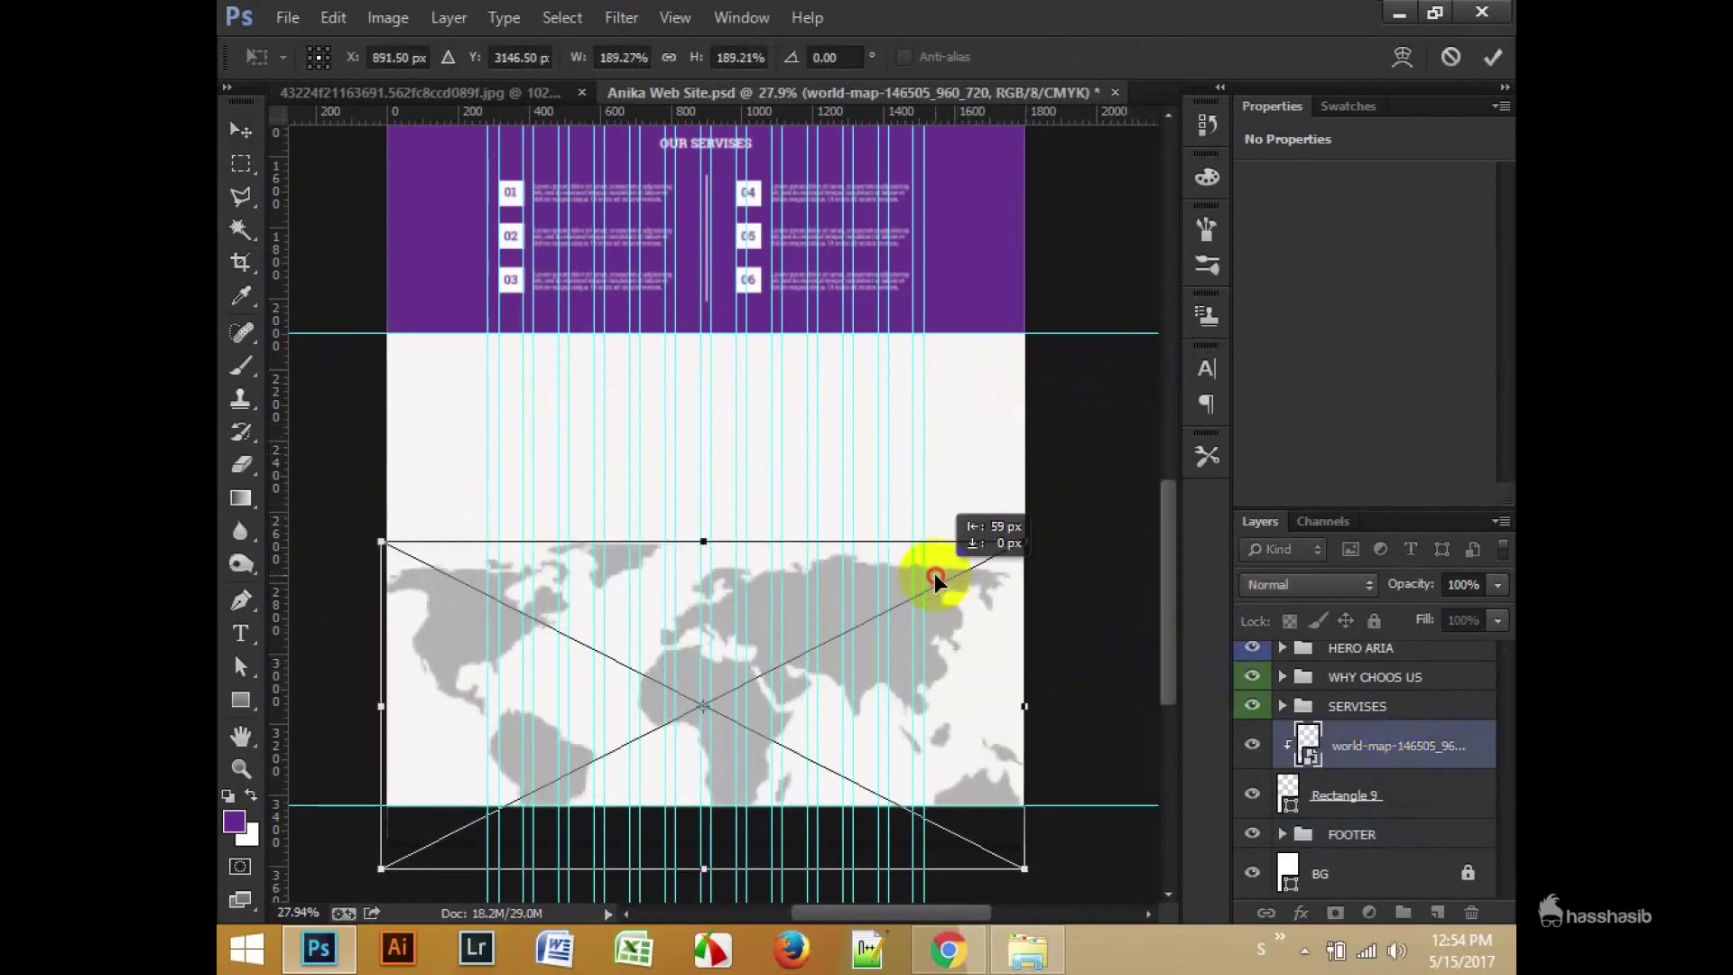
left_click_drag(382, 547, 375, 550)
left_click_drag(1024, 541, 1045, 530)
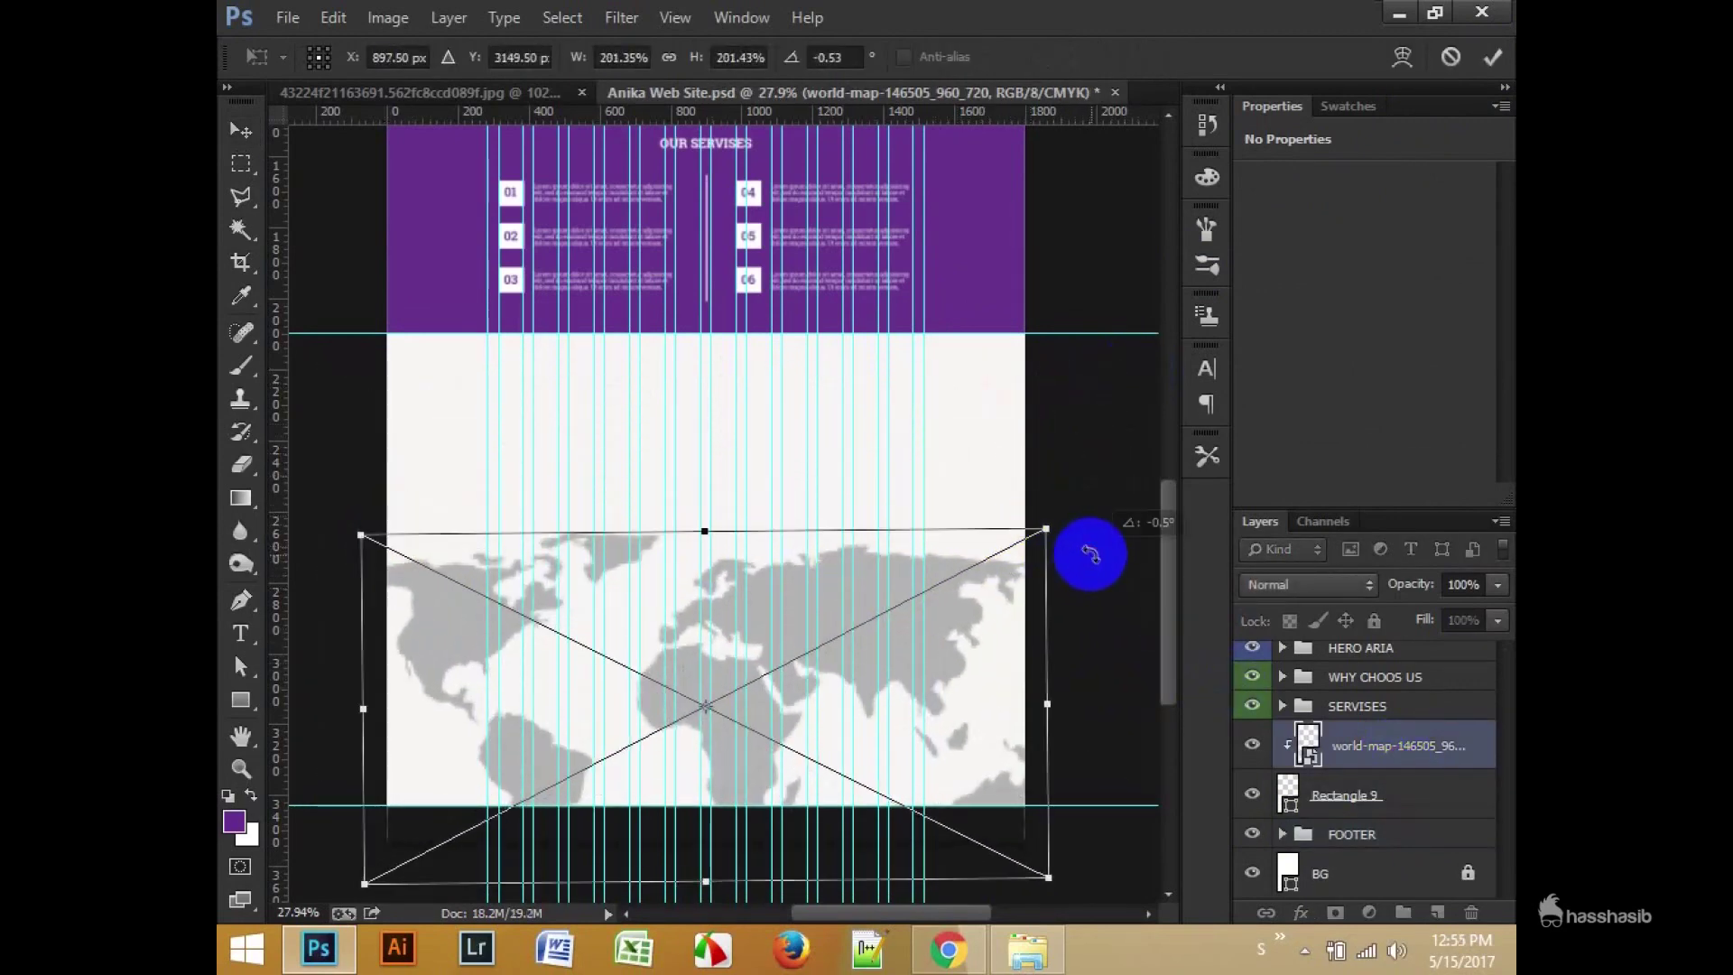
key("Return")
scroll(607, 607, "up", 1)
scroll(607, 607, "up", 1)
Step: Fill Rectangle 9 with near-black #191919 sampled from the reference design
left_click(501, 92)
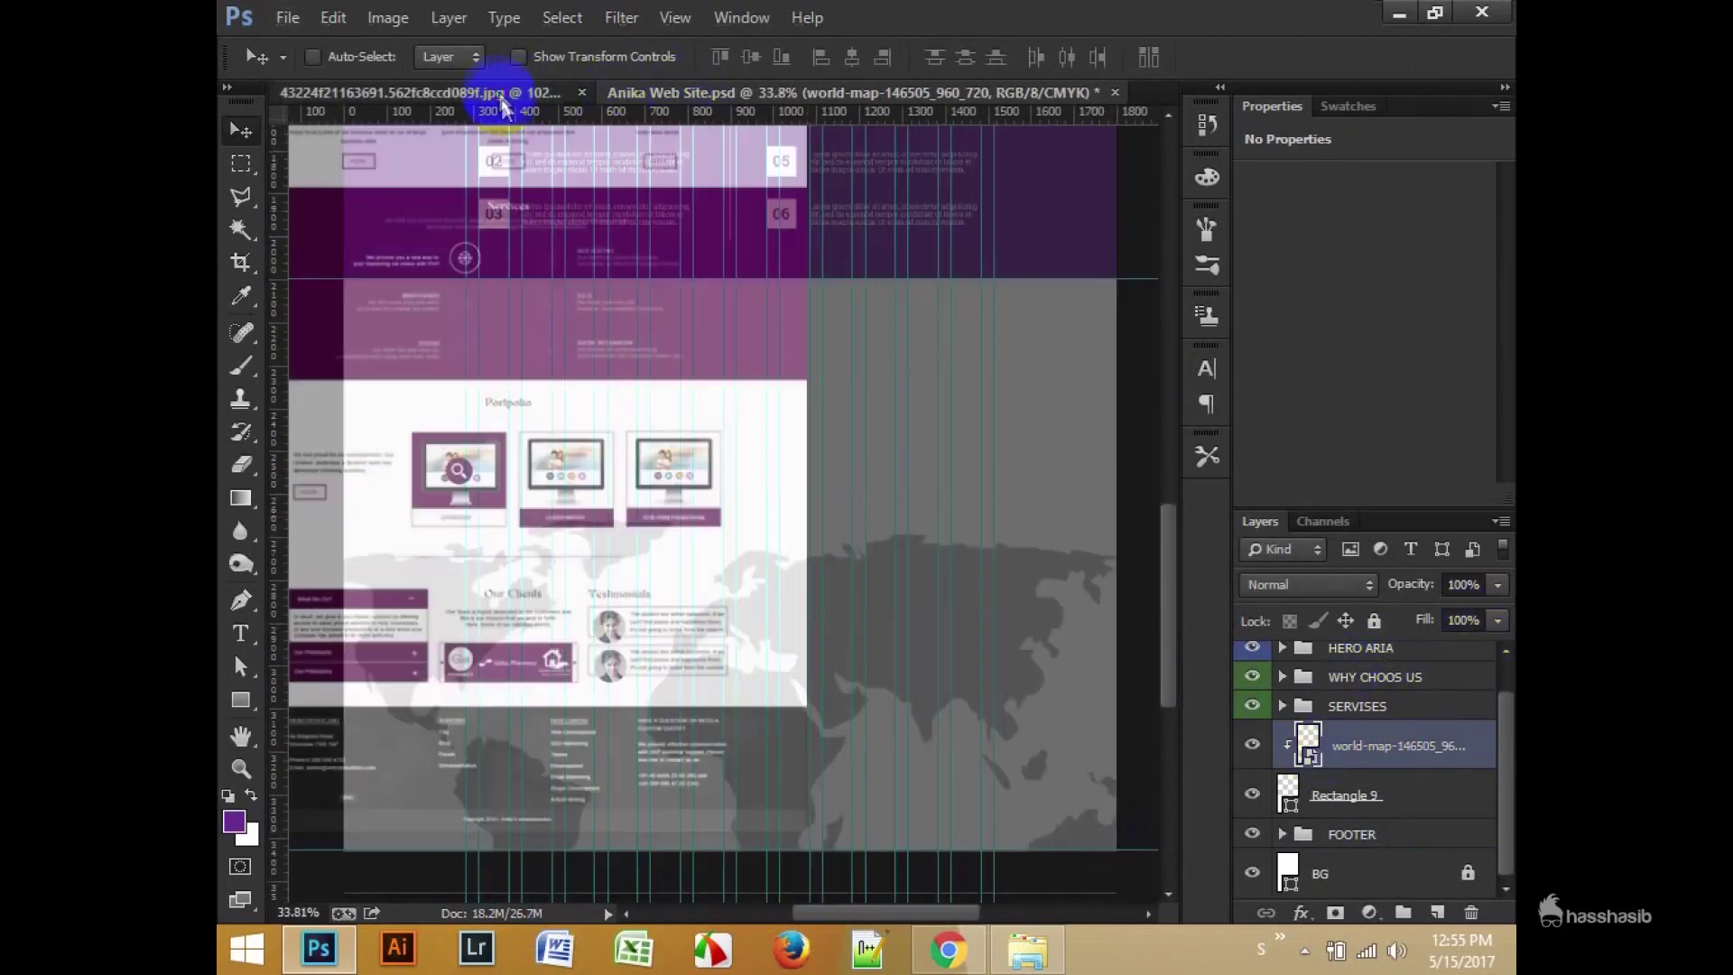
key("i")
left_click(763, 92)
double_click(1289, 826)
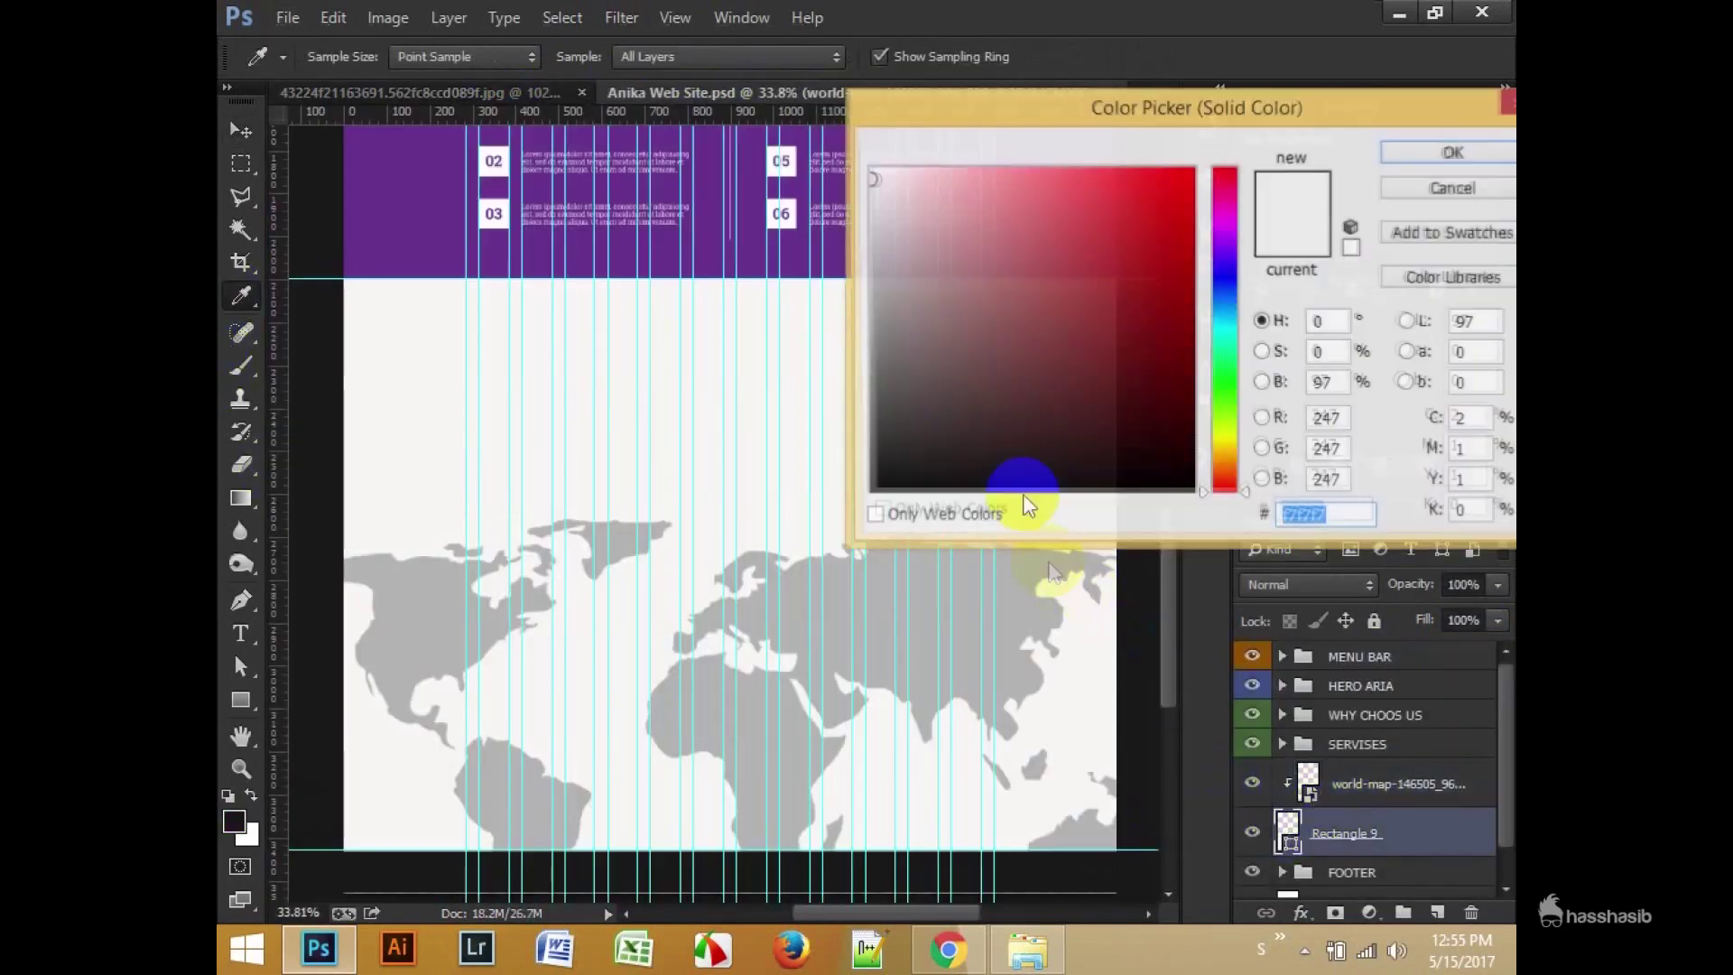
left_click(321, 757)
left_click(873, 461)
key("Return")
Step: Lighten the Rectangle 8 footer fill to grey
scroll(1354, 776, "down", 1)
left_click(1282, 812)
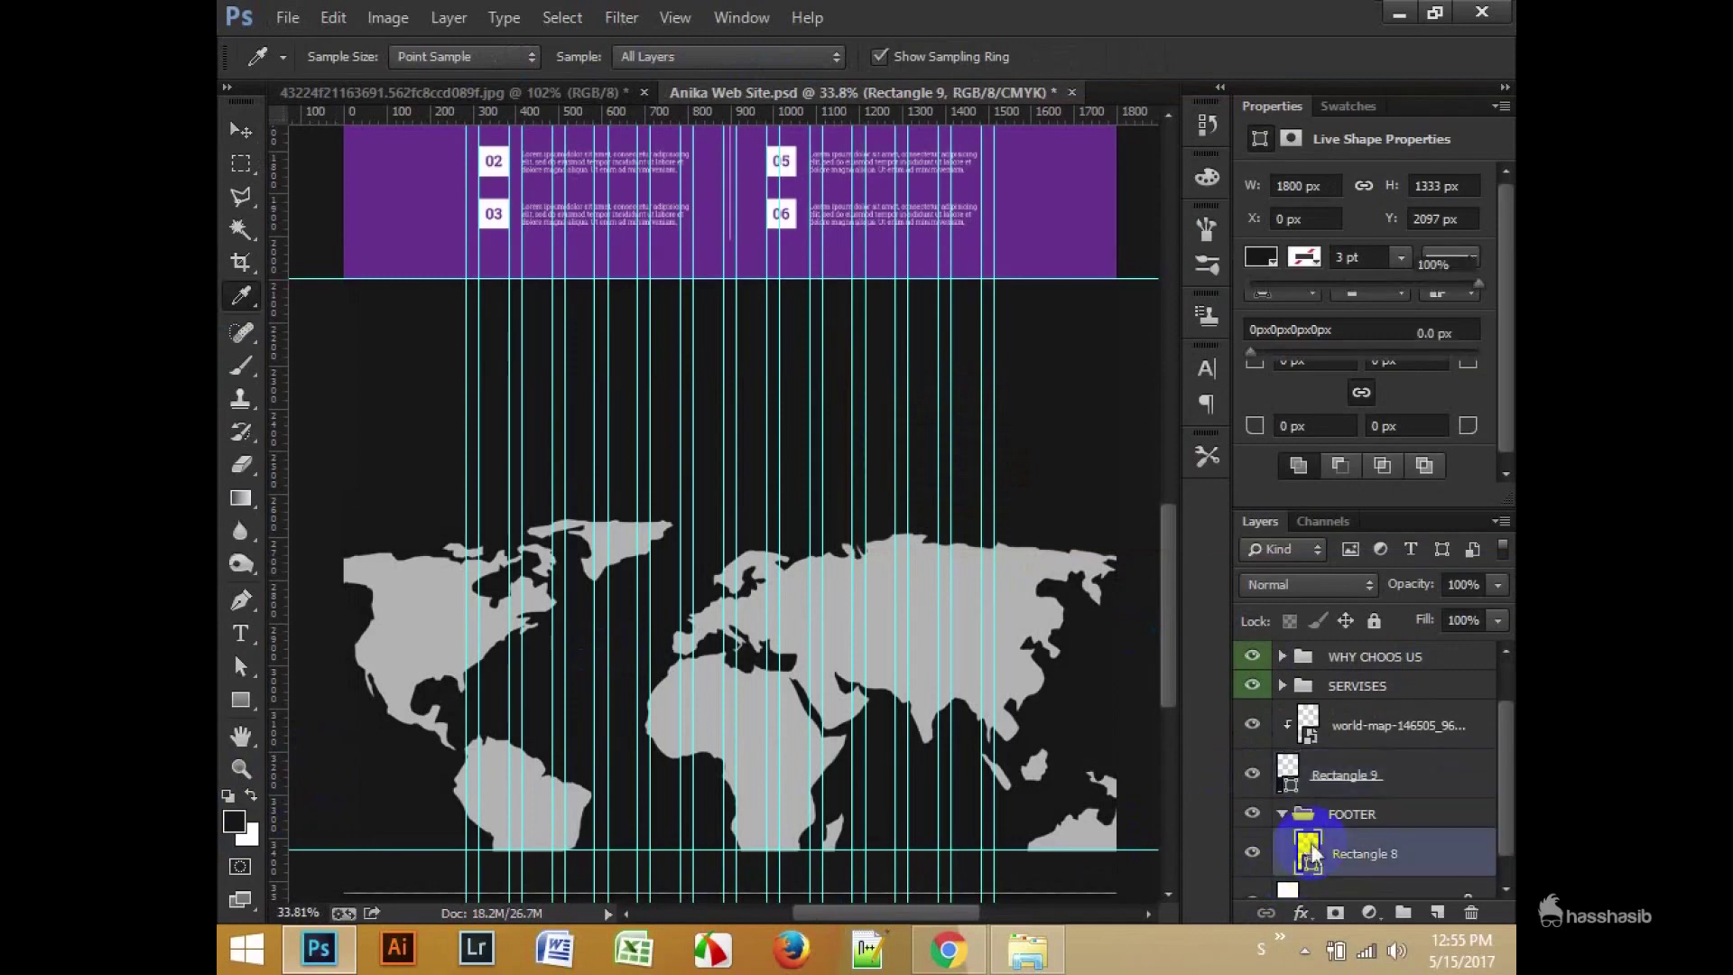
double_click(1308, 853)
left_click_drag(872, 437, 848, 412)
key("Return")
left_click(1282, 814)
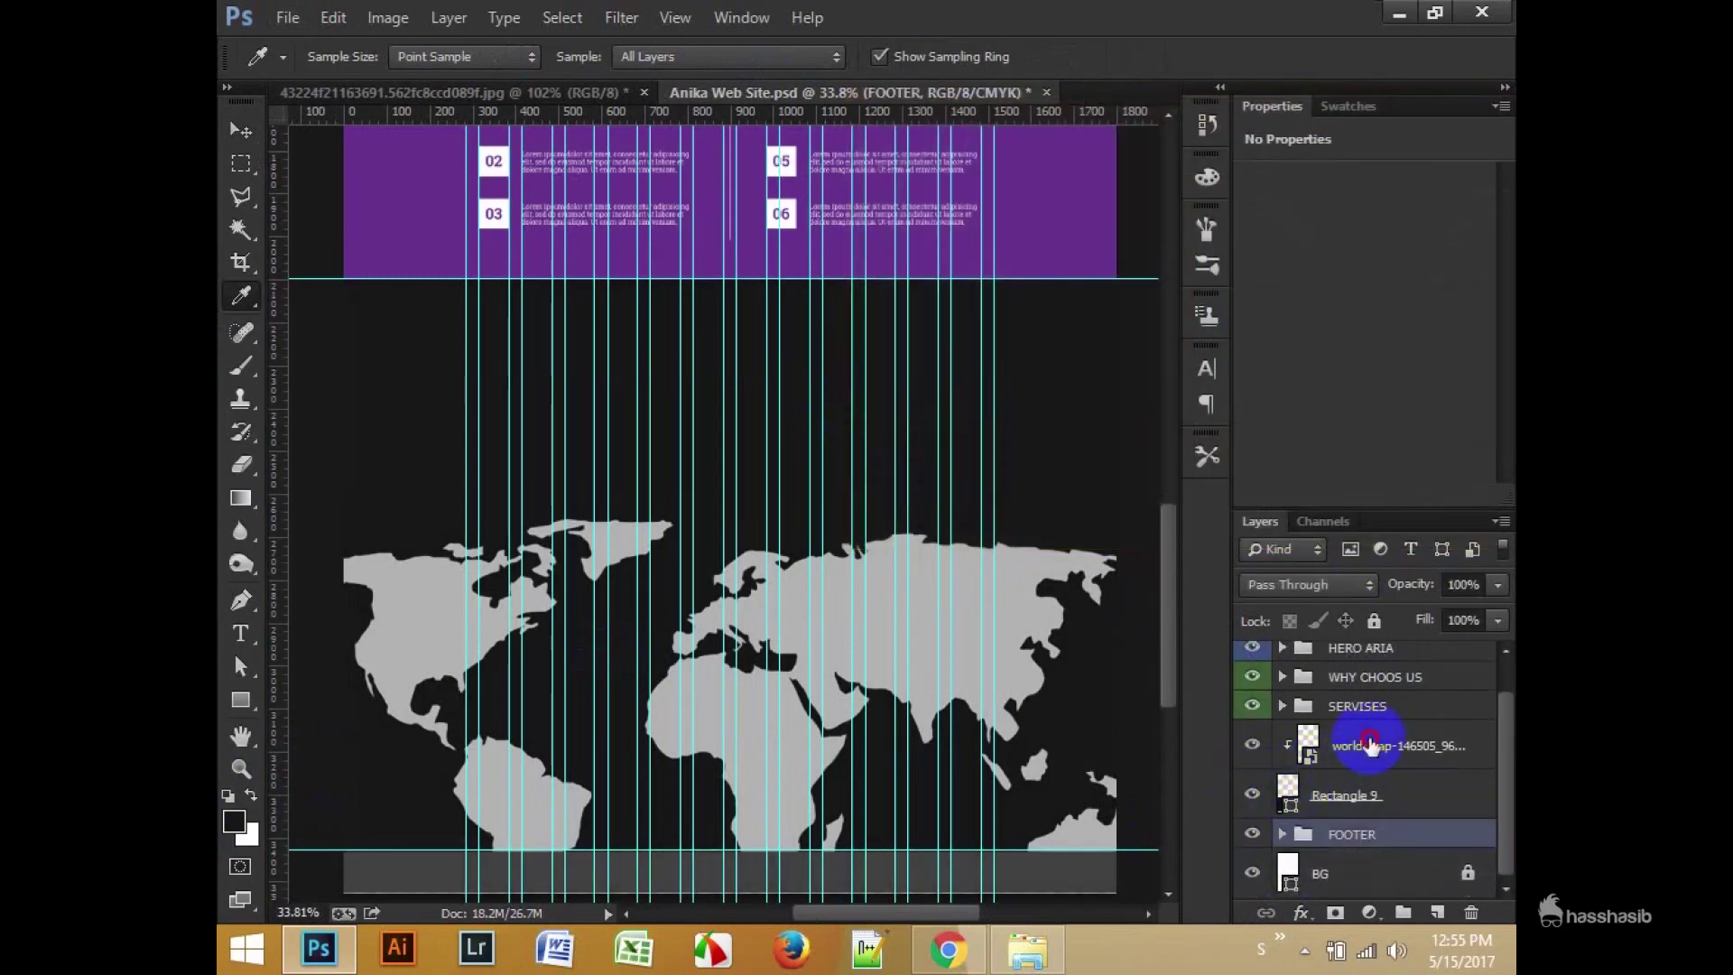
Step: Fade the world map layer to 10% opacity and add a lower horizontal guide
left_click(1394, 745)
left_click(240, 130)
key("1")
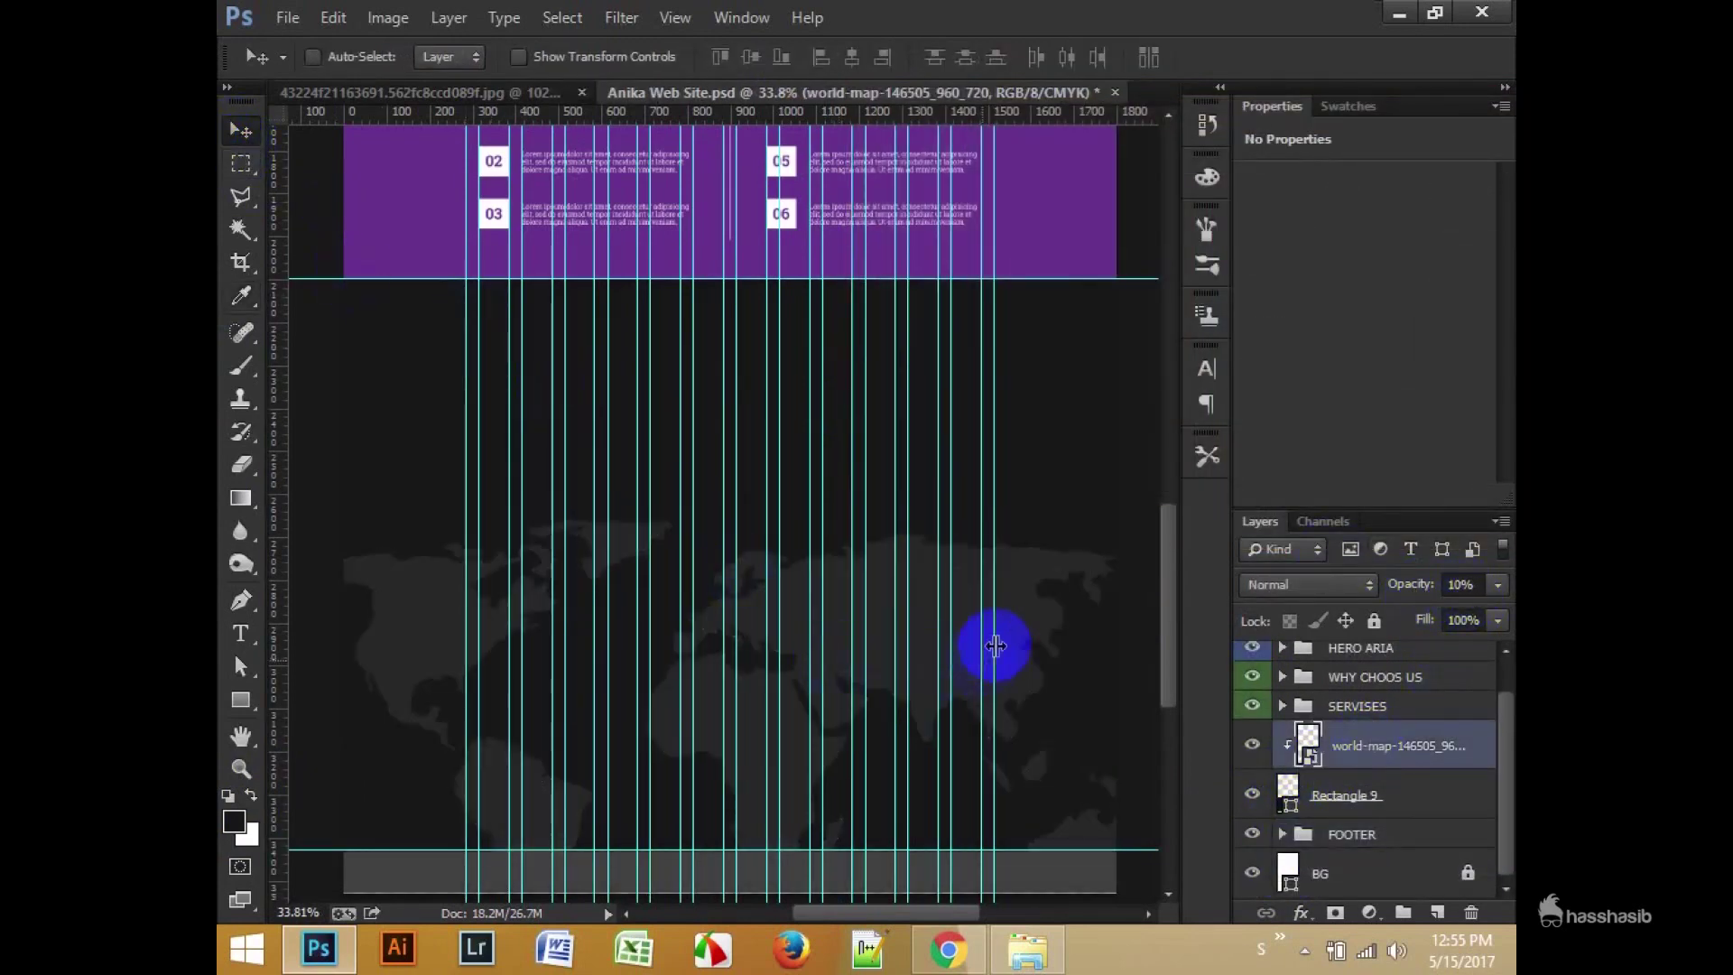
left_click_drag(824, 502, 816, 542)
scroll(961, 652, "down", 1)
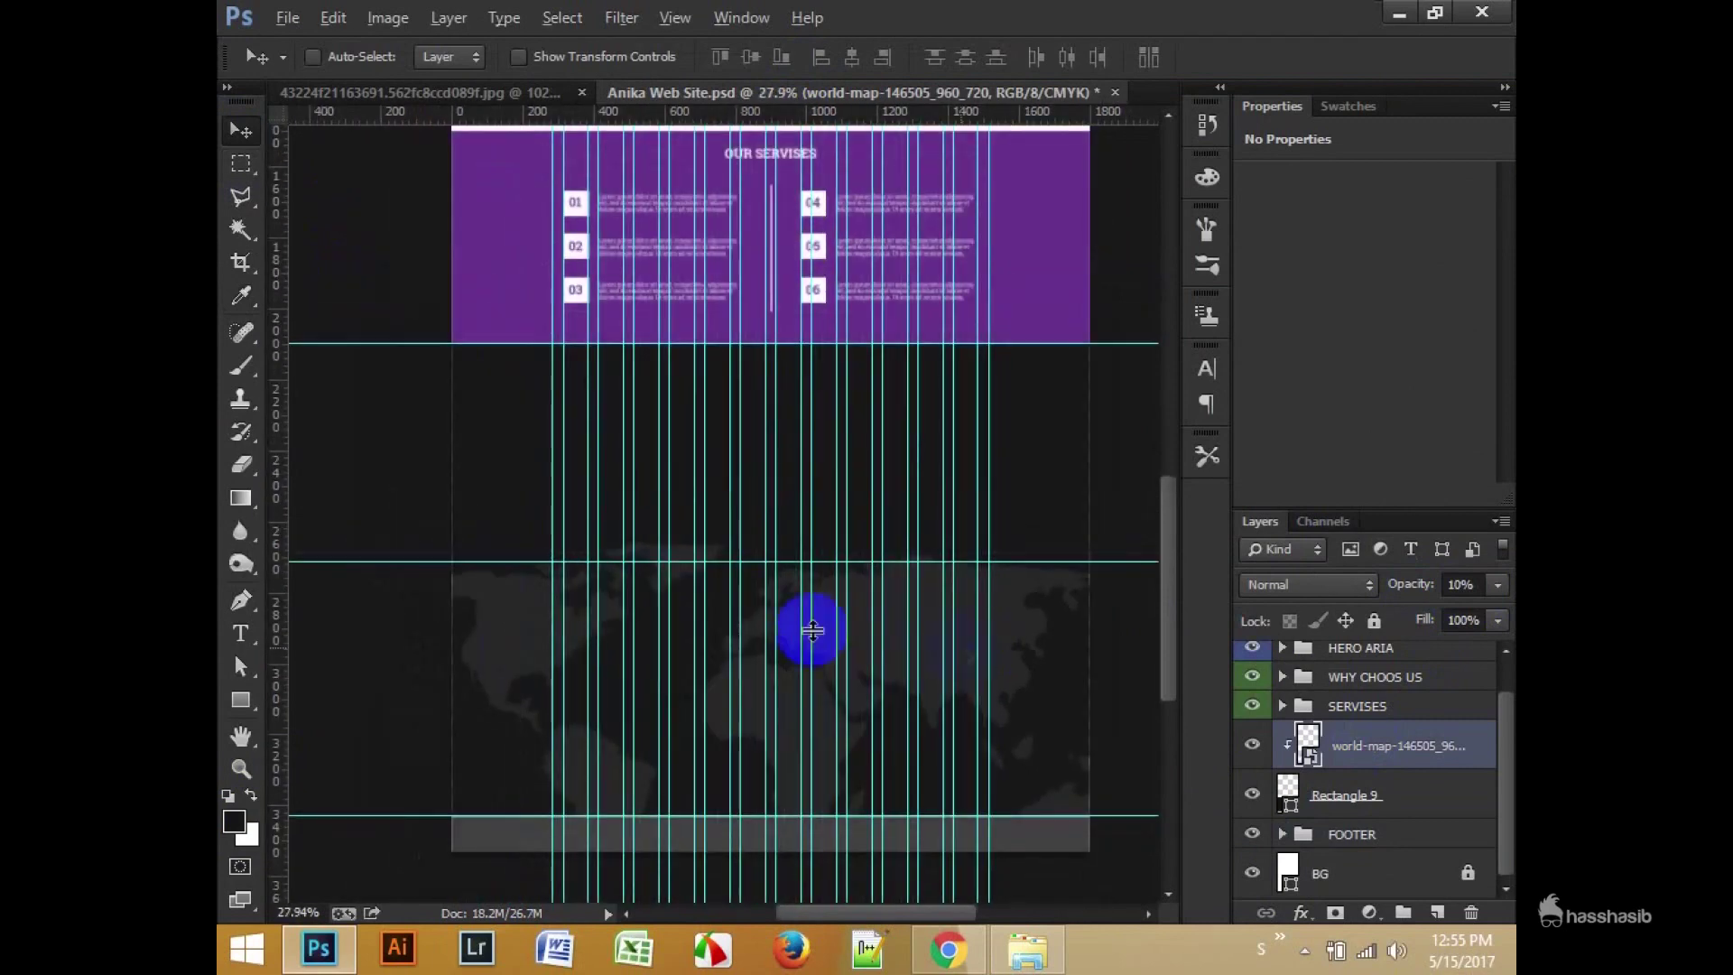
key("ctrl+semicolon")
key("ctrl+semicolon")
key("ctrl+semicolon")
key("ctrl+semicolon")
Step: Draw a full-width band above the map section filled dark grey #3d3d3d
left_click(242, 701)
left_click_drag(452, 343, 1080, 562)
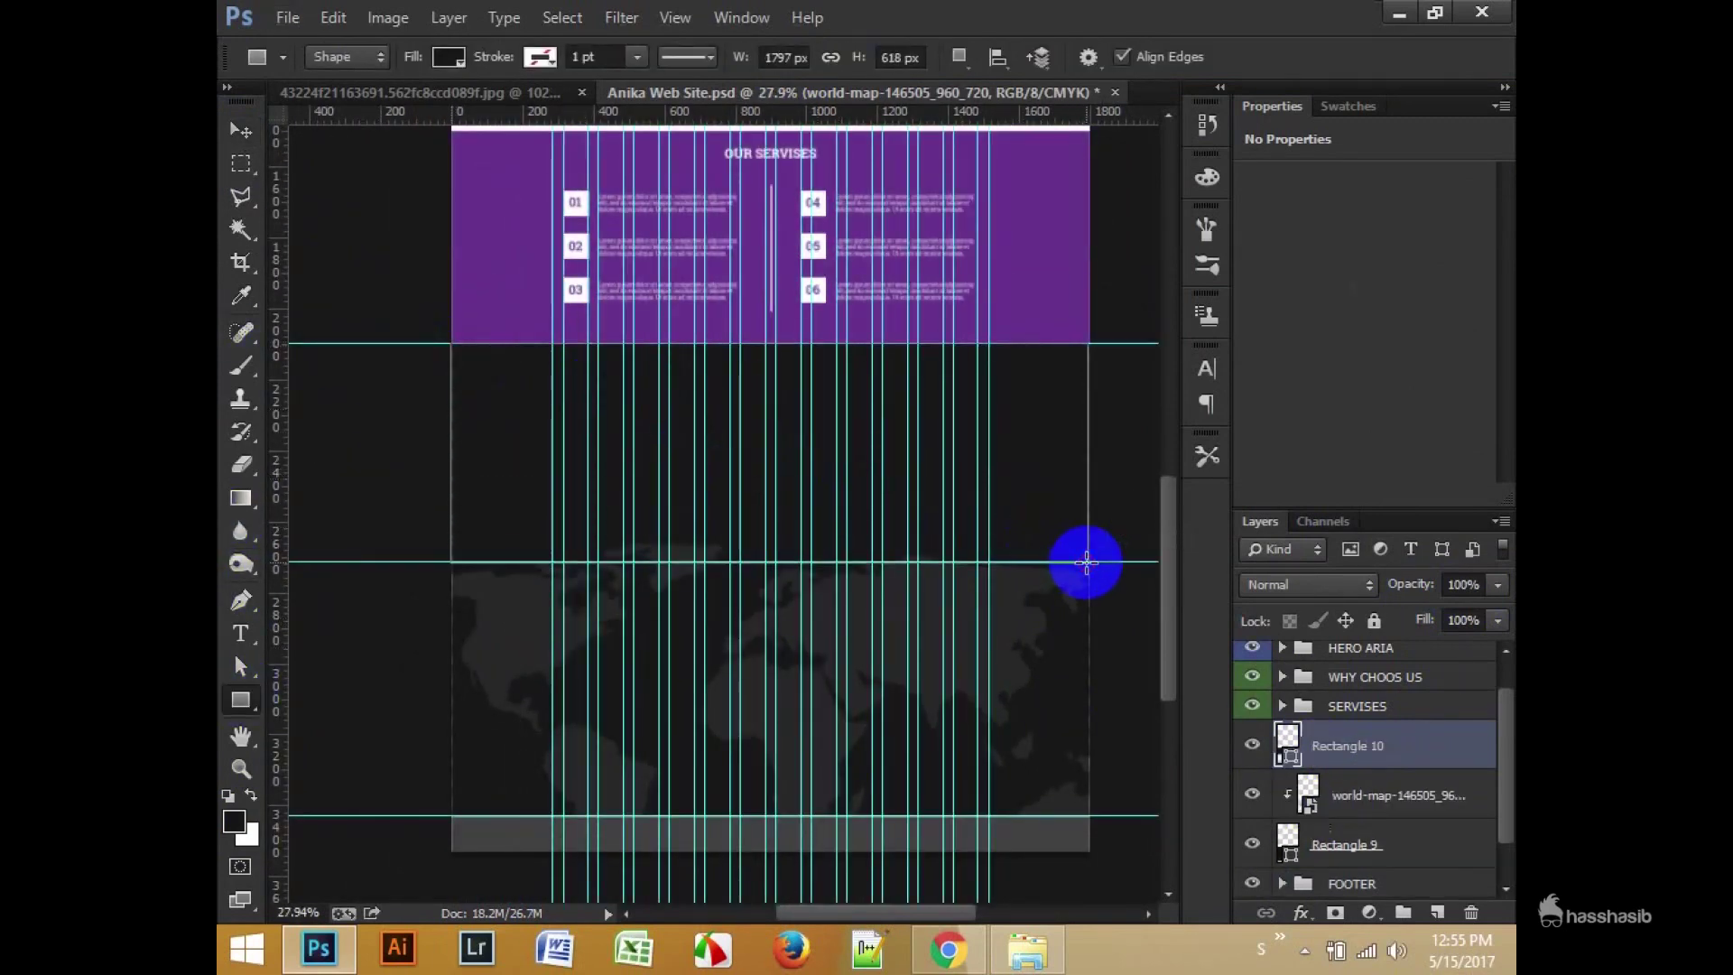
double_click(1288, 746)
left_click(972, 800)
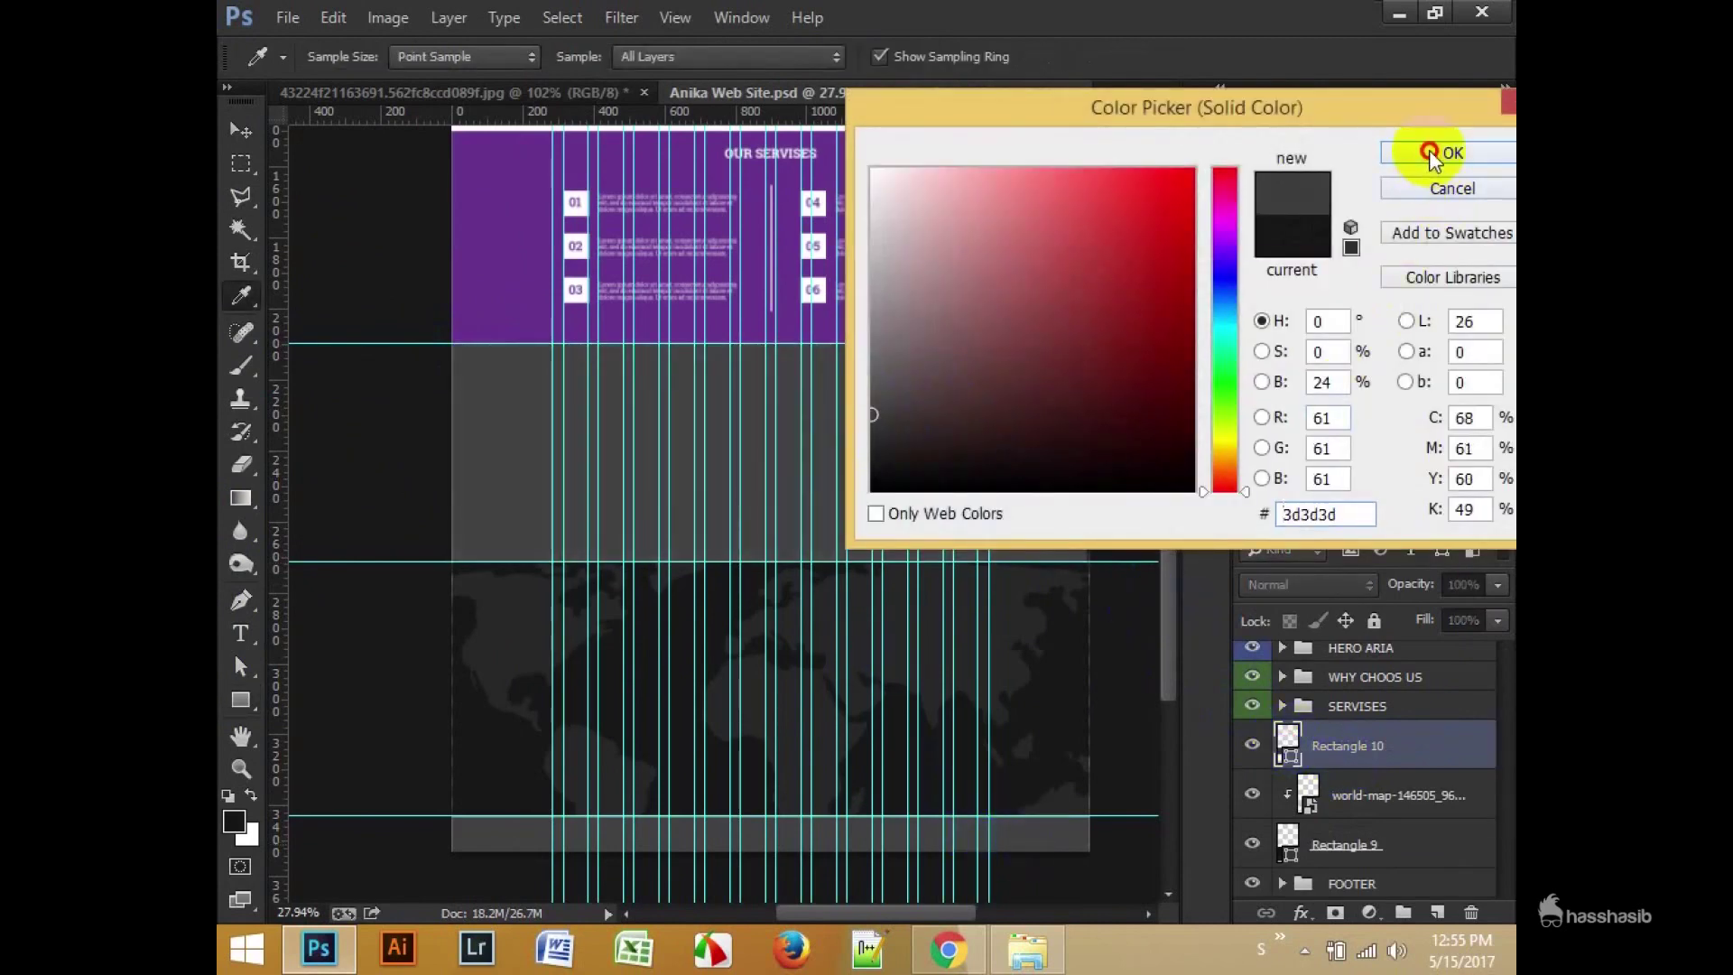
left_click(1435, 155)
key("ctrl+semicolon")
scroll(979, 588, "up", 2)
scroll(978, 588, "down", 3)
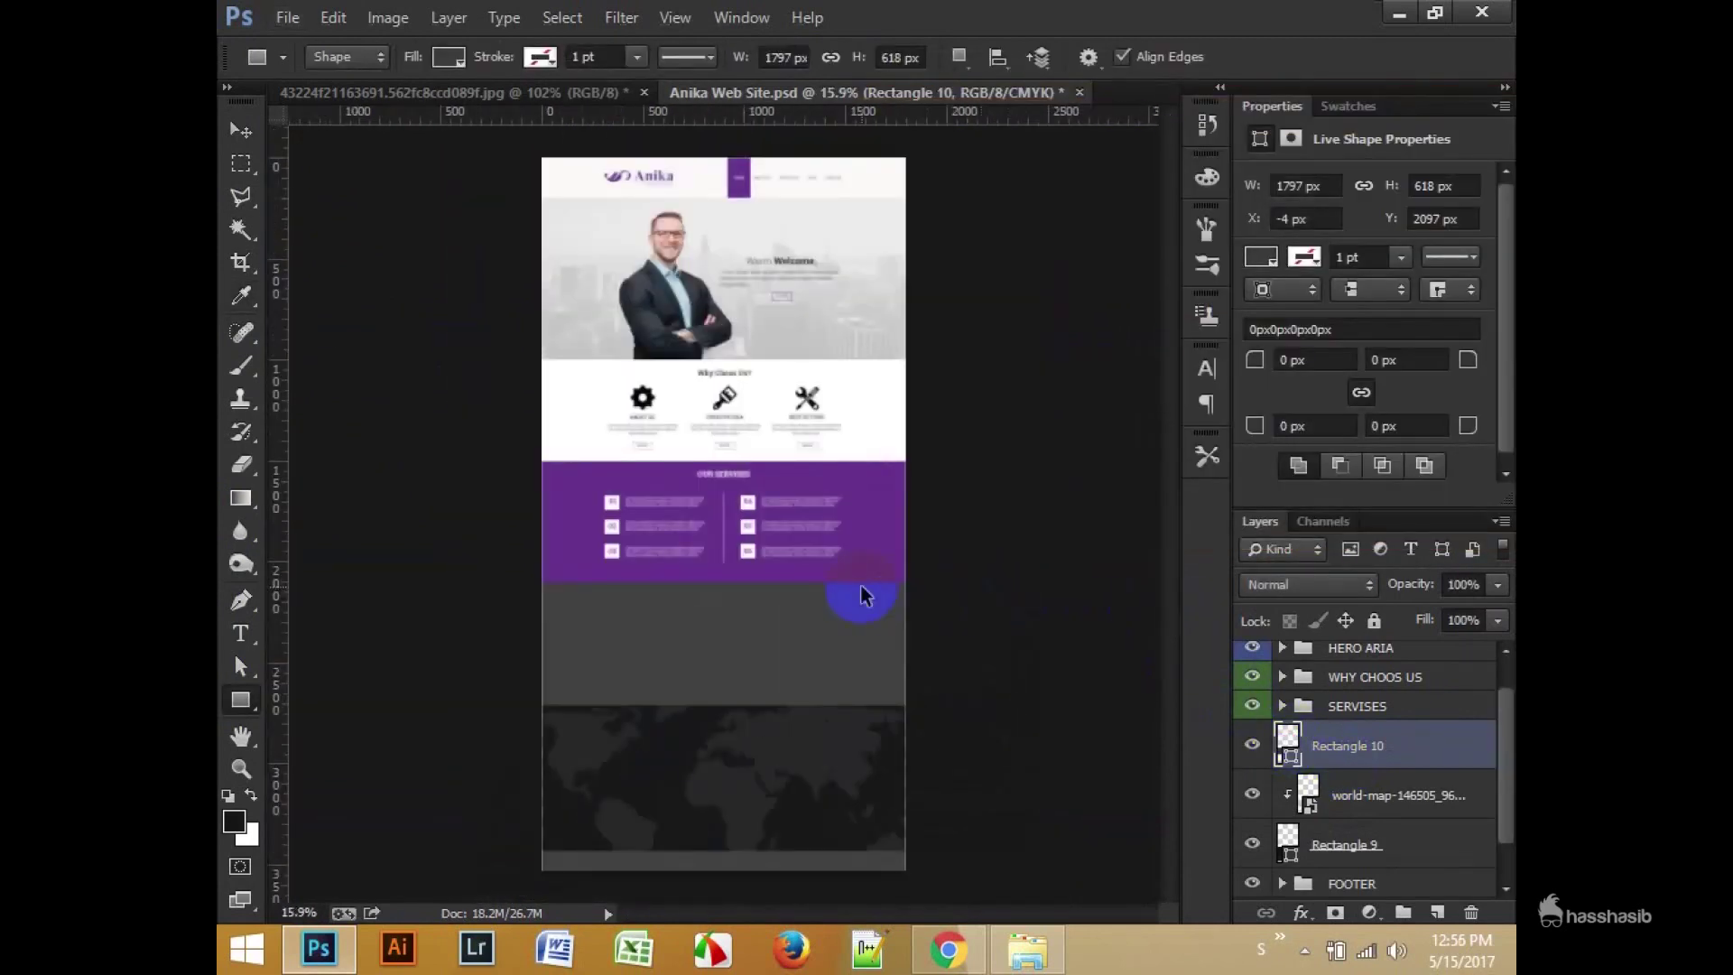
Step: Group the map section's layers as CONTACT FROM
left_click(1336, 841, "shift")
key("ctrl+g")
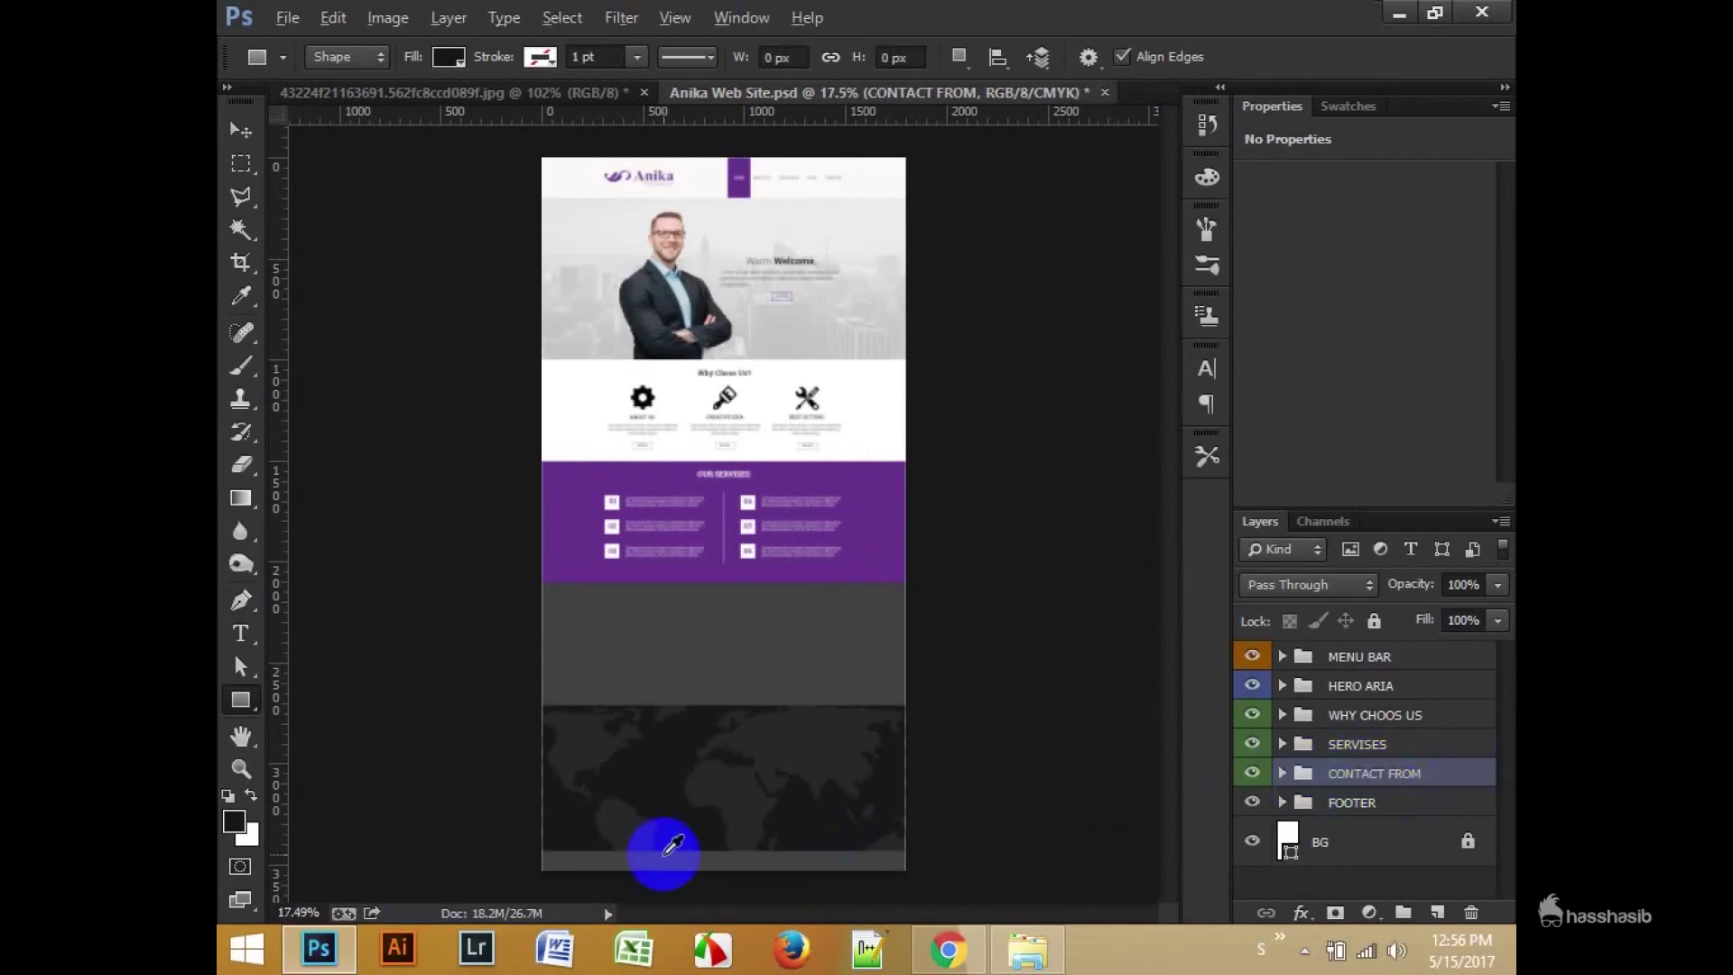
scroll(809, 709, "up", 3)
scroll(809, 706, "up", 2)
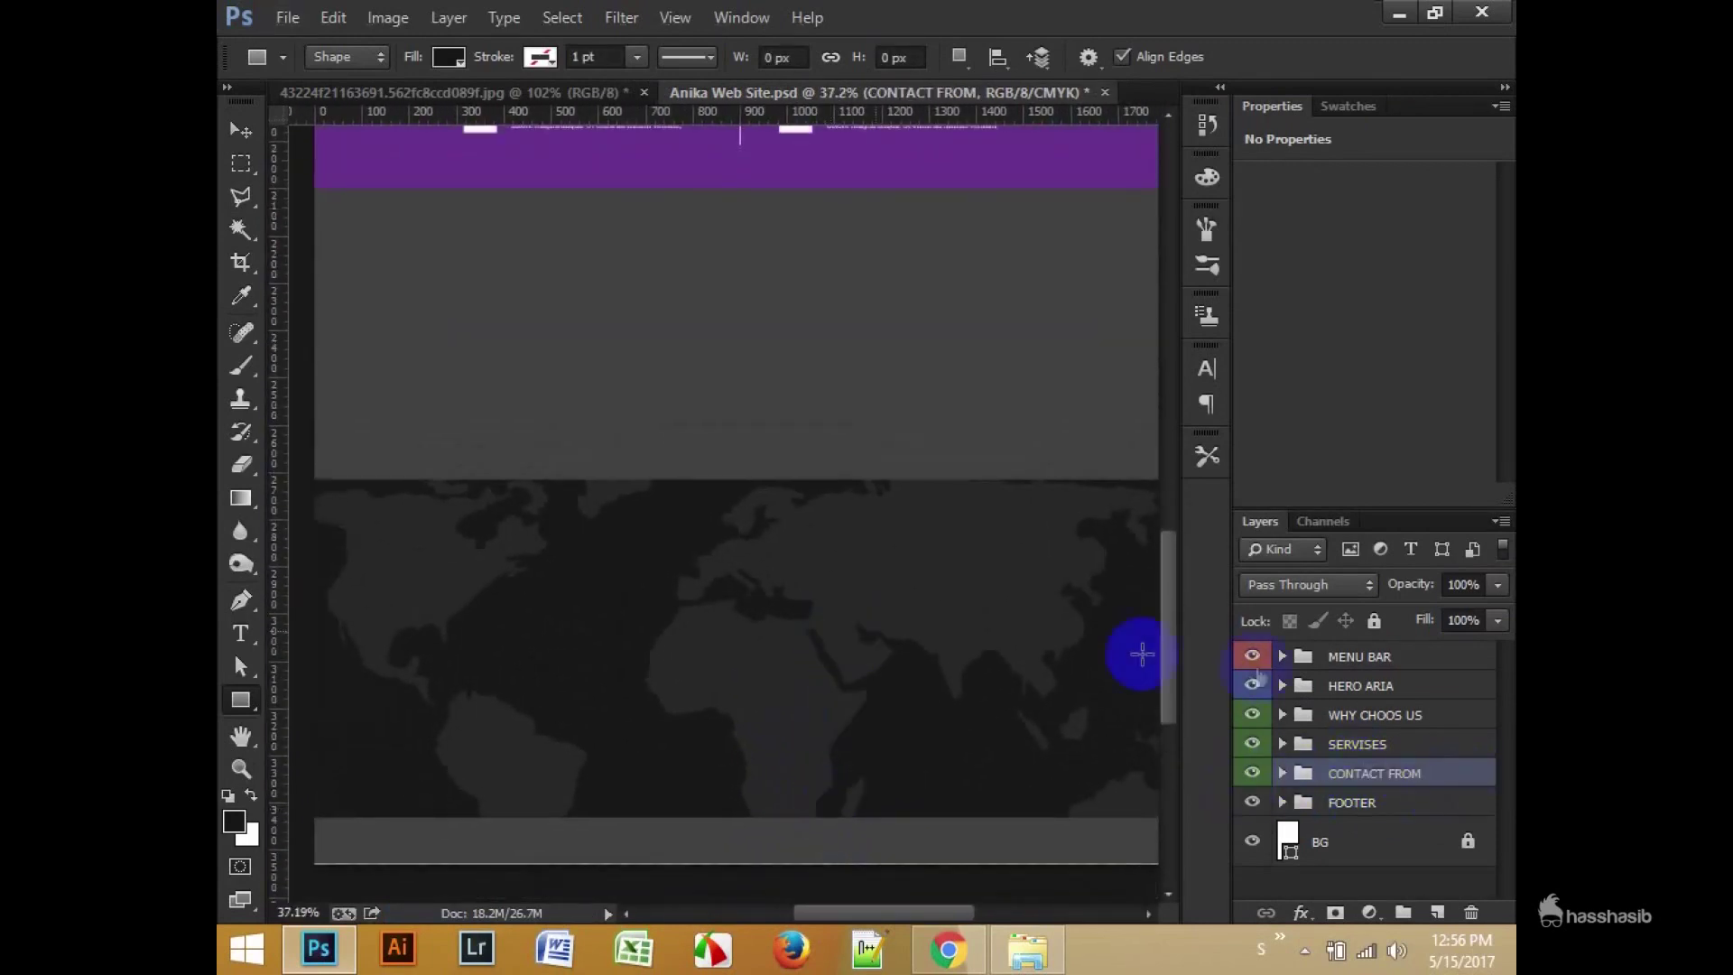
Step: Move Rectangle 10 above CONTACT FROM into a new group named OUR CLIENT
left_click(1282, 773)
left_click_drag(1363, 813, 1354, 769)
key("ctrl+g")
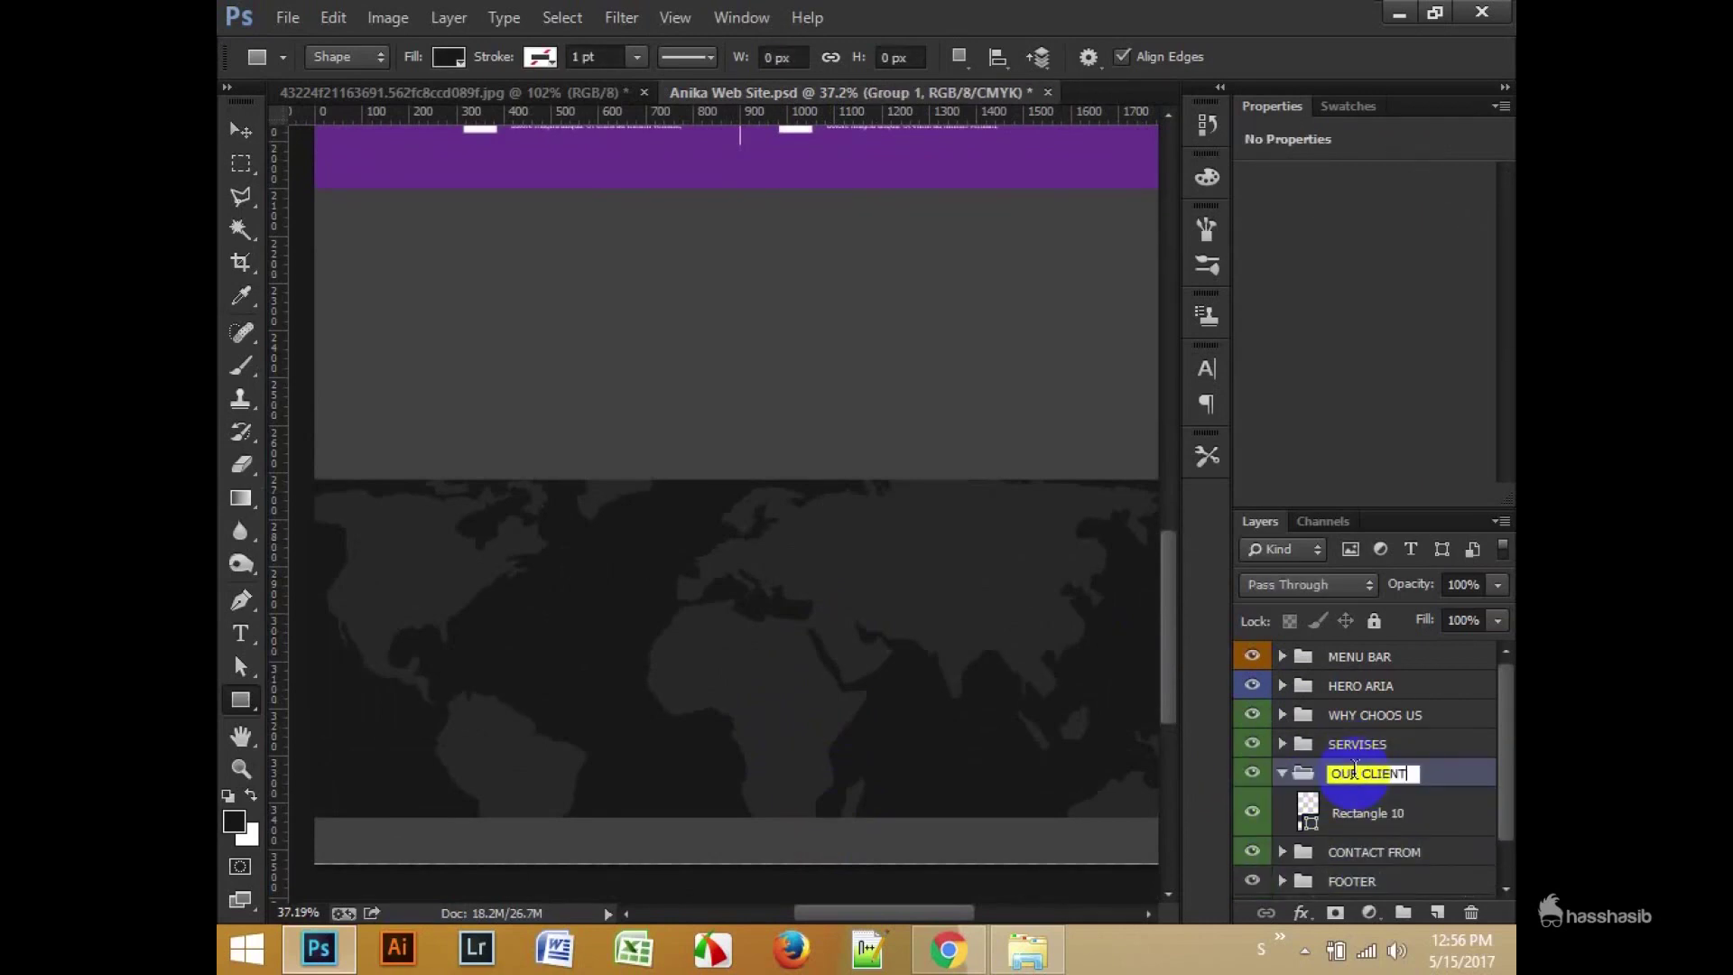
left_click(1368, 812)
key("ctrl+semicolon")
scroll(855, 503, "up", 1)
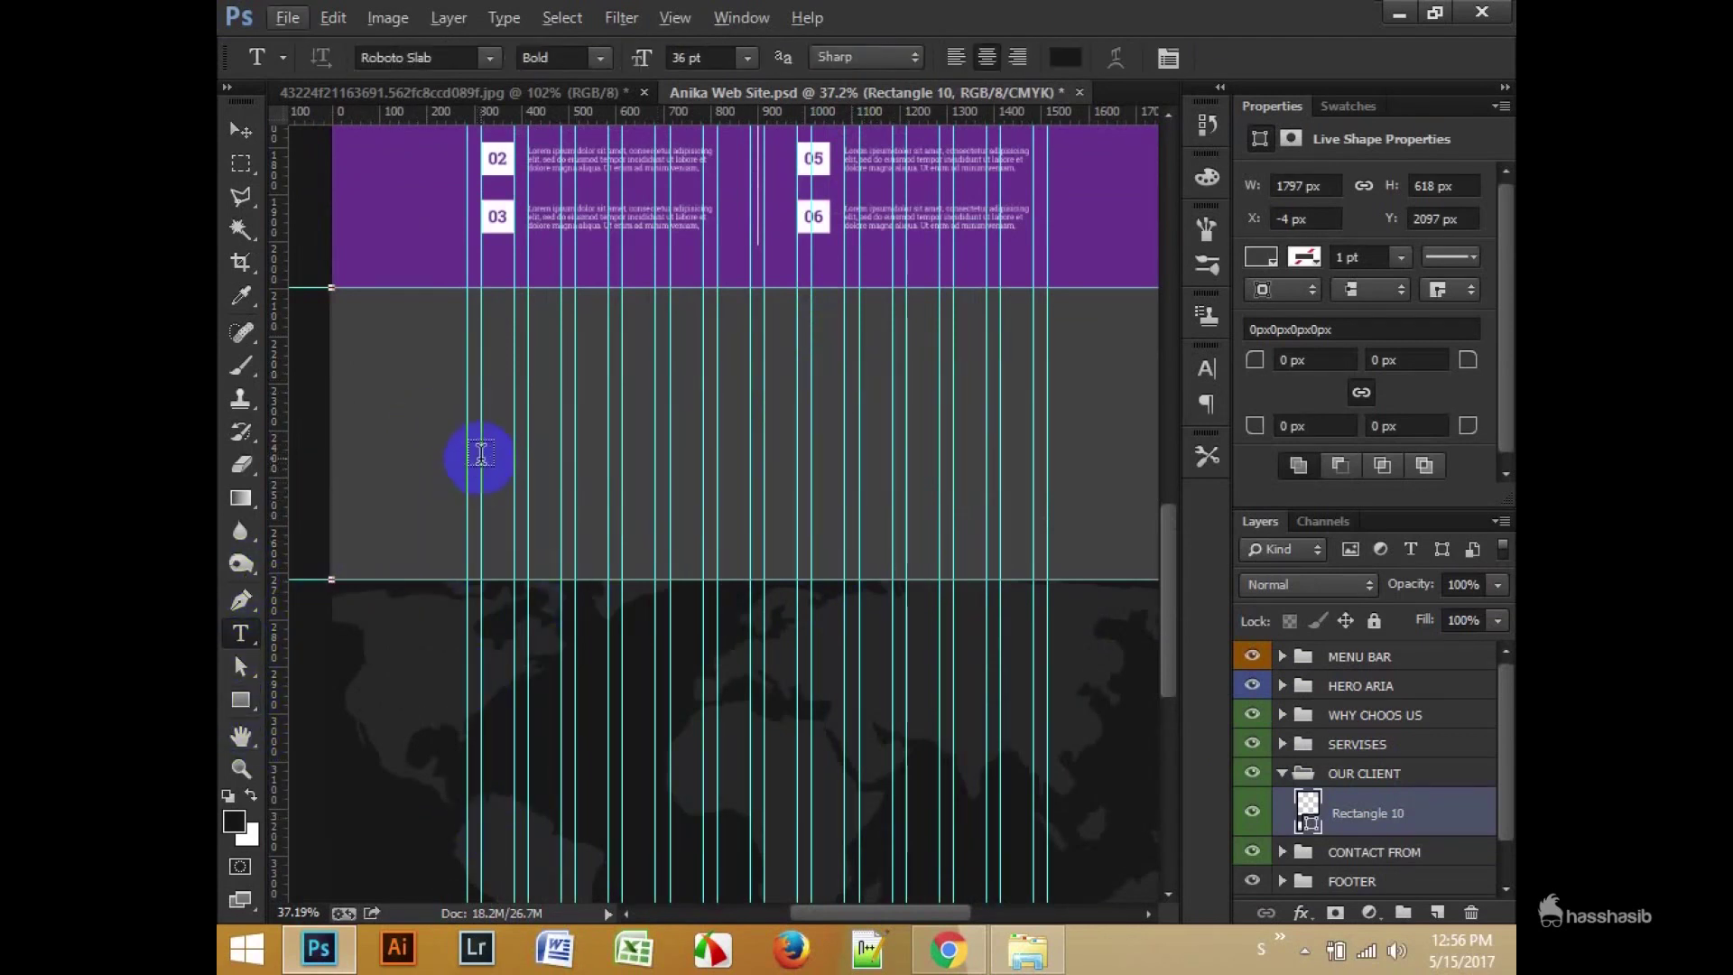
Step: Add white 18 pt Lorem ipsum placeholder text on the grey band
left_click(950, 567)
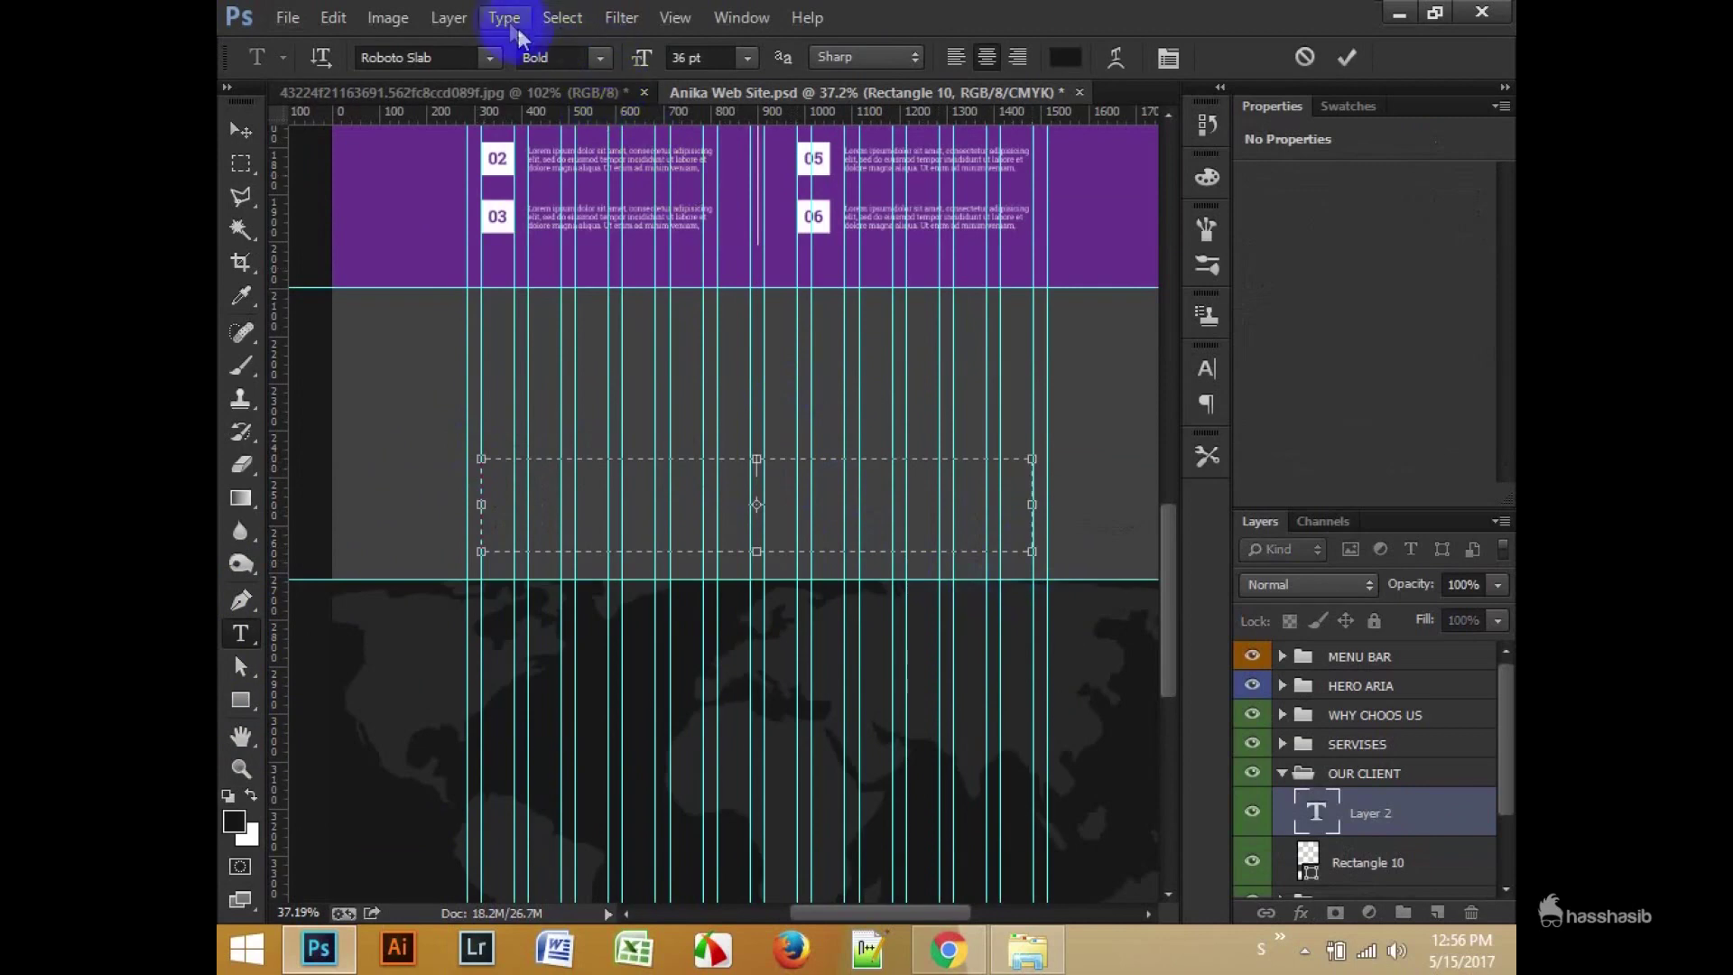
left_click(510, 31)
left_click(573, 449)
left_click(748, 57)
left_click(749, 324)
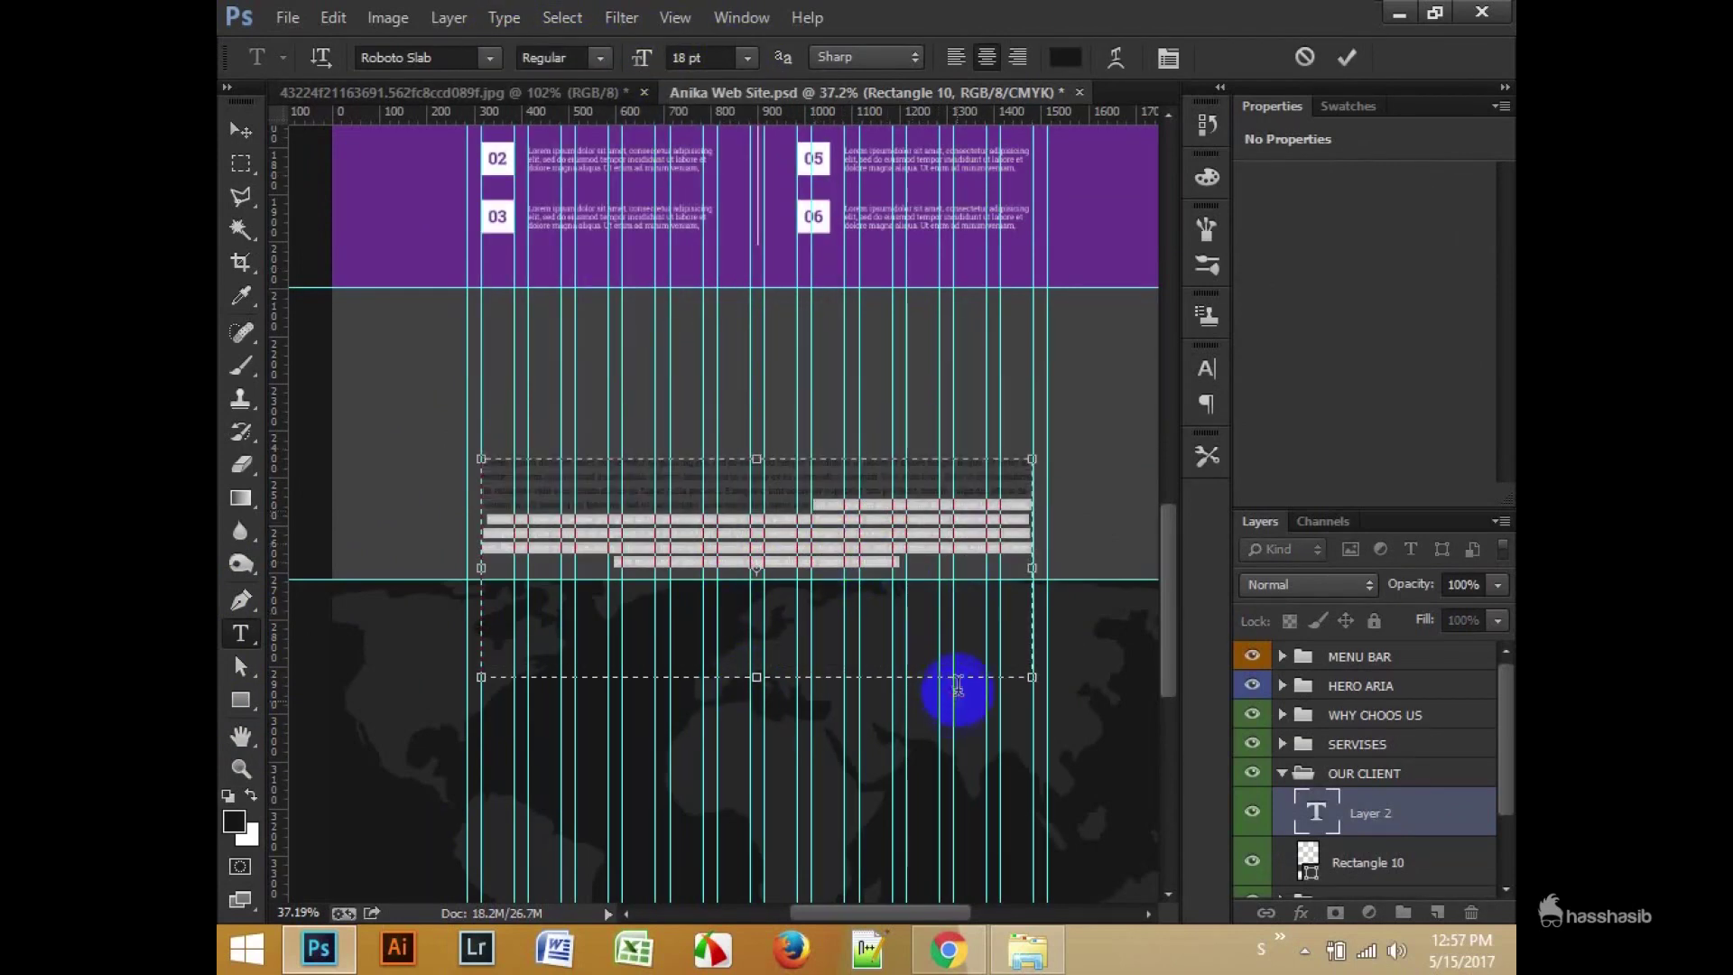
left_click(939, 534)
key("ctrl+a")
left_click(1065, 57)
left_click(1450, 139)
Step: Shorten and narrow the paragraph's text box into a tighter centred block
left_click_drag(756, 677, 761, 535)
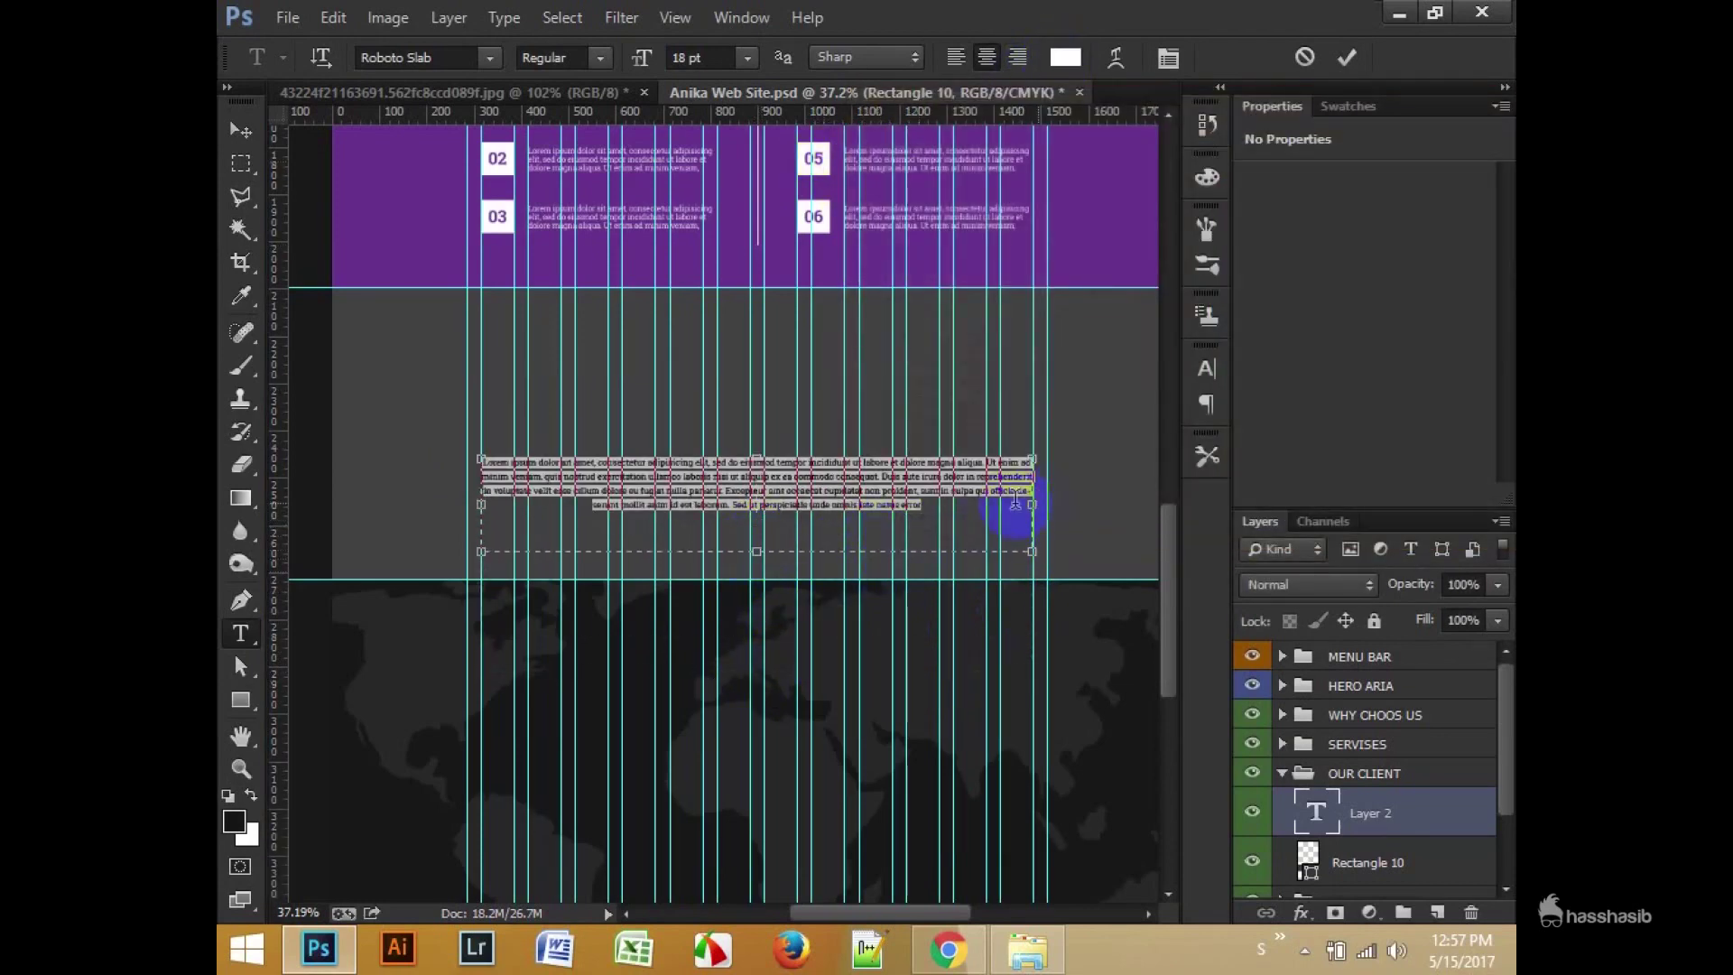
scroll(966, 502, "up", 2)
left_click(1054, 506)
left_click_drag(1058, 572, 1016, 571)
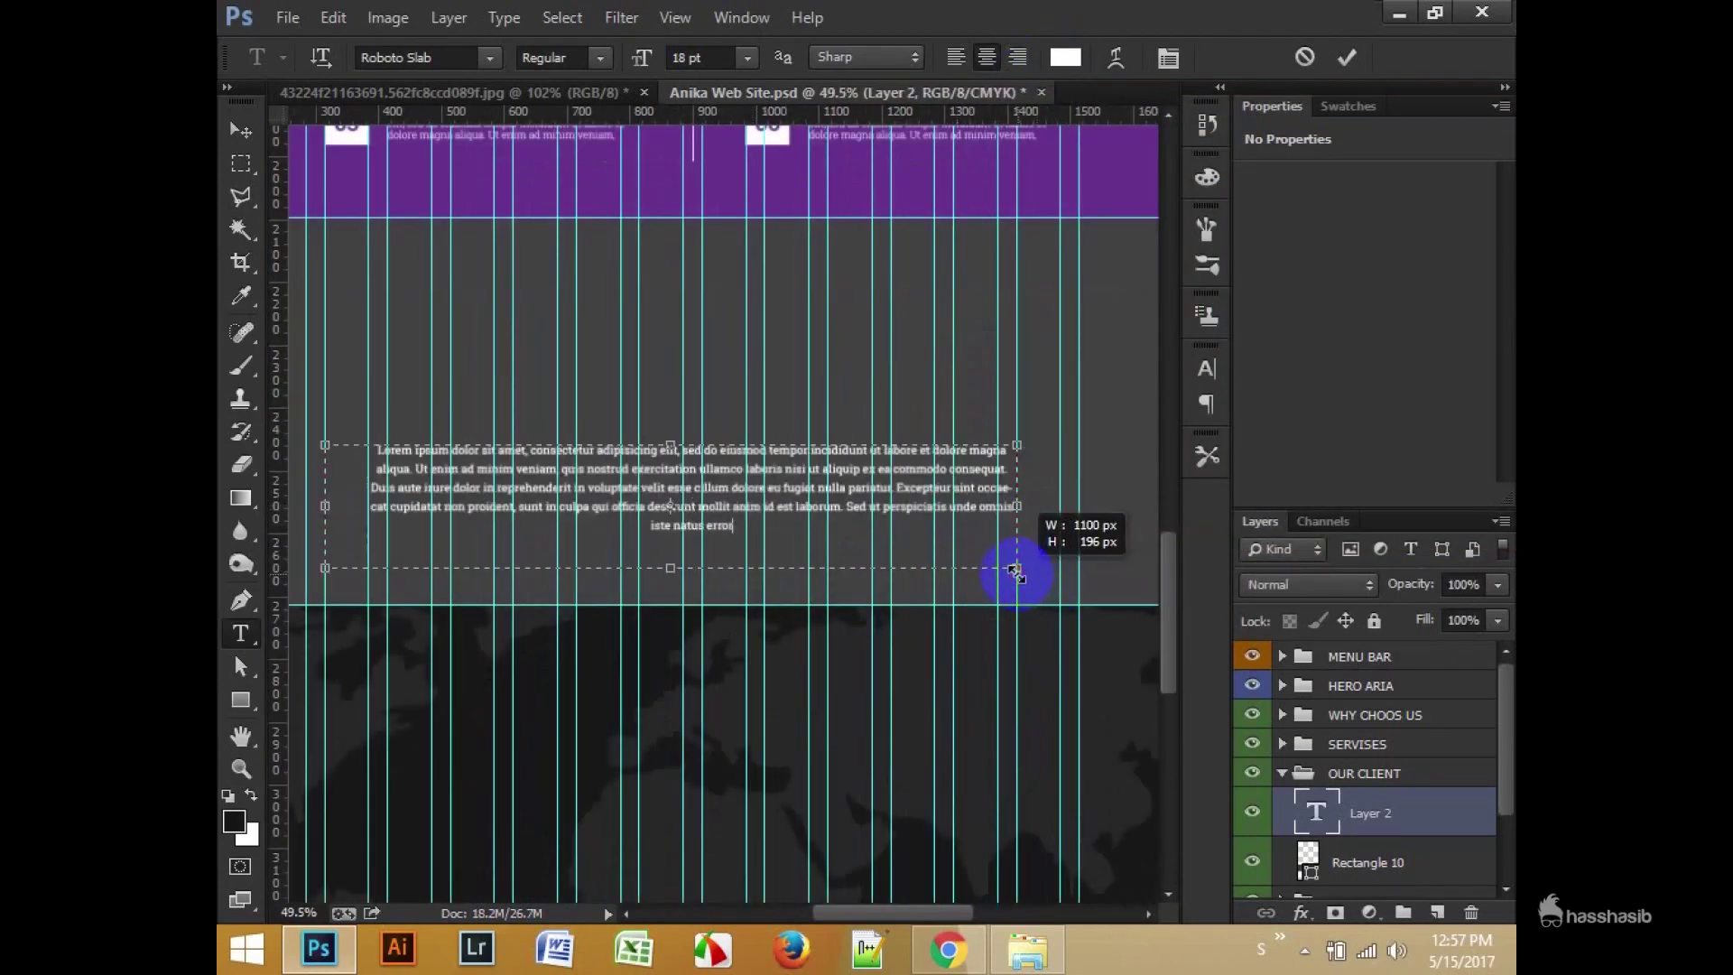
double_click(1316, 811)
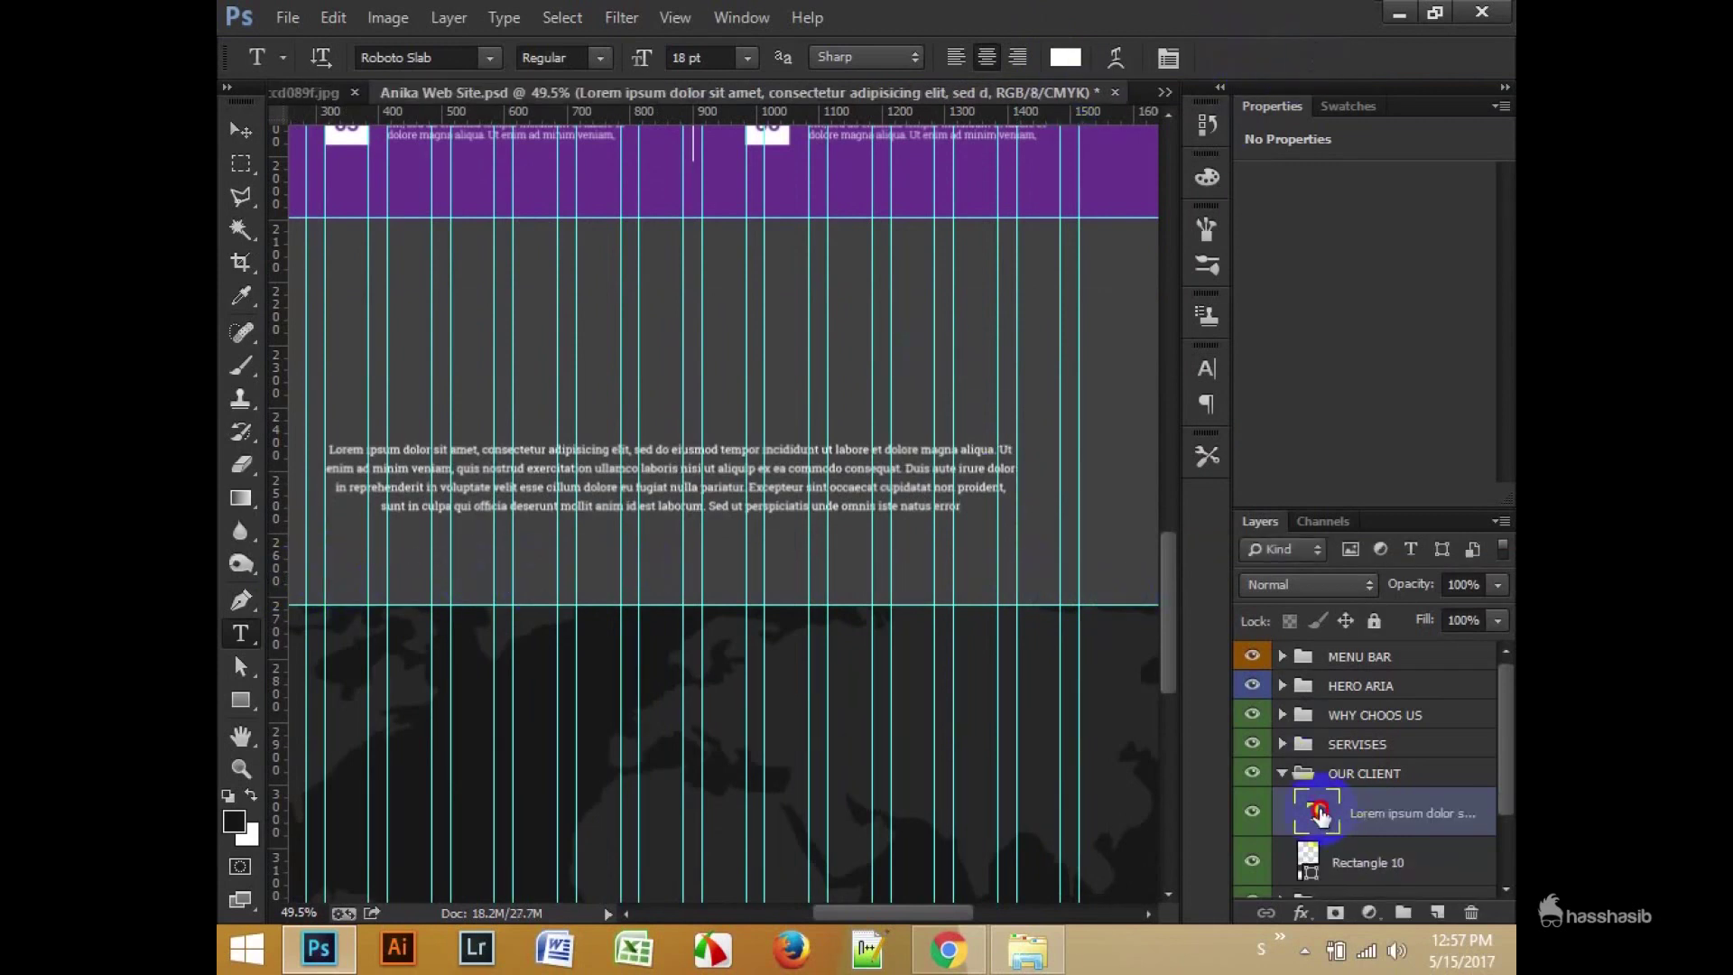
left_click_drag(329, 571, 365, 580)
left_click(847, 507)
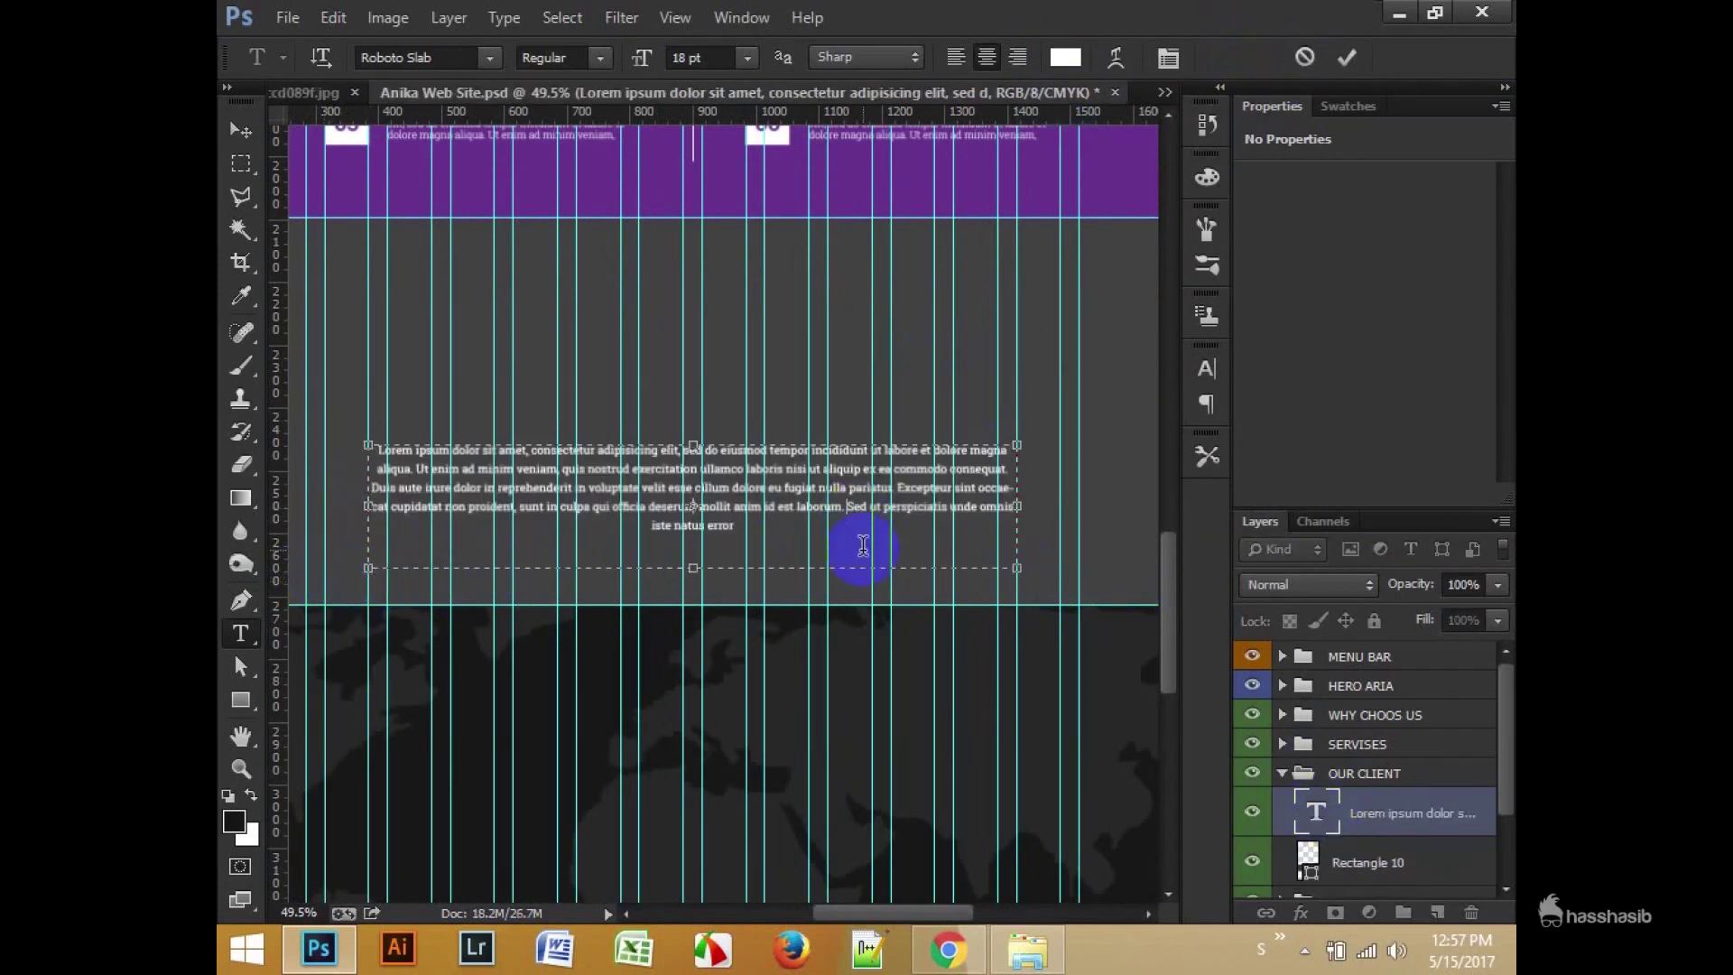
left_click(1348, 59)
Step: Select the Ellipse Tool from the shape tool group
key("v")
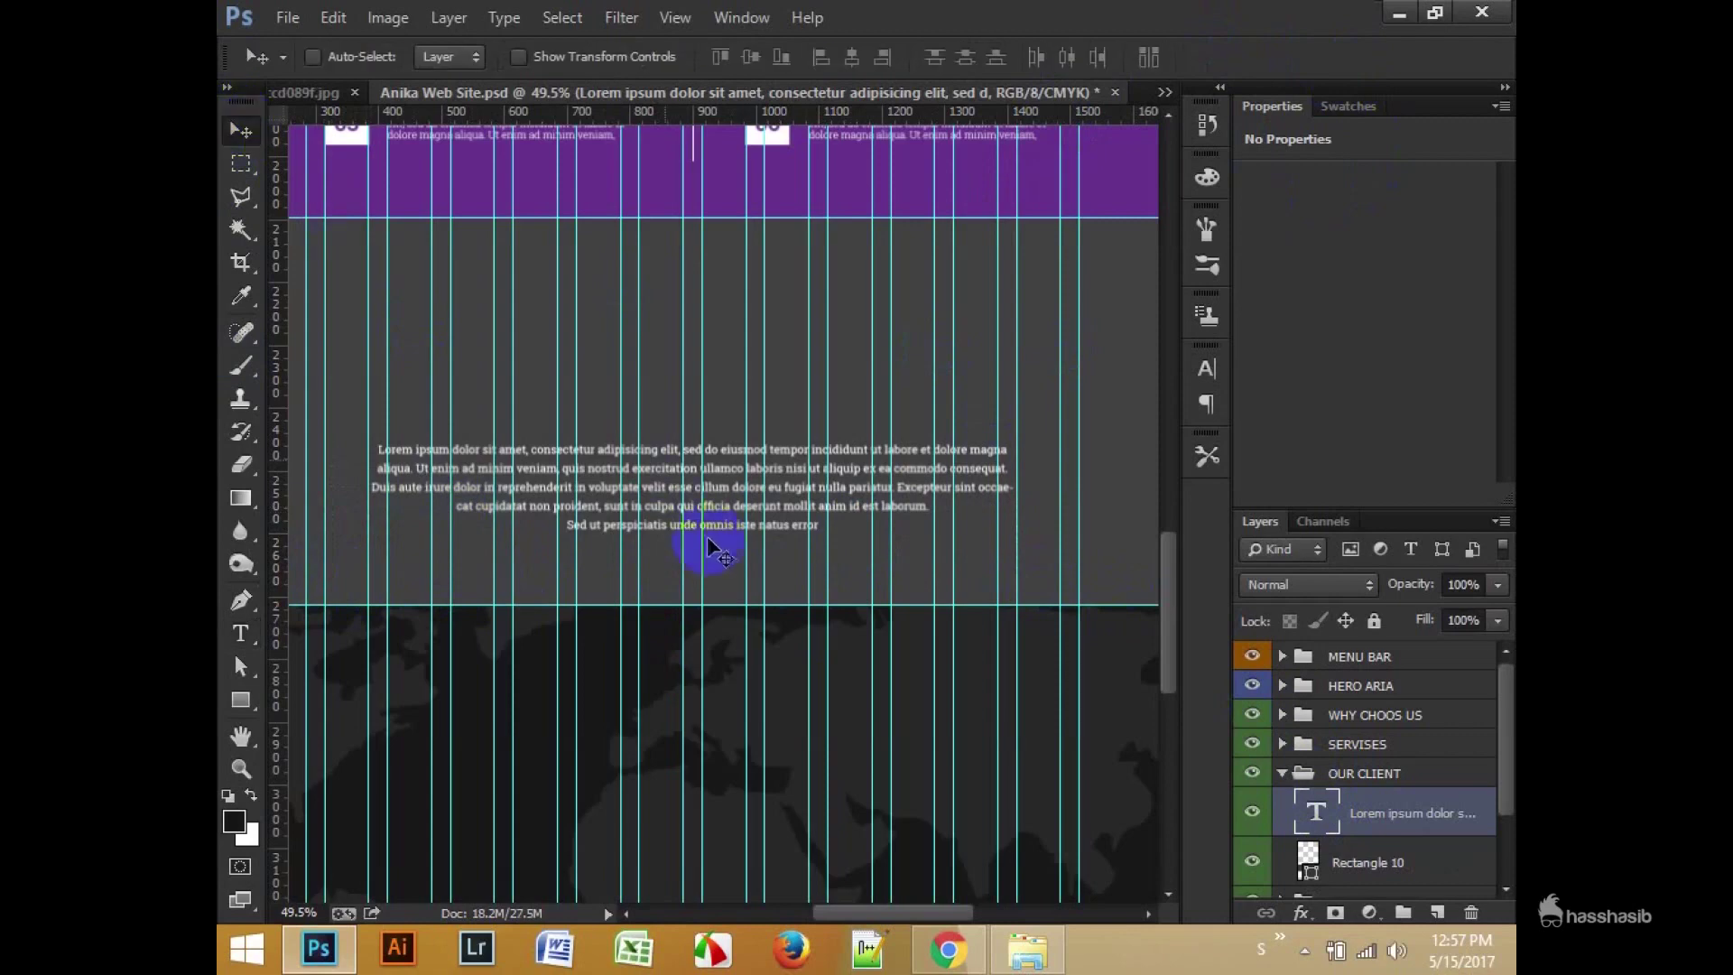
scroll(703, 538, "up", 1)
left_click(240, 699)
left_click(320, 754)
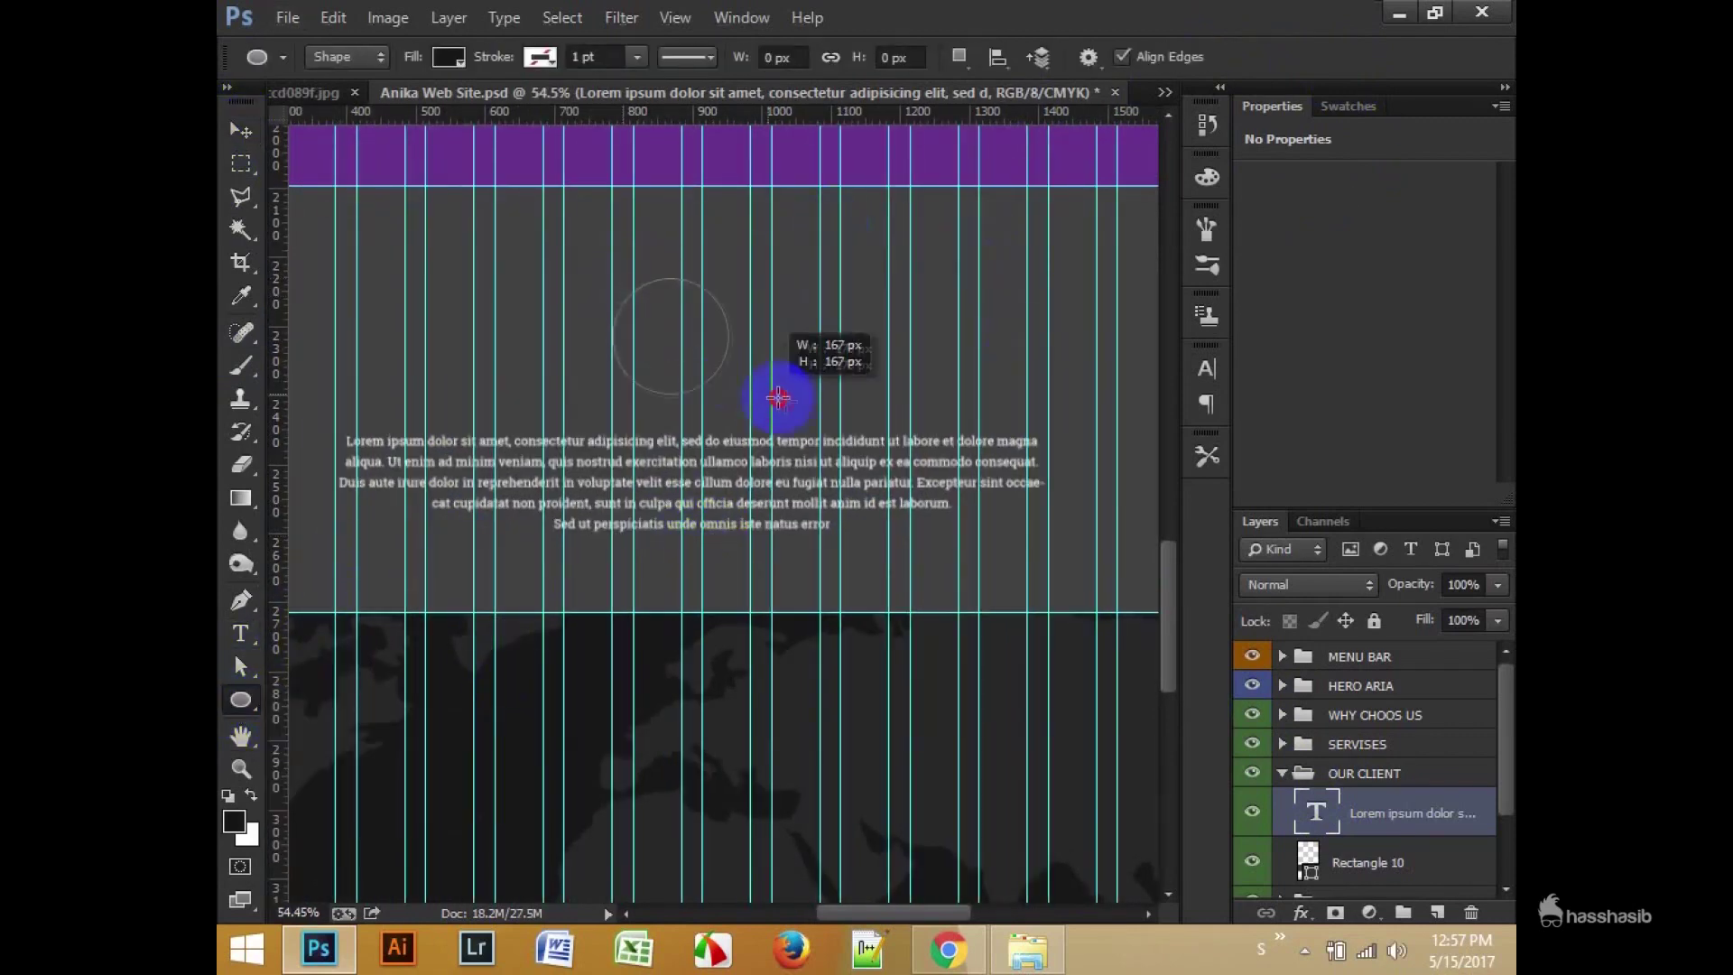
Step: Draw a circle above the testimonial and clip the portrait photo into it at about 214 px
left_click_drag(811, 416, 811, 416)
left_click(240, 130)
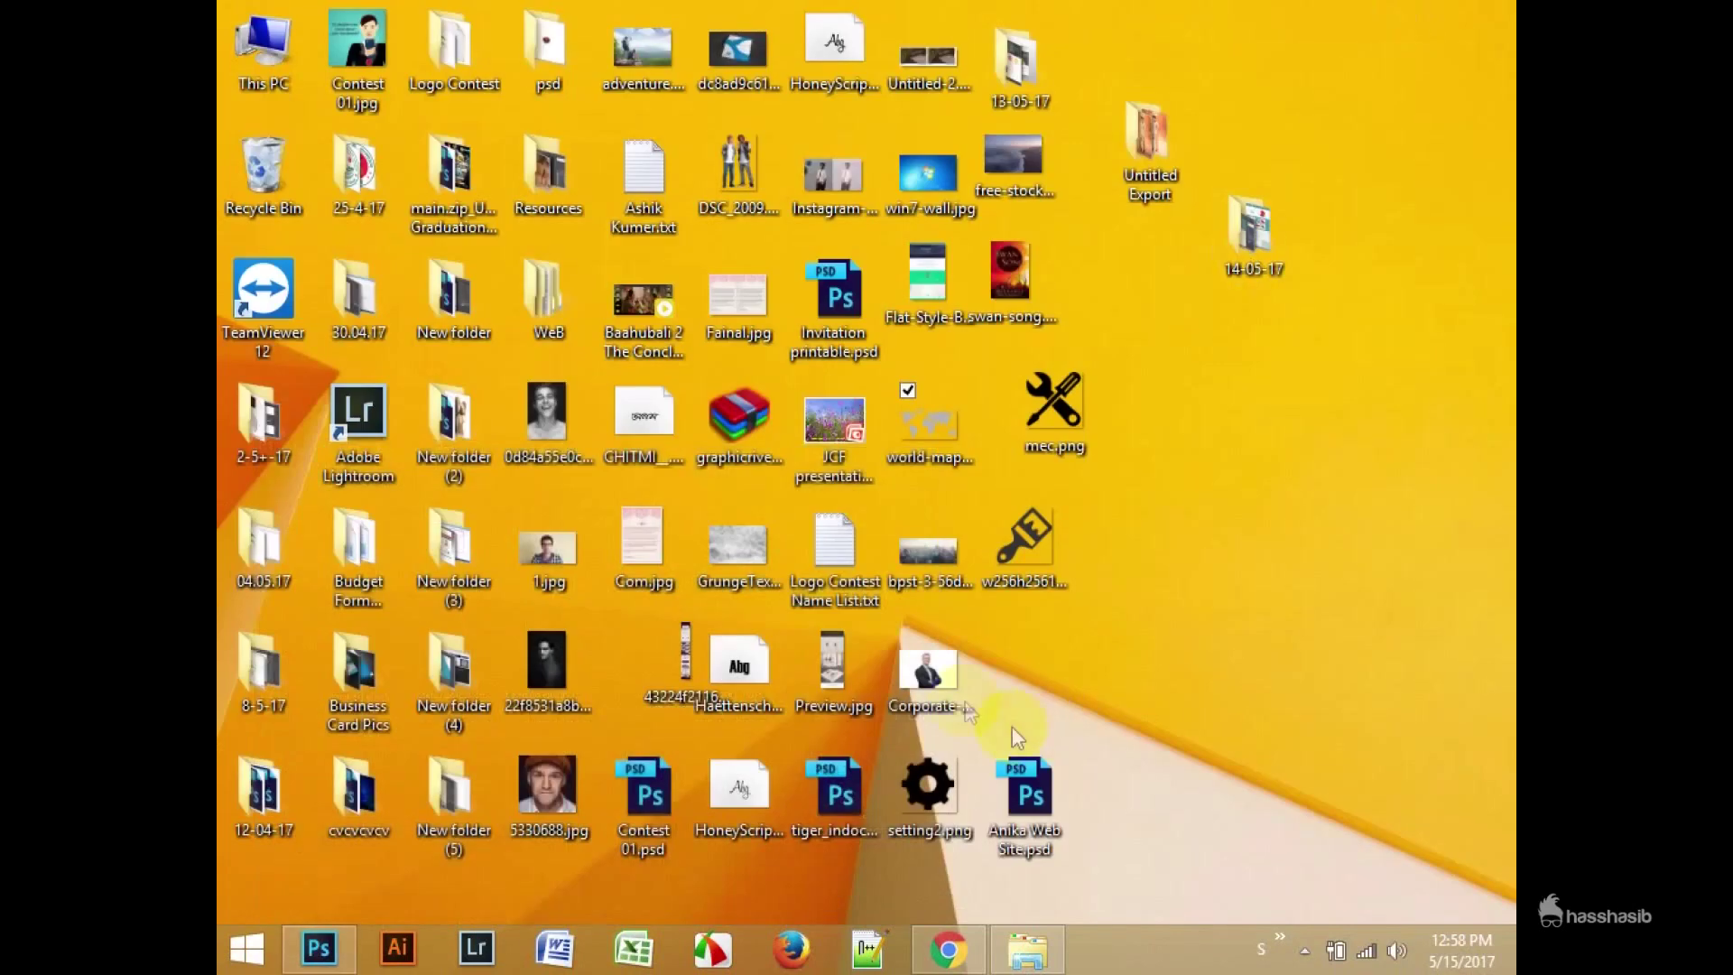
mouse_move(547, 785)
left_mouse_down()
mouse_move(748, 435)
mouse_move(720, 296)
left_mouse_up()
key("ctrl+alt+g")
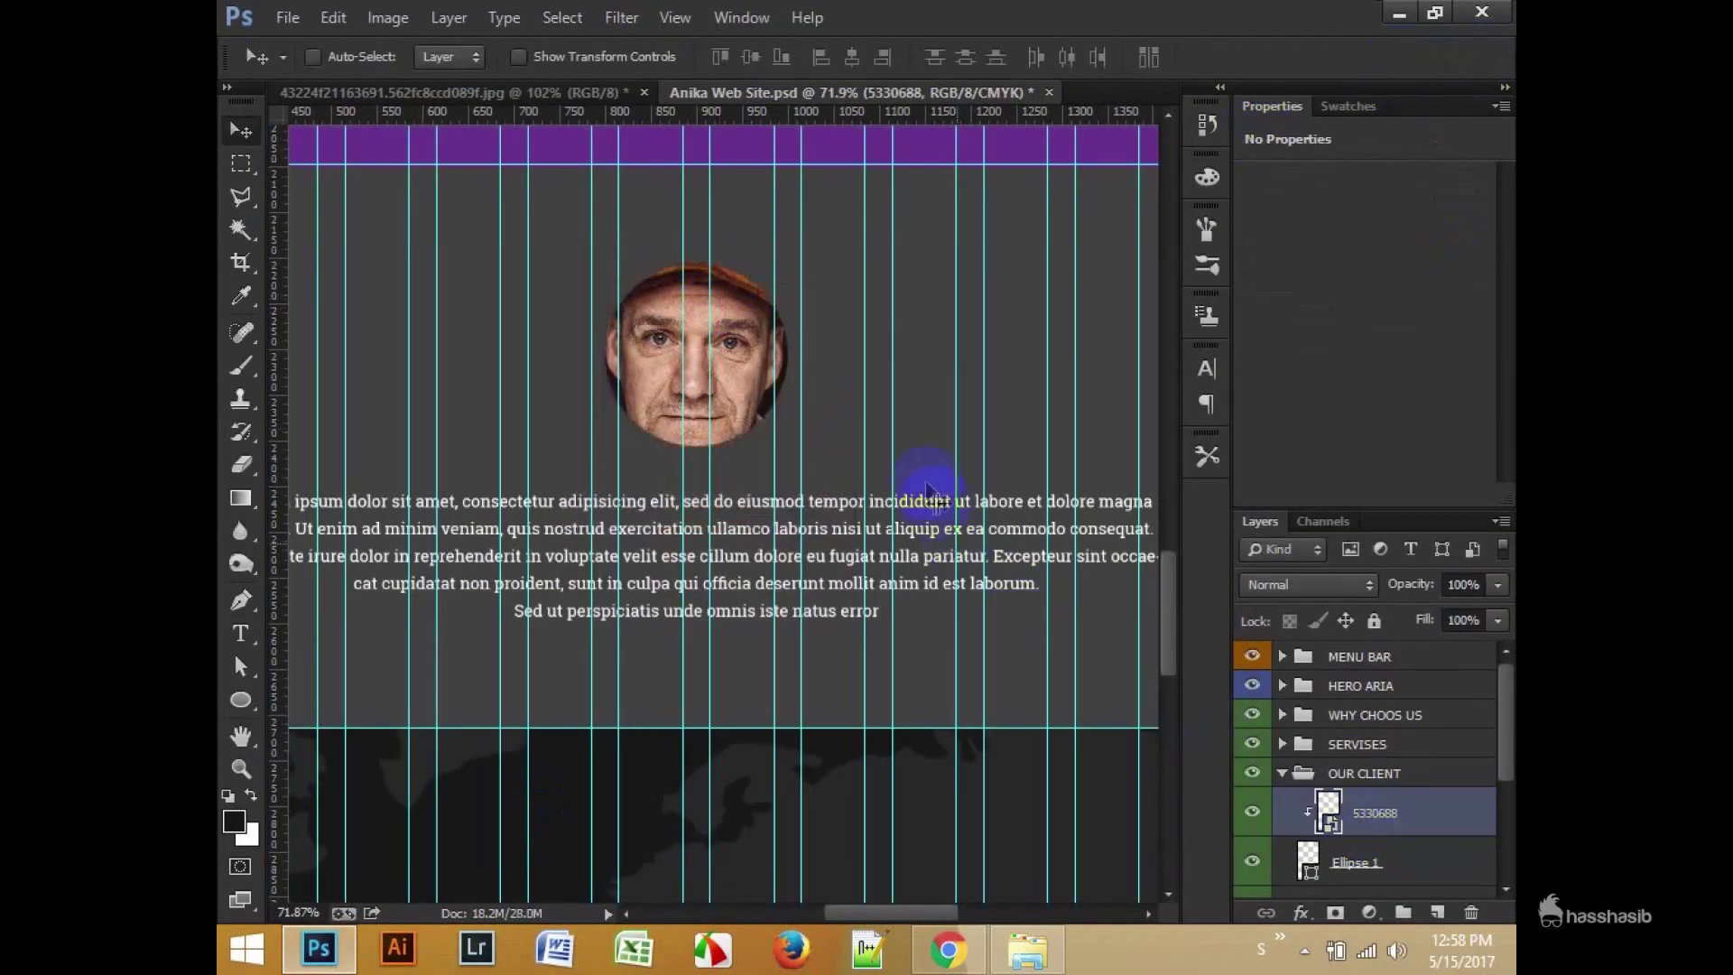
left_click_drag(825, 246, 806, 258)
left_click_drag(590, 484, 612, 464)
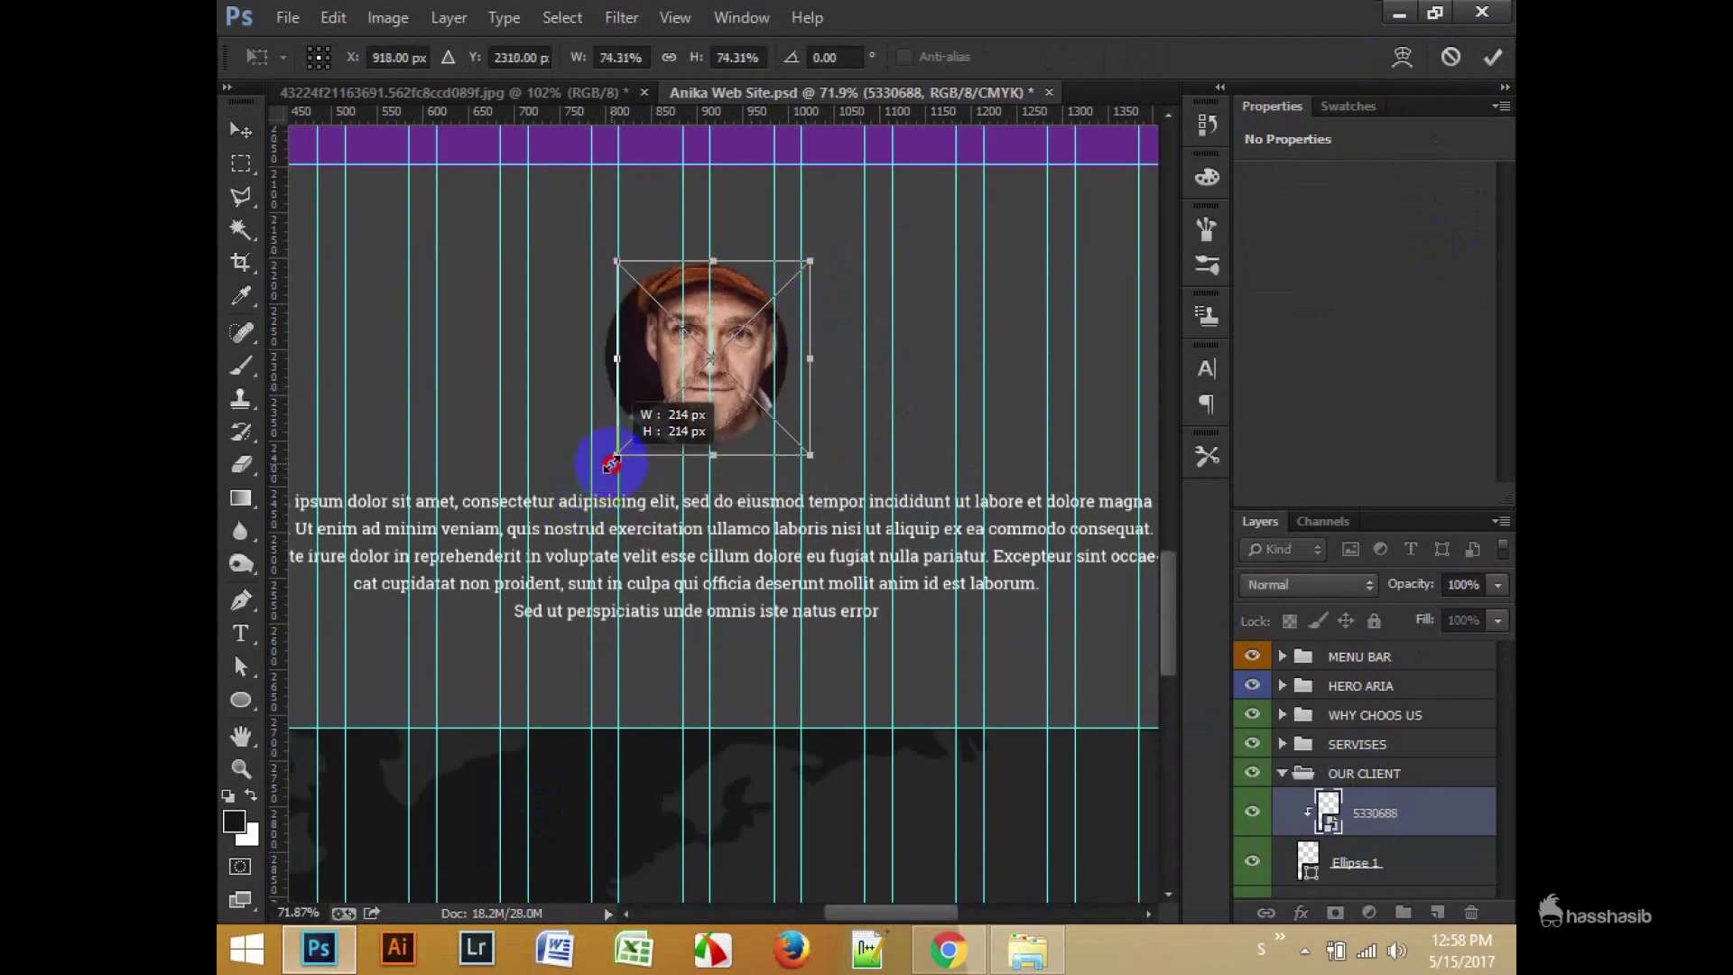
left_click_drag(766, 405, 742, 394)
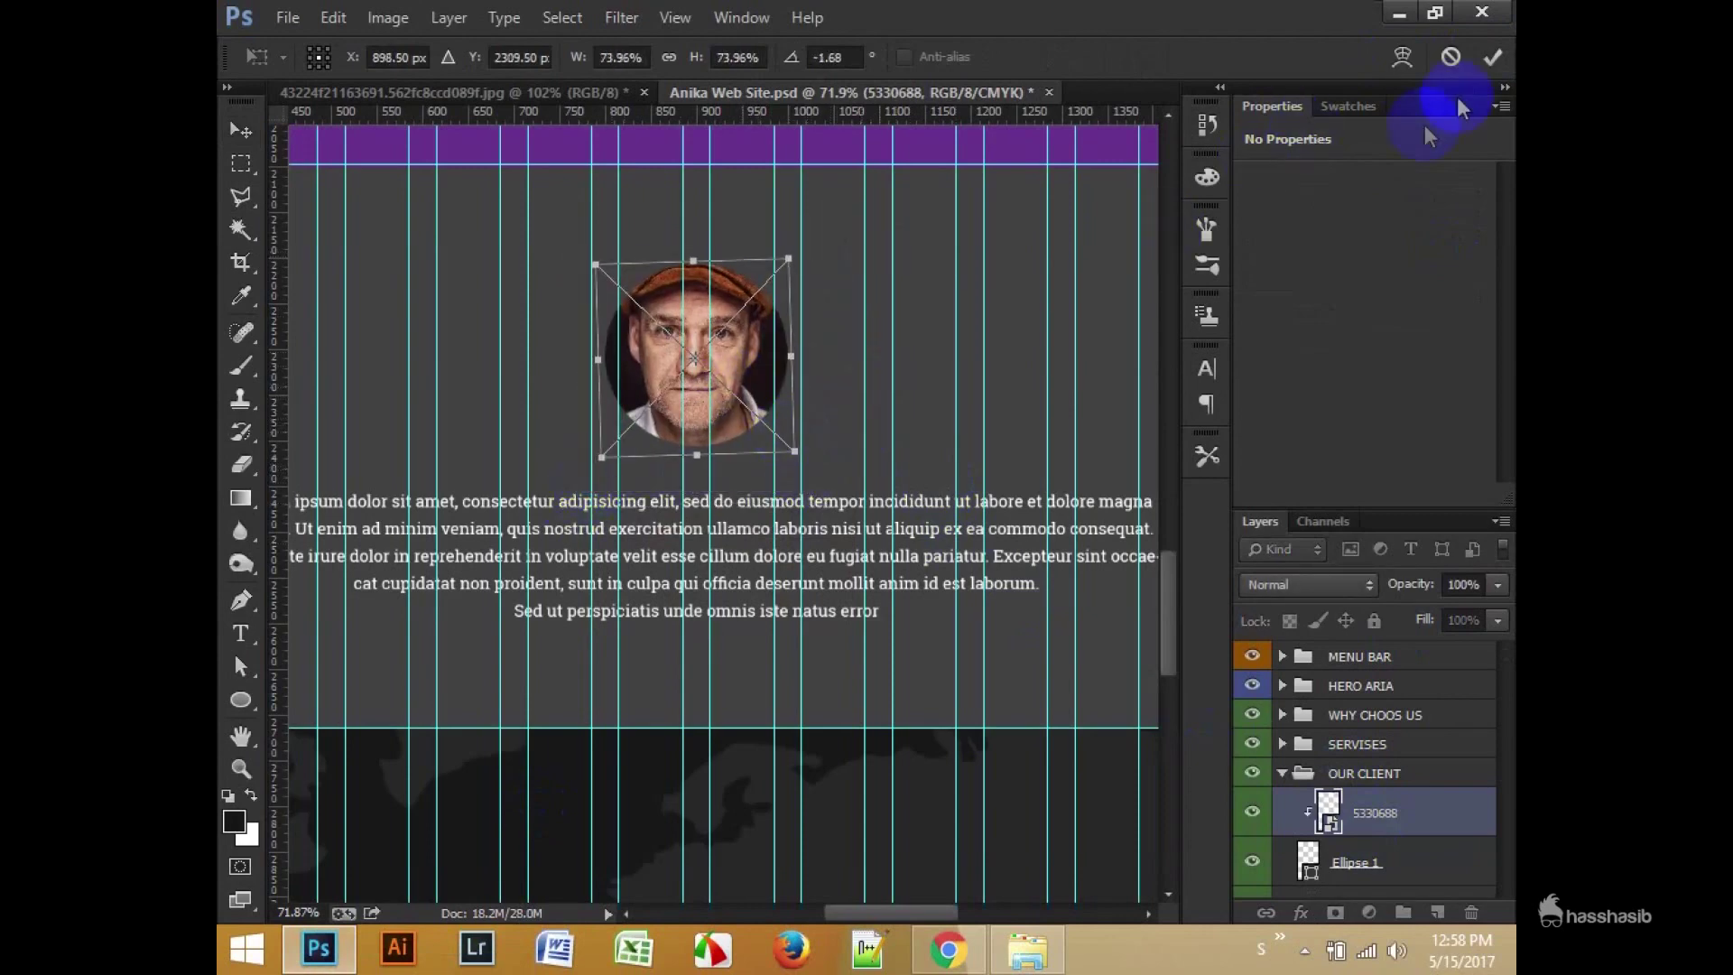
left_click(1493, 57)
Step: Enlarge Ellipse 1 to about 227 px around the photo and fill it white
scroll(735, 271, "up", 3)
left_click(1406, 865)
scroll(1124, 756, "down", 1)
left_click(1336, 889)
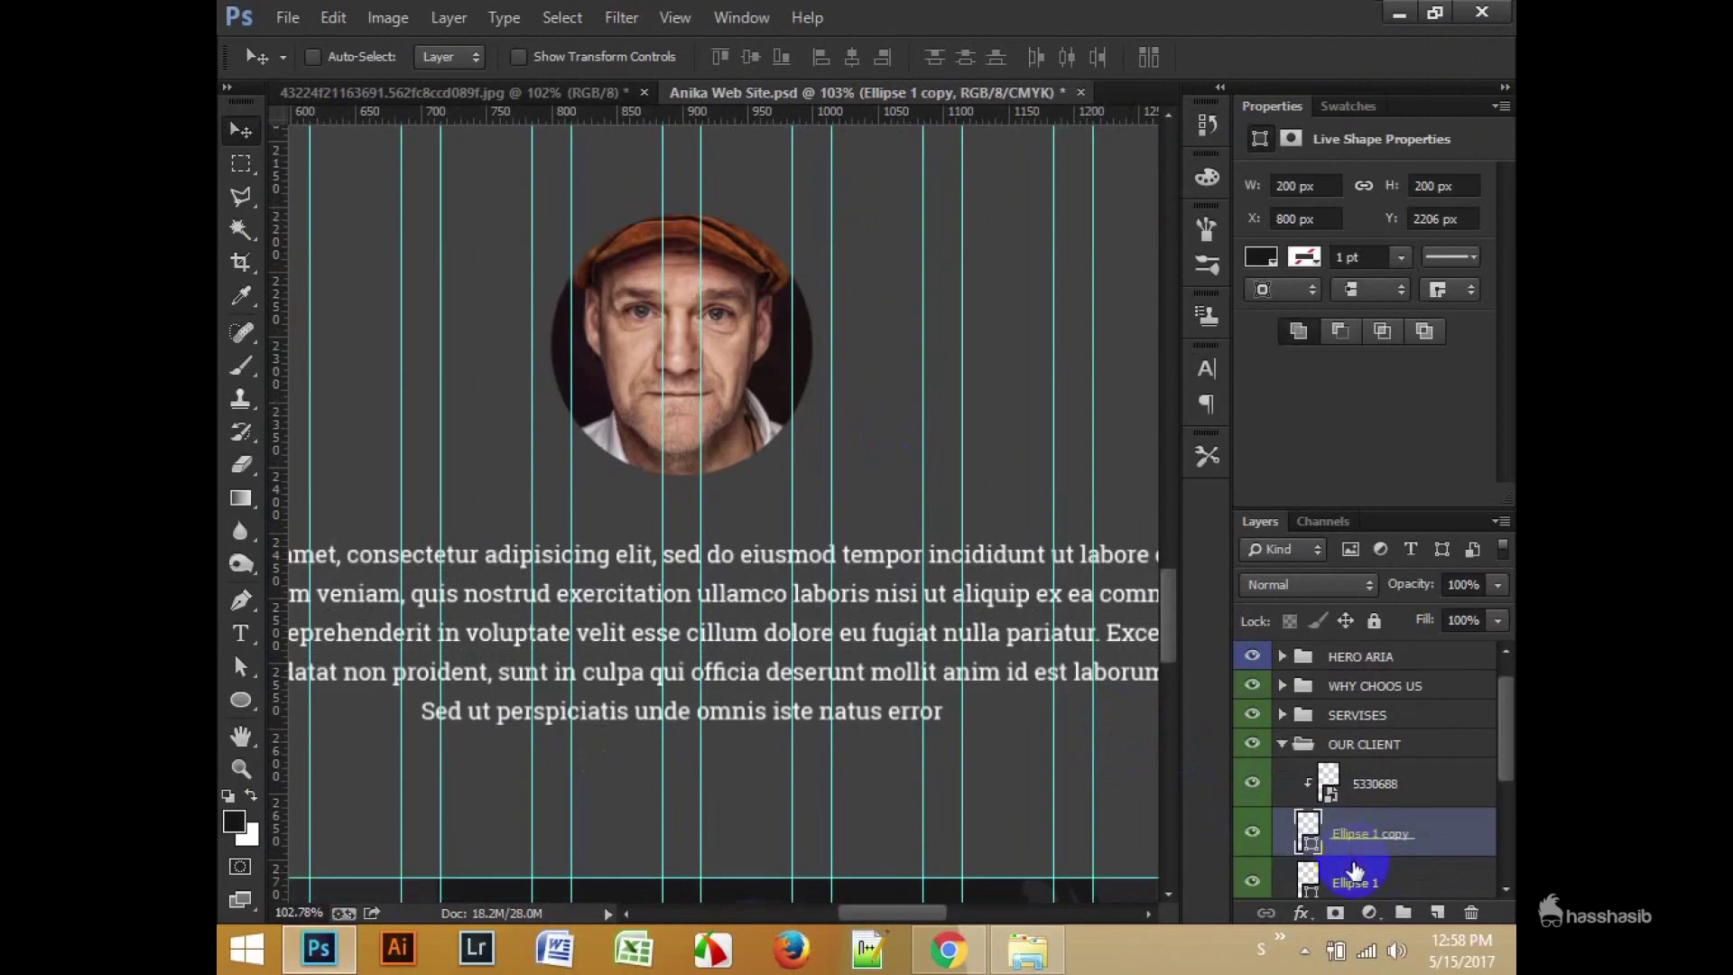
key("ctrl+t")
left_click_drag(812, 220, 828, 215)
left_click_drag(837, 213, 839, 204)
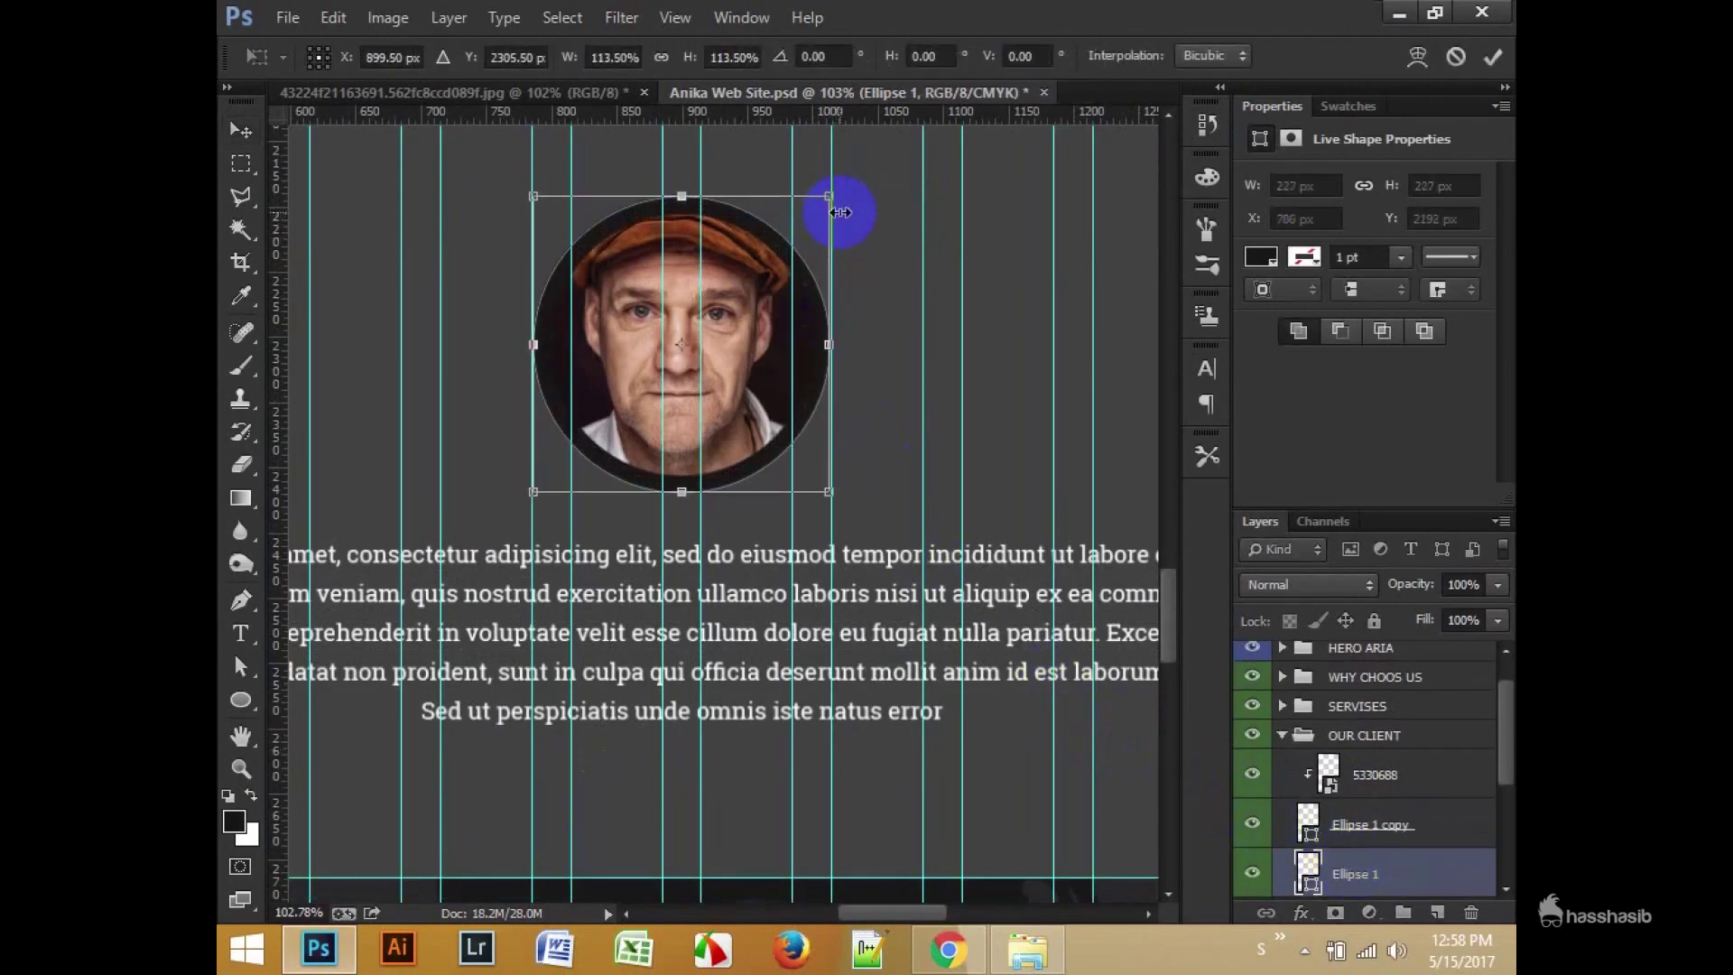
left_click(1369, 880)
double_click(1307, 866)
left_click(880, 167)
left_click(1451, 156)
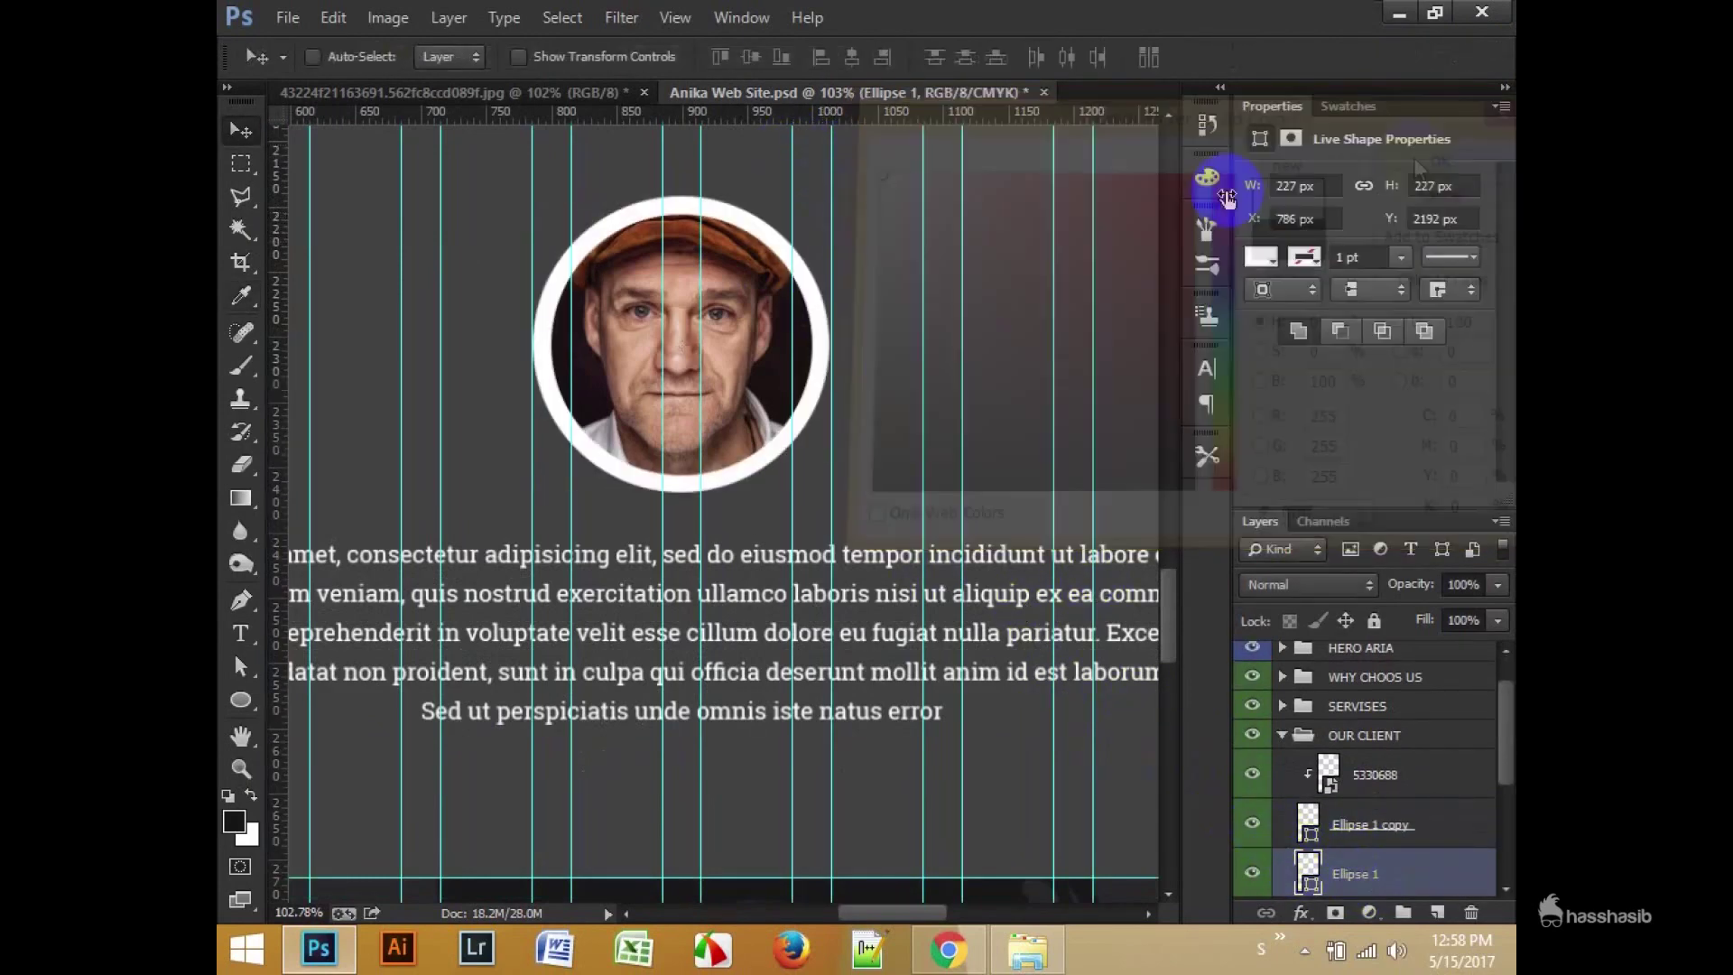
Step: Fade the ring to 10% opacity and duplicate it larger as an outer halo
key("1")
key("ctrl+j")
key("ctrl+t")
mouse_move(828, 198)
left_mouse_down()
mouse_move(853, 176)
mouse_move(832, 174)
left_mouse_up()
key("Return")
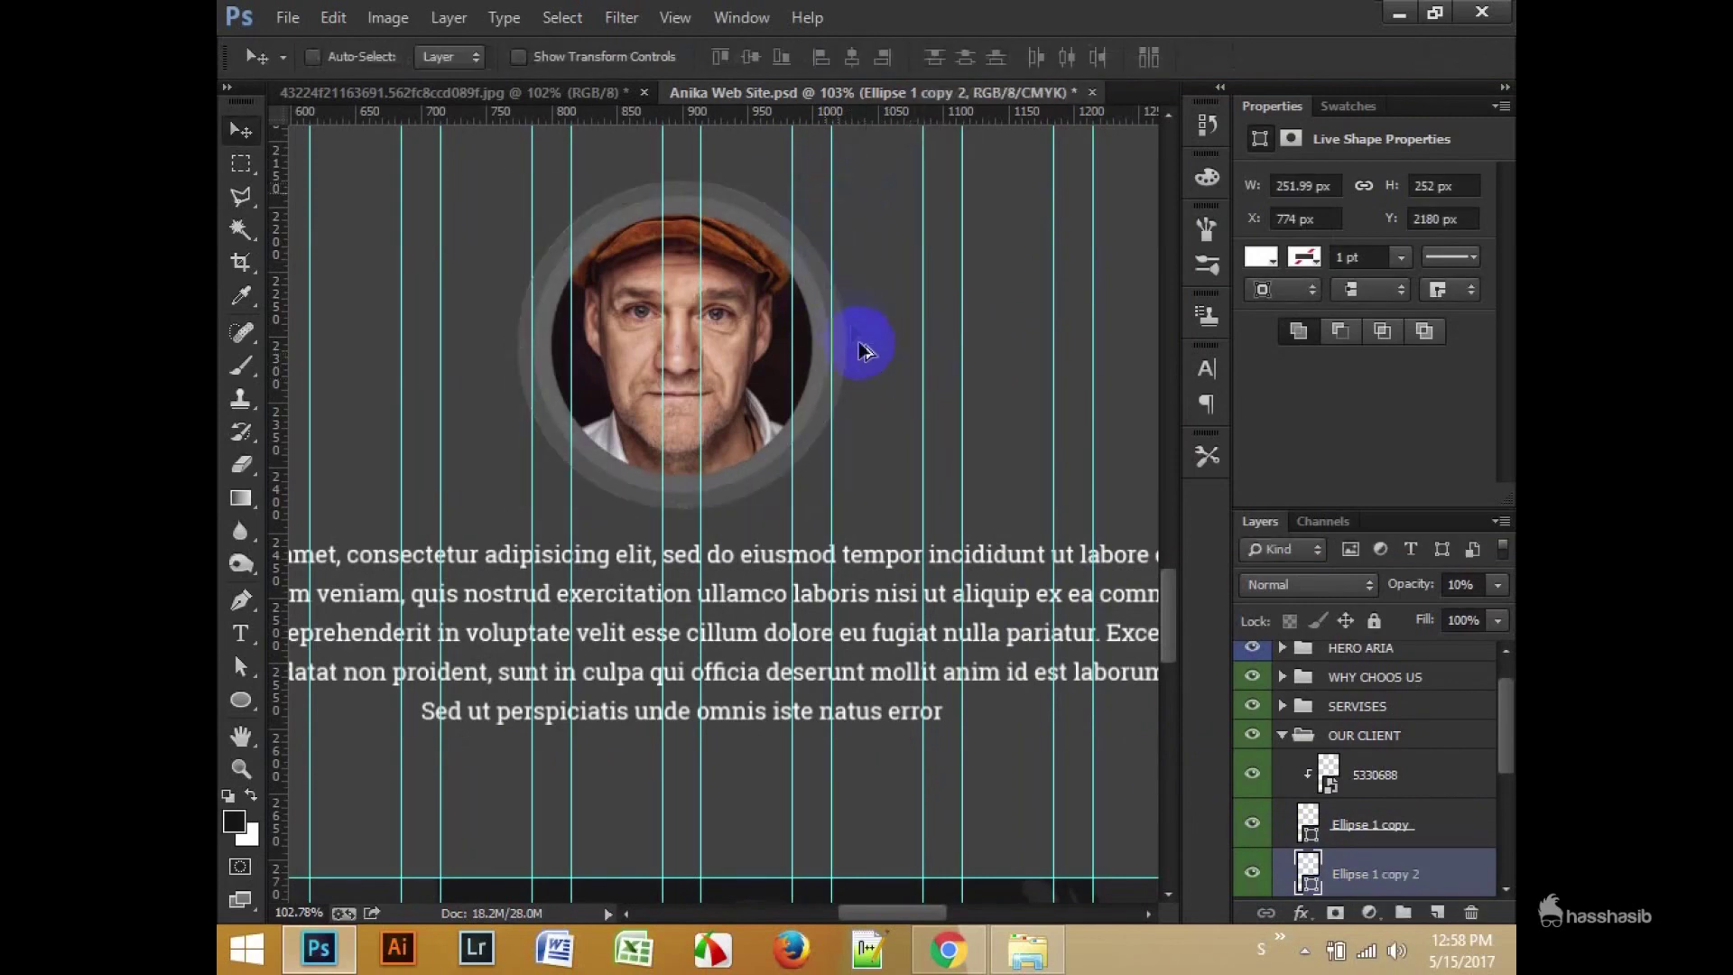
Step: Group the portrait and ring layers and name the group IAMGE
scroll(858, 356, "down", 3, "alt")
scroll(822, 350, "down", 3, "alt")
scroll(822, 355, "up", 1, "alt")
left_click(1374, 774, "shift")
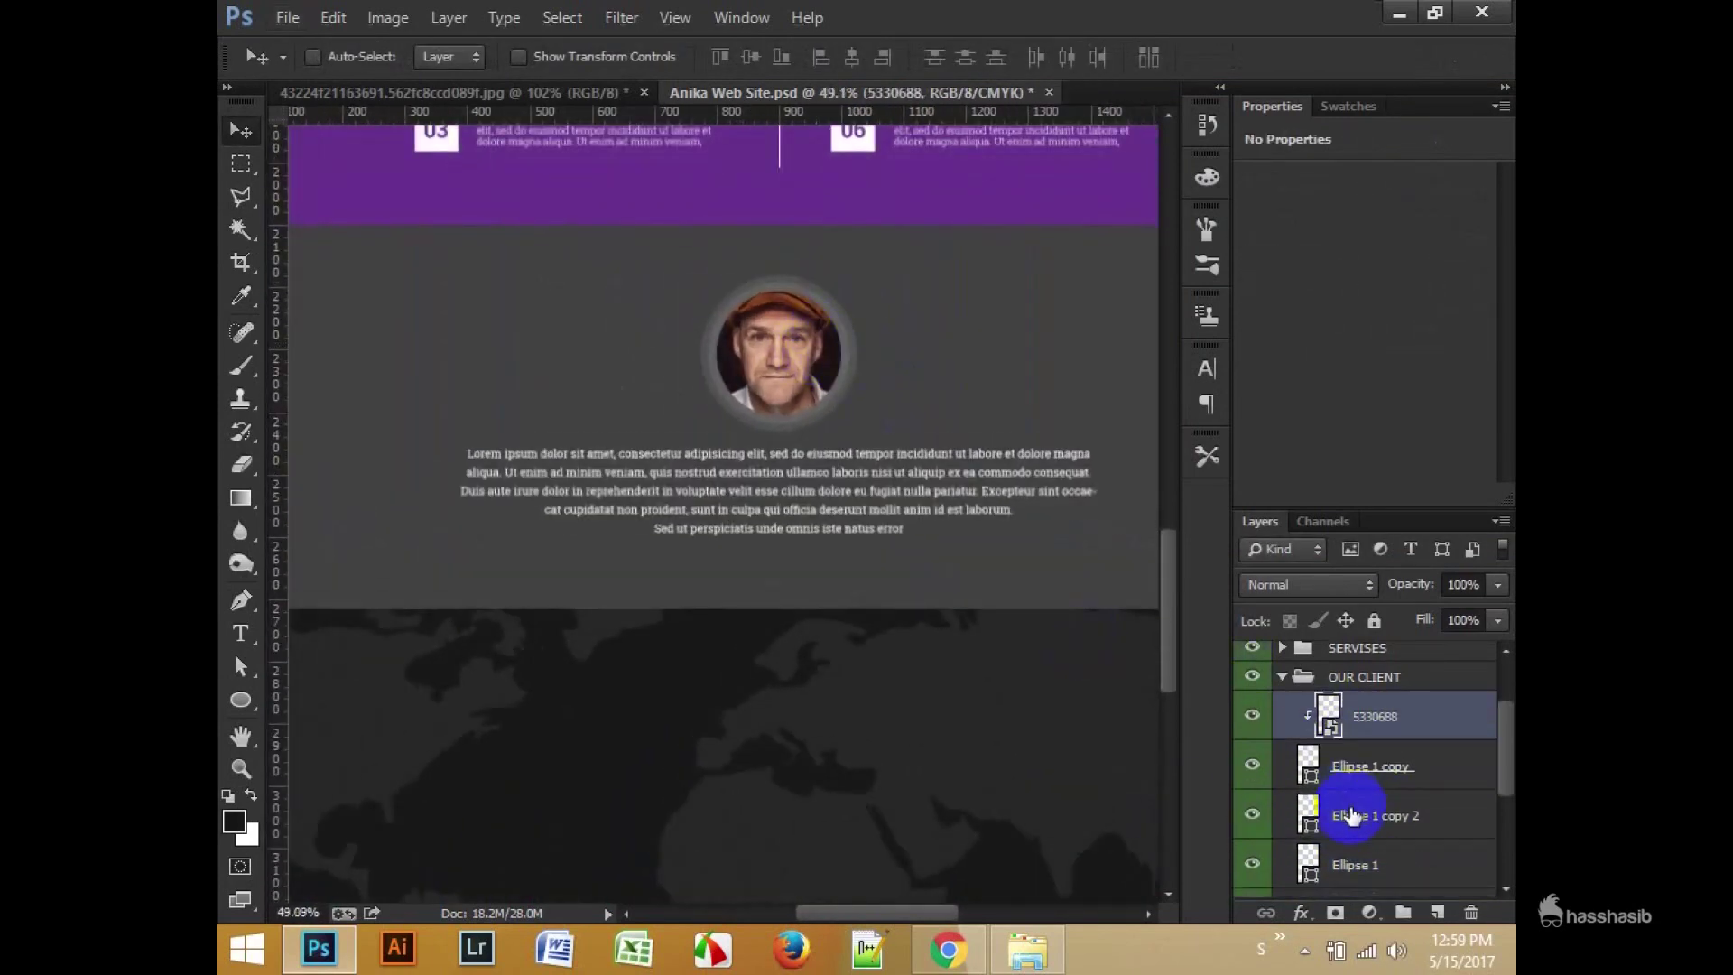
key("ctrl+g")
double_click(1372, 706)
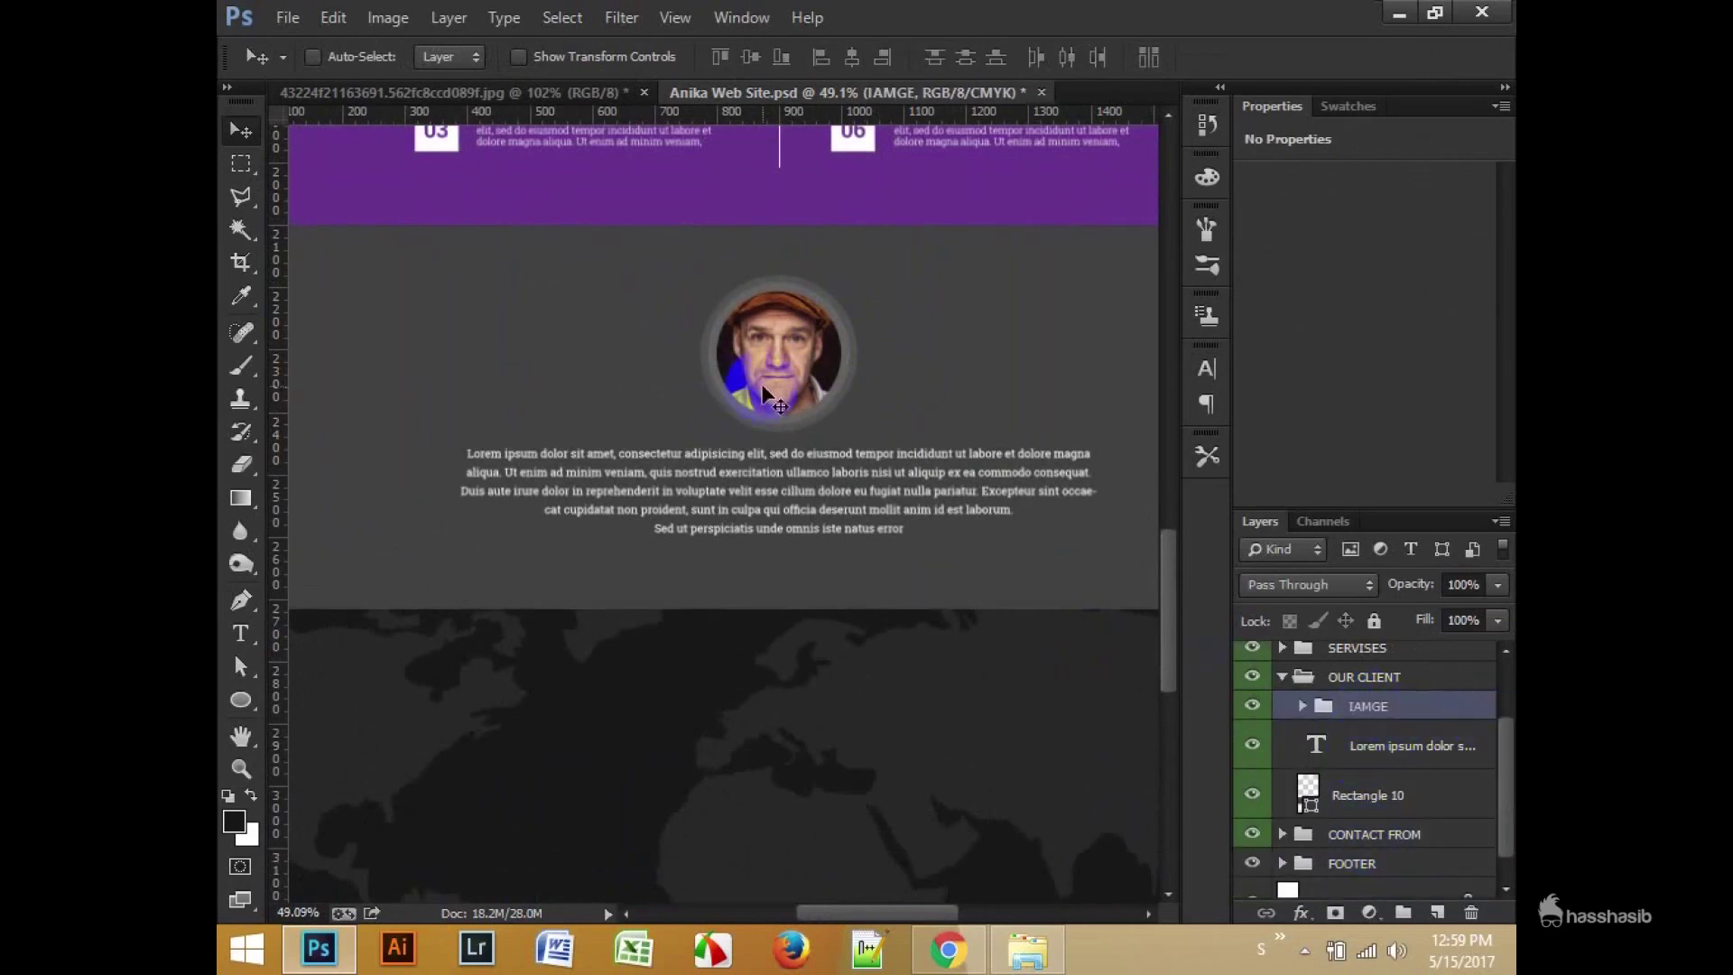
Step: Nudge the portrait up and reposition the testimonial paragraph just below it
left_click_drag(767, 397, 764, 345)
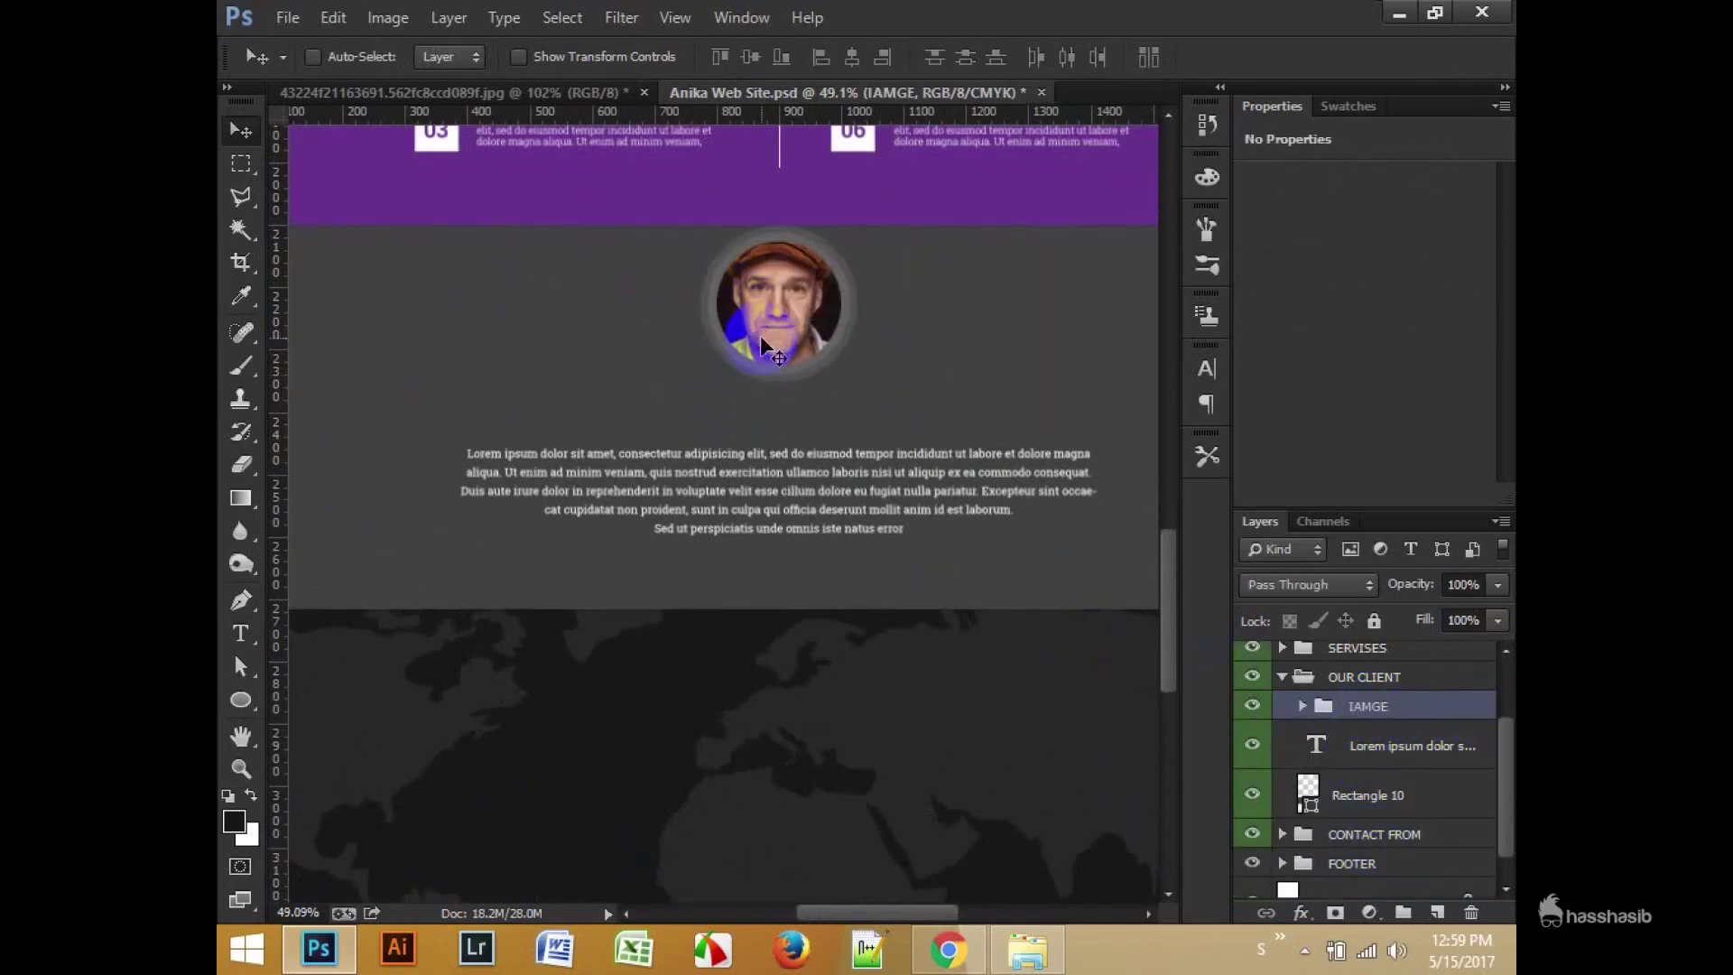
left_click(1415, 745)
left_click_drag(978, 554, 977, 586)
key("shift+Up")
key("shift+Up")
key("shift+Up")
key("shift+Up")
key("shift+Up")
key("shift+Up")
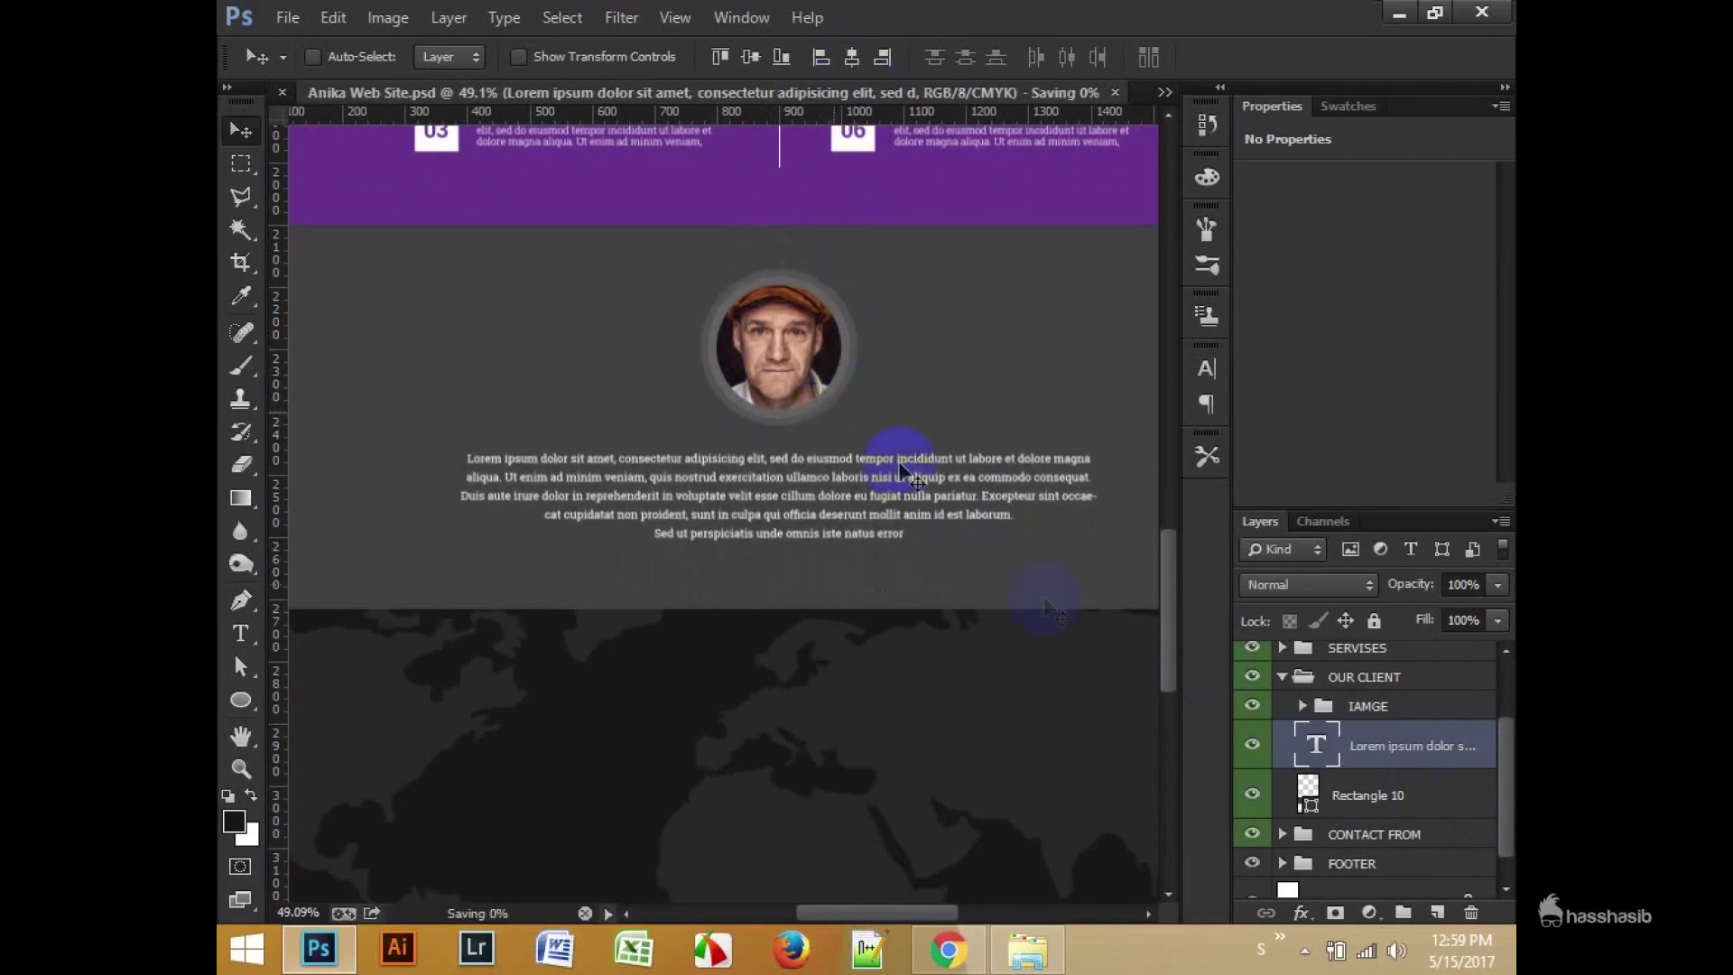
scroll(997, 600, "down", 1)
Step: Recolour the testimonial paragraph text to grey #636363
left_click(1065, 57)
left_click(873, 365)
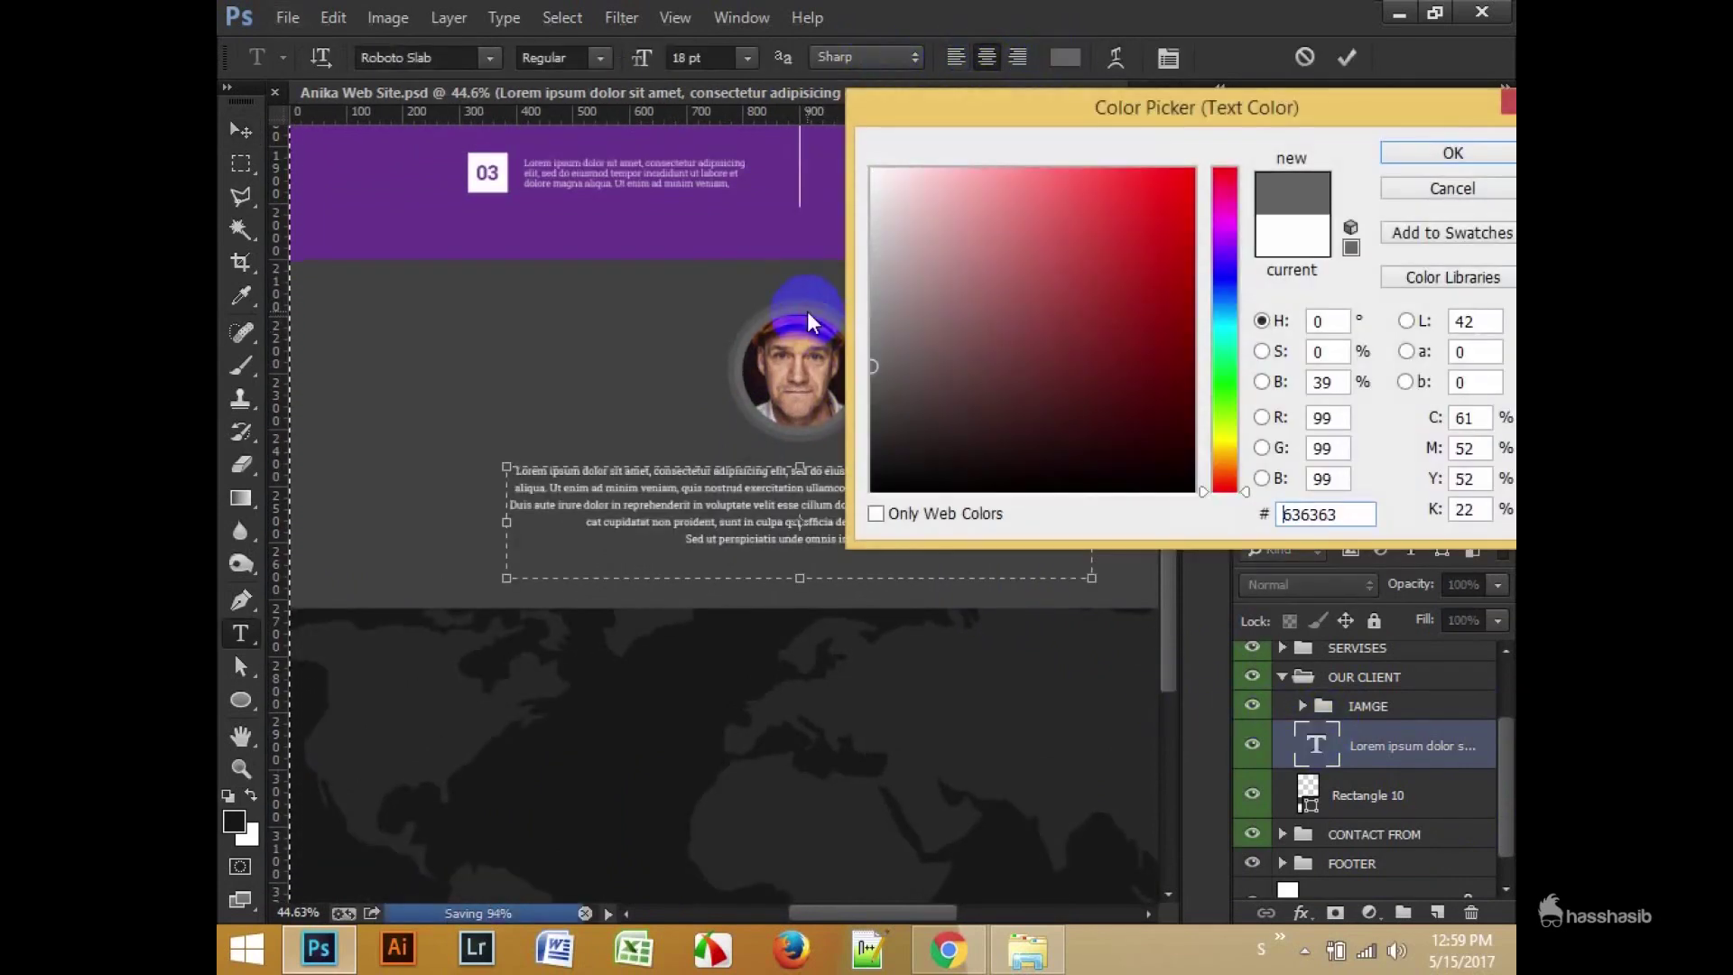
left_click(1444, 153)
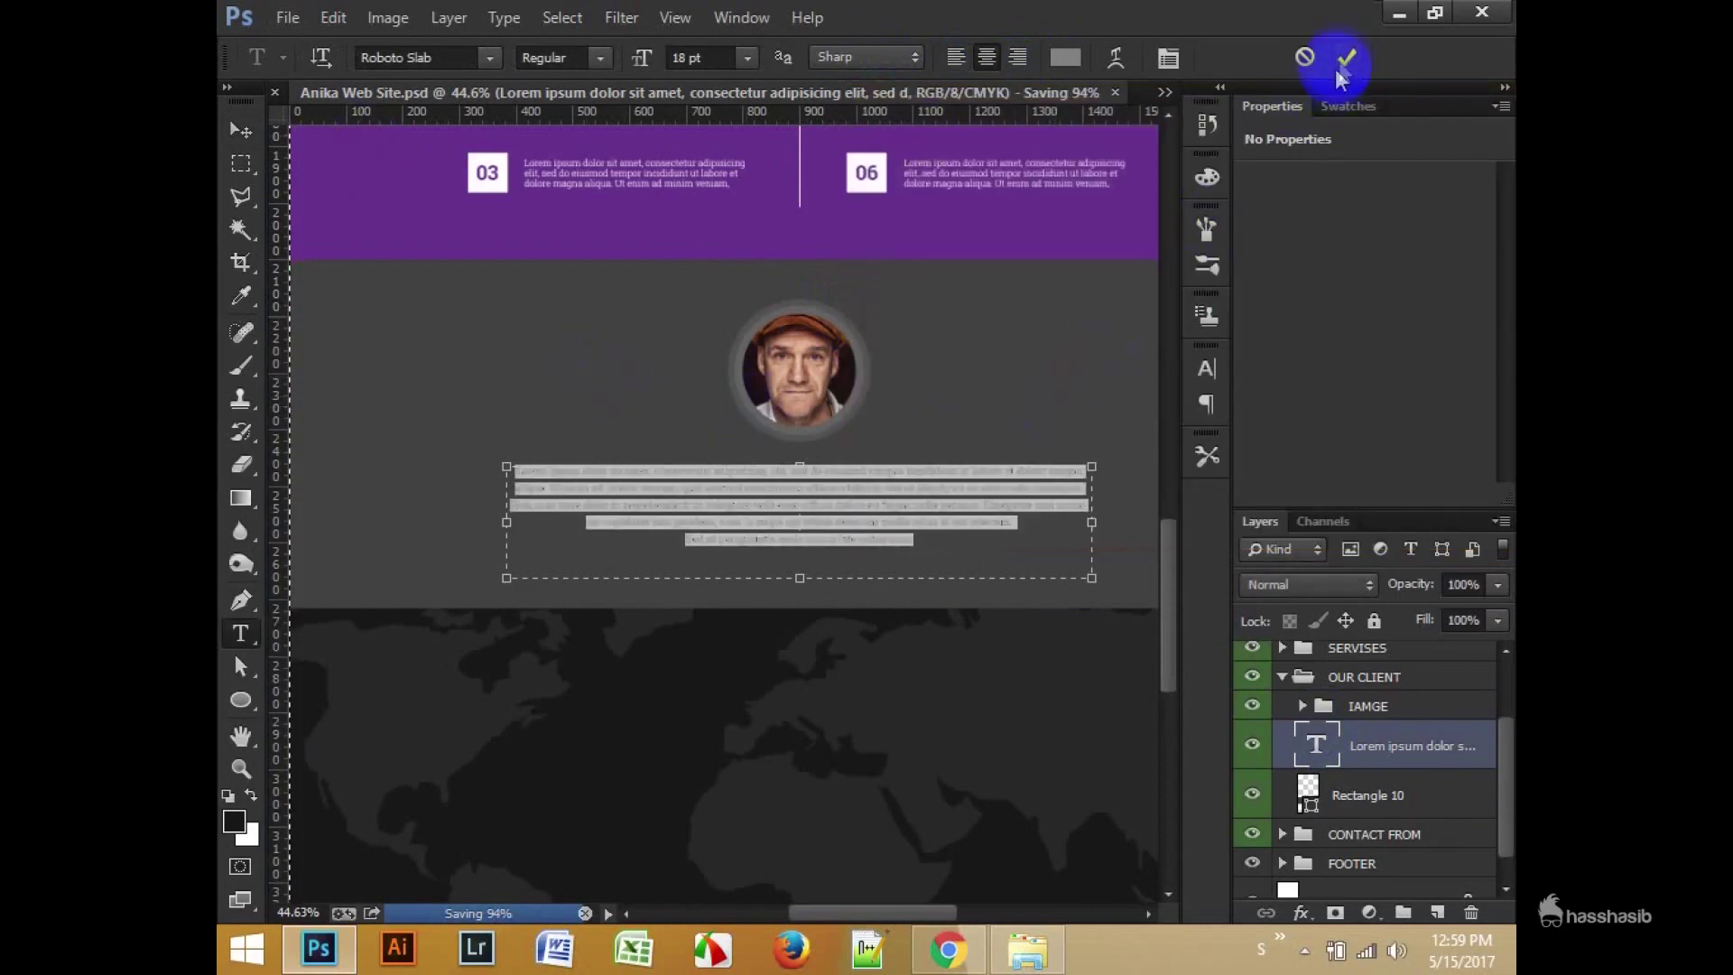
left_click(1346, 57)
key("Return")
Step: Add a large opening quote mark text layer beside the testimonial paragraph
left_click(242, 133)
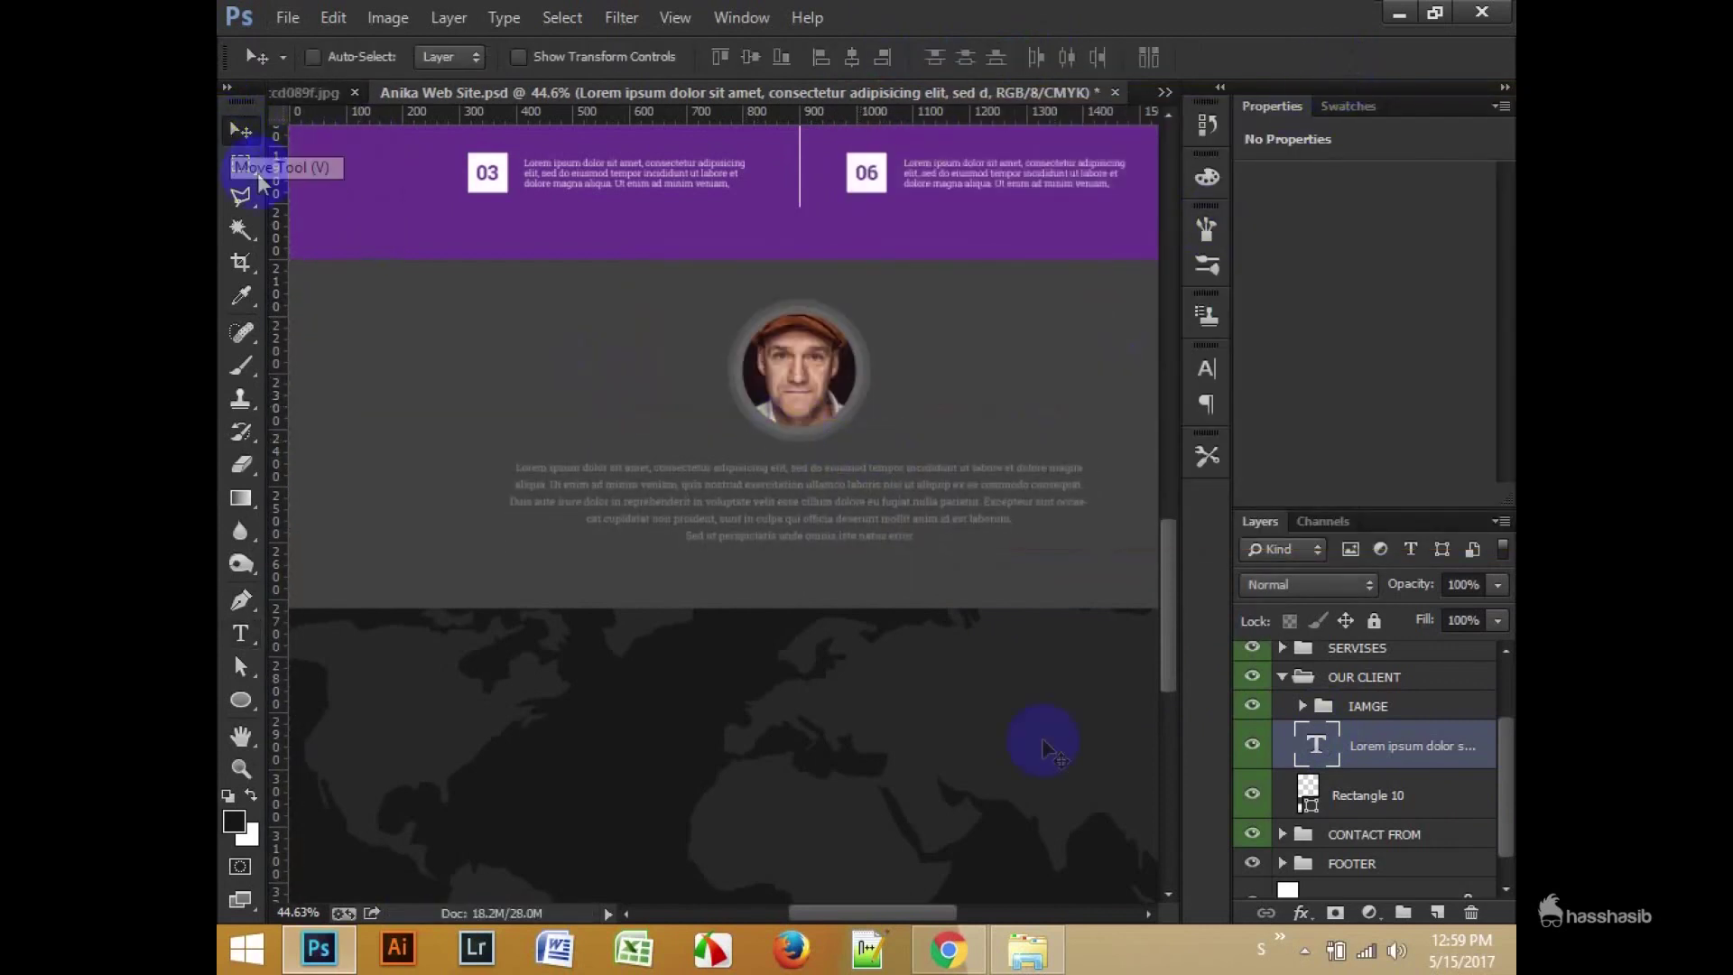
left_click(1368, 794)
left_click(1368, 706)
left_click(1363, 759)
left_click(1363, 707)
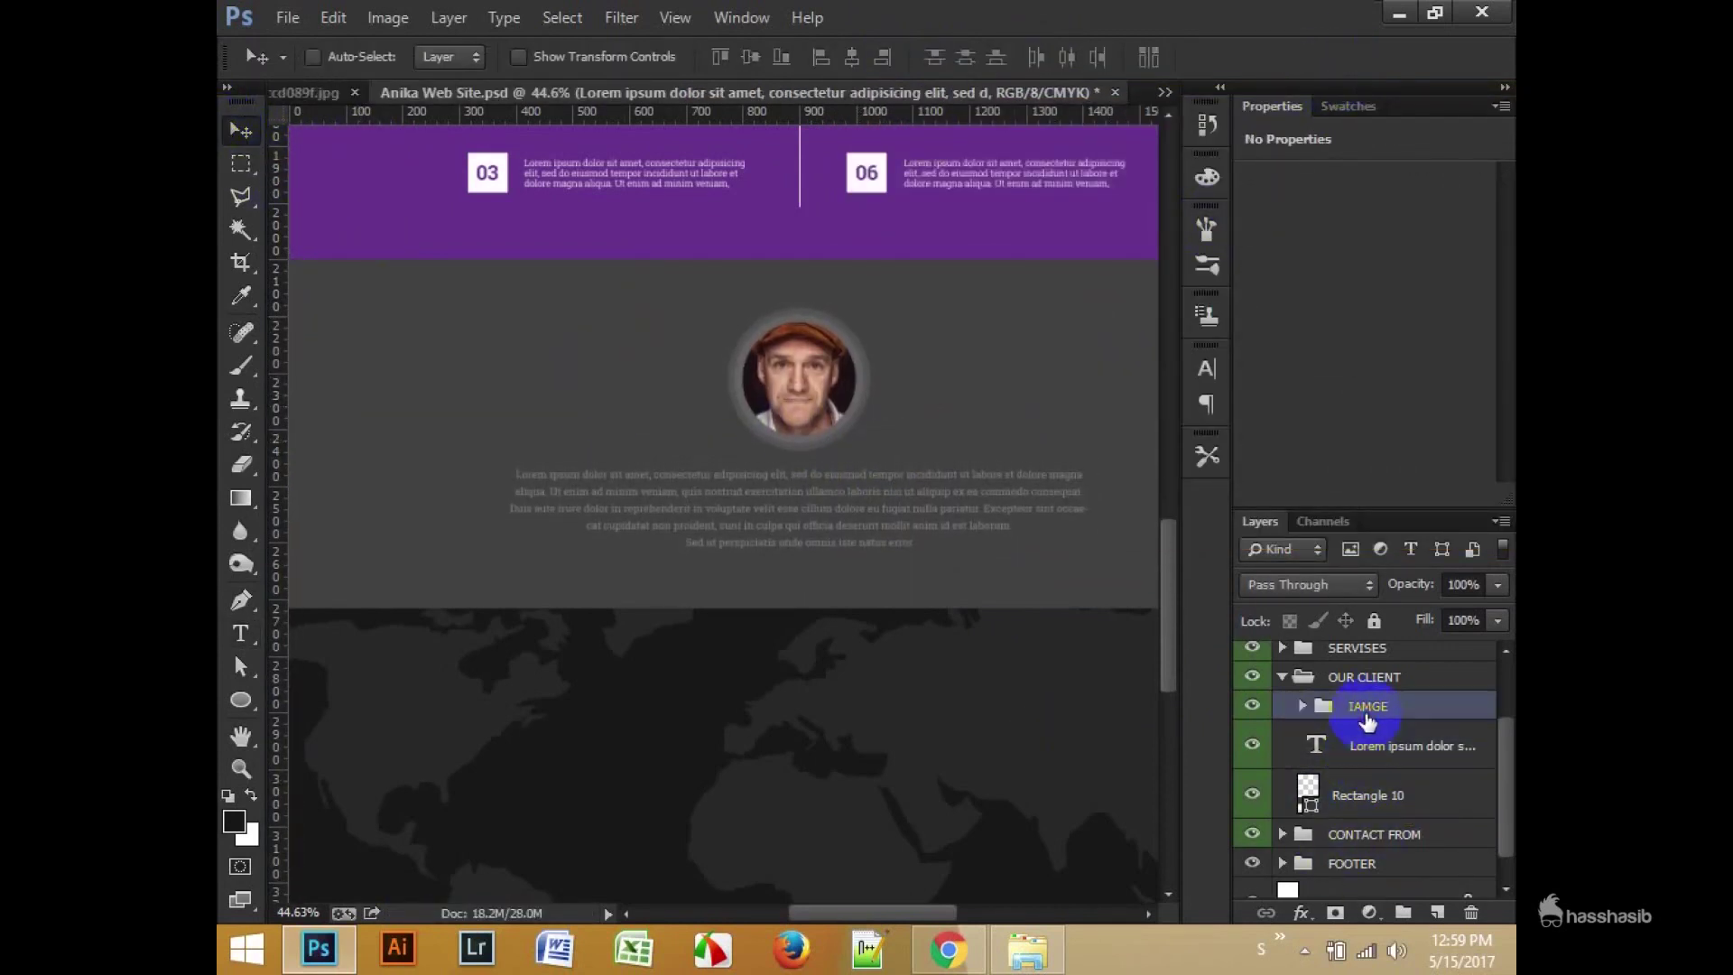
key("t")
left_click(363, 453)
left_click(749, 59)
left_click(665, 457)
type("\"")
key("ctrl+Return")
key("v")
Step: Duplicate the quote mark and rotate the copy into a closing quote after the paragraph
key("ctrl+t")
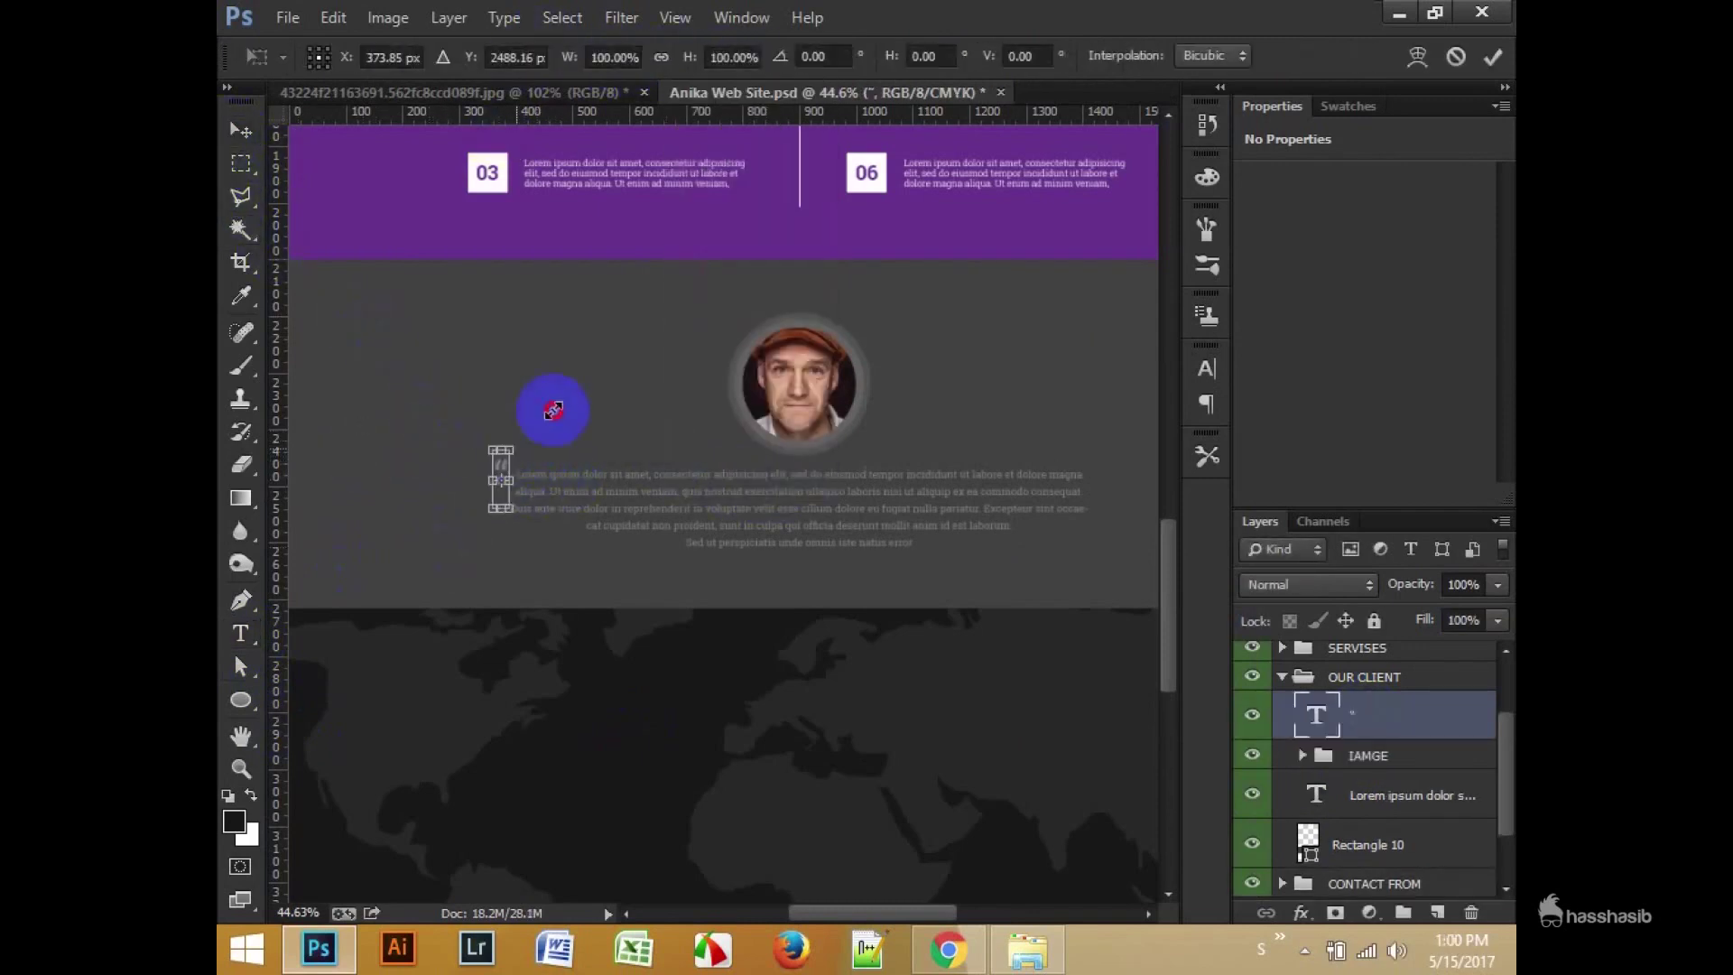
key("Return")
left_click_drag(507, 467, 700, 470)
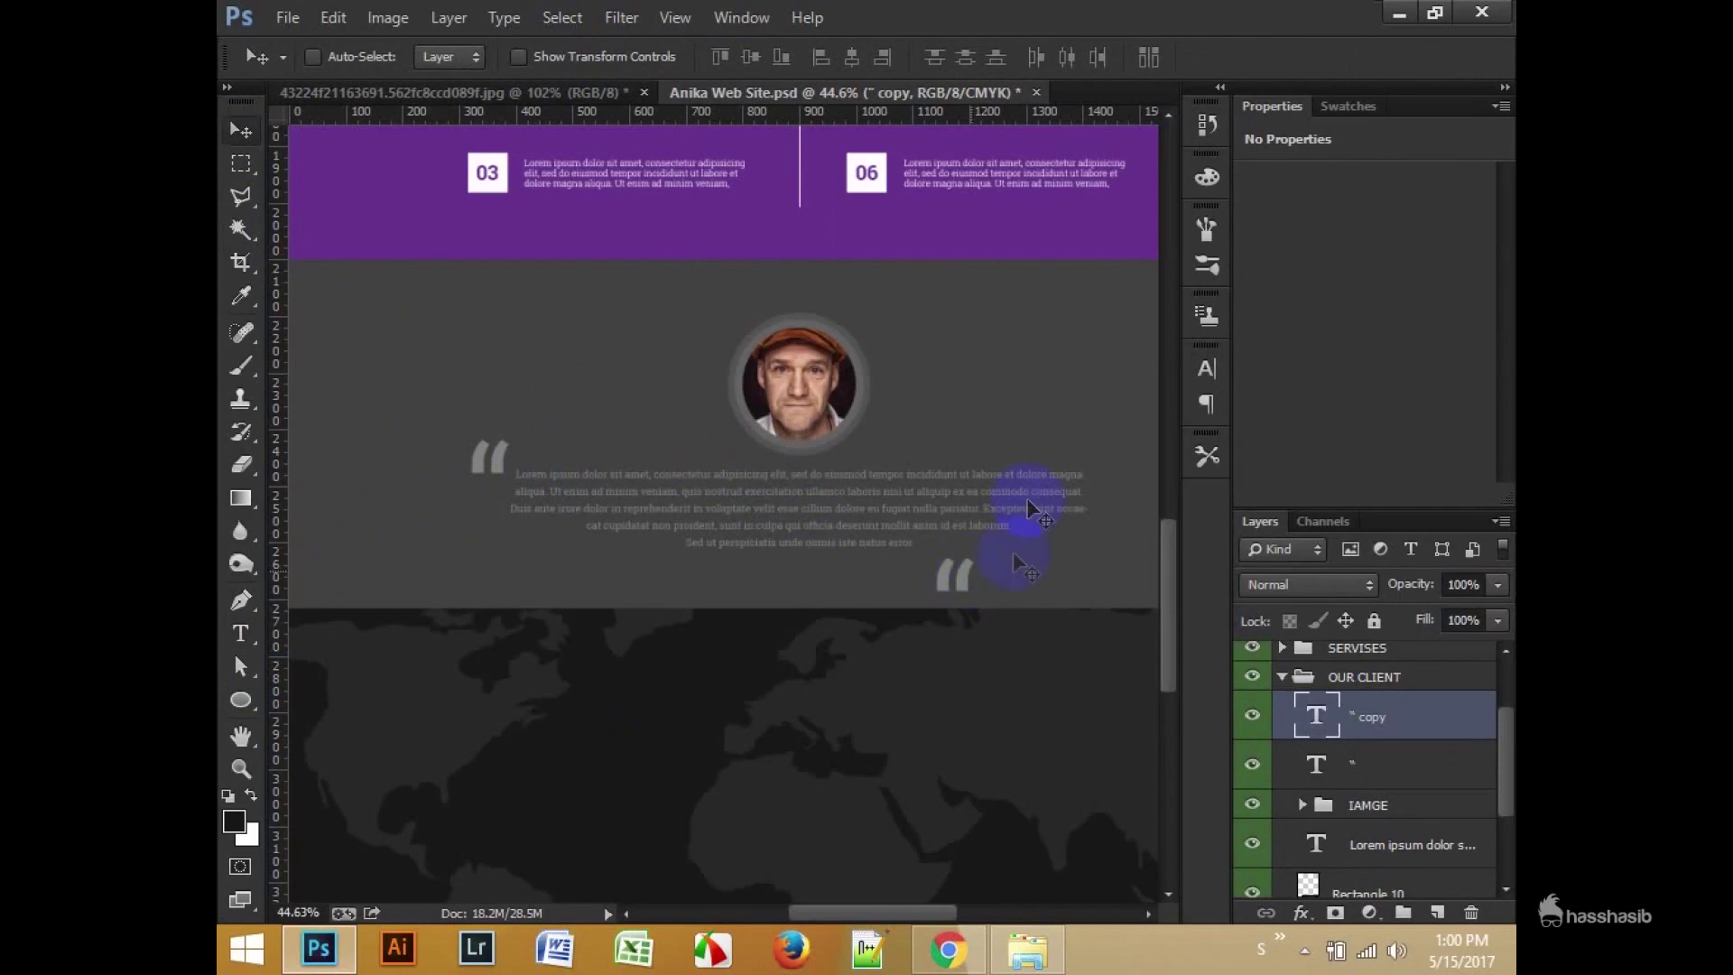
key("ctrl+t")
left_click_drag(1027, 510, 898, 768)
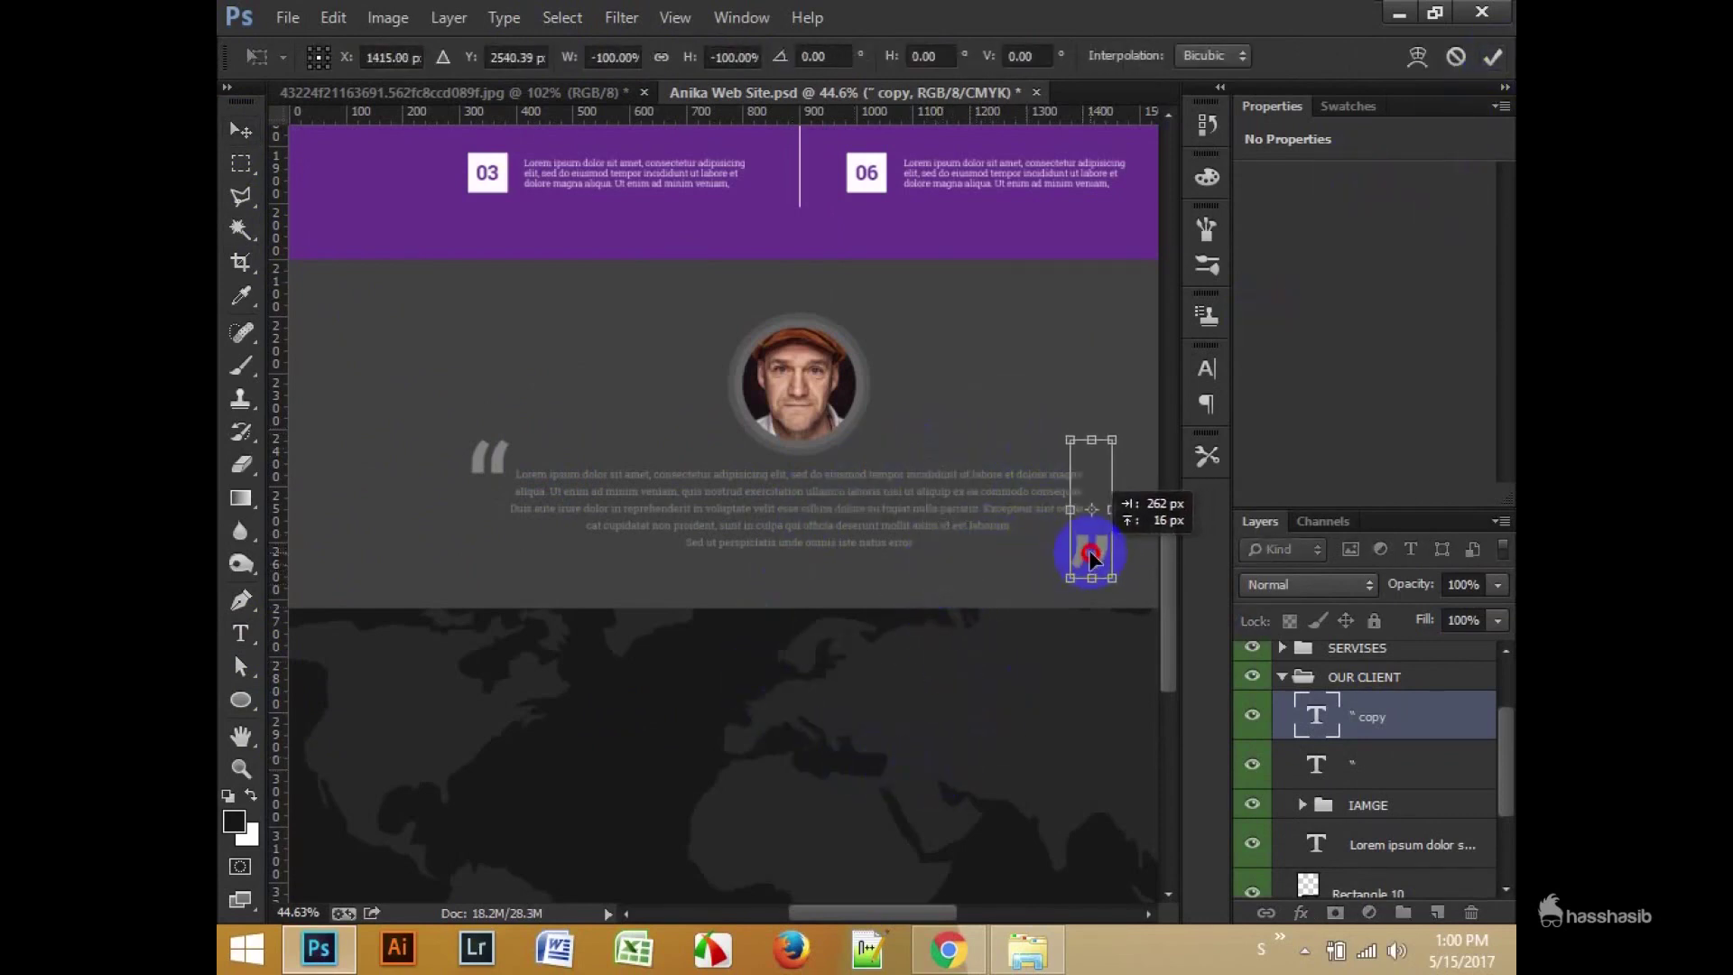
key("Return")
left_click_drag(1110, 502, 1107, 497)
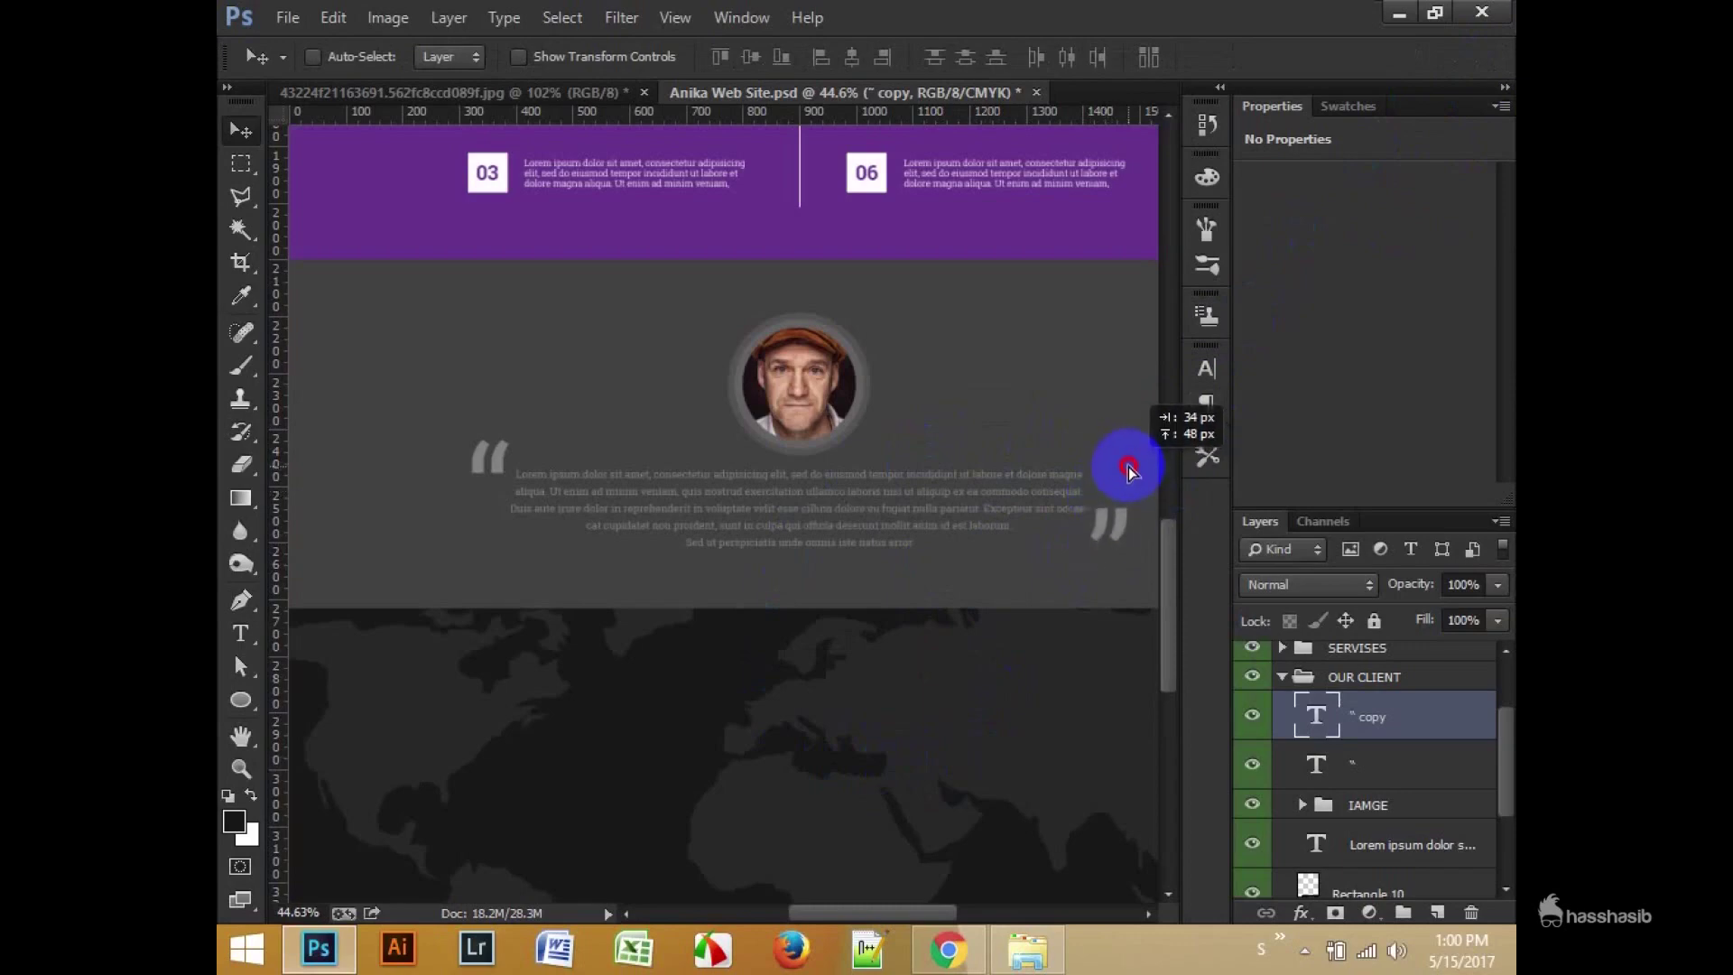
Step: Collapse the OUR CLIENT group and open Shoes PSD.psd from the 14-05-17 folder
scroll(962, 541, "down", 2)
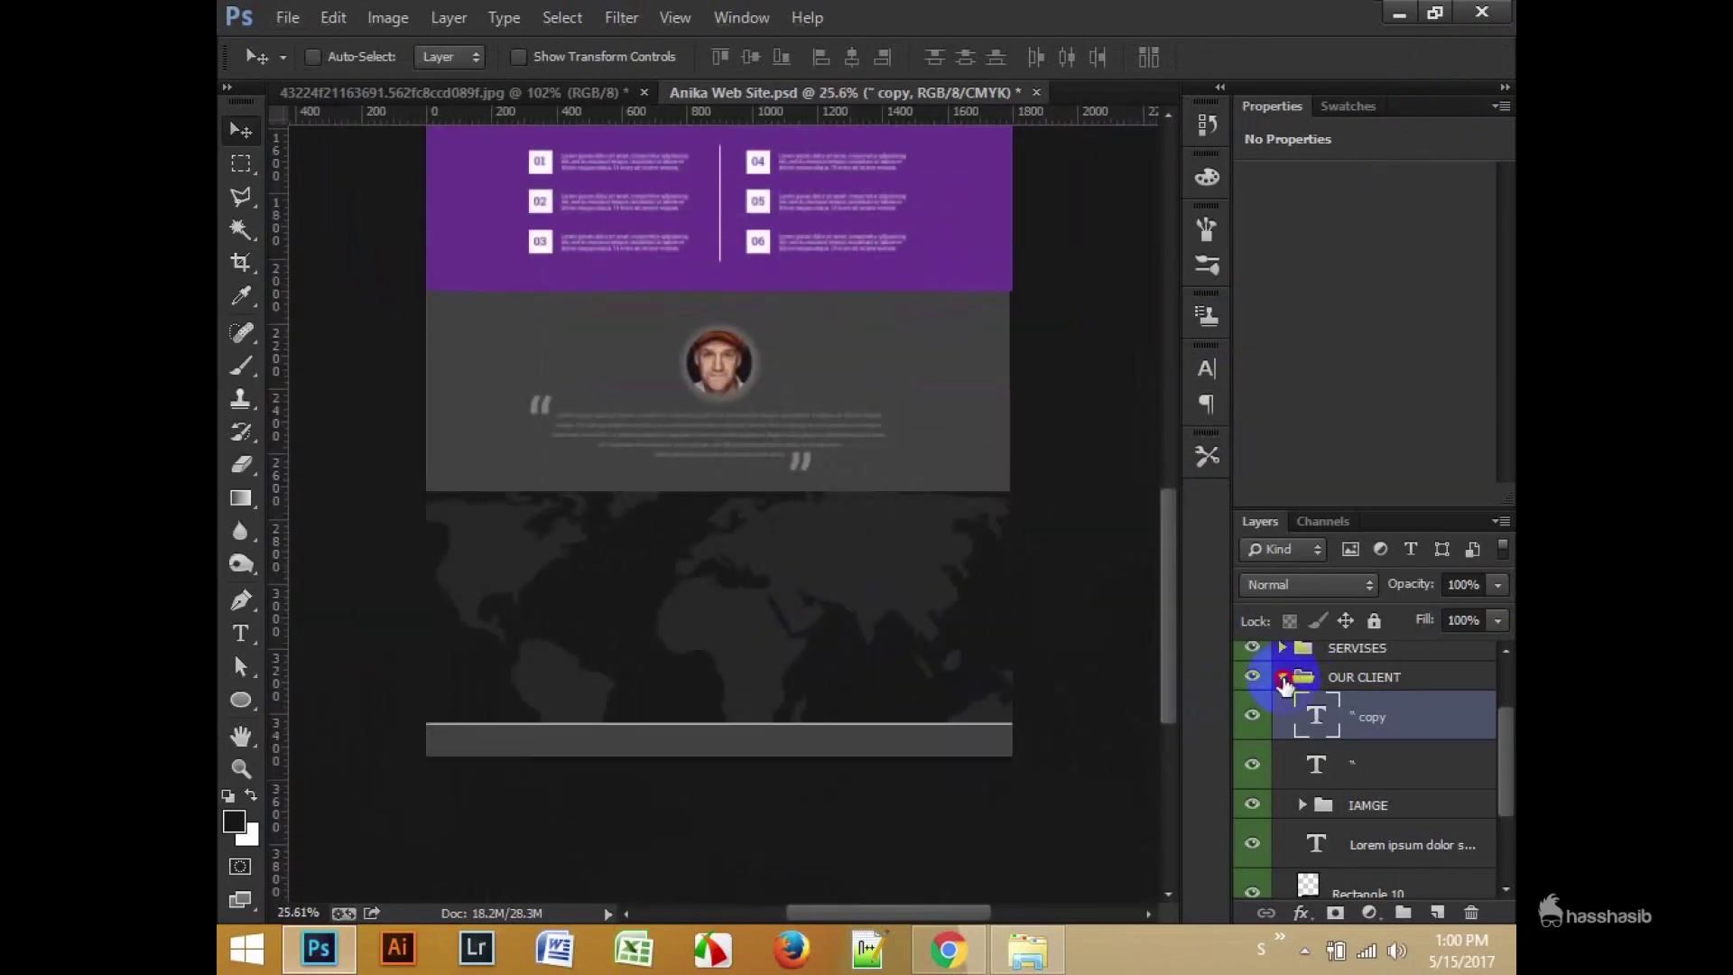
left_click(1282, 676)
scroll(672, 567, "up", 1)
scroll(673, 567, "down", 1)
left_click(1413, 13)
double_click(1253, 237)
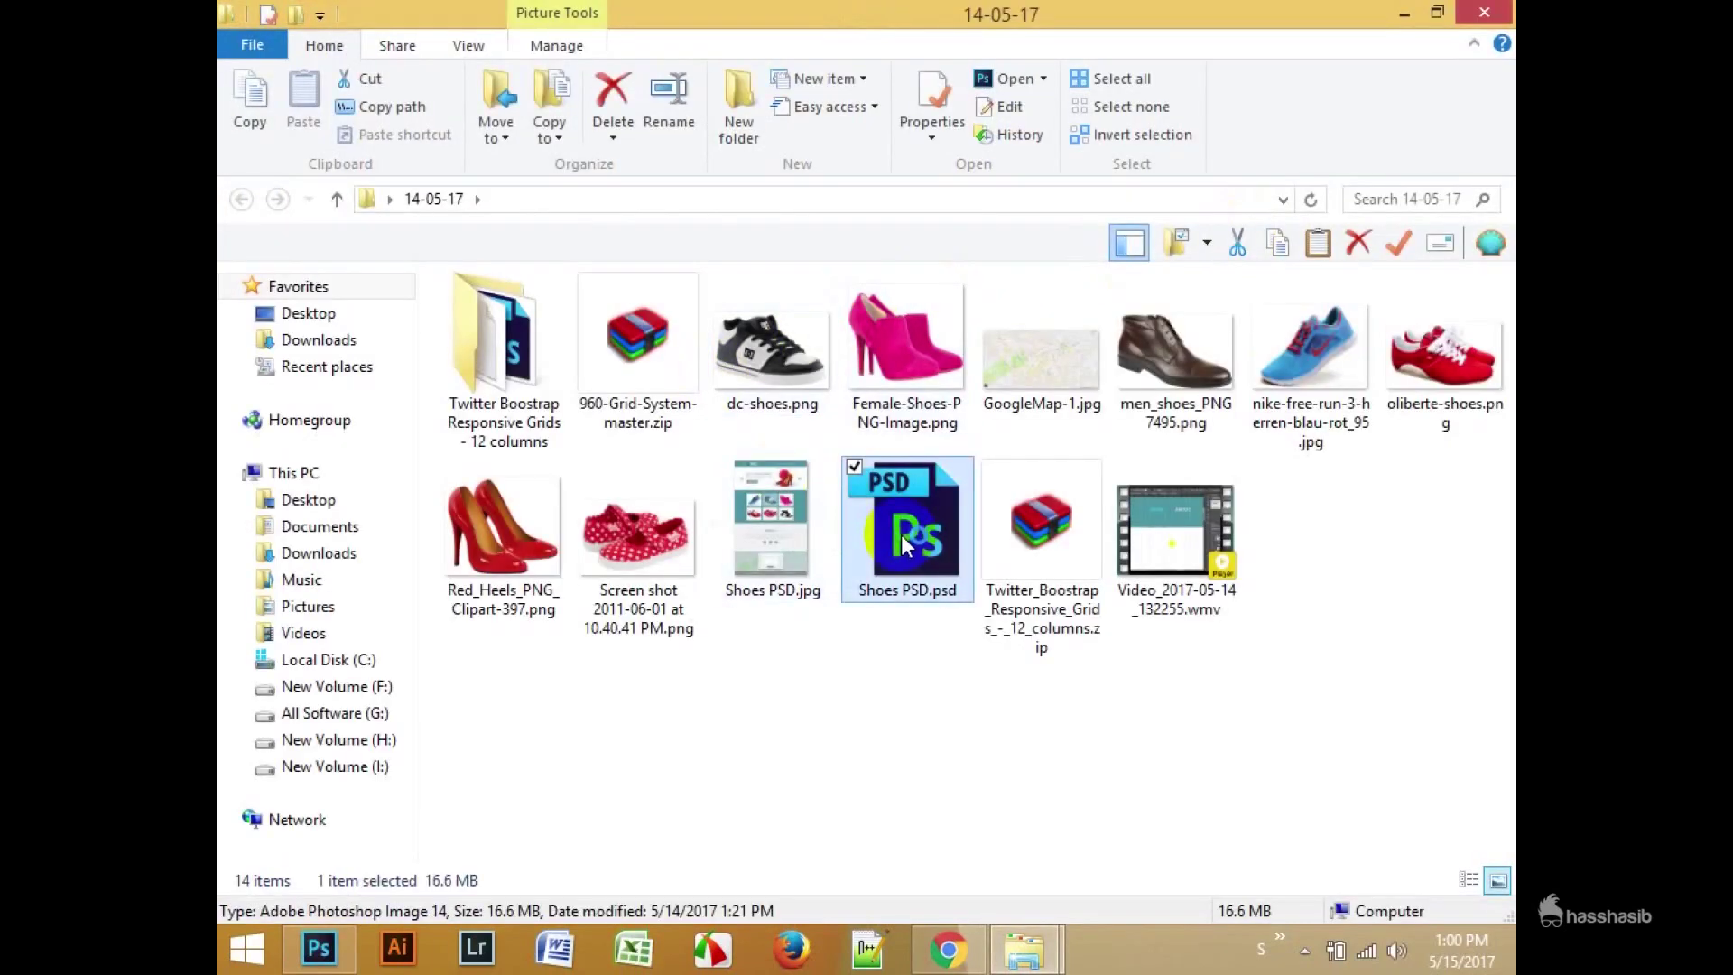
double_click(901, 528)
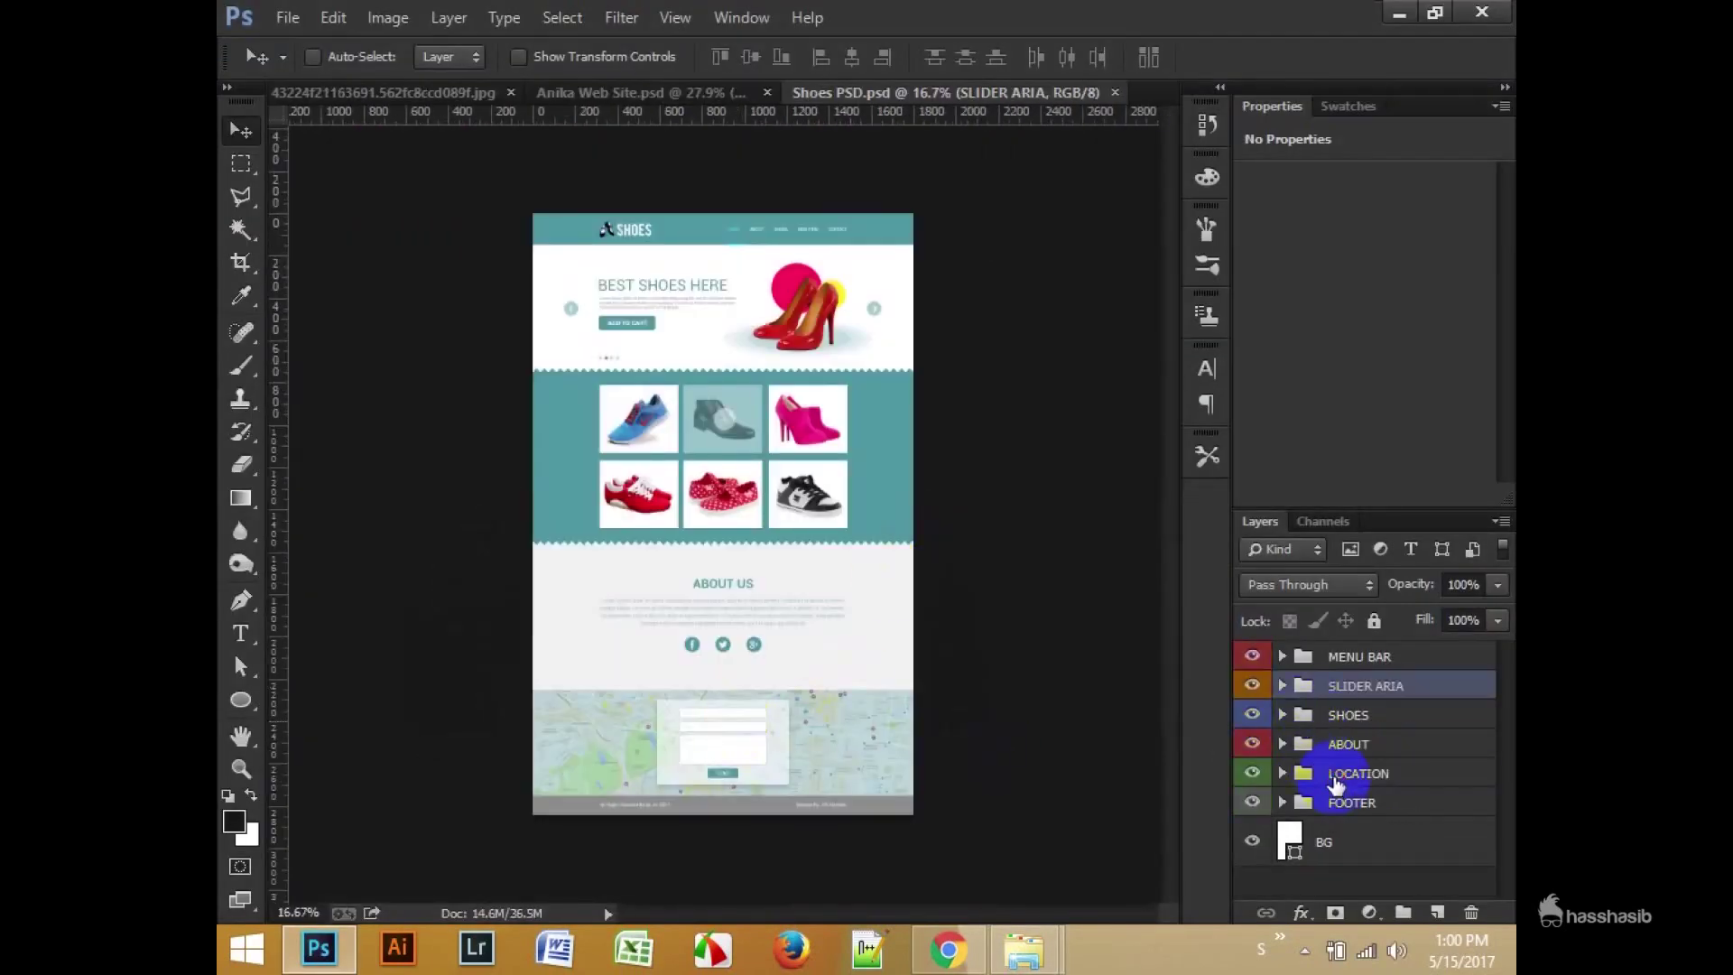
Step: Copy the contact form layers from the LOCATION group into the Anika Web Site document
left_click(1336, 781)
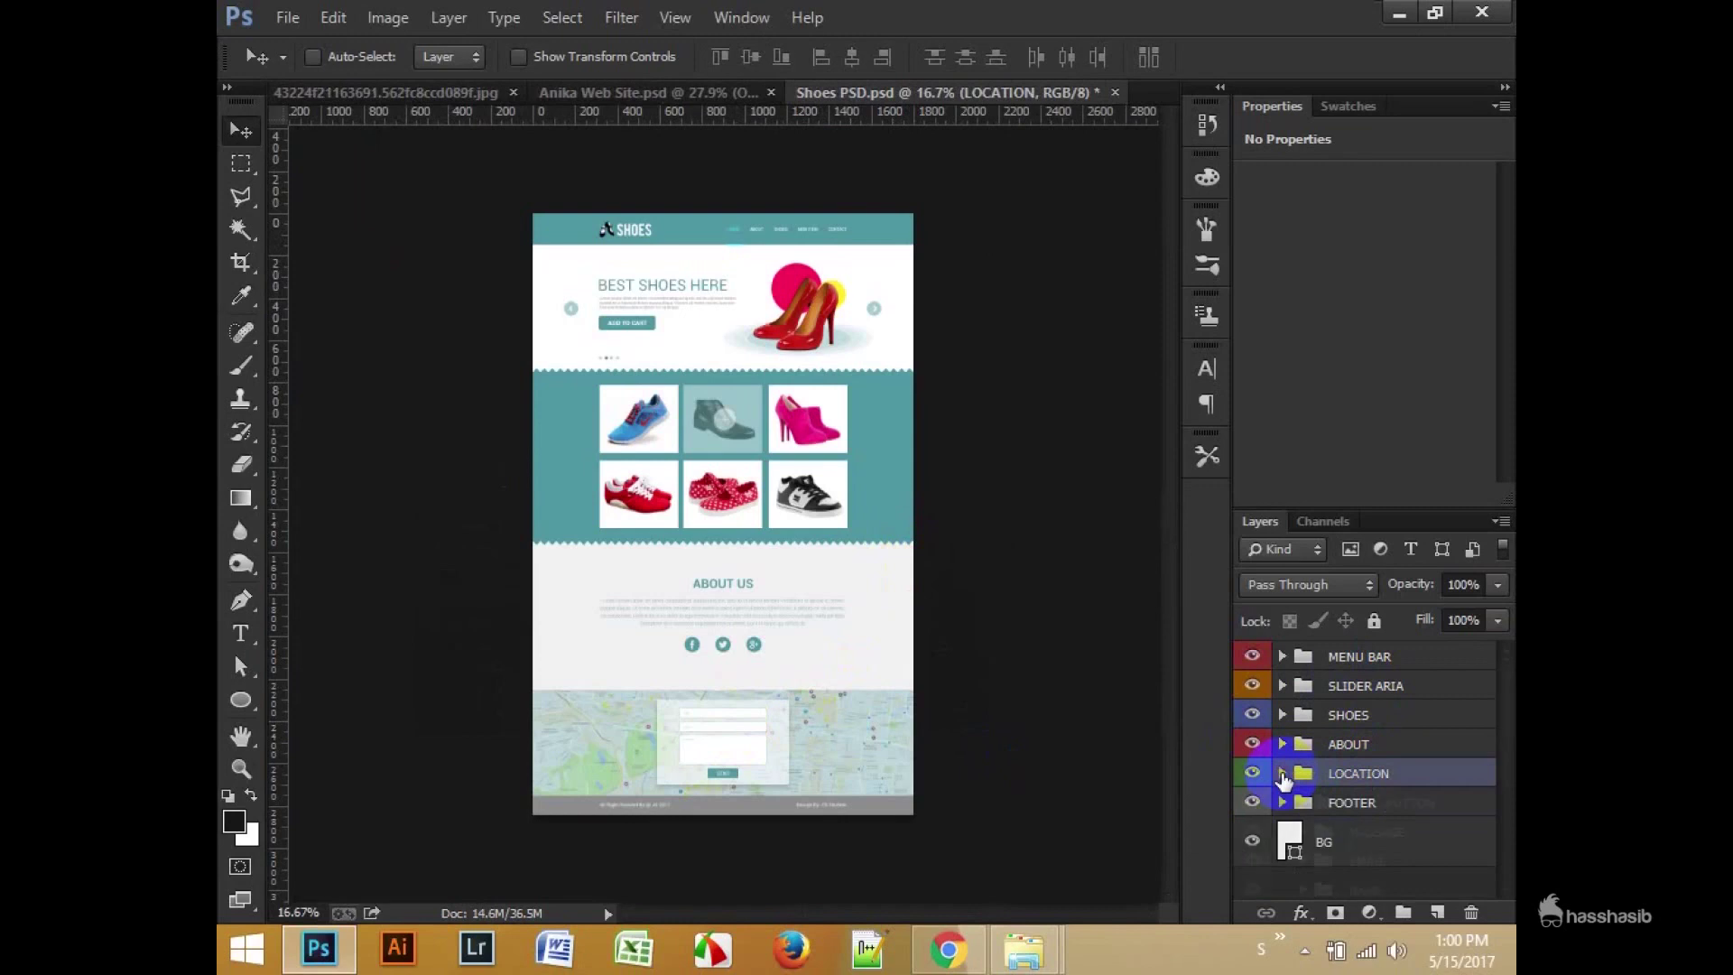
left_click(1283, 774)
scroll(1381, 812, "down", 2)
left_click(1381, 774)
left_click(1388, 835, "shift")
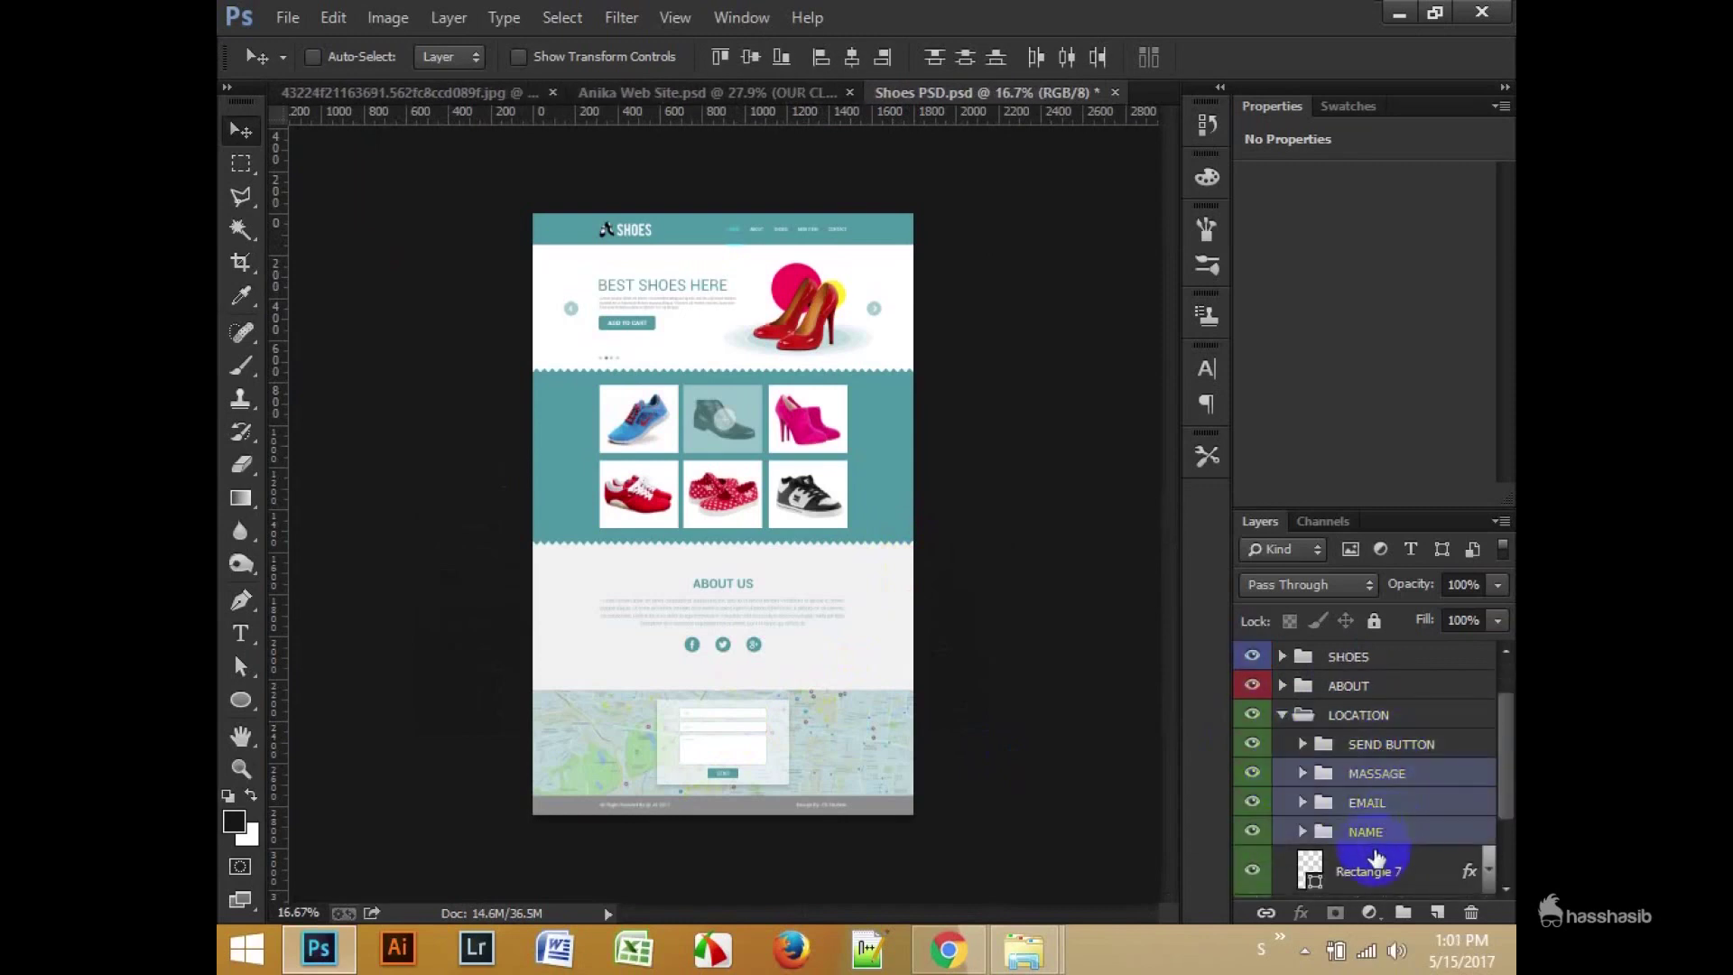
left_click(1374, 853, "shift")
scroll(1374, 853, "down", 1)
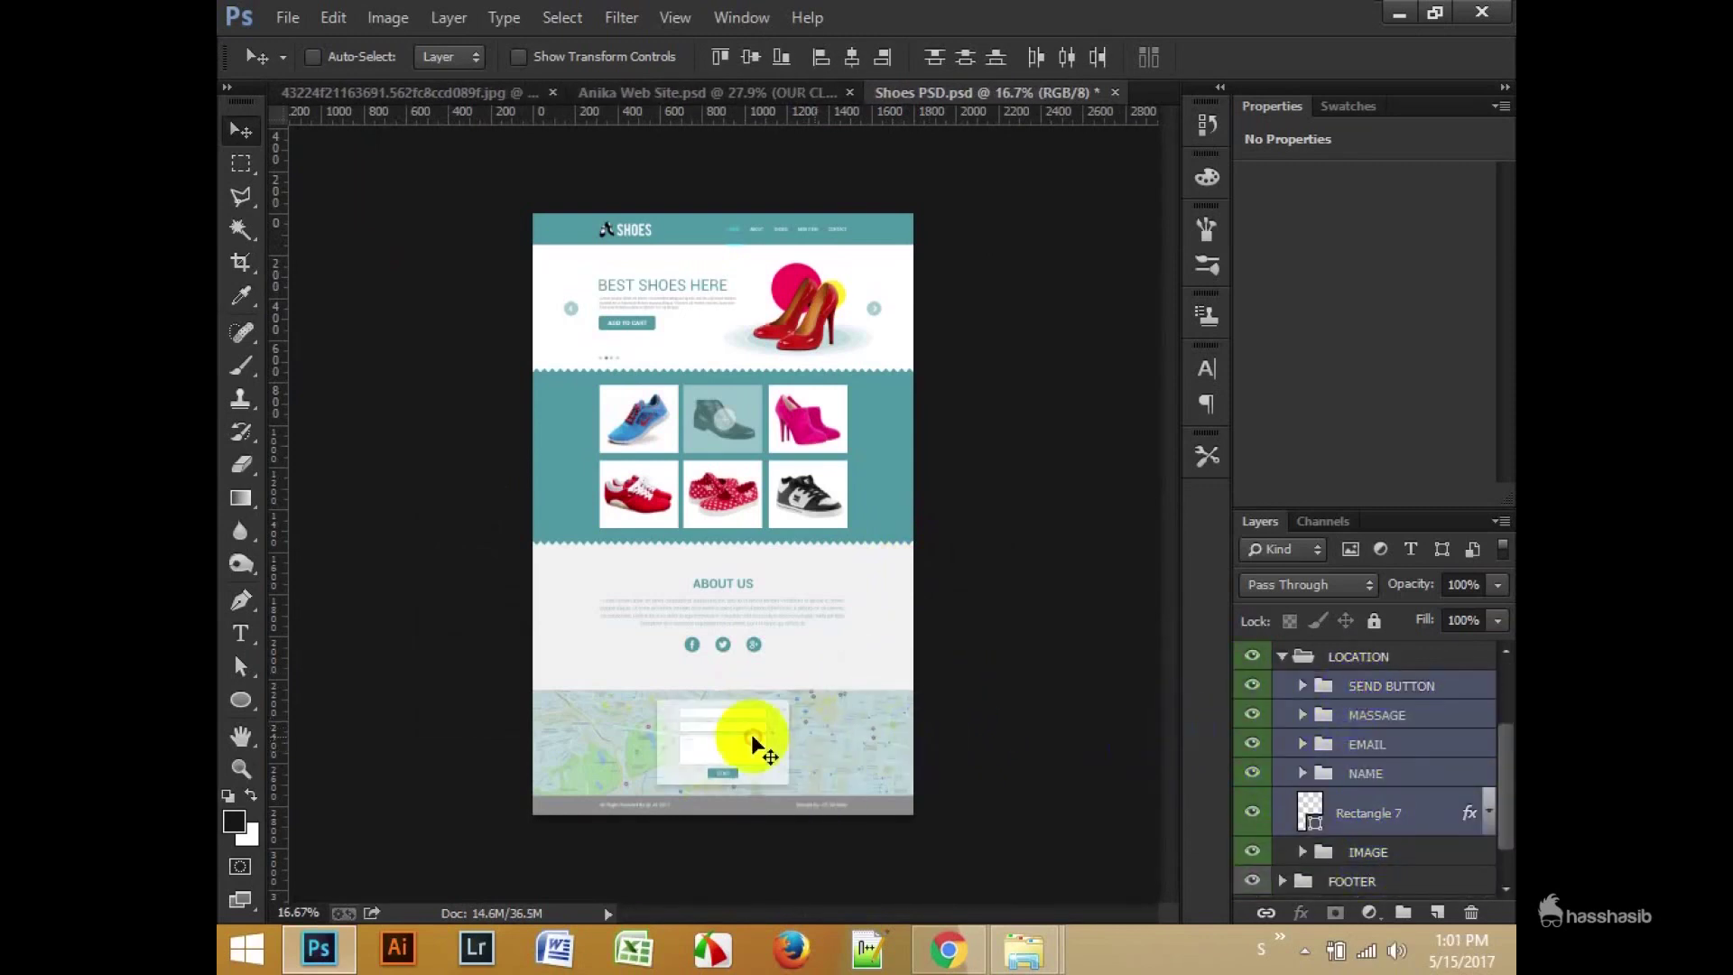
left_click_drag(817, 748, 695, 599)
Step: Move the form layers into the CONTACT FROM group and align them to the canvas centre
scroll(1379, 801, "down", 3)
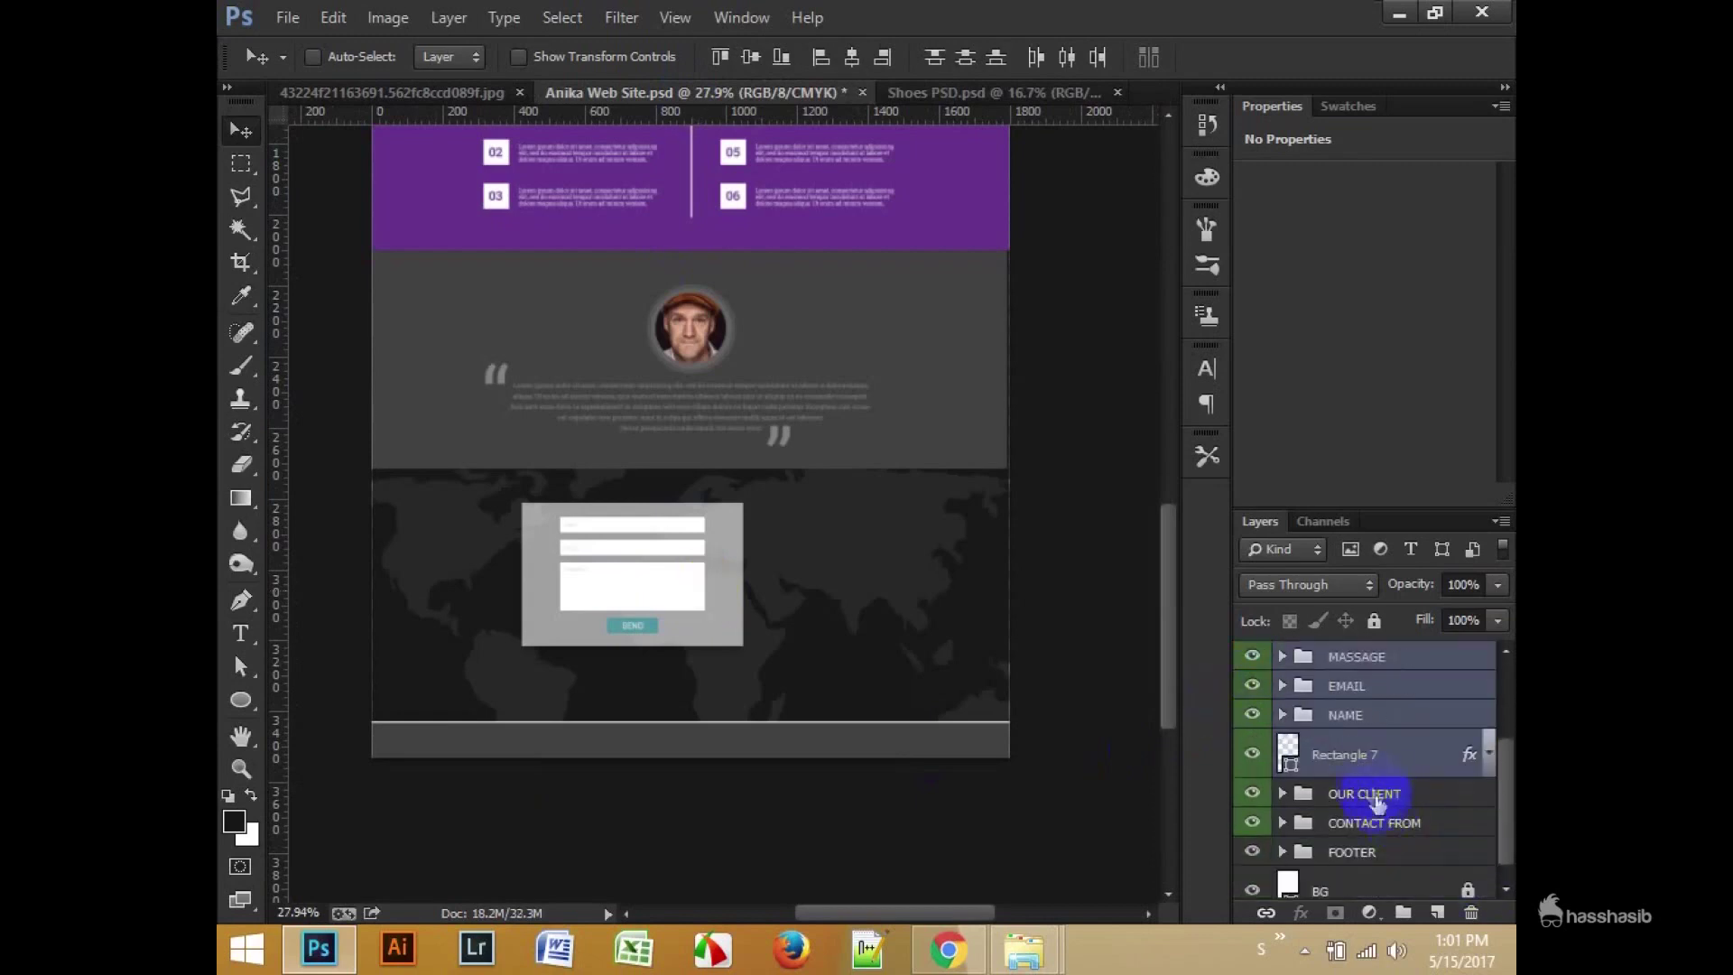
left_click_drag(1373, 763, 1364, 822)
scroll(1381, 817, "down", 2)
scroll(1387, 840, "down", 2)
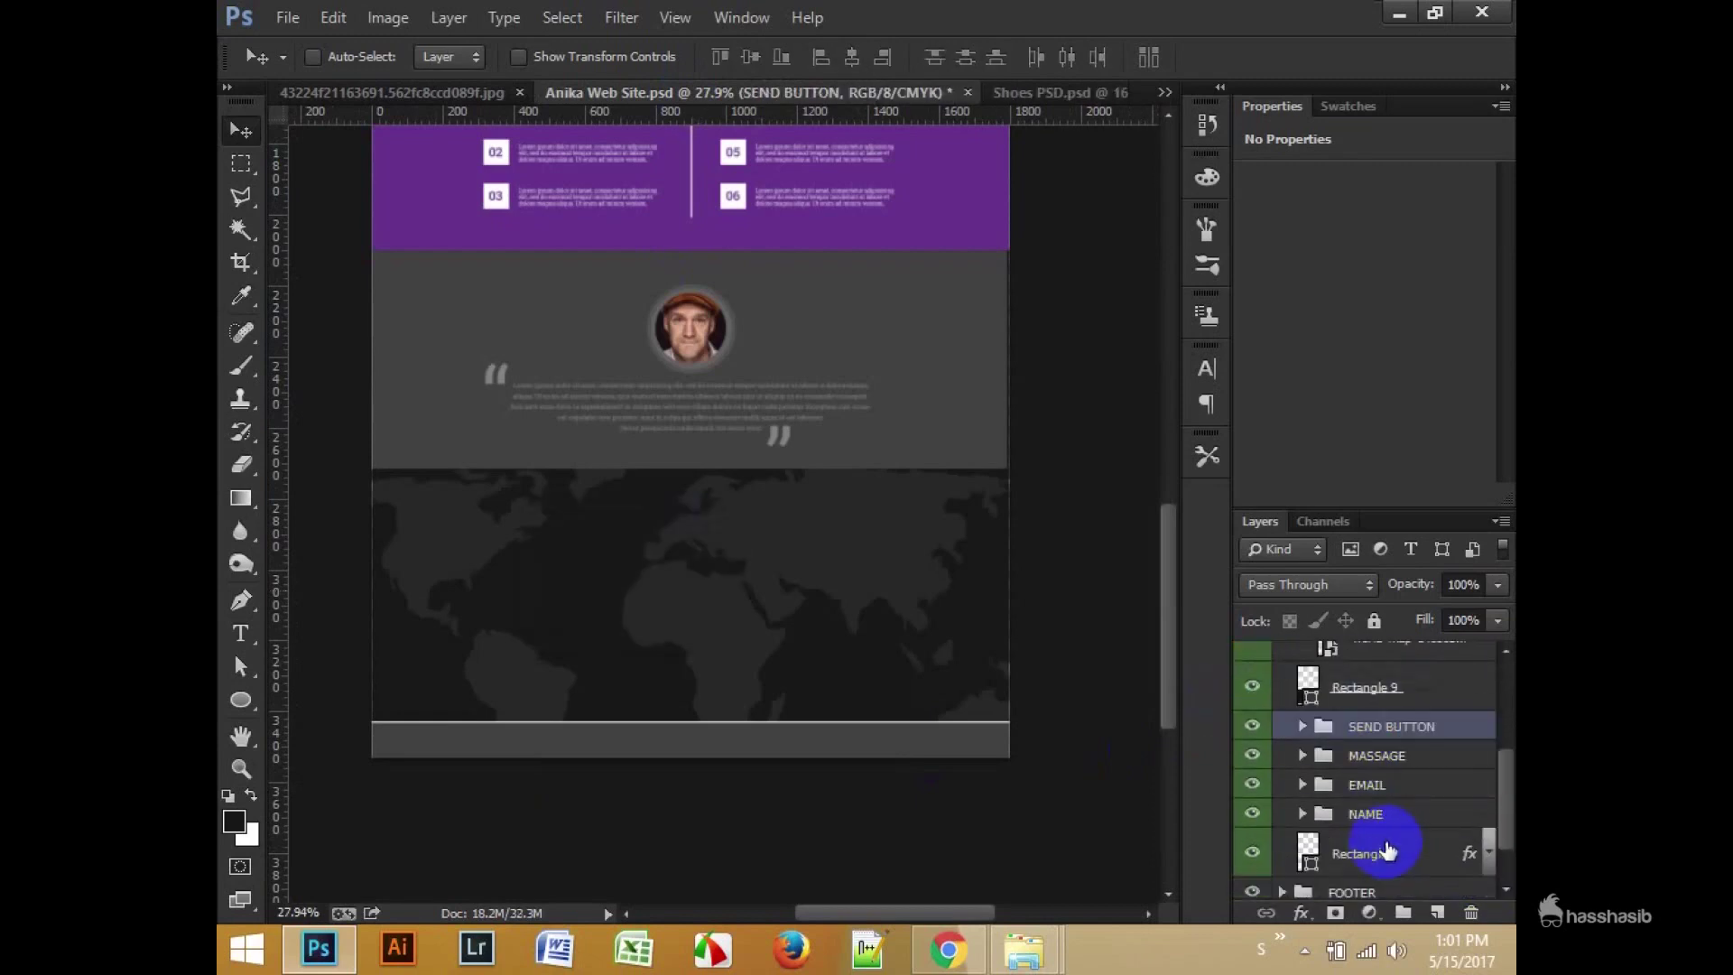
left_click_drag(1388, 849, 1372, 690)
key("ctrl+a")
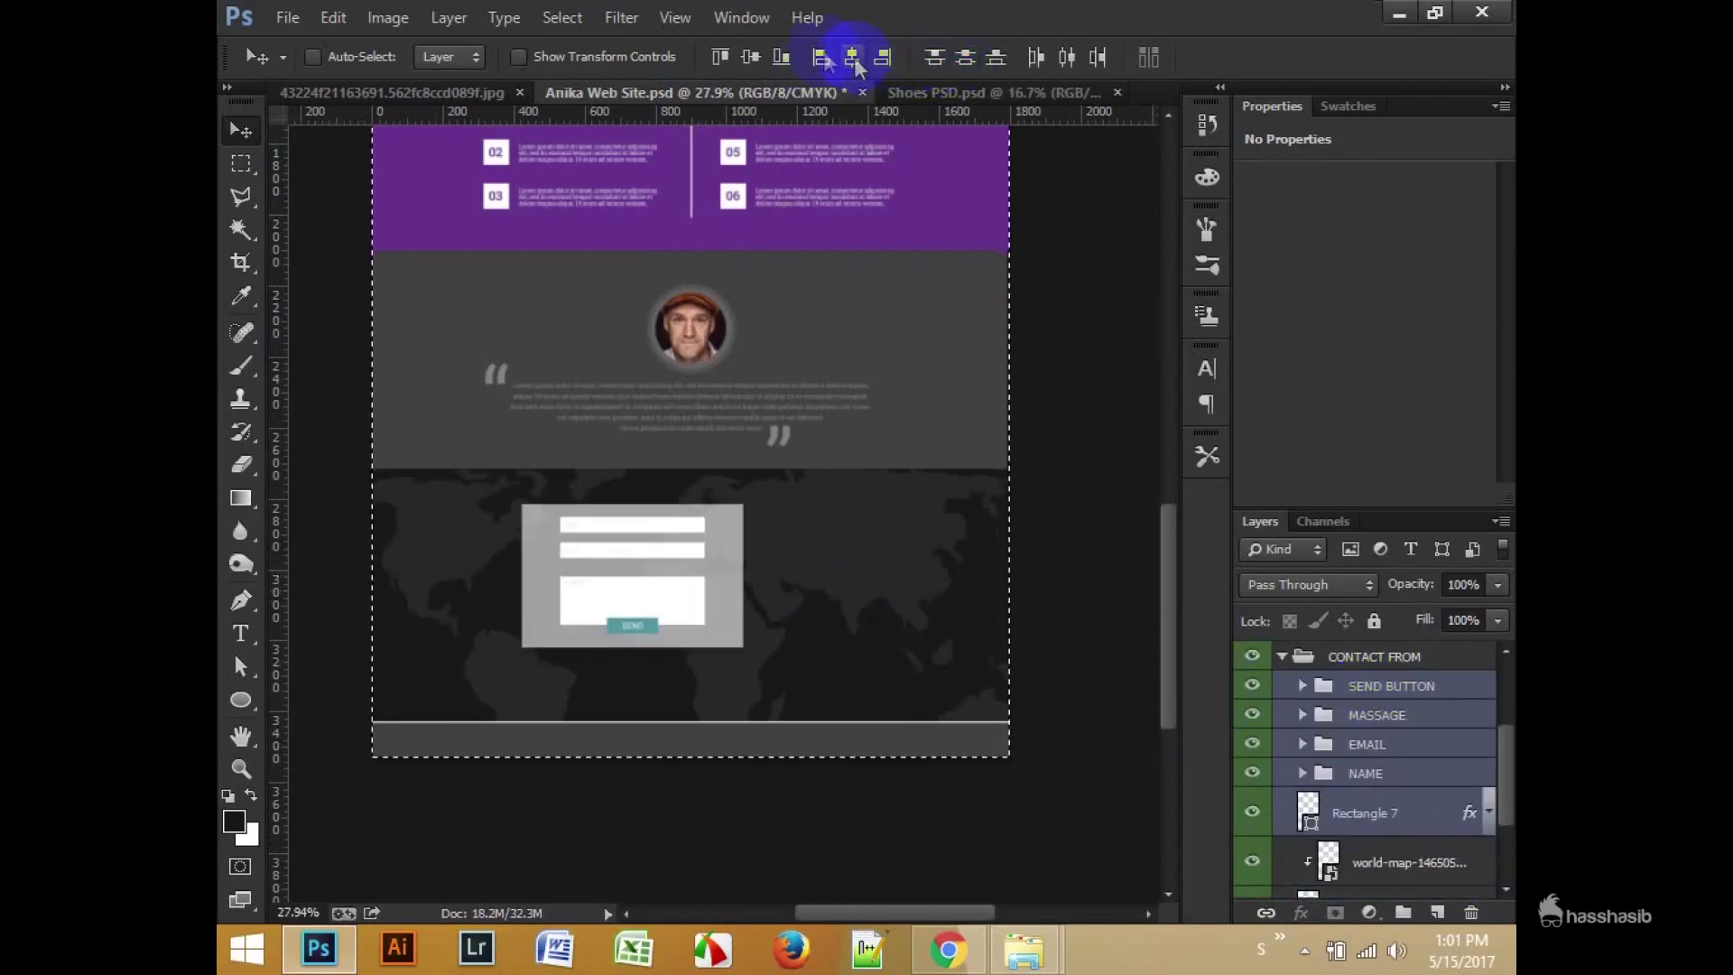
key("ctrl+d")
Step: Scale the contact form to about 140%, group it as Group 1, and nudge it up
mouse_move(759, 588)
left_mouse_down()
mouse_move(808, 603)
mouse_move(844, 702)
left_mouse_up()
key("ctrl+t")
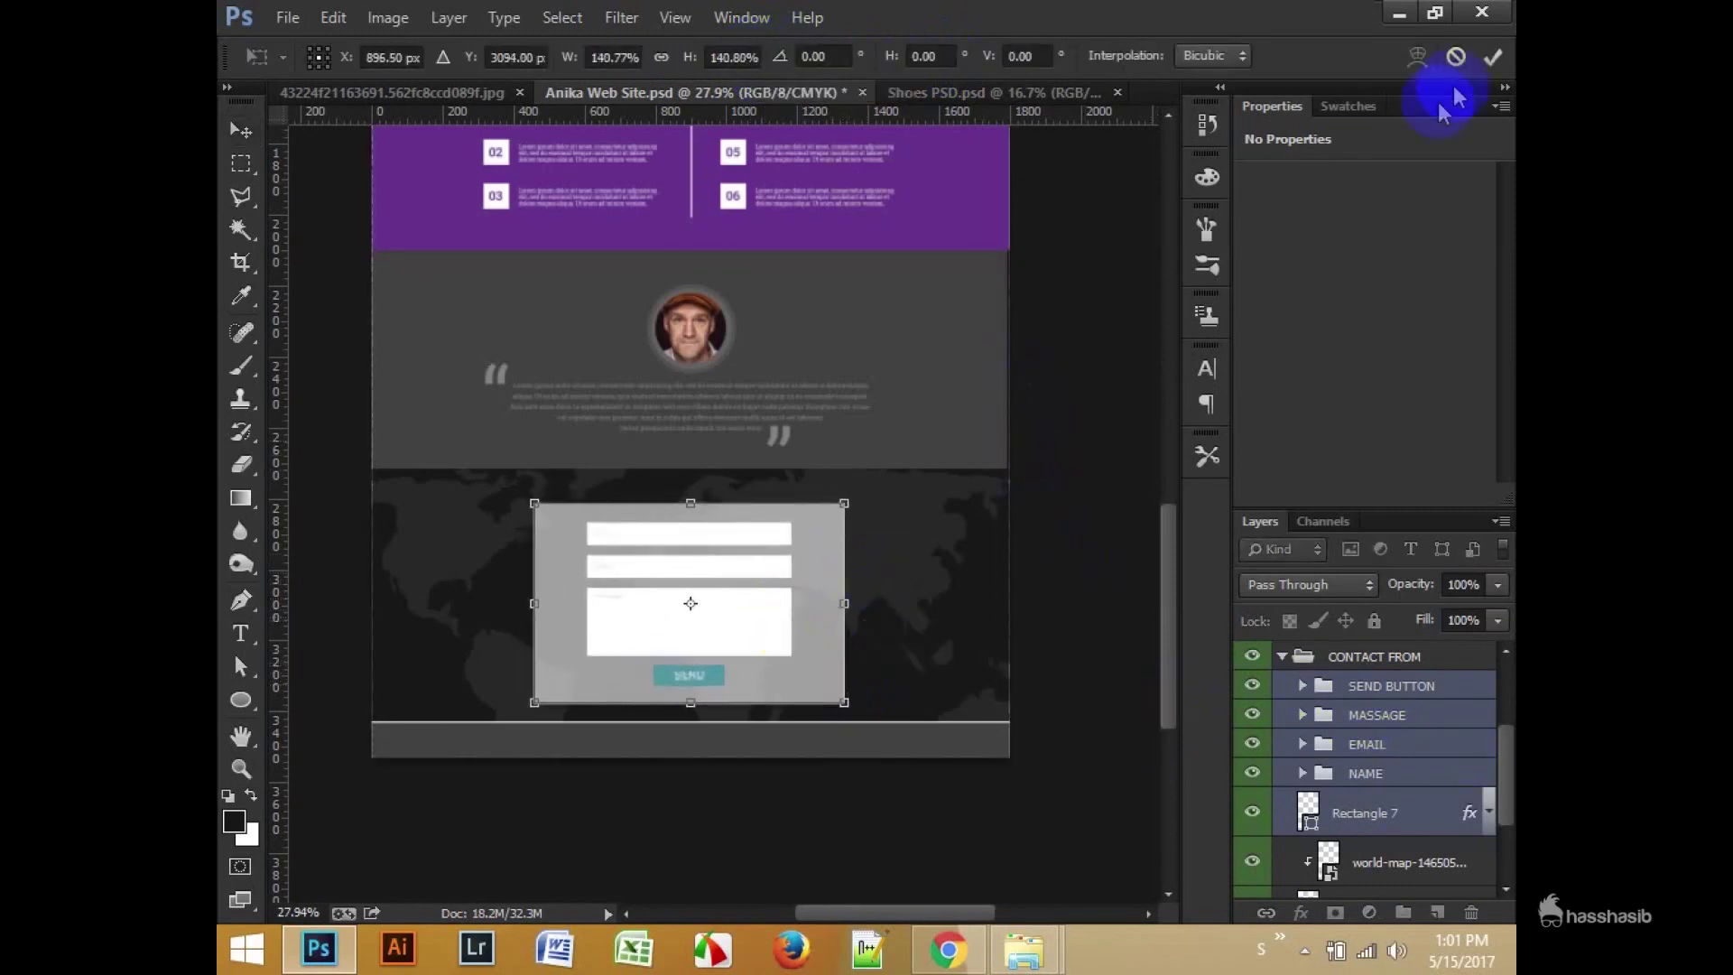
key("Return")
key("ctrl+g")
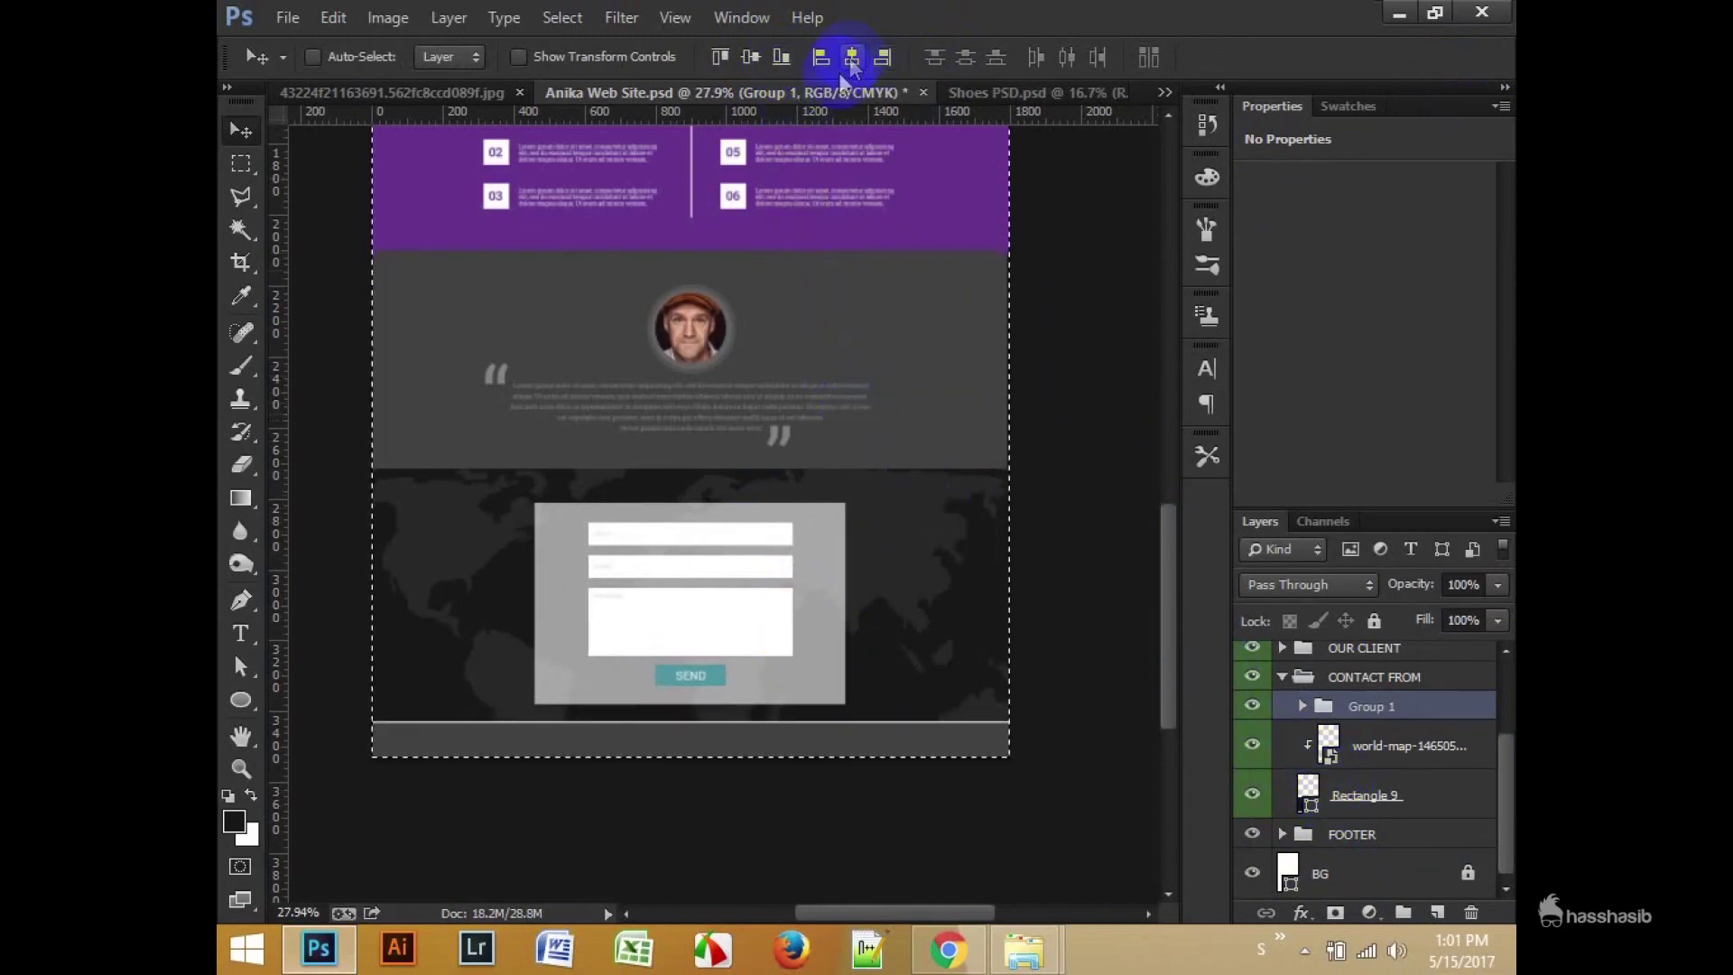
left_click_drag(862, 619, 862, 613)
left_click(1303, 709)
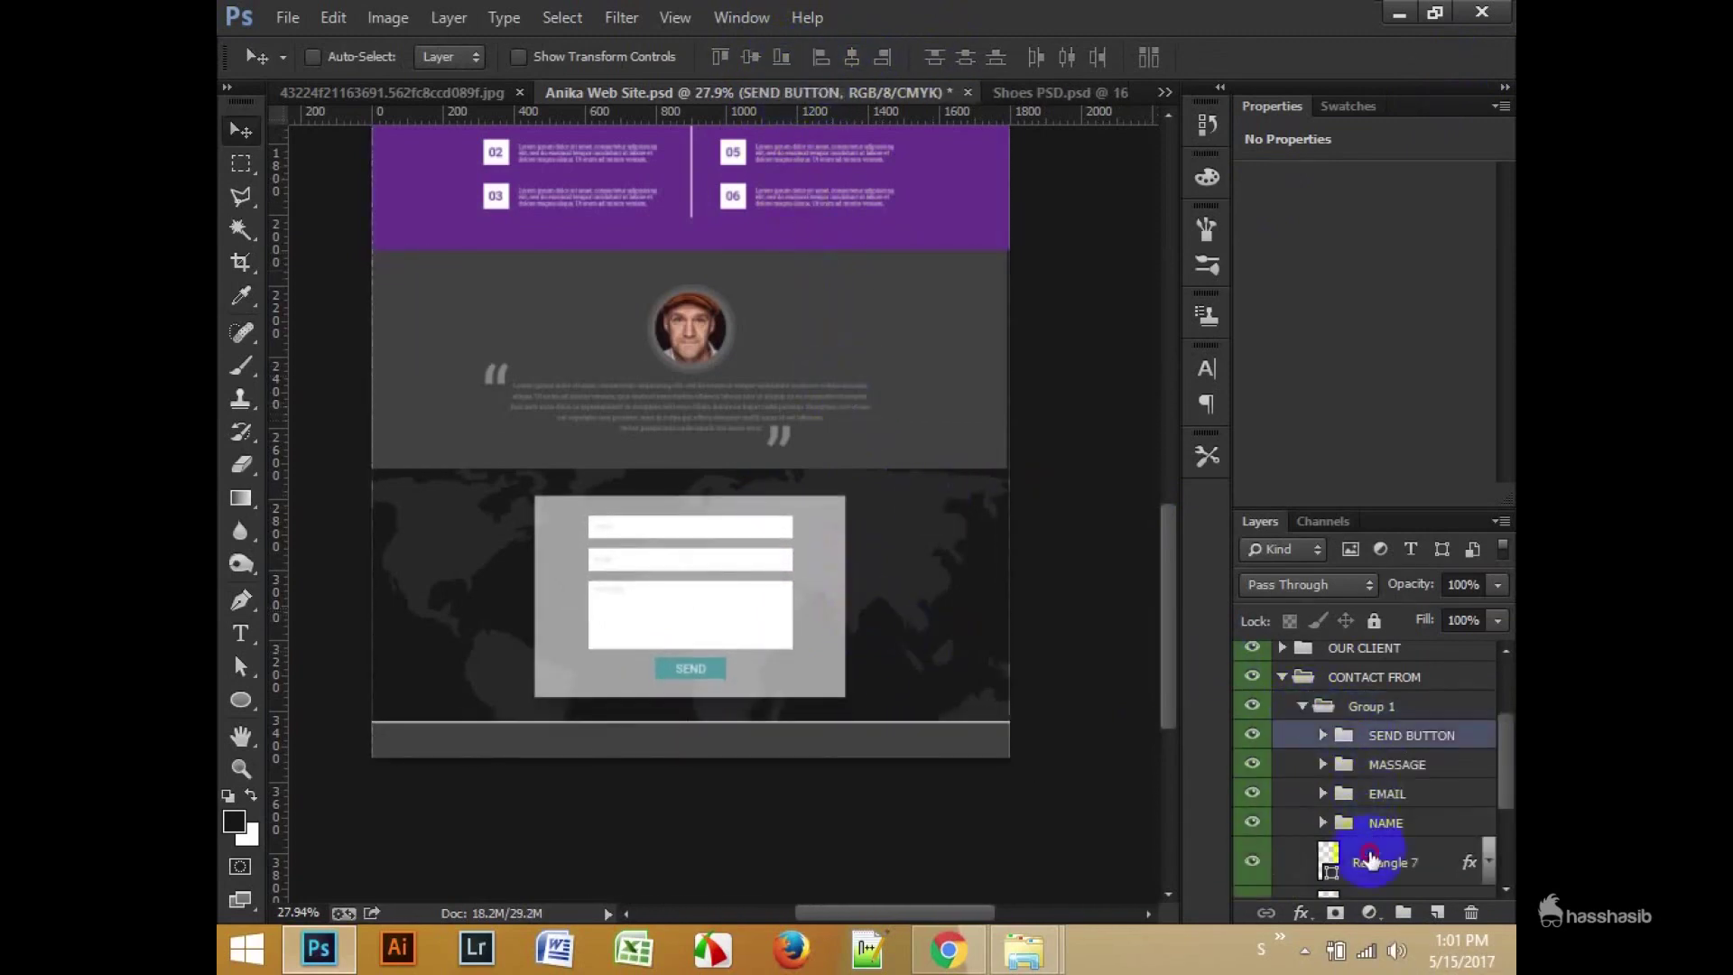
Step: Fill the contact form background rectangle with a darker grey sampled from the page
left_click(1303, 821)
double_click(1303, 822)
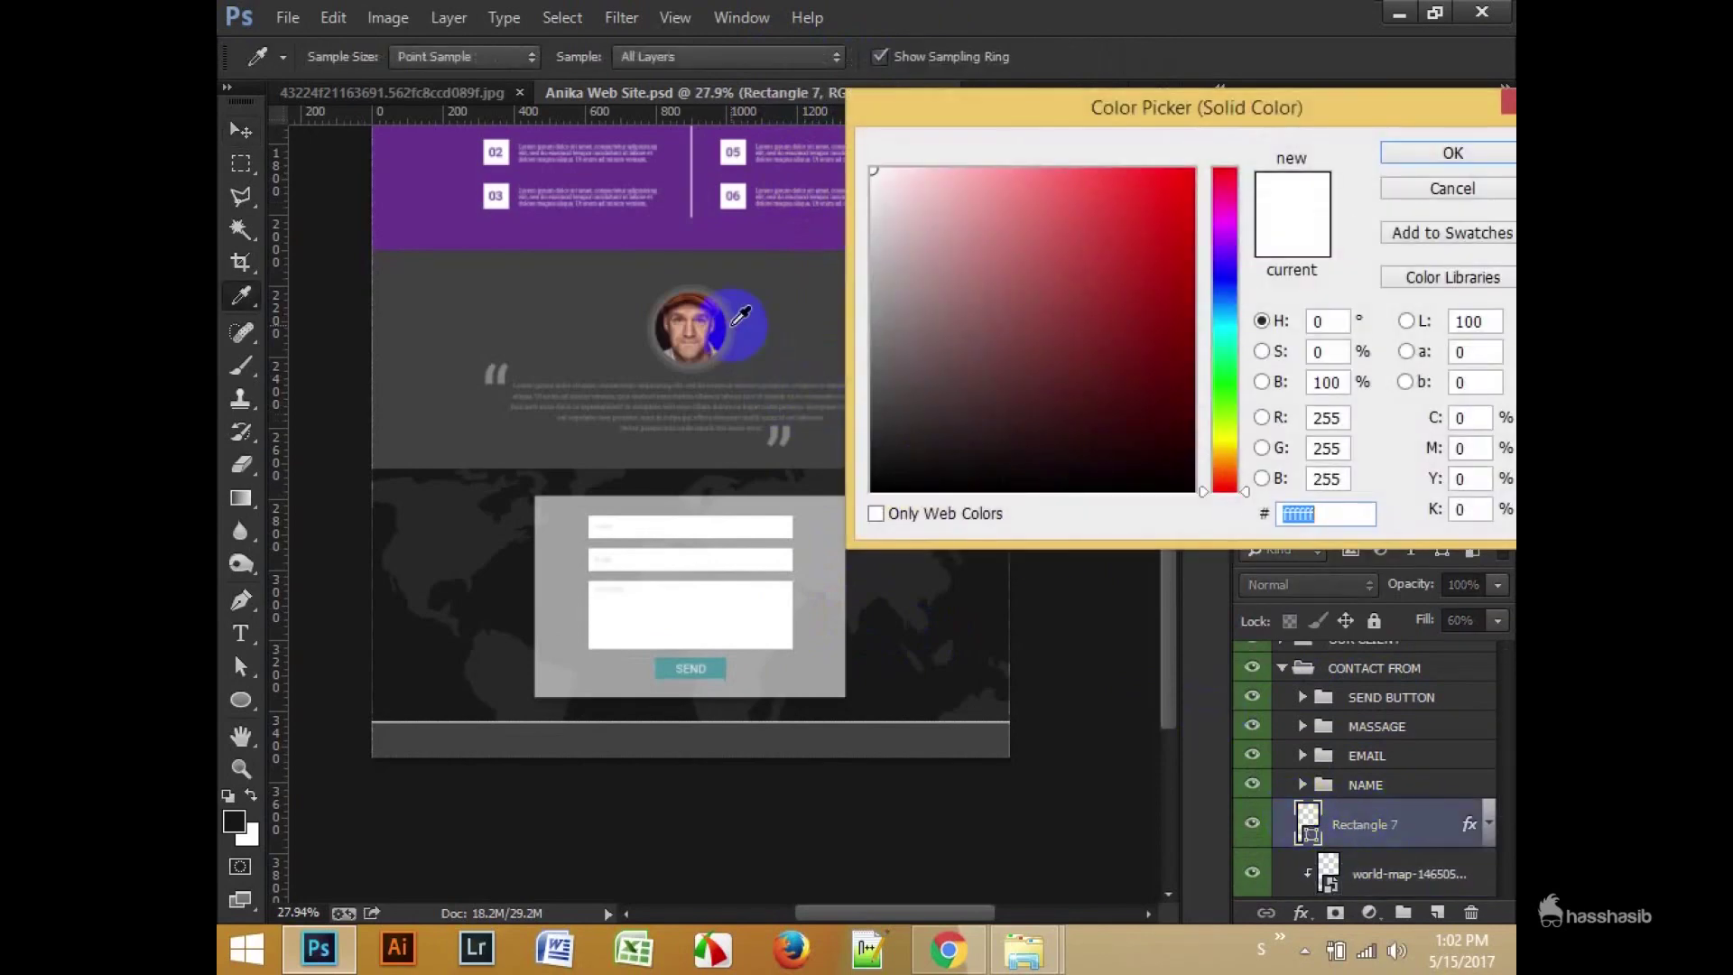
left_click(716, 317)
left_click(1448, 152)
scroll(823, 544, "up", 2)
scroll(823, 544, "up", 2)
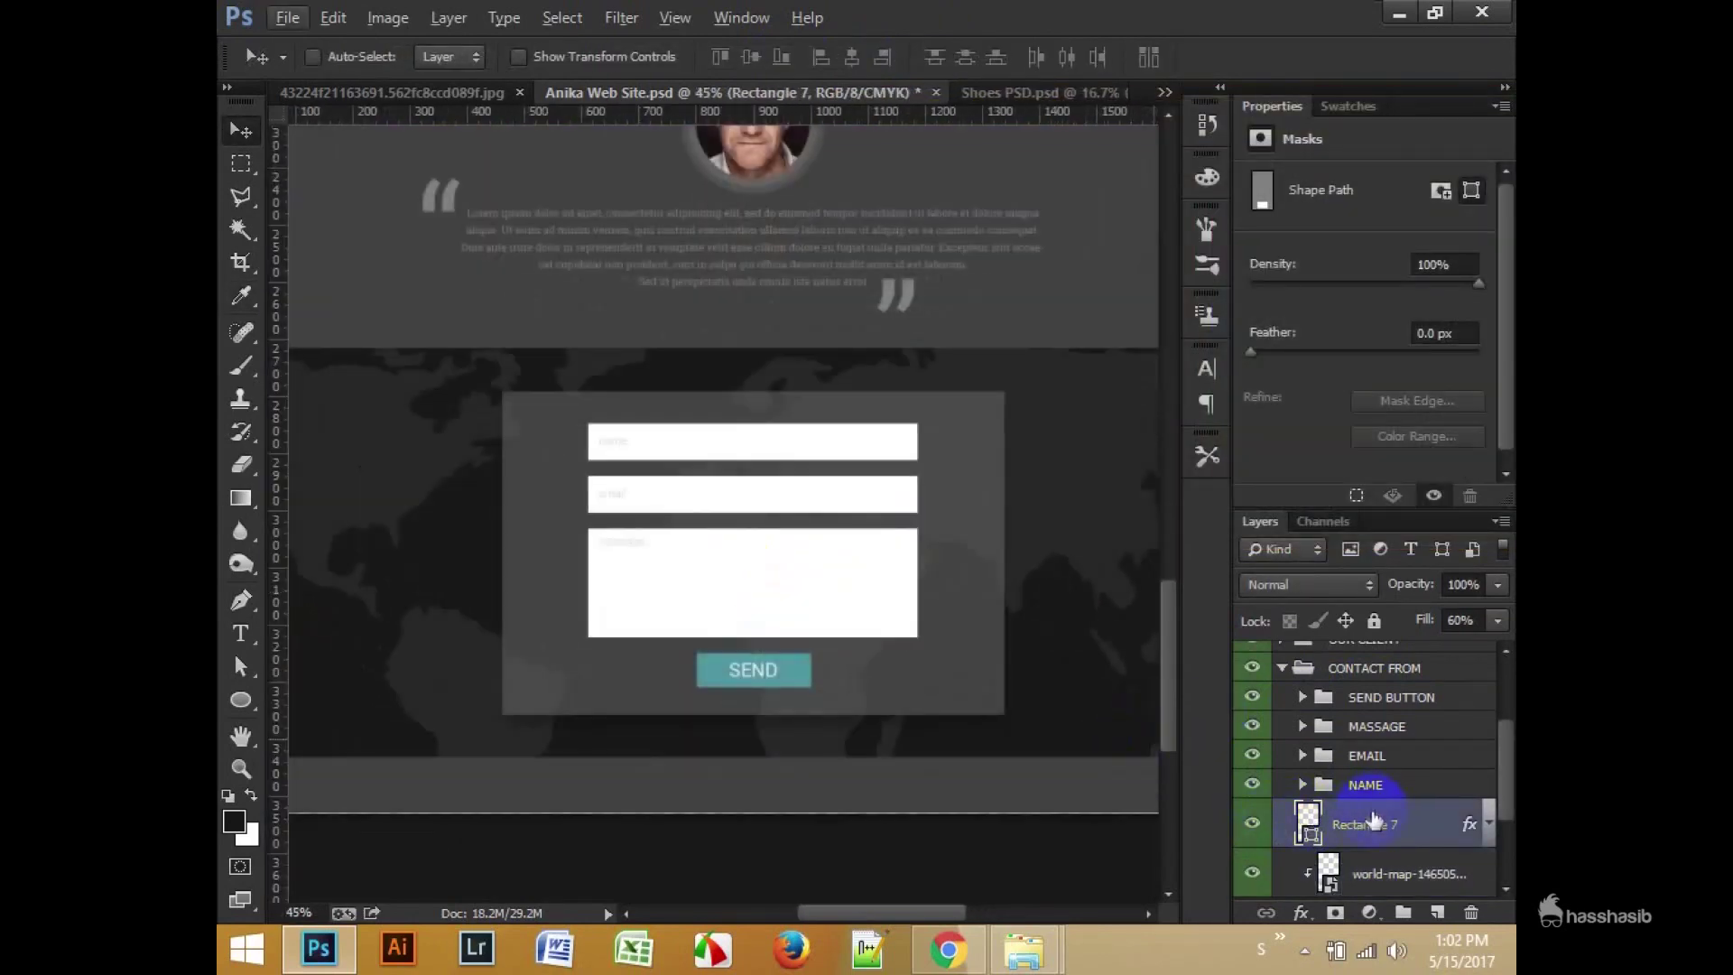
Step: Recolour the SEND button shape purple to match the services band
left_click(1302, 697)
double_click(1328, 781)
left_click(1490, 192)
scroll(831, 684, "up", 5)
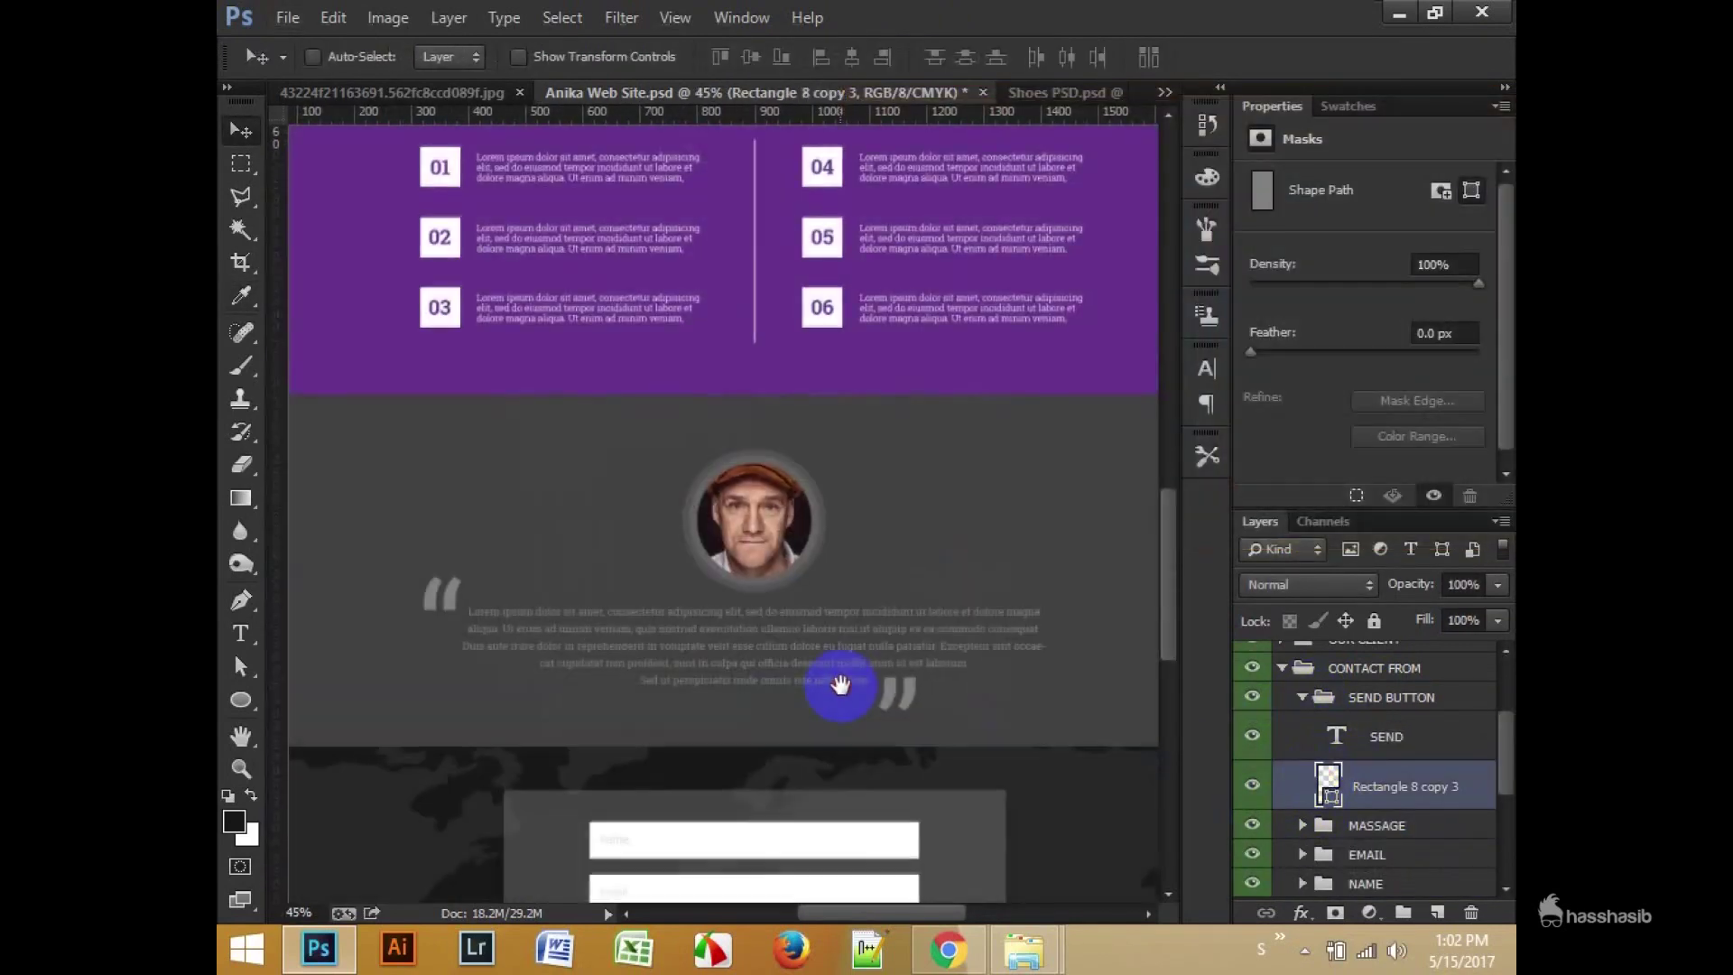
double_click(1329, 782)
left_click(1449, 187)
scroll(903, 683, "down", 5)
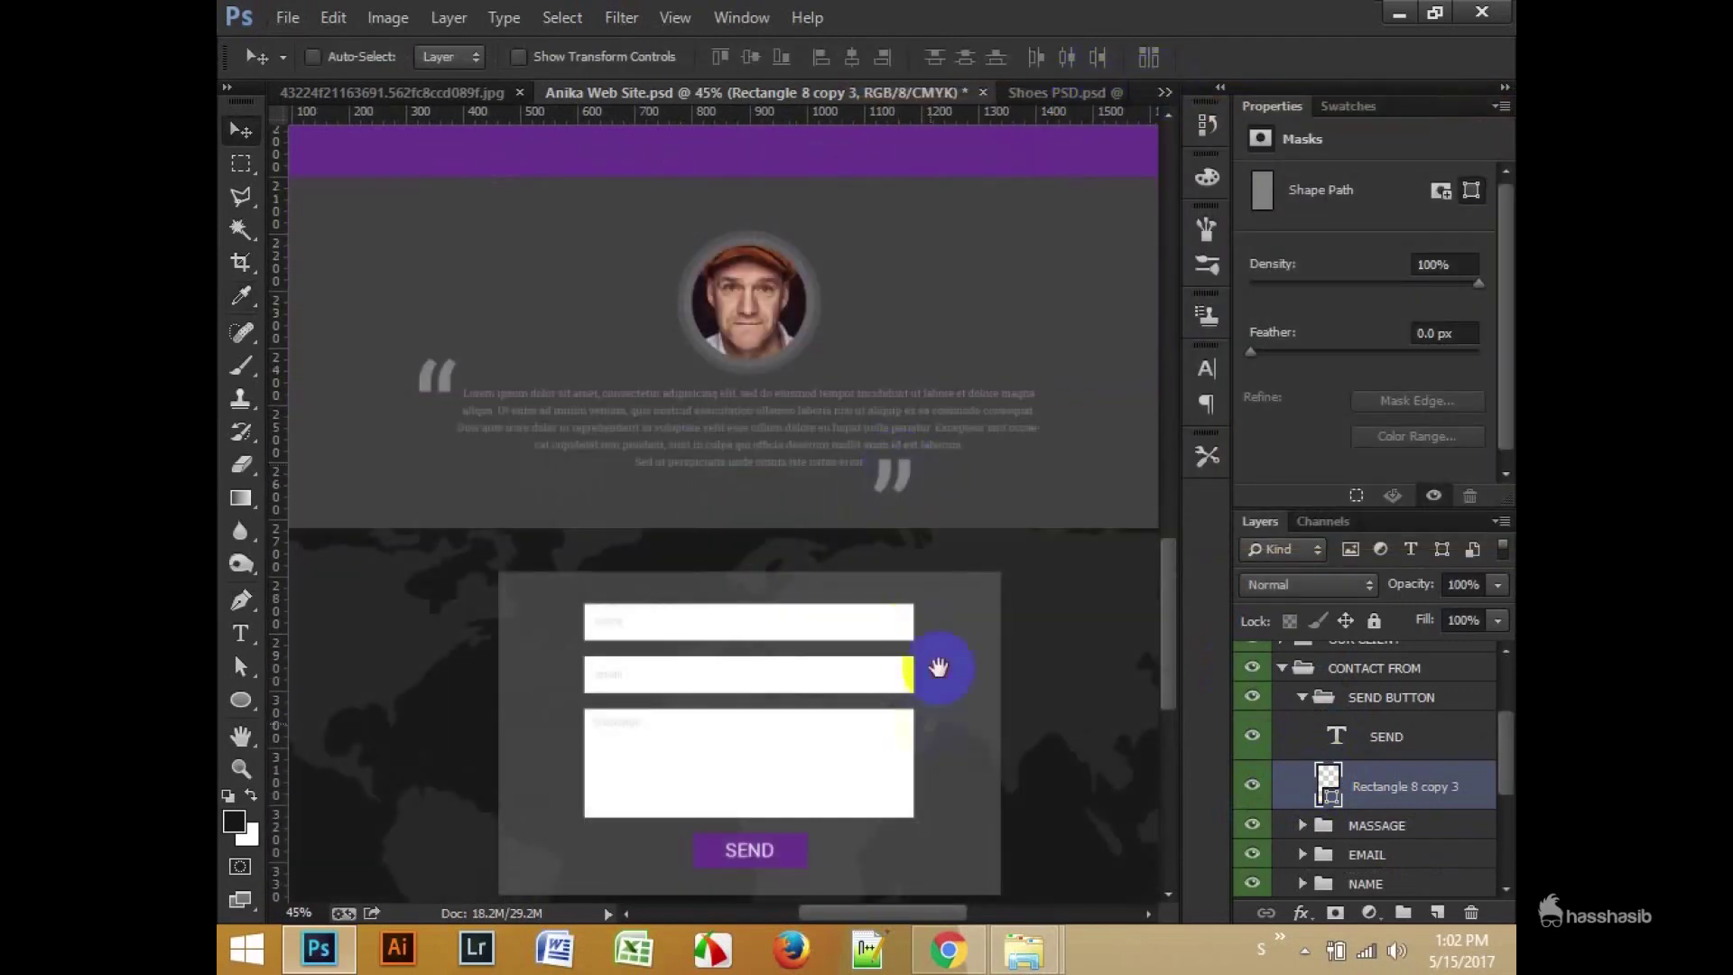
scroll(929, 723, "up", 2)
scroll(882, 631, "up", 1)
scroll(1305, 774, "down", 1)
Step: Set the message, email and name box rectangles to 70% opacity
left_click(1303, 769)
left_click(1390, 853)
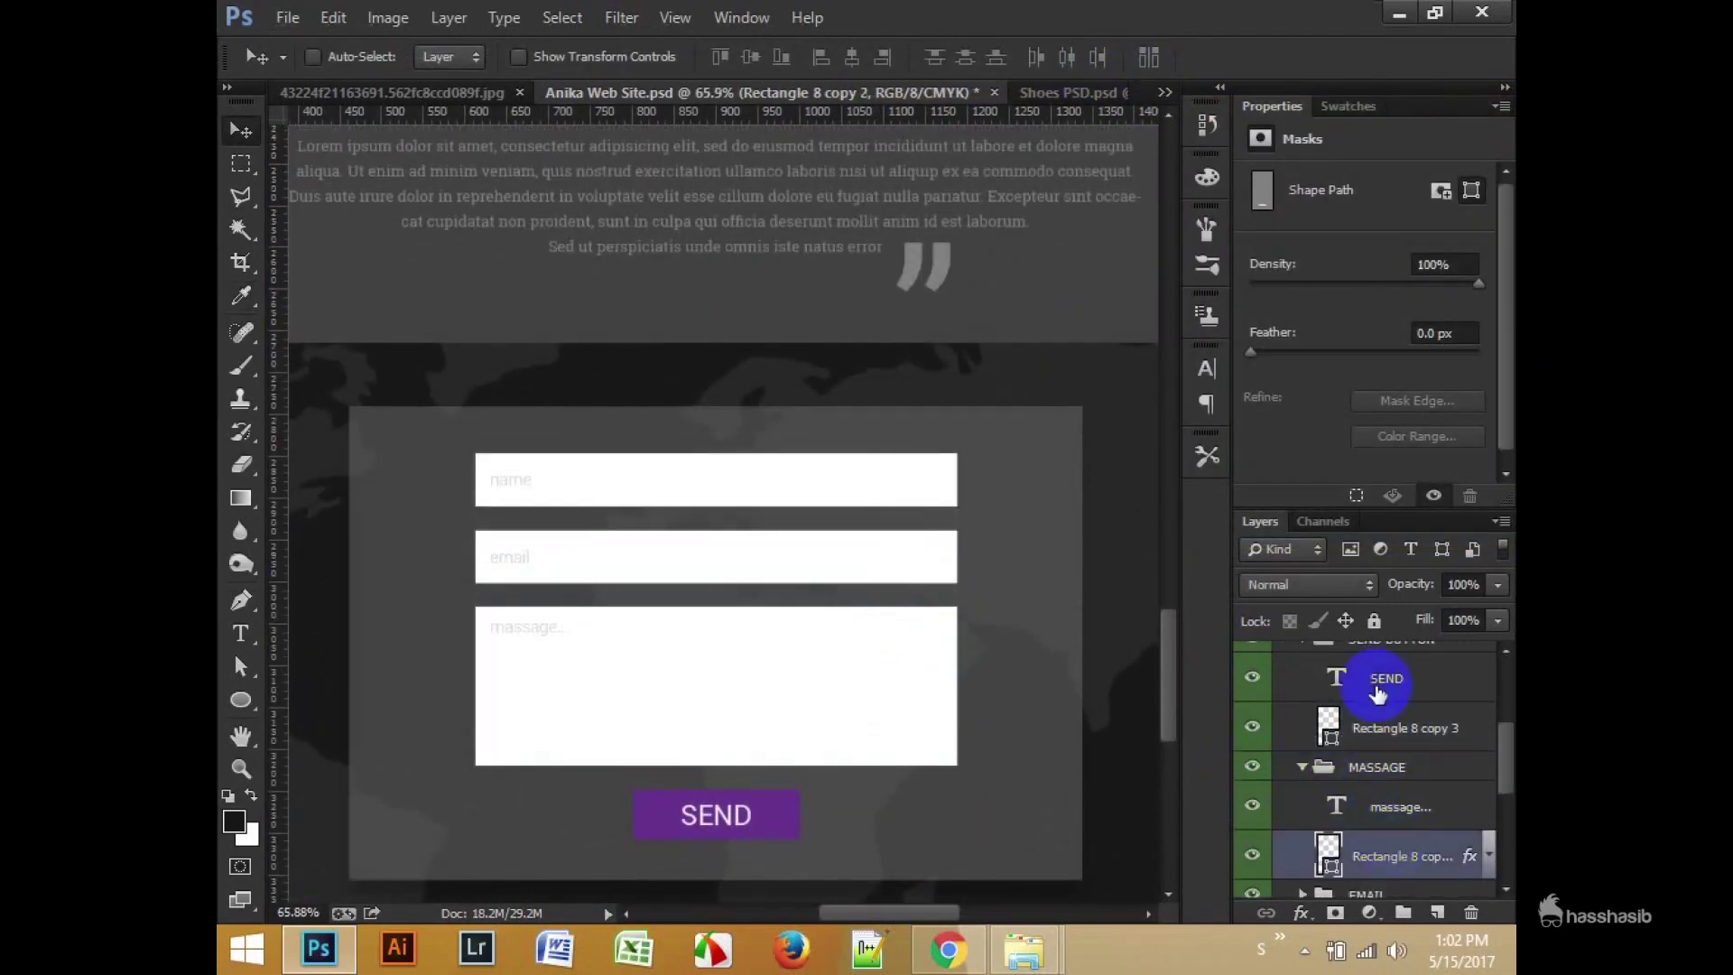
key("7")
scroll(1305, 840, "down", 1)
scroll(1304, 840, "down", 1)
left_click(1390, 775)
key("7")
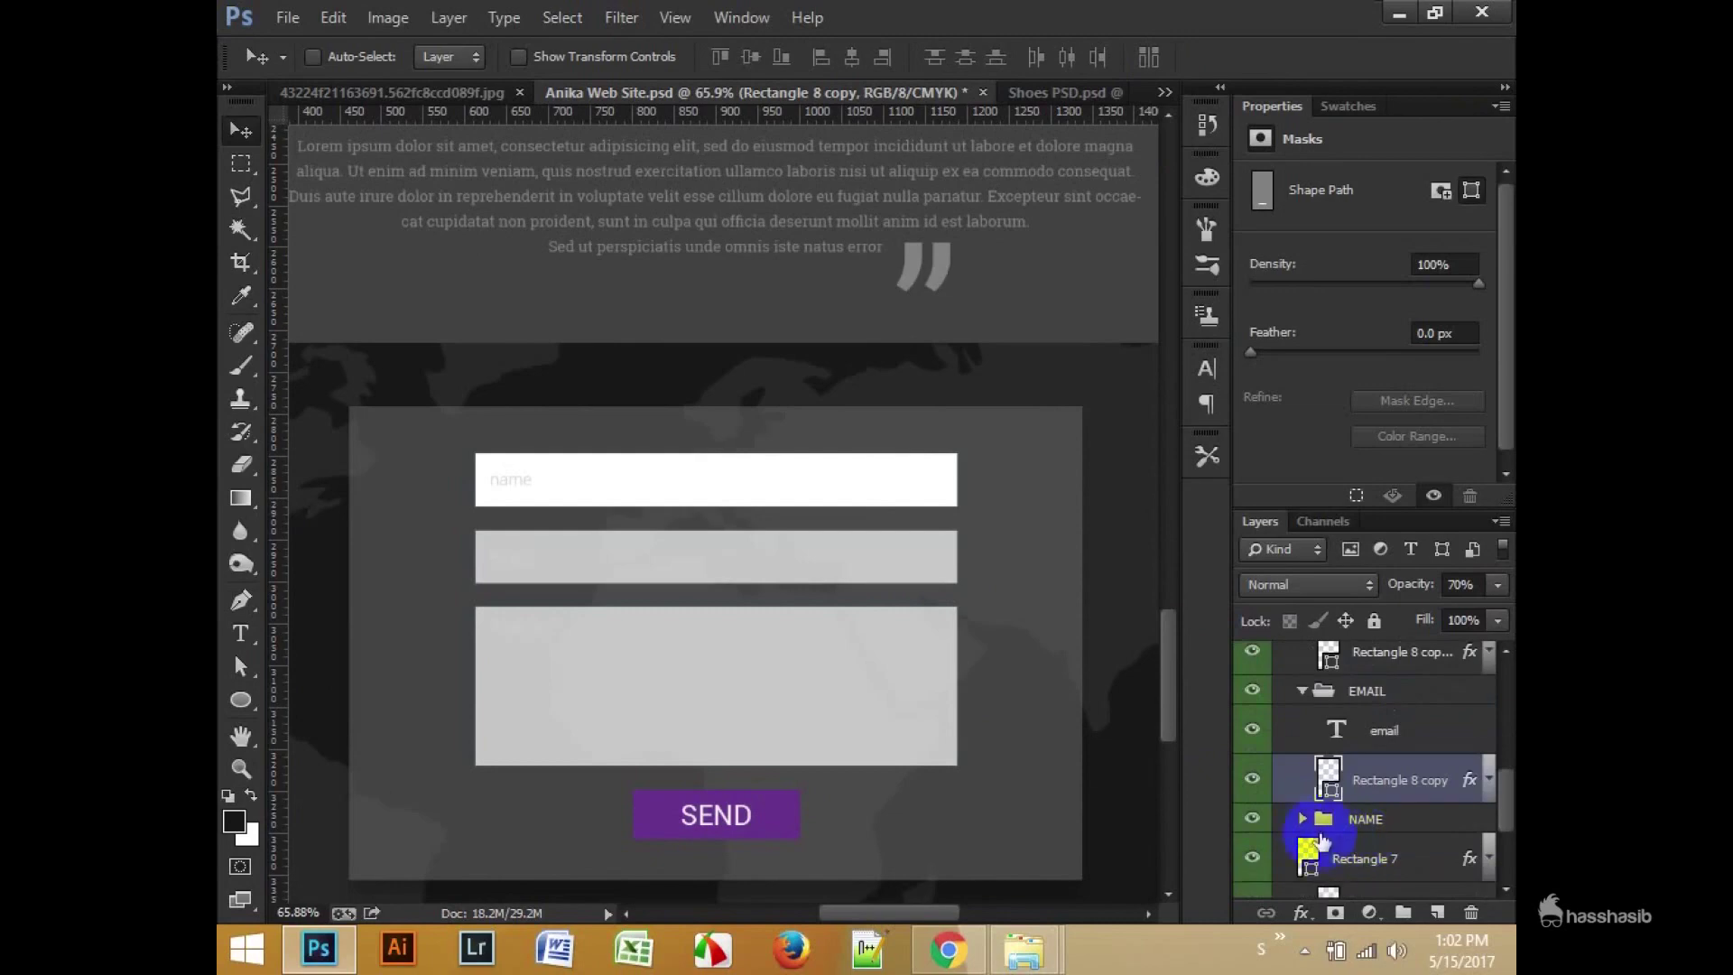
left_click(1376, 825)
key("7")
Step: Recolour the name and email placeholder text, using a sampled dark grey for email
double_click(1336, 774)
left_click(1065, 57)
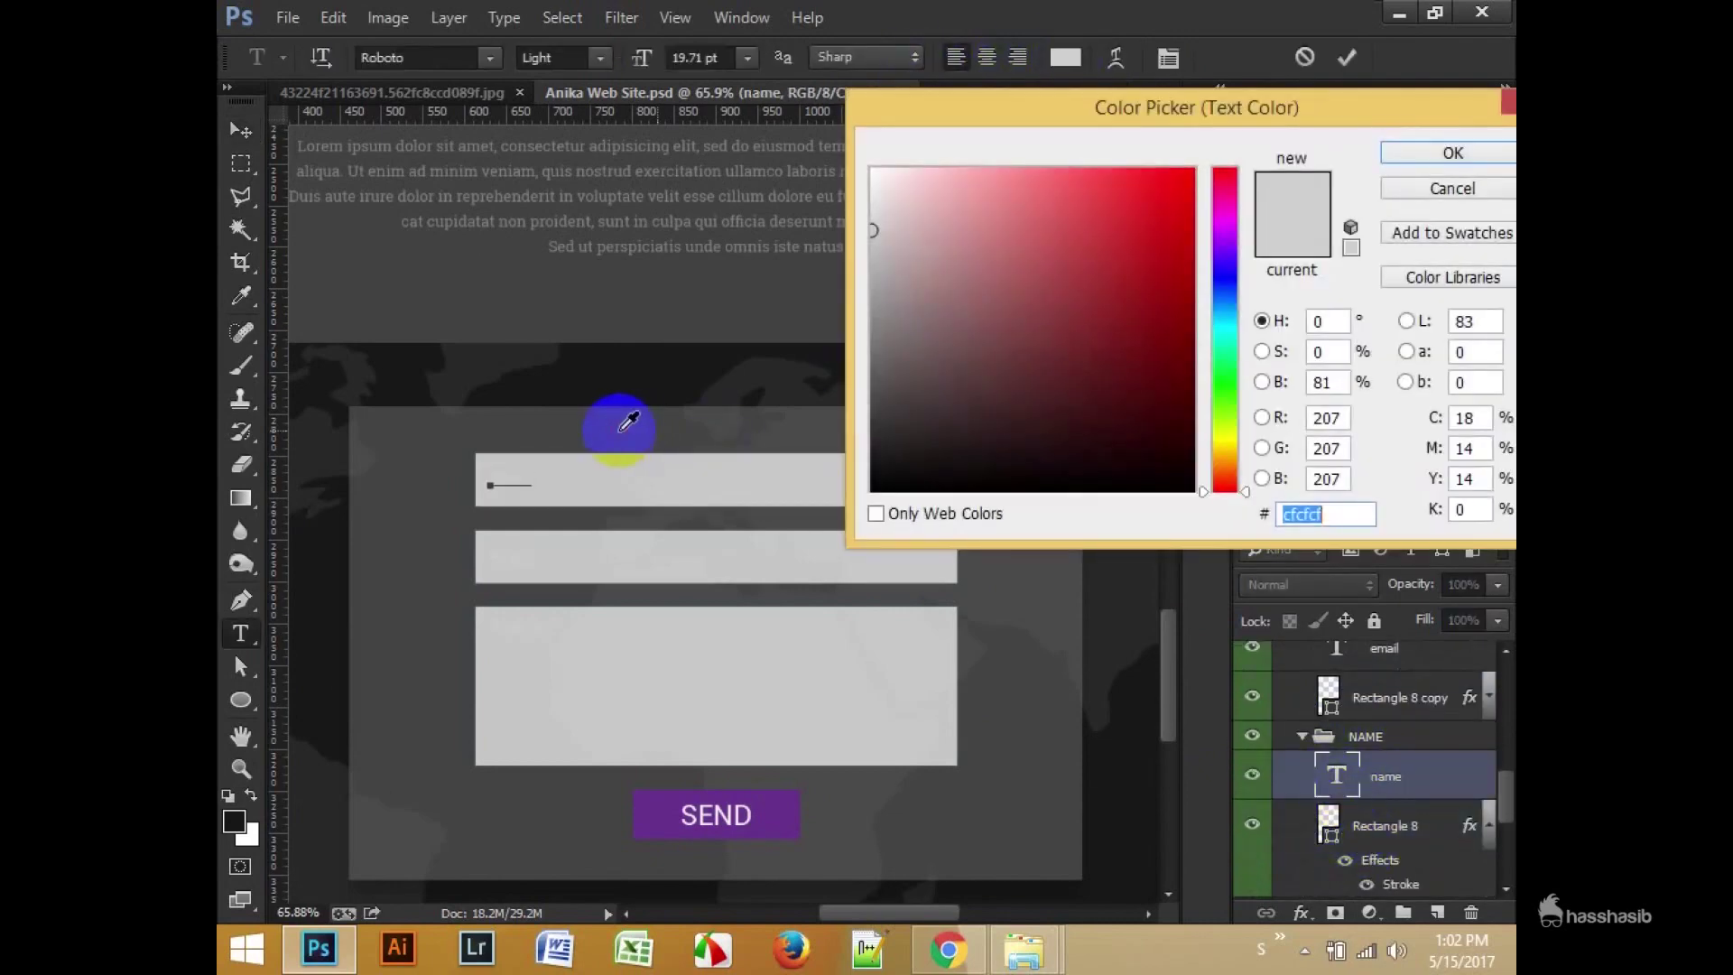
left_click(1453, 153)
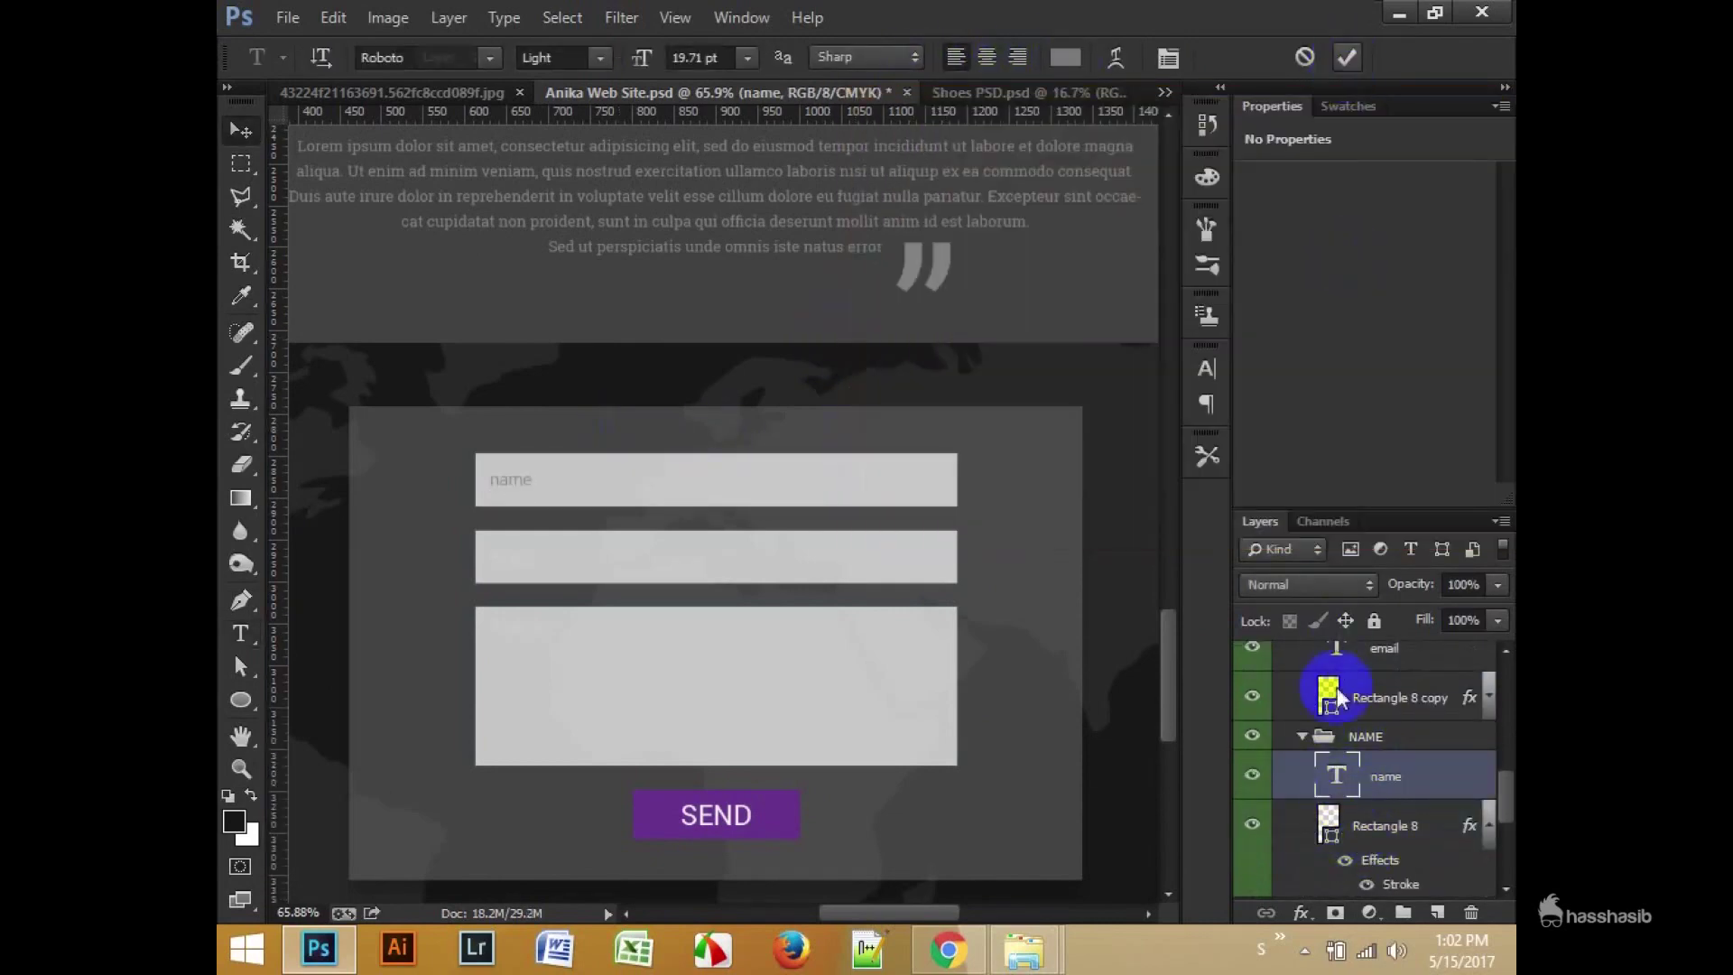
double_click(1336, 648)
left_click(1065, 57)
left_click(479, 393)
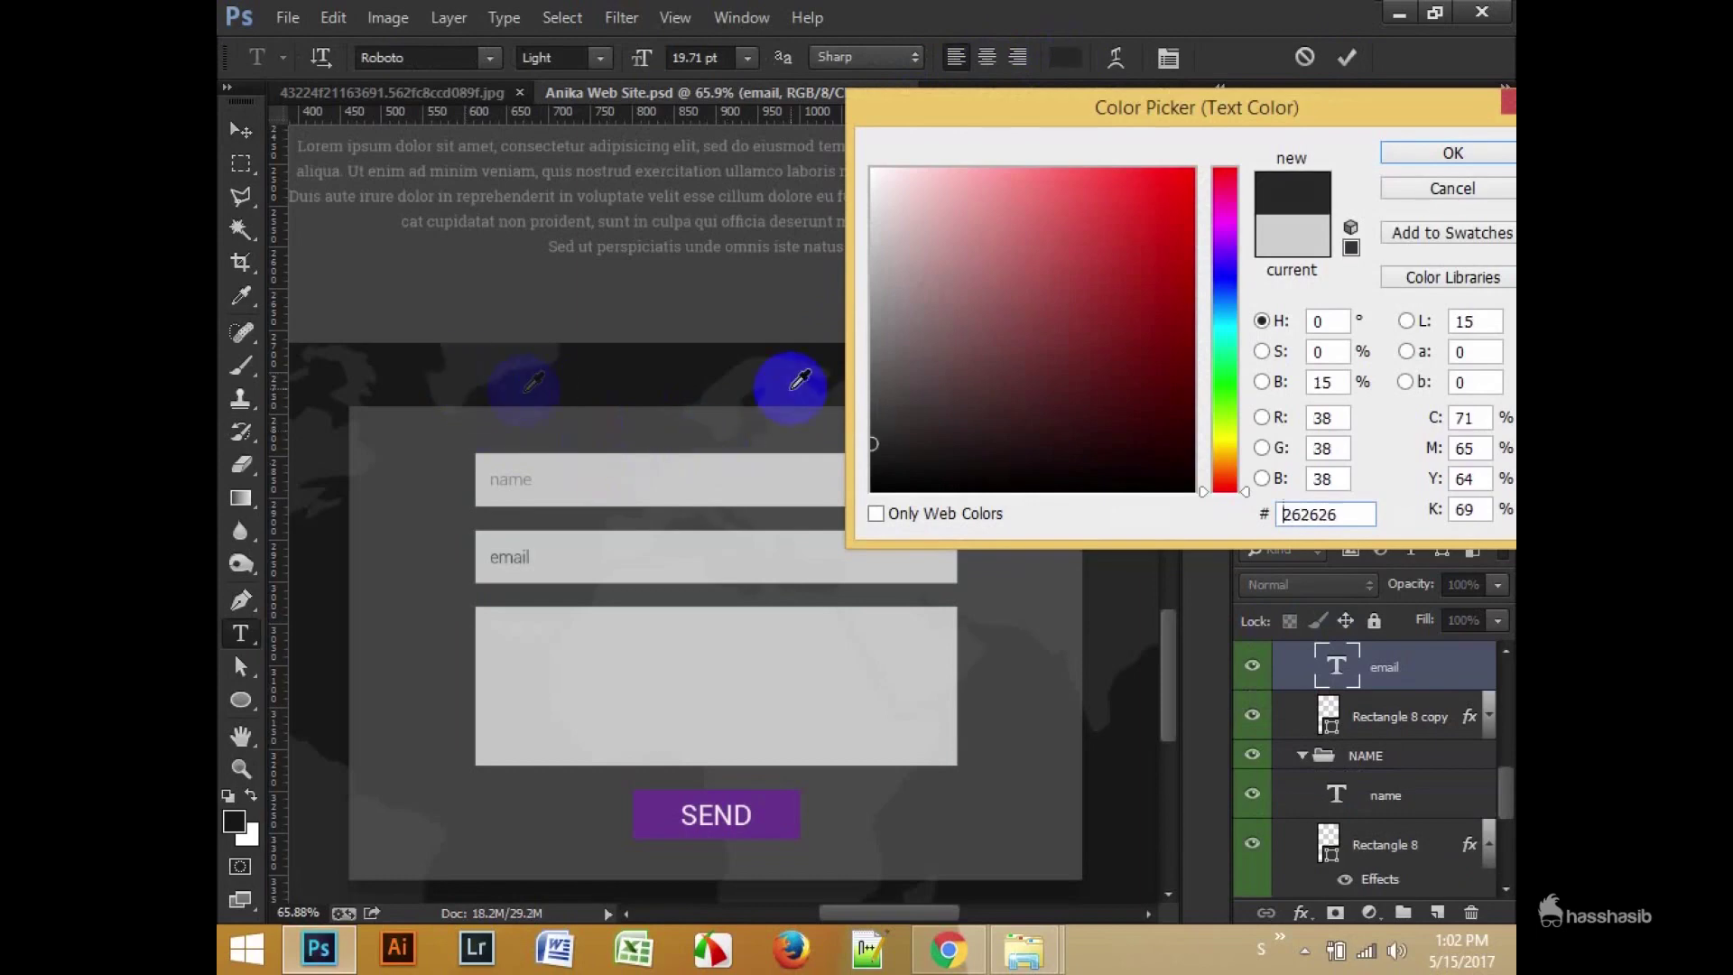
left_click(1426, 154)
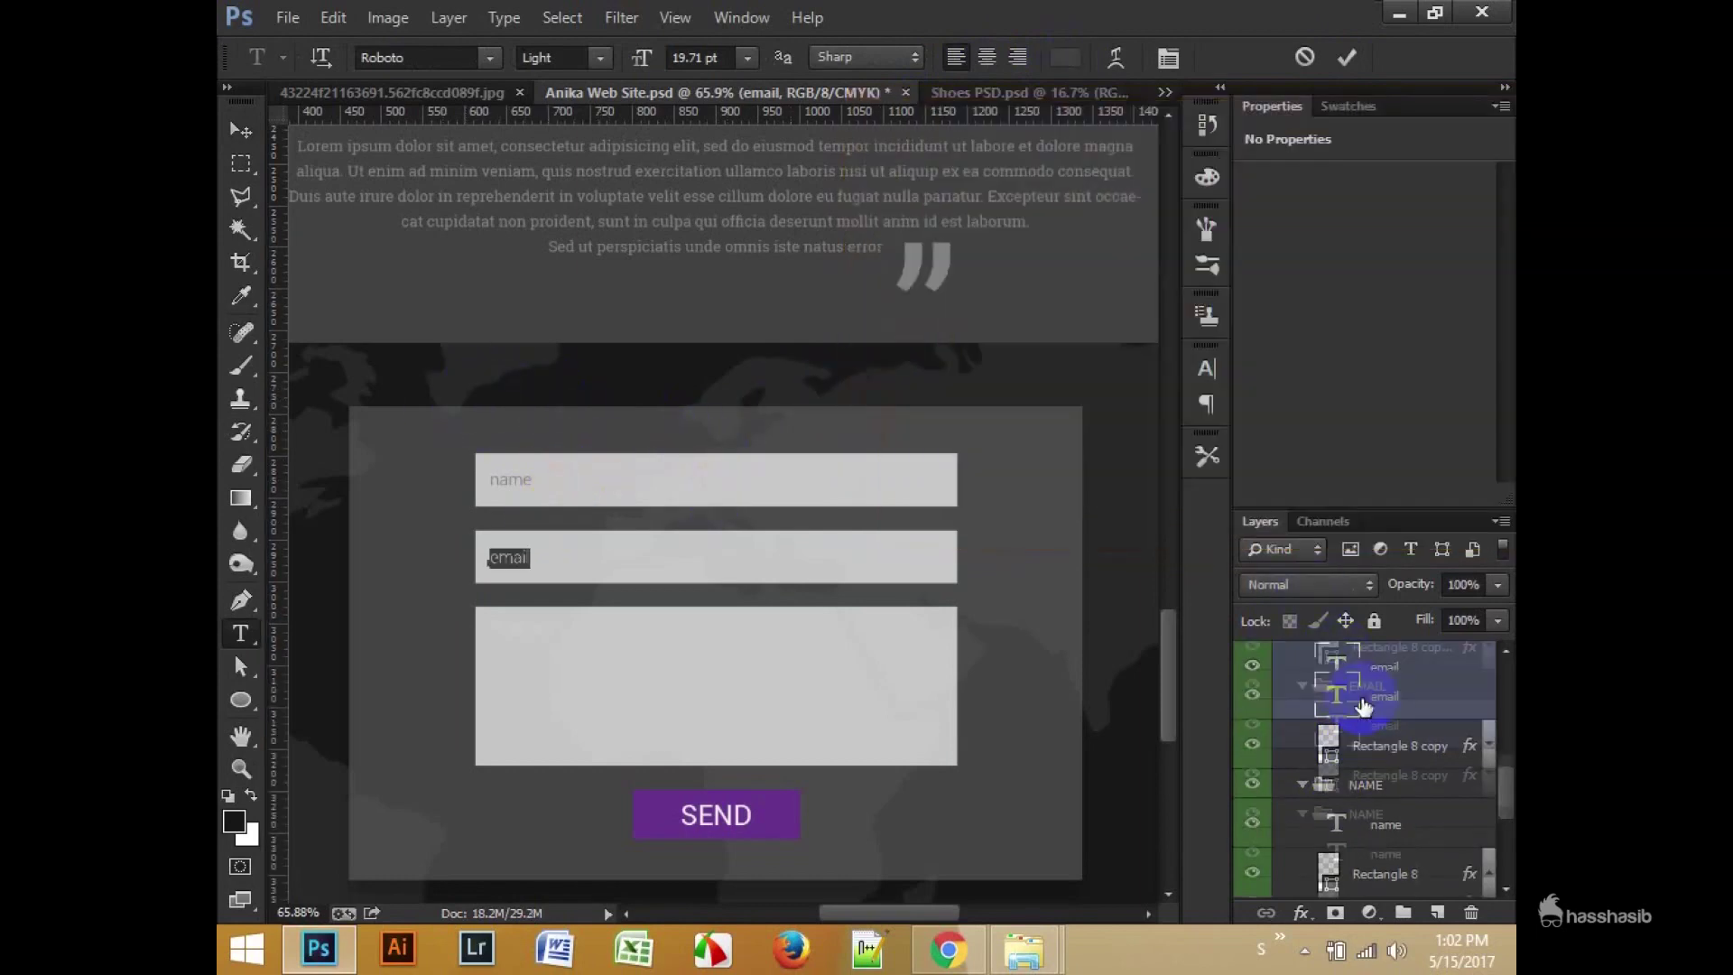
Step: Recolour the message placeholder text
scroll(1335, 658, "up", 1)
double_click(1336, 683)
left_click(1065, 57)
left_click(1453, 153)
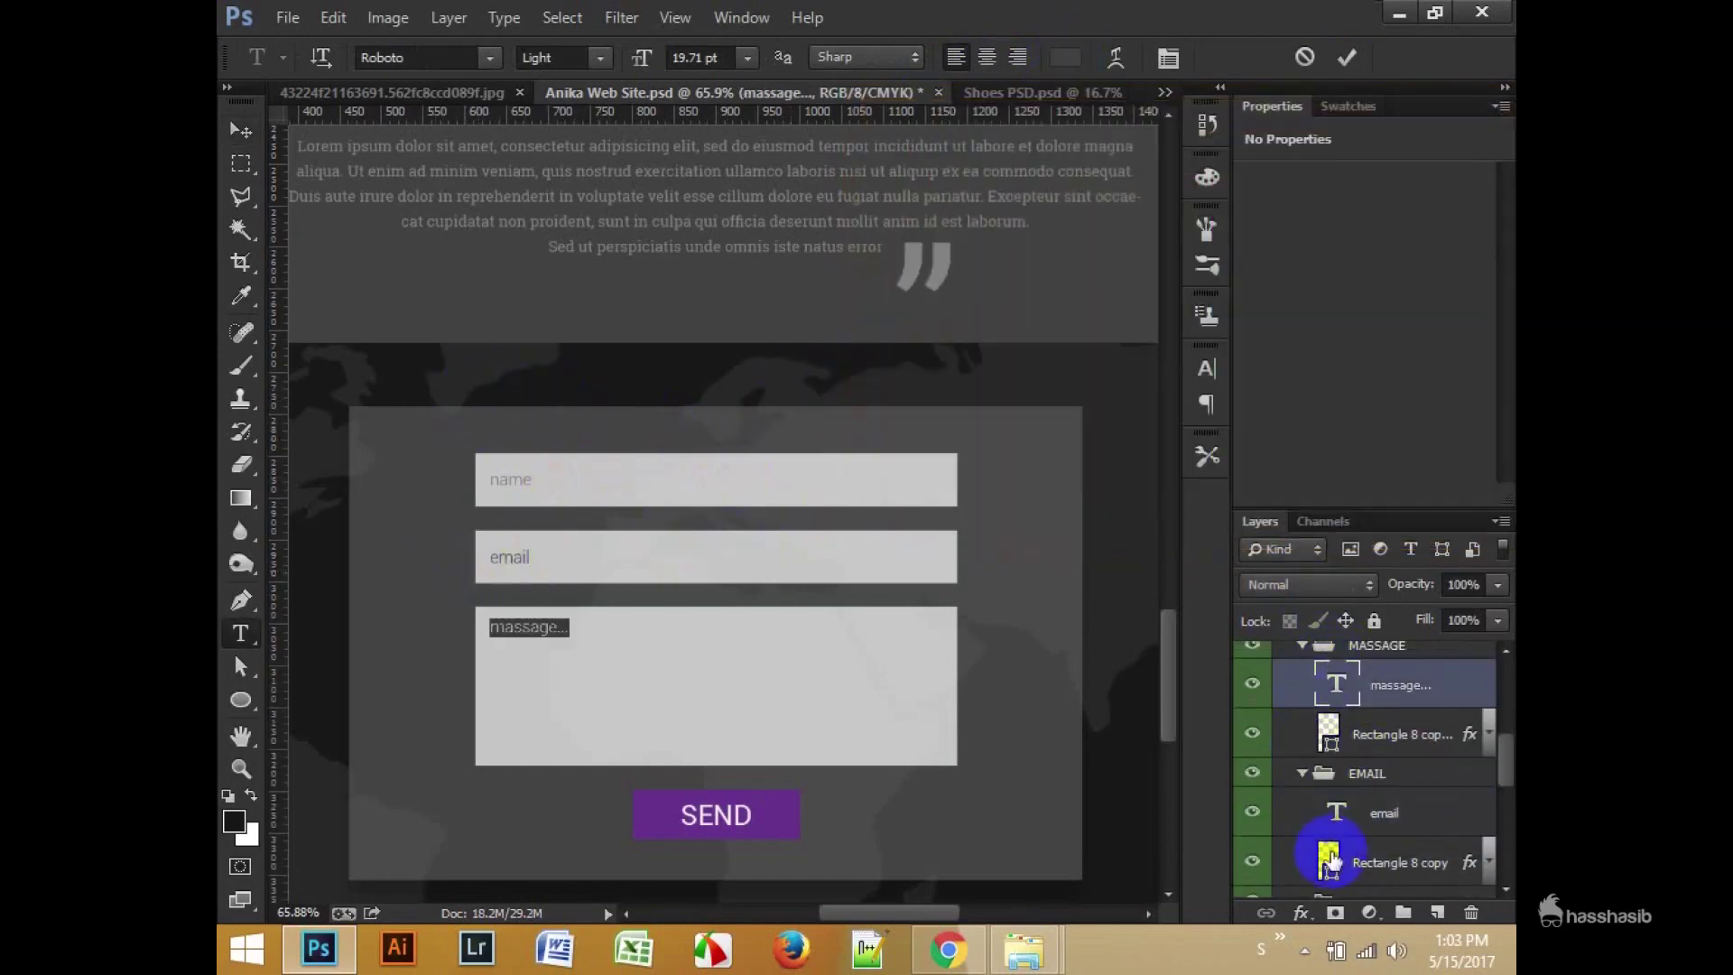
scroll(1336, 723, "up", 1)
Step: Give the name placeholder text a grey colour, then collapse the field groups
double_click(1336, 852)
left_click(1065, 57)
left_click(711, 470)
left_click(1453, 152)
left_click(1346, 57)
key("v")
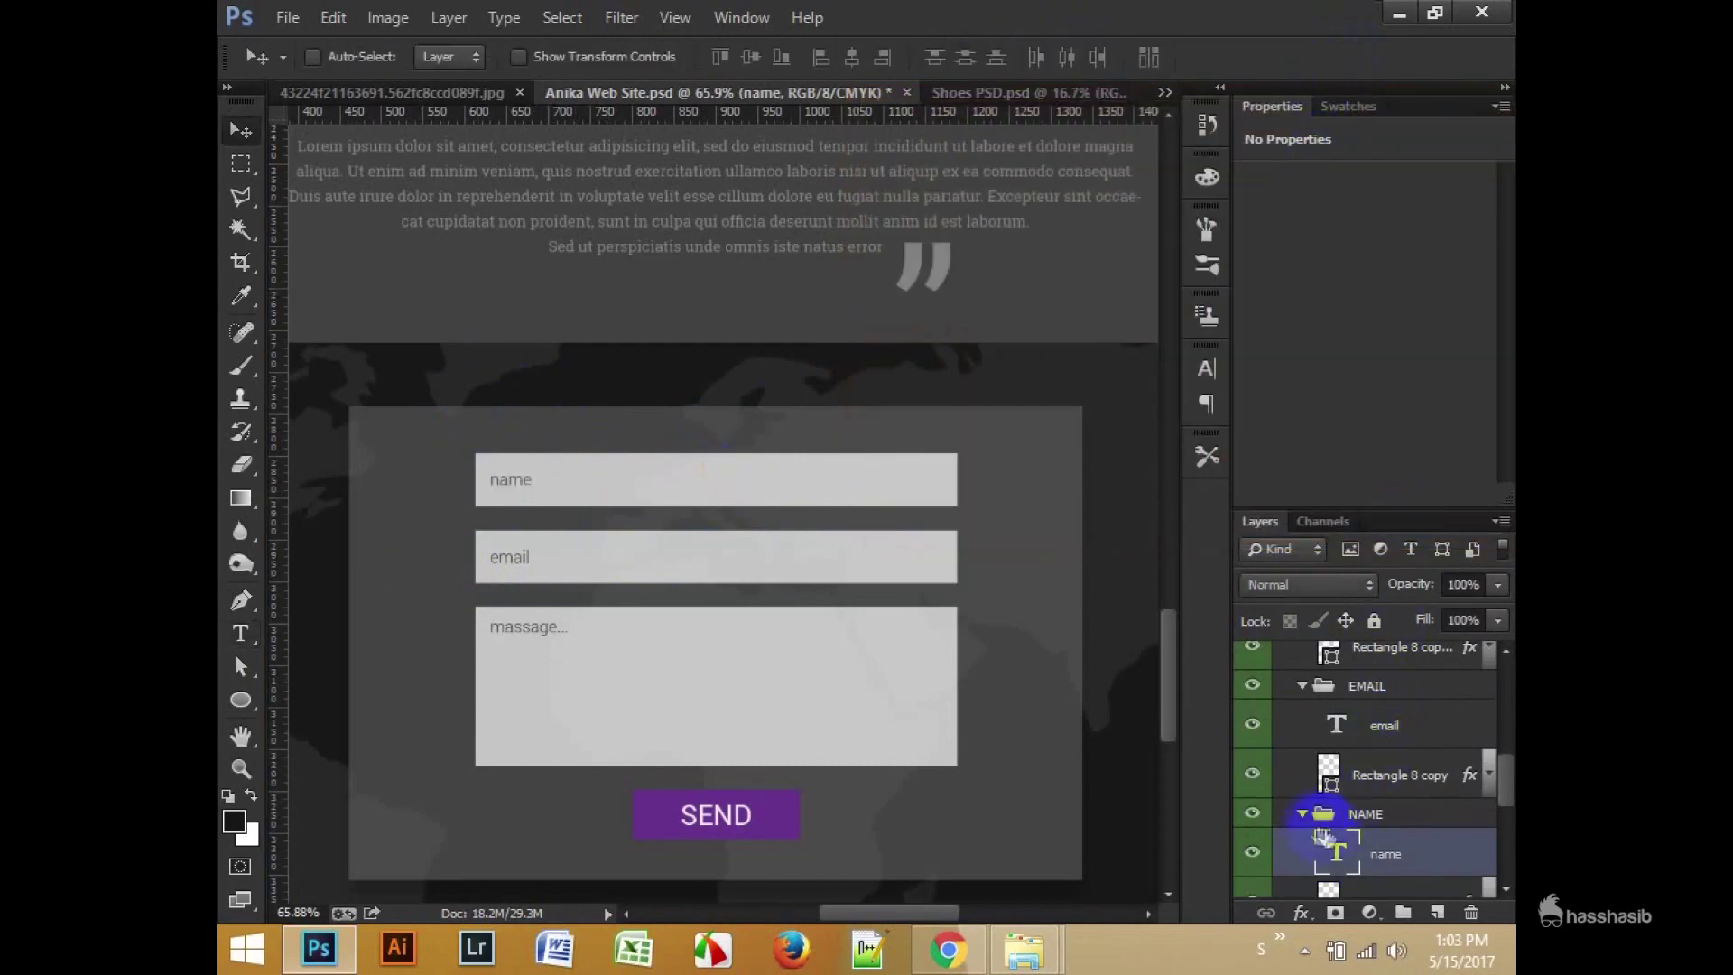
left_click(1301, 814)
left_click(1303, 685)
scroll(1304, 708, "up", 3)
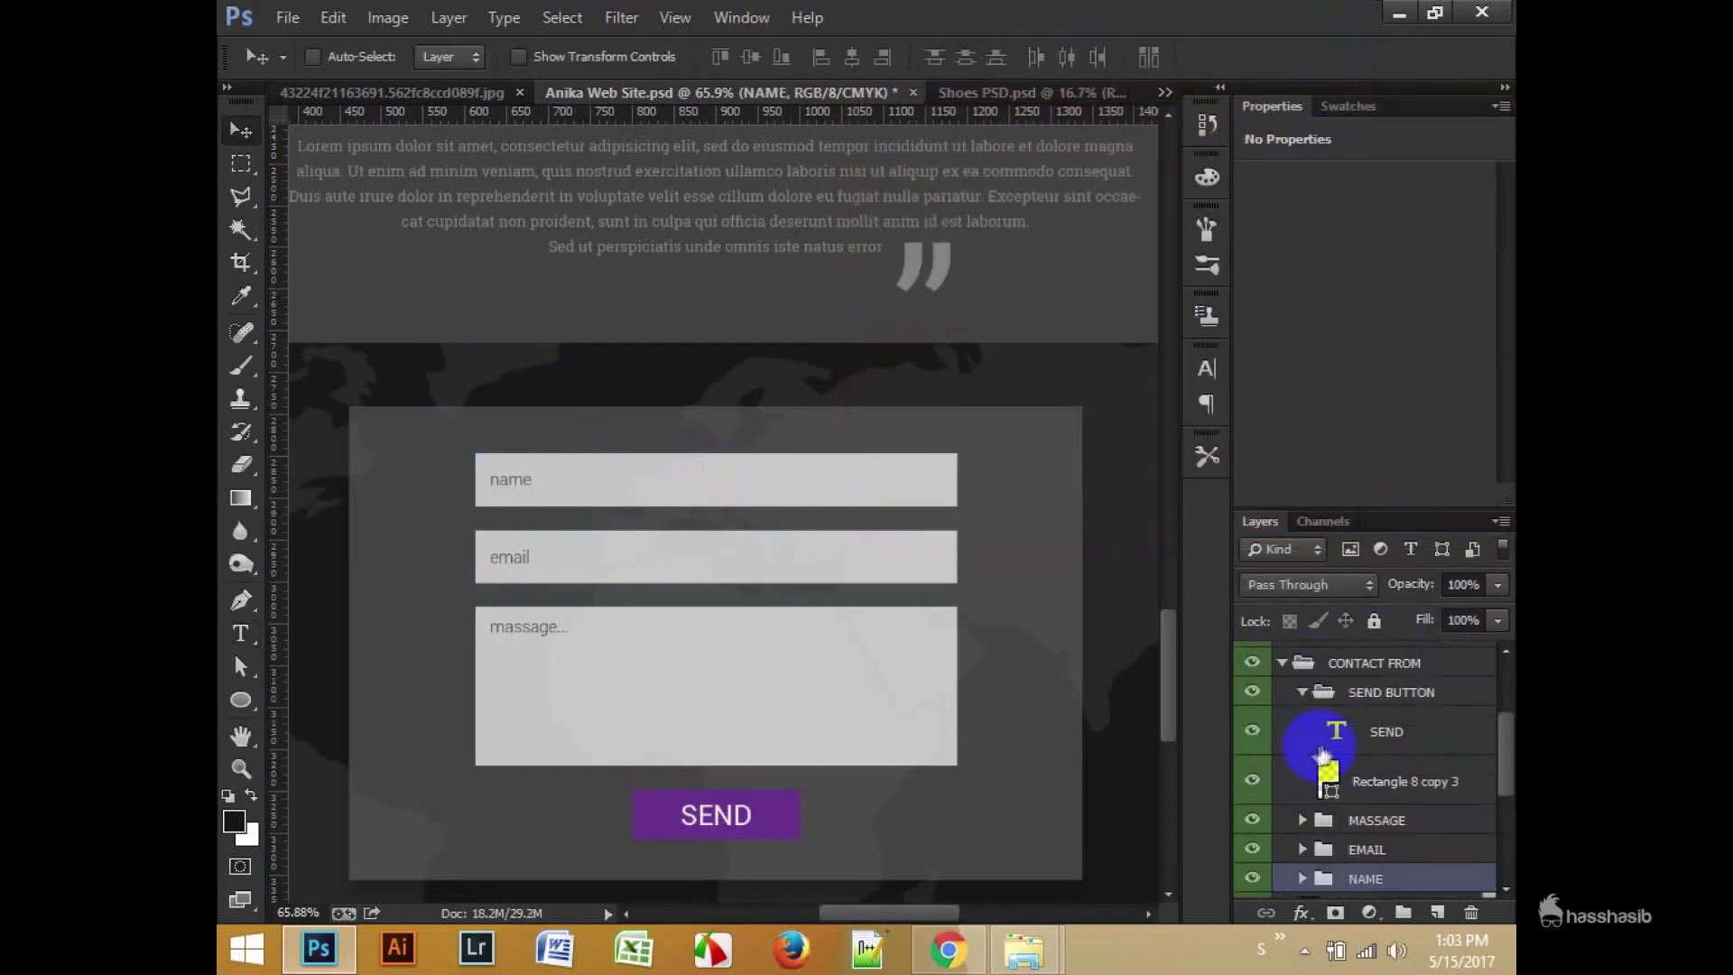
Step: Remove the SEND button rectangle's fill and review its stroke colour options
left_click(1351, 776)
key("u")
left_click(449, 56)
left_click(434, 106)
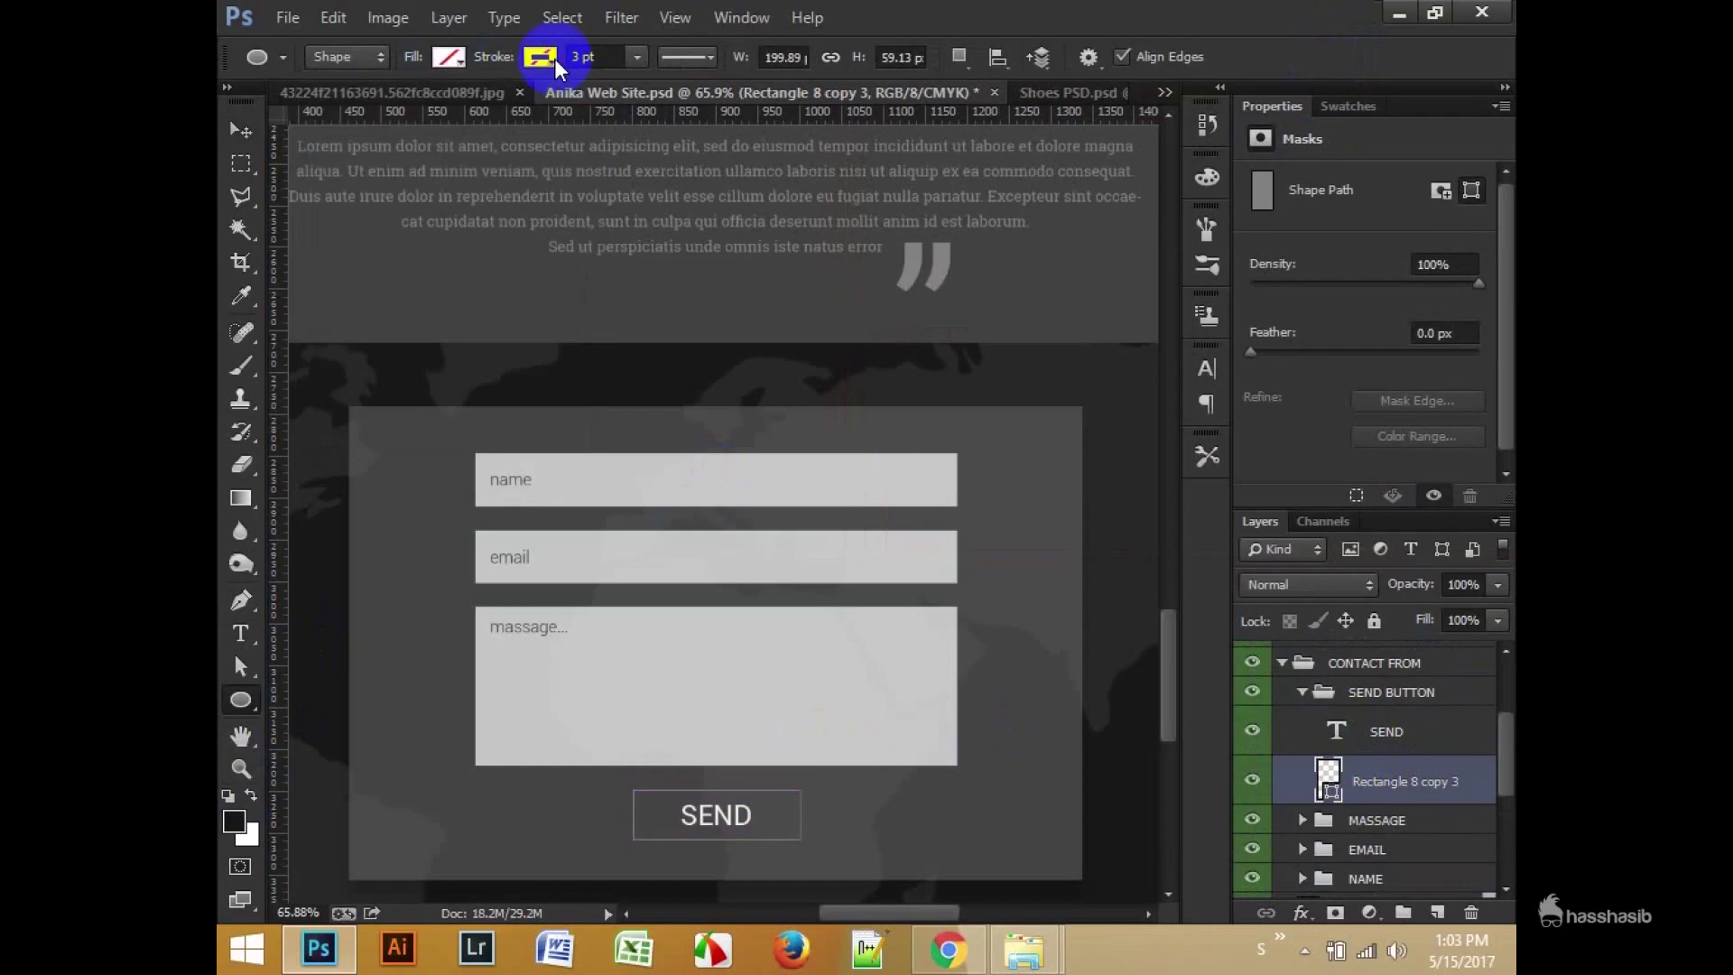
left_click(540, 56)
left_click(248, 140)
scroll(1122, 743, "down", 1)
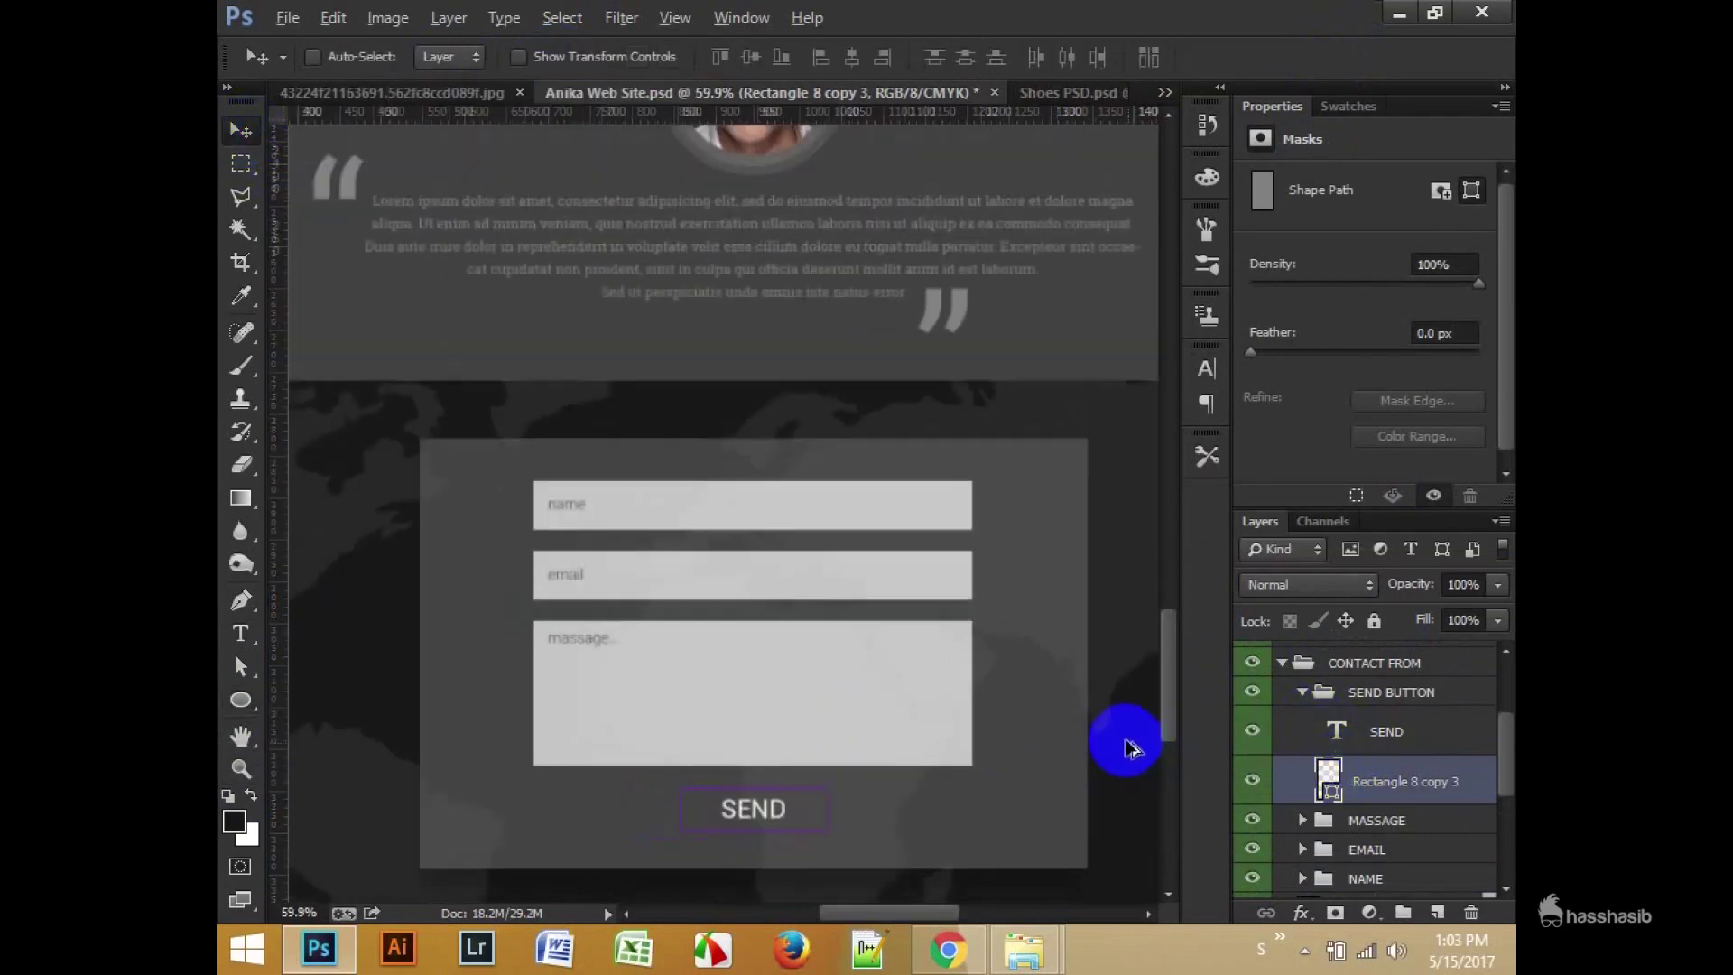
scroll(615, 722, "down", 1)
scroll(1024, 683, "down", 2)
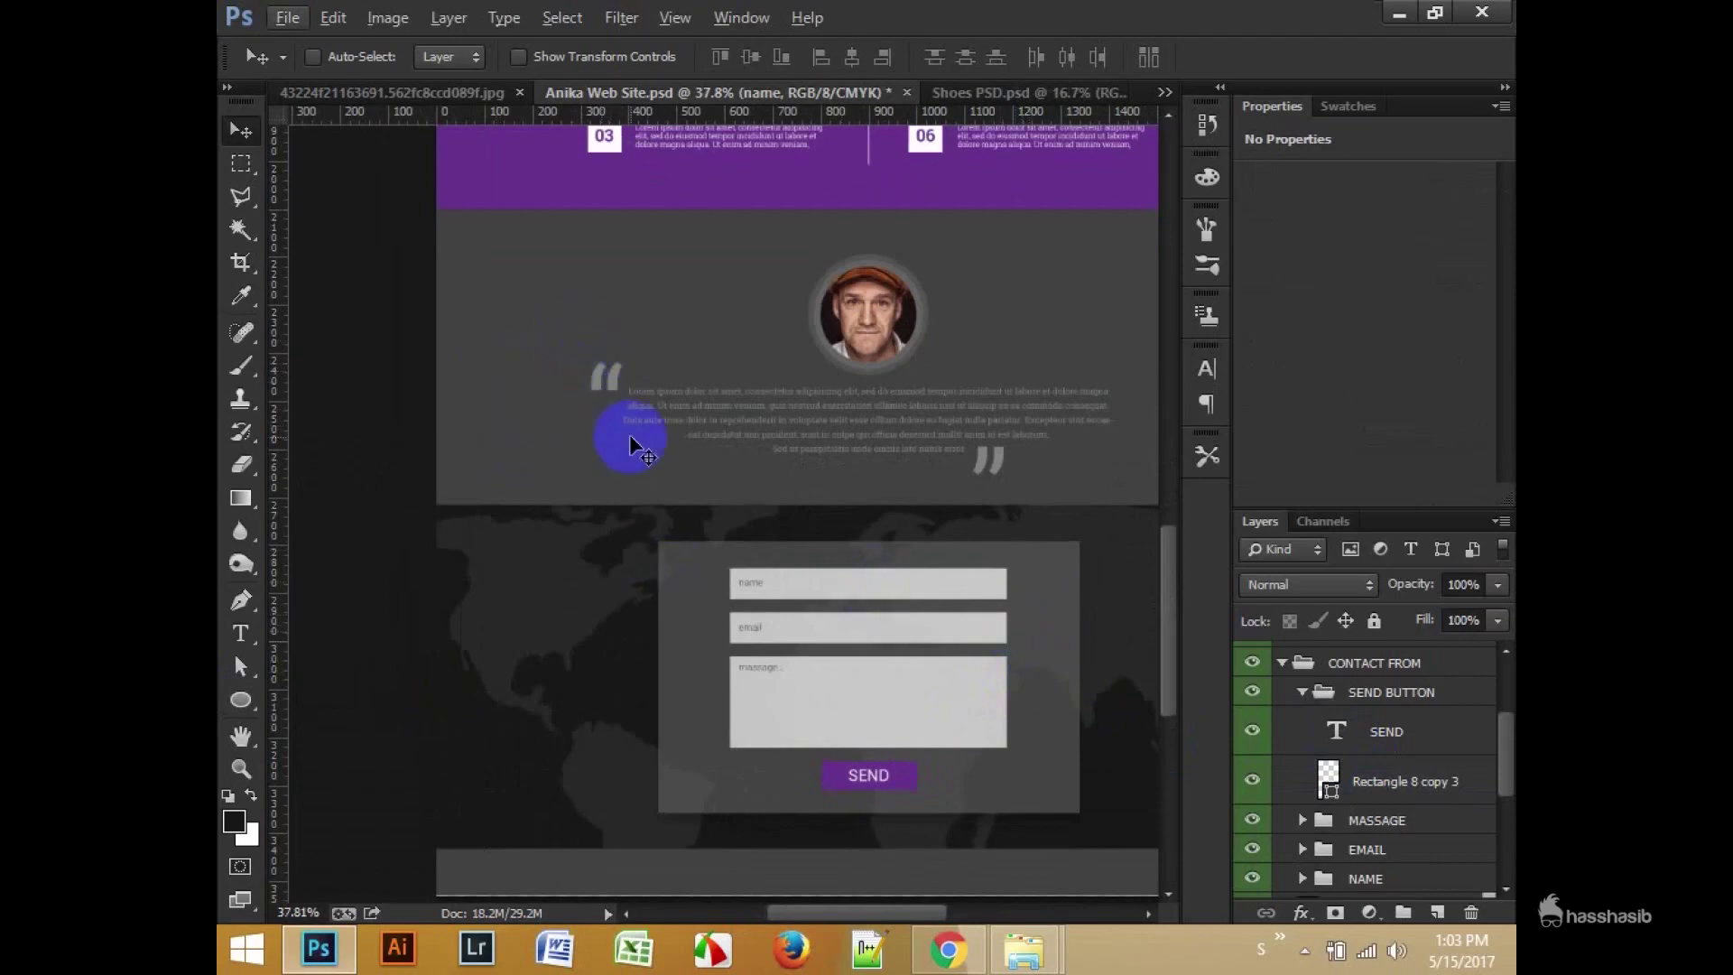
Step: Save the mockup document with Ctrl+S
scroll(631, 435, "down", 2)
scroll(907, 599, "up", 1)
key("ctrl+s")
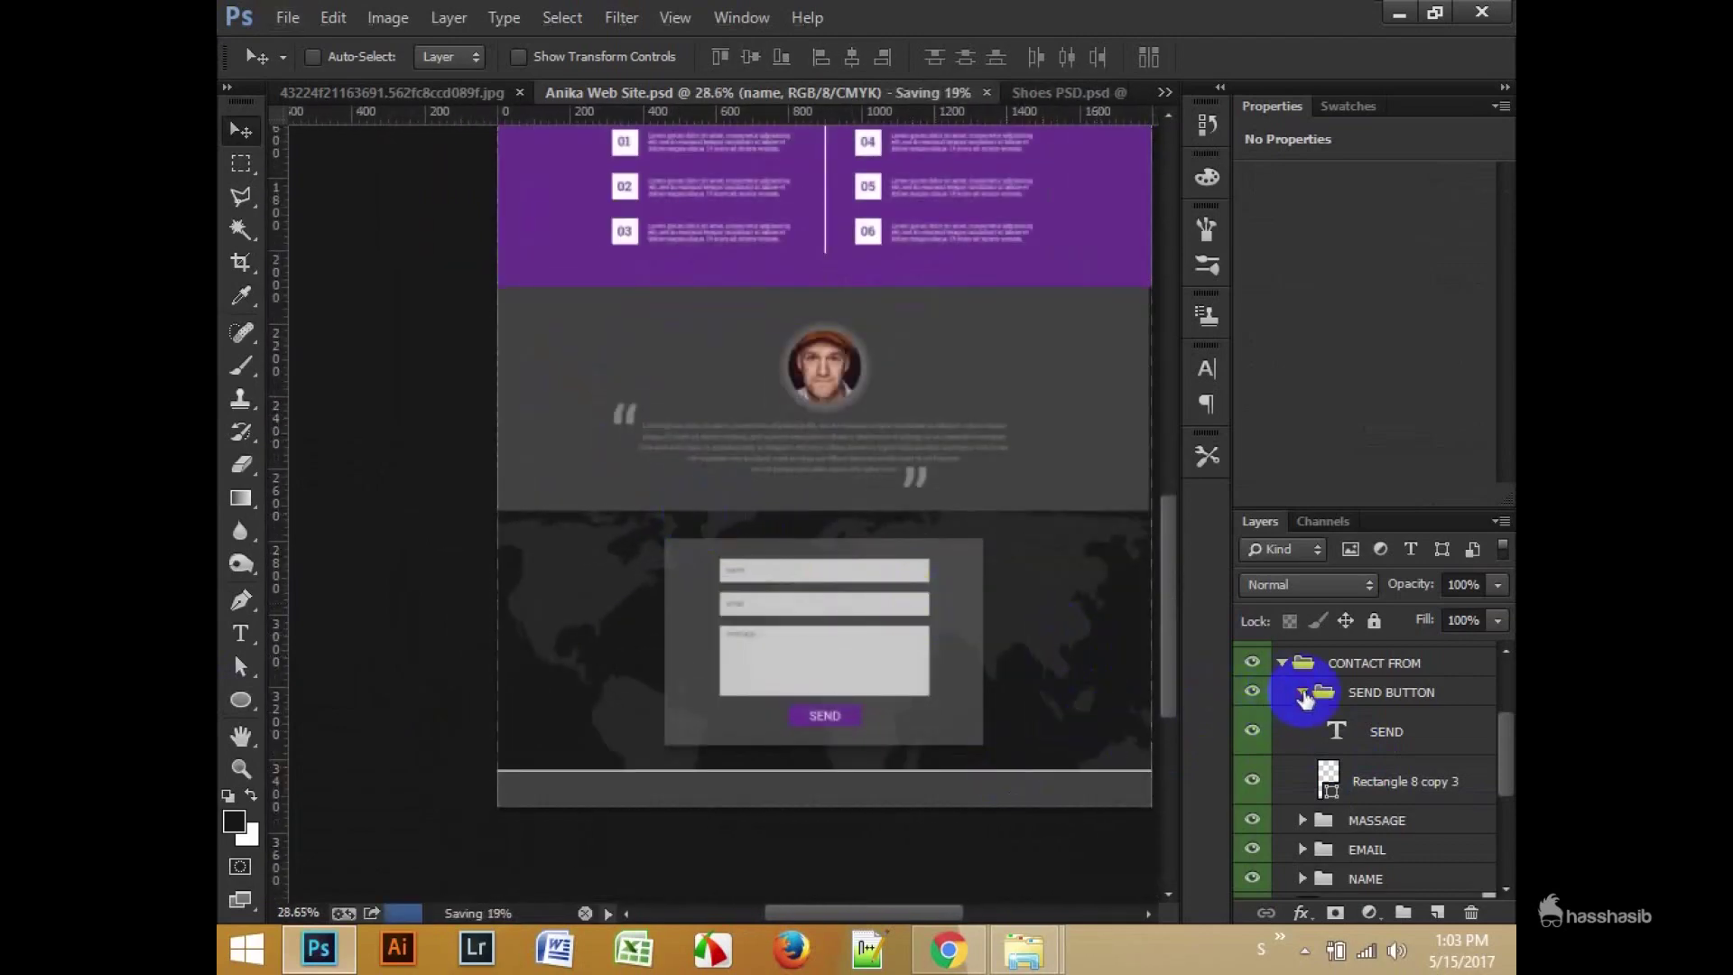
Step: Label the SERVISES group yellow, OUR CLIENT red and CONTACT FROM violet
left_click(1306, 700, "ctrl")
left_click(1323, 801)
scroll(1324, 801, "down", 1)
right_click(1345, 747)
left_click(1308, 662)
left_click(1297, 776)
right_click(1297, 777)
left_click(1318, 571)
right_click(1351, 806)
left_click(1327, 759)
left_click(1351, 831)
scroll(756, 637, "down", 1)
scroll(653, 560, "up", 1)
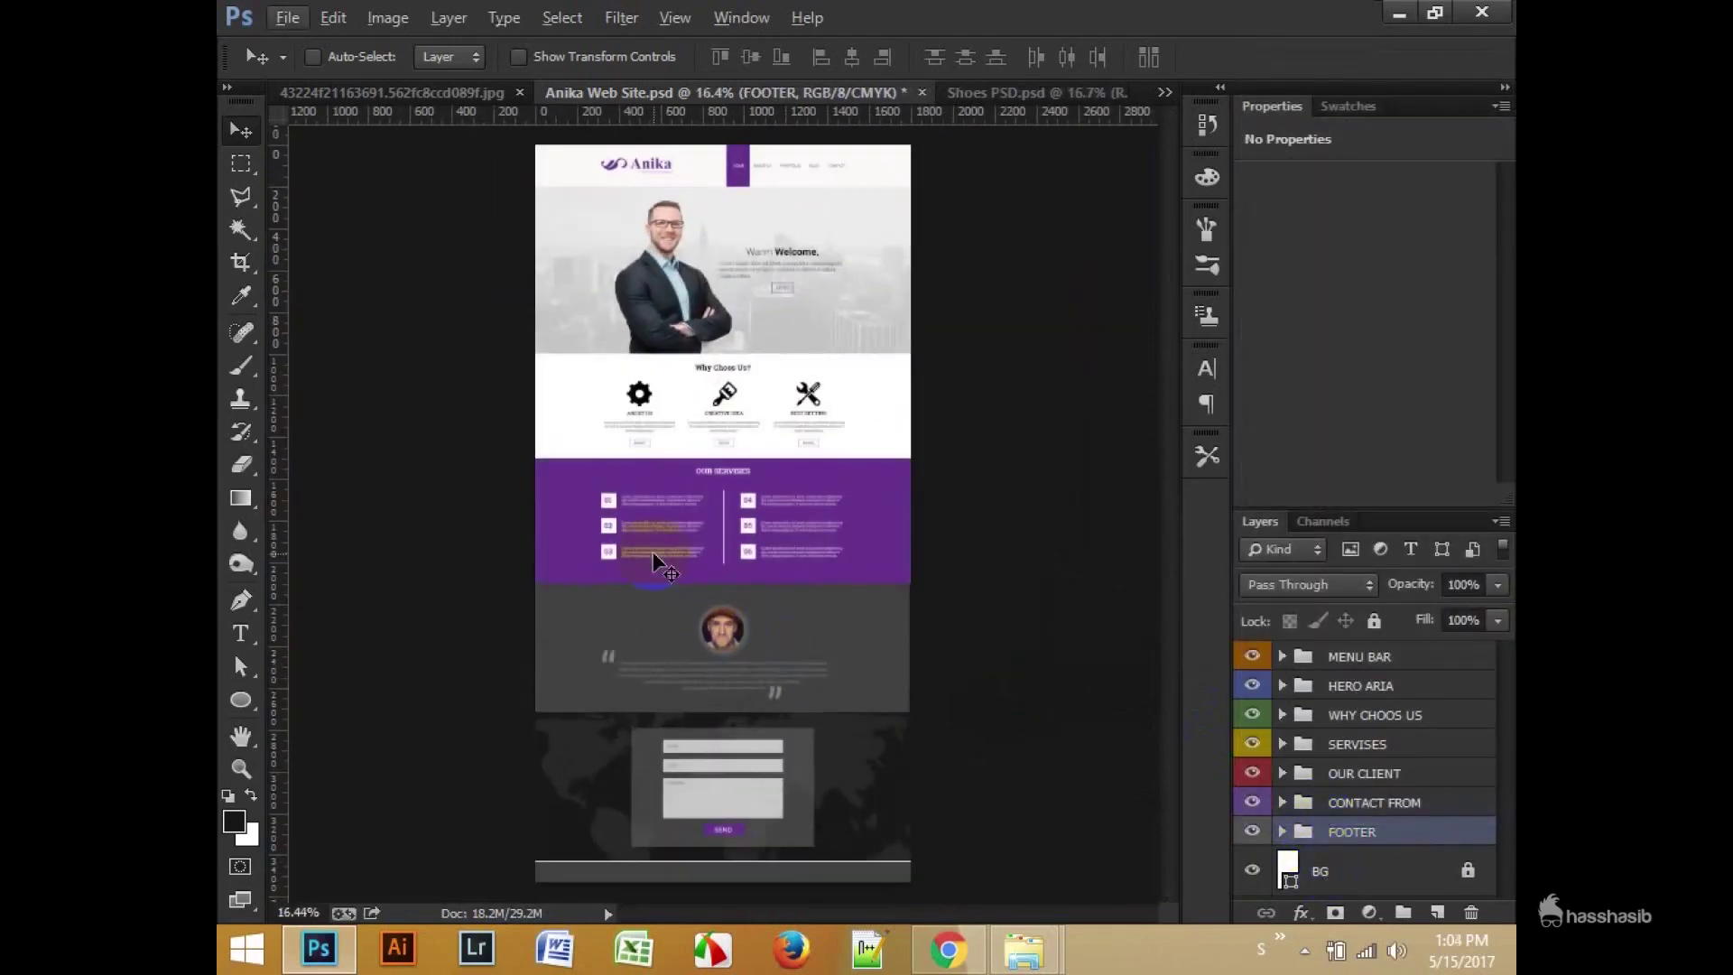
Step: Close the Shoes PSD and the JPG reference without saving changes
left_click(1080, 95)
left_click(868, 384)
left_click(482, 94)
left_click(643, 93)
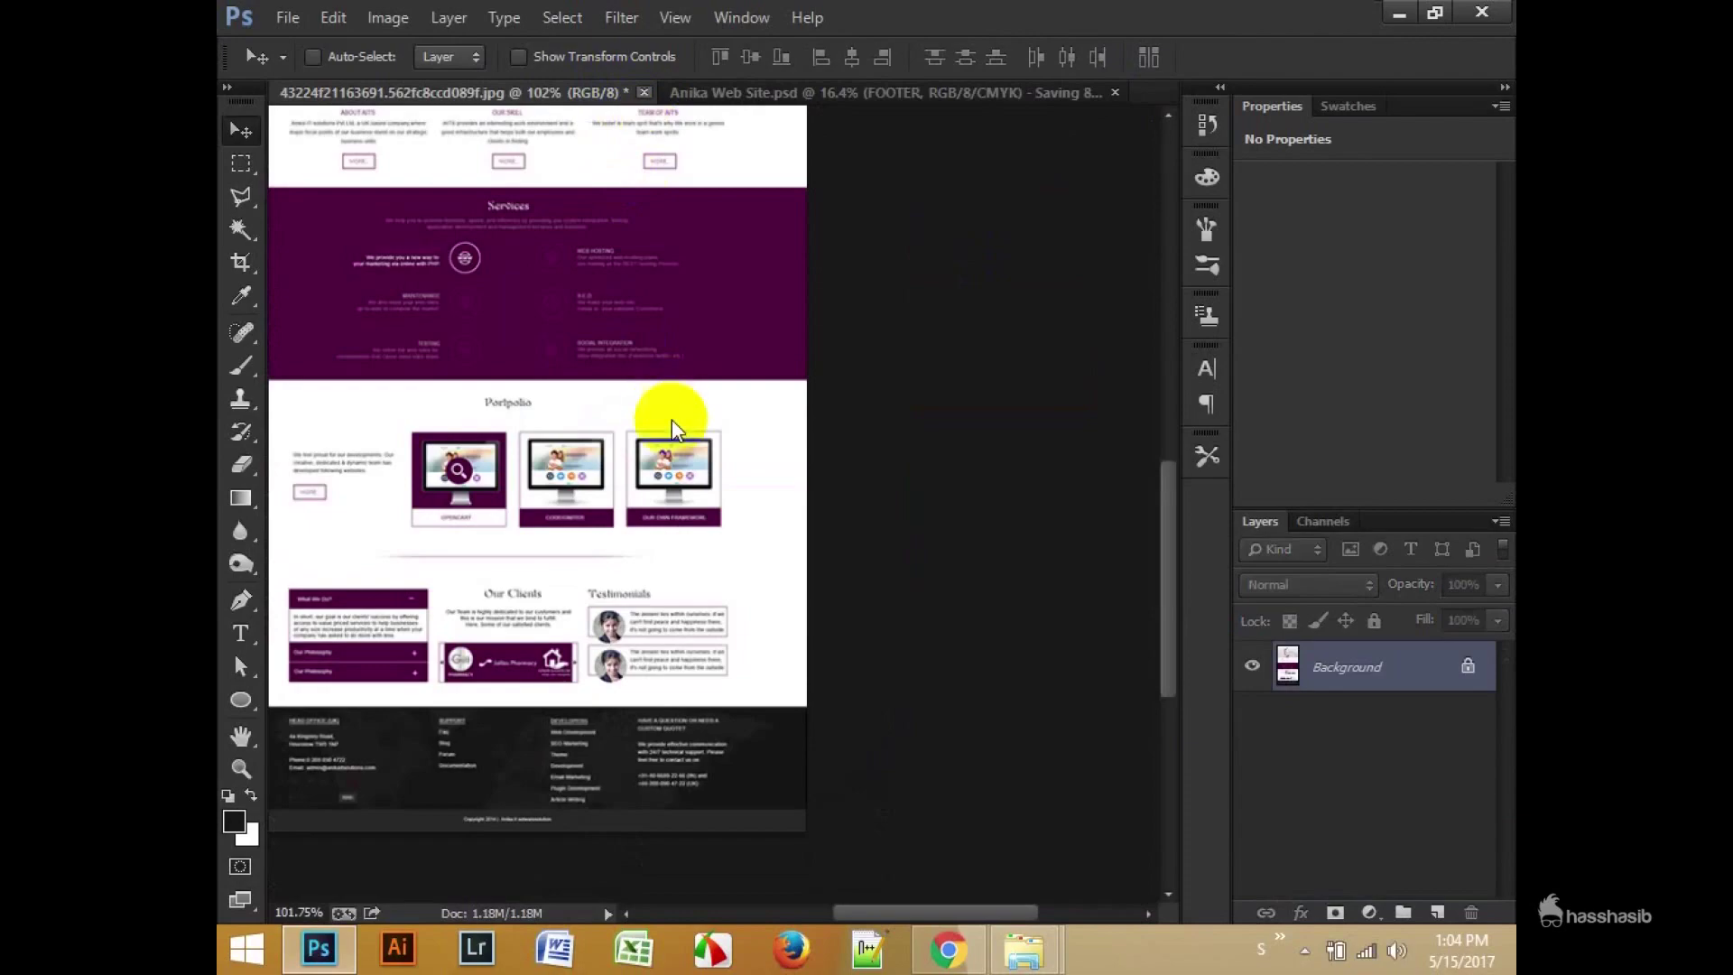
left_click(860, 377)
scroll(692, 323, "up", 1)
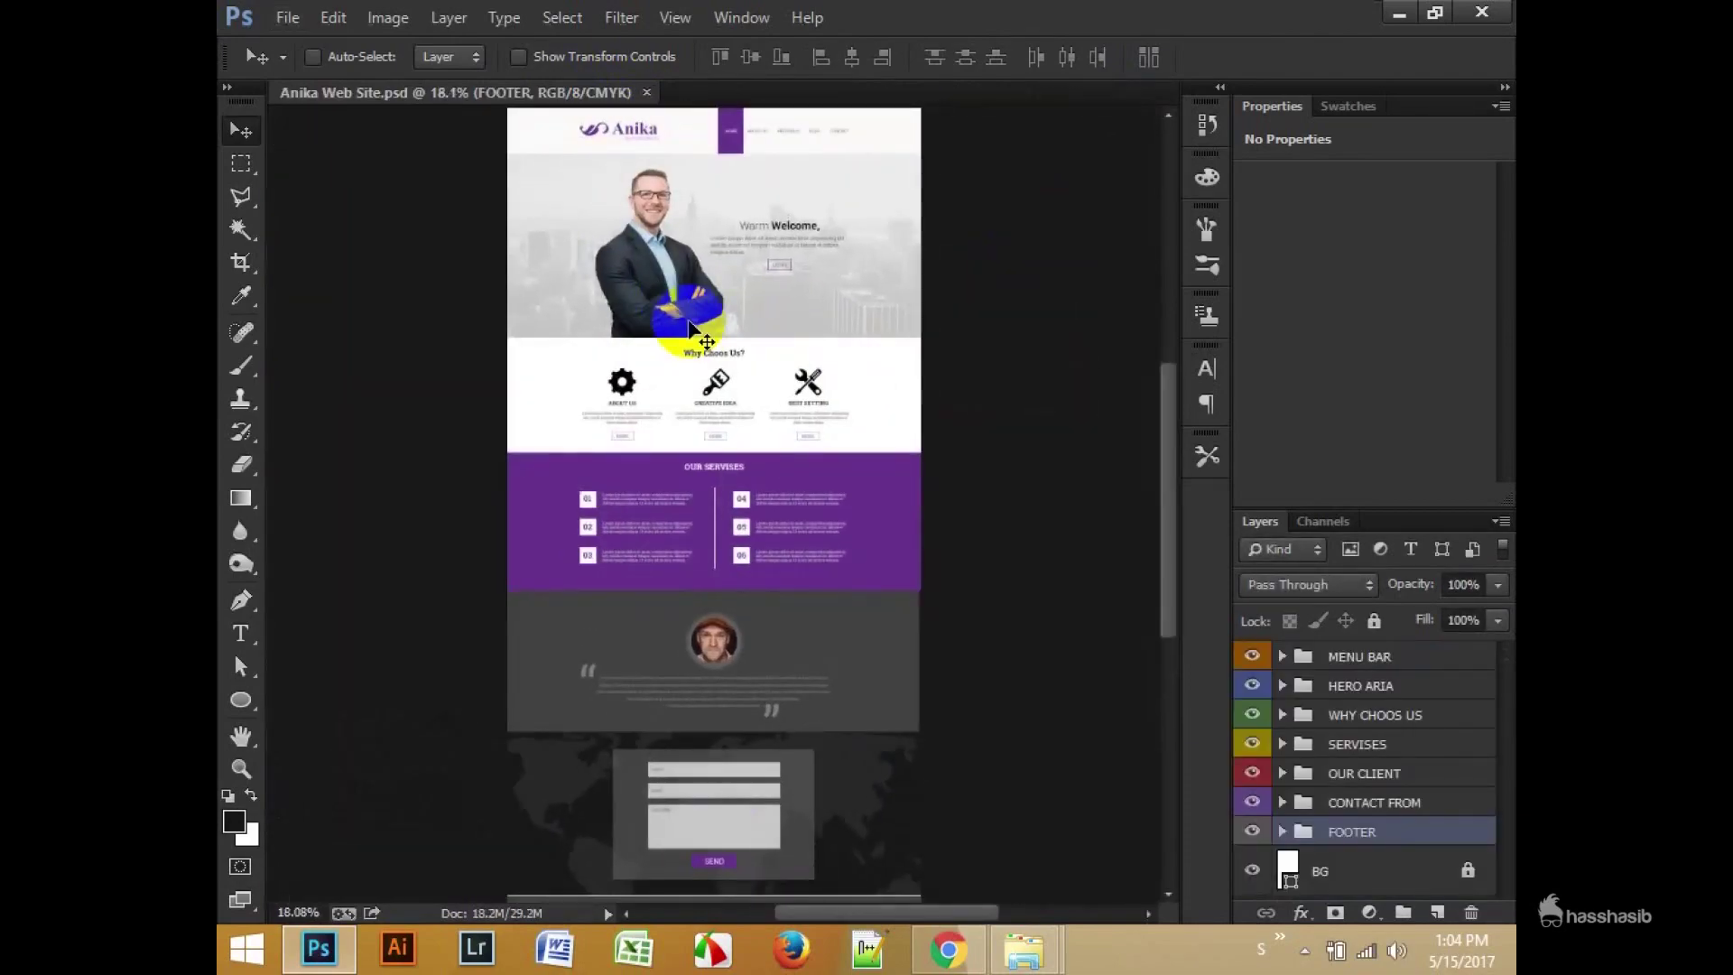
Step: Switch to full-screen mode and scroll through the mockup from the hero section down
key("f")
key("f")
scroll(708, 303, "up", 5)
left_click_drag(894, 256, 960, 614)
scroll(960, 614, "down", 3)
scroll(960, 613, "down", 5)
scroll(960, 613, "down", 5)
scroll(960, 614, "down", 5)
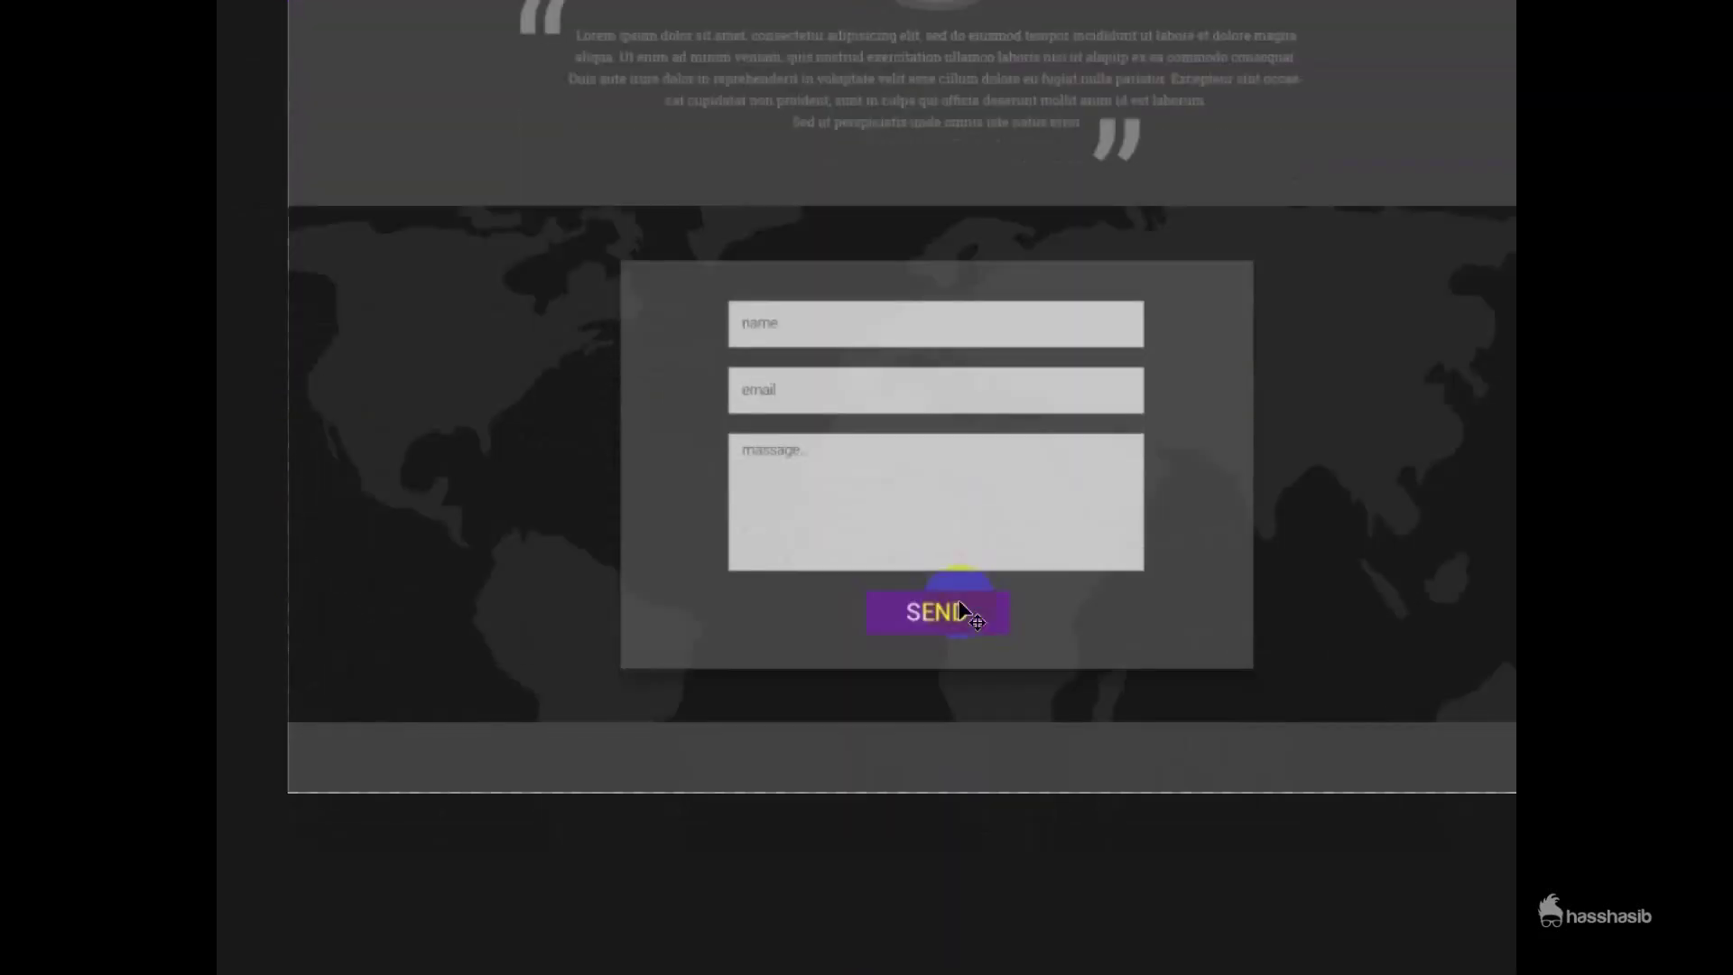
scroll(960, 614, "up", 2)
Step: Show guides and rulers, remove the top guide and place a new horizontal guide
key("ctrl+semicolon")
scroll(963, 825, "down", 2)
mouse_move(368, 204)
left_mouse_down()
mouse_move(370, 719)
mouse_move(436, 765)
left_mouse_up()
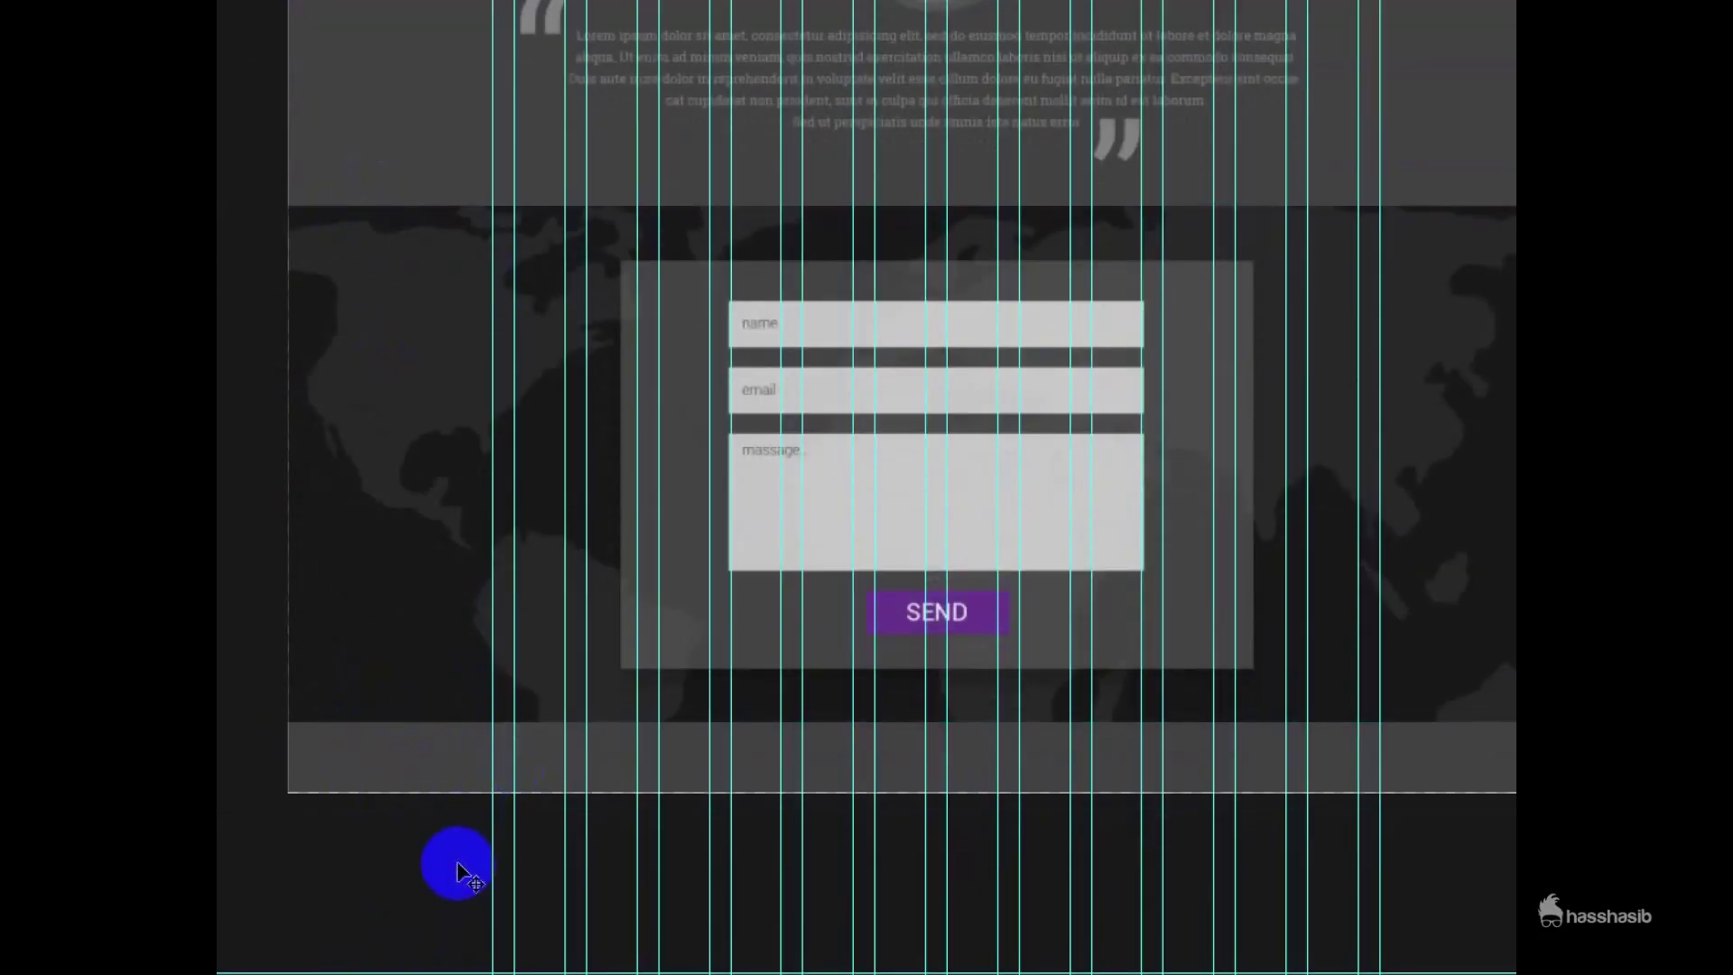
key("ctrl+r")
scroll(716, 658, "down", 5)
mouse_move(458, 871)
left_mouse_down()
mouse_move(972, 908)
mouse_move(270, 844)
left_mouse_up()
scroll(533, 493, "up", 5)
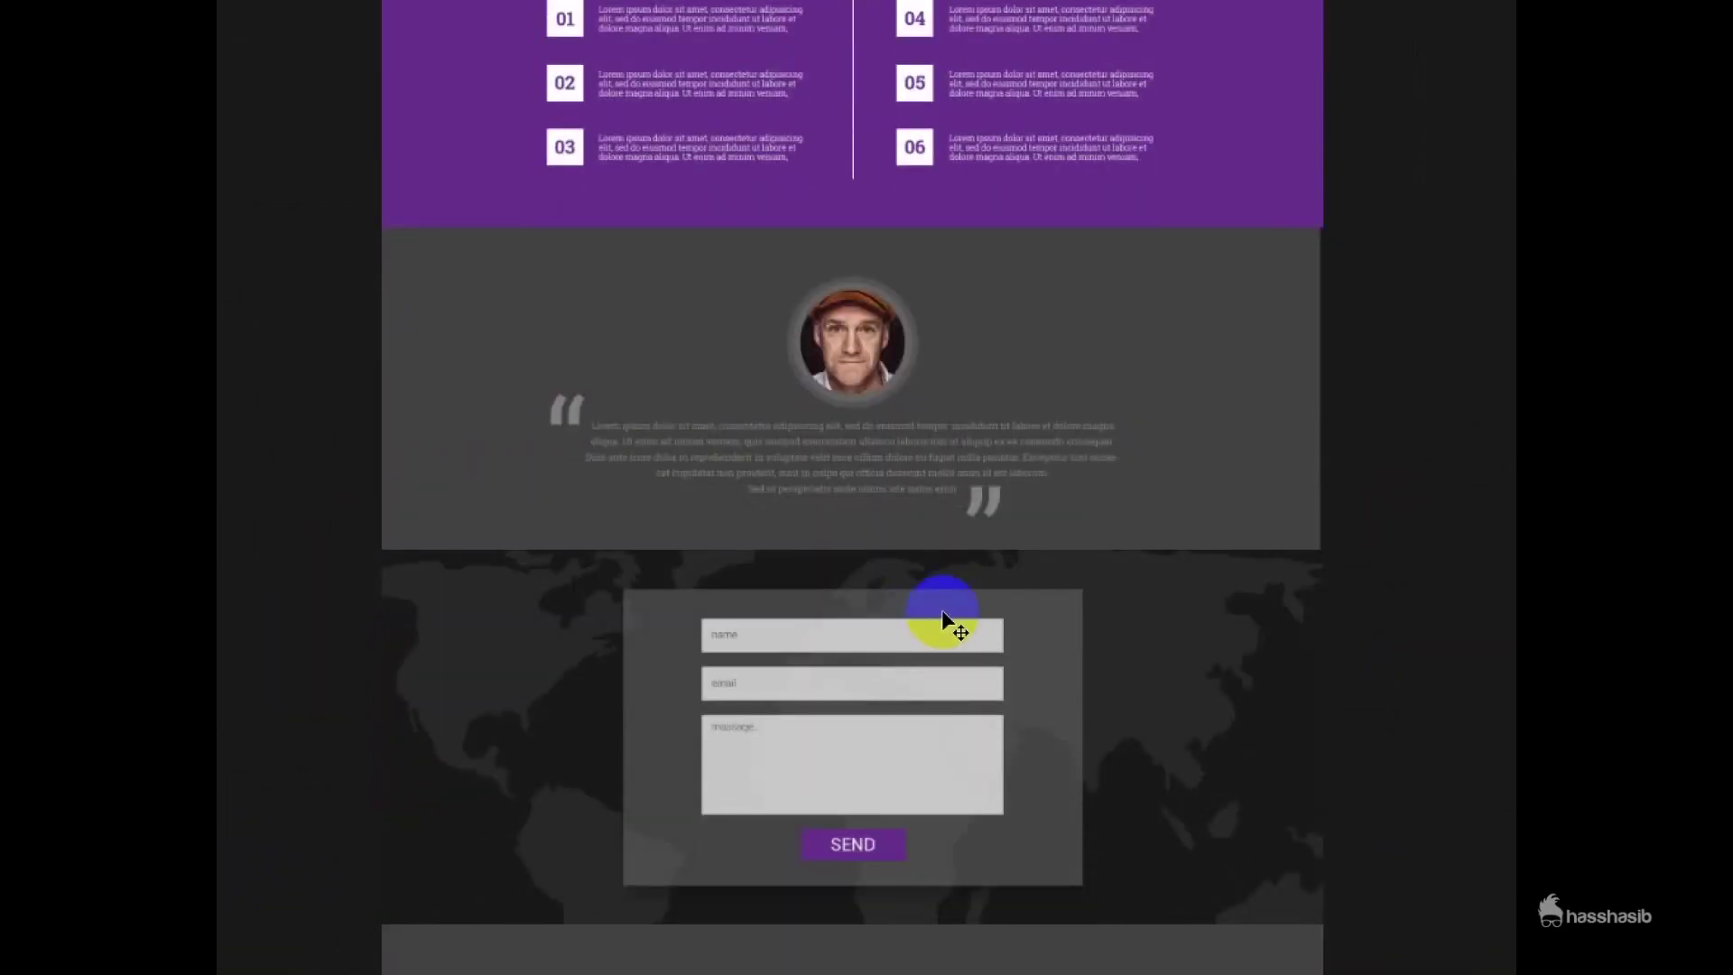
scroll(940, 595, "up", 4)
scroll(939, 584, "up", 5)
scroll(938, 583, "up", 2)
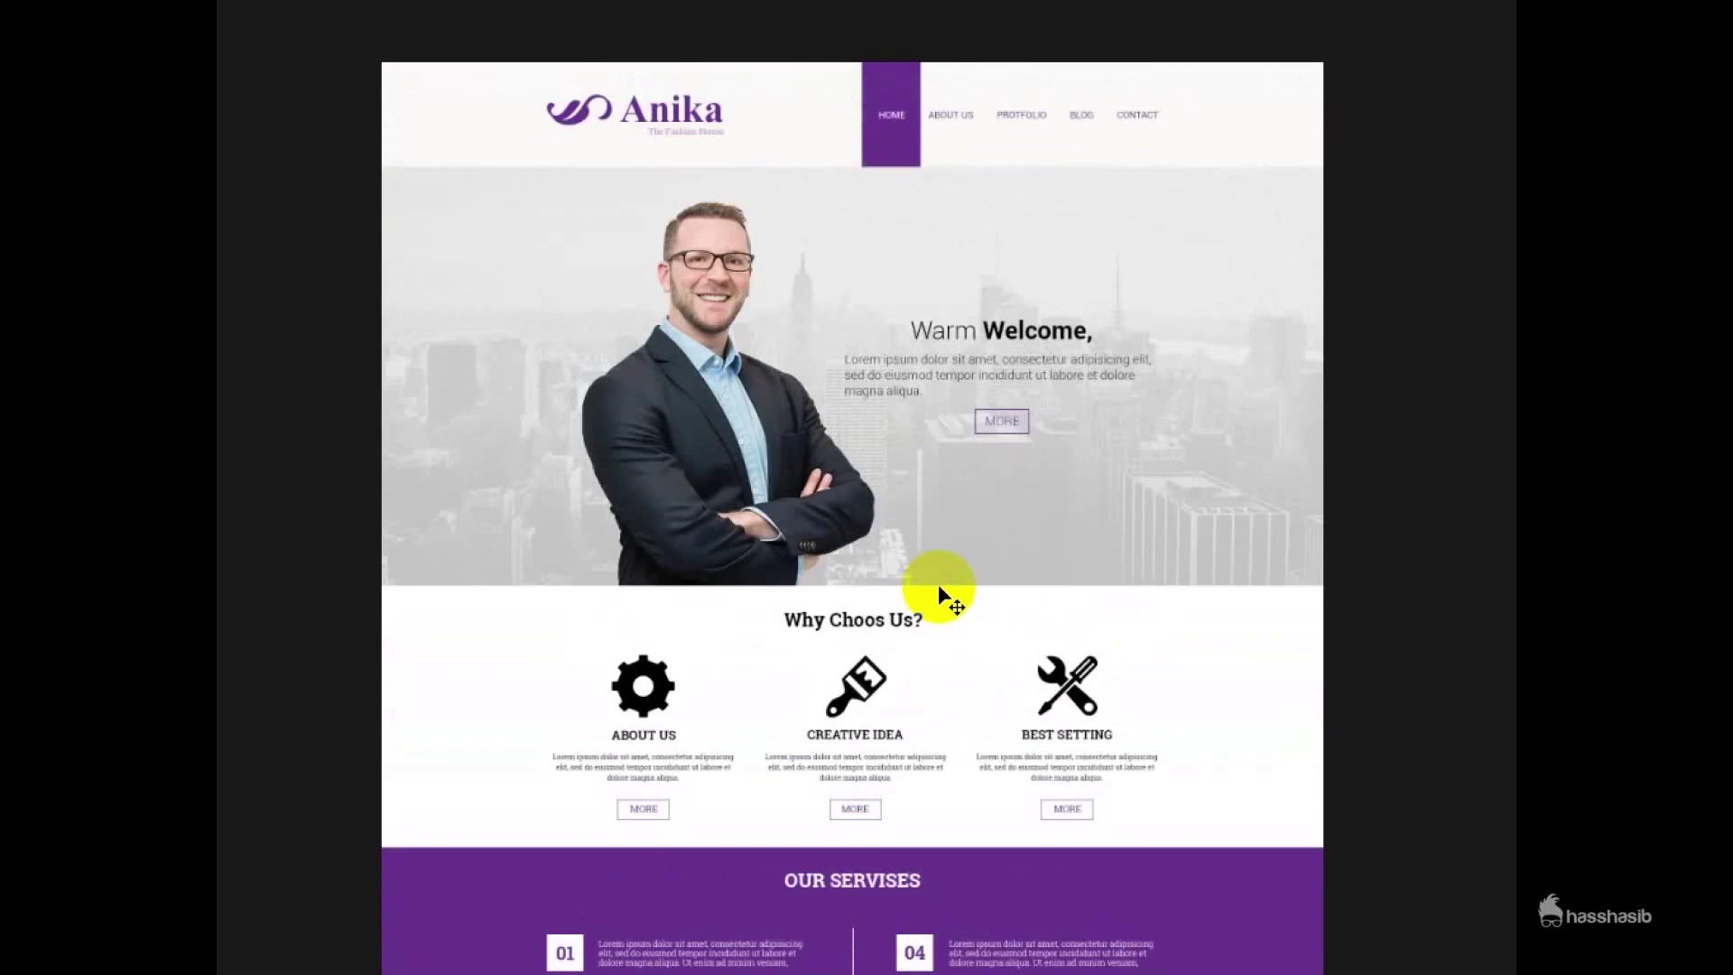